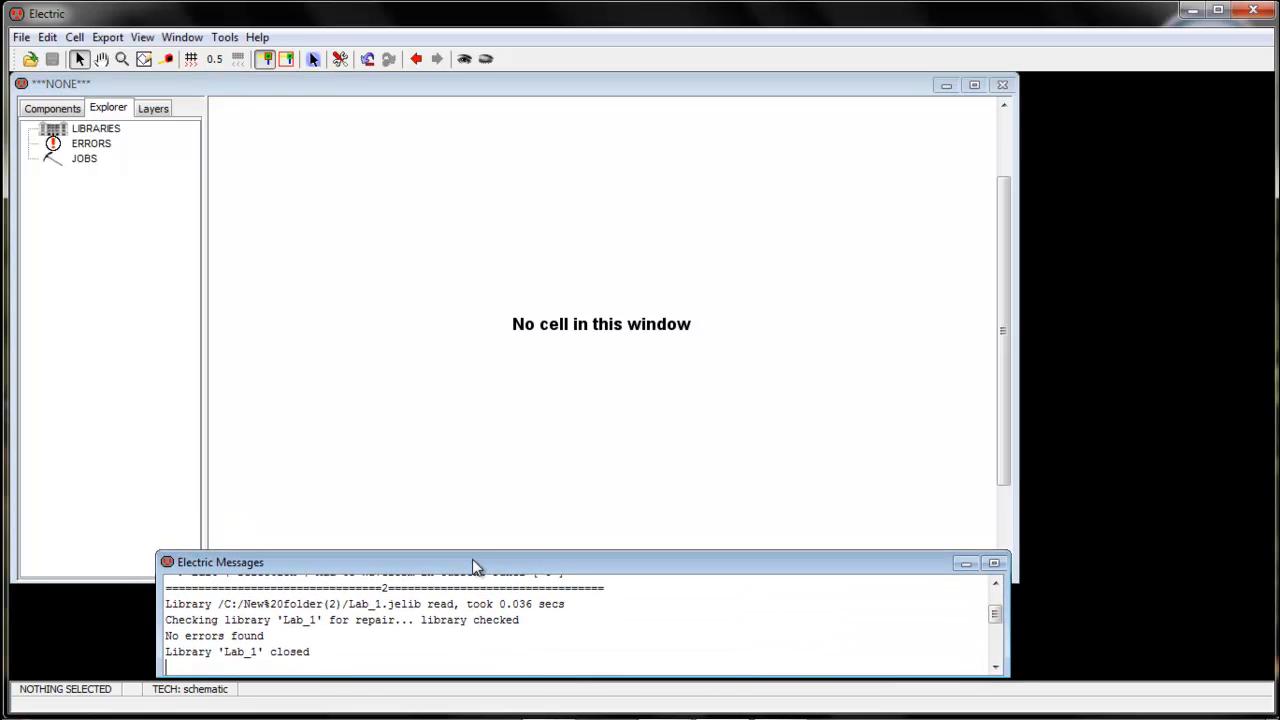
Tile the edit window horizontally and tile the messages window with the edit window
click(450, 461)
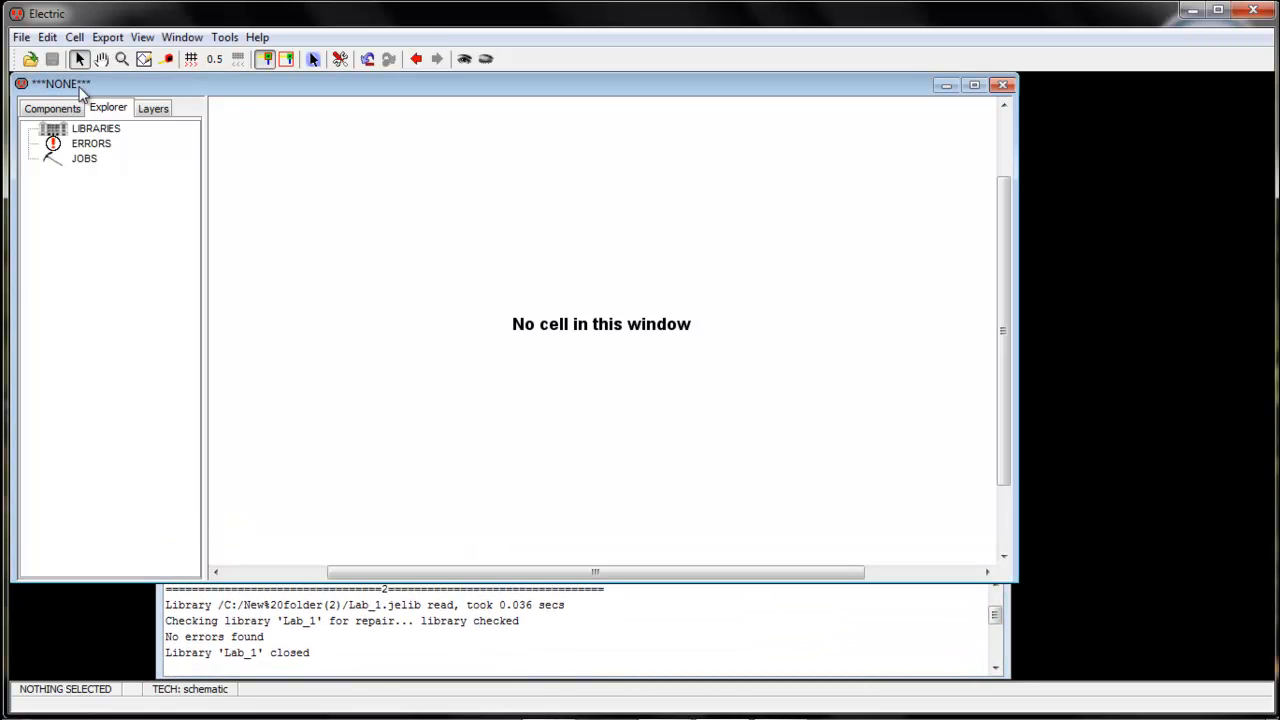
click(184, 38)
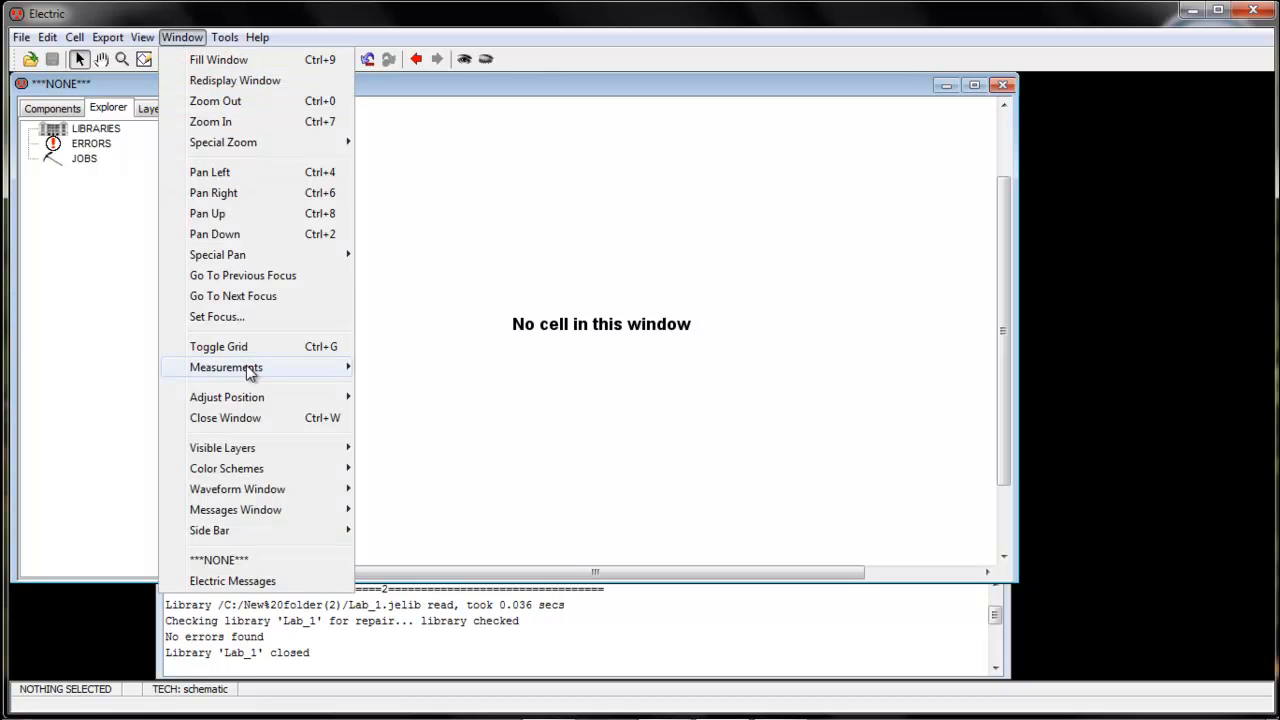
mouse_move(252, 398)
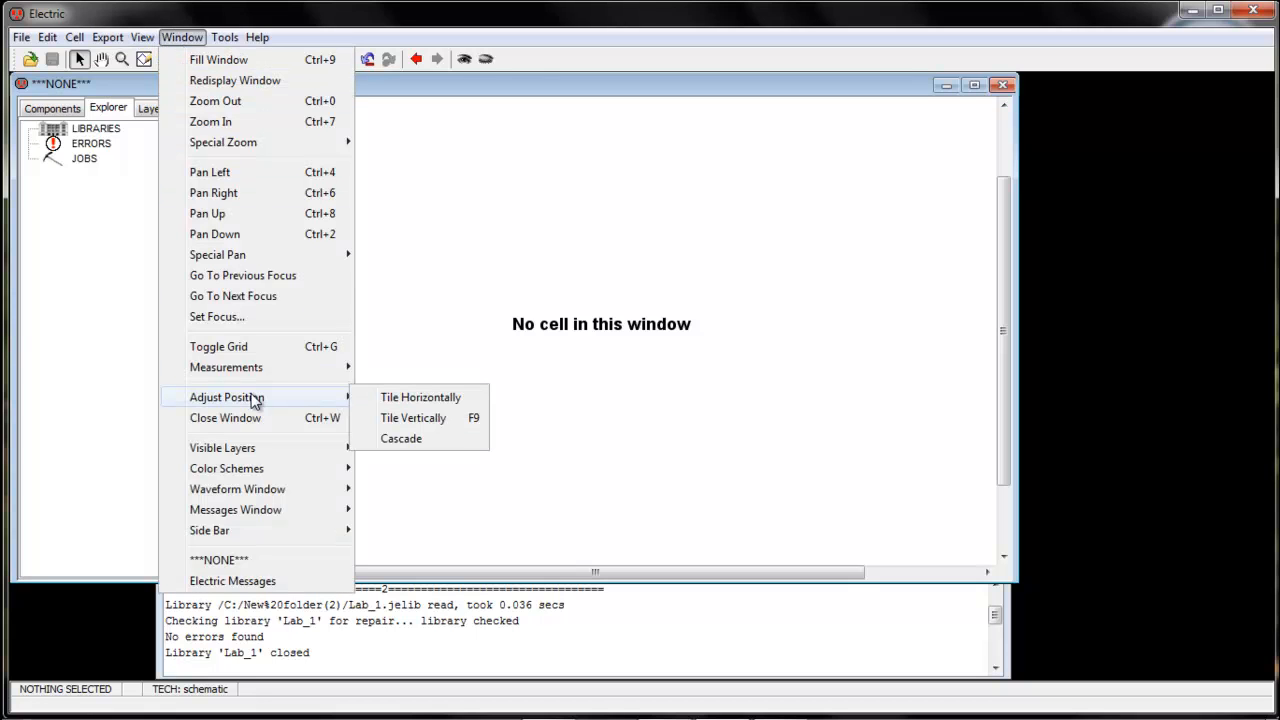
click(415, 398)
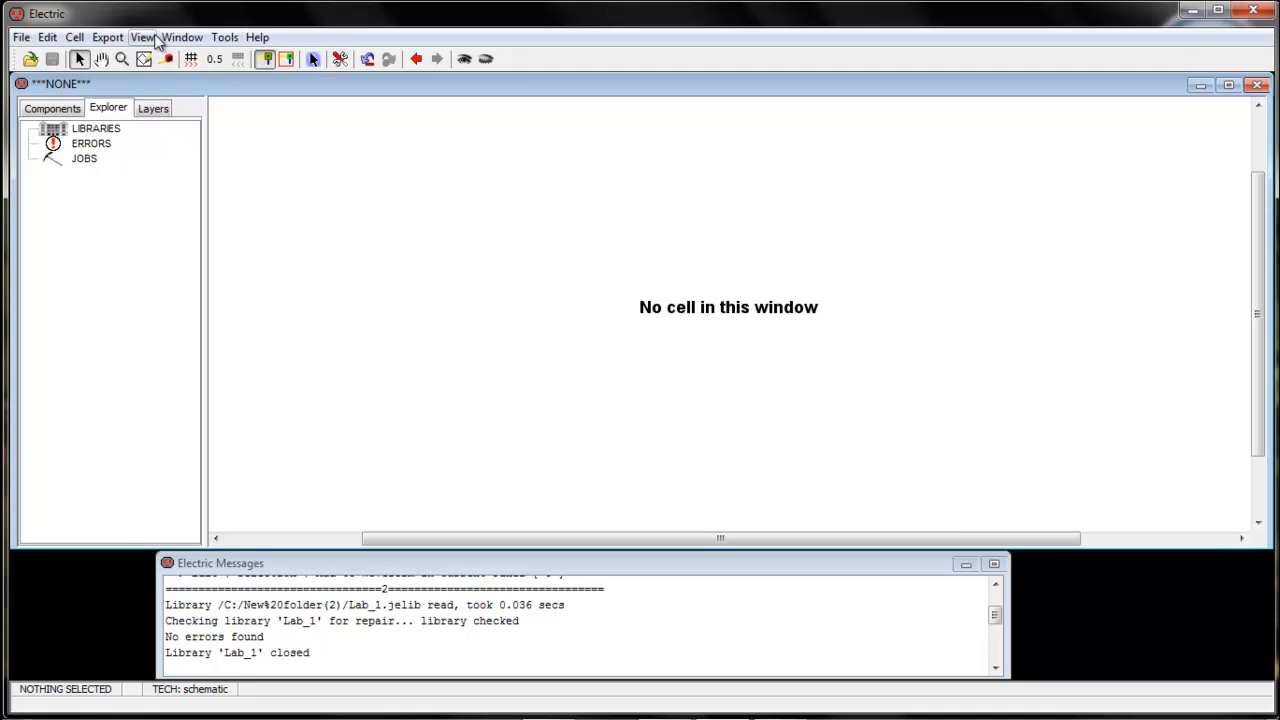
click(184, 38)
mouse_move(246, 511)
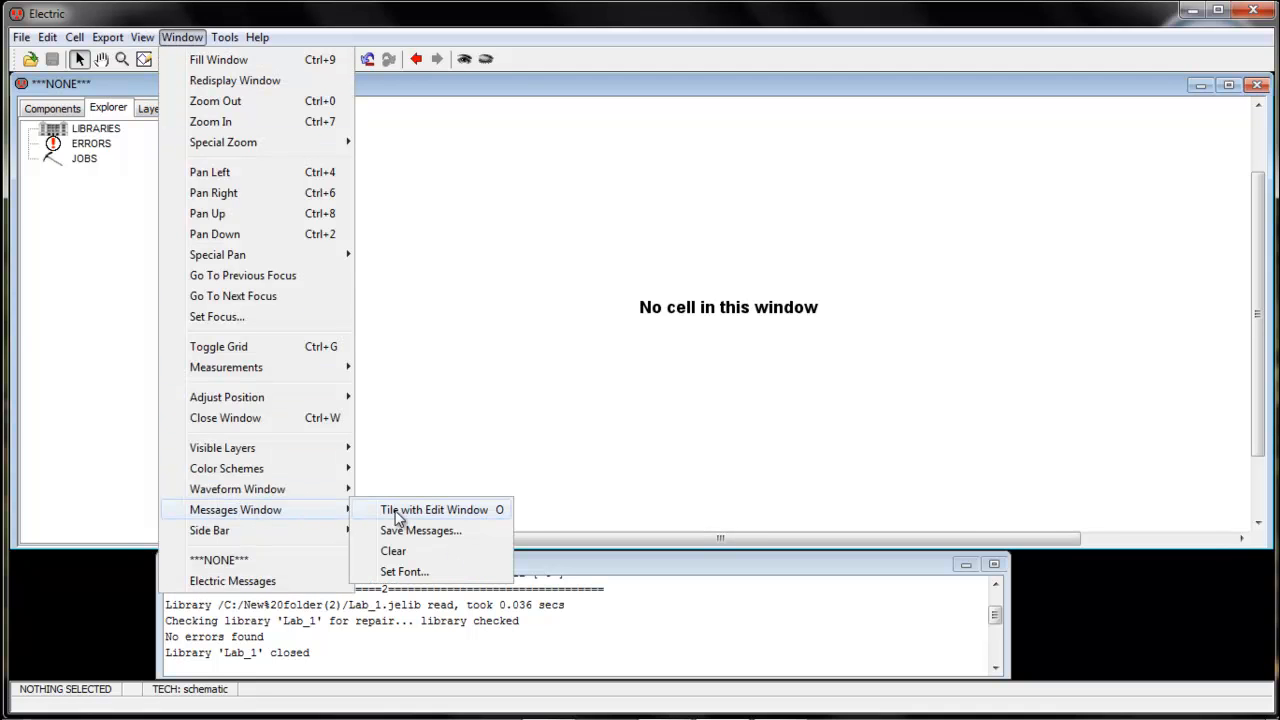
click(398, 515)
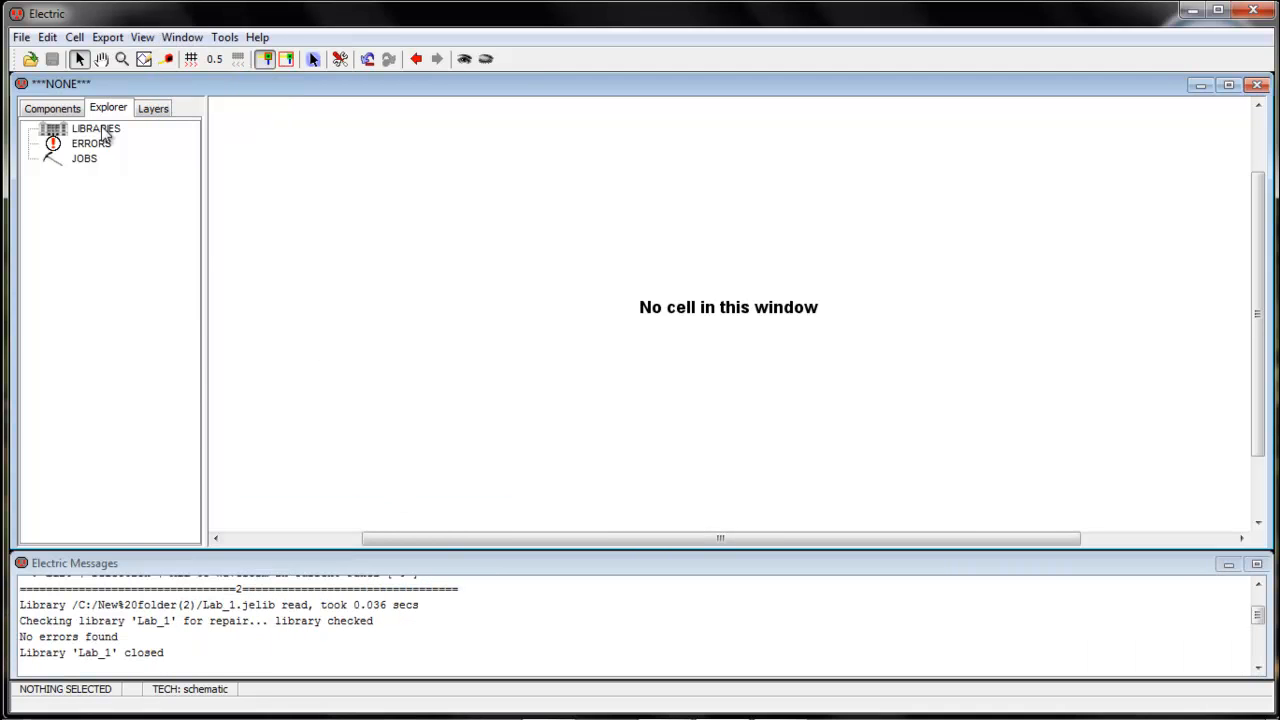
Create a new library named NorGate
click(21, 38)
click(73, 60)
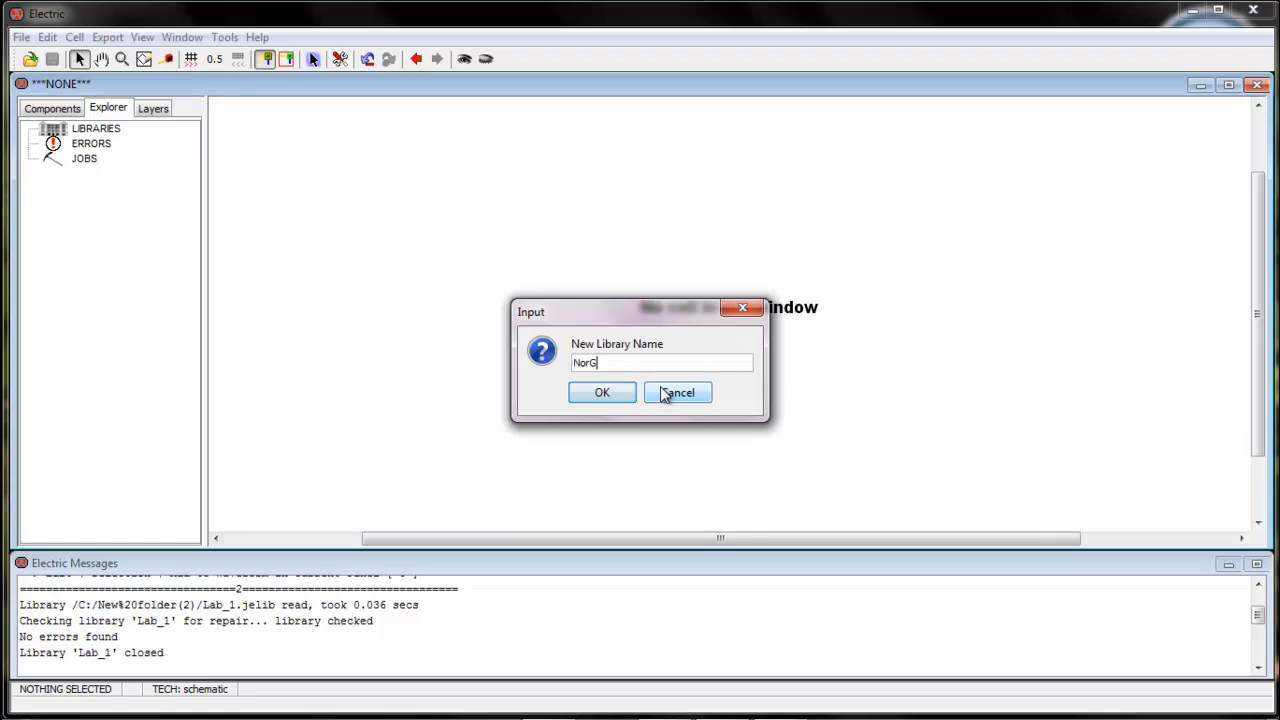
key(Return)
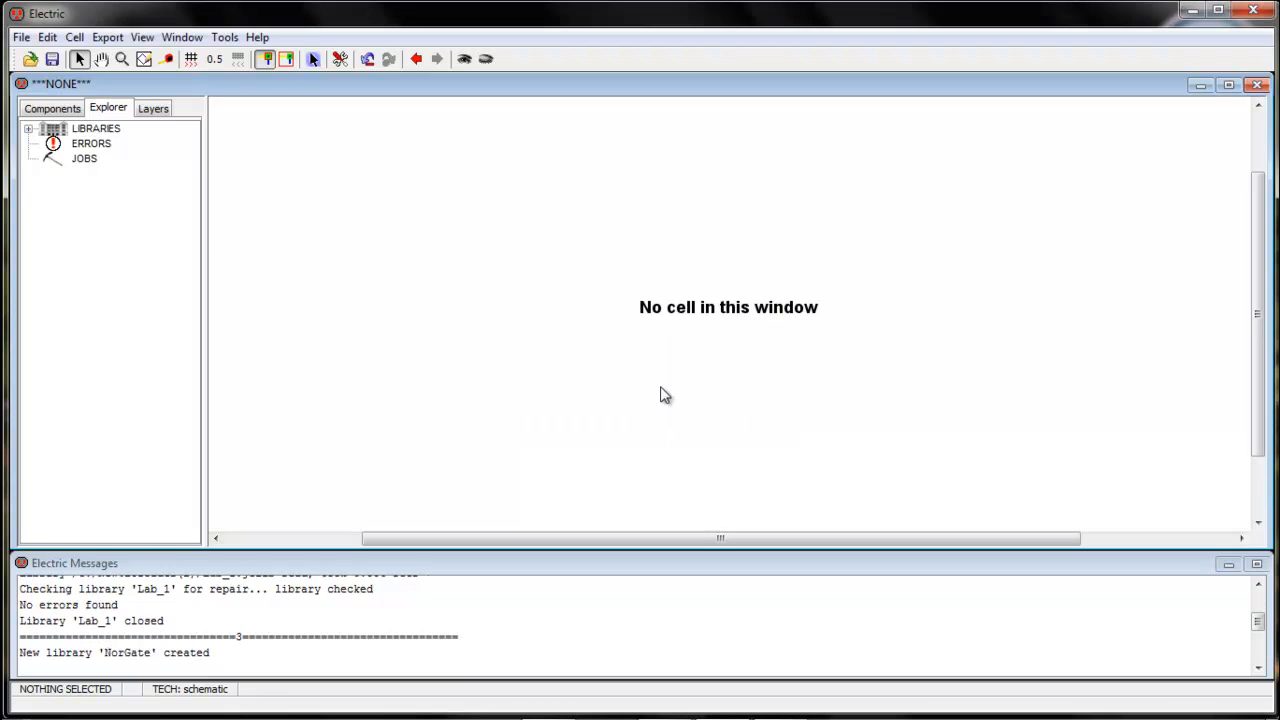
Create a schematic cell named NOR in the NorGate library and select it in the library tree
click(29, 129)
click(77, 148)
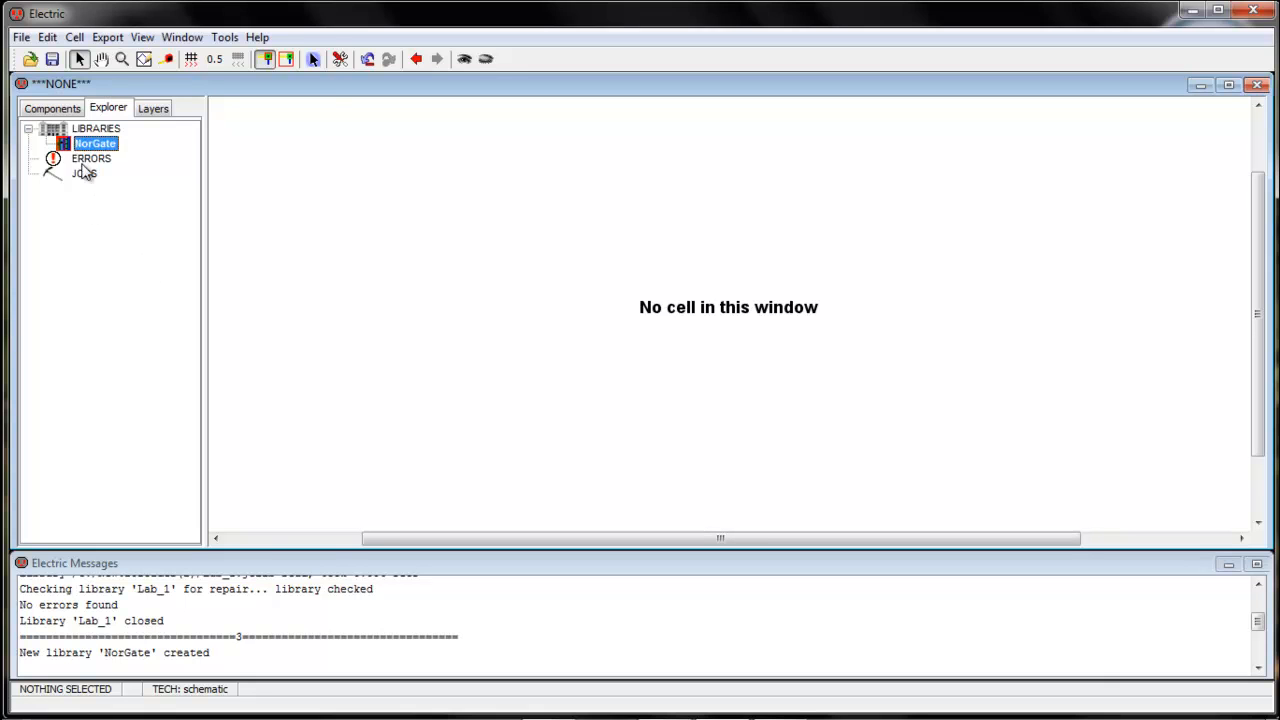
click(75, 36)
click(120, 57)
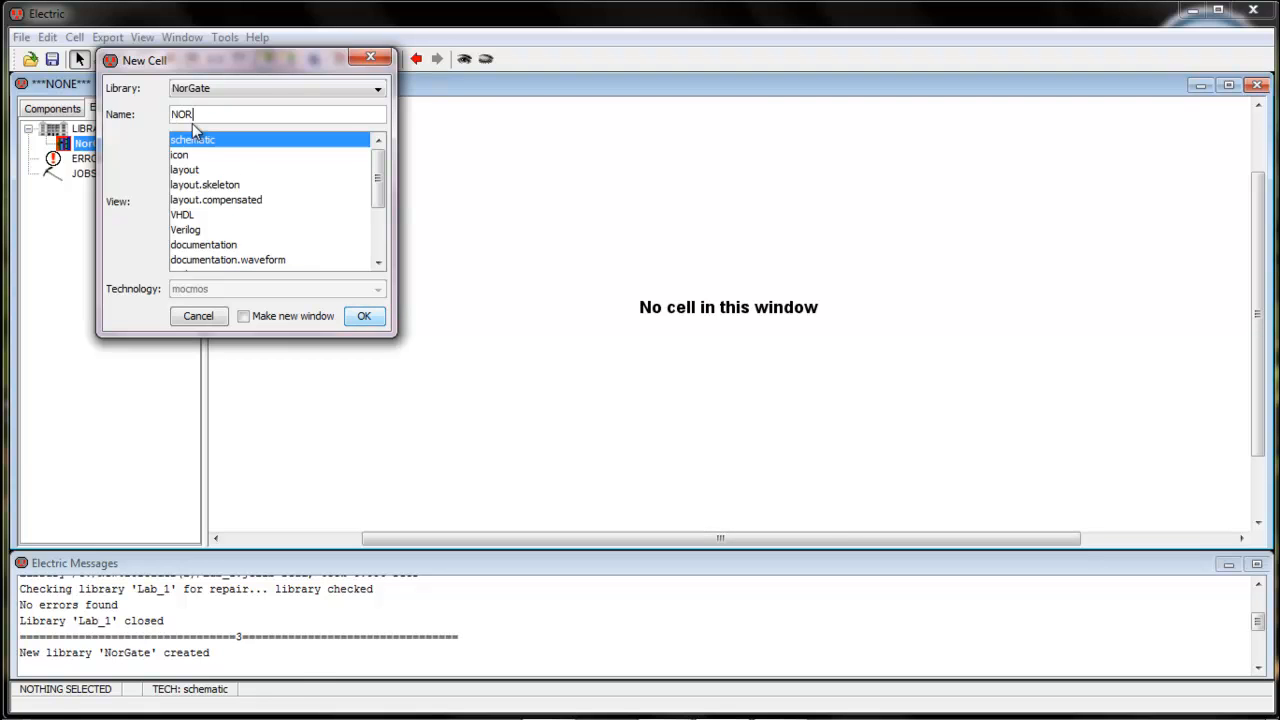
click(362, 317)
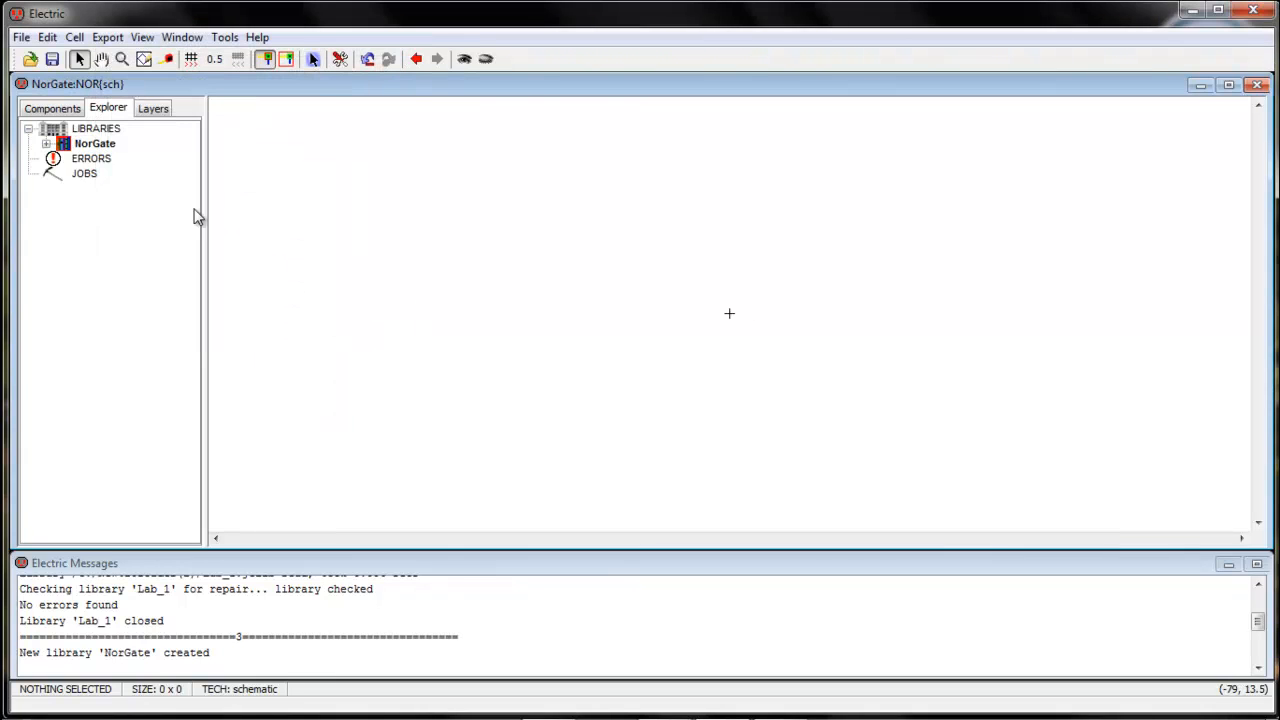
click(46, 144)
click(105, 160)
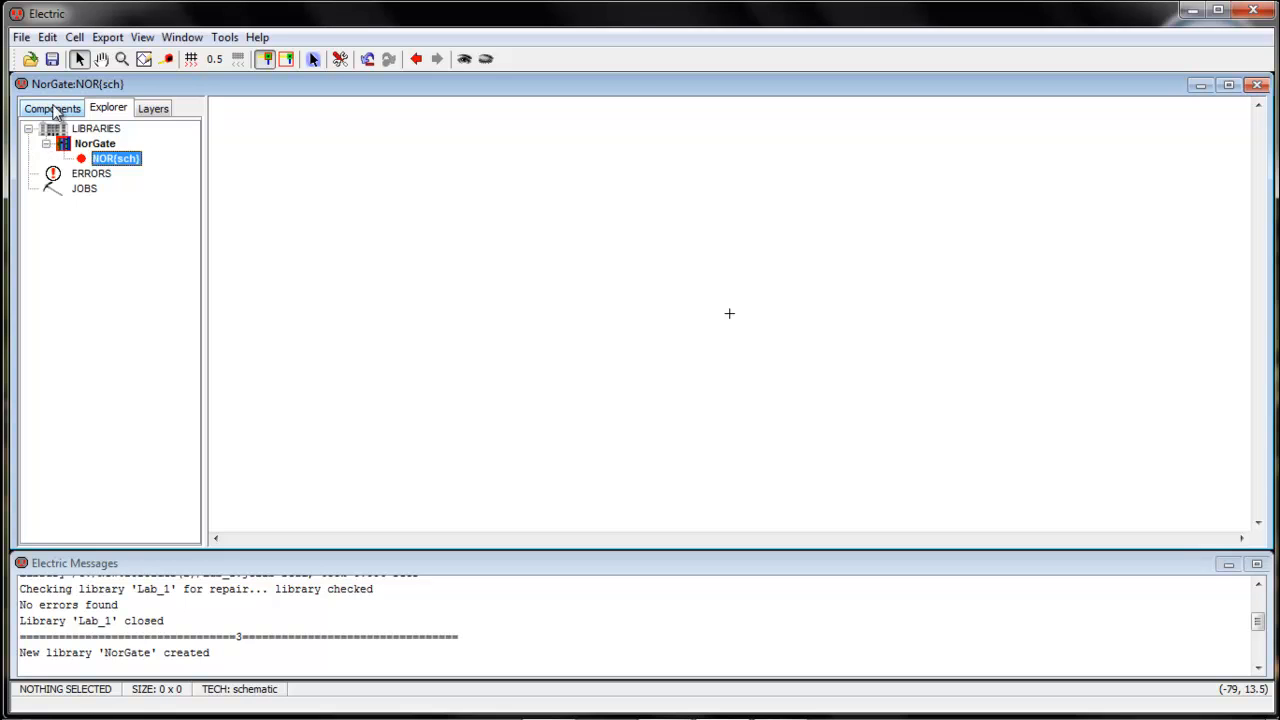
Place two three-port pMOS transistors, one above the other, in the upper middle of the NOR schematic
click(56, 110)
click(61, 293)
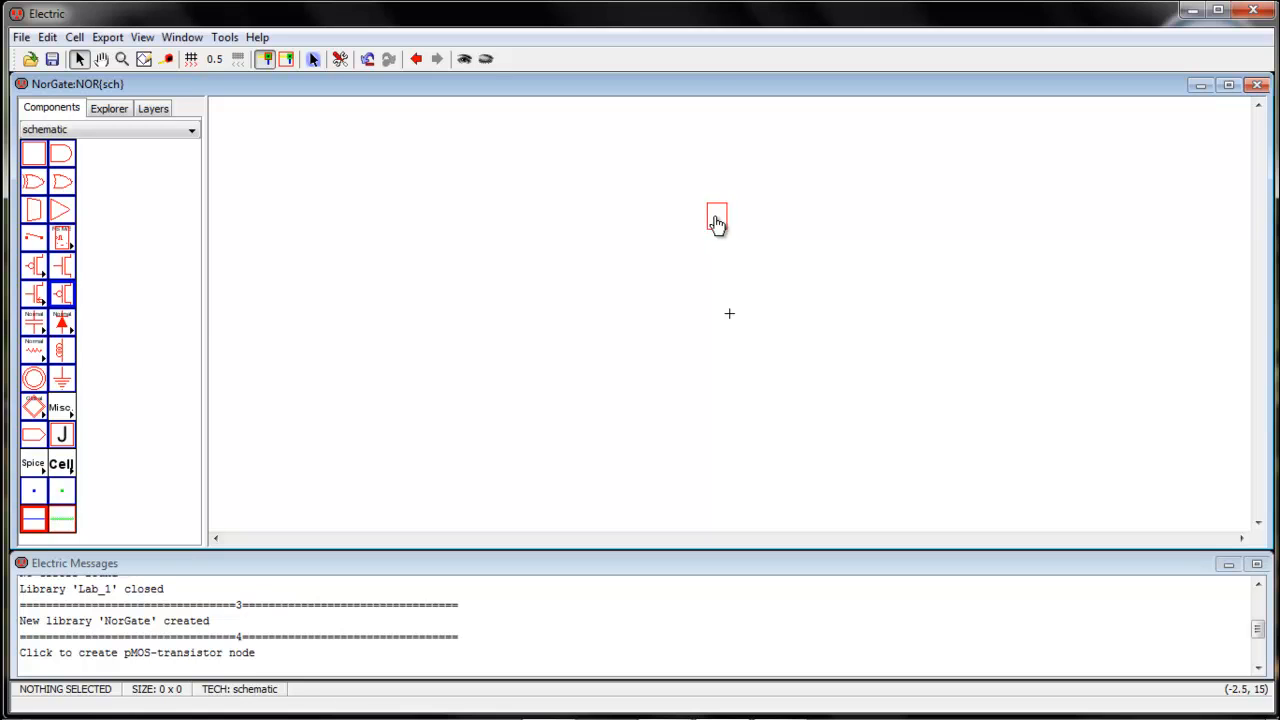
click(716, 224)
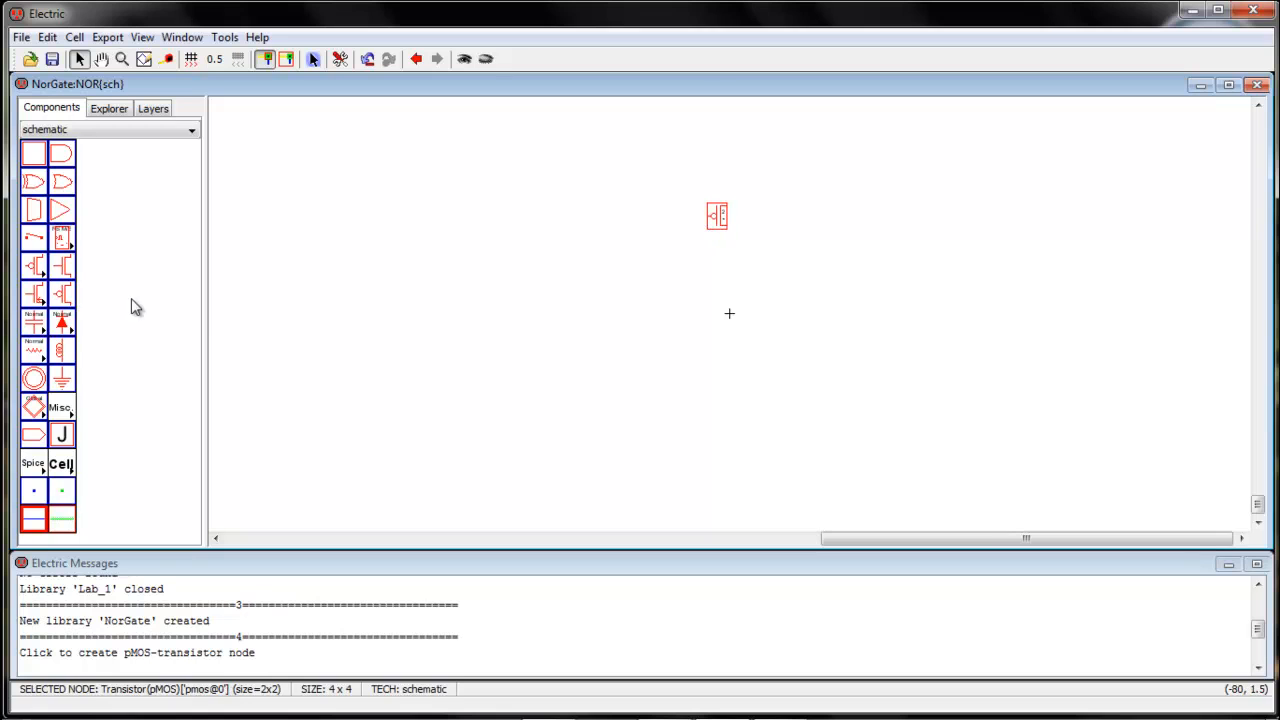
click(61, 293)
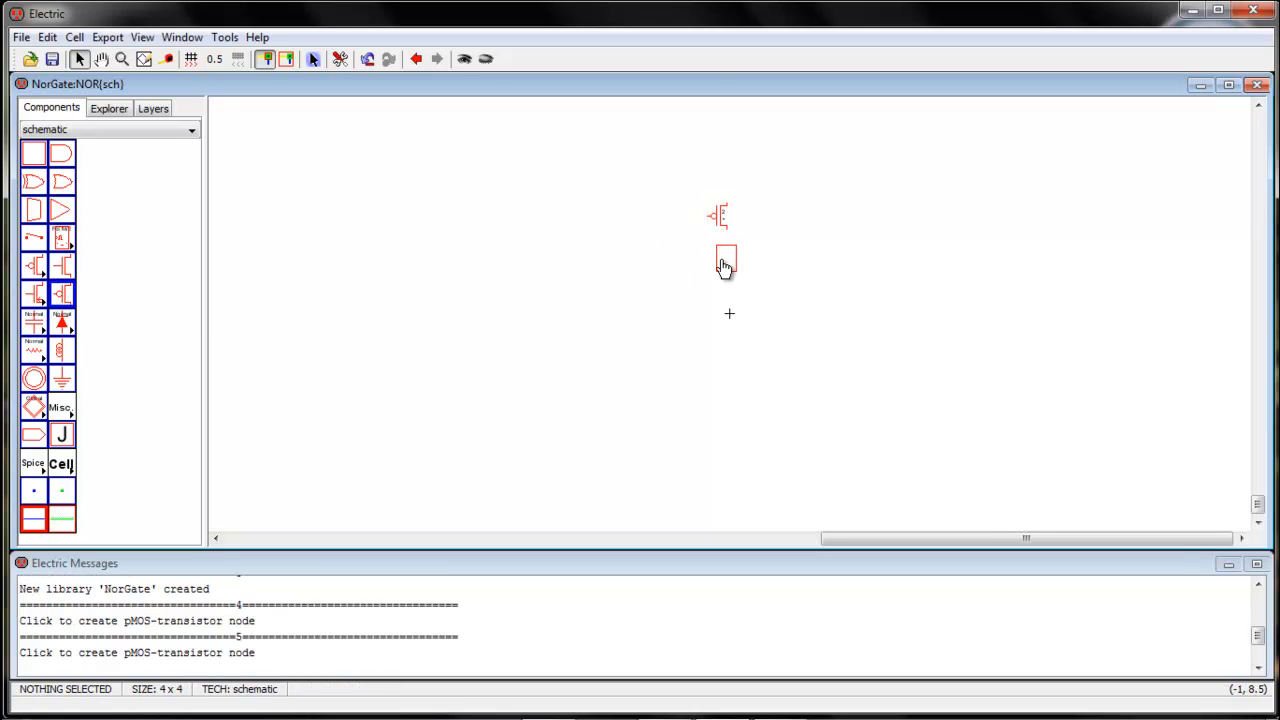
click(719, 265)
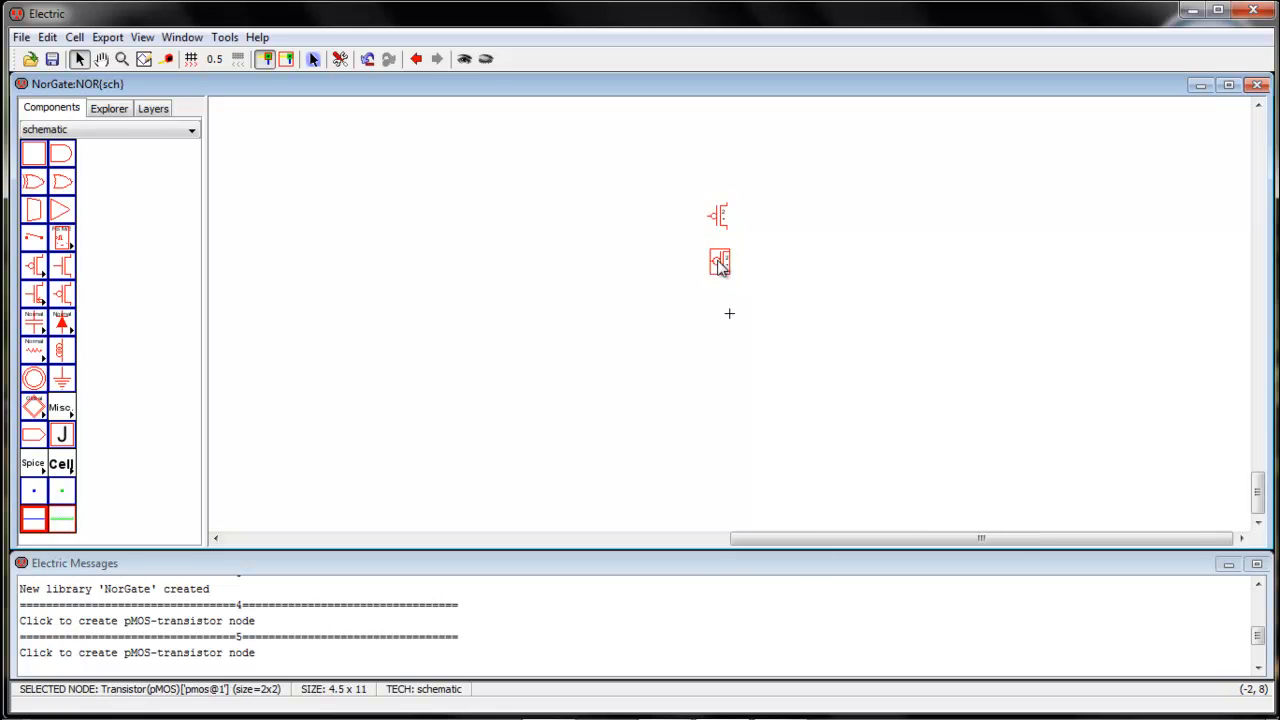
Place two three-port nMOS transistors side by side below the pMOS pair, one on each side of the origin
click(62, 268)
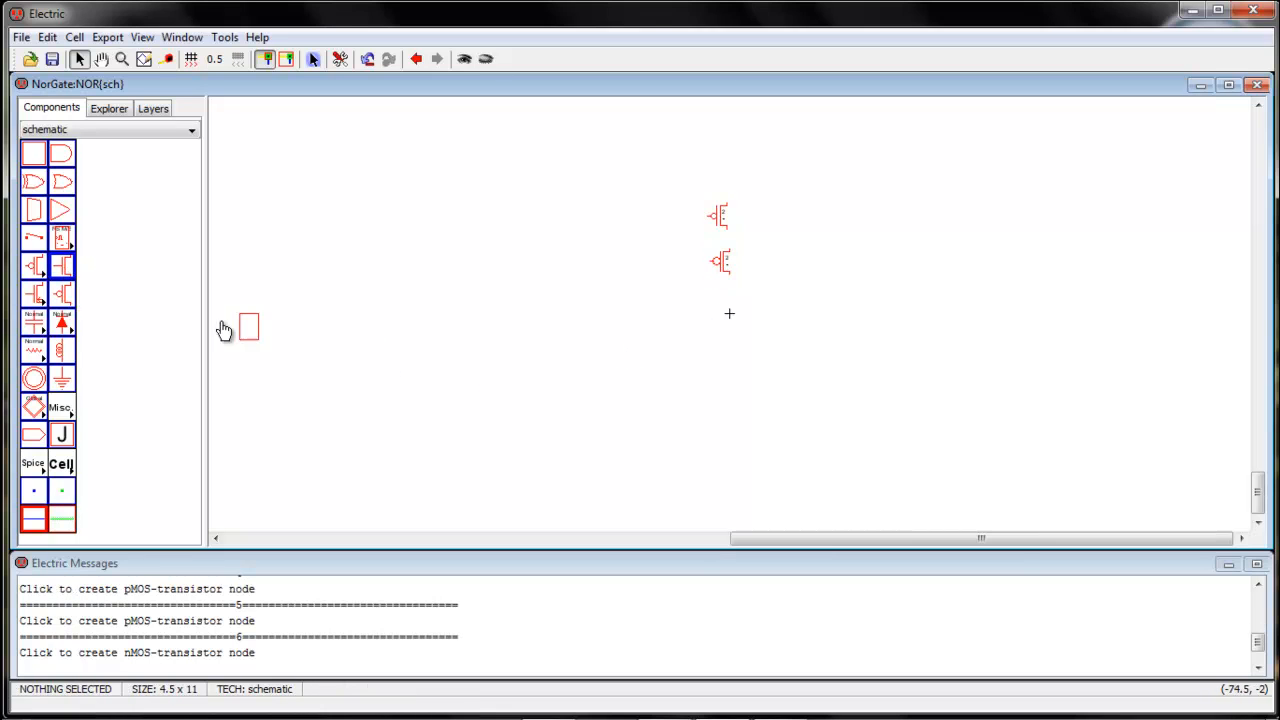
click(680, 322)
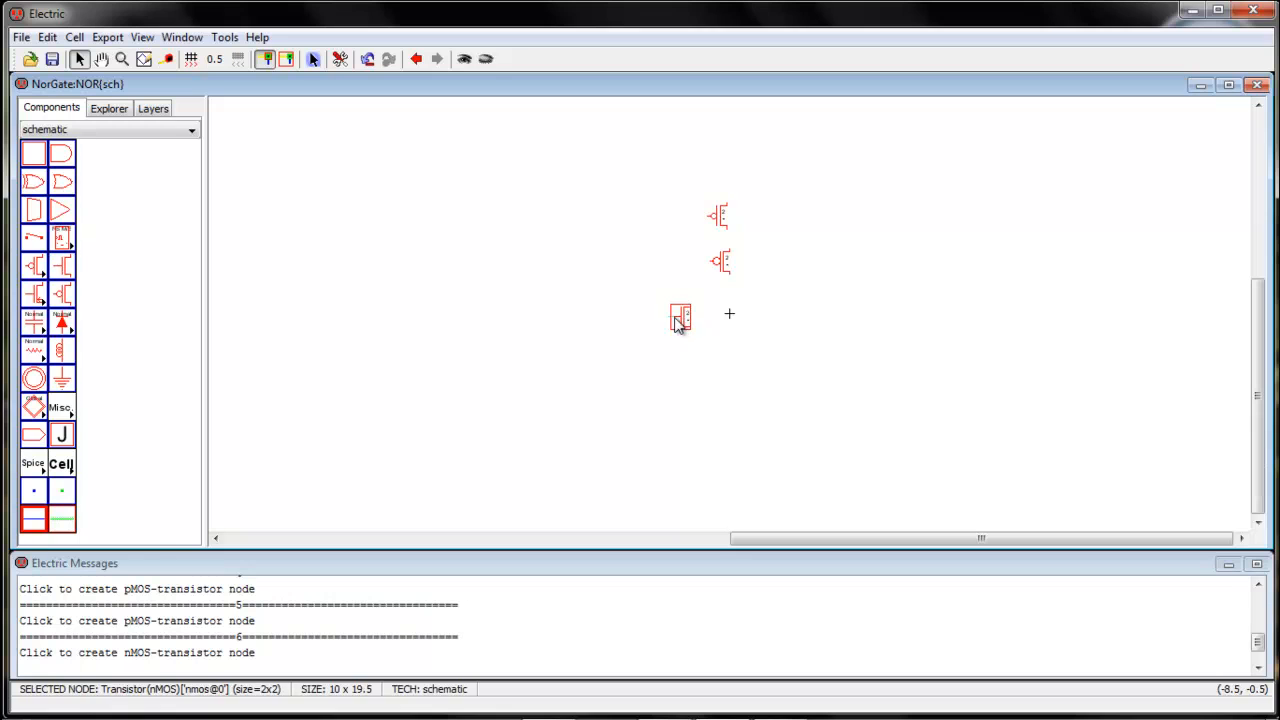
click(62, 268)
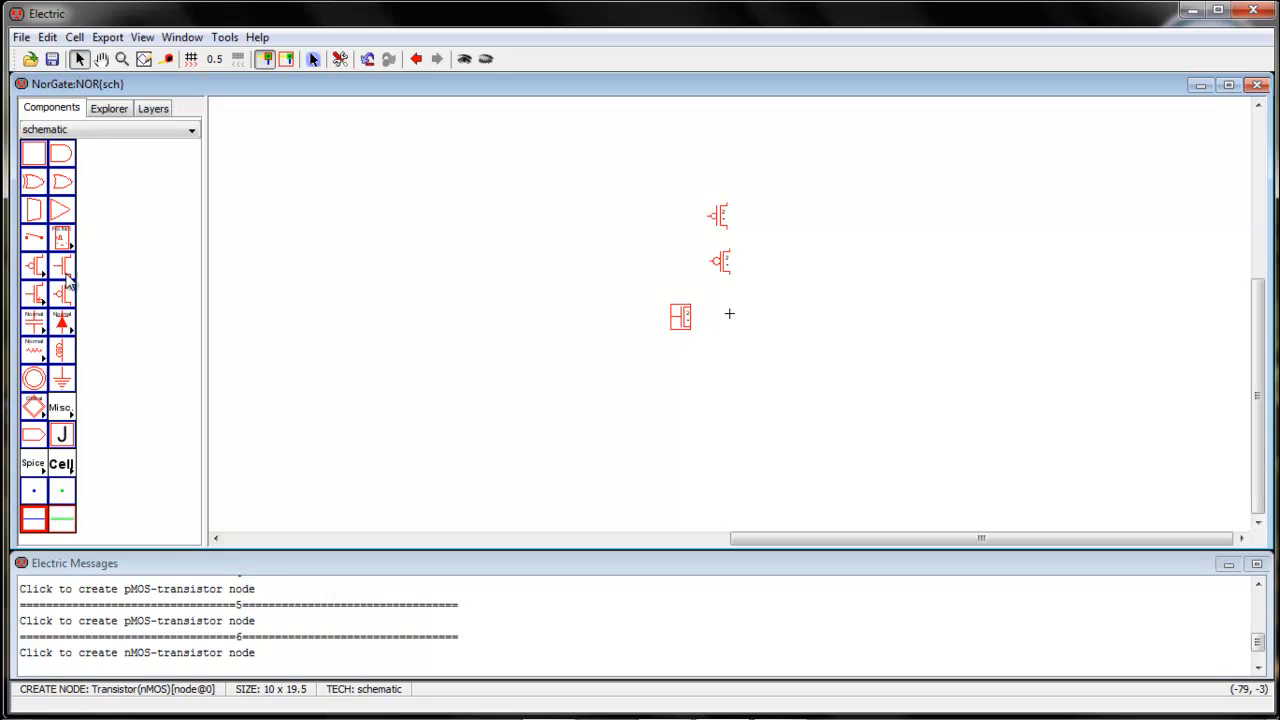
click(771, 320)
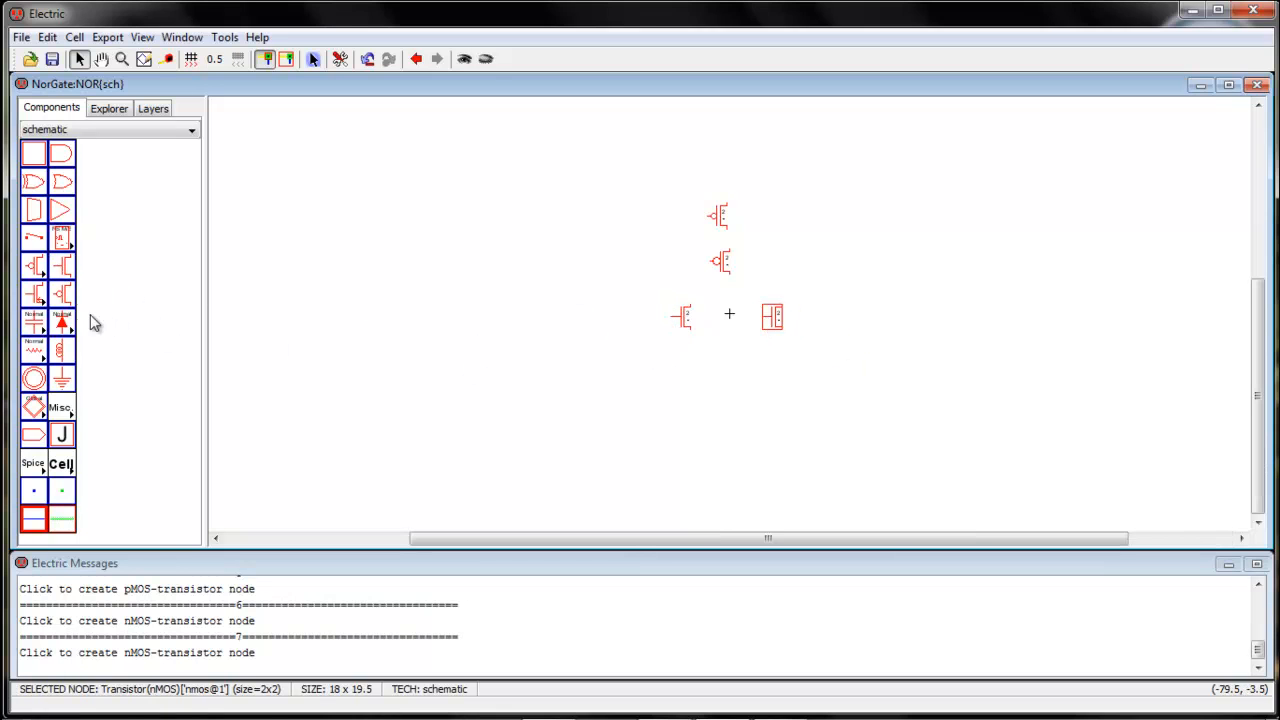
Place a Ground node below the nMOS transistors and a Power node above the upper pMOS transistor
click(62, 378)
click(730, 368)
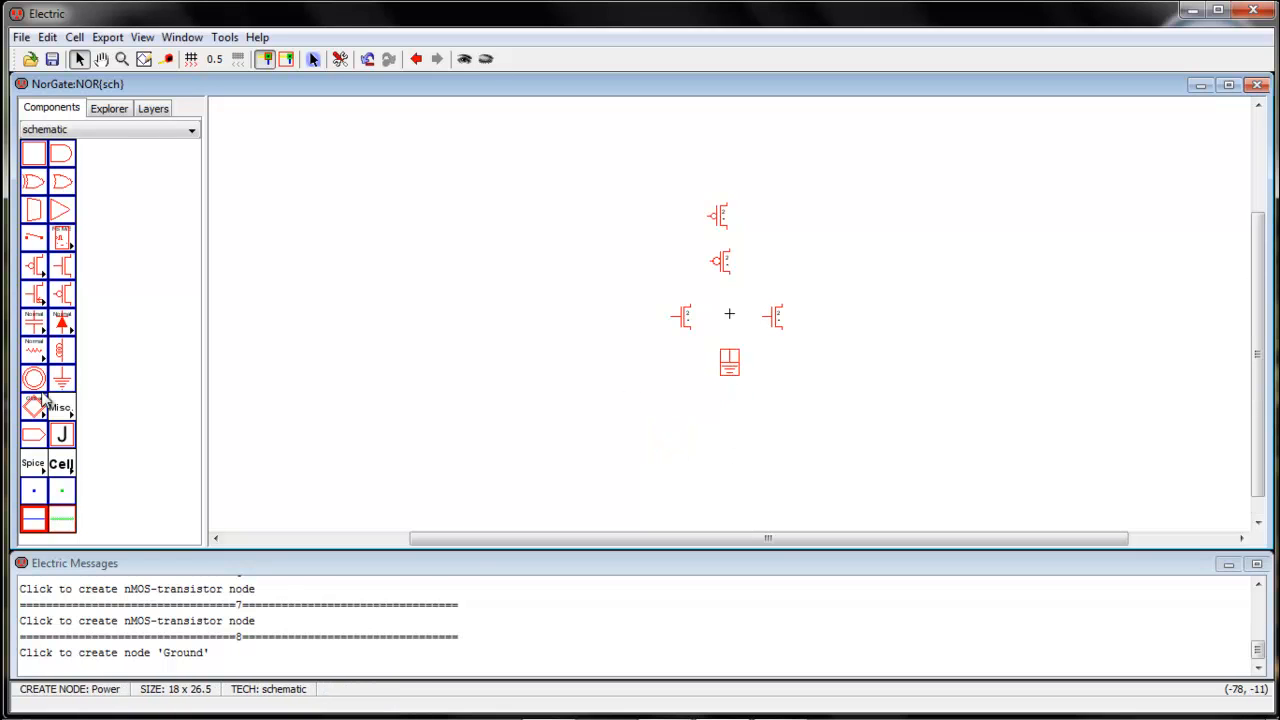
click(34, 380)
click(721, 177)
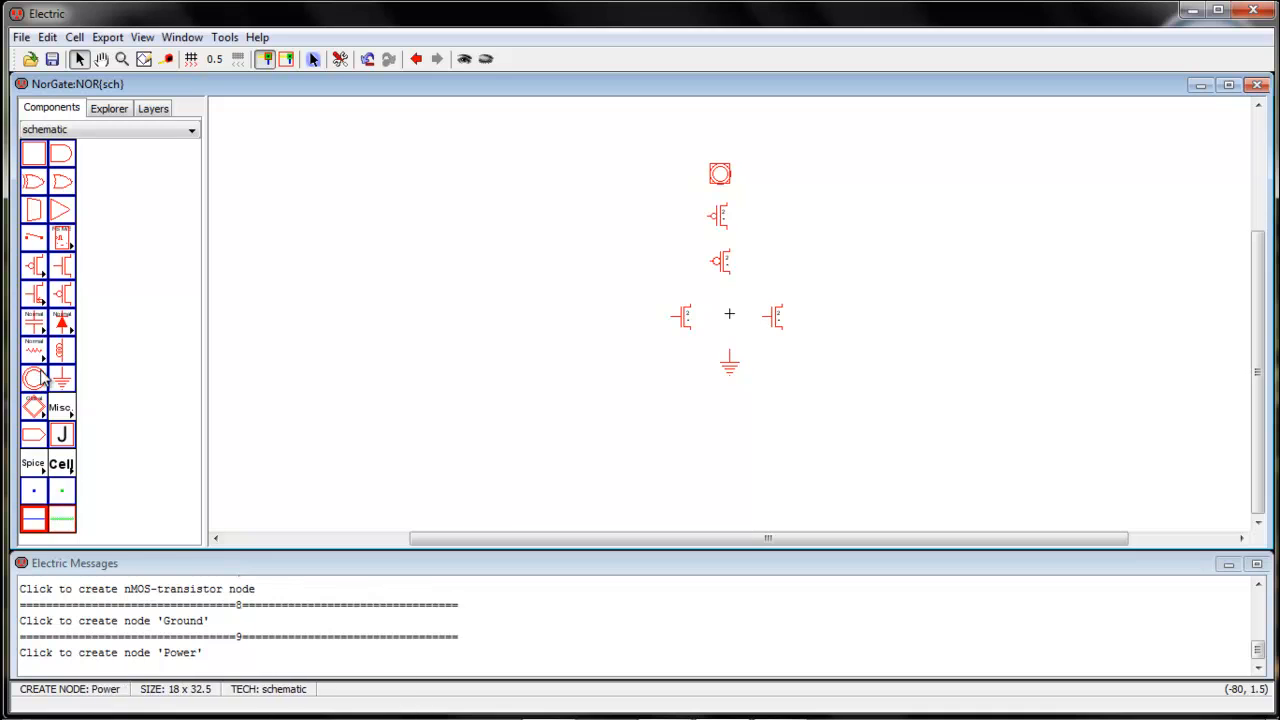
Place three Off-Page connectors, two roughly aligned to the left of the transistors and one to their right
click(37, 437)
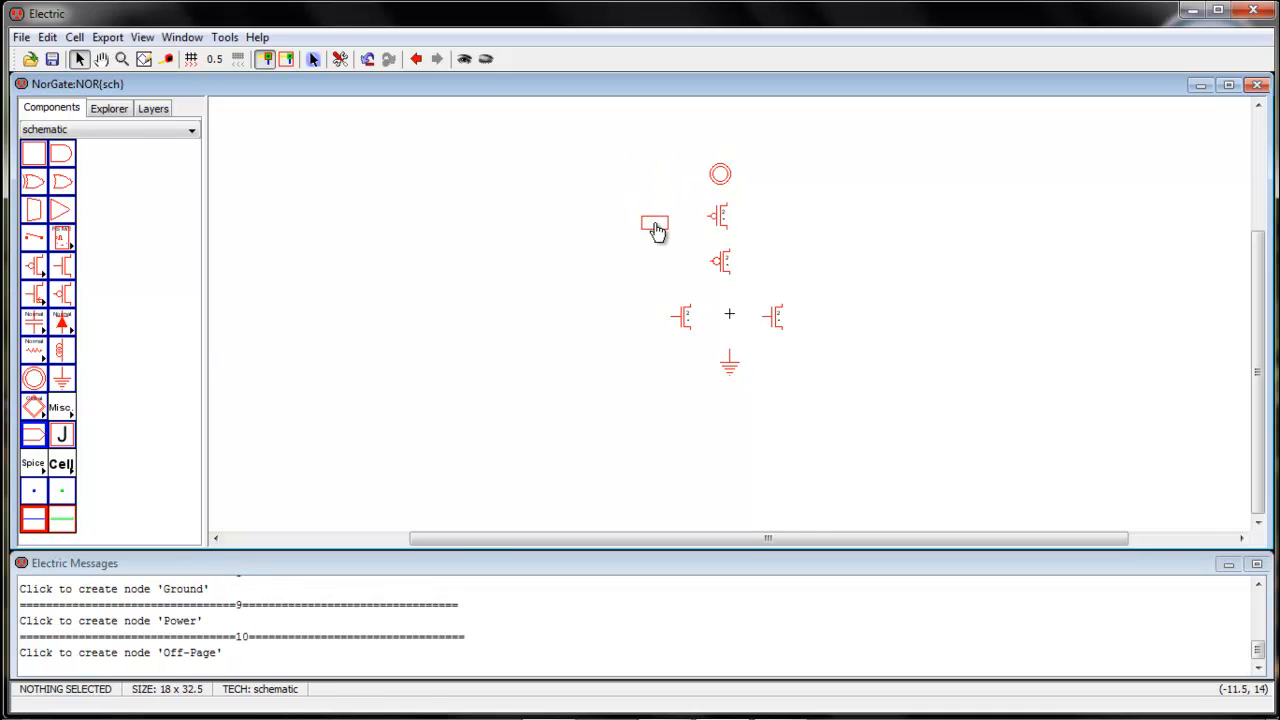
click(656, 228)
click(37, 440)
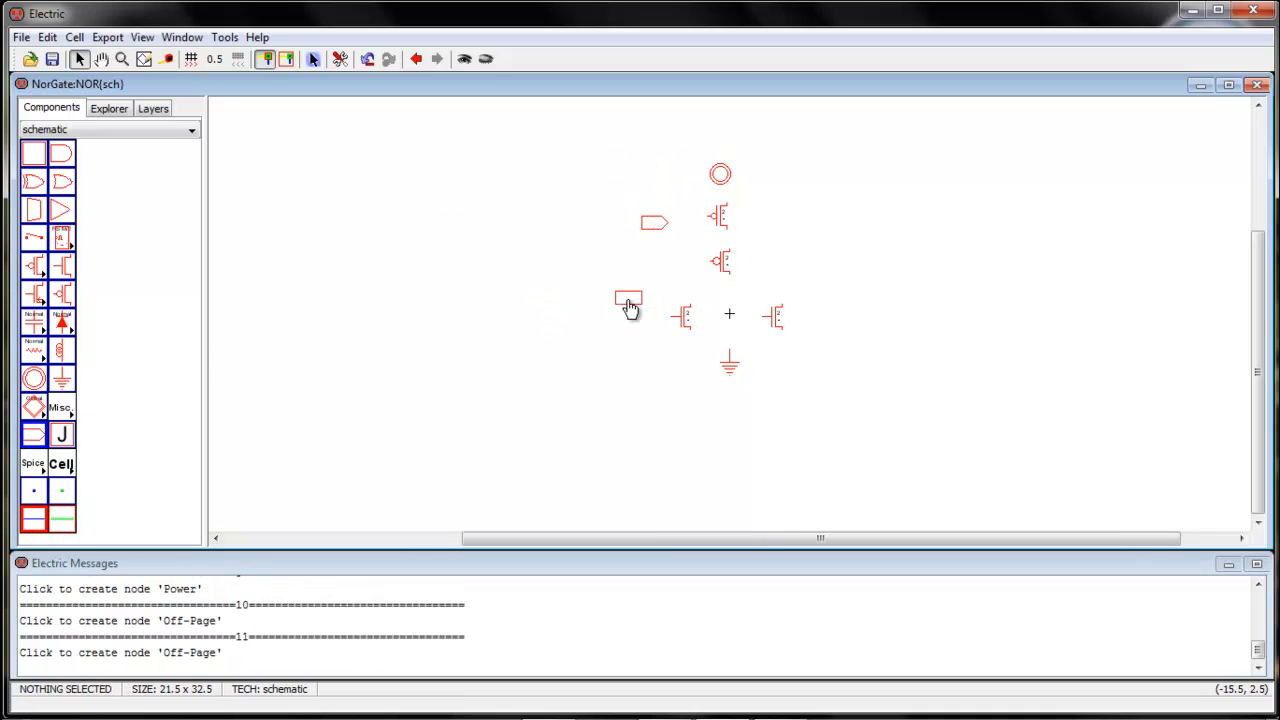
click(630, 290)
click(656, 230)
drag(657, 233, 631, 237)
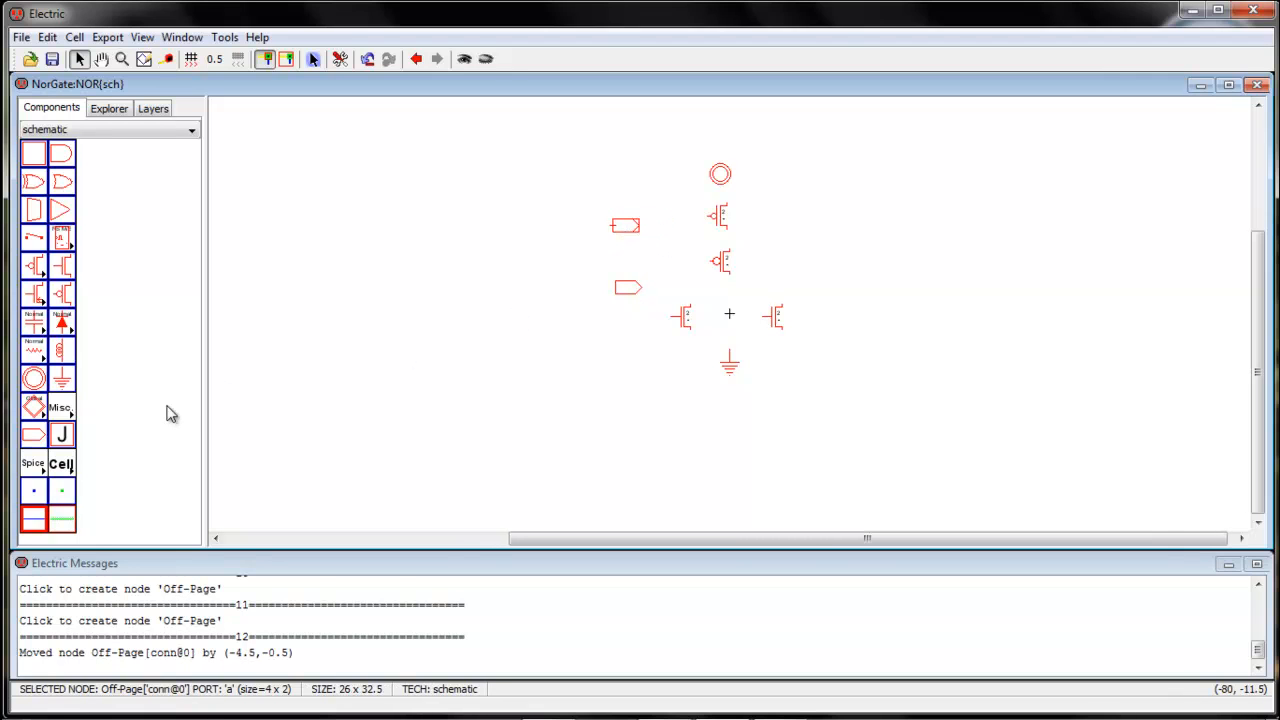
click(31, 440)
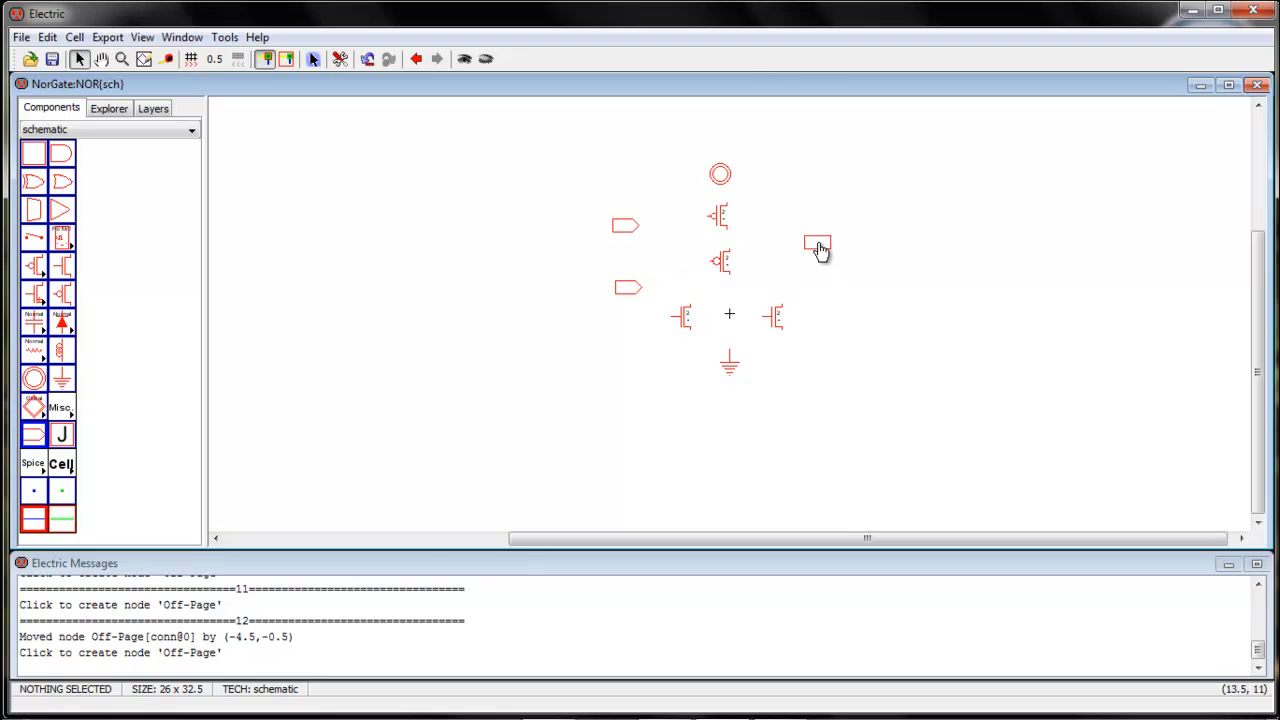
click(818, 248)
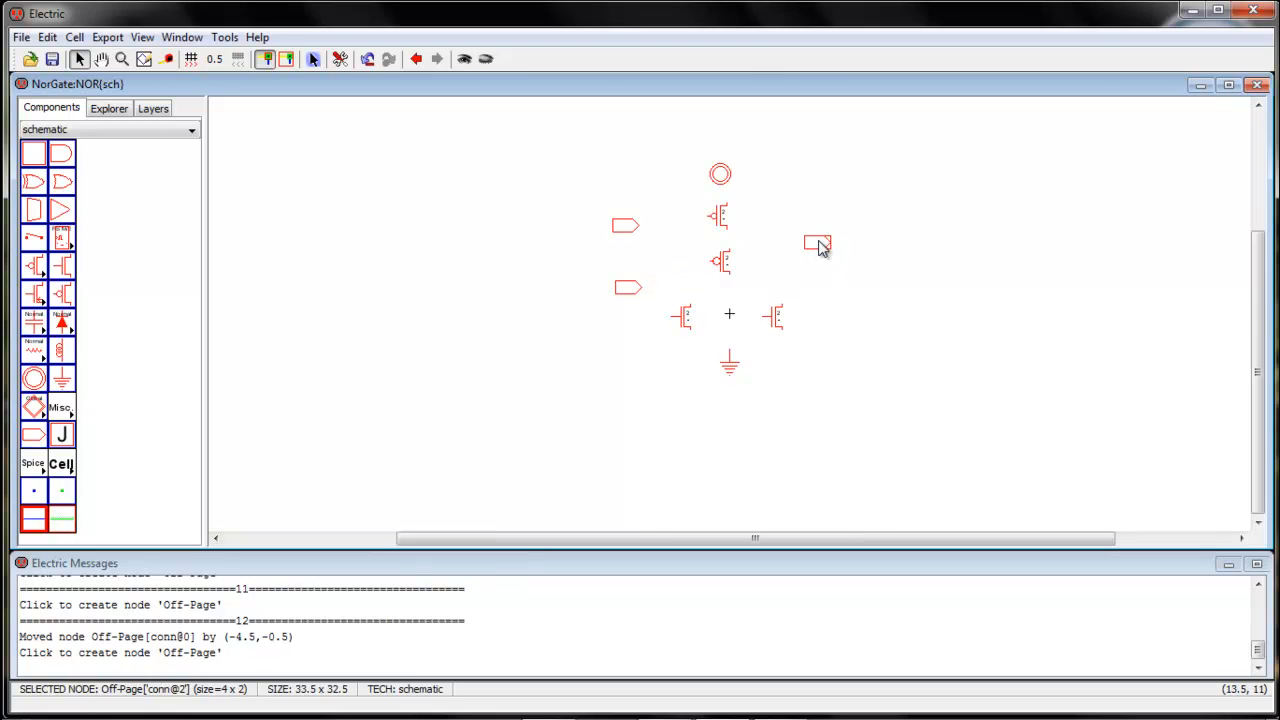
Mirror the right nMOS transistor left to right and move it 0.5 units to the right
key(ctrl+9)
click(829, 417)
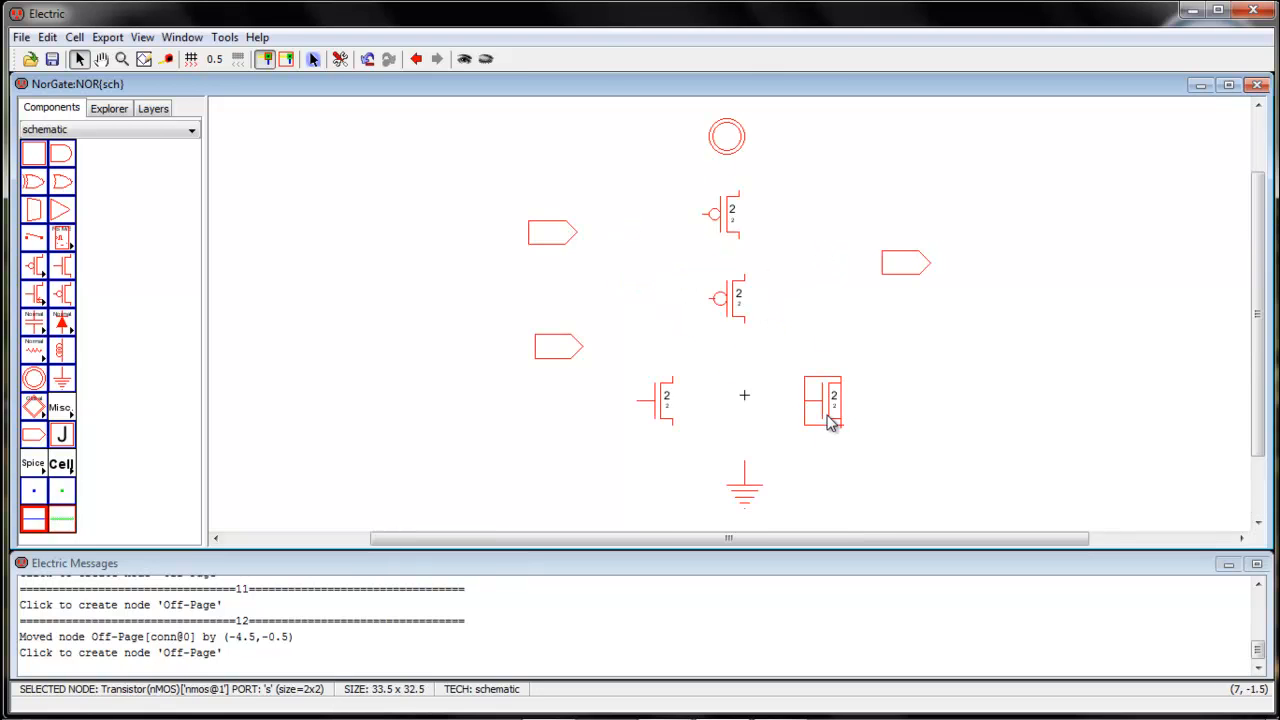
click(47, 37)
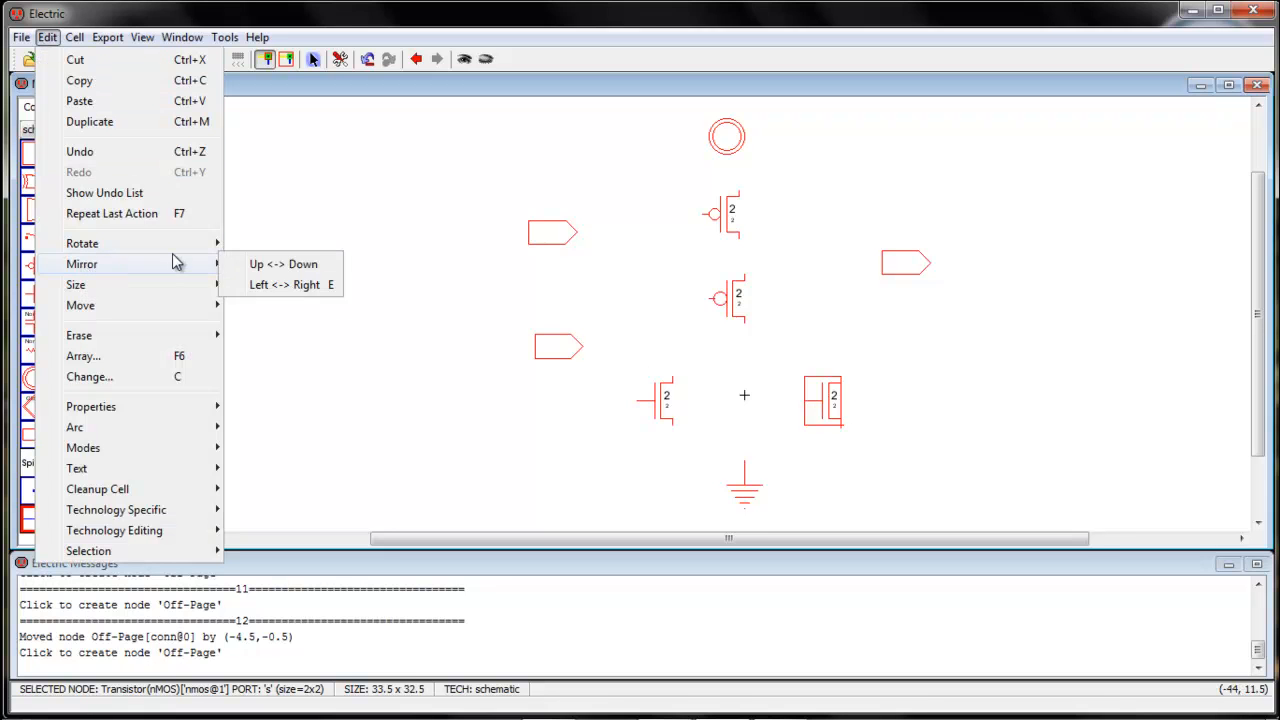
mouse_move(160, 263)
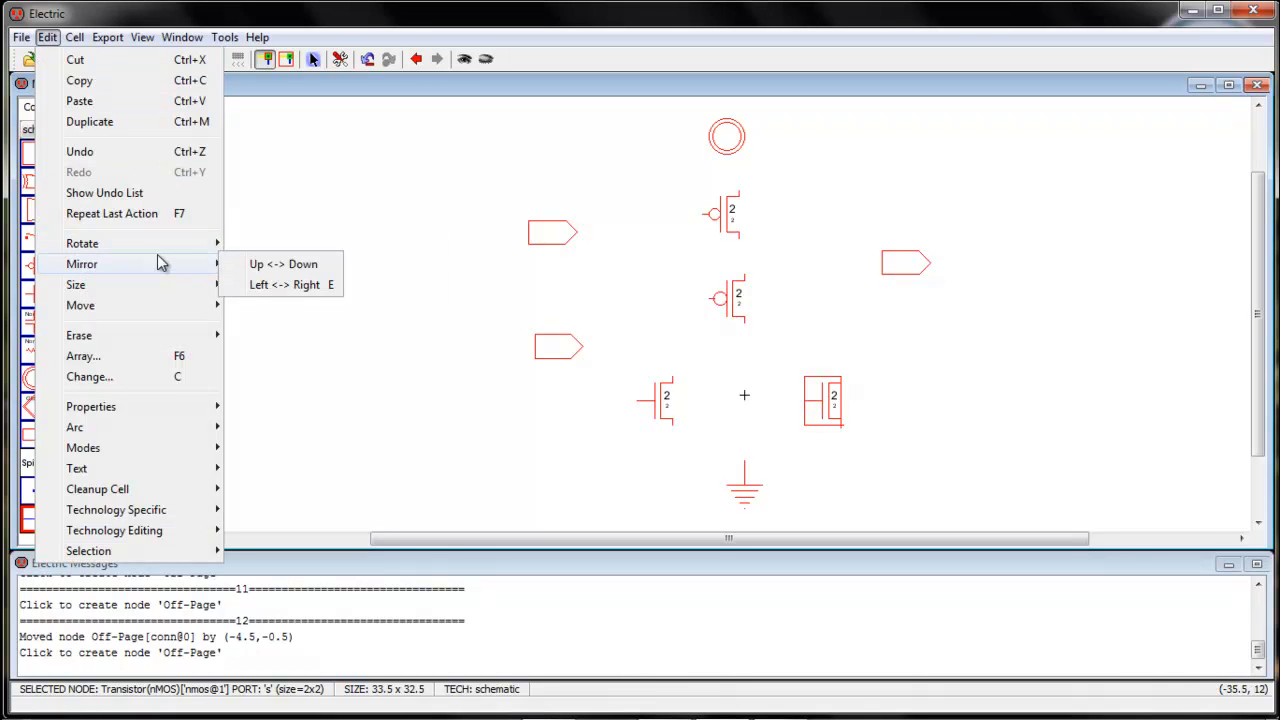
click(270, 285)
drag(808, 408, 814, 412)
click(752, 485)
click(863, 477)
Move the Power node by (1.0, -0.5) and wire it to the upper pMOS transistor's top terminal
drag(723, 140, 738, 148)
right_click(740, 187)
click(767, 222)
Move the lower pMOS transistor 0.5 units left and wire its top terminal to the upper pMOS transistor's bottom terminal
click(740, 240)
click(742, 312)
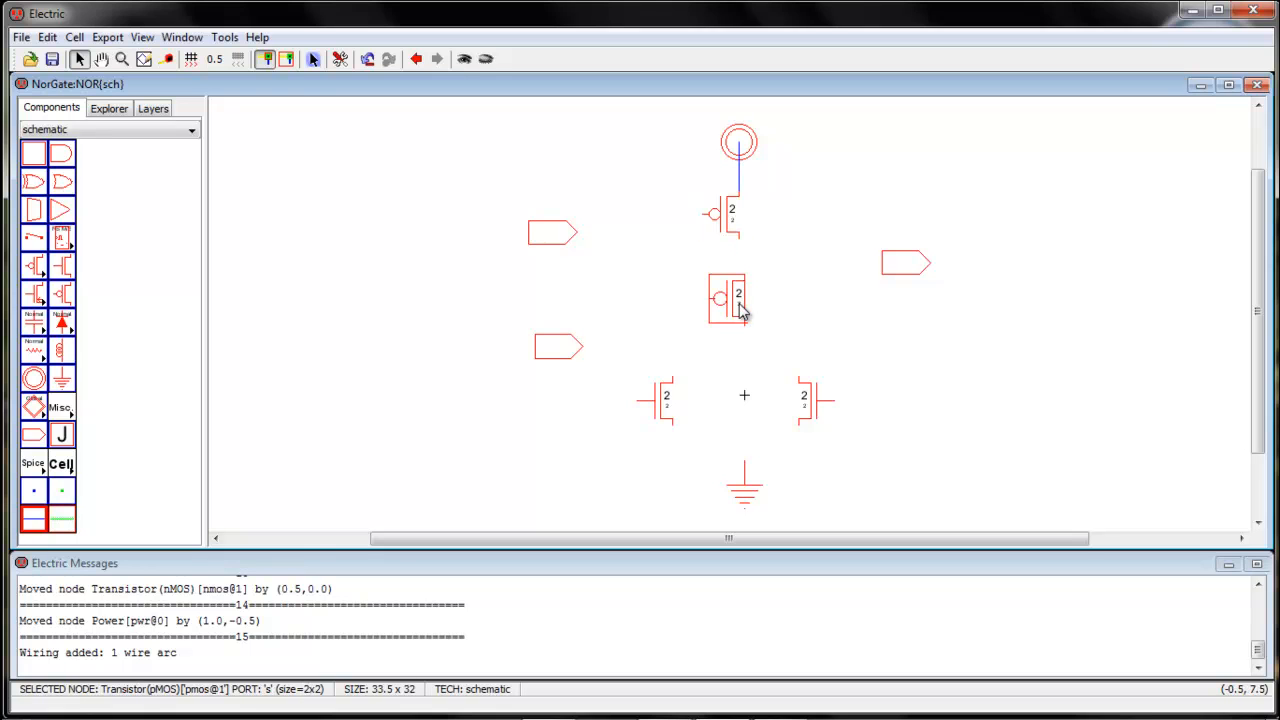
drag(737, 304, 733, 304)
click(741, 243)
right_click(738, 274)
Wire the top terminals of both nMOS transistors together and connect the lower pMOS transistor's bottom terminal to that wire
click(679, 414)
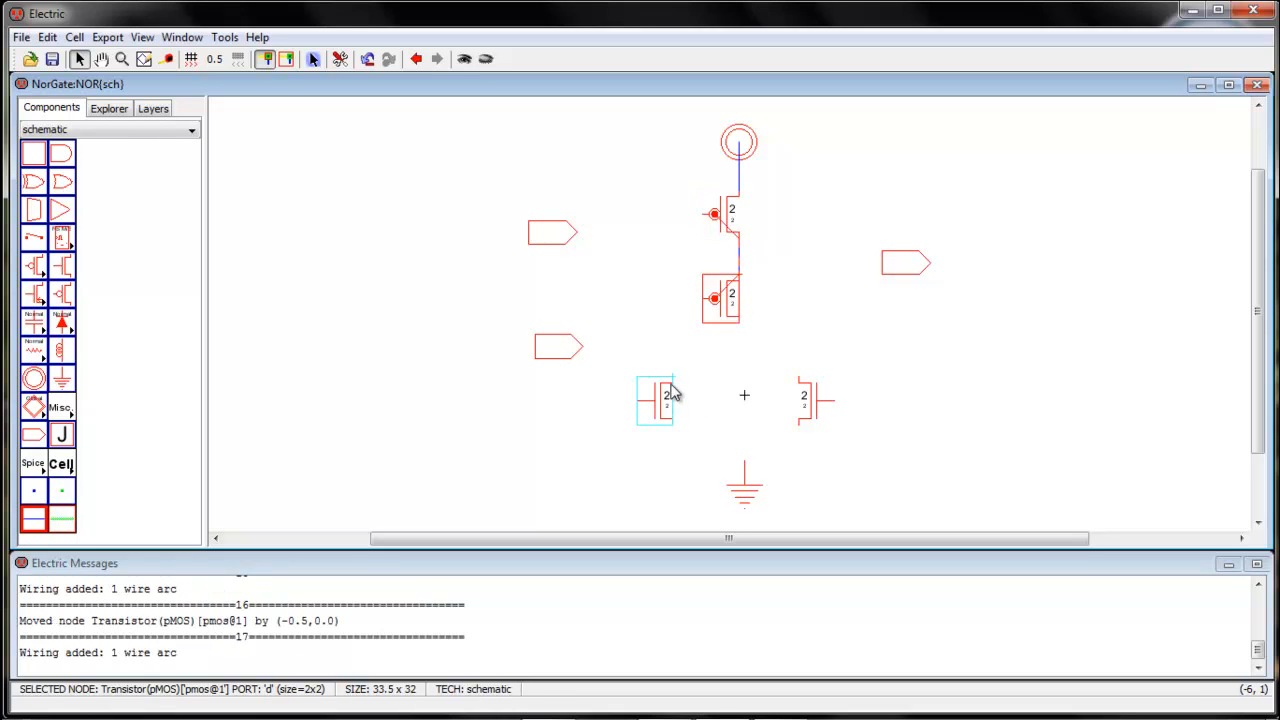
right_click(800, 392)
click(741, 328)
right_click(741, 377)
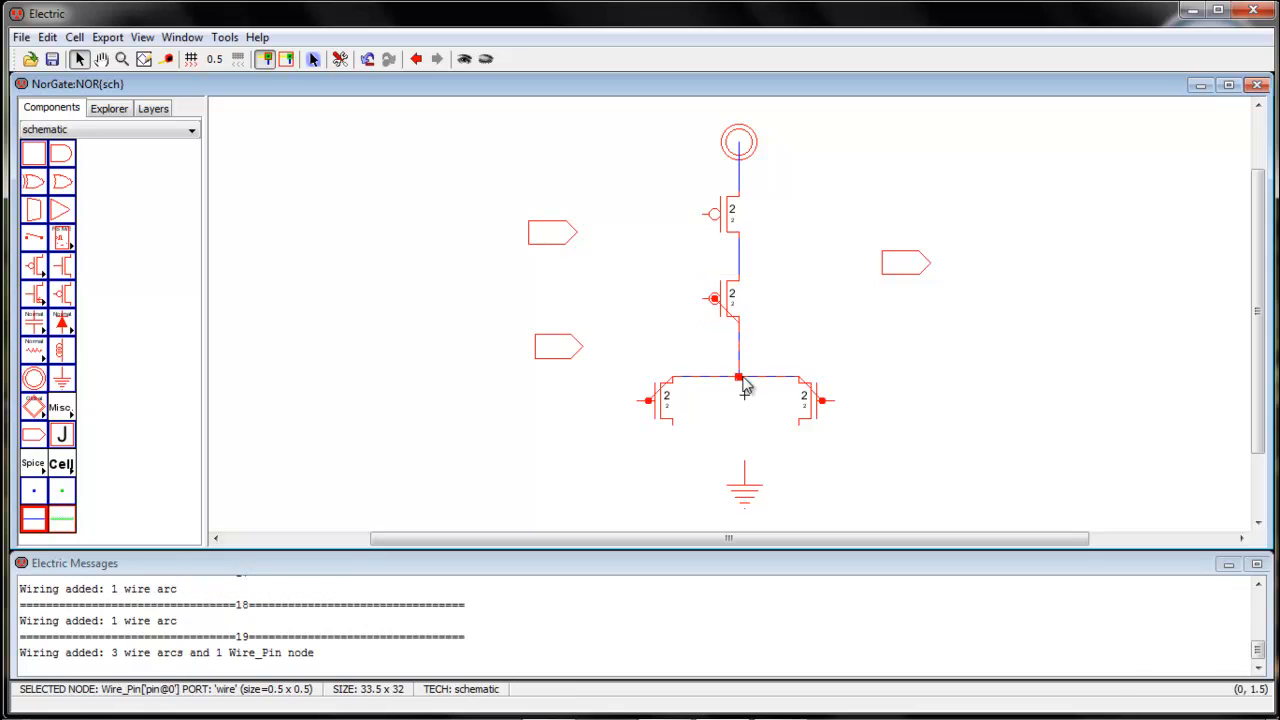
Wire the bottom terminals of both nMOS transistors together and connect the Ground node to that wire
click(677, 436)
click(677, 435)
shift+click(800, 435)
right_click(799, 428)
click(788, 480)
click(747, 465)
right_click(747, 426)
click(834, 483)
Wire the lower pMOS transistor's gate to the left nMOS transistor's gate, routing around the left side
click(709, 297)
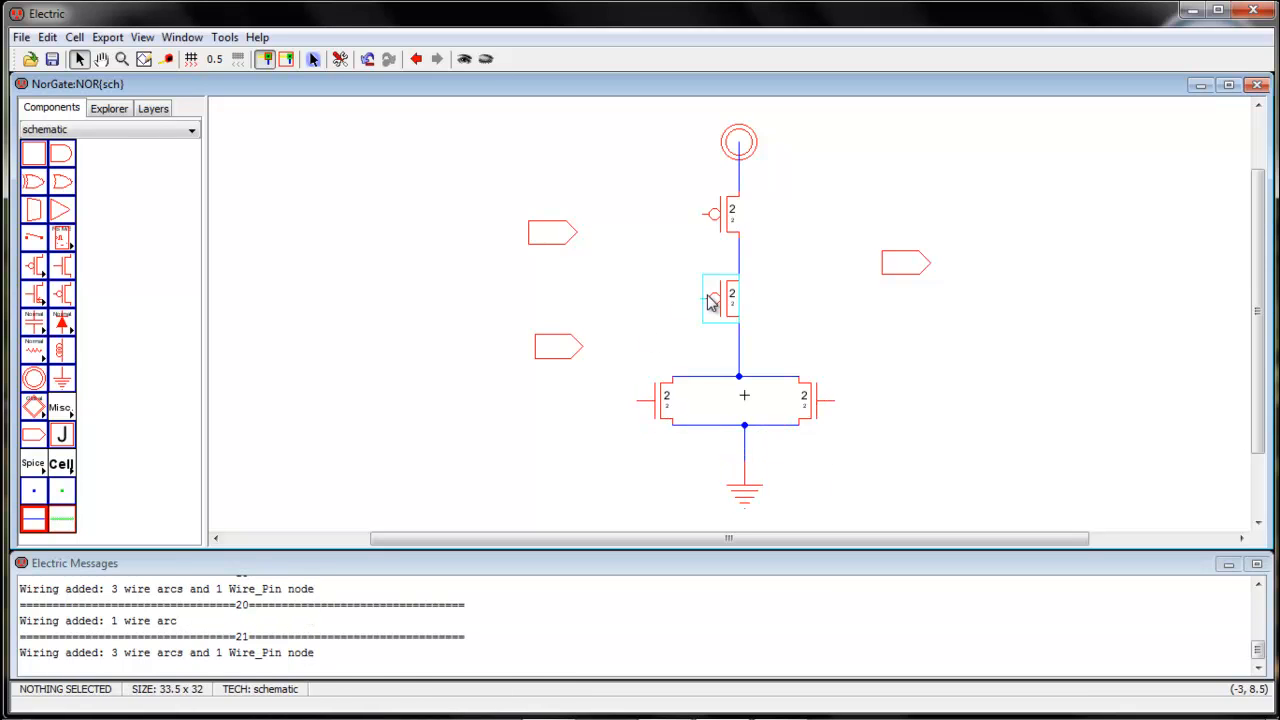
right_click(620, 303)
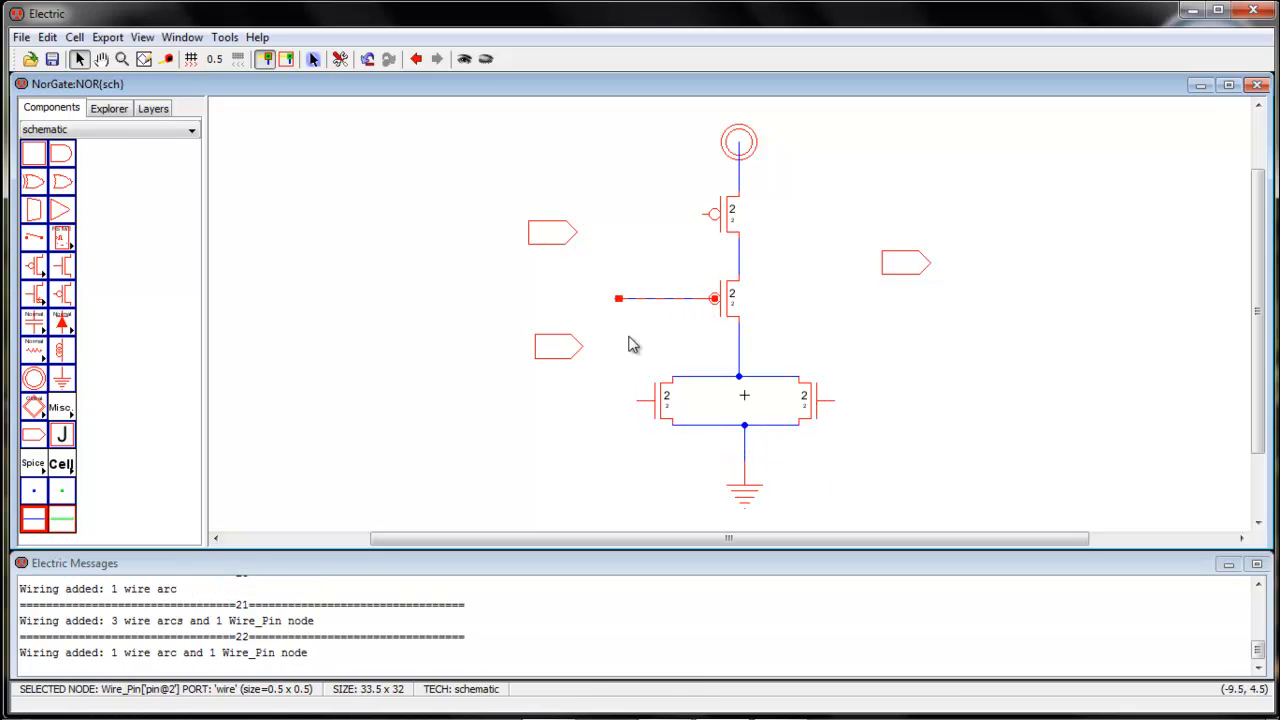
right_click(620, 404)
right_click(623, 400)
click(640, 466)
Wire the upper pMOS transistor's gate to the right nMOS transistor's gate, routing between the two pMOS transistors and down the right side
click(705, 220)
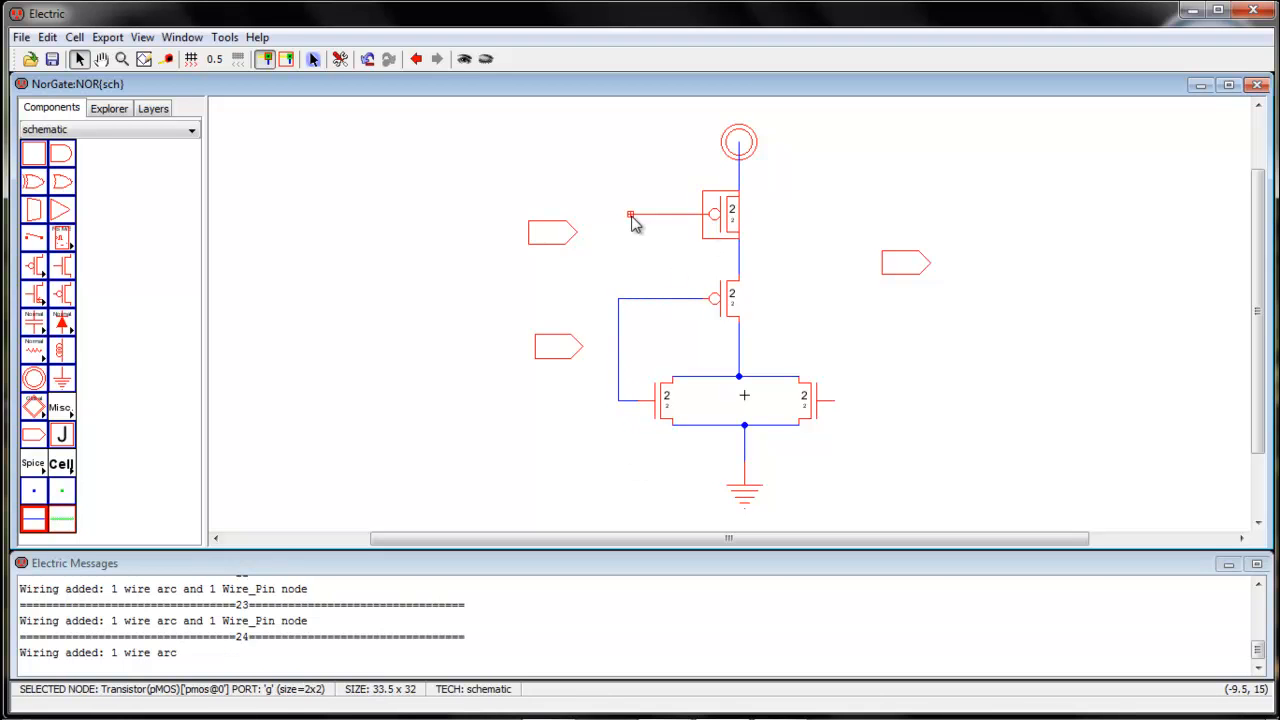
right_click(632, 216)
right_click(633, 258)
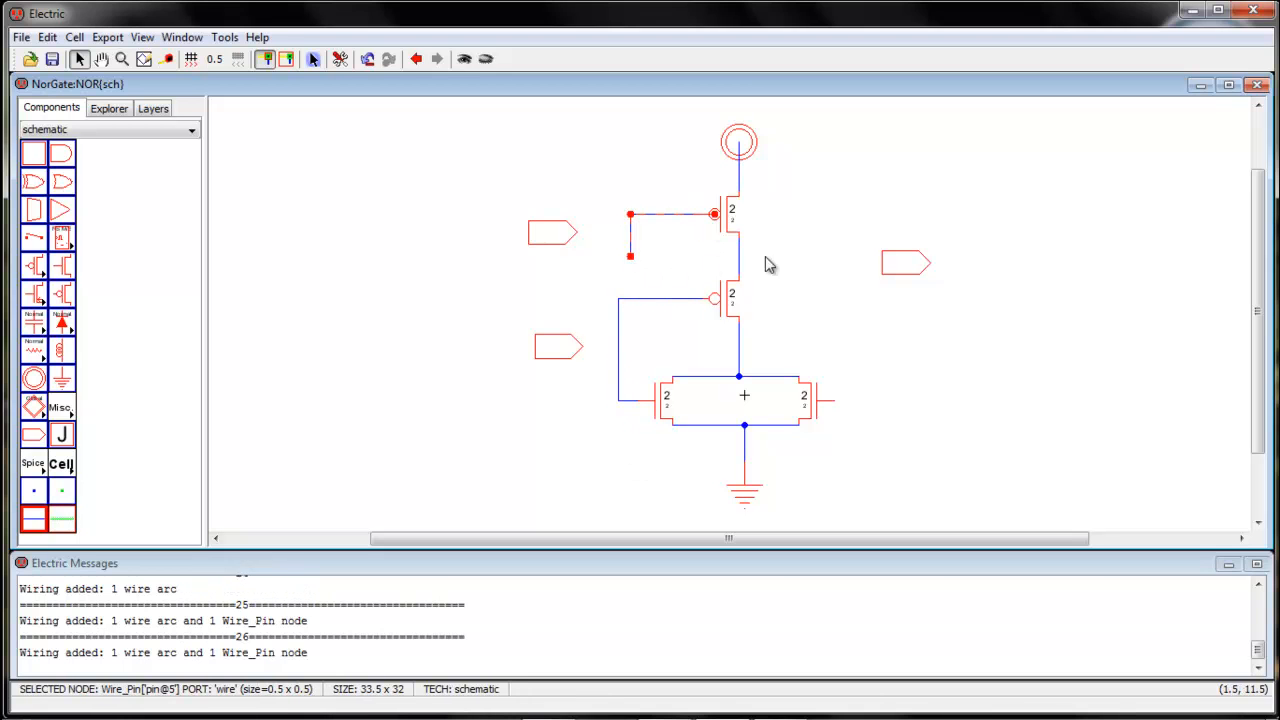
right_click(855, 274)
right_click(853, 403)
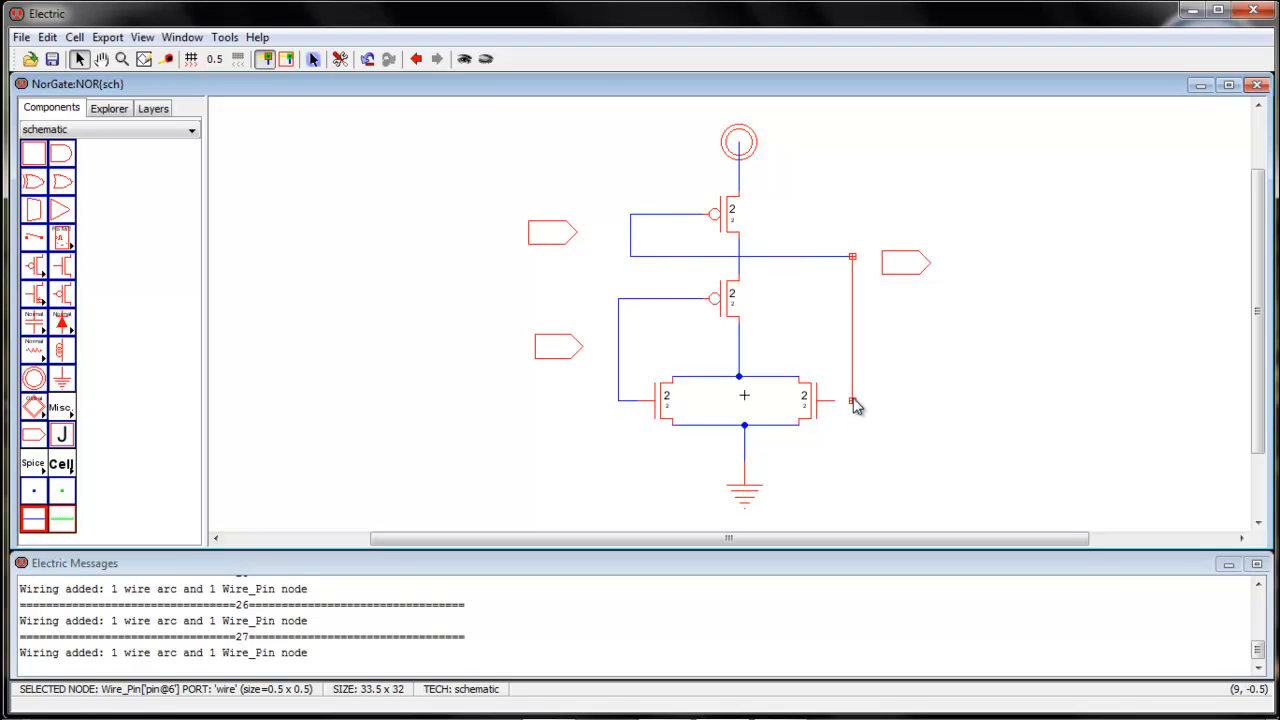
right_click(837, 401)
click(866, 445)
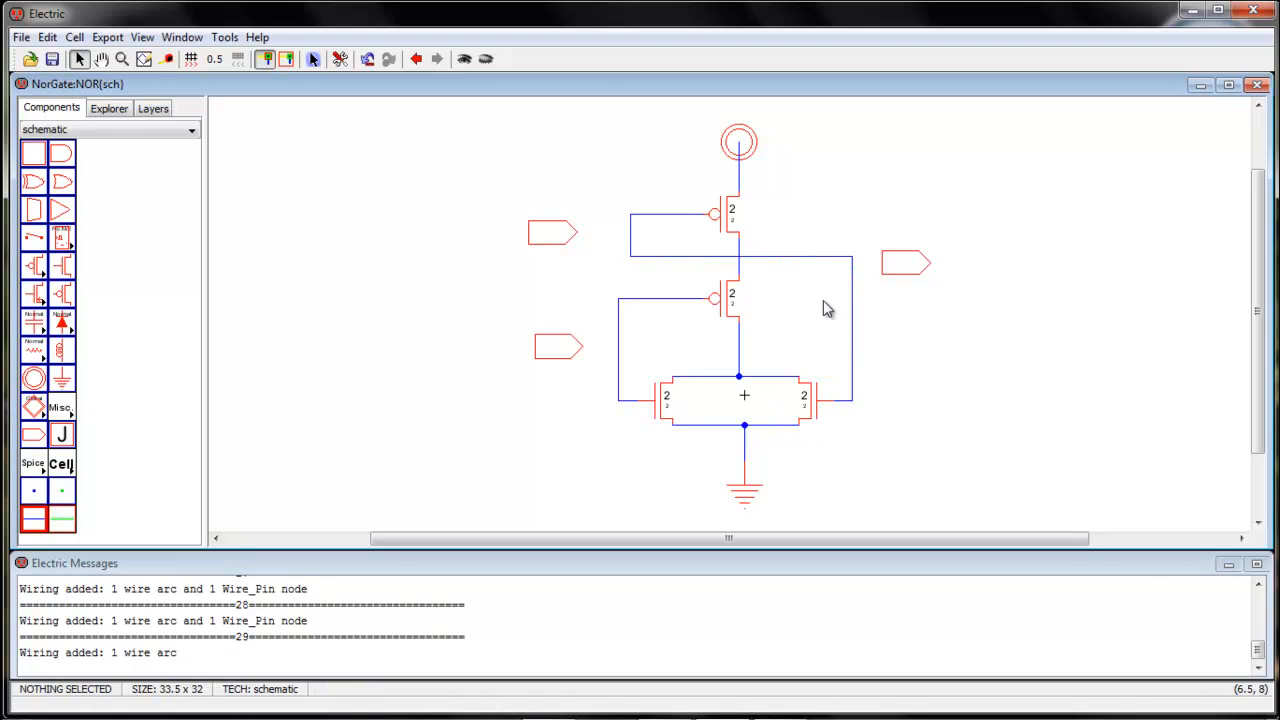
Move the right off-page connector 5.5 units down and wire it to the output net below the lower pMOS transistor
drag(910, 267, 911, 342)
click(741, 349)
right_click(884, 340)
click(880, 373)
drag(874, 337, 873, 355)
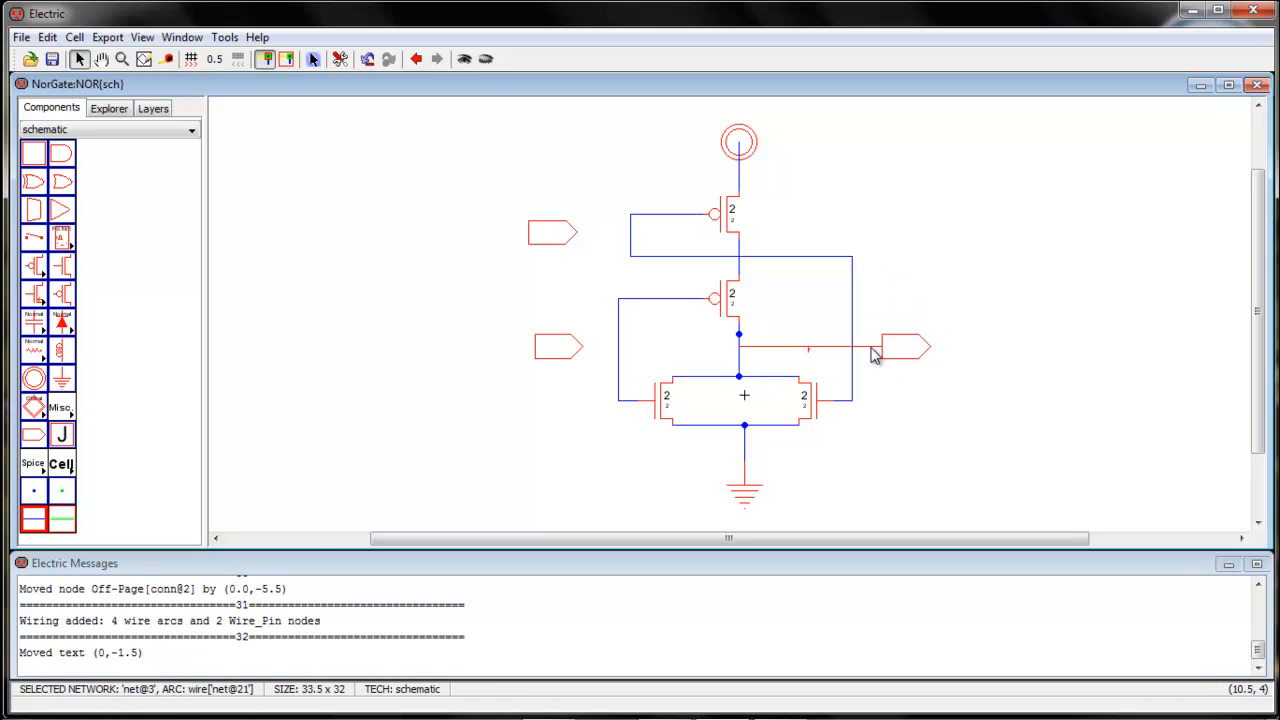
Wire the upper-left off-page connector to the upper pMOS gate net and the lower-left one to the lower pMOS gate net
click(575, 236)
right_click(628, 236)
click(582, 346)
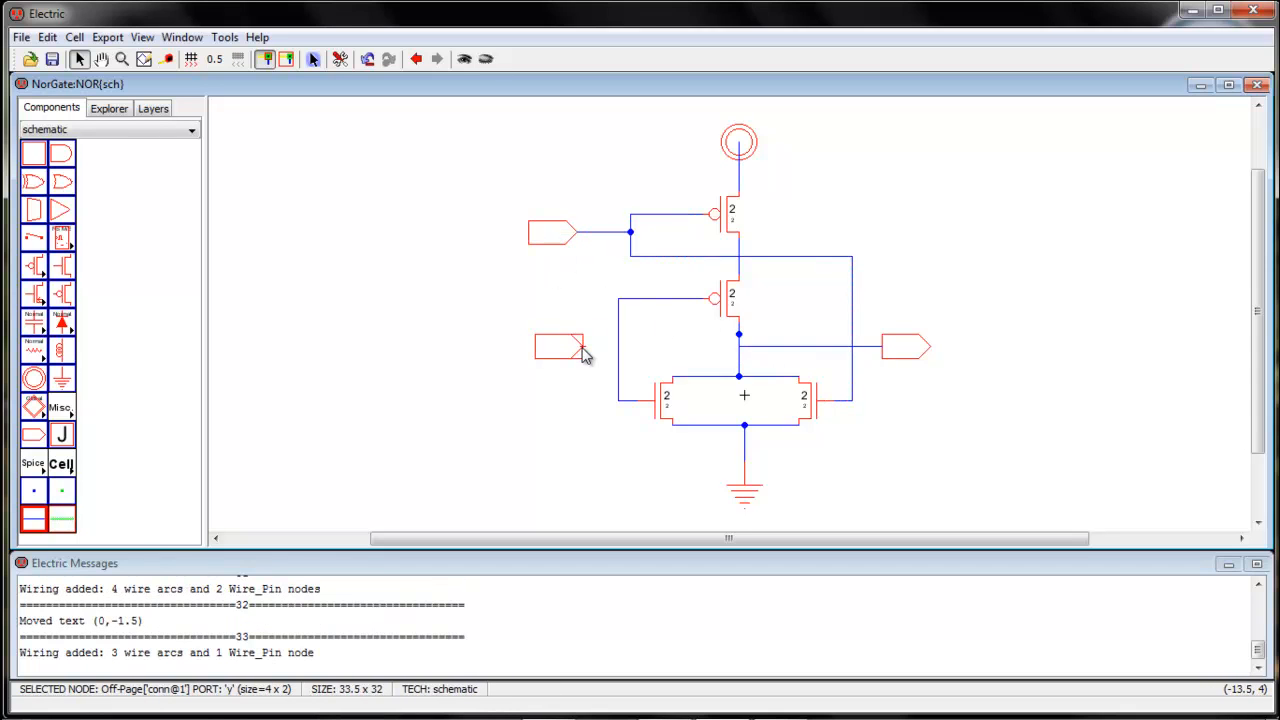
right_click(613, 347)
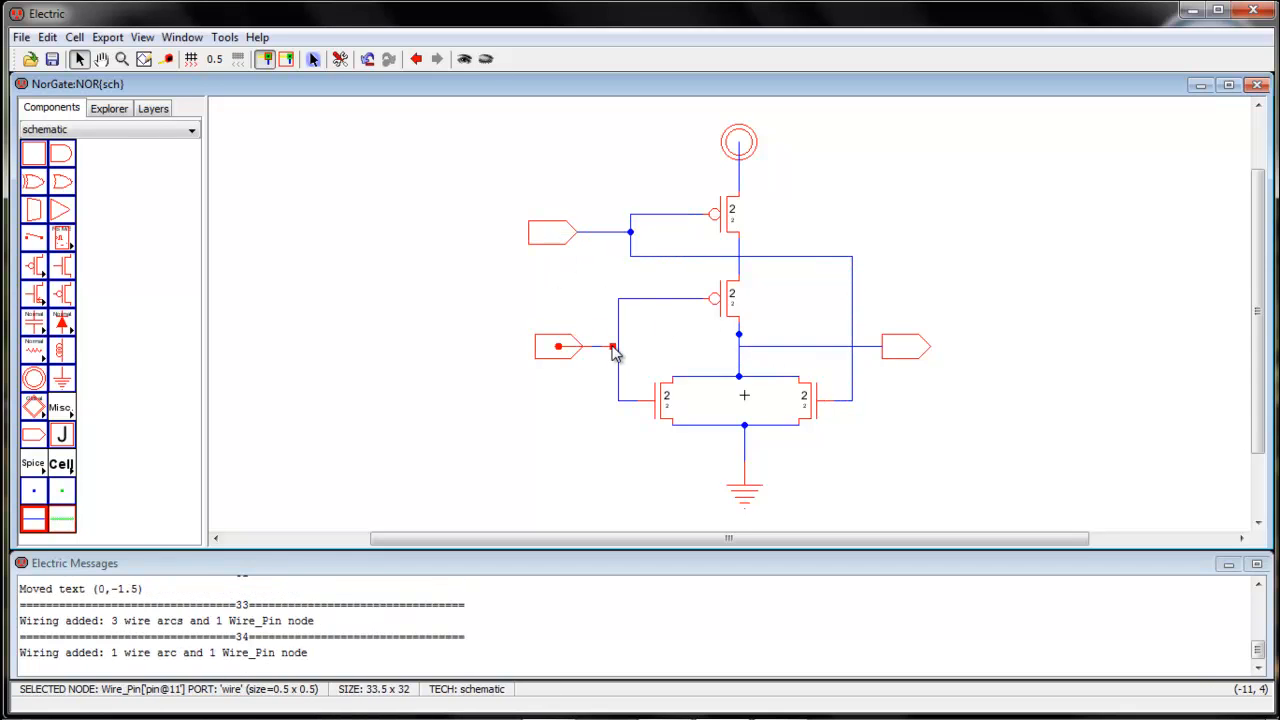
click(570, 408)
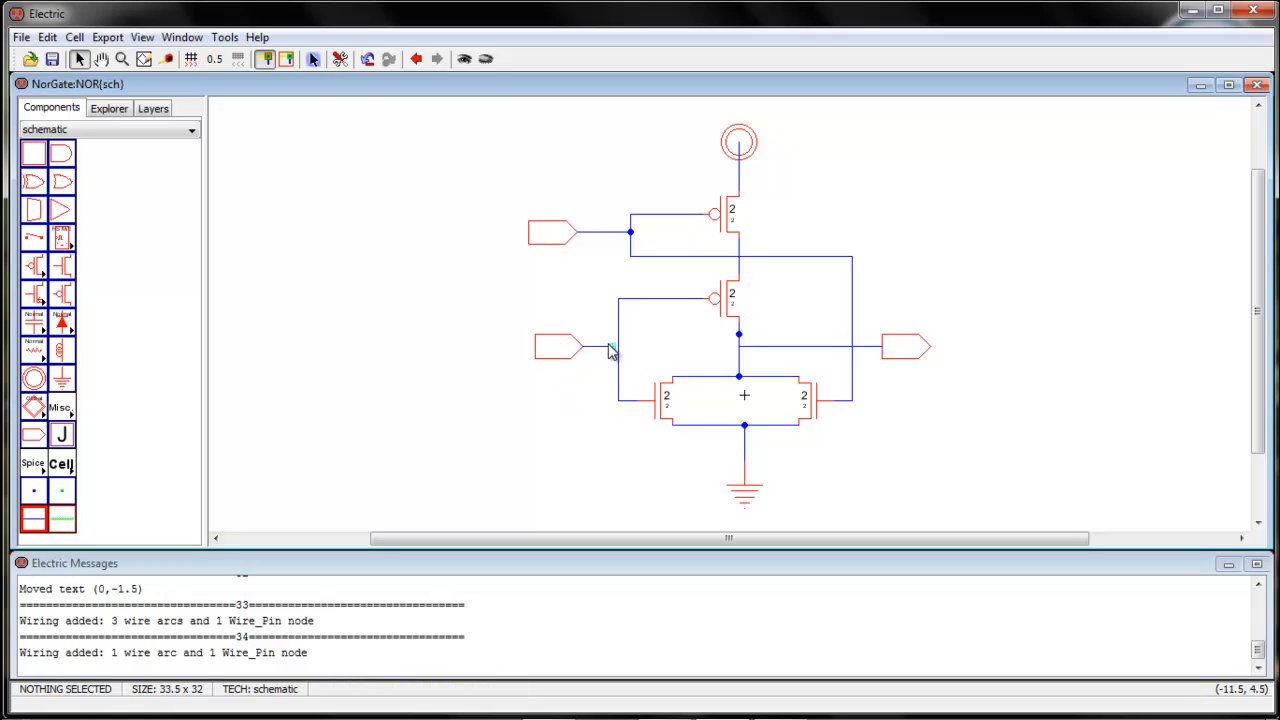
click(611, 347)
drag(611, 347, 617, 348)
click(593, 388)
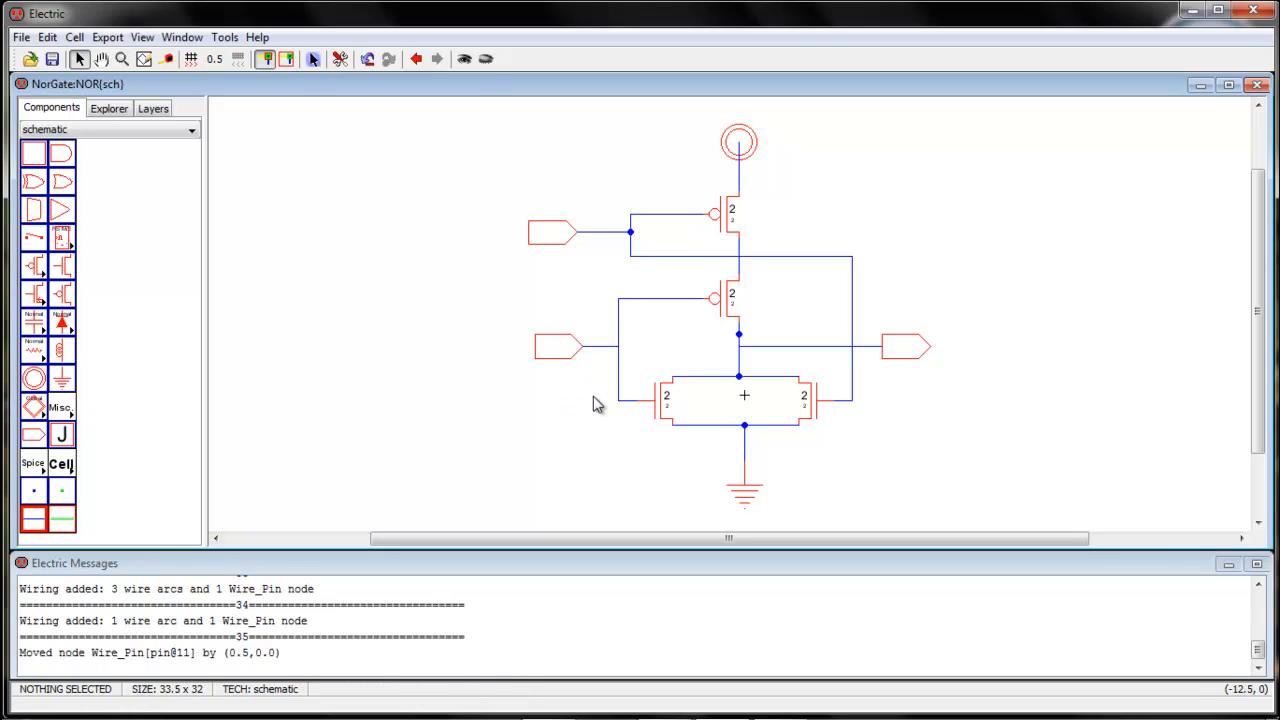
Set the upper pMOS transistor's width to 10
click(736, 230)
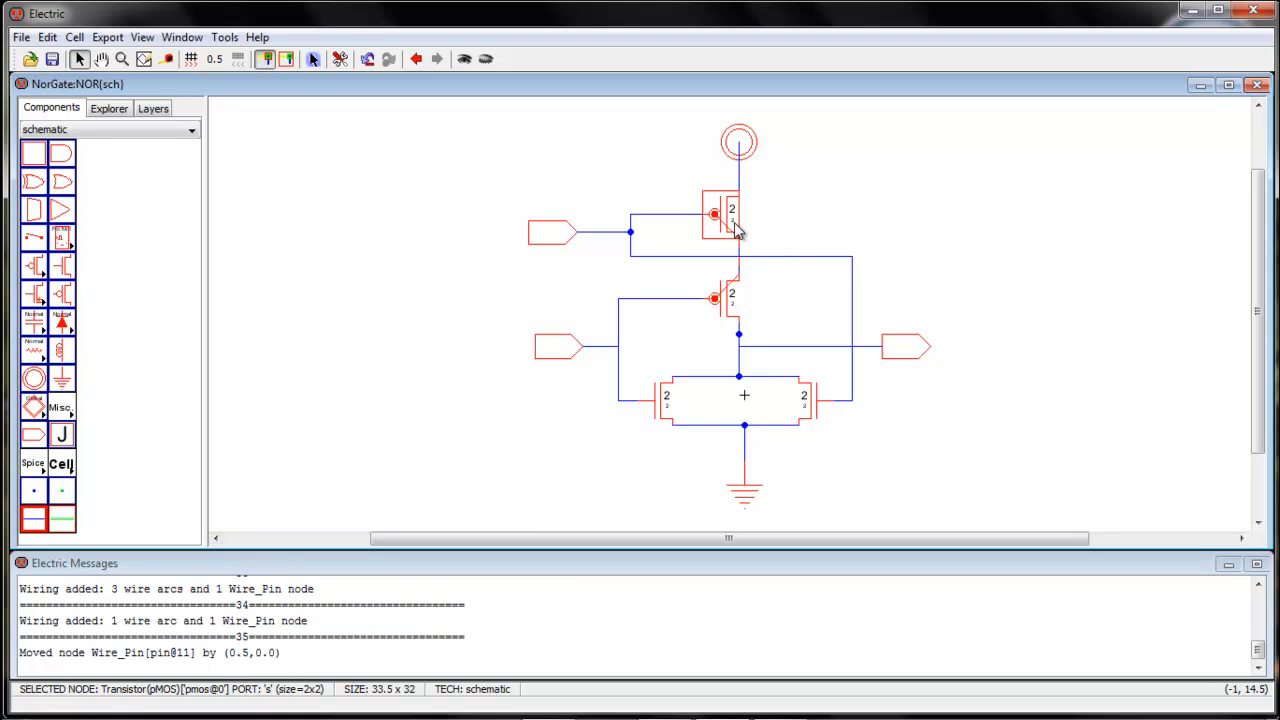
double_click(736, 230)
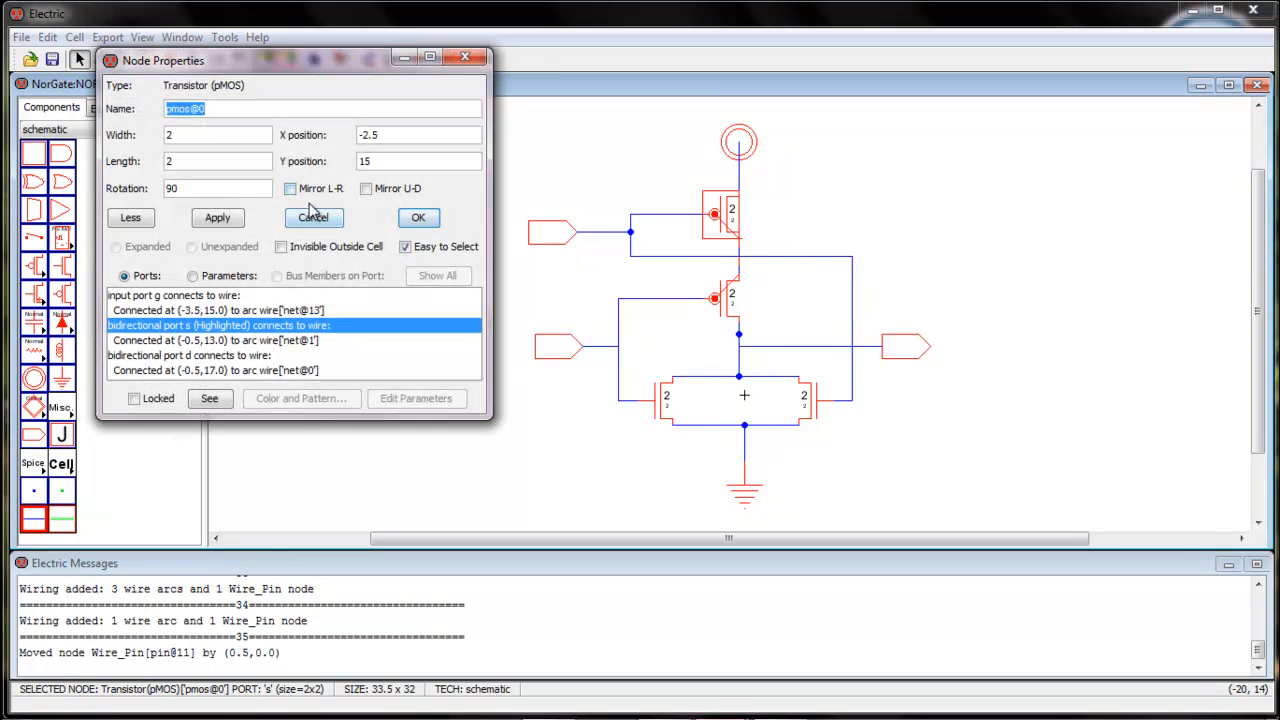
click(226, 135)
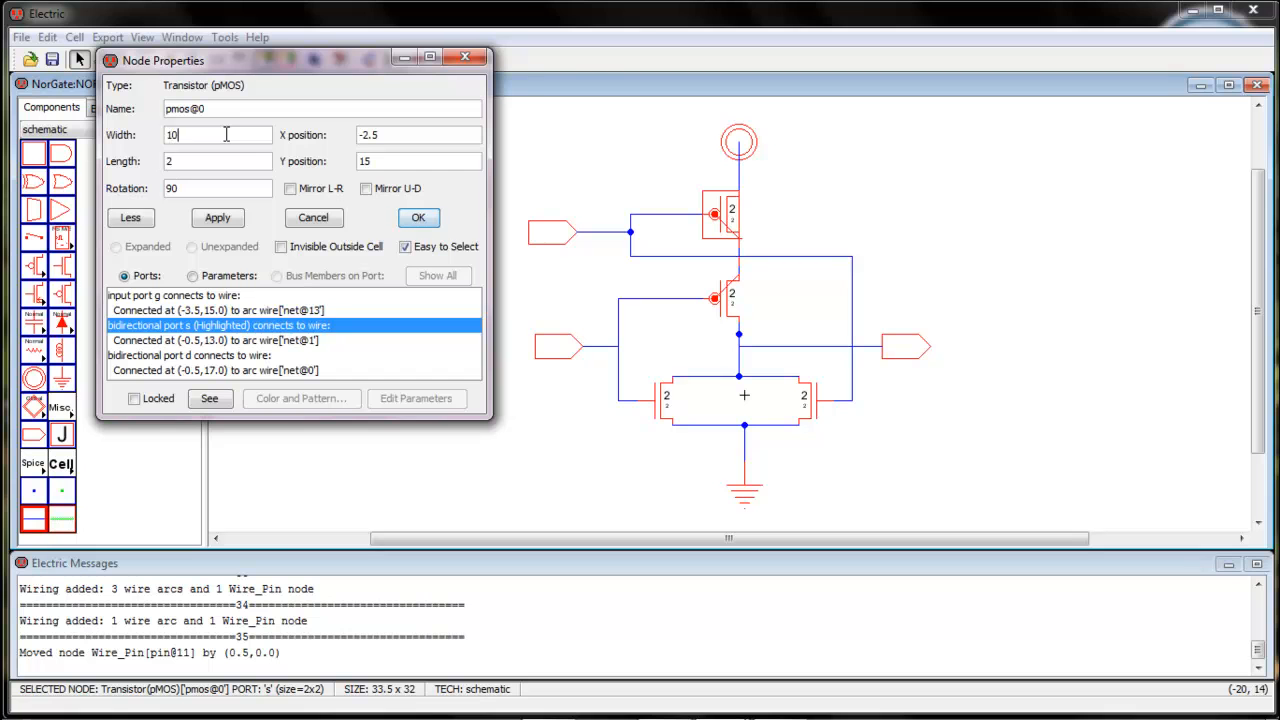
click(420, 217)
Set the lower pMOS transistor's width to 10
click(728, 306)
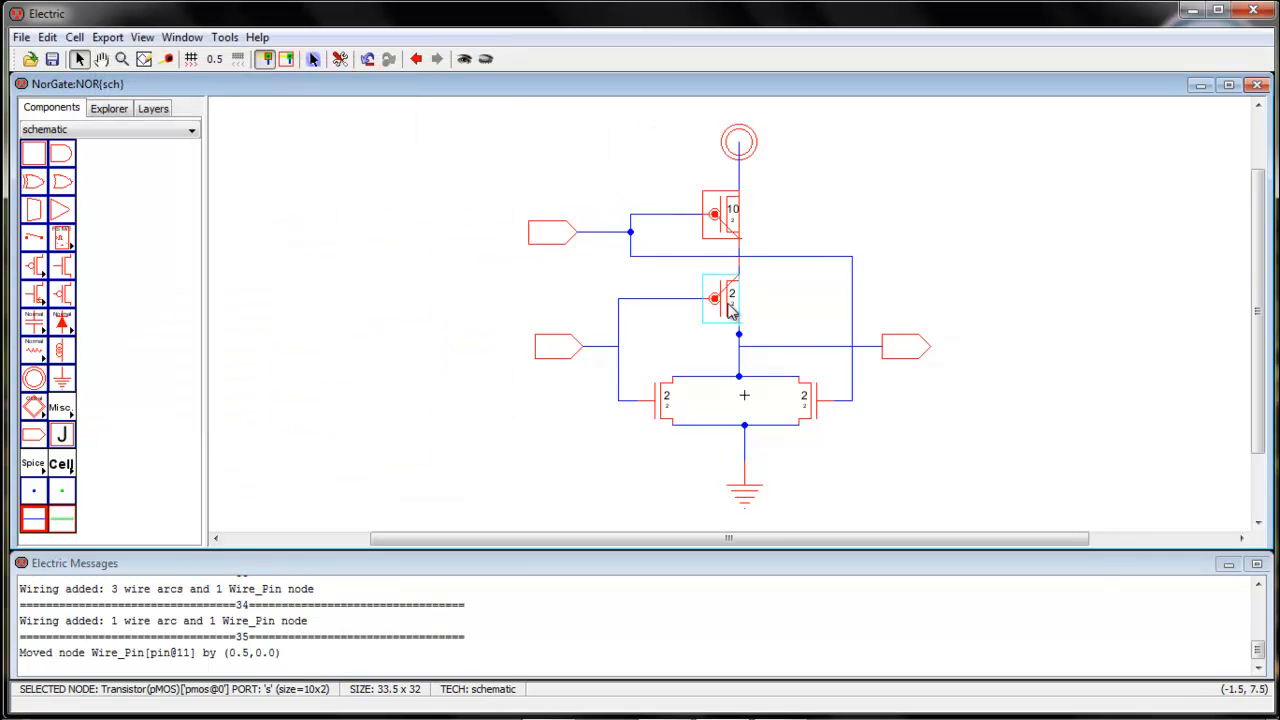
double_click(728, 310)
click(247, 137)
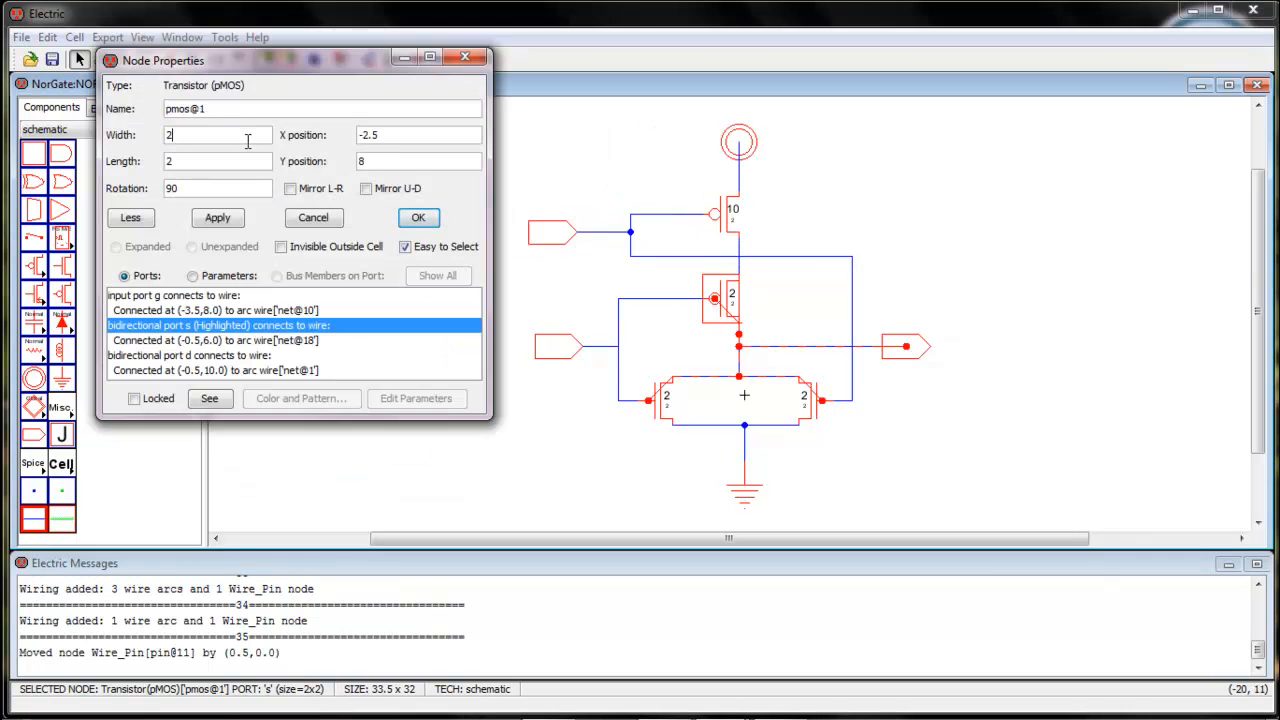
text(10)
key(Return)
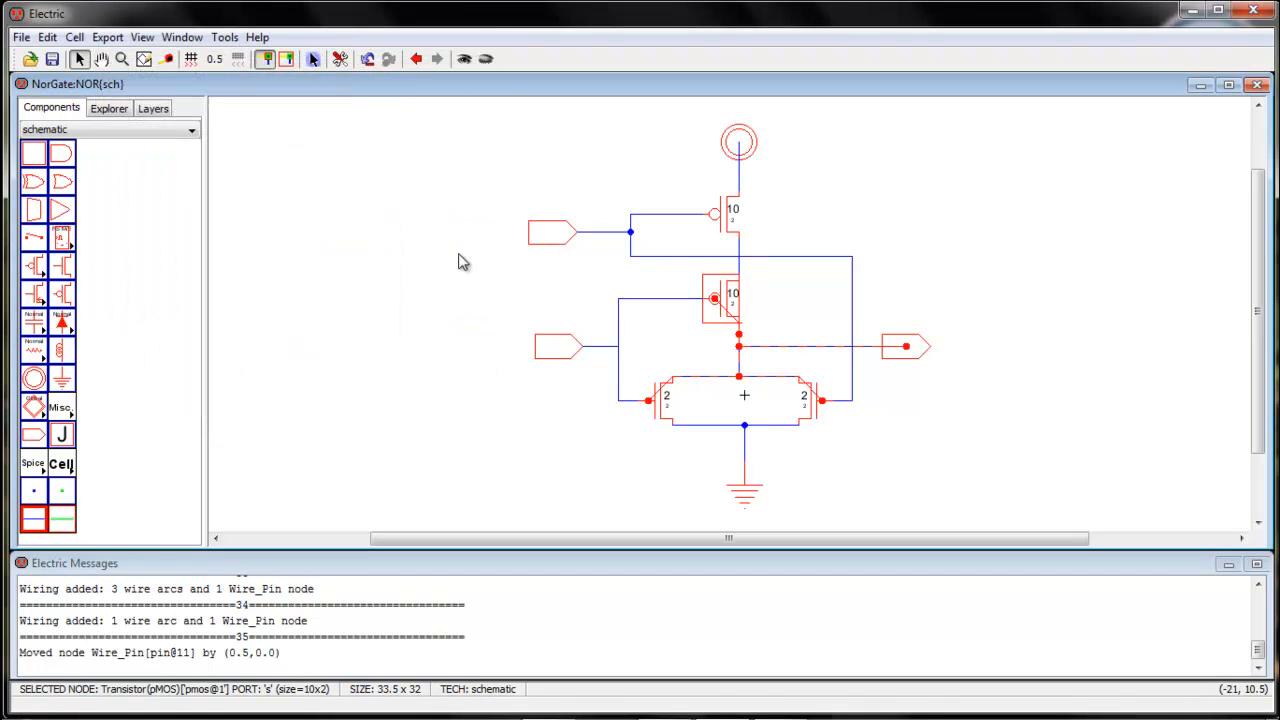
Set the left nMOS transistor's width to 10
click(670, 432)
double_click(670, 432)
click(216, 137)
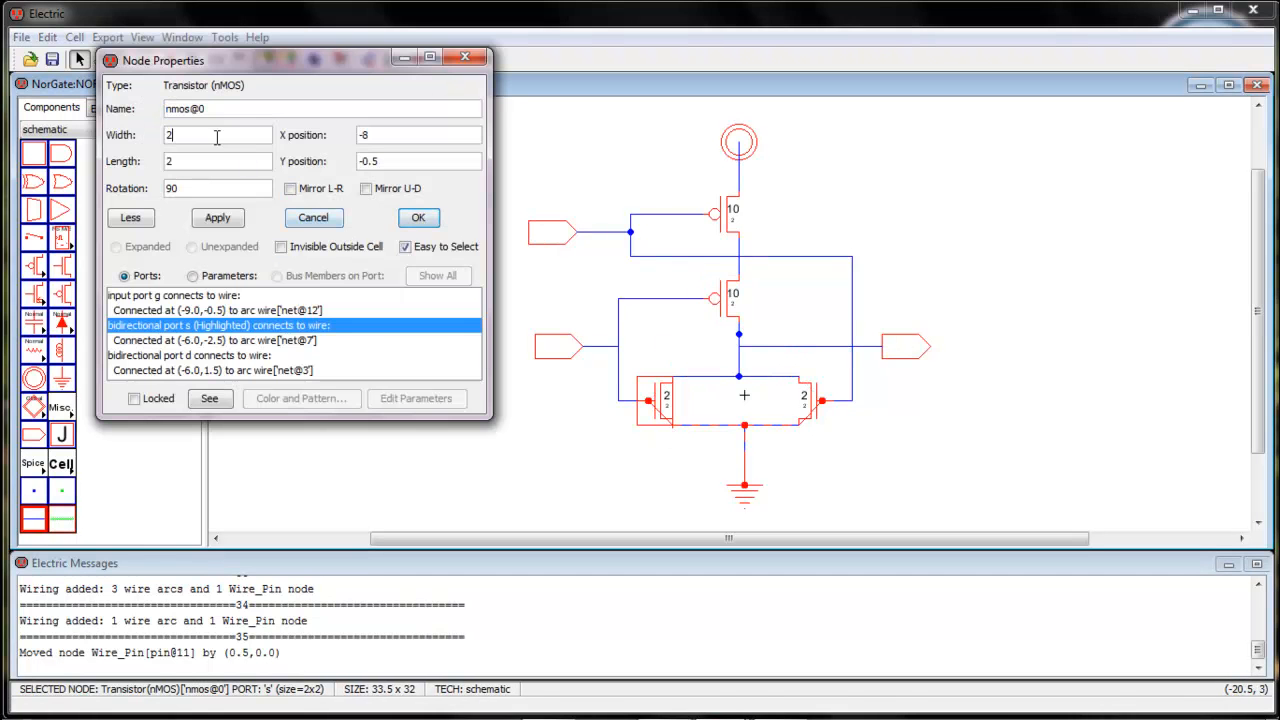
text(10)
key(Return)
Set the right nMOS transistor's width to 10
click(815, 415)
double_click(815, 415)
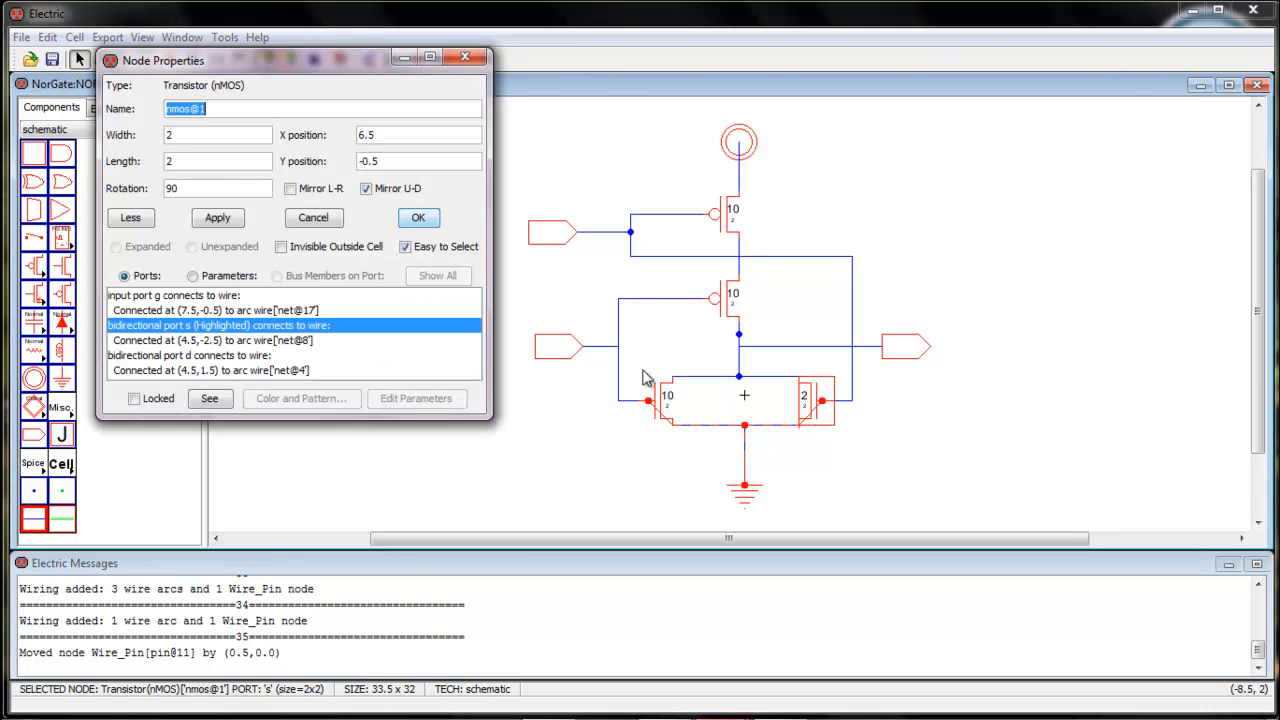
click(195, 134)
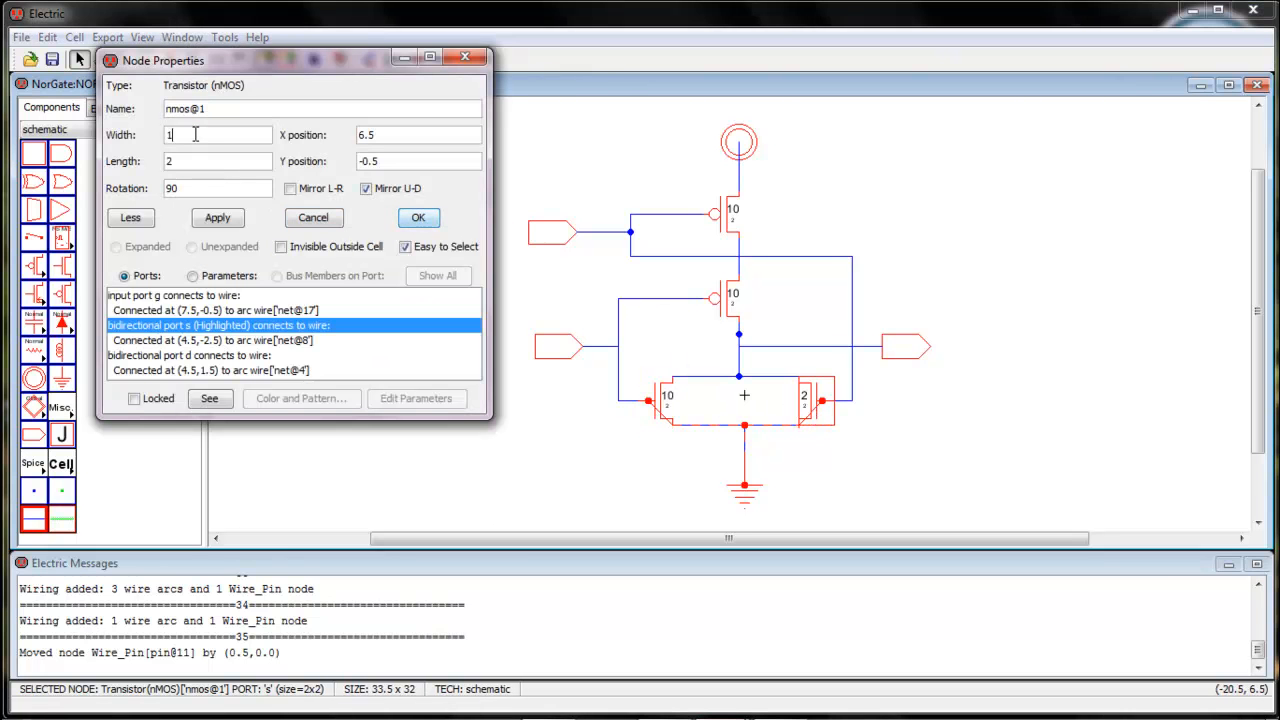
text(10)
click(418, 217)
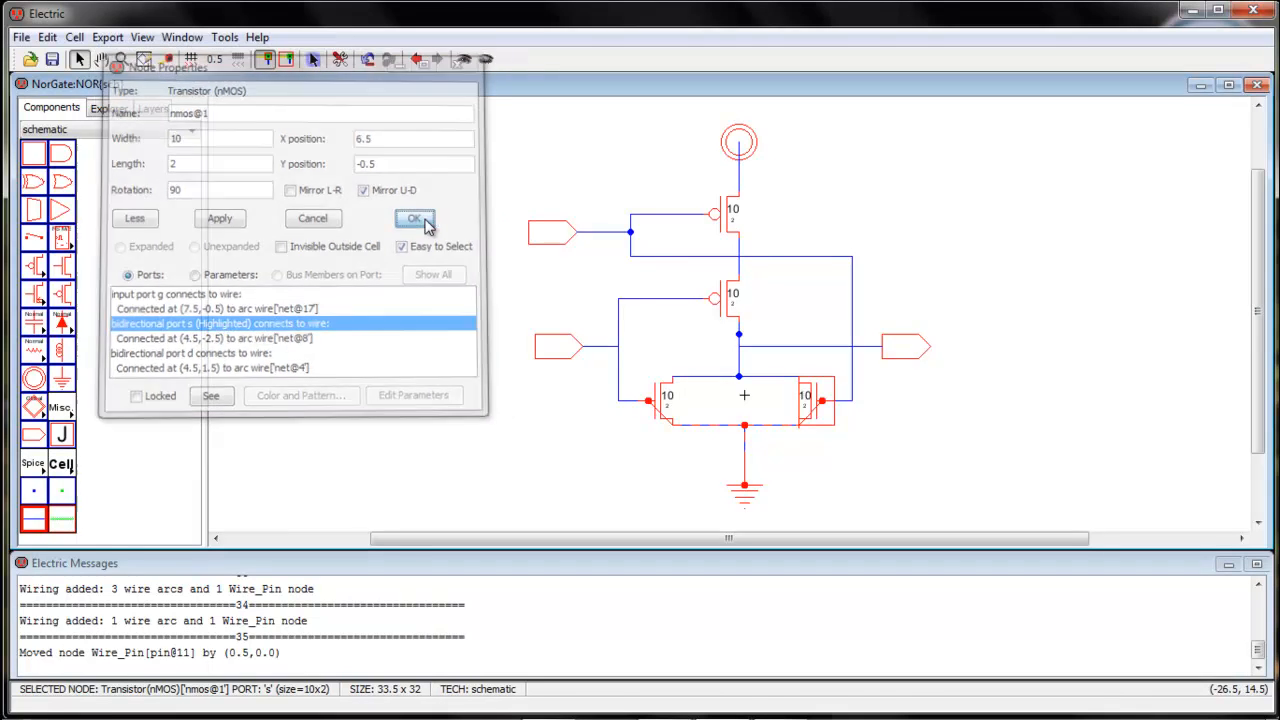
click(521, 441)
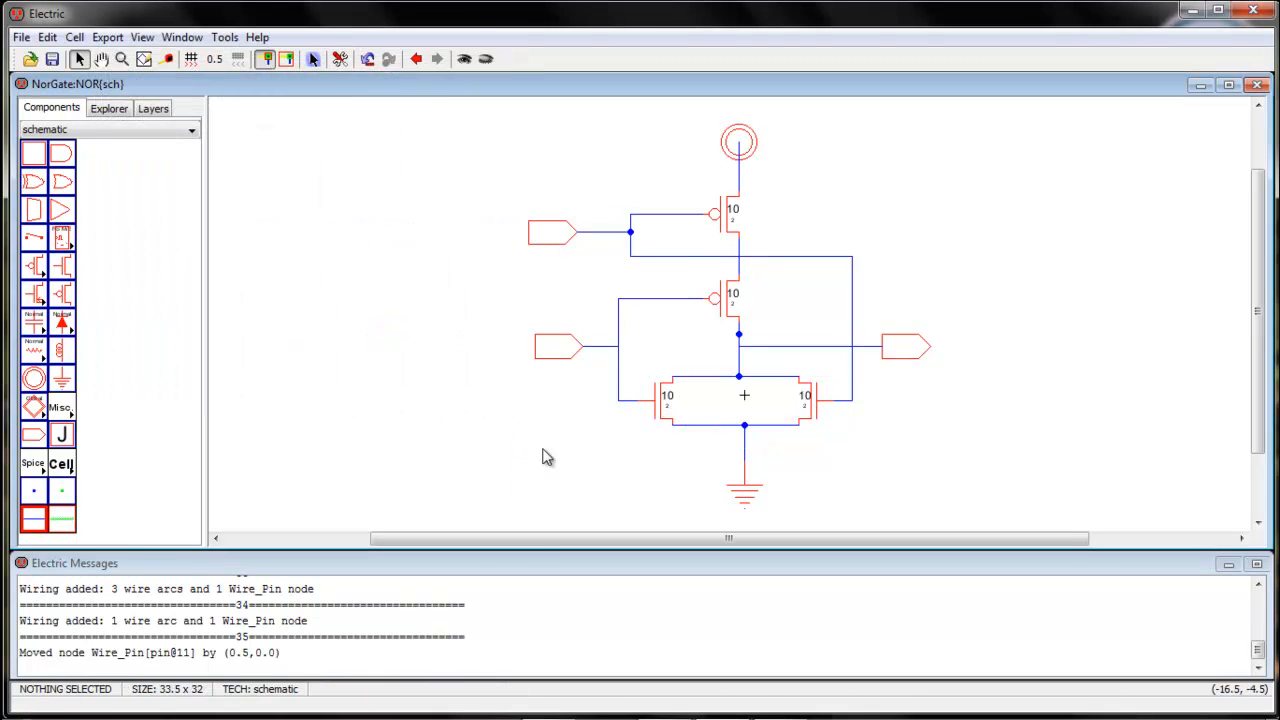
Create an export named A on the upper-left off-page connector's outer port
click(542, 234)
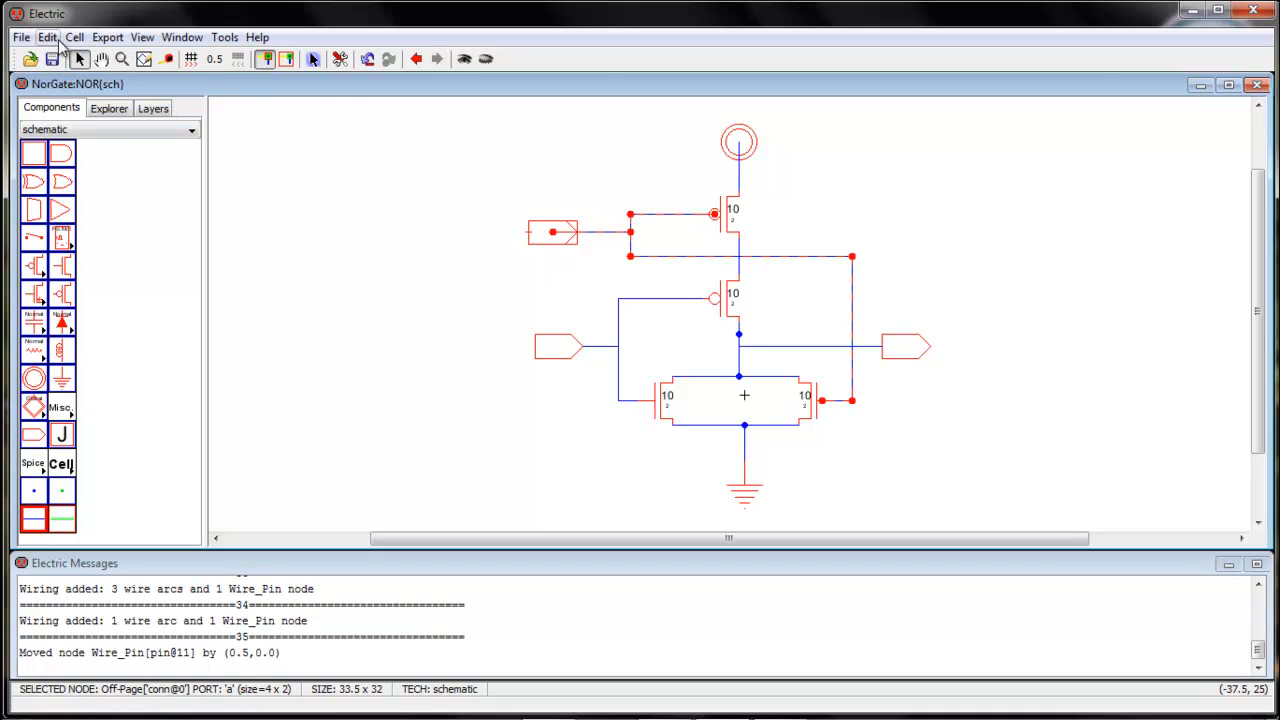
click(101, 41)
click(128, 60)
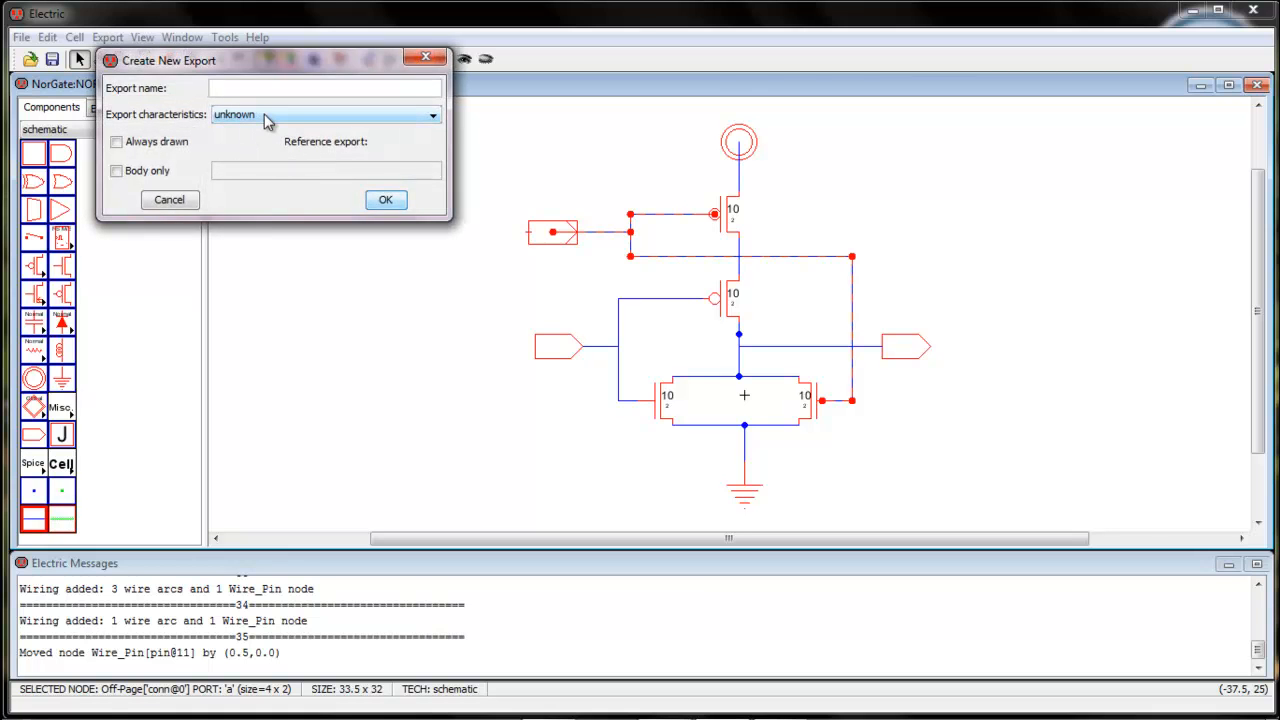
key(Return)
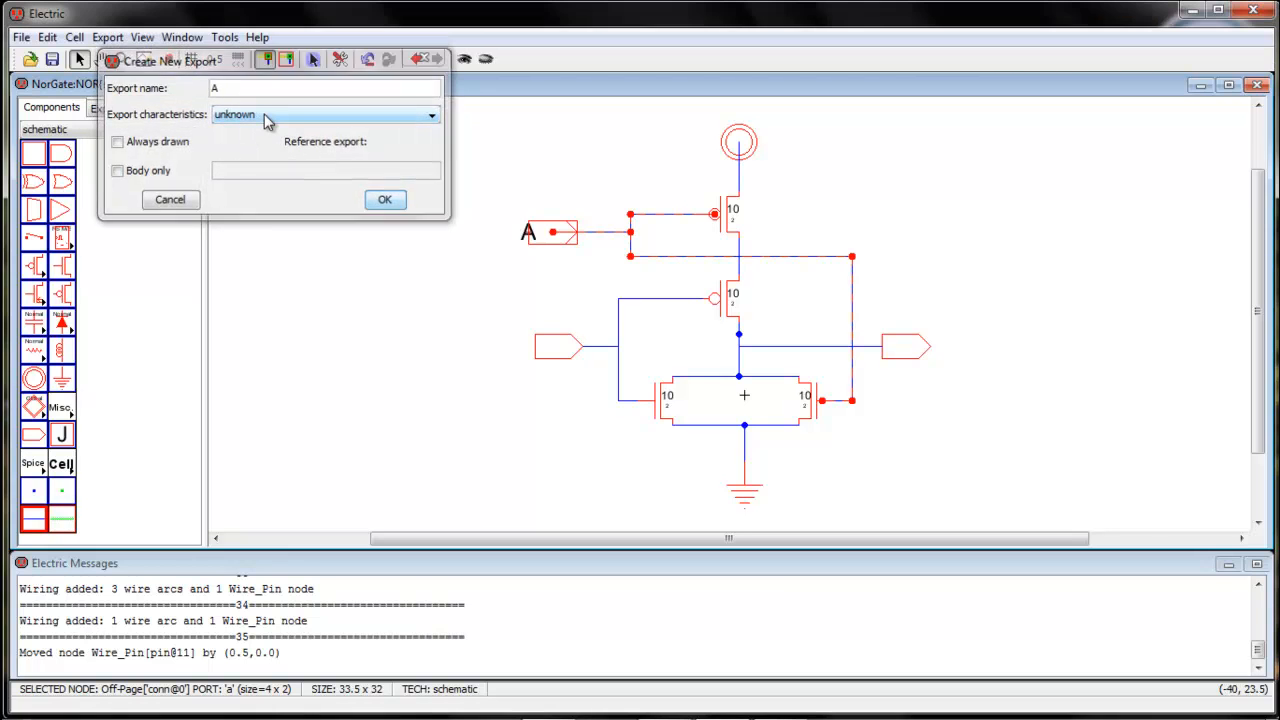
Create an export named B on the lower-left off-page connector's outer port
click(540, 347)
key(ctrl+e)
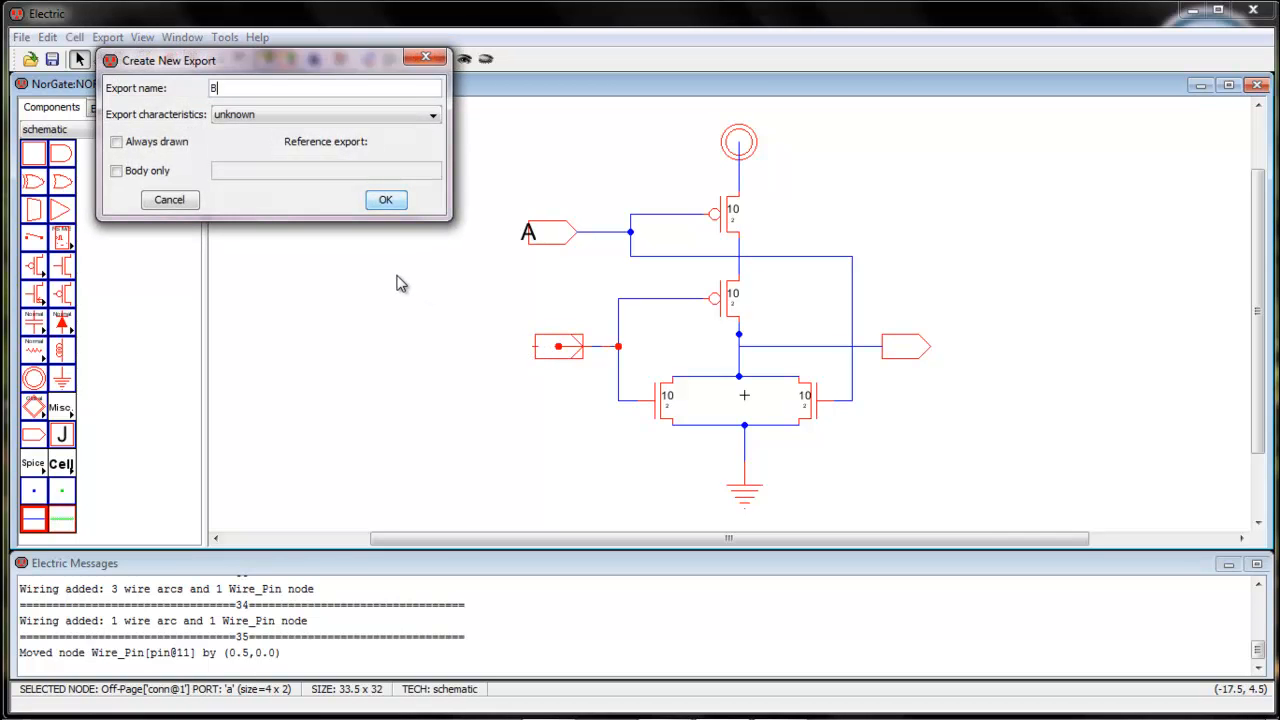
text(B)
key(Return)
Create an export named AorB on the output off-page connector and move its label 2 units right
click(904, 350)
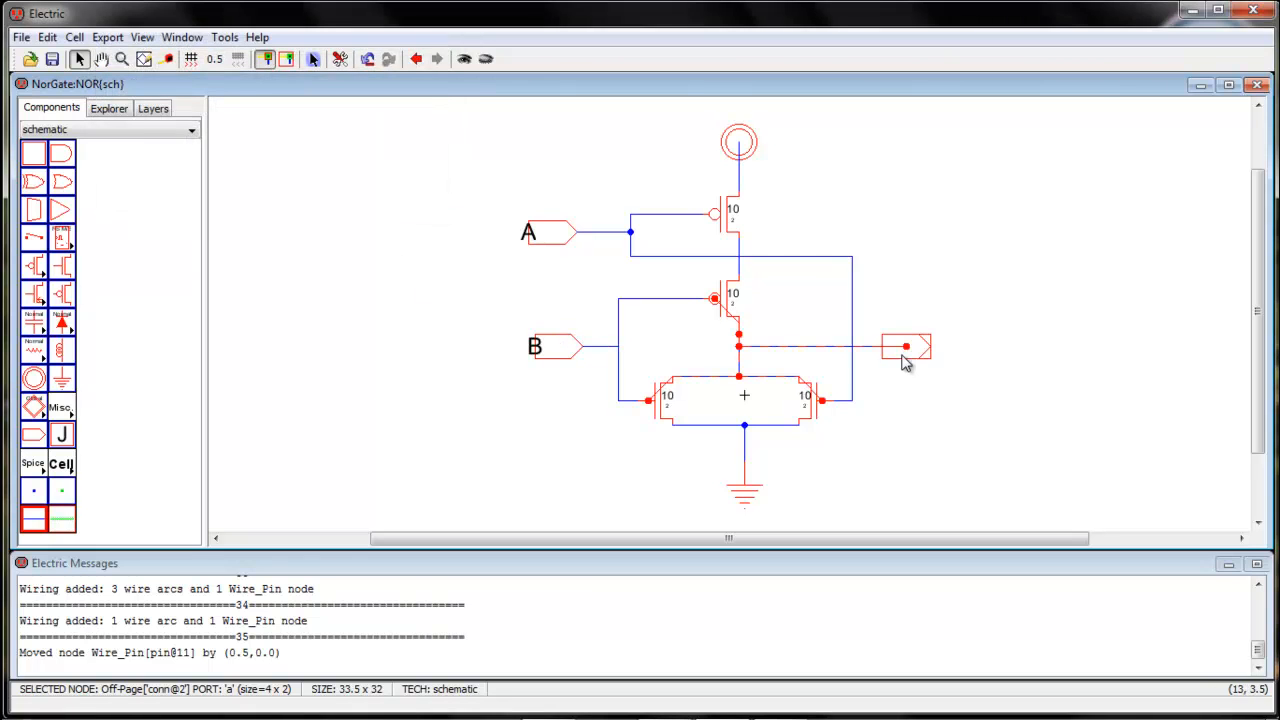
key(ctrl+e)
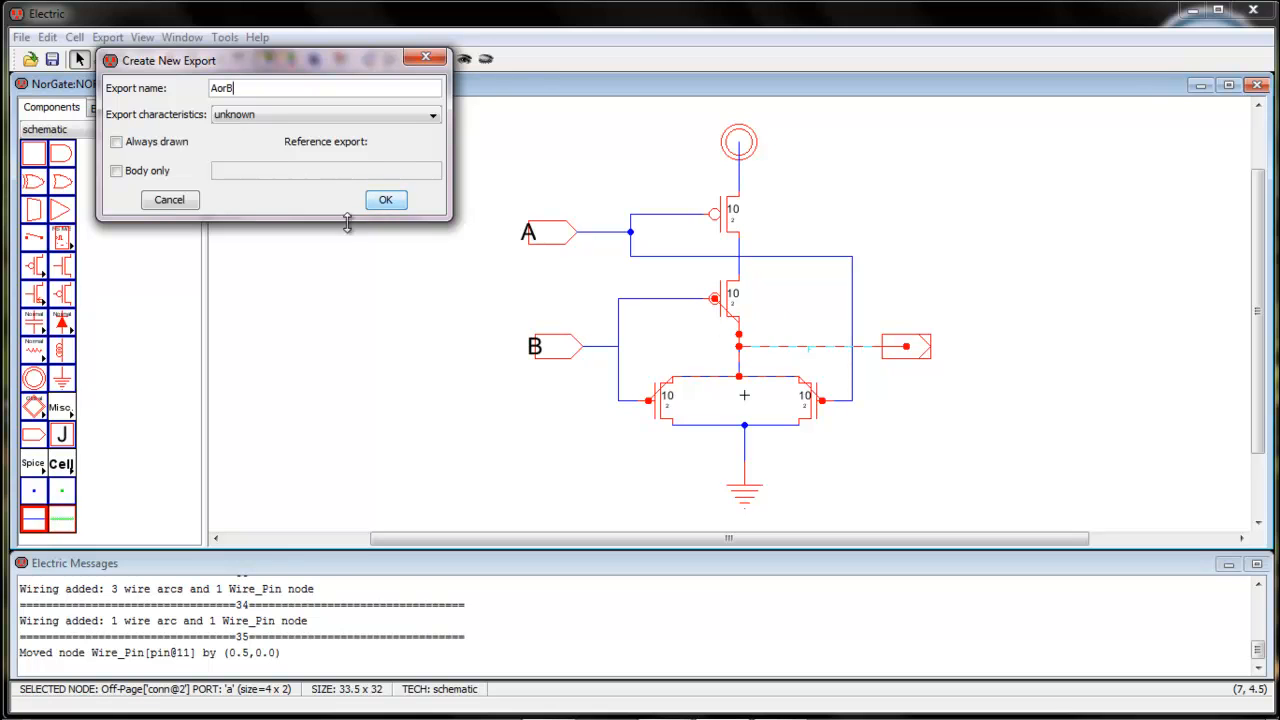
click(390, 200)
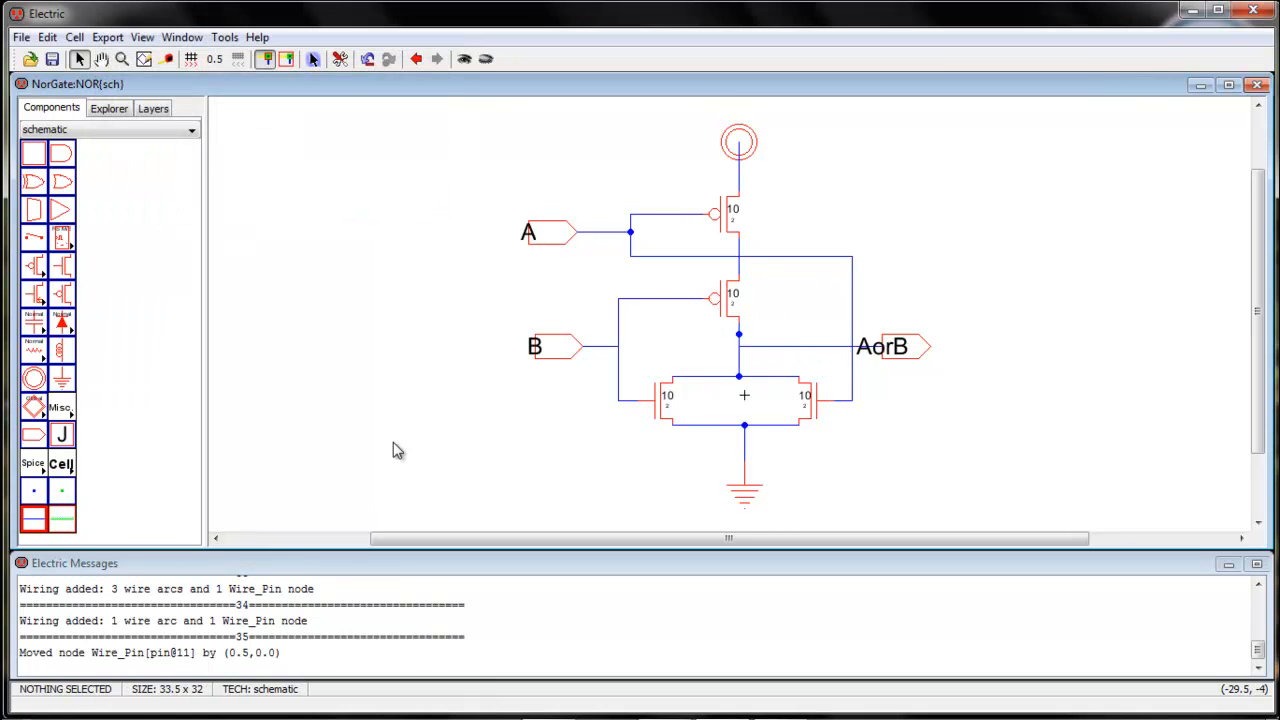
drag(874, 358, 897, 368)
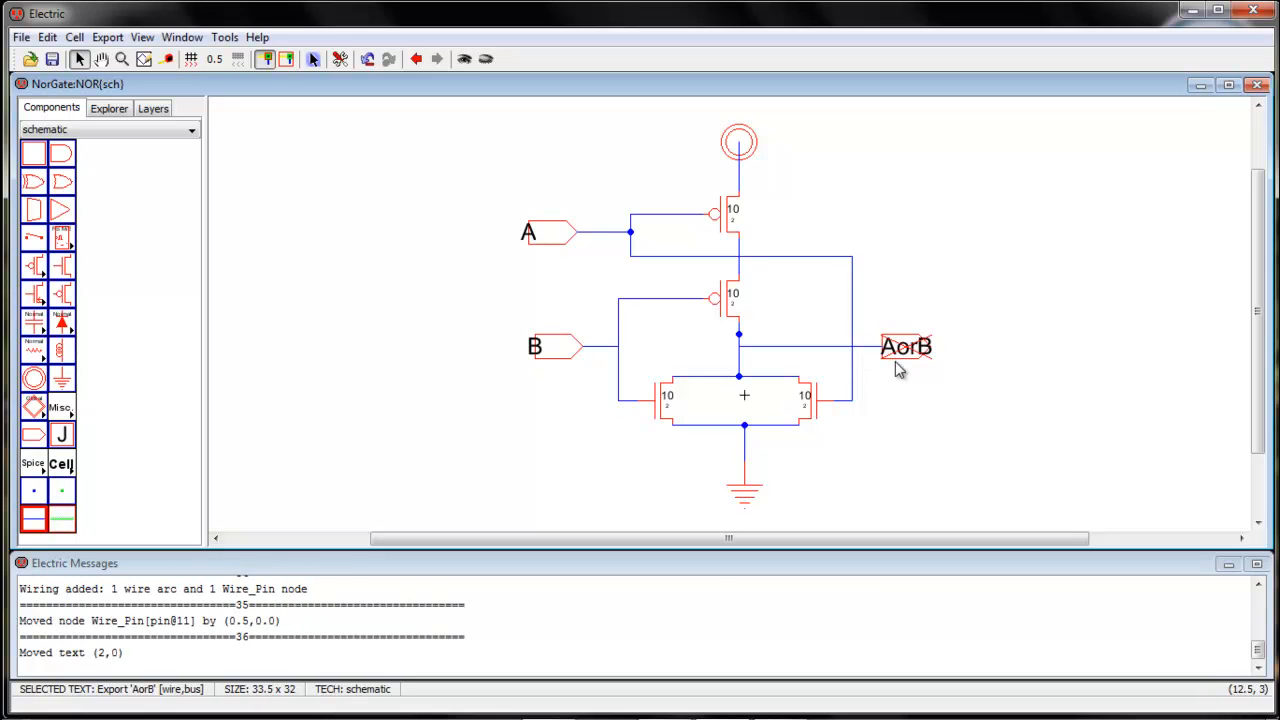
Add a SPICE model label to each of the two pMOS and two nMOS transistors
click(726, 243)
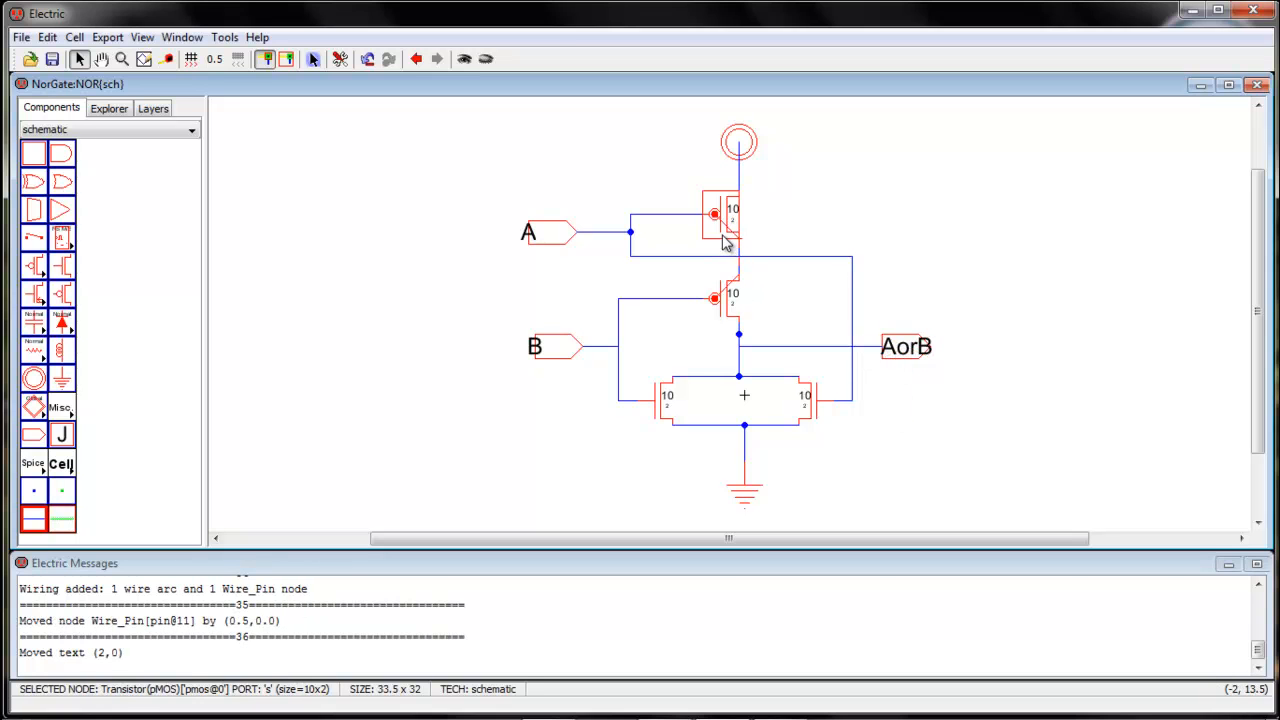
click(222, 37)
mouse_move(247, 108)
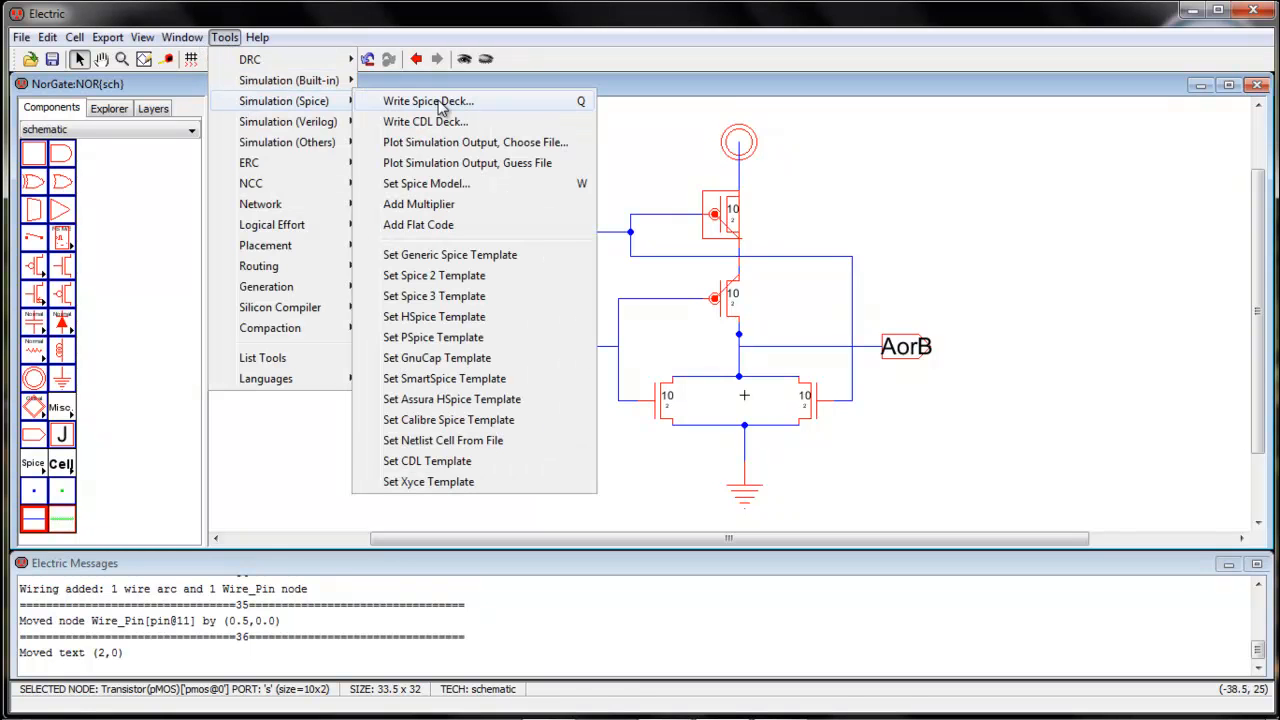
click(465, 190)
click(731, 326)
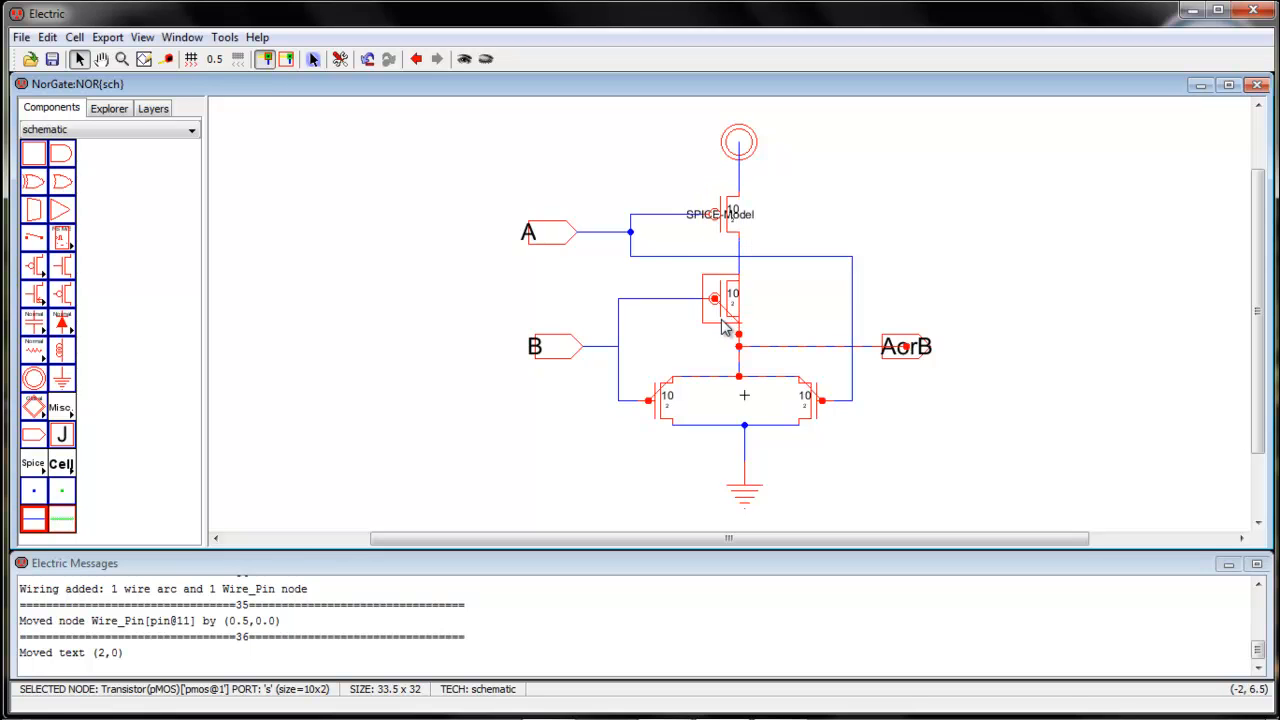
key(shift+7)
click(667, 405)
key(shift+7)
click(806, 418)
key(shift+7)
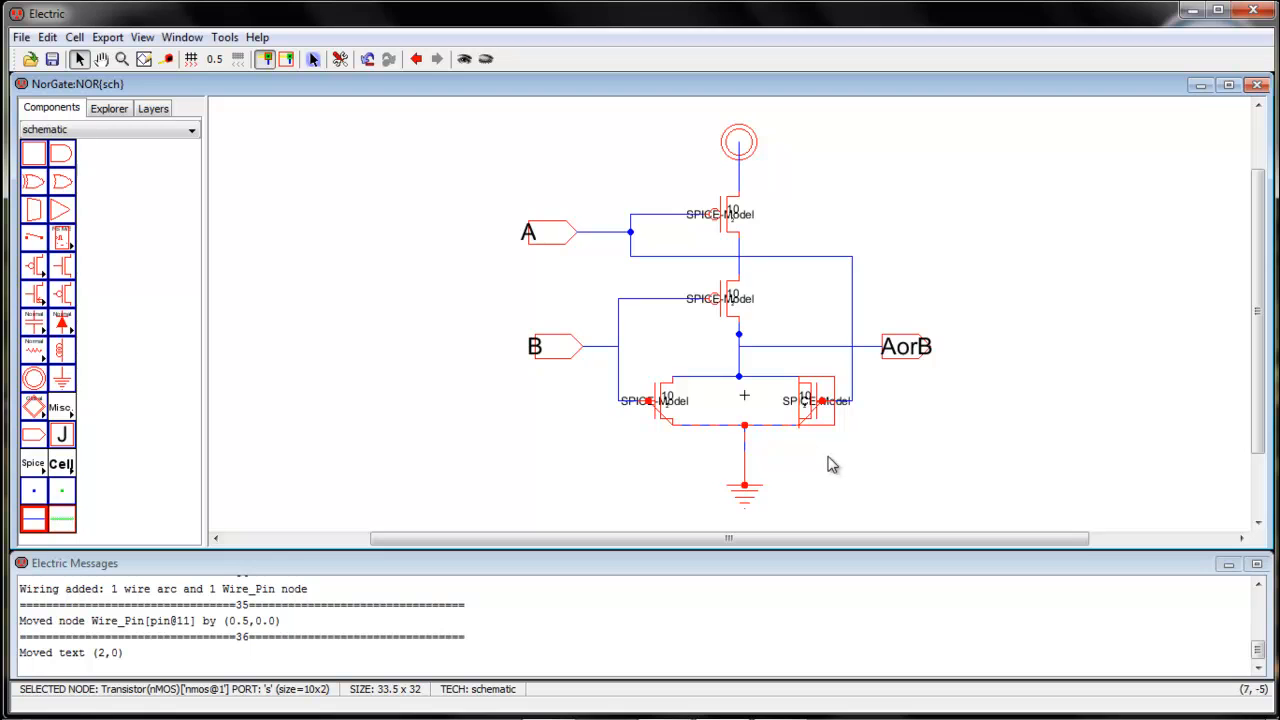
Set the upper pMOS transistor's SPICE model text to PMOS
click(755, 218)
drag(755, 218, 757, 226)
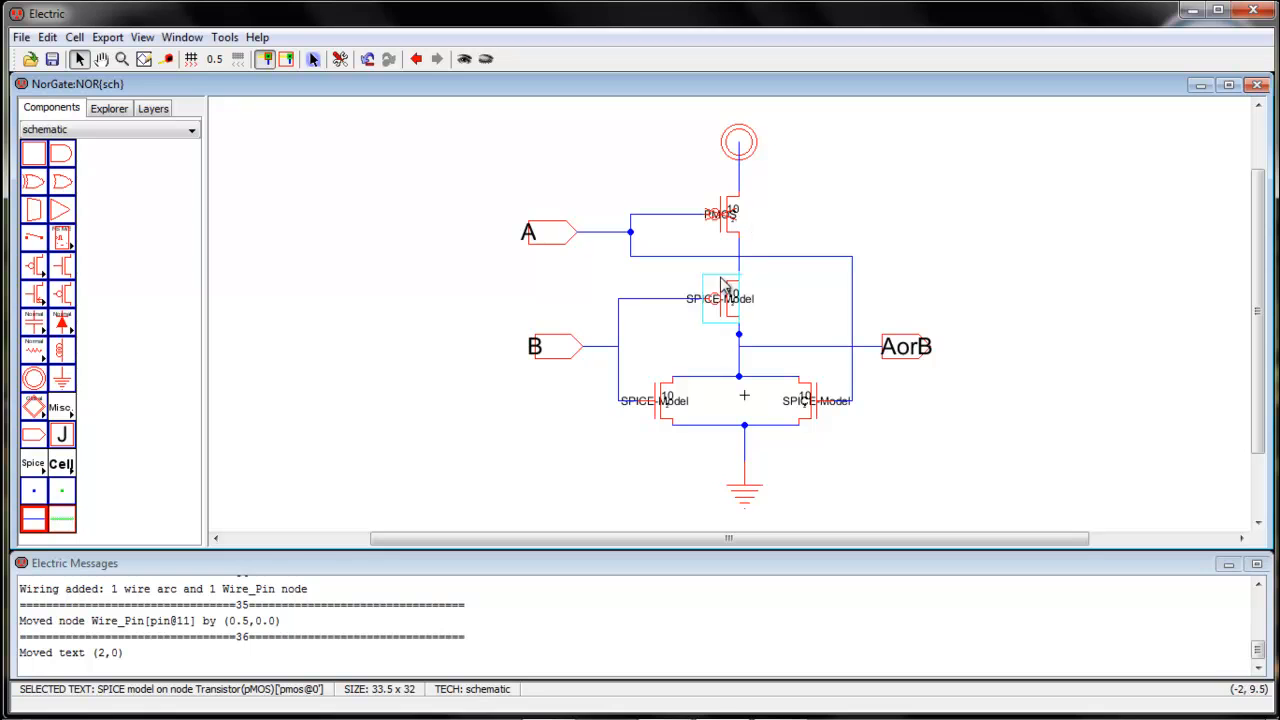
Set the lower pMOS transistor's SPICE model text to PMOS
click(744, 311)
click(772, 308)
double_click(758, 301)
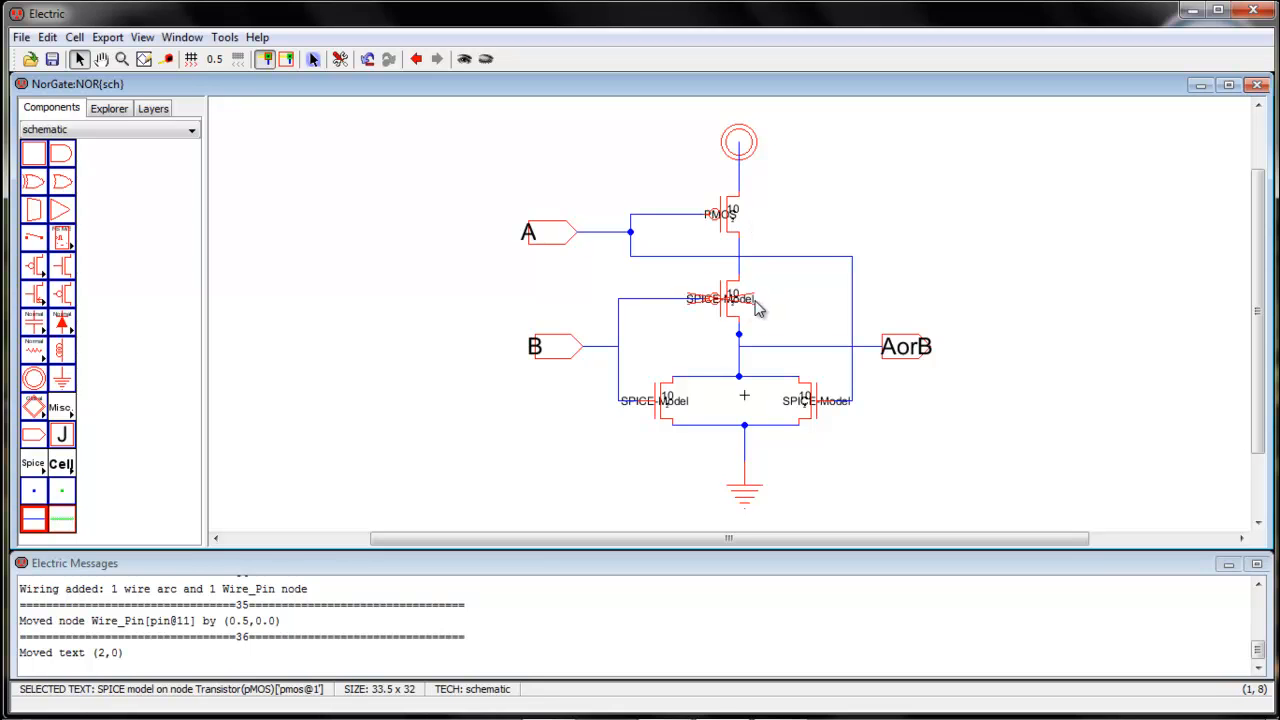
text(PMOS)
key(Return)
Set the SPICE model text of both nMOS transistors to NMOS
double_click(684, 401)
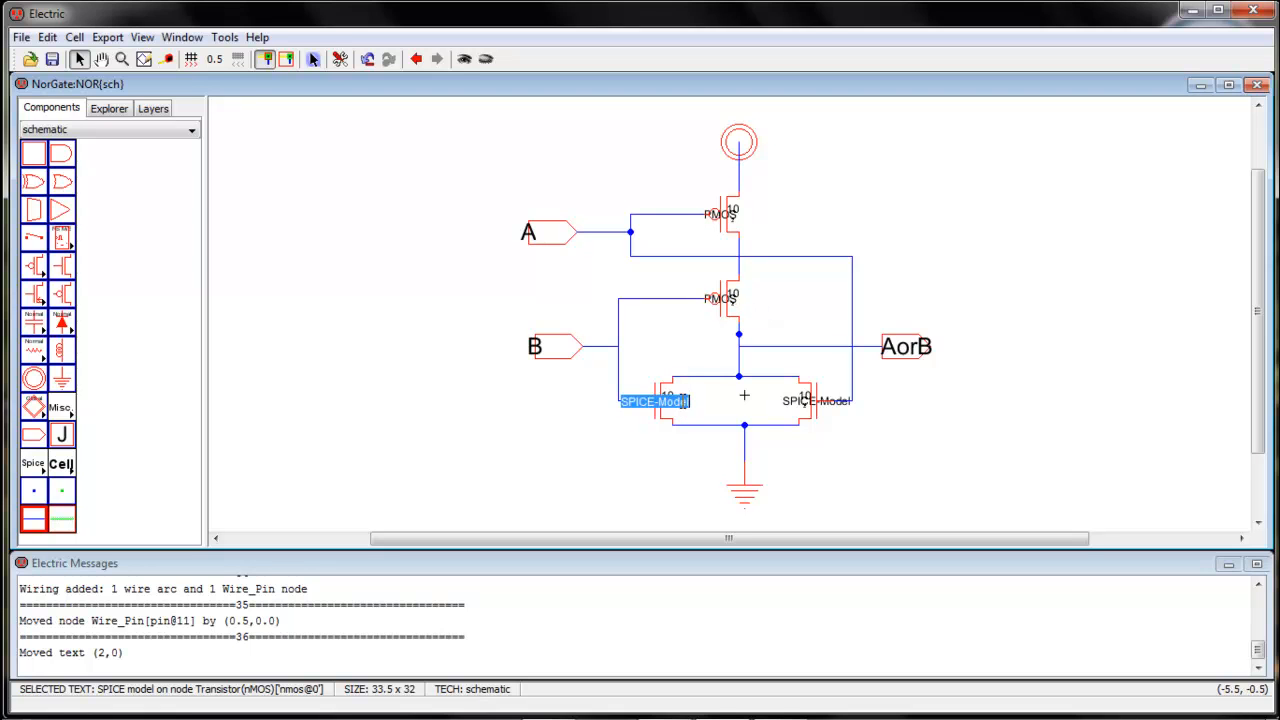
text(NMOS)
key(Return)
double_click(836, 402)
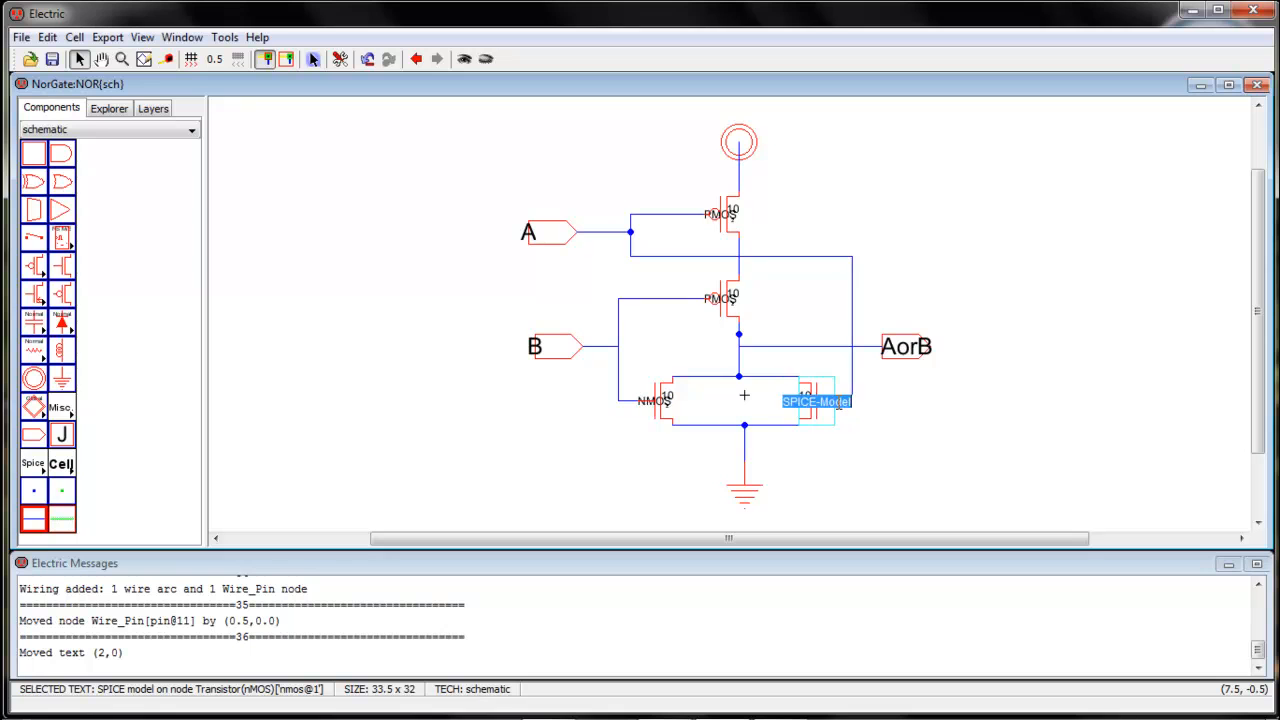
text(NMOS)
key(Return)
click(910, 423)
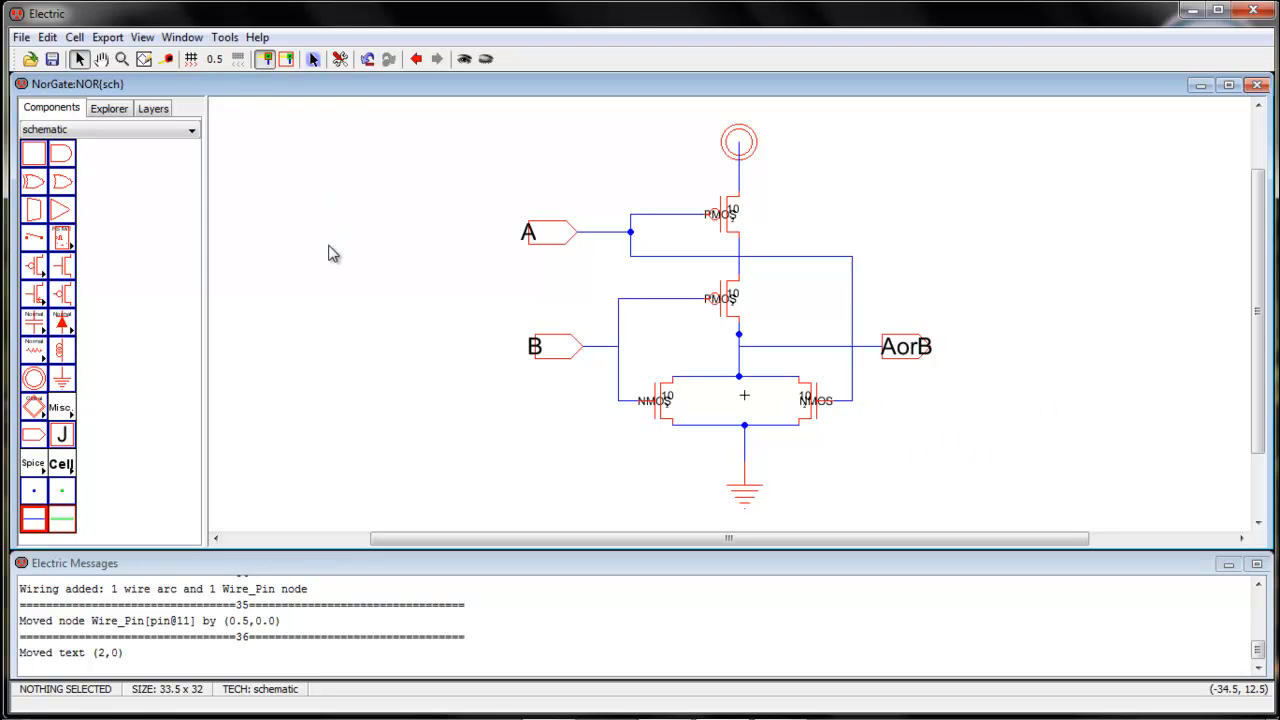
Run a hierarchical DRC check on the NOR schematic and step through the reported errors
click(224, 38)
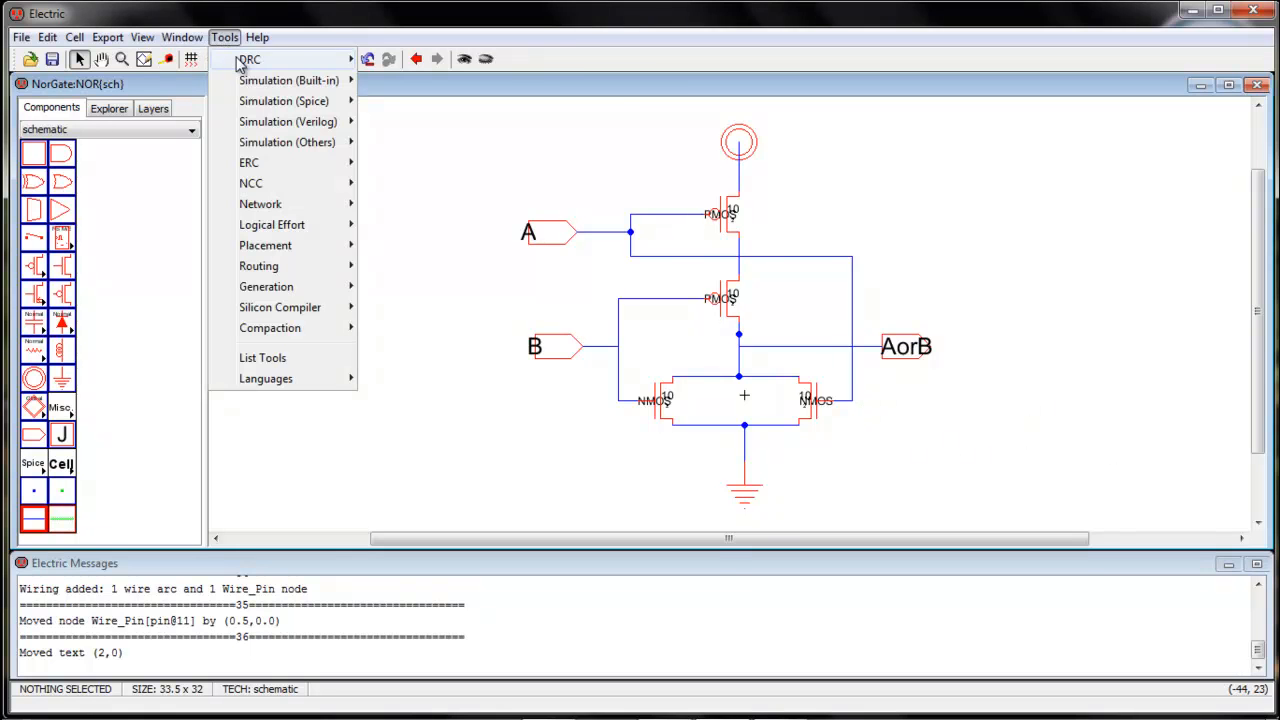
mouse_move(250, 59)
click(452, 61)
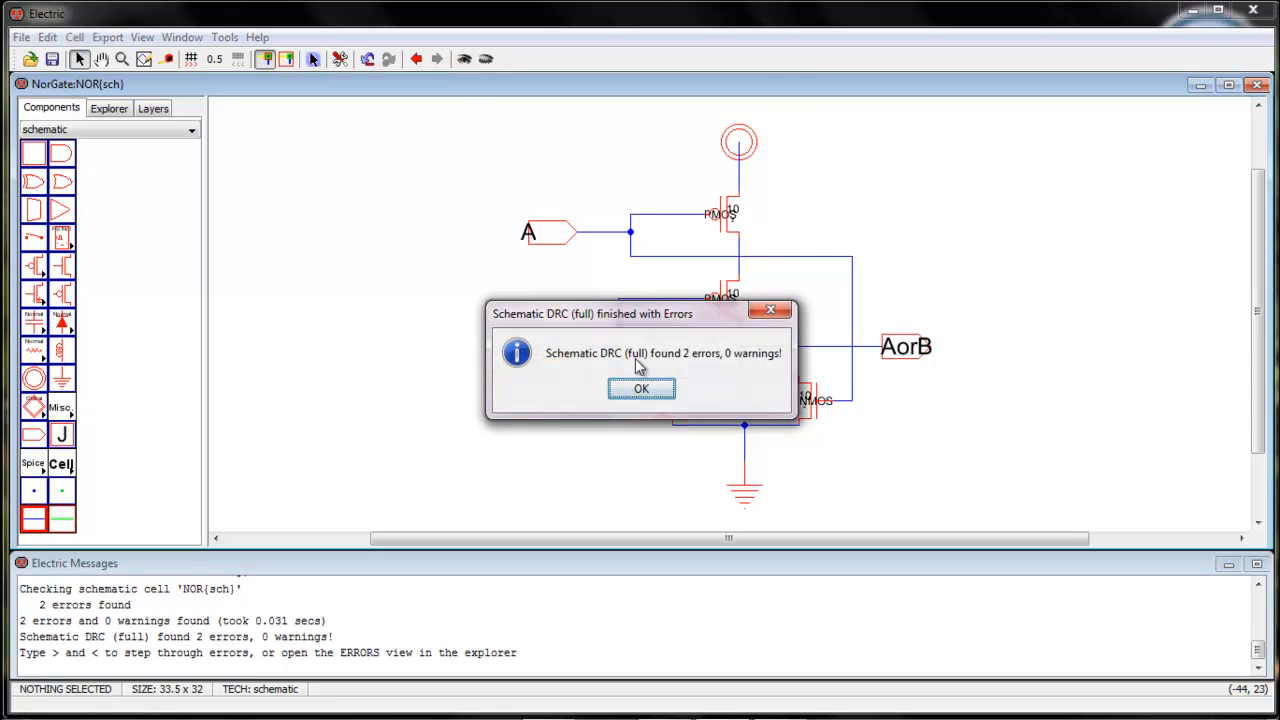
click(646, 389)
key(shift+period)
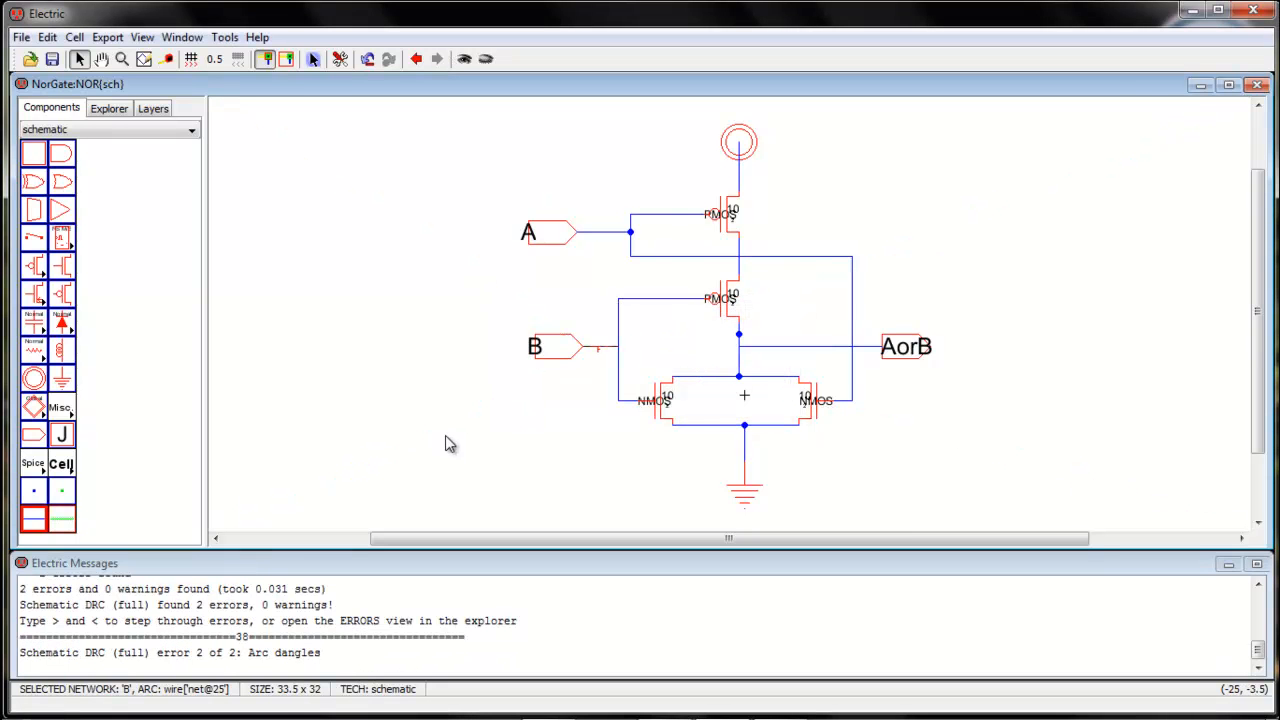
key(shift+period)
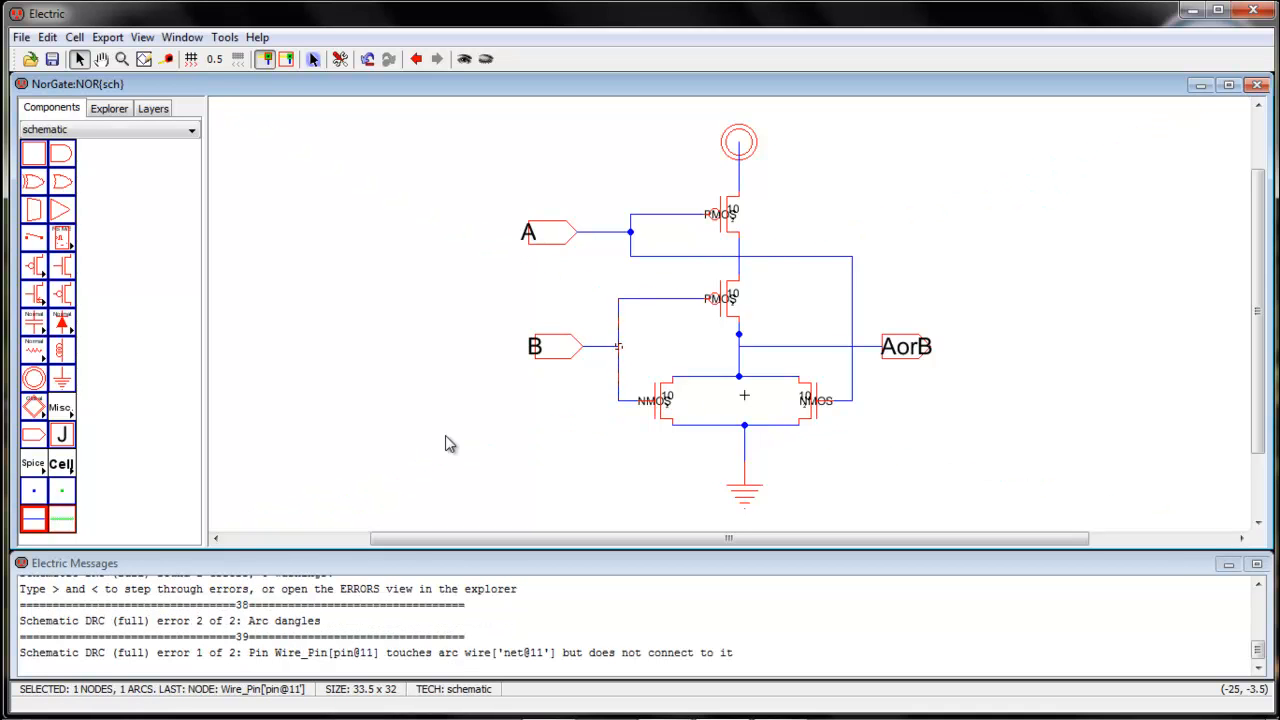
click(578, 392)
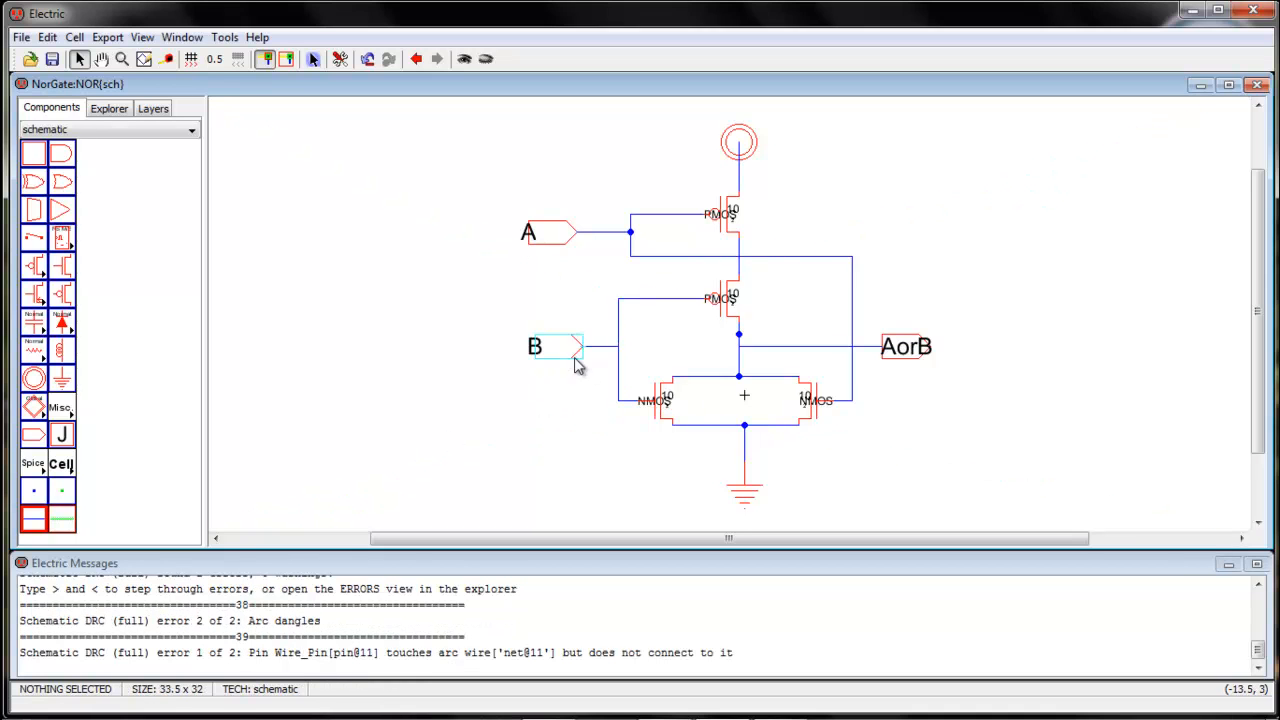
Delete the dangling wire at connector B, and shift the connector 1.5 units toward the transistors
mouse_move(560, 354)
mouse_down()
mouse_move(513, 364)
mouse_move(556, 362)
mouse_move(551, 500)
mouse_move(555, 362)
mouse_up()
click(596, 391)
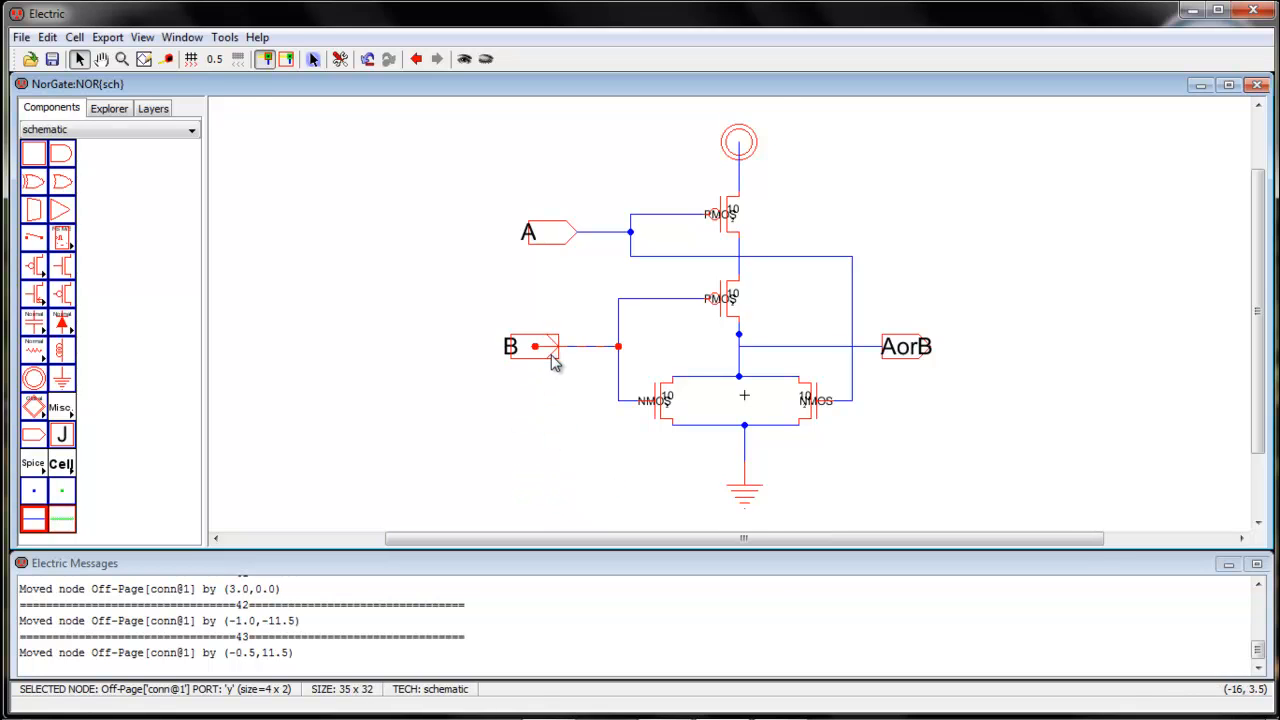
click(565, 415)
click(588, 350)
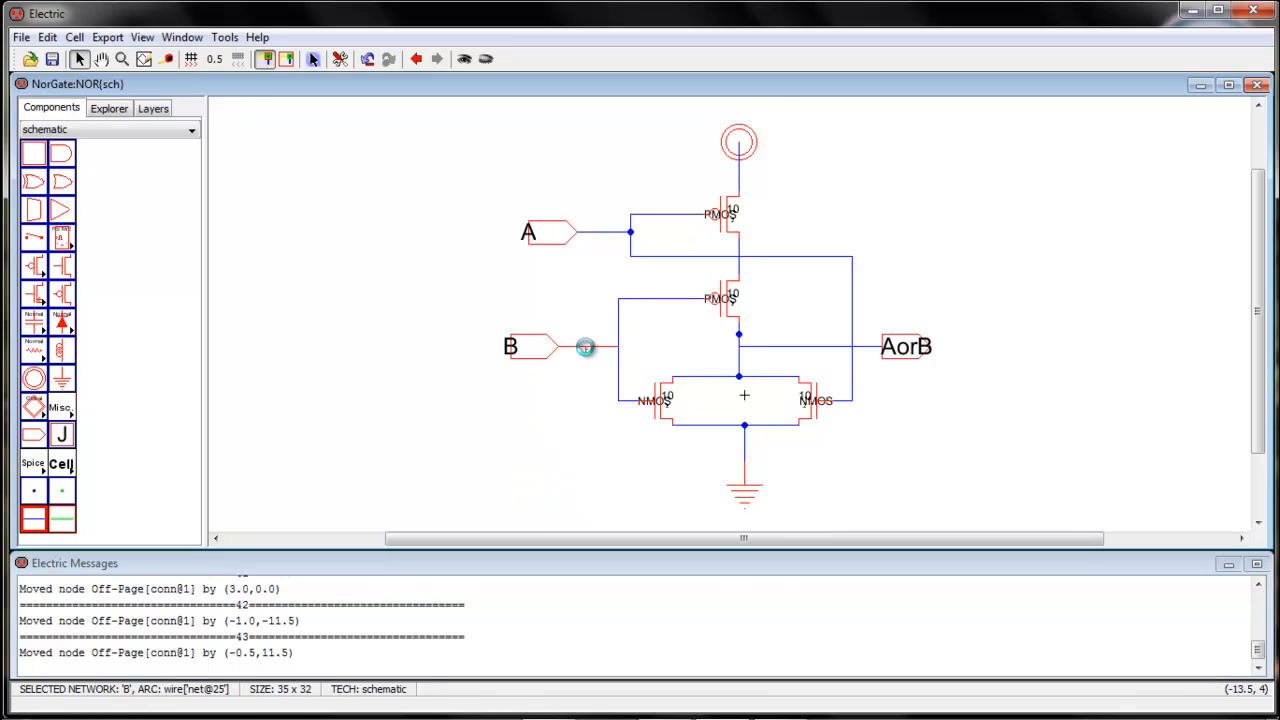
key(Delete)
drag(544, 349, 562, 350)
click(565, 393)
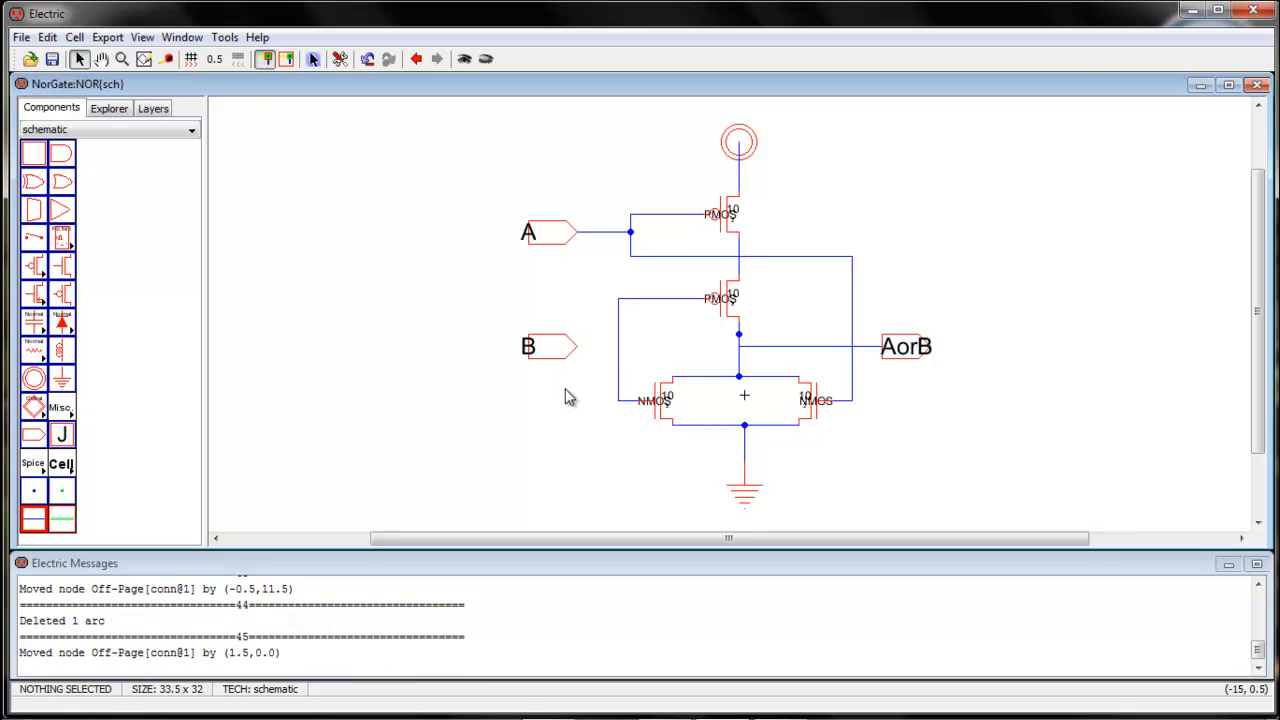
Wire connector B to the vertical wire joining the lower pMOS and left nMOS gates
click(580, 351)
right_drag(580, 351, 620, 349)
click(561, 421)
Delete the extra wire pin between the lower pMOS transistor and the AorB output wire
click(740, 338)
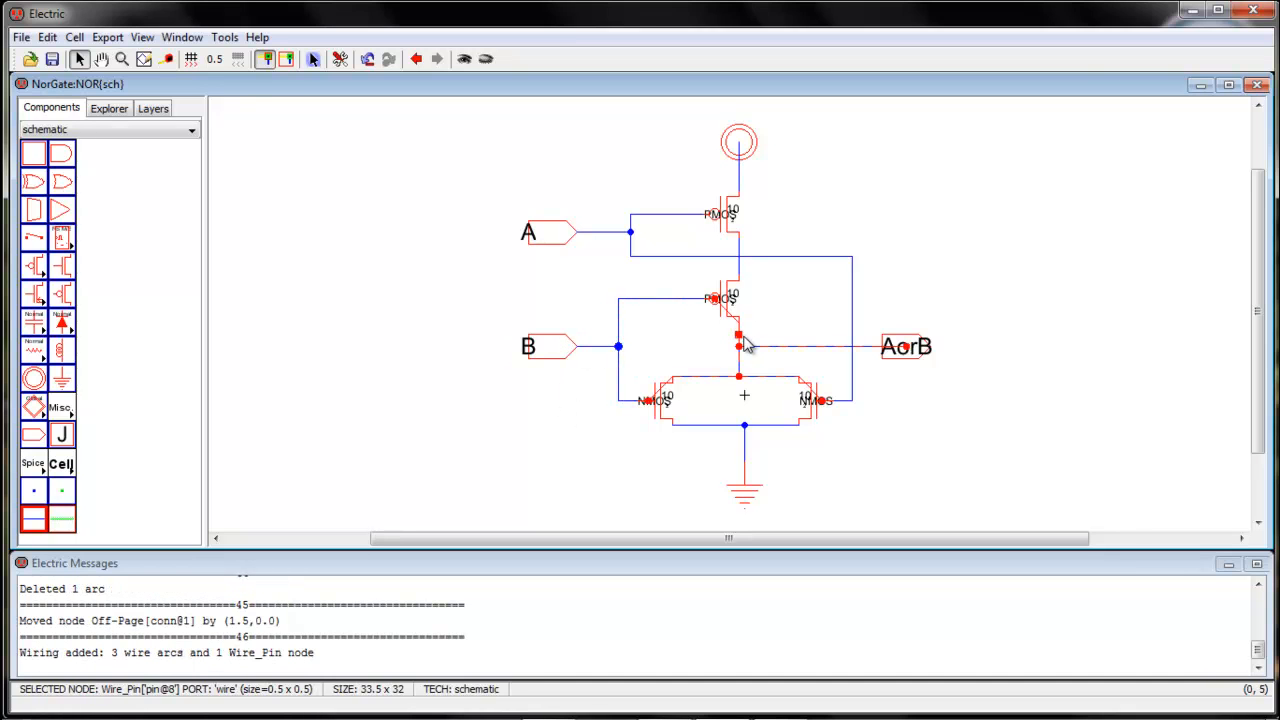
key(Delete)
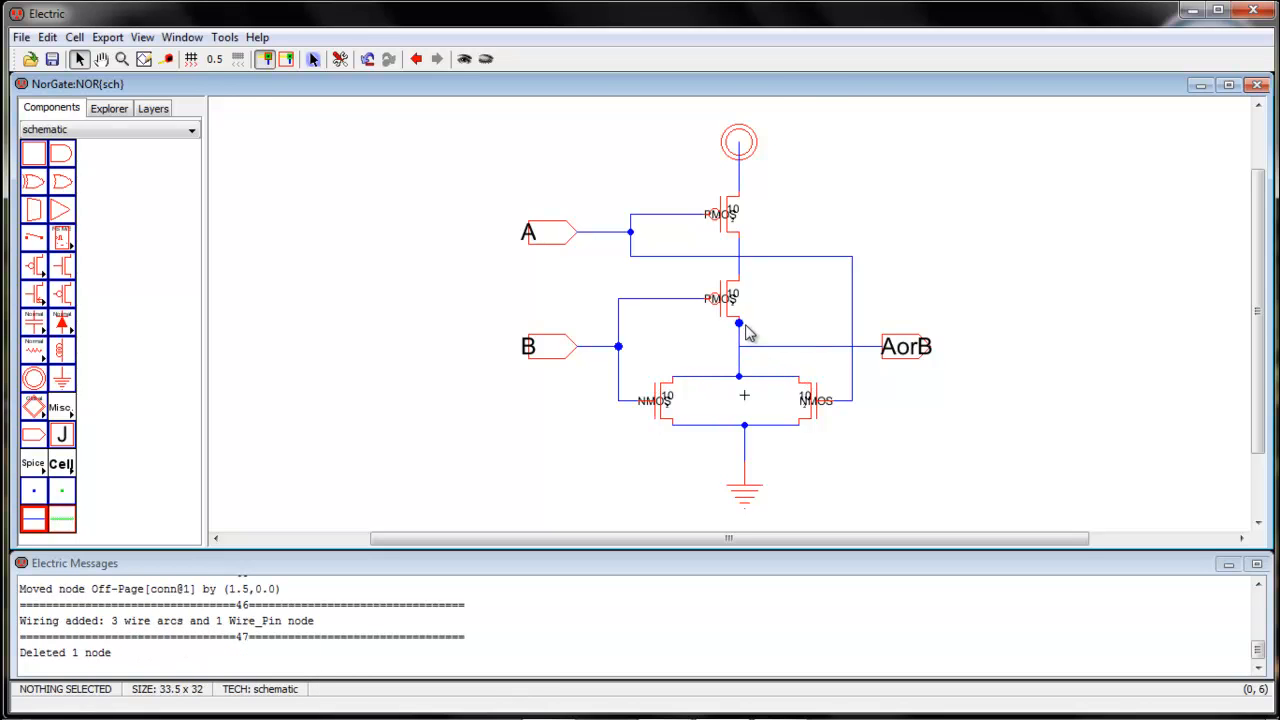
click(740, 324)
click(788, 323)
Rerun the hierarchical DRC check on the corrected NOR schematic
click(225, 38)
mouse_move(250, 62)
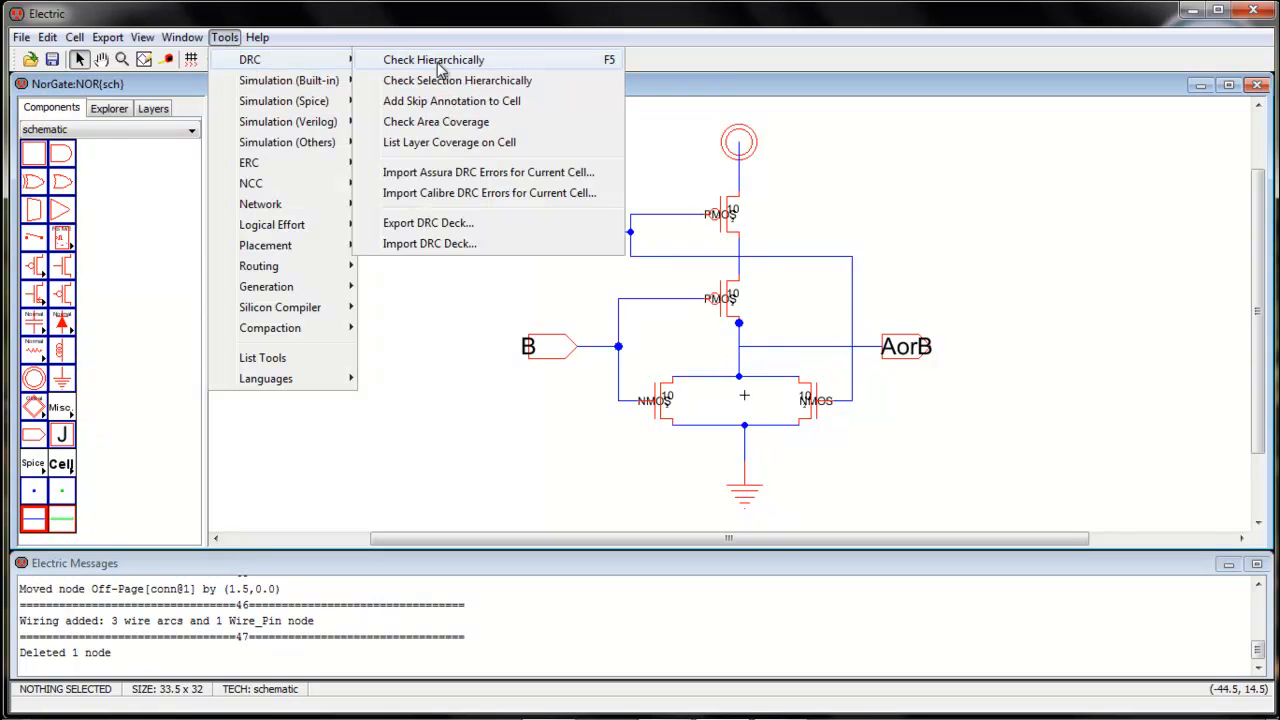
click(438, 60)
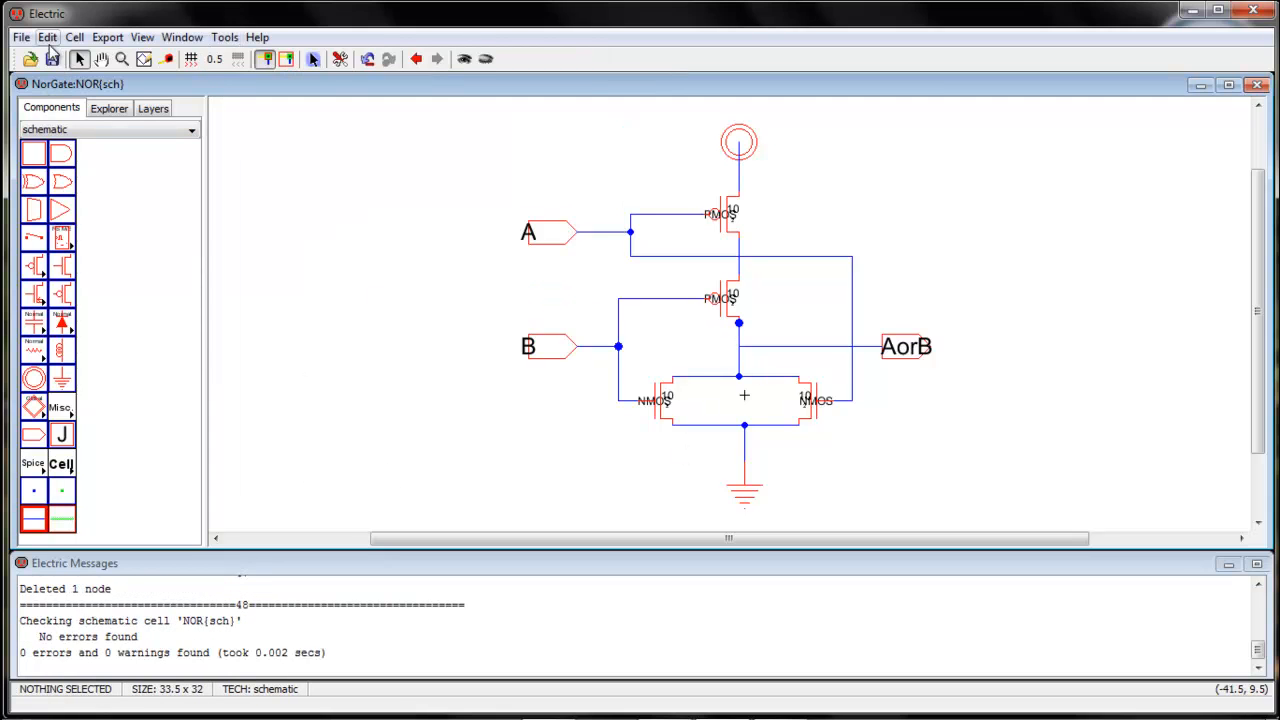
Clean up unneeded pins everywhere with the Cleanup Pins Everywhere command
click(47, 40)
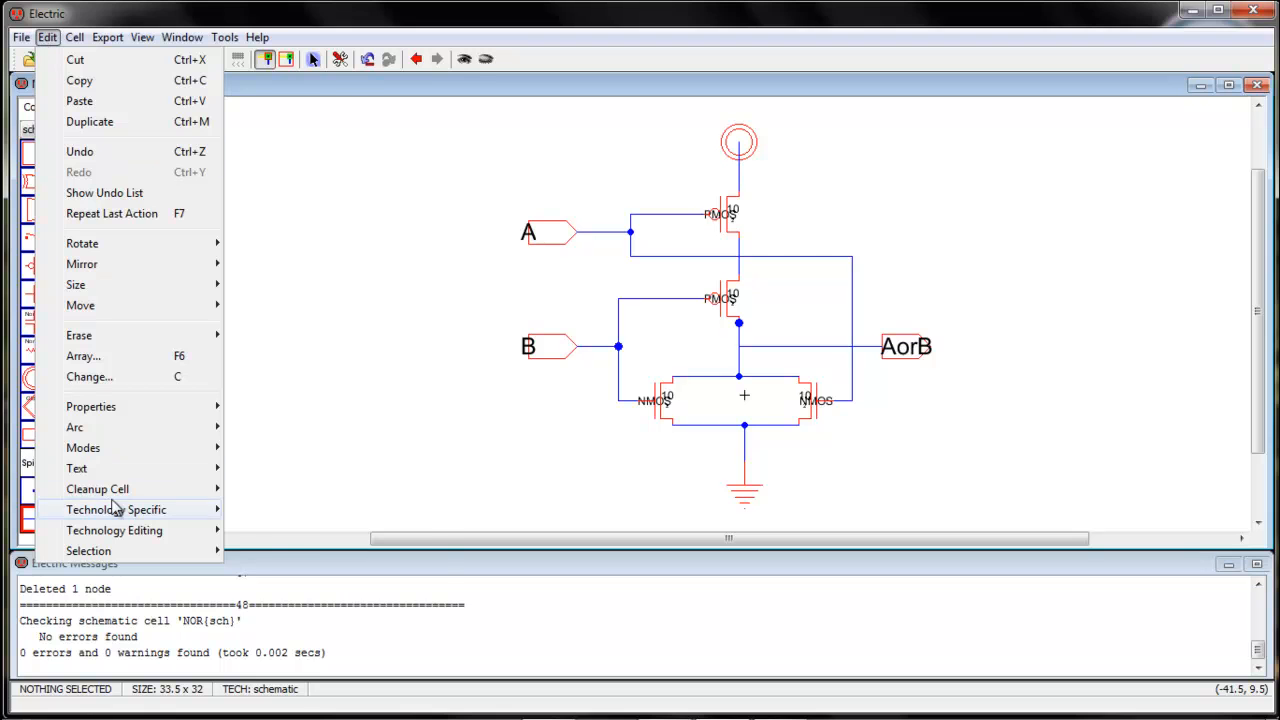
mouse_move(115, 492)
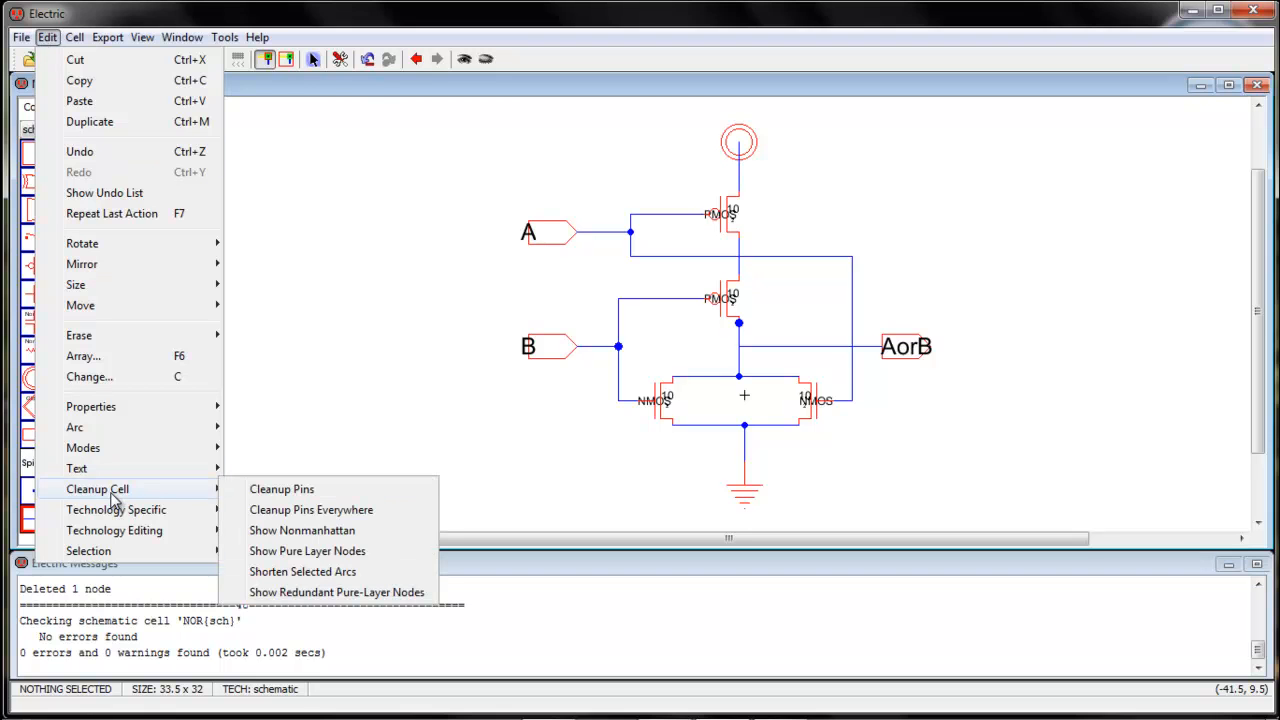
click(284, 512)
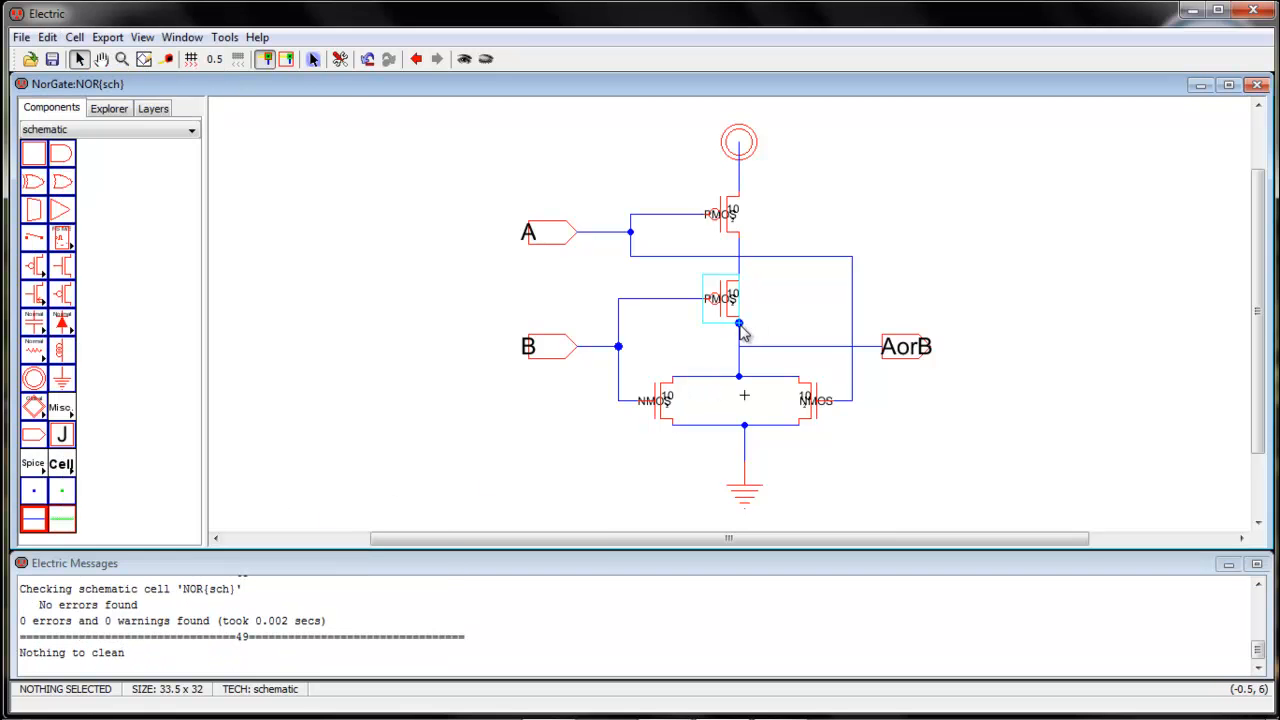
Delete the leftover wire pins below the lower pMOS, and rewire AorB to the vertical wire between the pMOS and nMOS transistors
click(740, 362)
key(Delete)
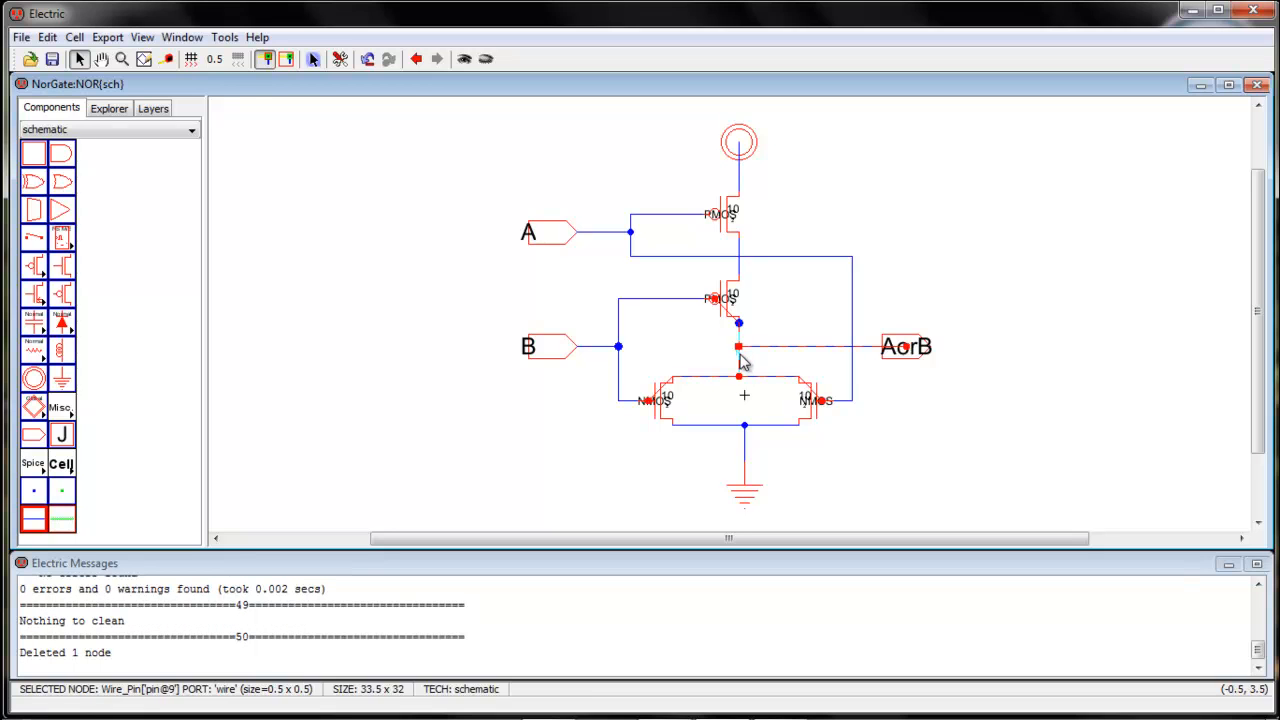
click(740, 362)
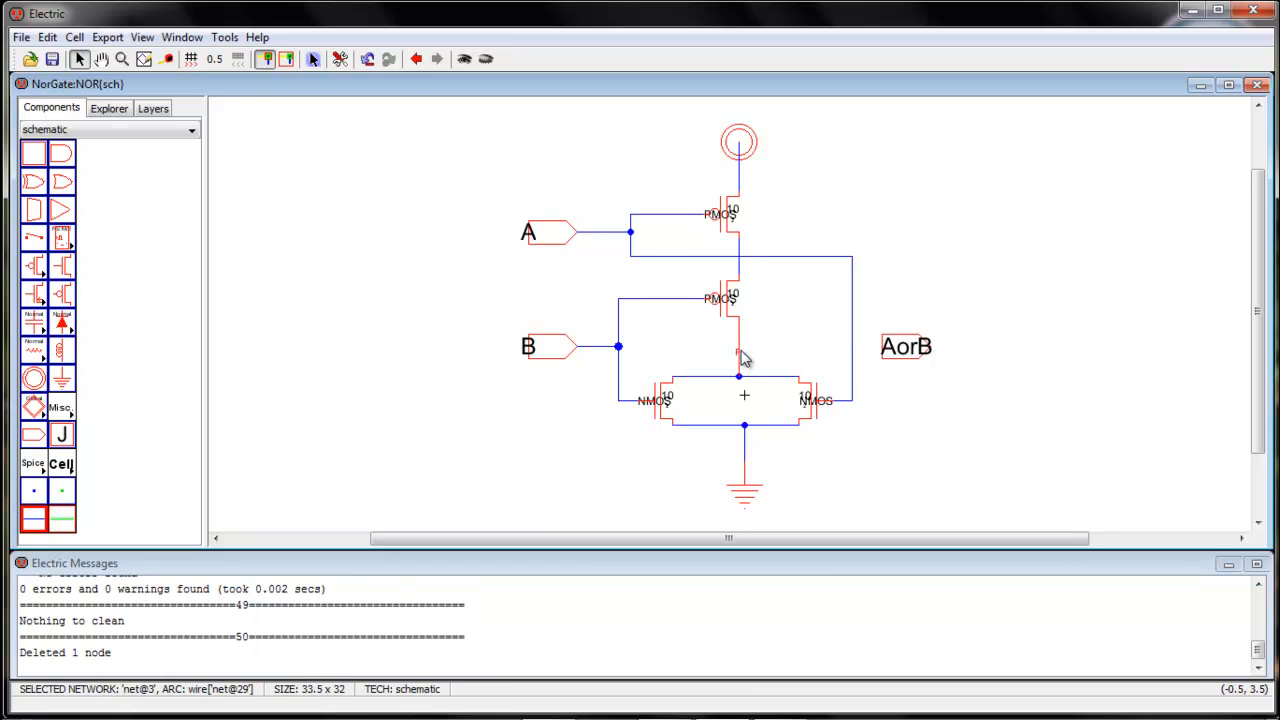
right_click(884, 356)
click(903, 423)
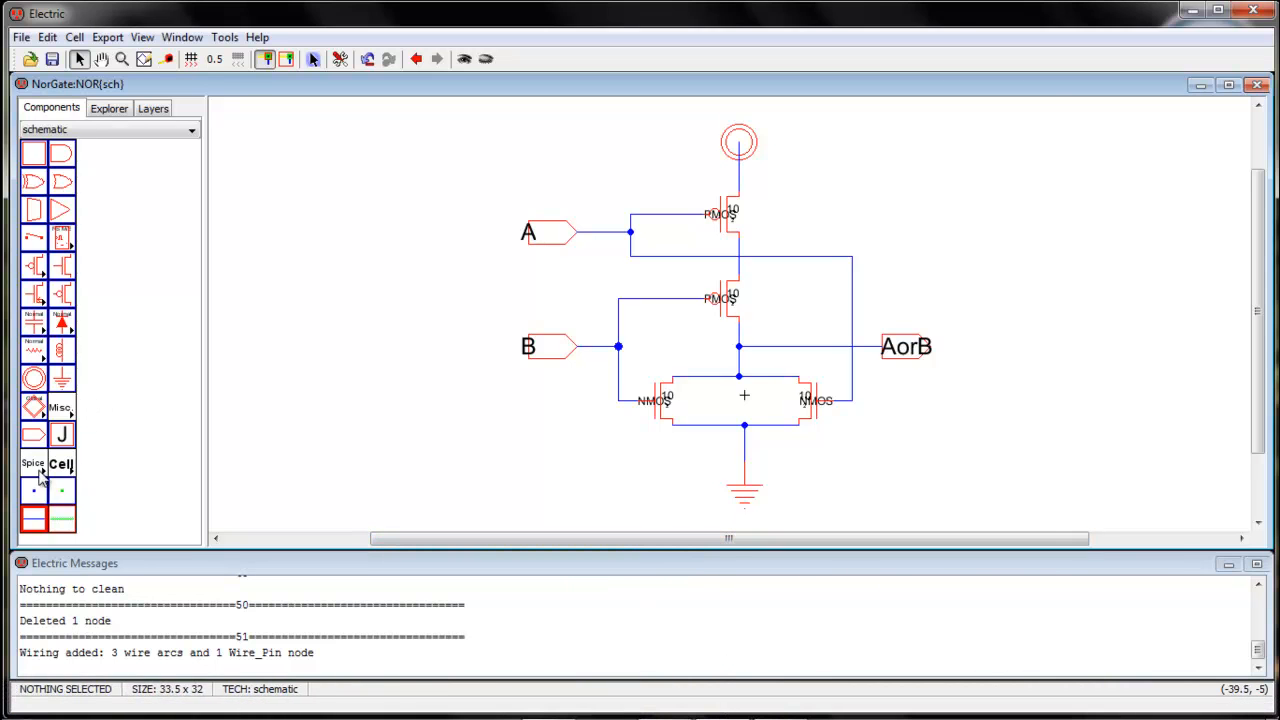
Place a Spice Code text node in the empty area beside input connector B
click(68, 418)
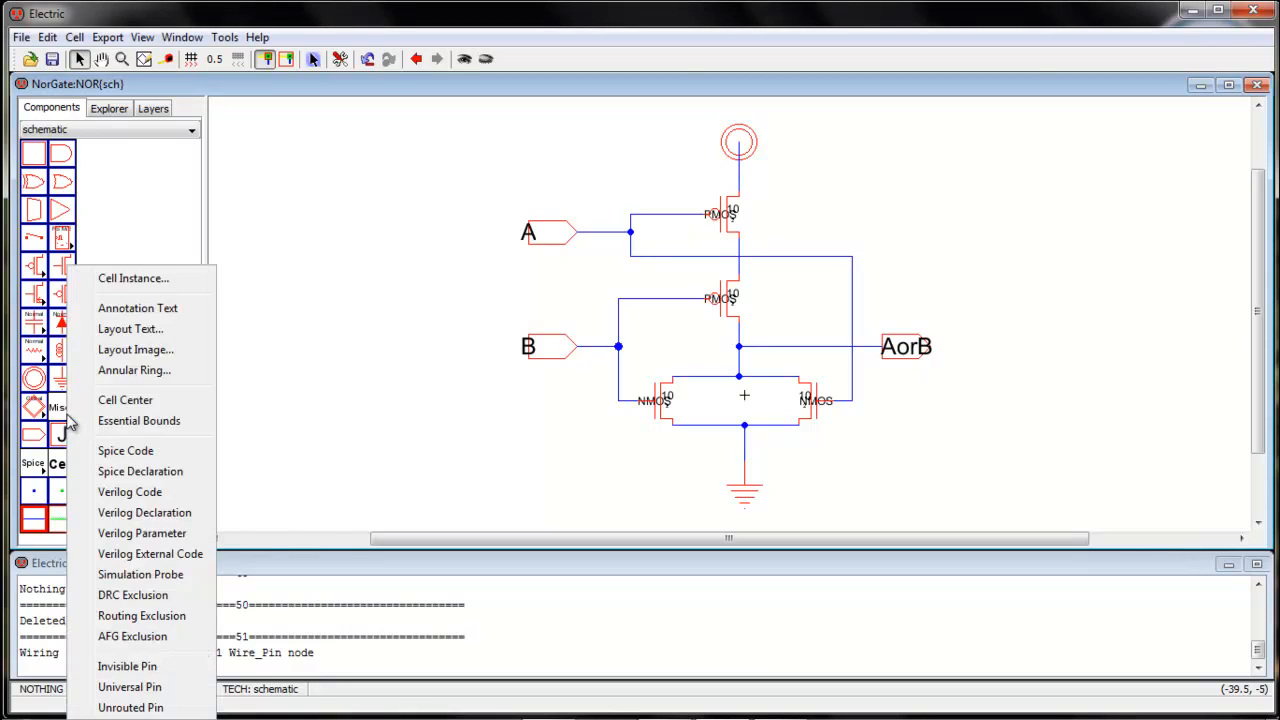
click(110, 450)
click(382, 368)
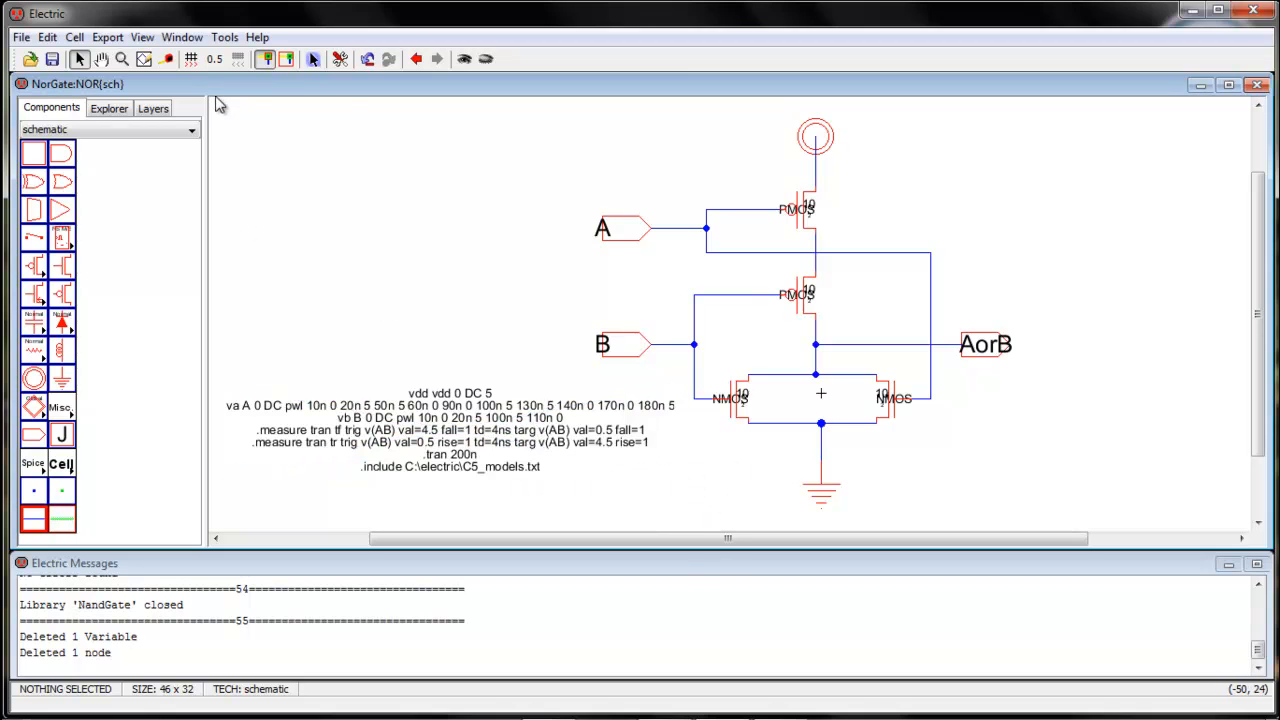
Write the NOR cell's SPICE deck and run it in LTspice, declining the software update
click(222, 38)
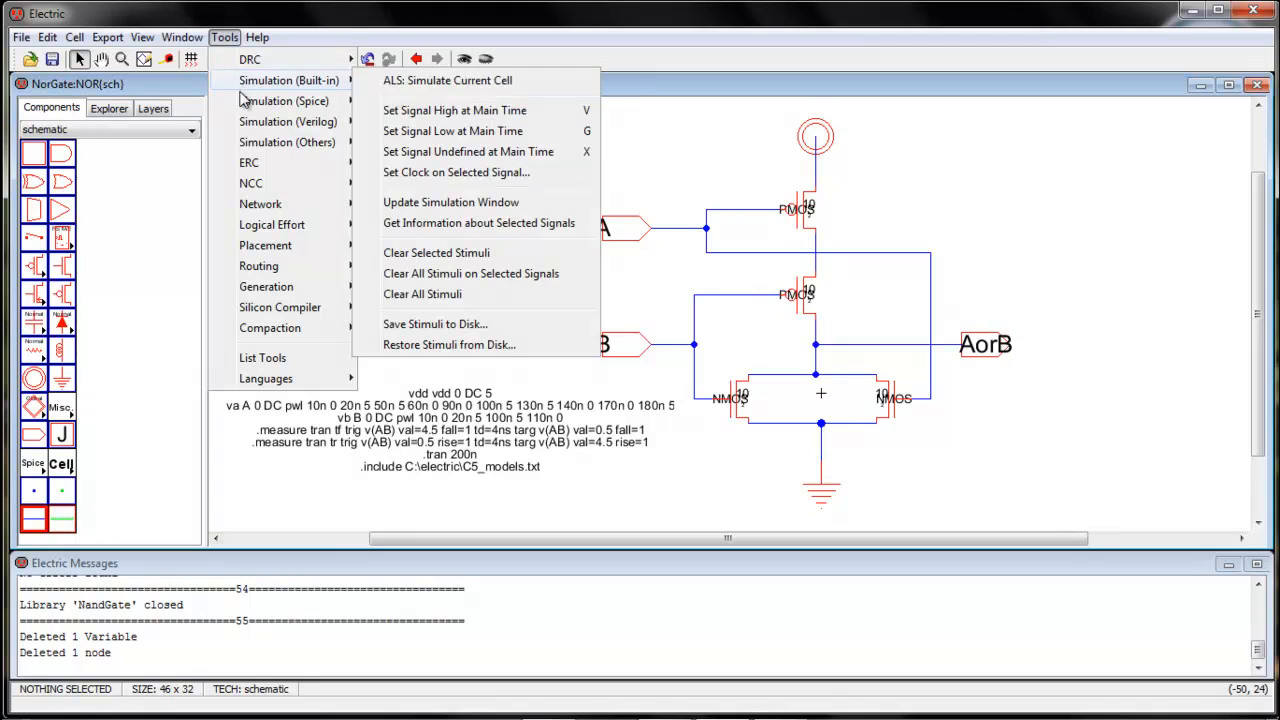
mouse_move(325, 101)
click(440, 100)
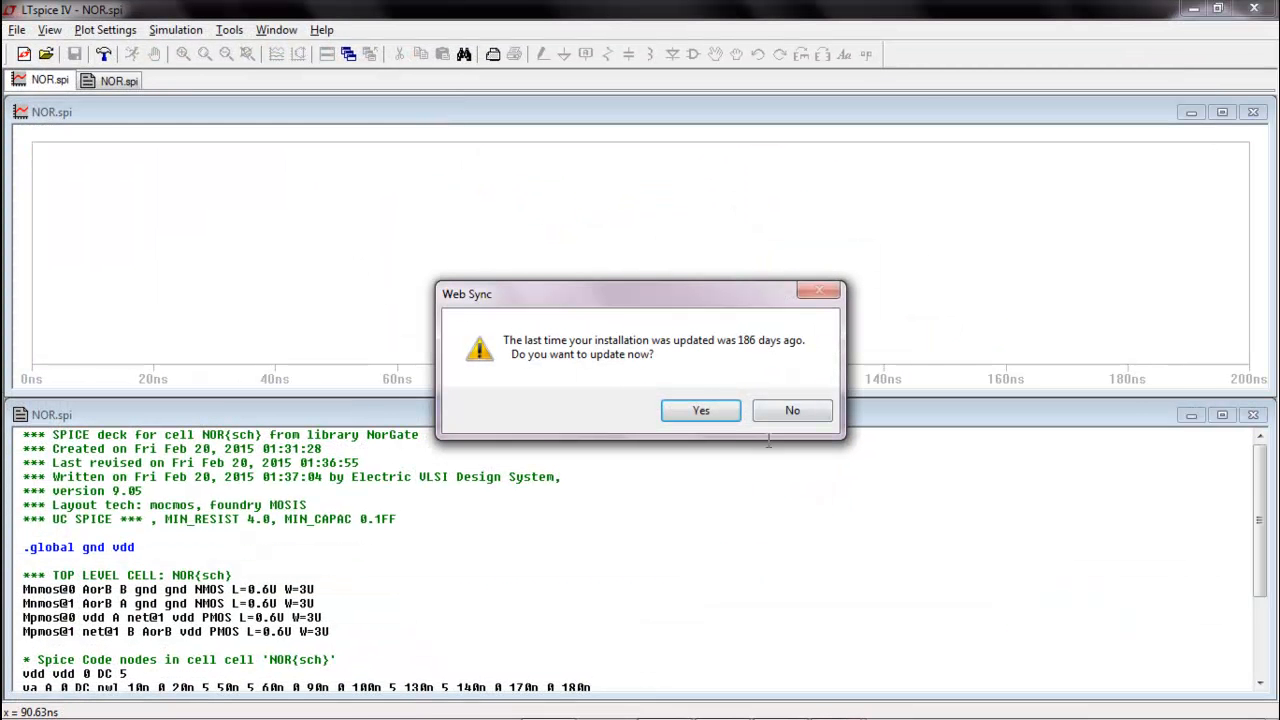
click(786, 413)
Plot the waveforms V(a), V(aorb) and V(b)
click(276, 54)
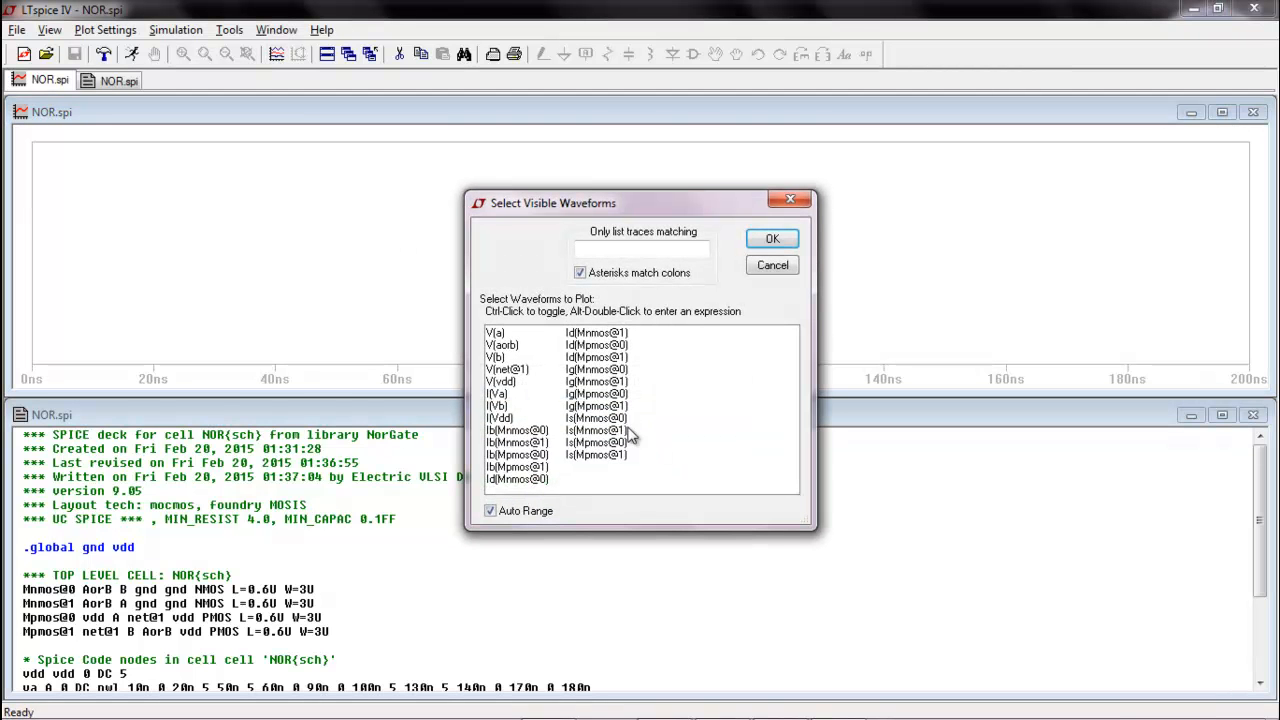
drag(497, 333, 503, 358)
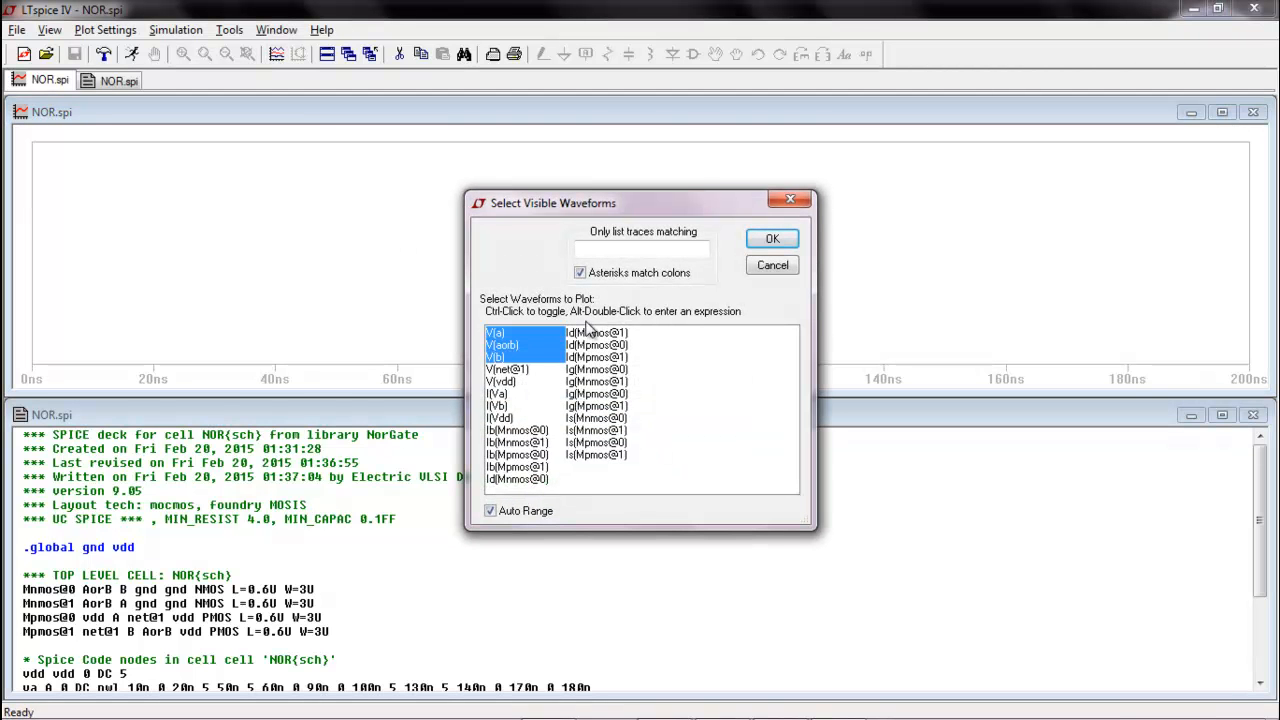
click(772, 238)
Add two plot panes, and separate the traces with V(aorb) uppermost, V(b) in the middle and V(a) lowest
click(105, 29)
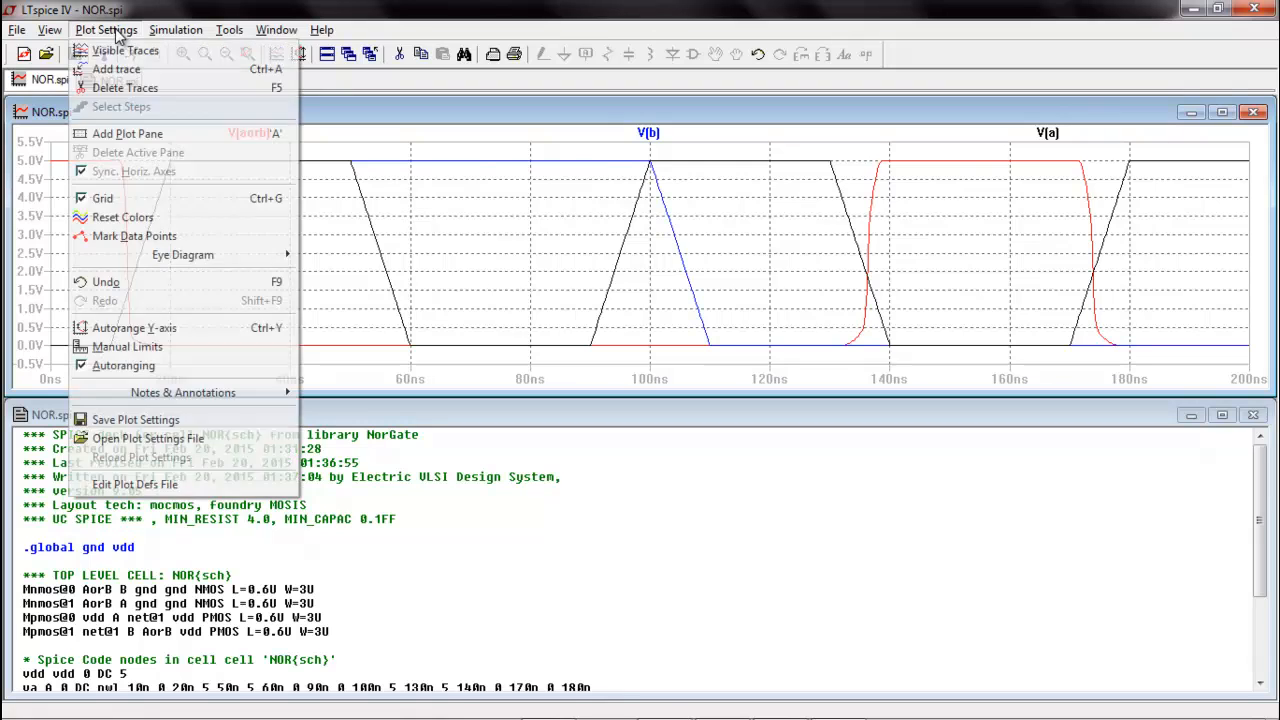
click(129, 132)
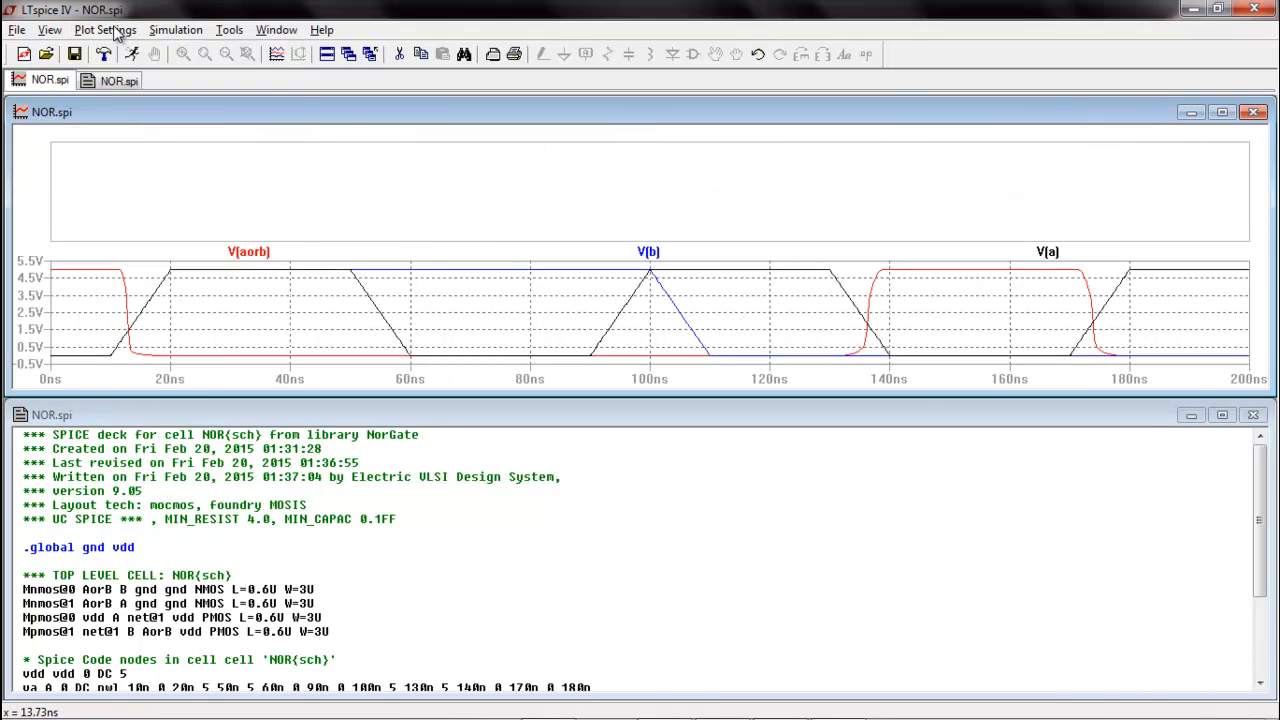
click(105, 29)
click(129, 132)
drag(283, 304, 263, 141)
mouse_move(352, 290)
mouse_down()
mouse_move(374, 292)
mouse_move(357, 222)
mouse_up()
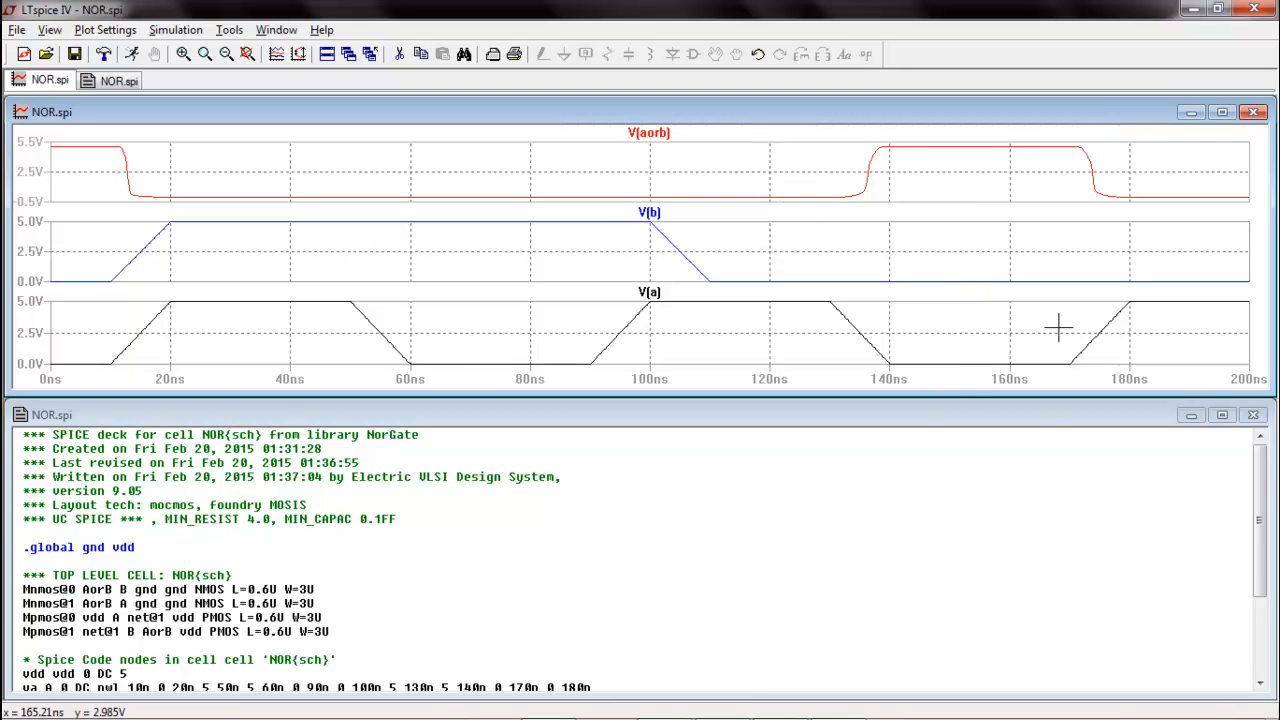
Check the SPICE error log for the tf and tr measurements, and examine the .measure statements in the NOR.spi netlist
key(ctrl+l)
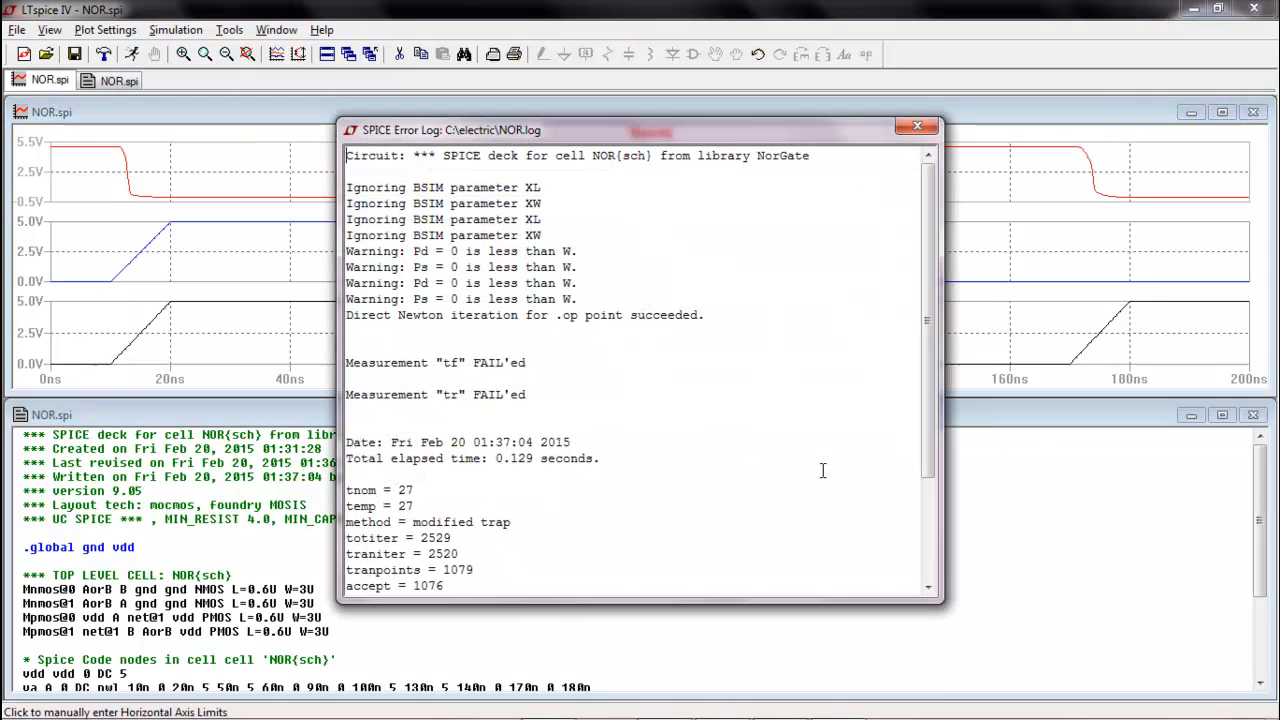
click(917, 129)
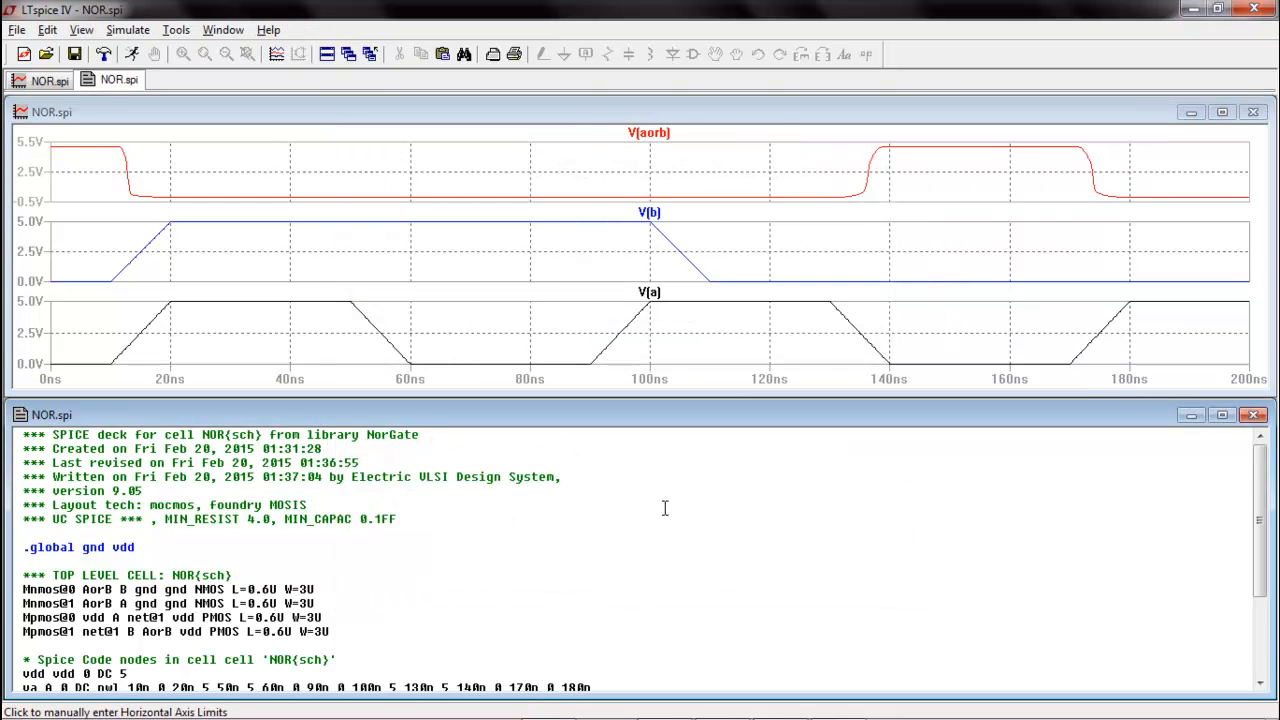
scroll(664, 508, down, 3)
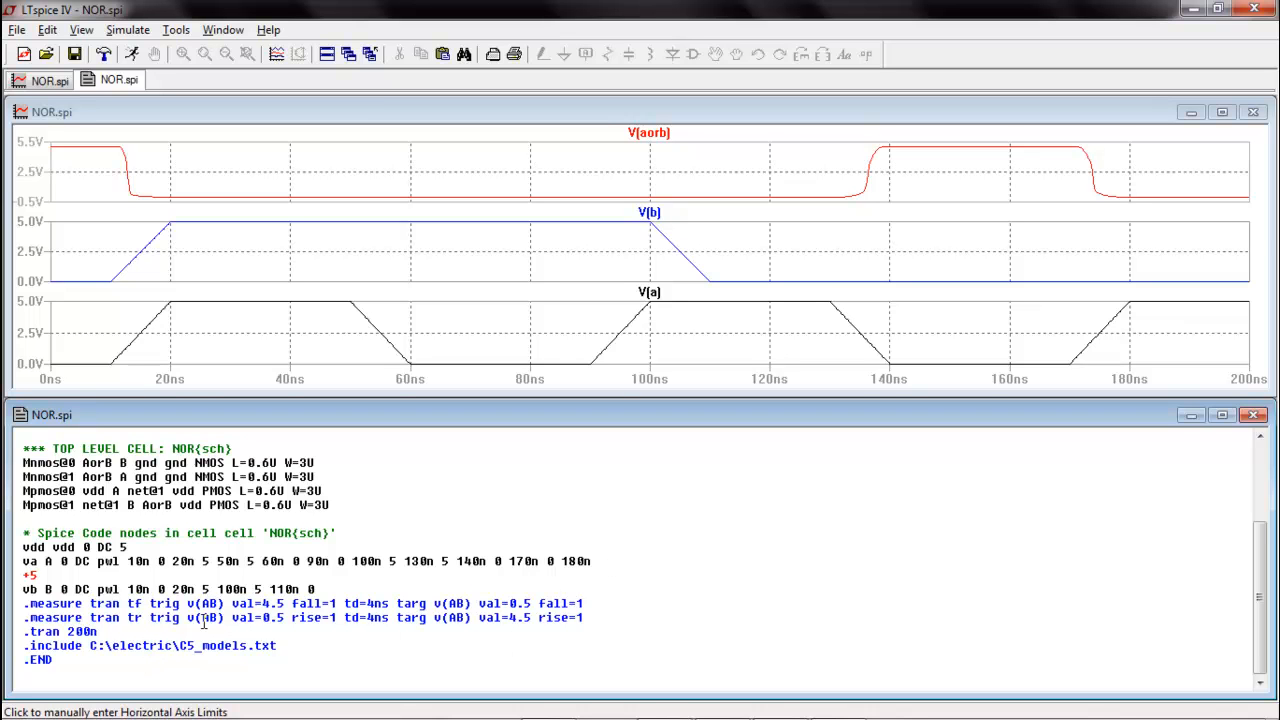
Change the trigger node in the tf and tr .measure statements of NOR.spi to v(AorB)
key(BackSpace)
key(BackSpace)
text(a)
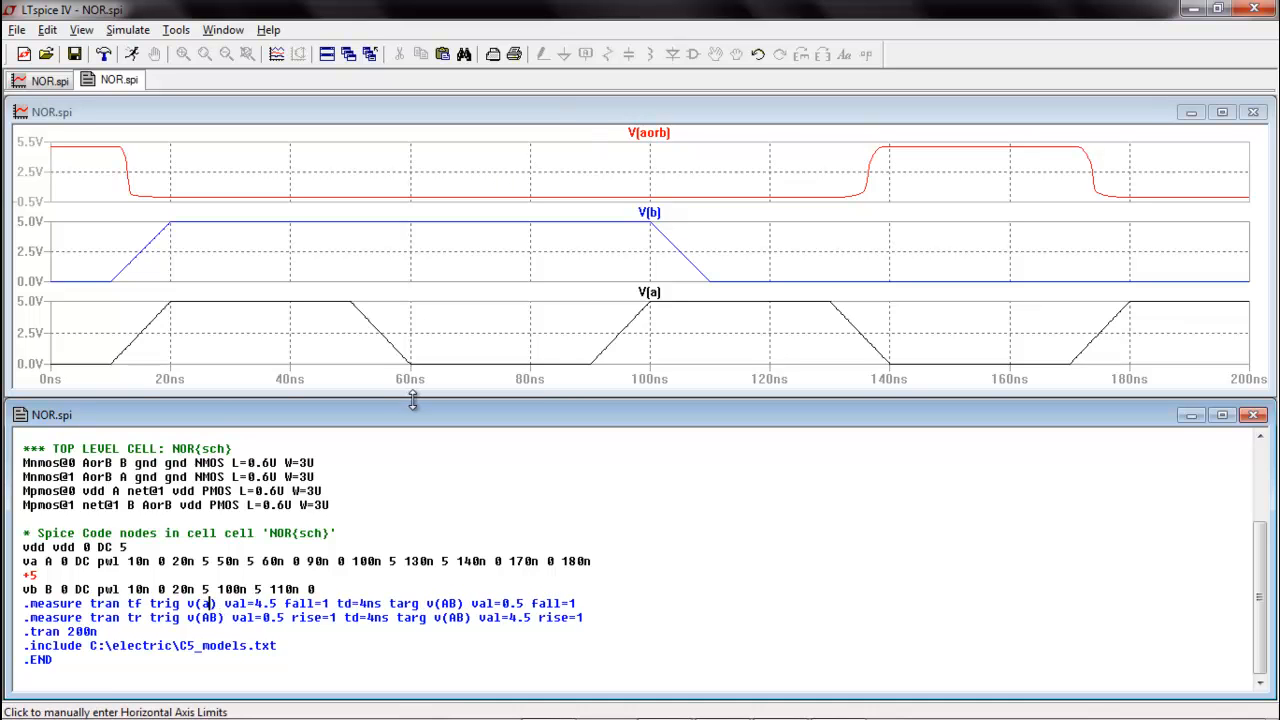
key(BackSpace)
text(Aor)
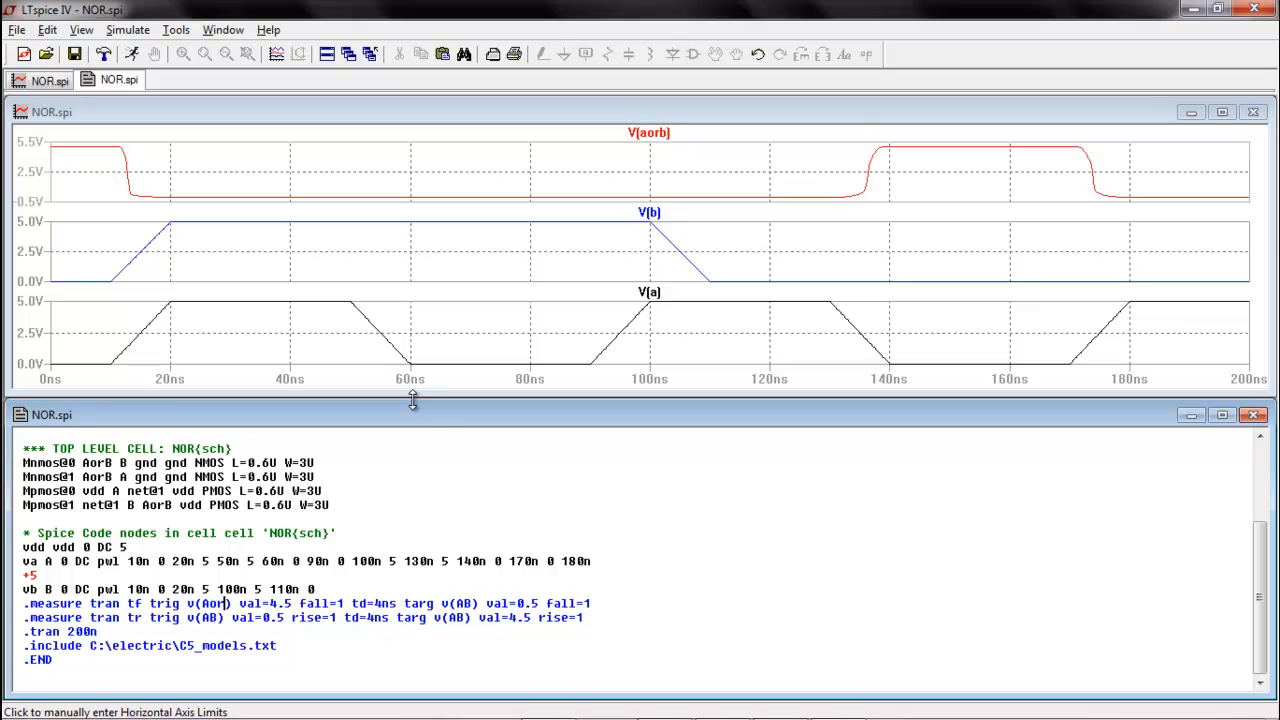
text(B)
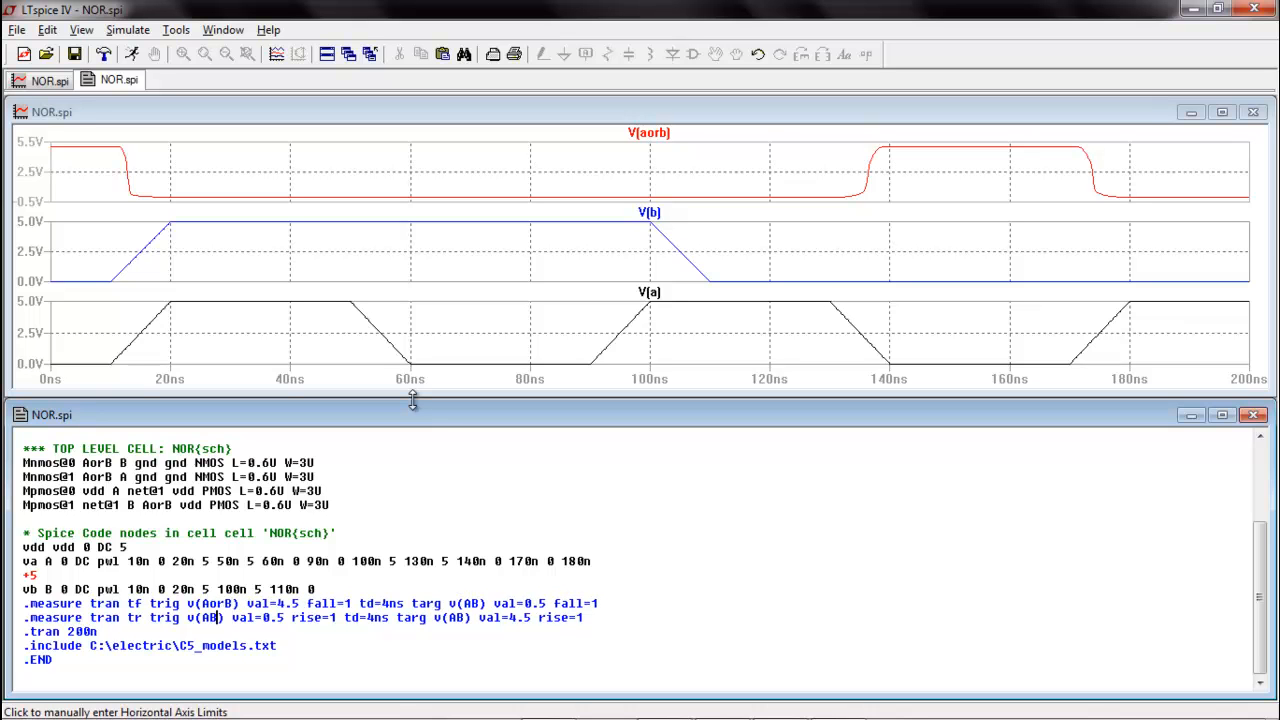
key(Down)
key(Left)
key(Left)
text(or)
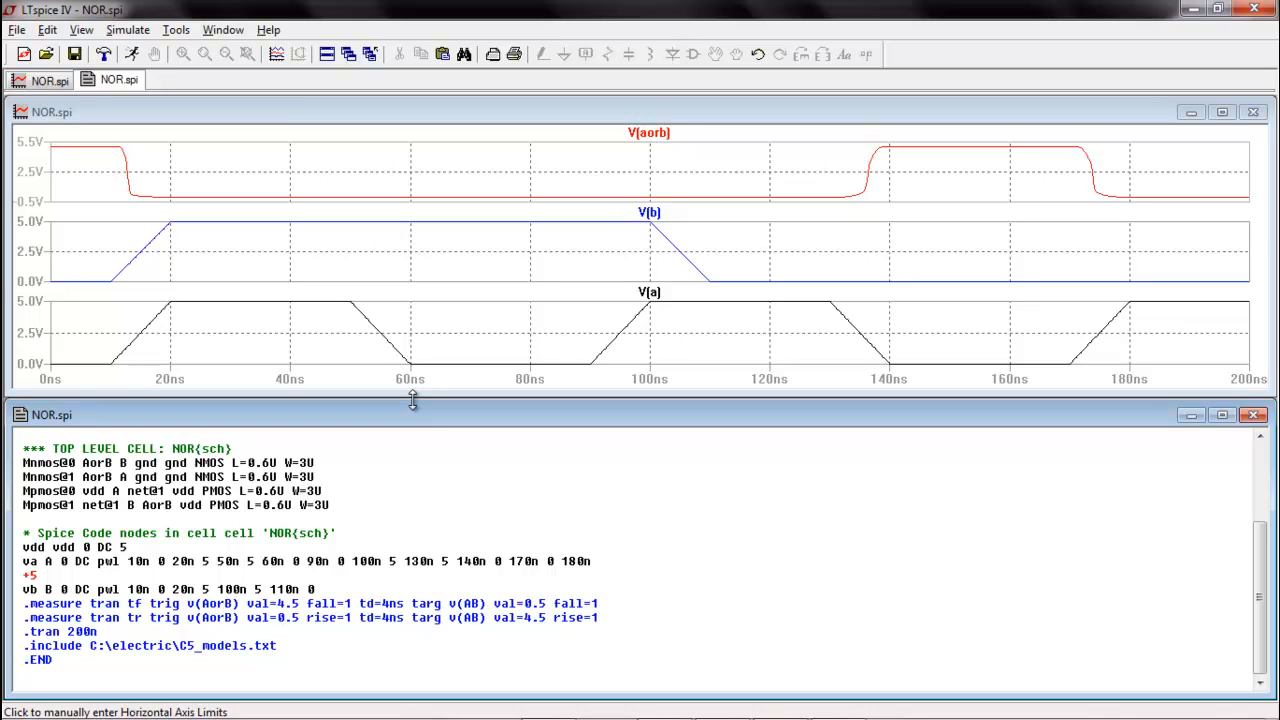
text(or)
Change the target node in both .measure statements to v(AorB)
key(Left)
key(Left)
text(or)
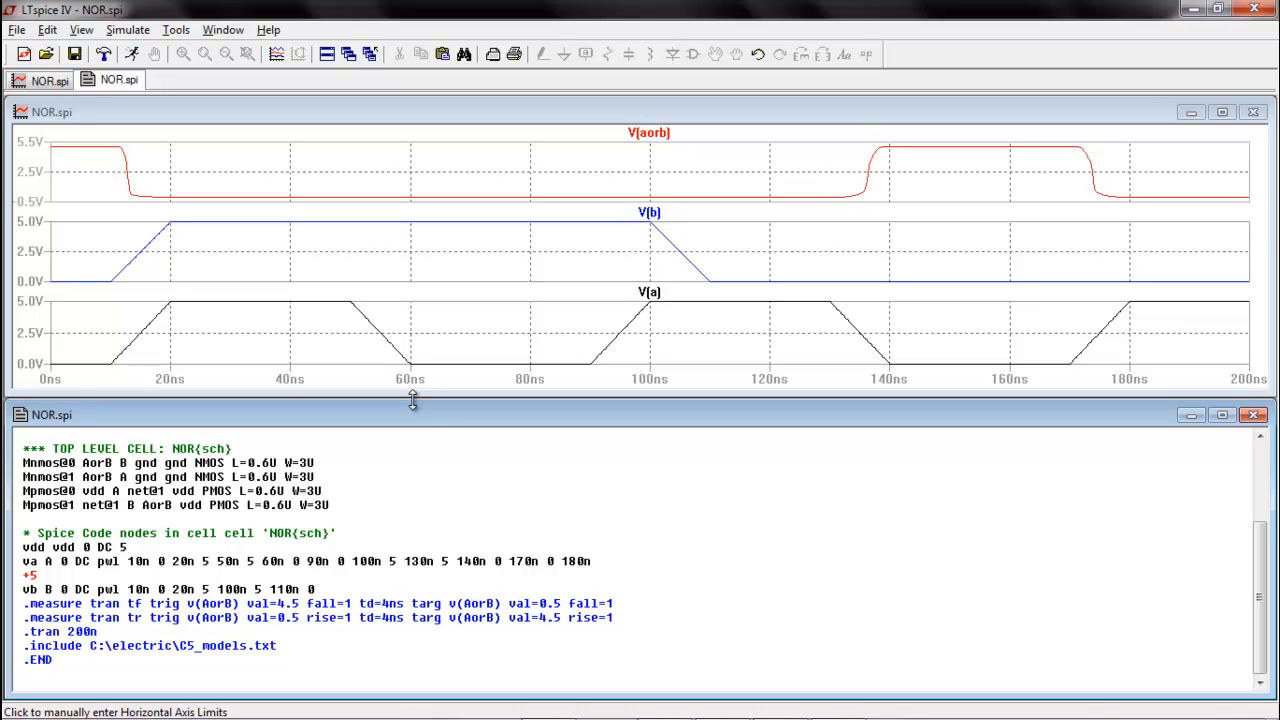
Rerun the simulation, compare the tf and tr measurements in the SPICE error log with the V(aorb) waveform, and close the log
click(131, 54)
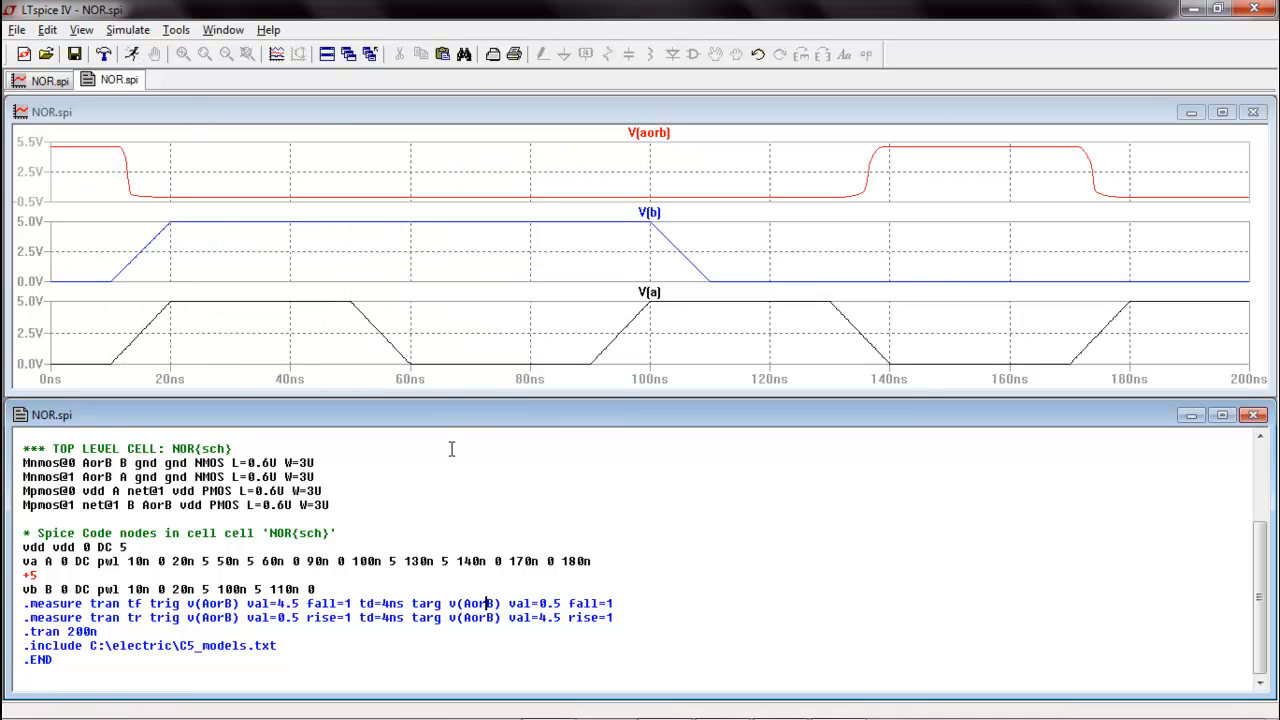
key(ctrl+l)
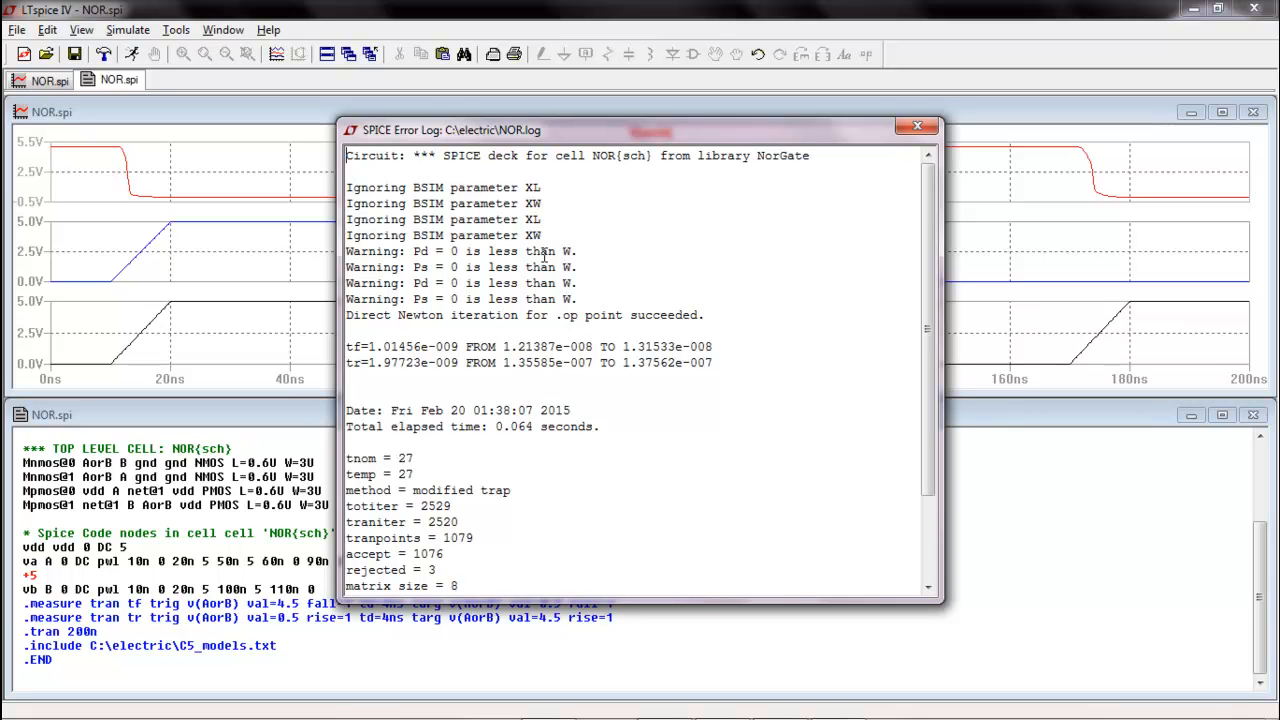
drag(620, 130, 432, 151)
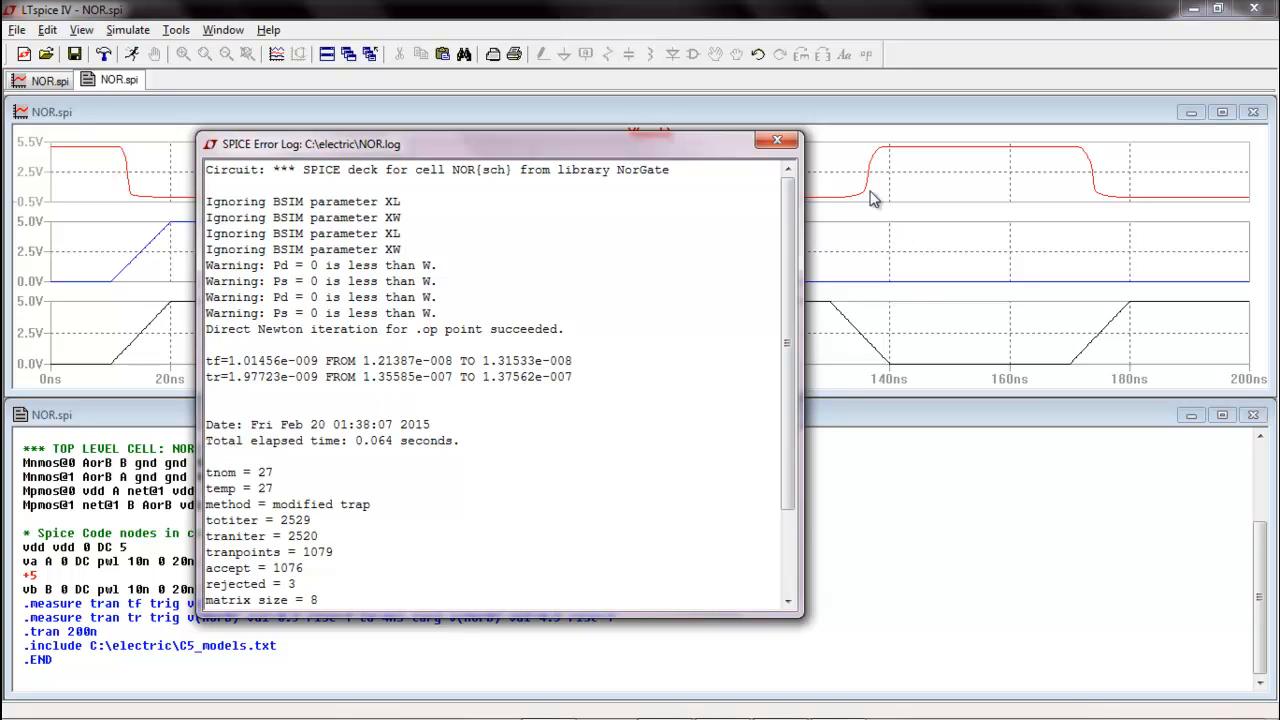
drag(554, 151, 560, 466)
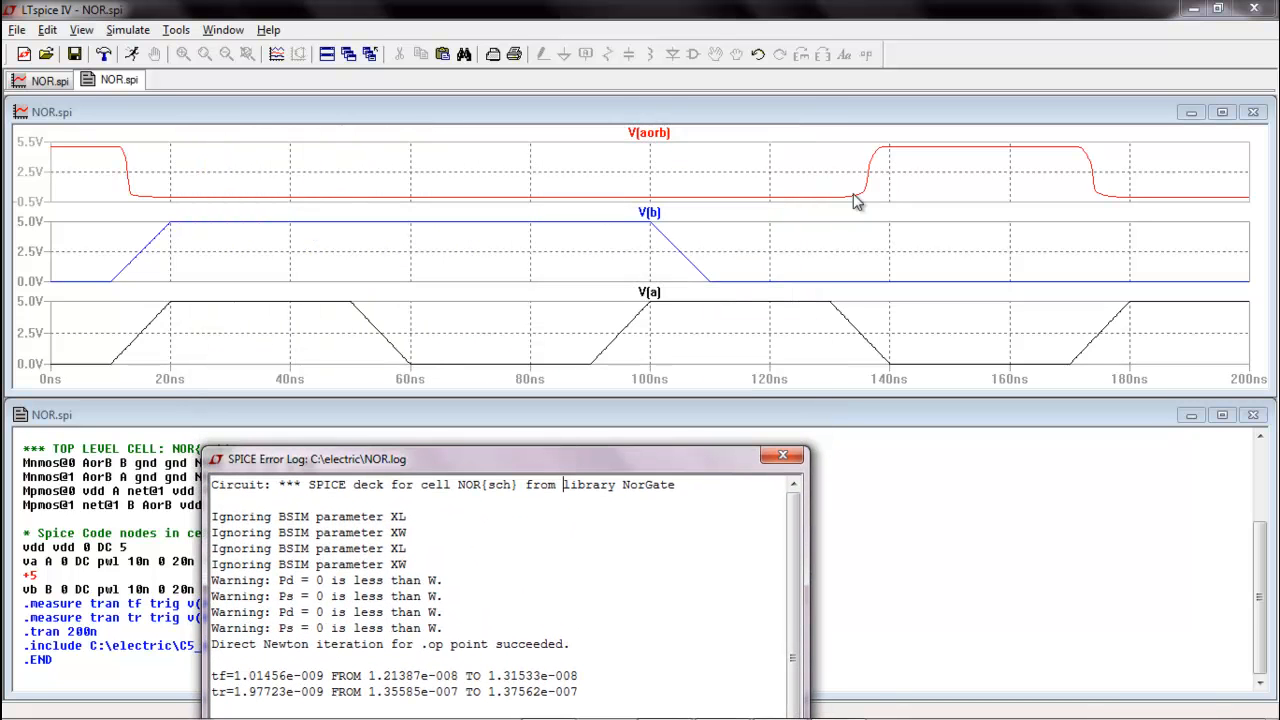
drag(493, 459, 526, 191)
click(815, 189)
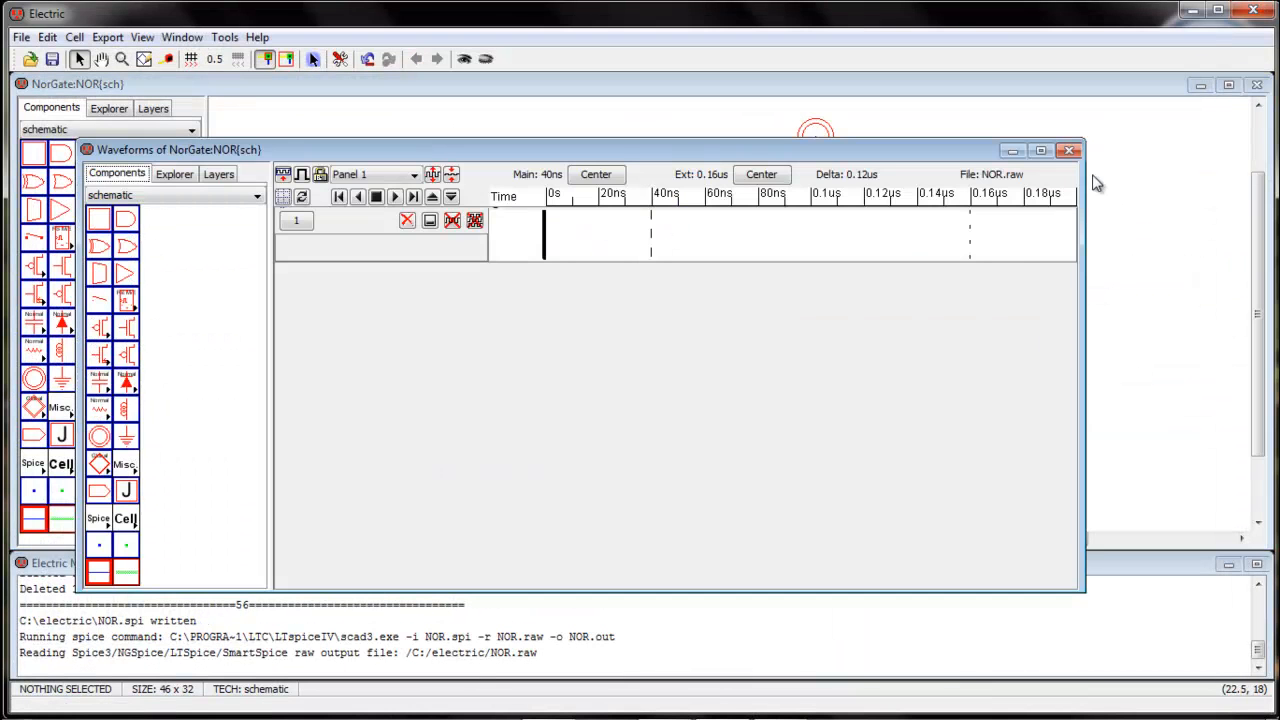
Switch to Electric, close the NOR waveform window, and open the NandGate.jelib library, closing its NAND_sim schematic window
click(1069, 151)
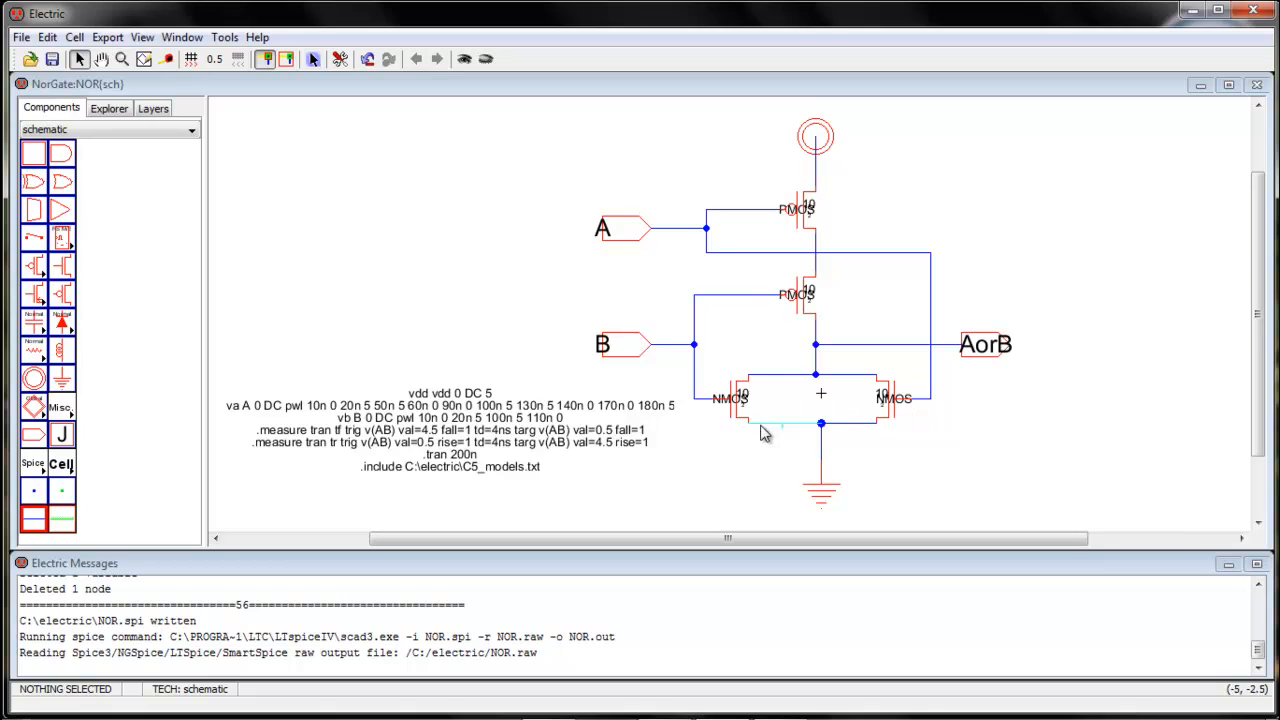
click(24, 40)
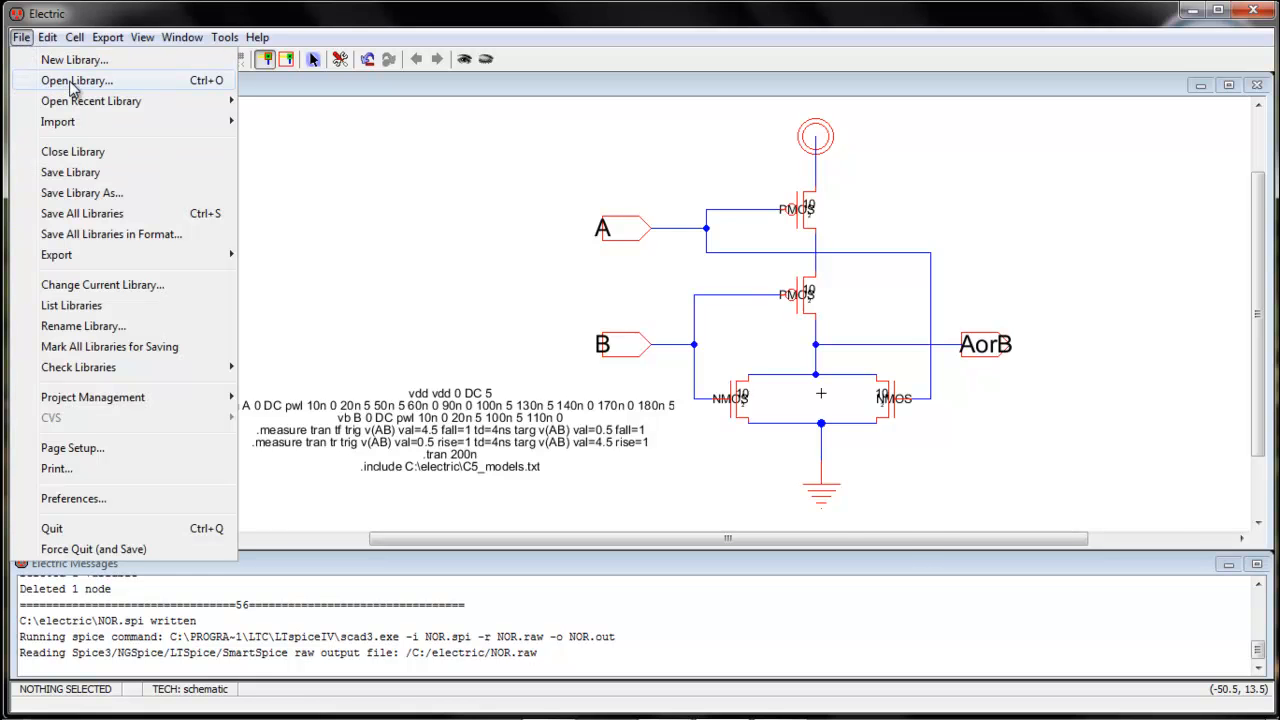
click(74, 82)
click(521, 247)
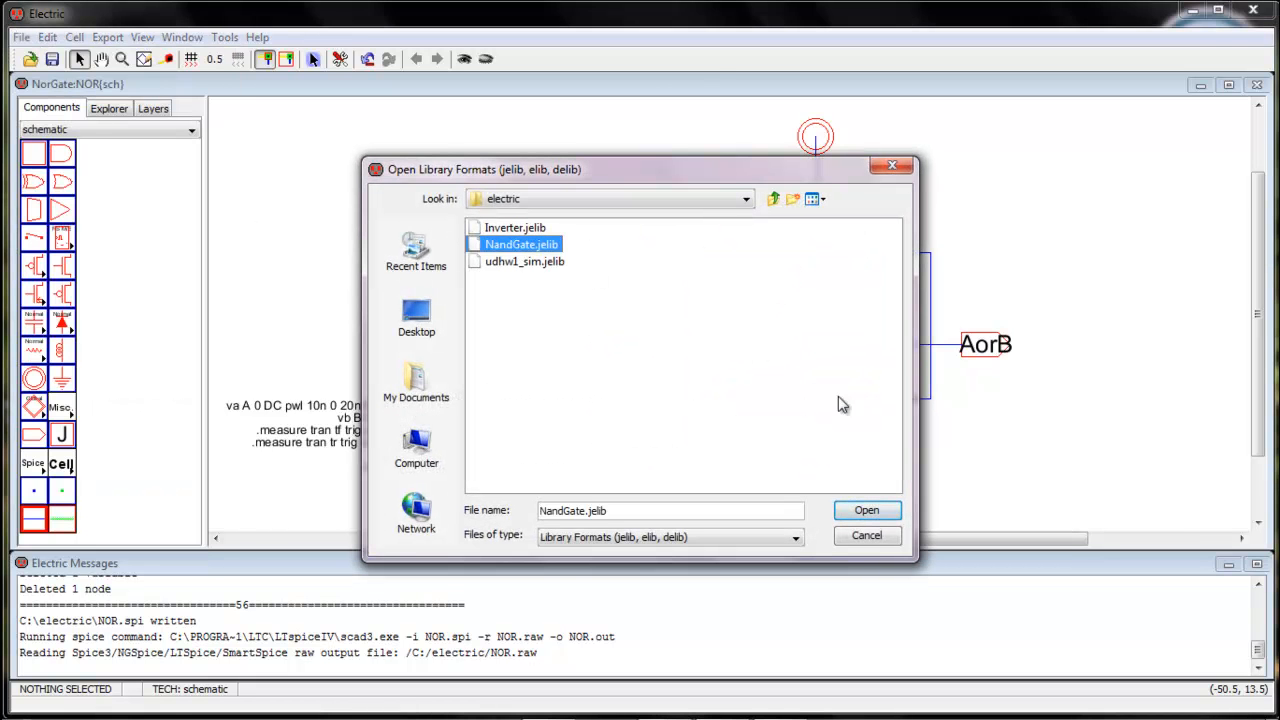
click(899, 511)
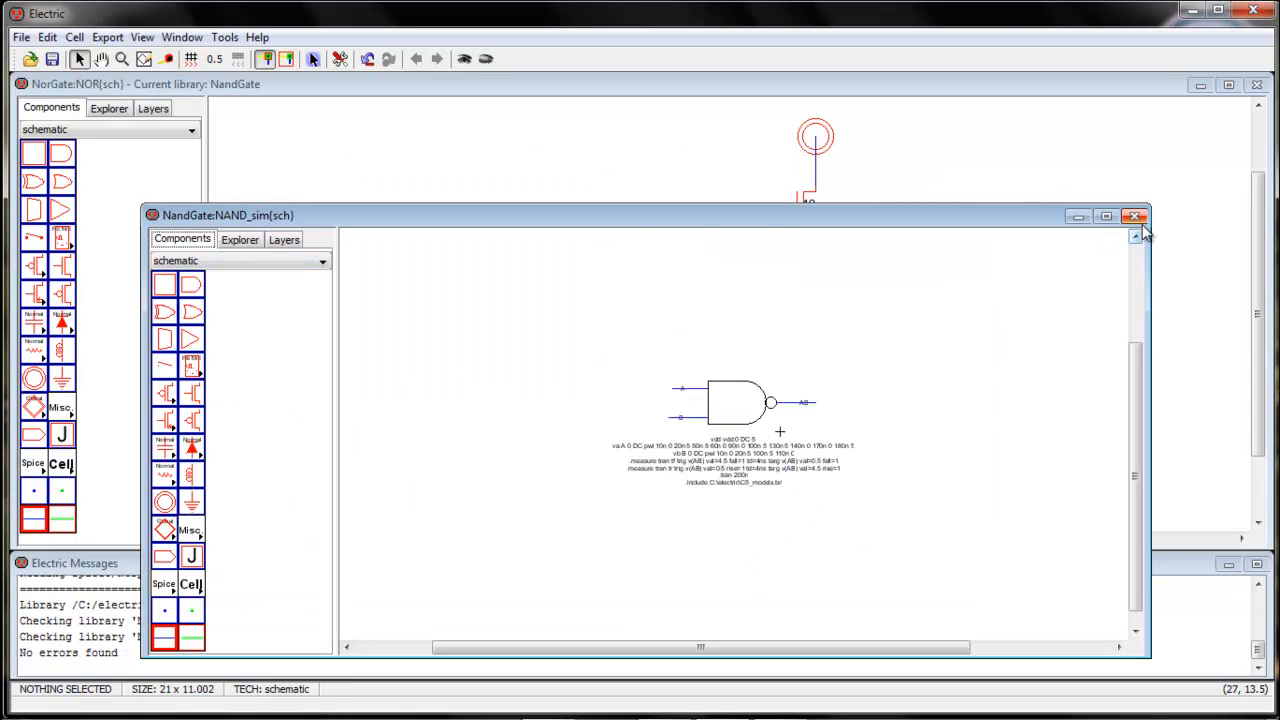
click(1138, 219)
Open the NAND{lay} cell of the NandGate library to examine its layout
click(112, 108)
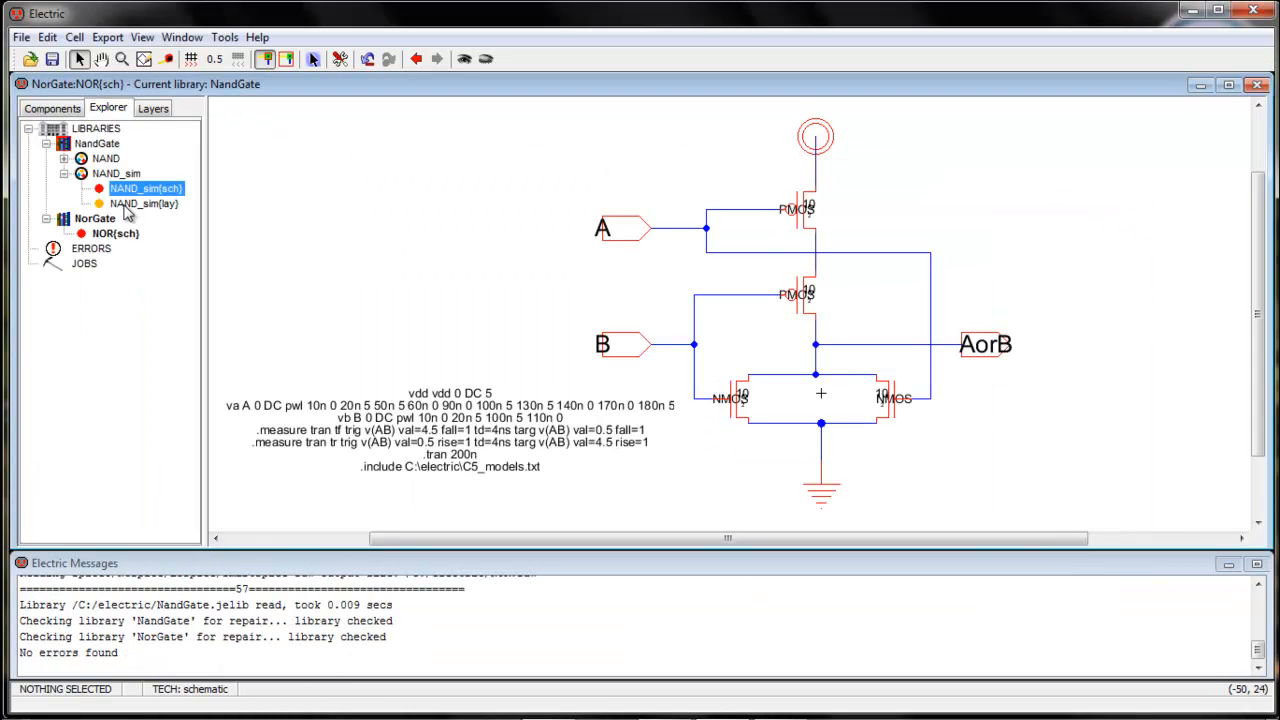
double_click(106, 158)
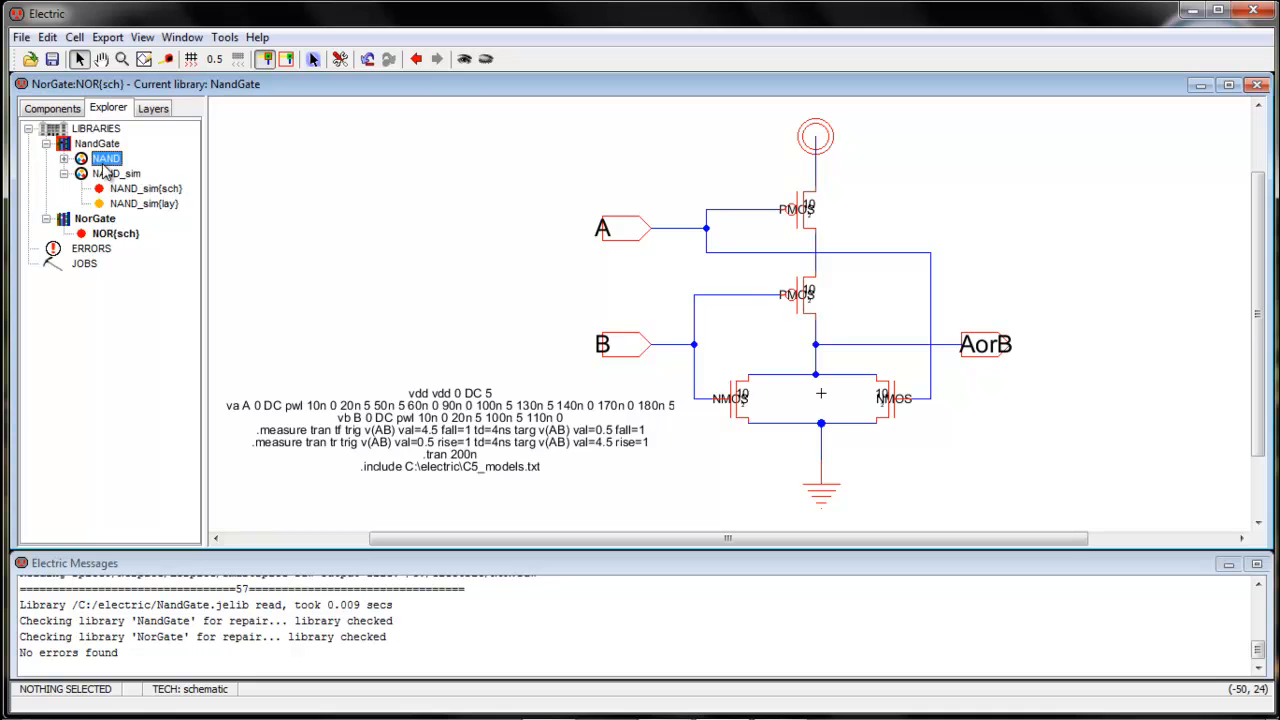
double_click(125, 204)
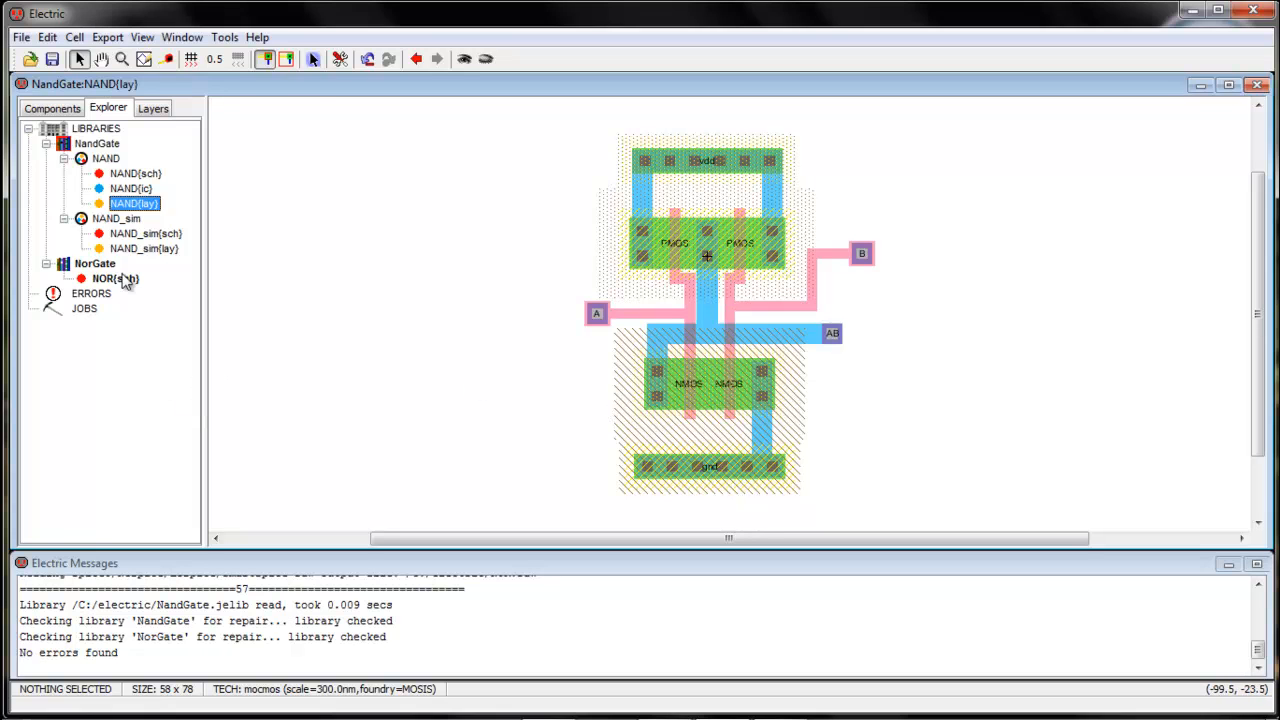
Create a layout cell named NOR in the NorGate library using the mocmos technology
click(120, 279)
click(46, 144)
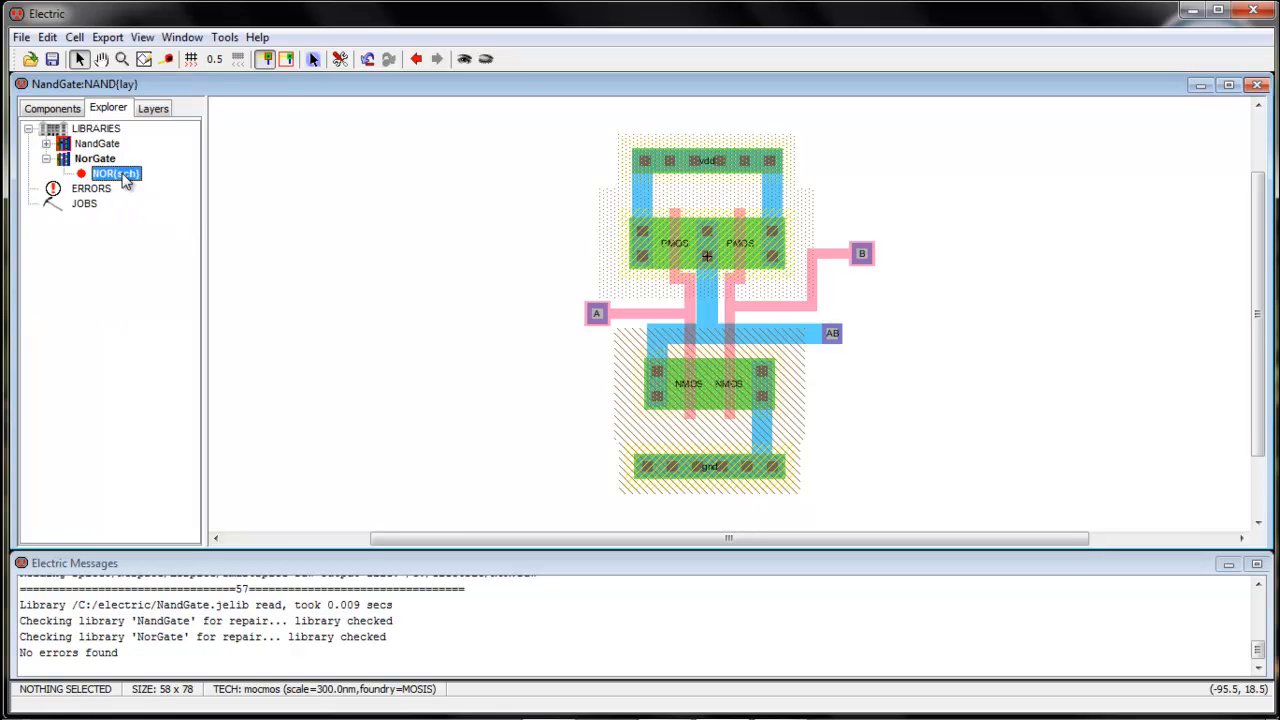
click(74, 37)
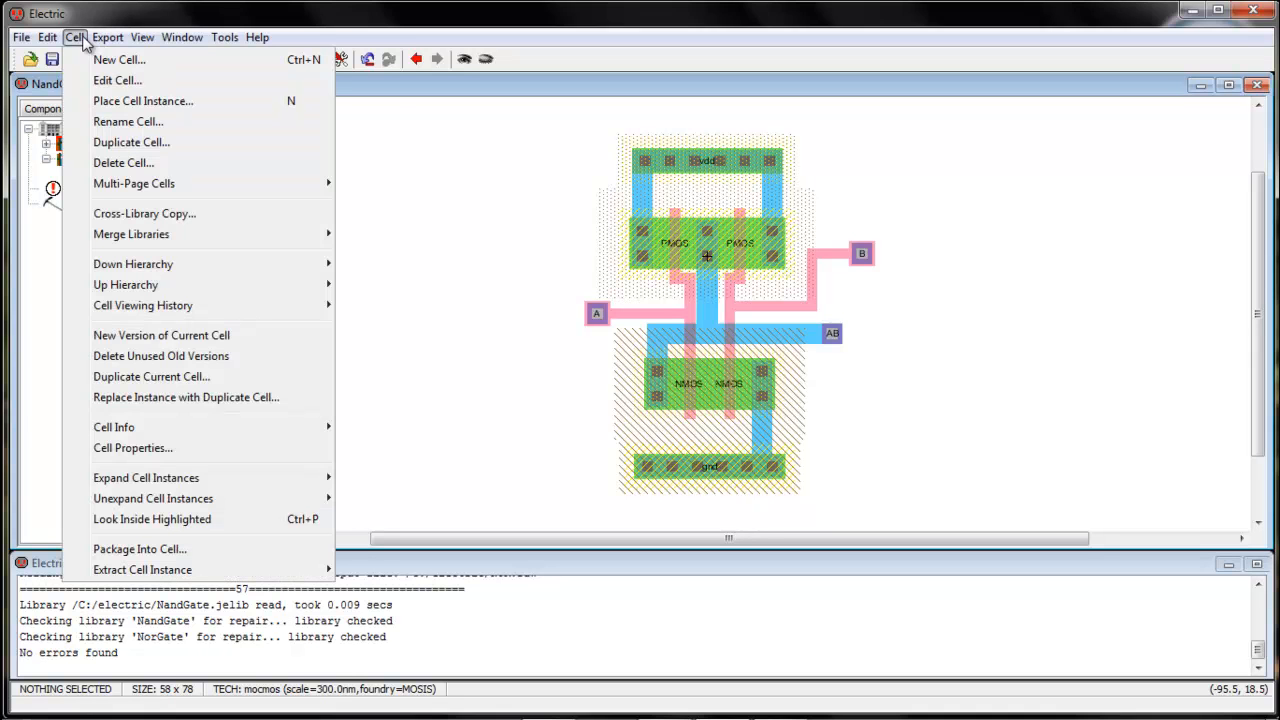
click(114, 62)
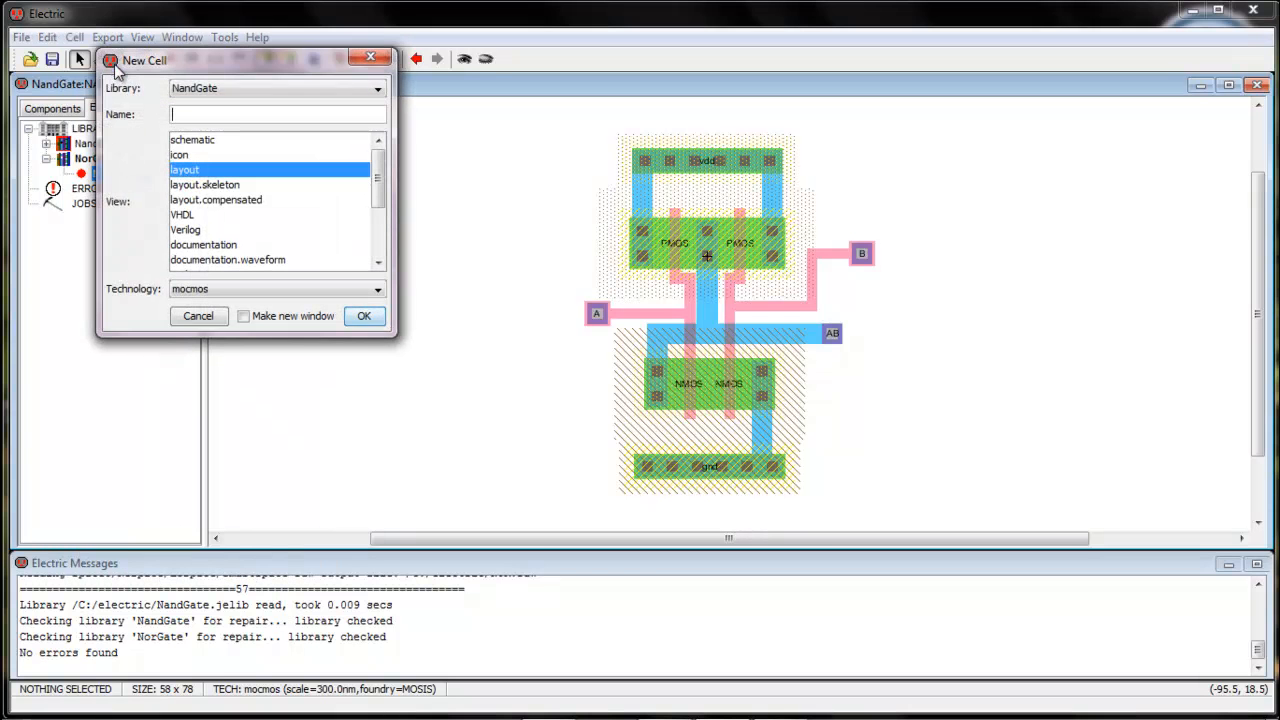
click(378, 91)
click(215, 120)
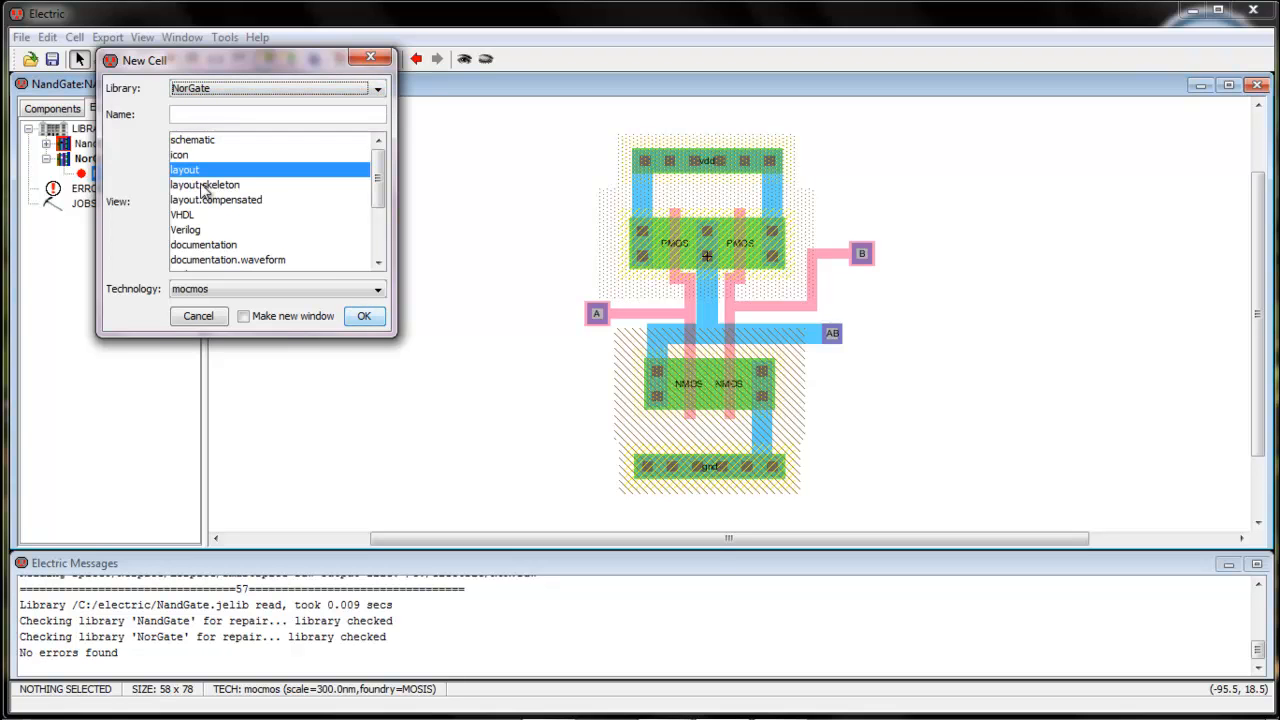
click(201, 116)
drag(207, 60, 339, 82)
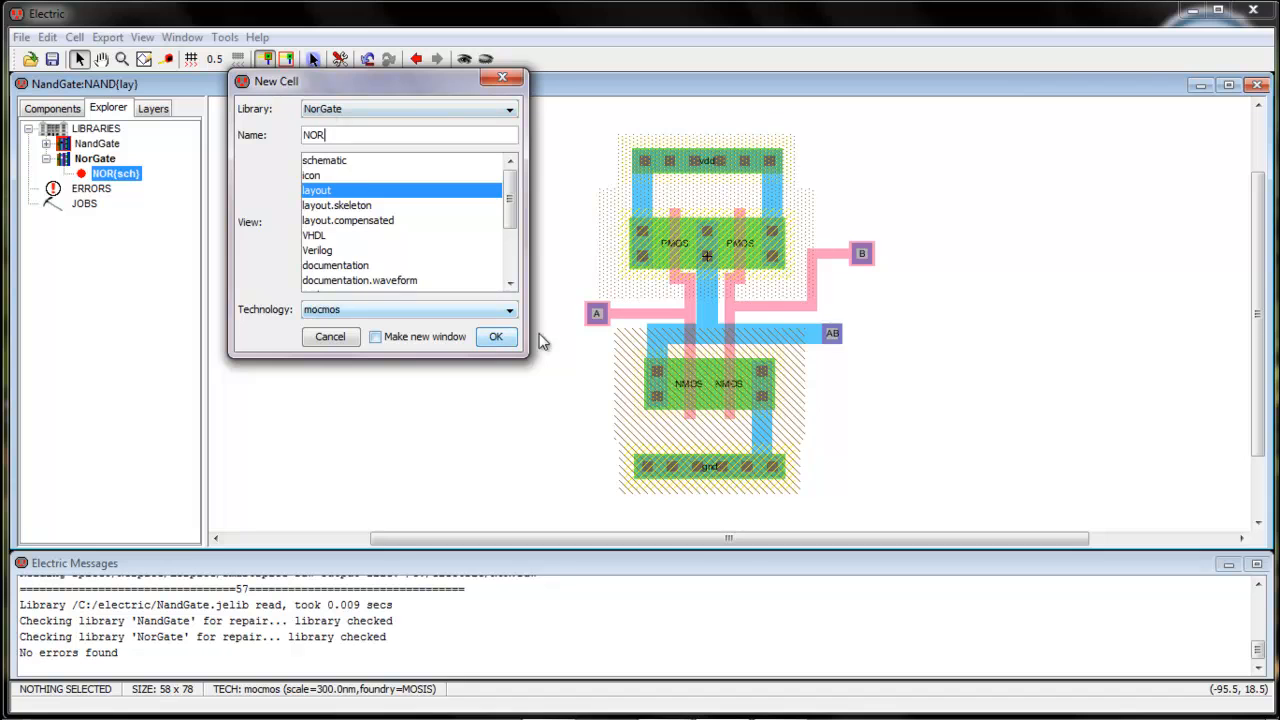
click(494, 337)
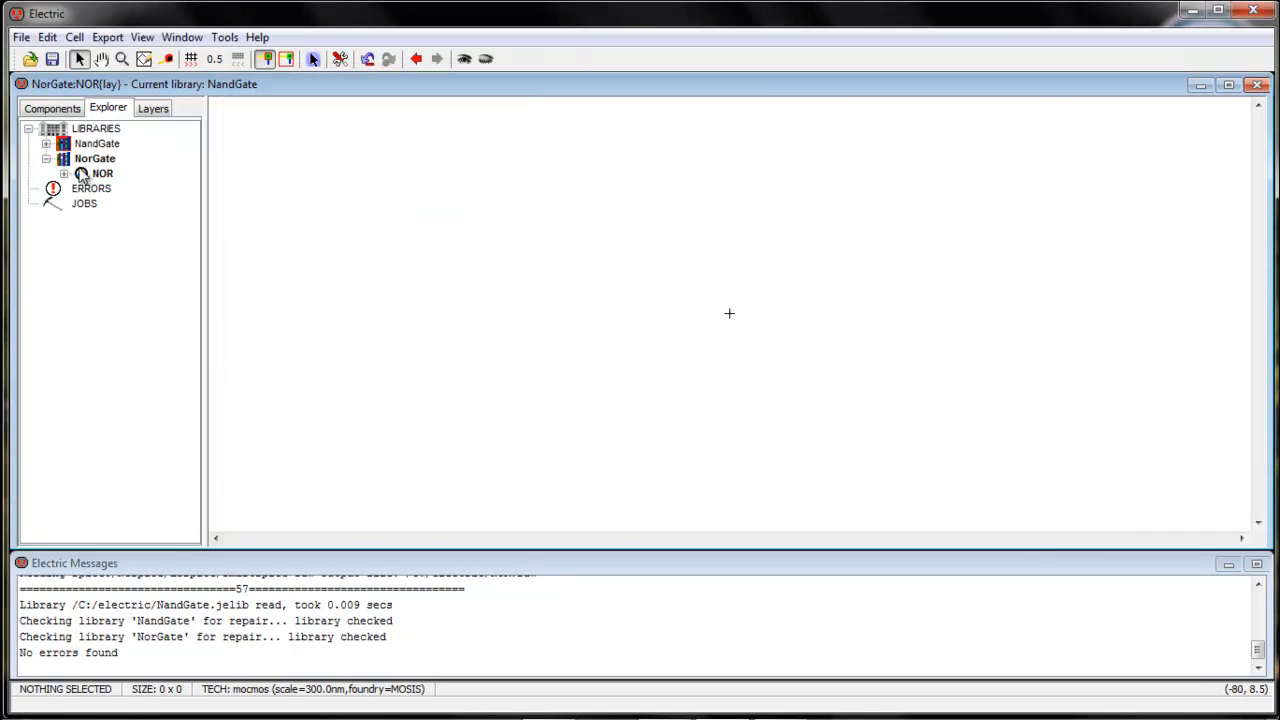
Place a pMOS transistor in the NOR layout and an nMOS transistor aligned directly below it
click(63, 174)
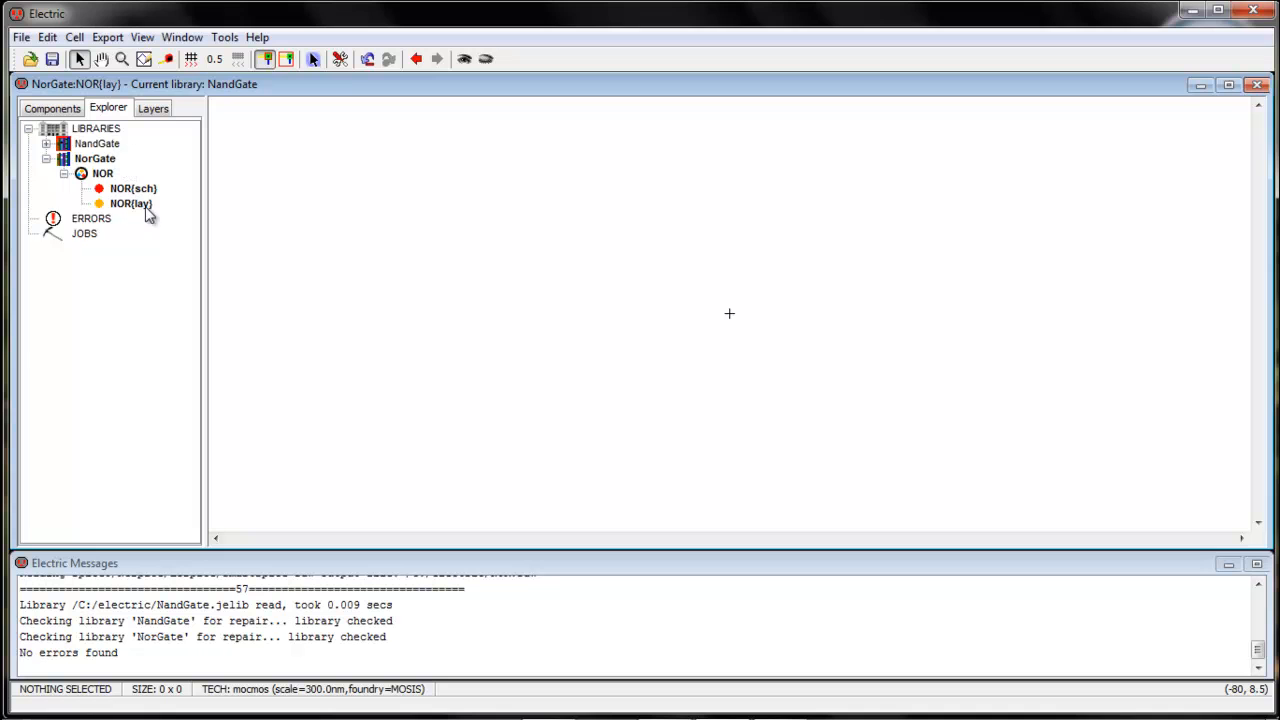
click(62, 110)
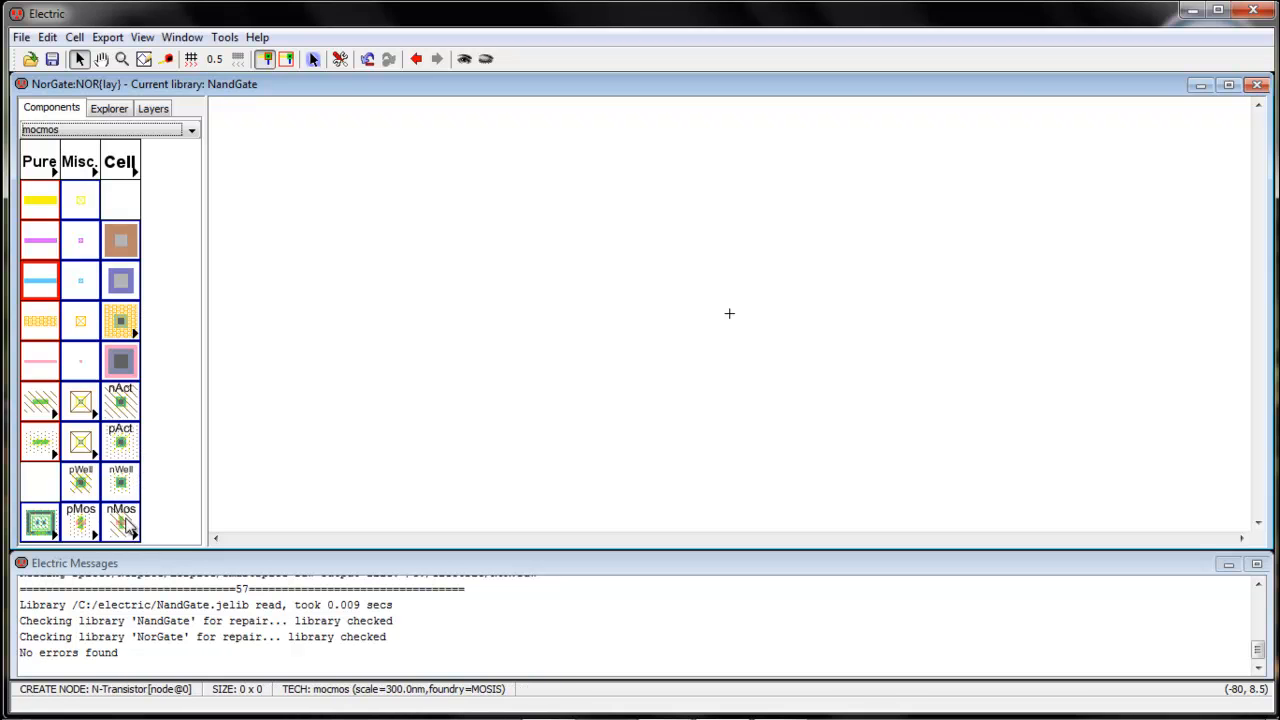
click(76, 528)
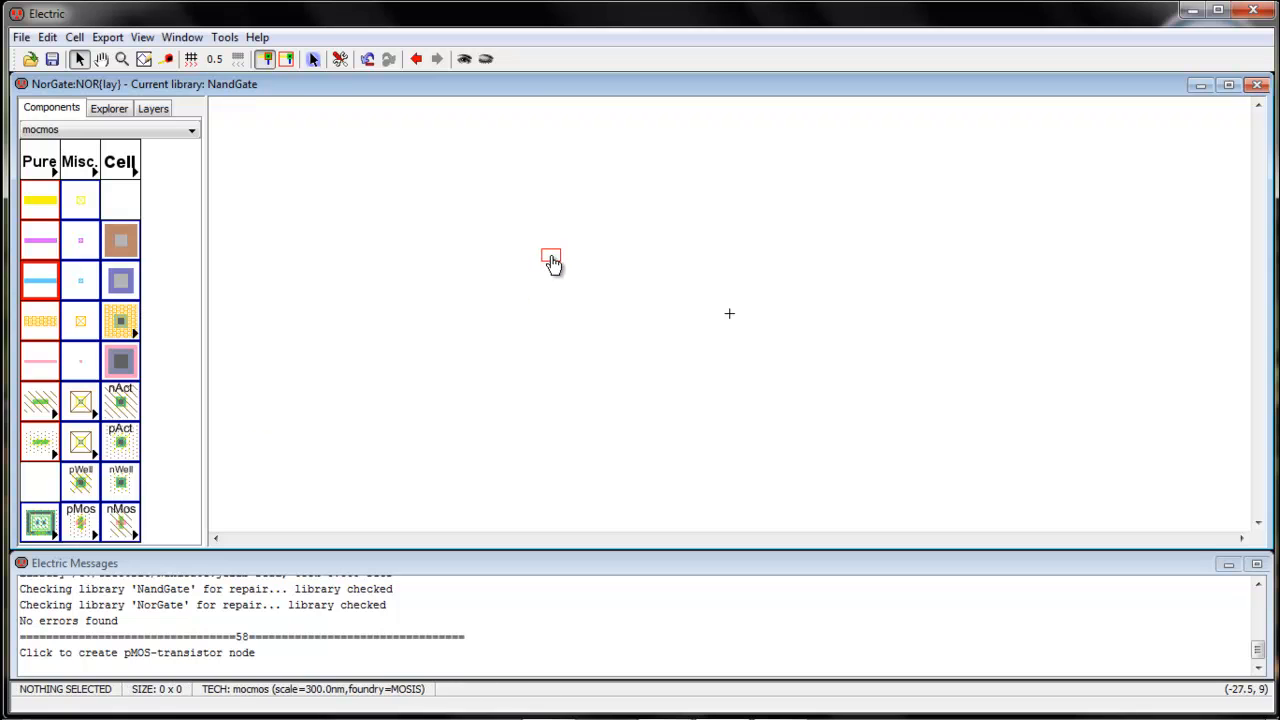
click(551, 258)
click(121, 525)
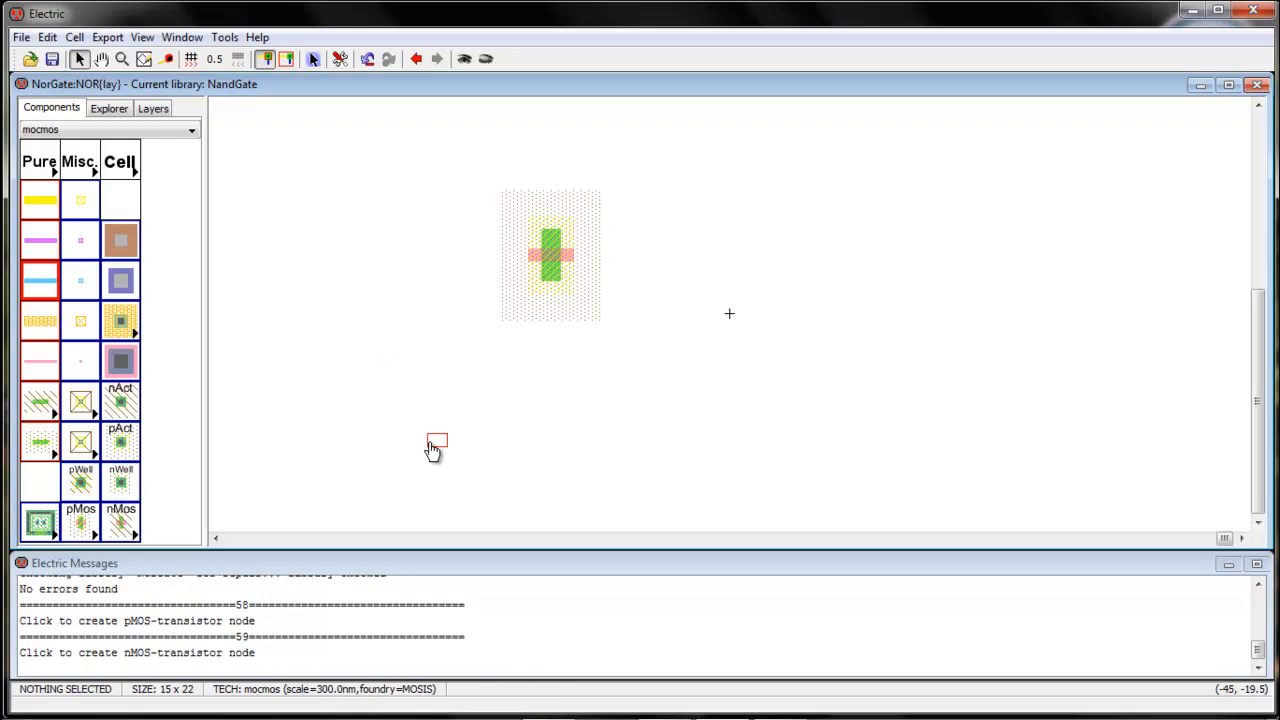
click(561, 434)
drag(561, 434, 551, 430)
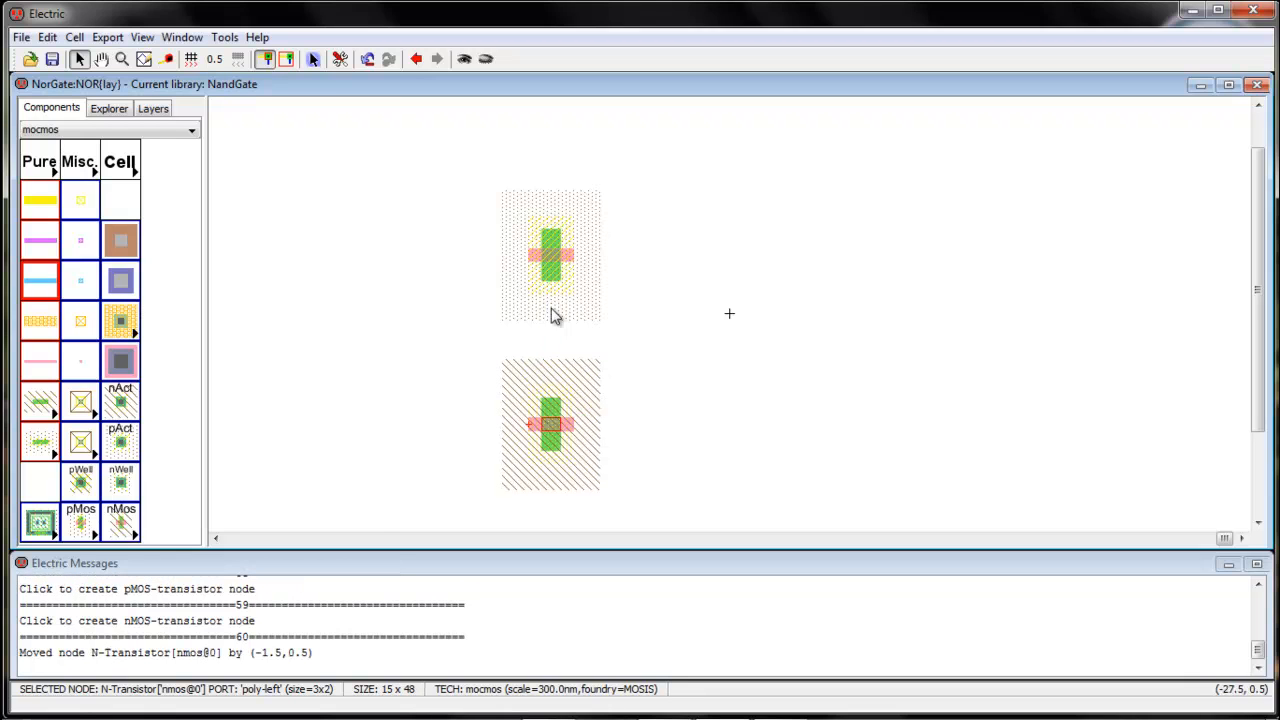
Rotate the pMOS and nMOS transistors 90 degrees clockwise
click(548, 255)
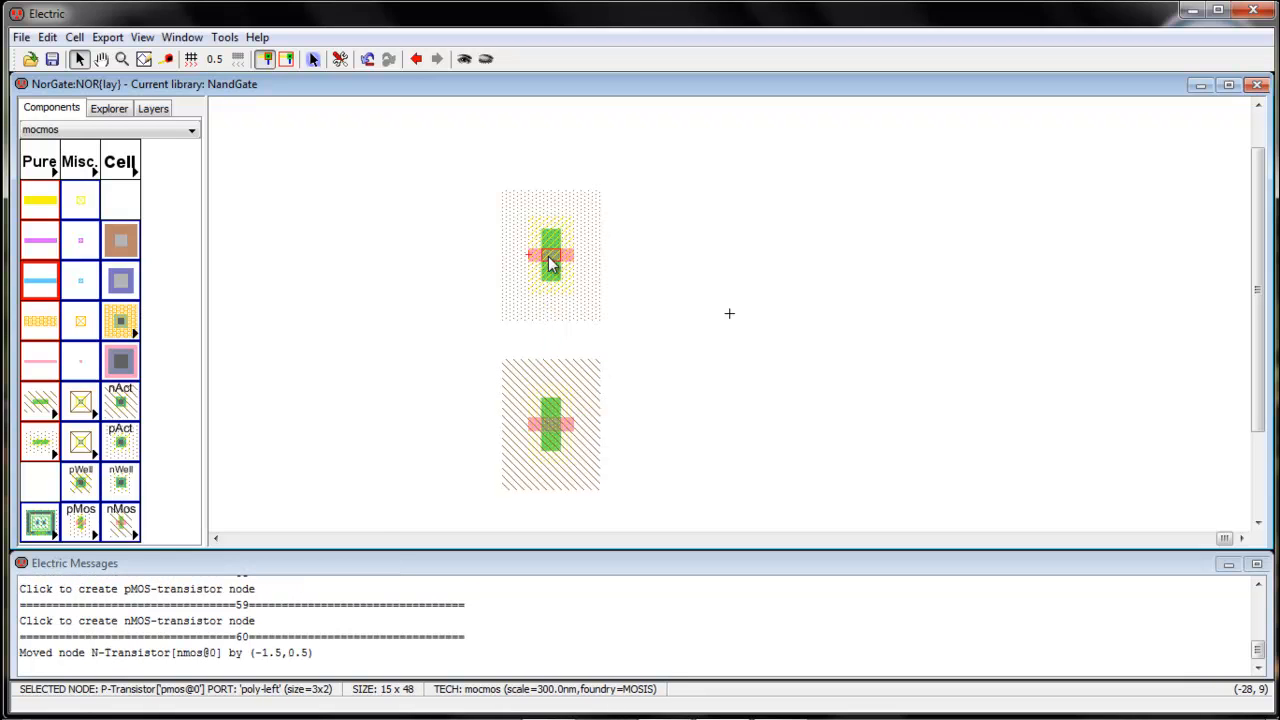
click(47, 37)
mouse_move(220, 246)
click(261, 250)
click(545, 424)
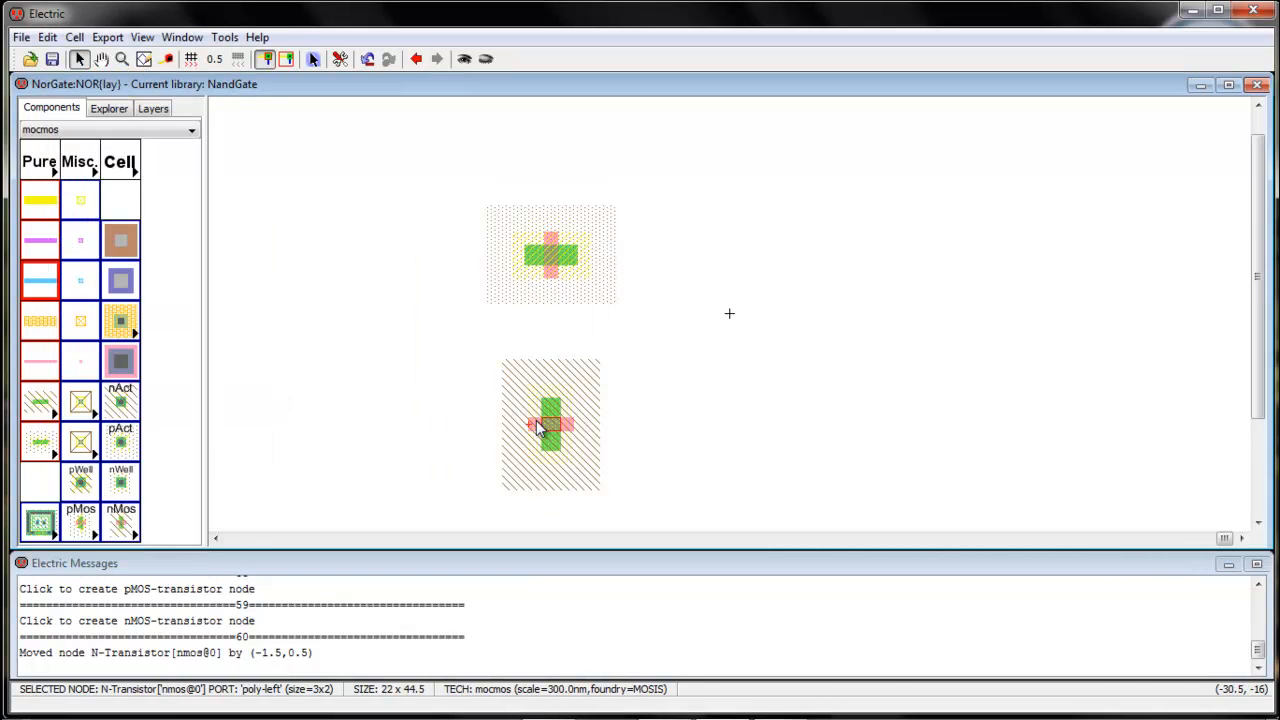
click(50, 38)
mouse_move(189, 245)
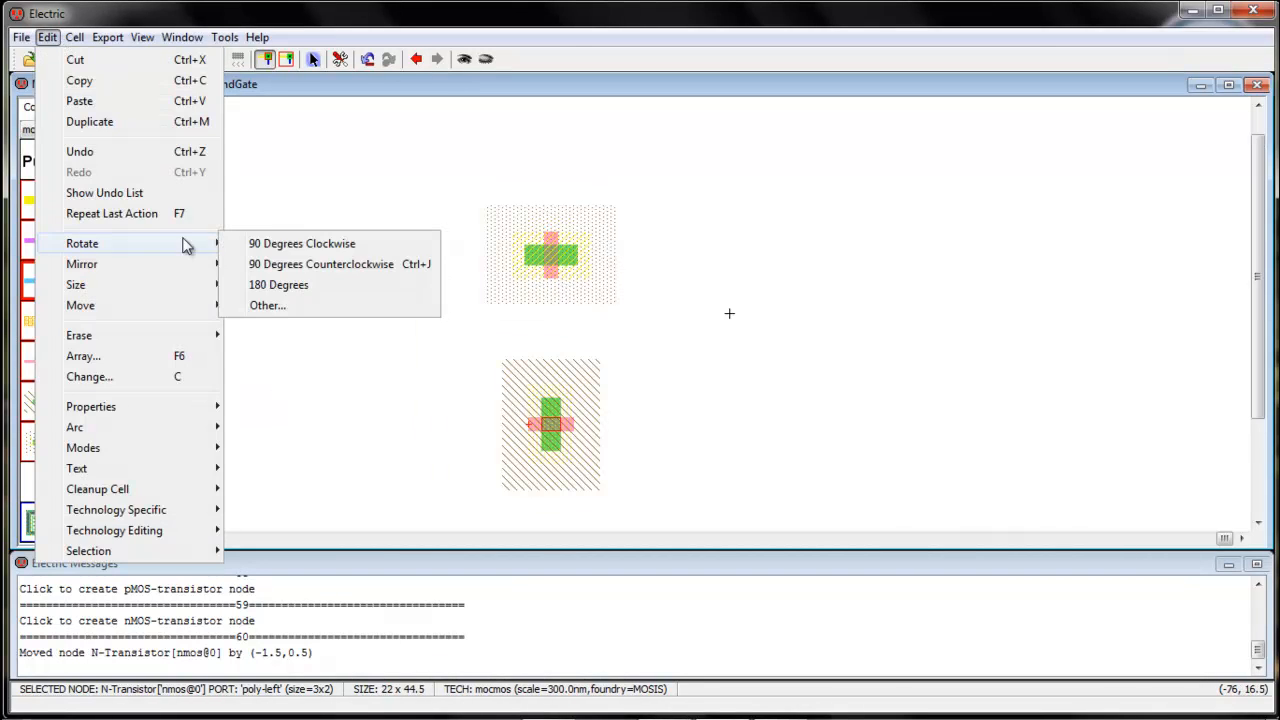
click(284, 246)
click(460, 302)
Duplicate the pMOS transistor and place the copy to the right of the original
click(551, 262)
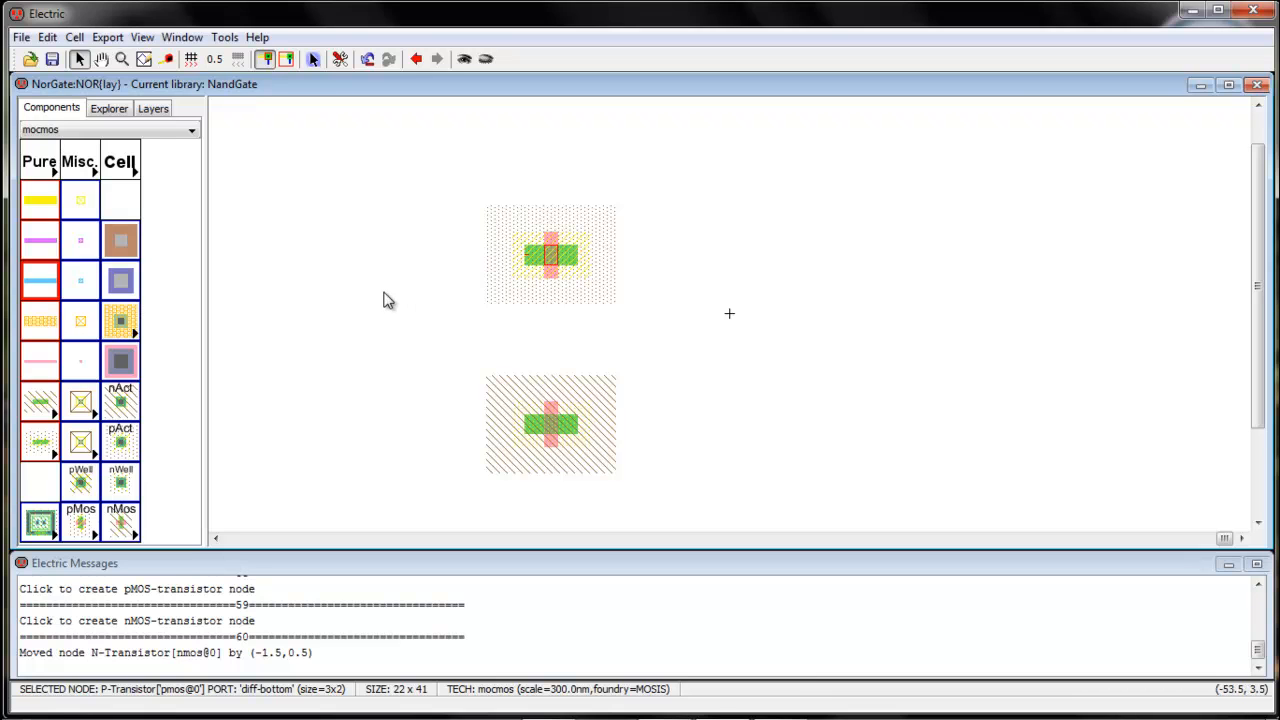
click(491, 314)
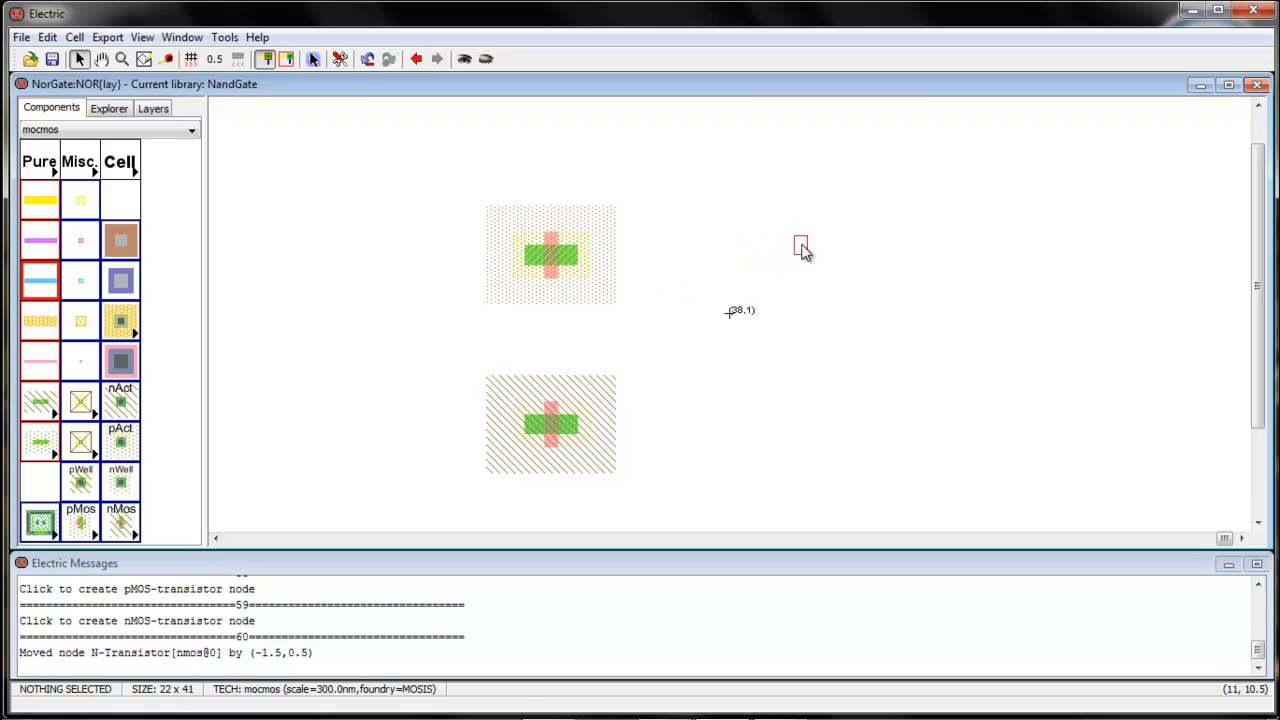
click(758, 252)
click(729, 354)
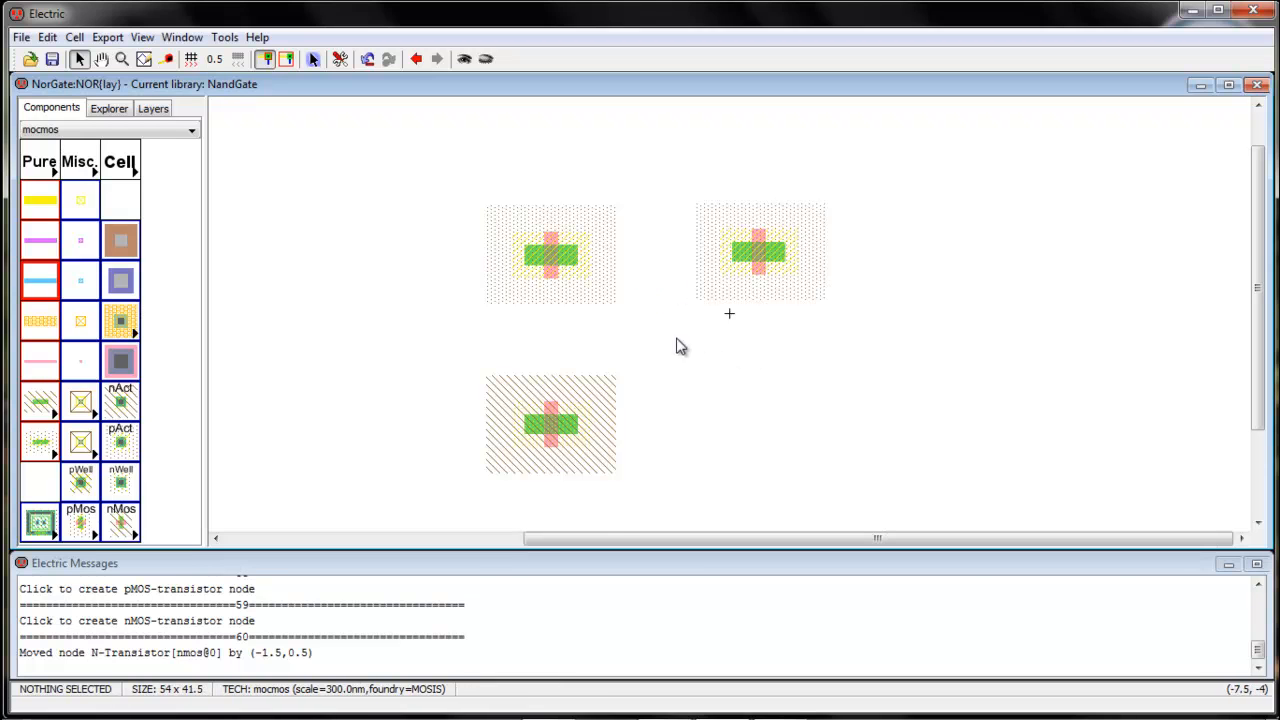
Duplicate the nMOS transistor and place the copy to its right, below the second pMOS transistor
click(556, 424)
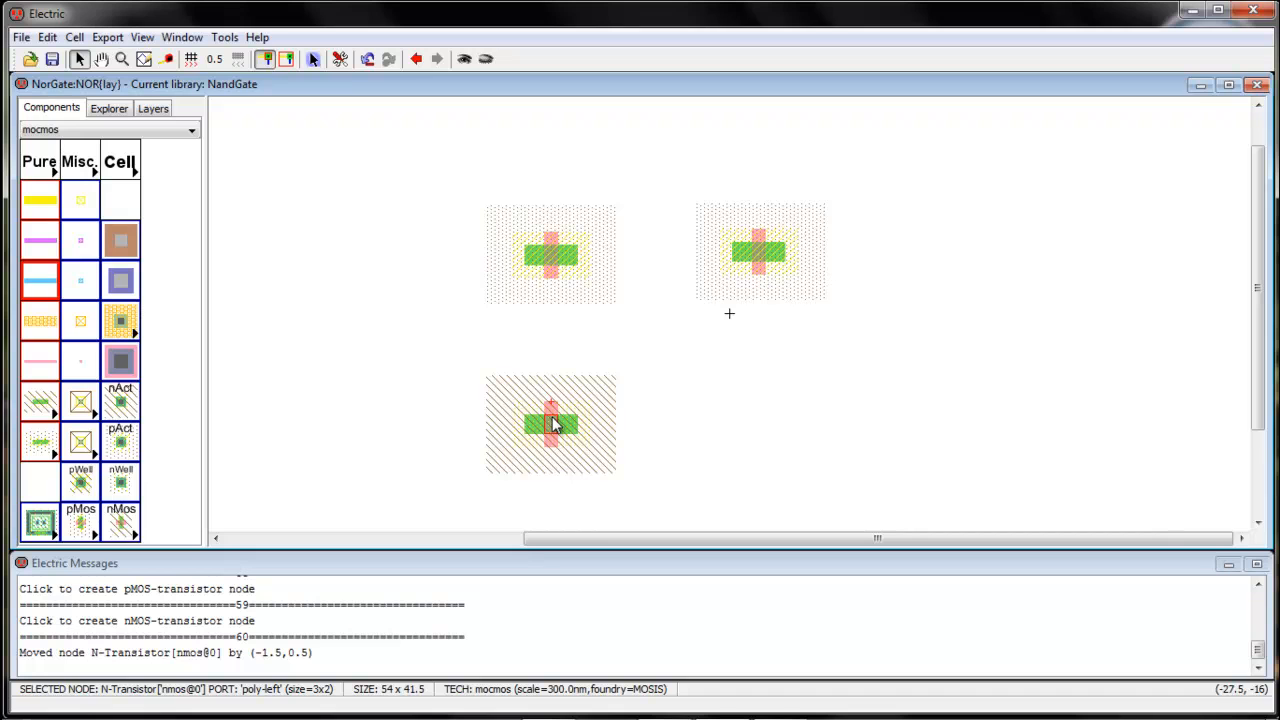
click(349, 379)
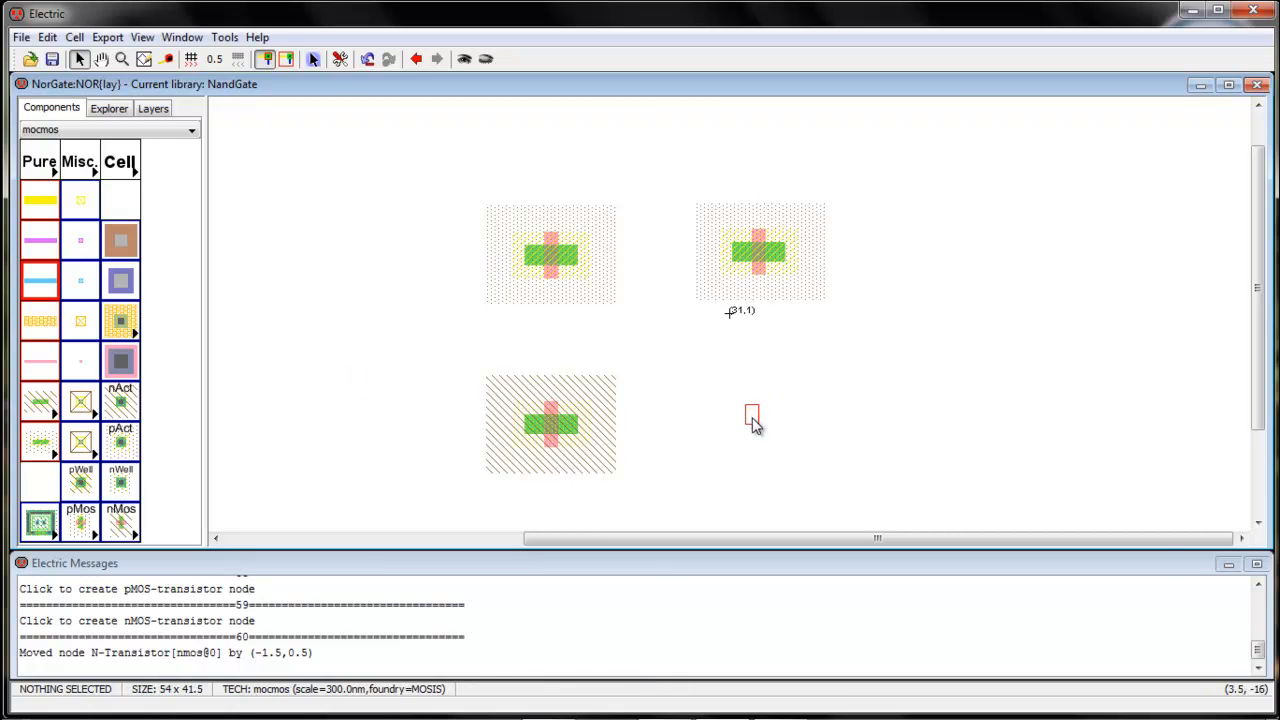
click(752, 424)
click(440, 332)
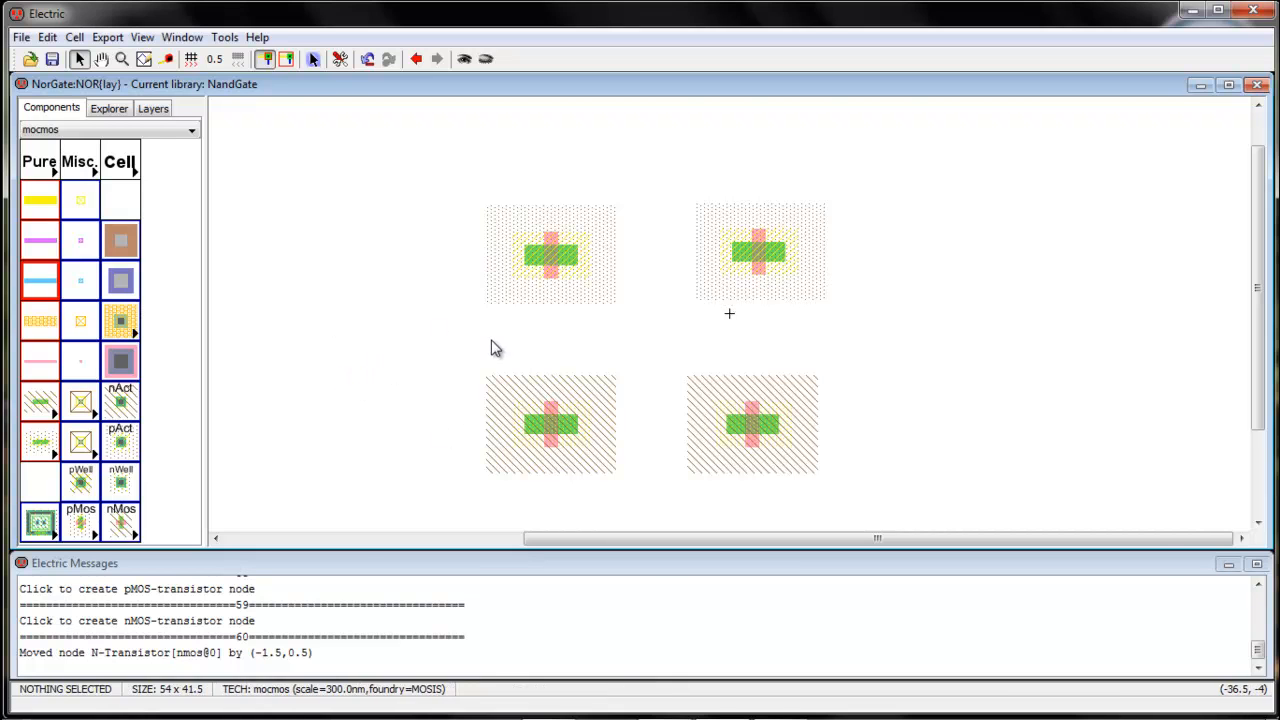
Spread the four transistors farther apart, keeping each pMOS roughly above its matching nMOS
drag(770, 250, 781, 247)
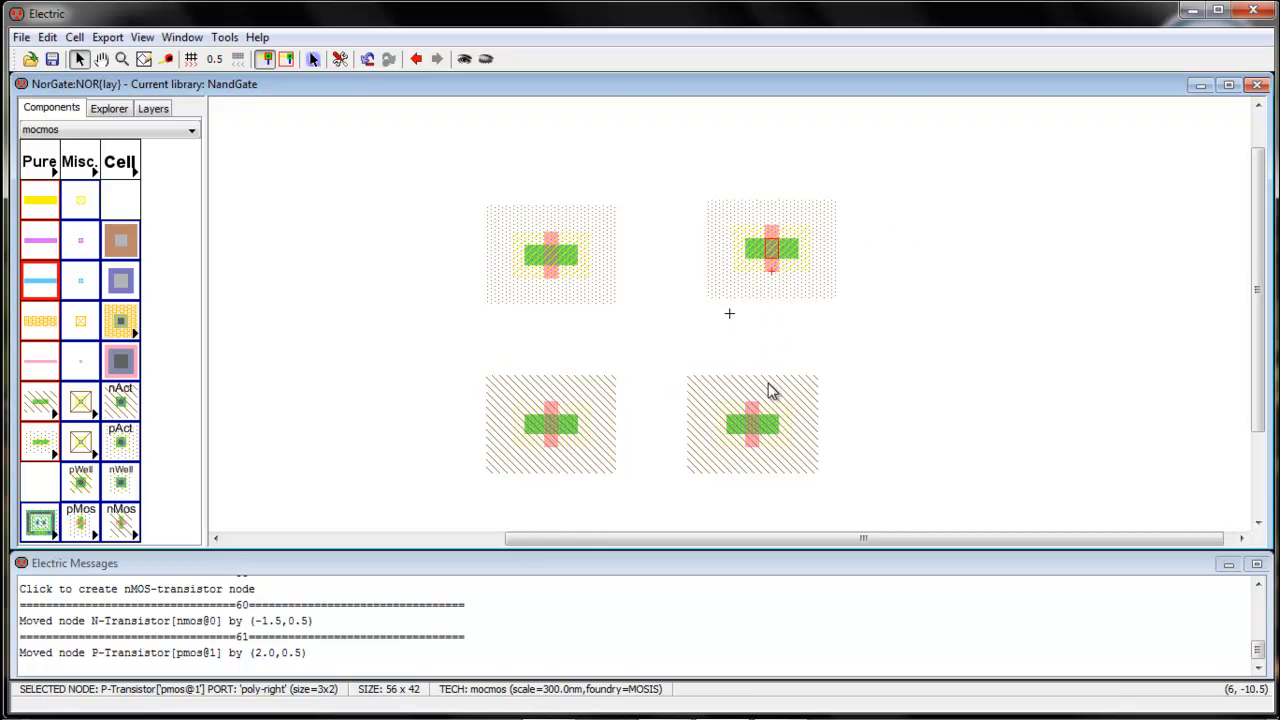
drag(755, 437, 795, 447)
drag(553, 430, 549, 443)
drag(552, 270, 551, 251)
drag(760, 254, 794, 246)
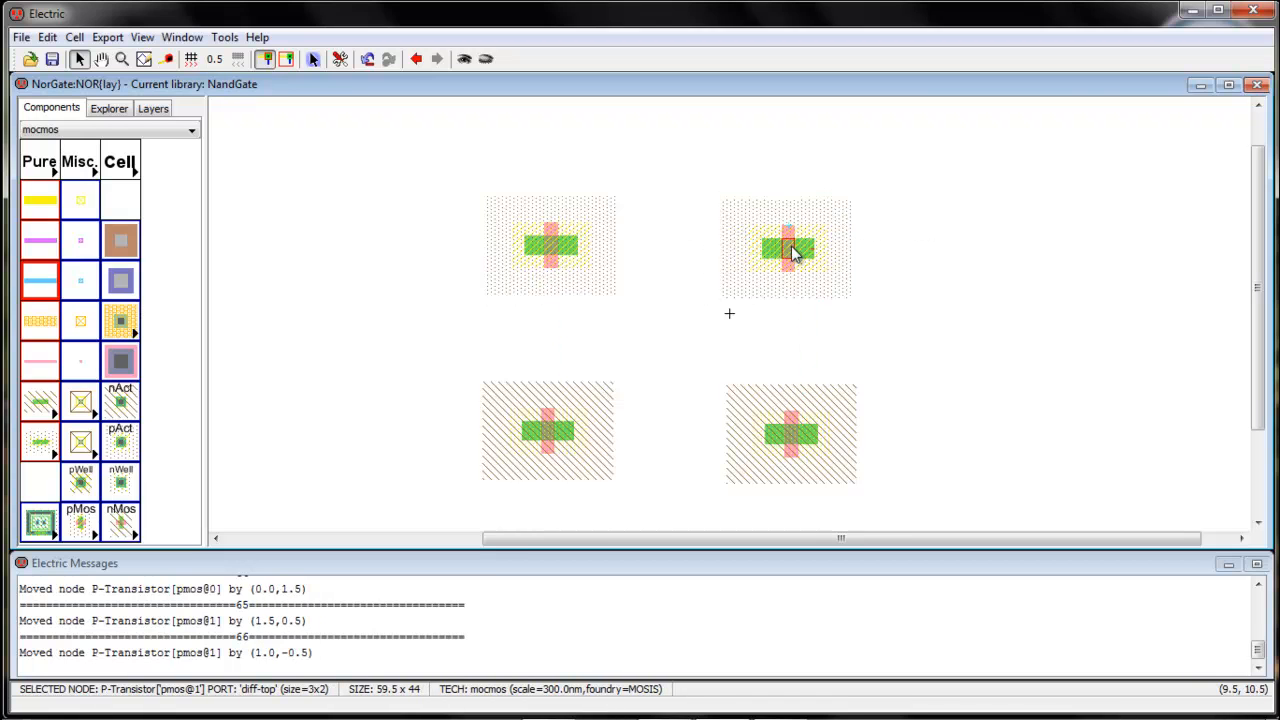
Examine the transistor connections in the NOR schematic of the NorGate library, and return to the NOR layout
click(111, 114)
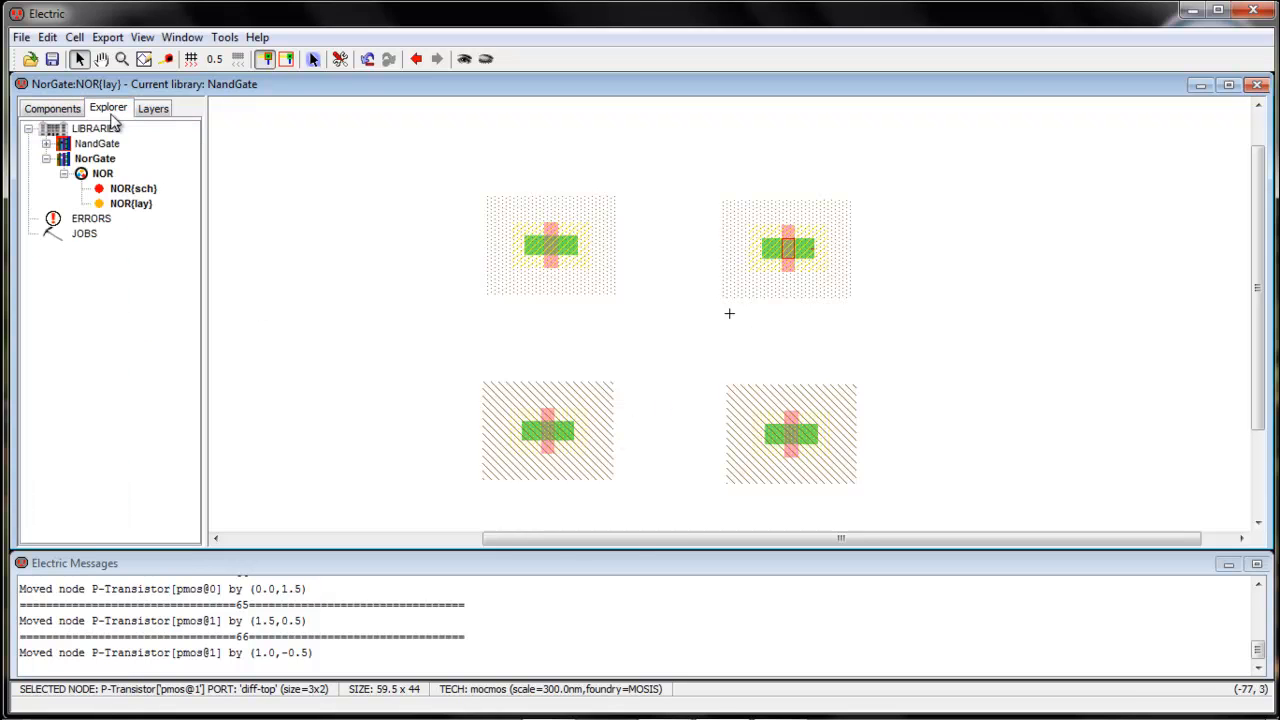
double_click(114, 193)
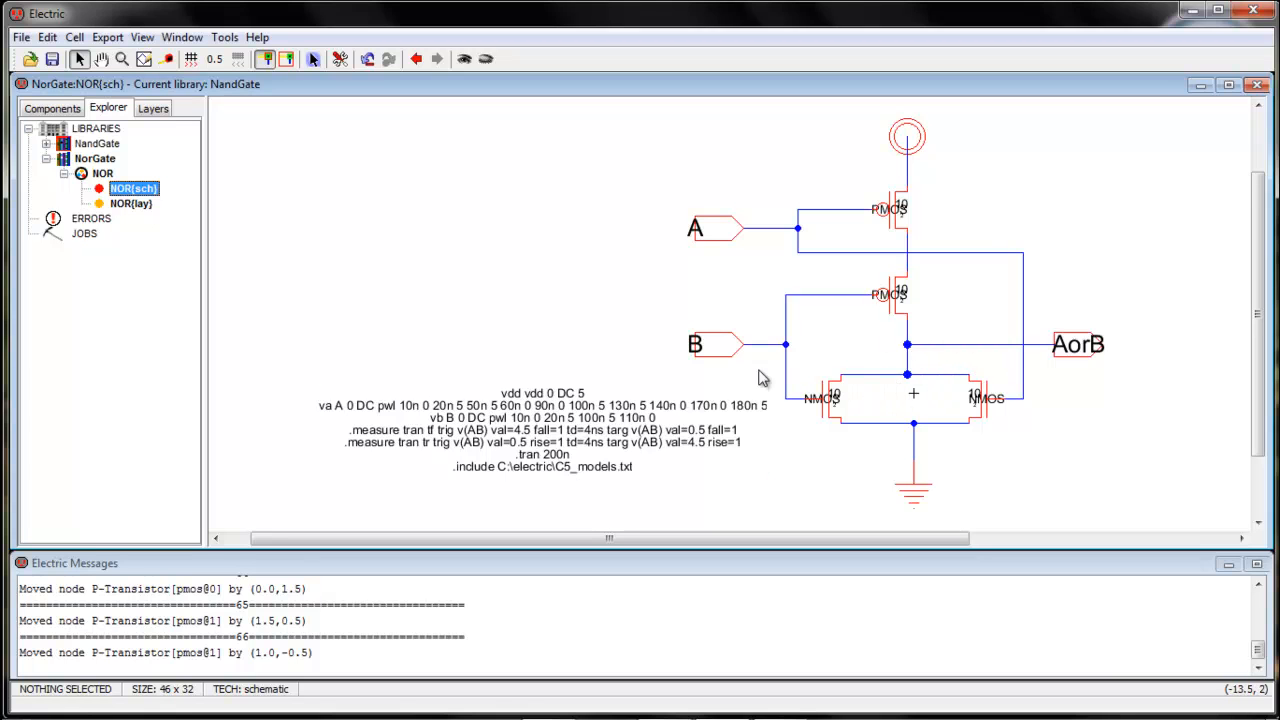
click(150, 204)
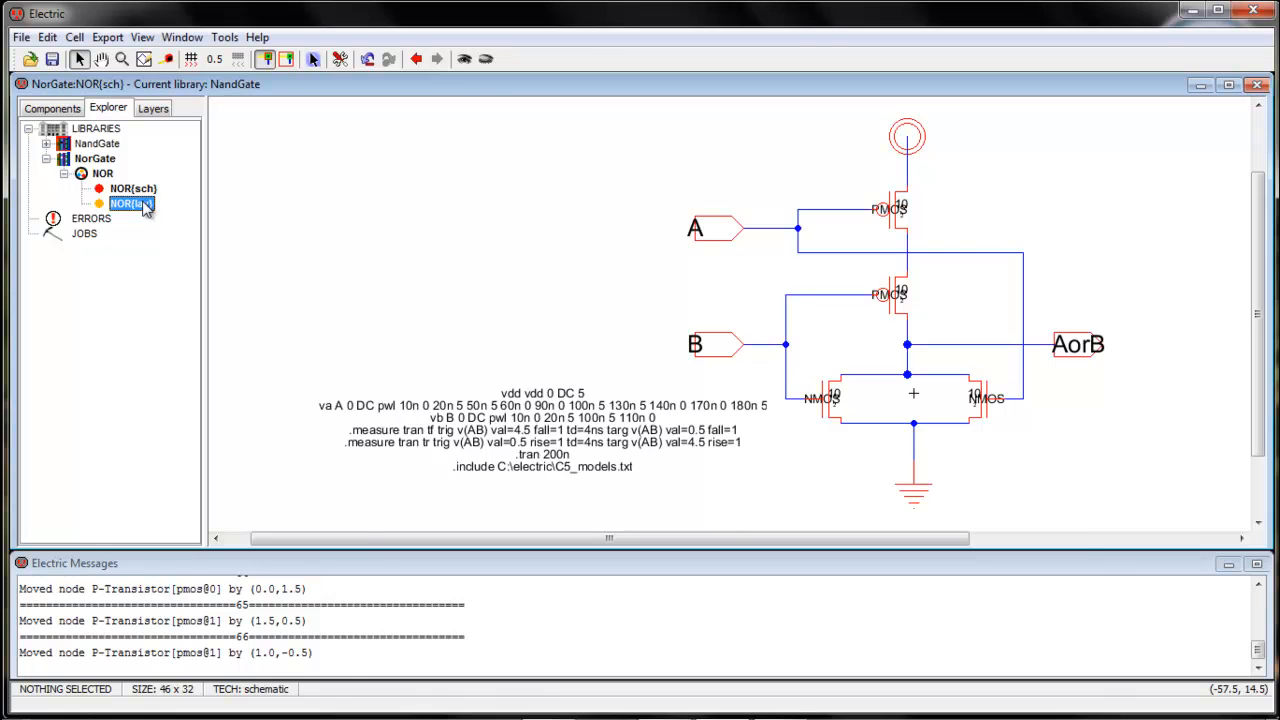
double_click(147, 205)
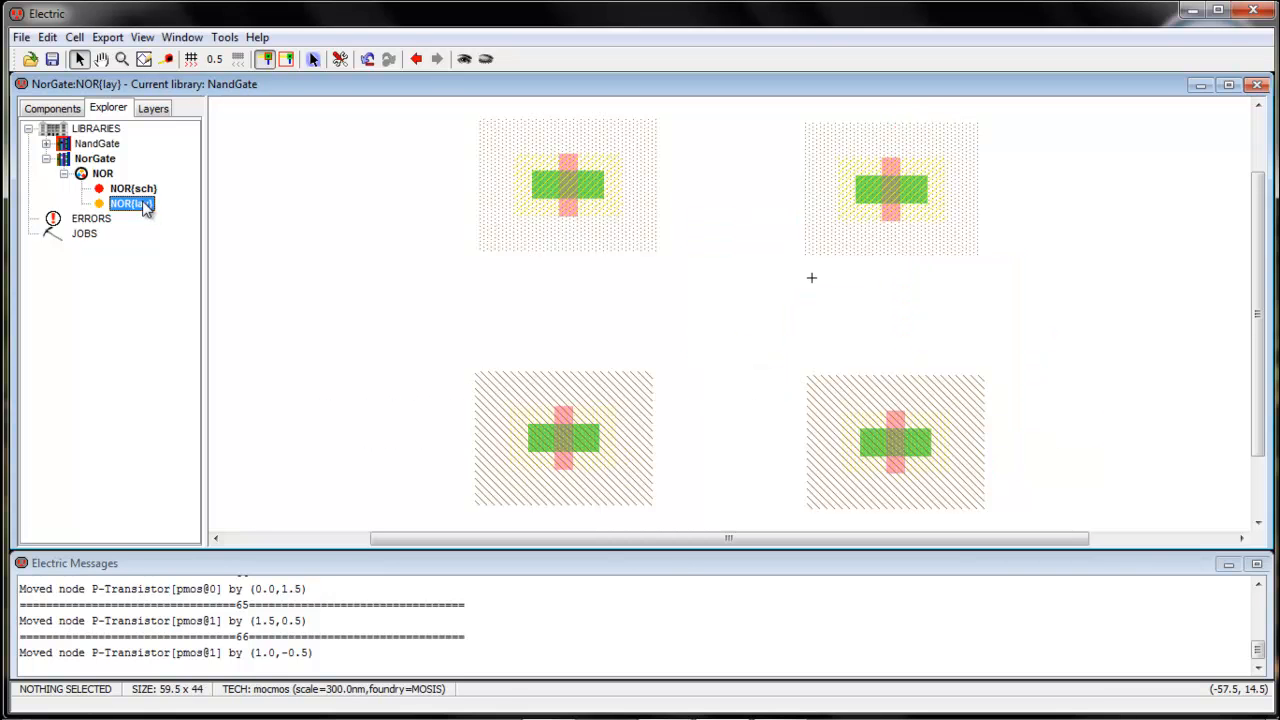
Place an nAct contact to the left of the left nMOS transistor, level with it
click(50, 108)
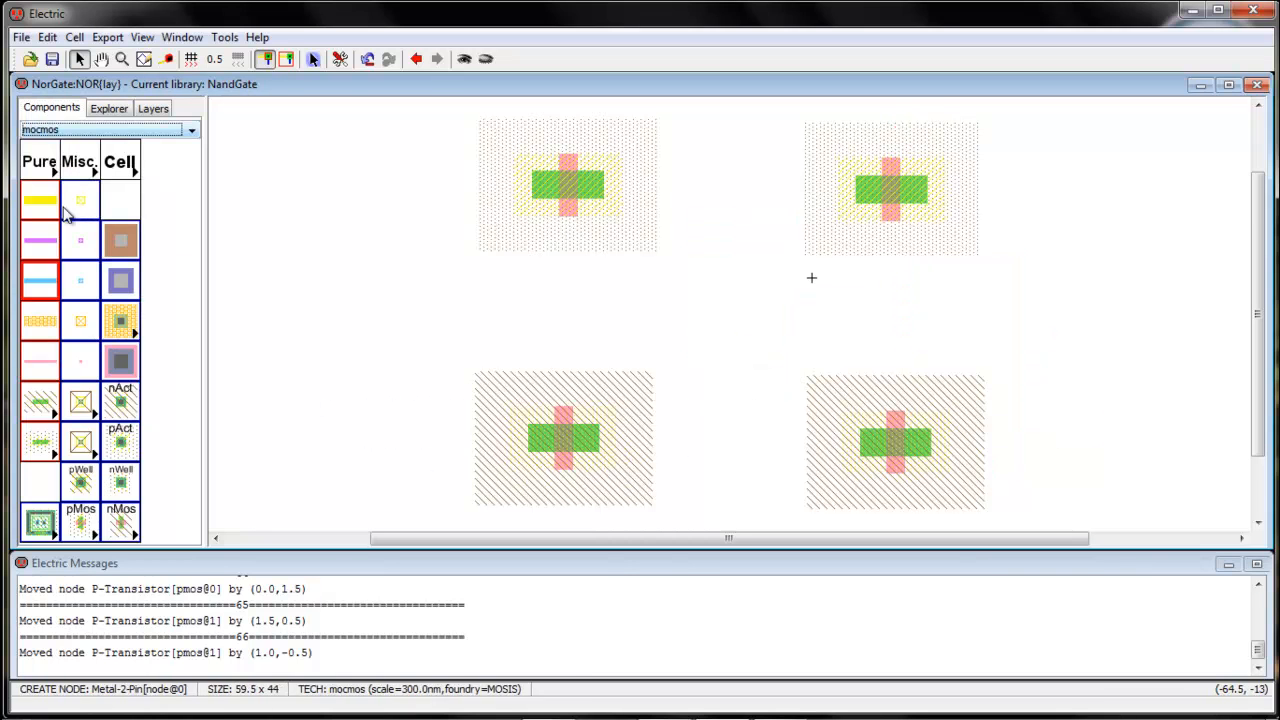
click(122, 403)
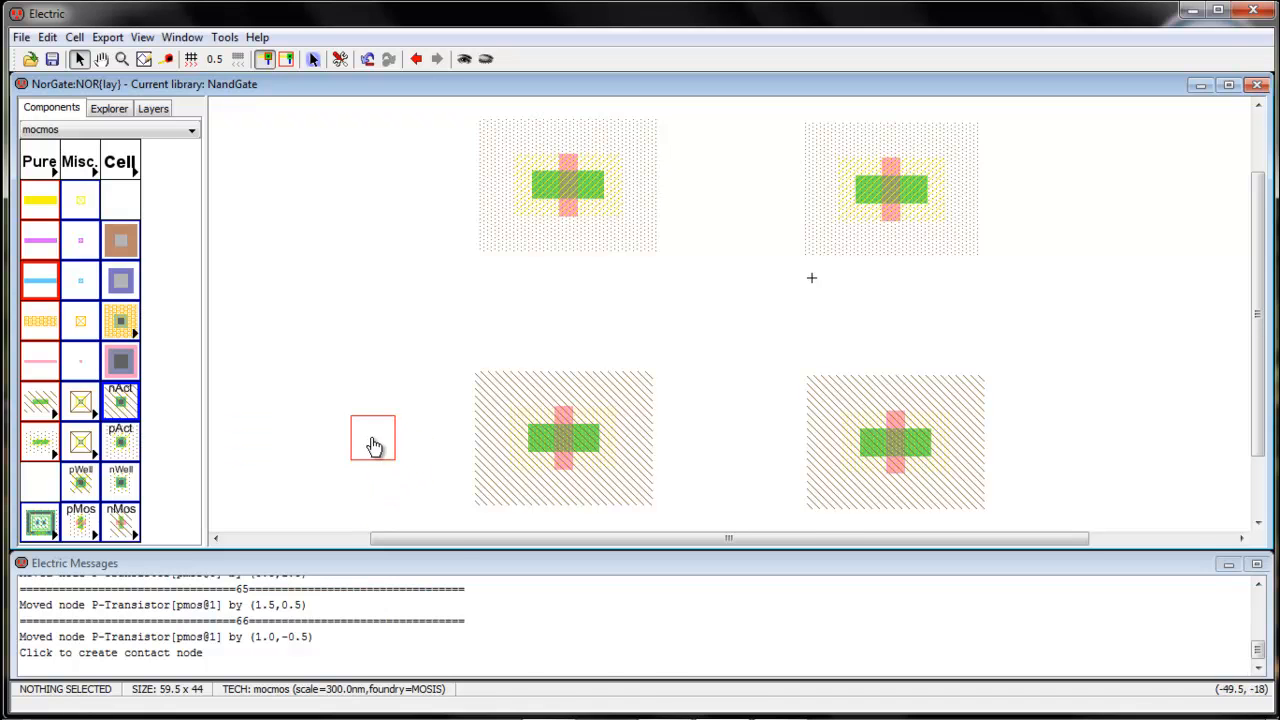
click(373, 445)
drag(374, 445, 381, 445)
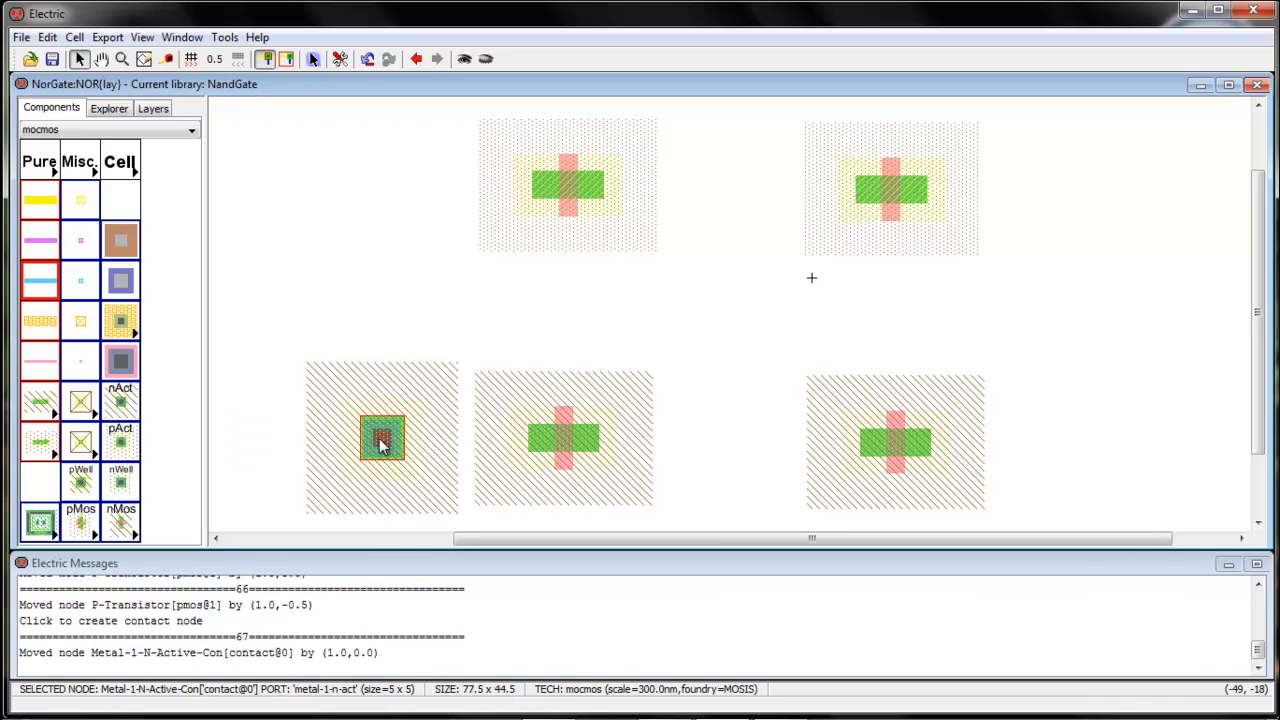
Place a second nAct contact between the two nMOS transistors, level with the first contact
click(124, 414)
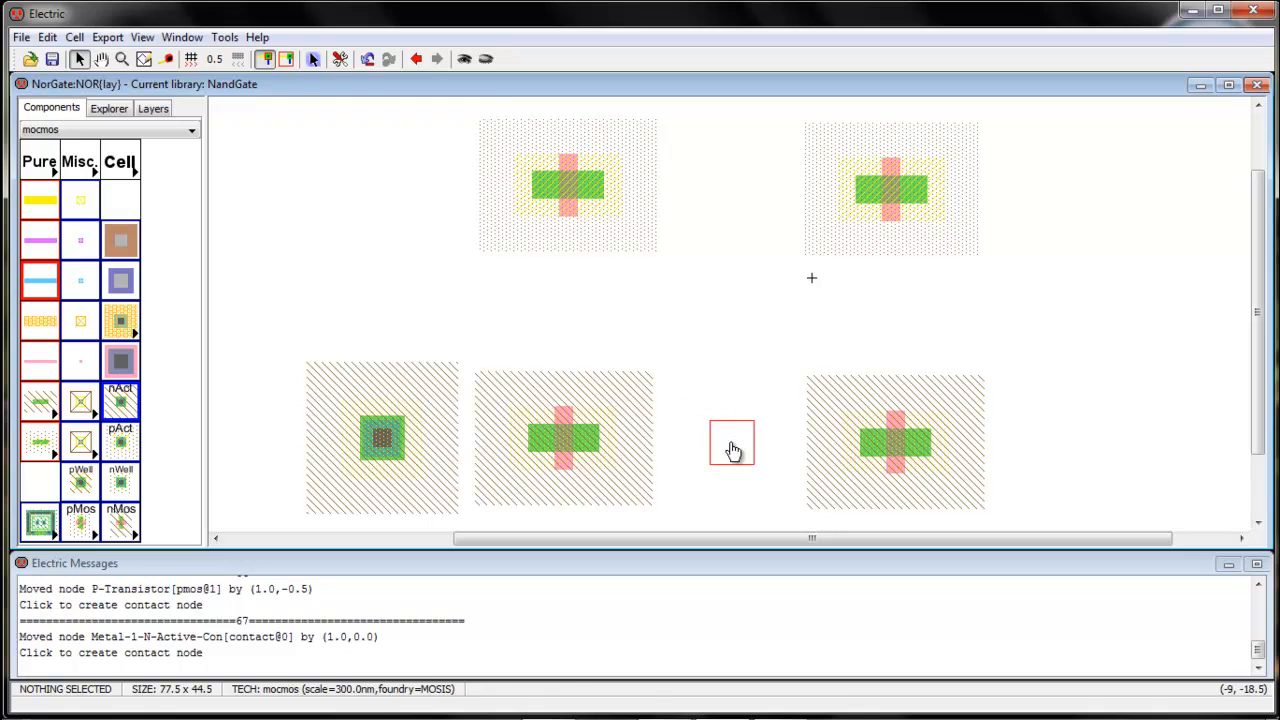
click(731, 443)
double_click(729, 444)
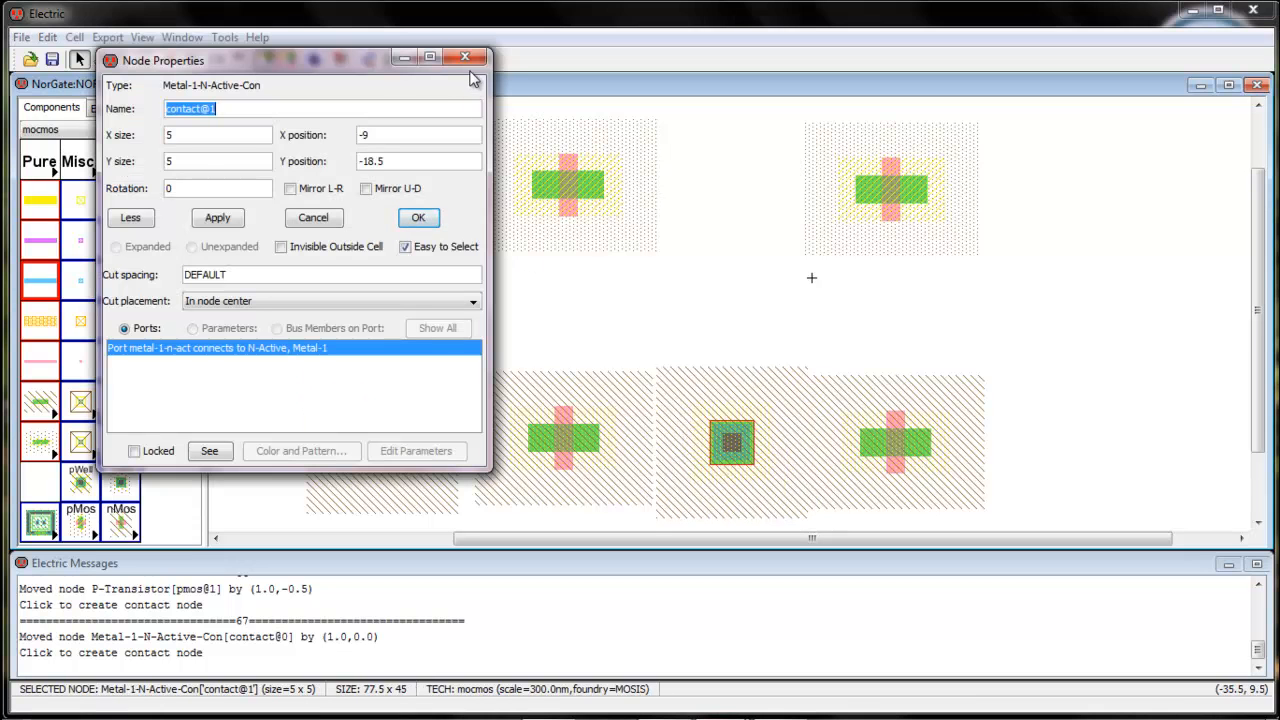
click(465, 56)
drag(726, 440, 706, 437)
Place a third nAct contact to the right of the right nMOS transistor and fine-tune the middle contact's position
click(121, 402)
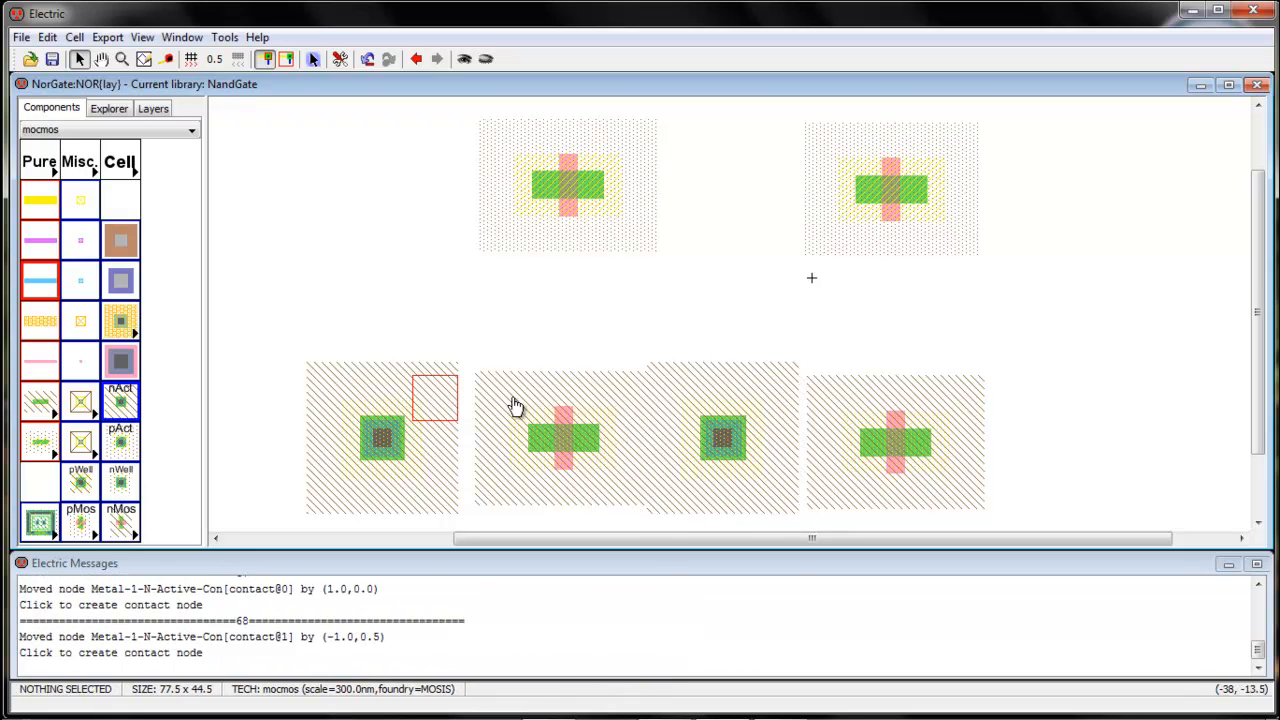
click(1055, 435)
double_click(1060, 440)
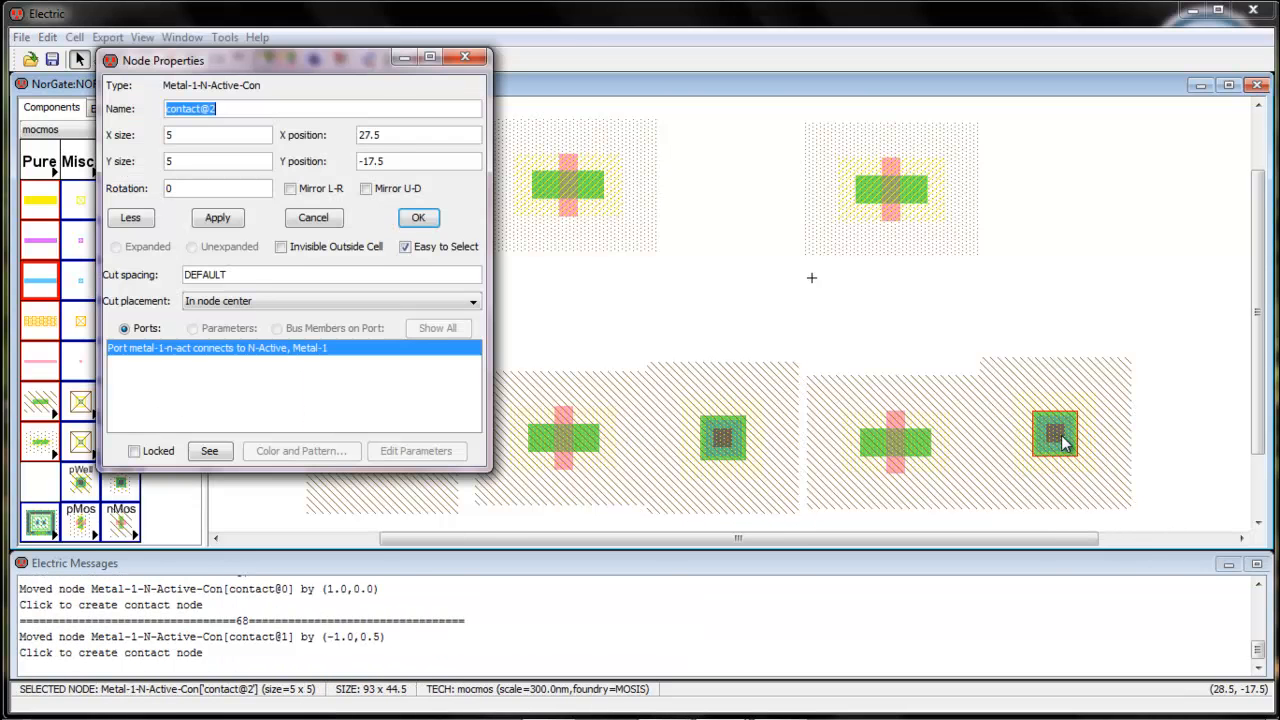
click(465, 56)
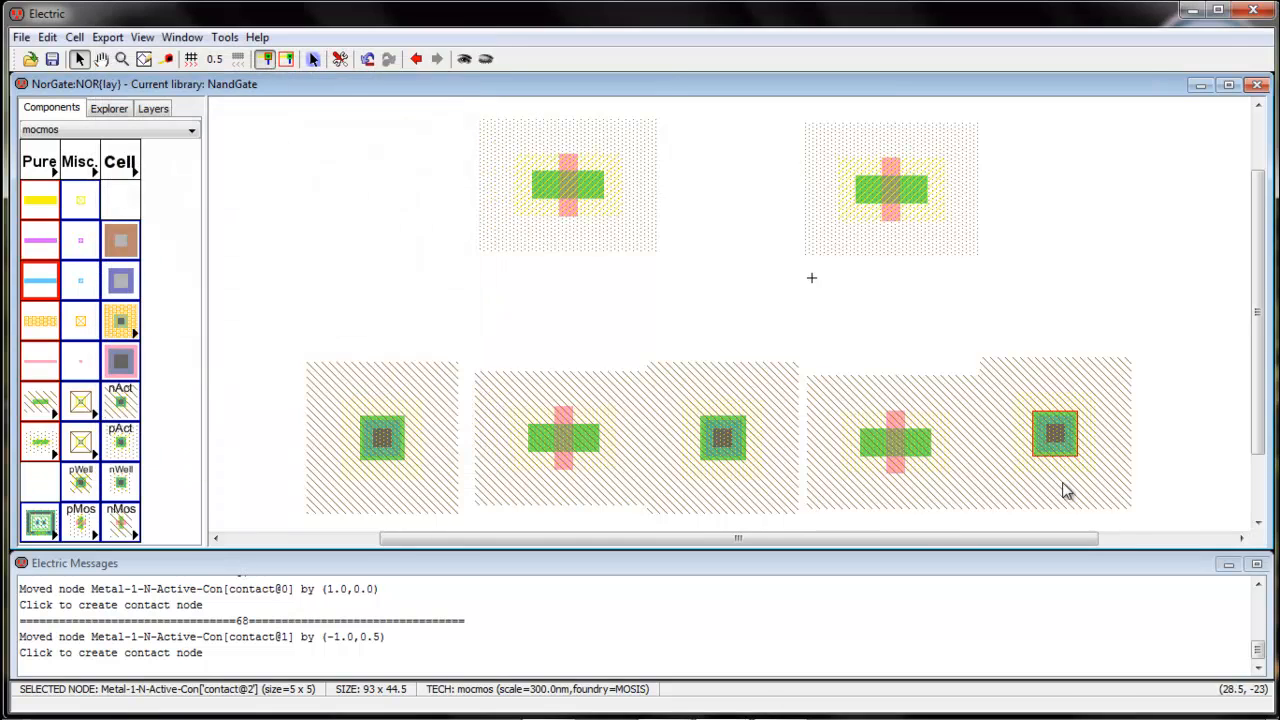
drag(1066, 434, 1062, 447)
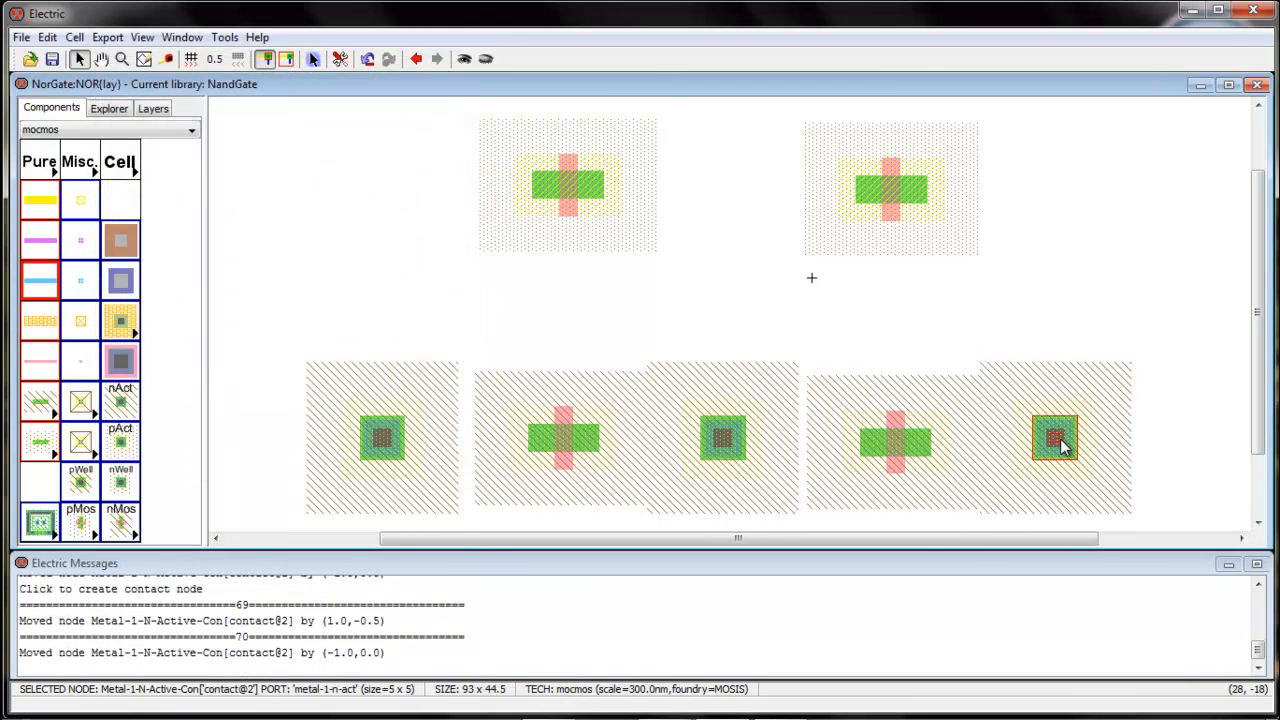
drag(722, 437, 725, 445)
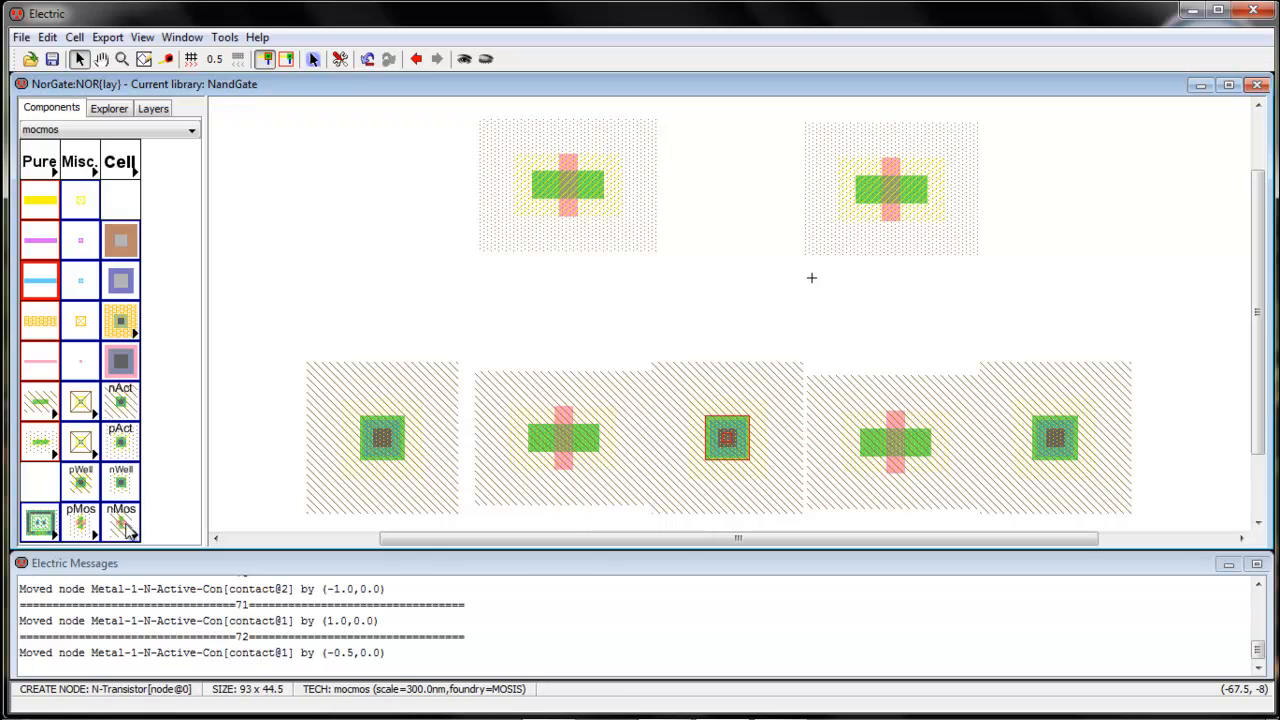
Place one pAct contact on each outer side of the pMOS transistor pair
click(121, 442)
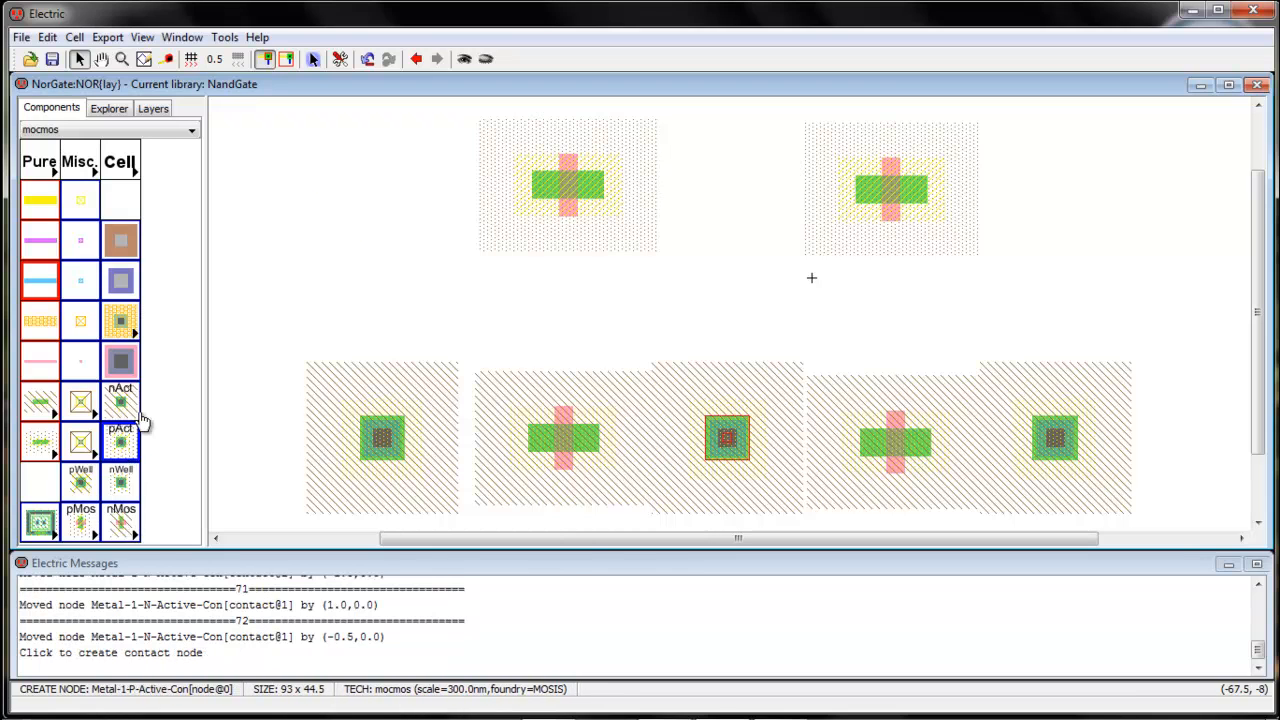
click(401, 183)
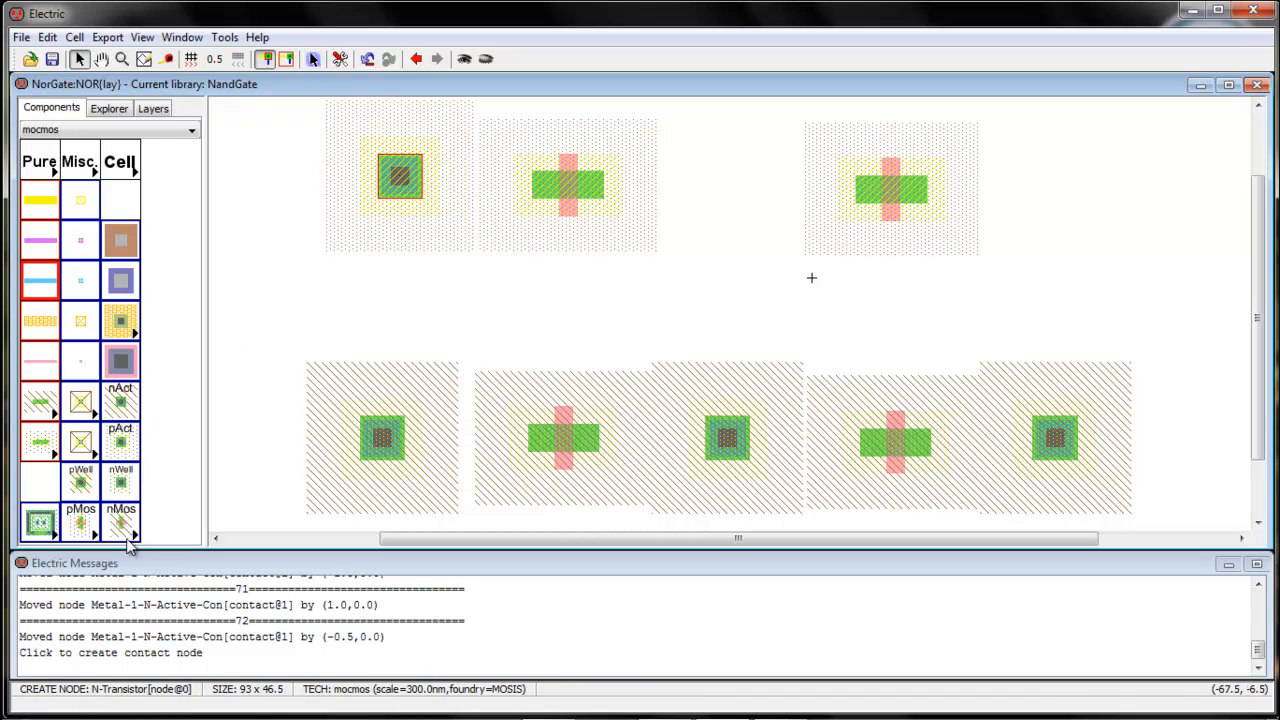
click(124, 446)
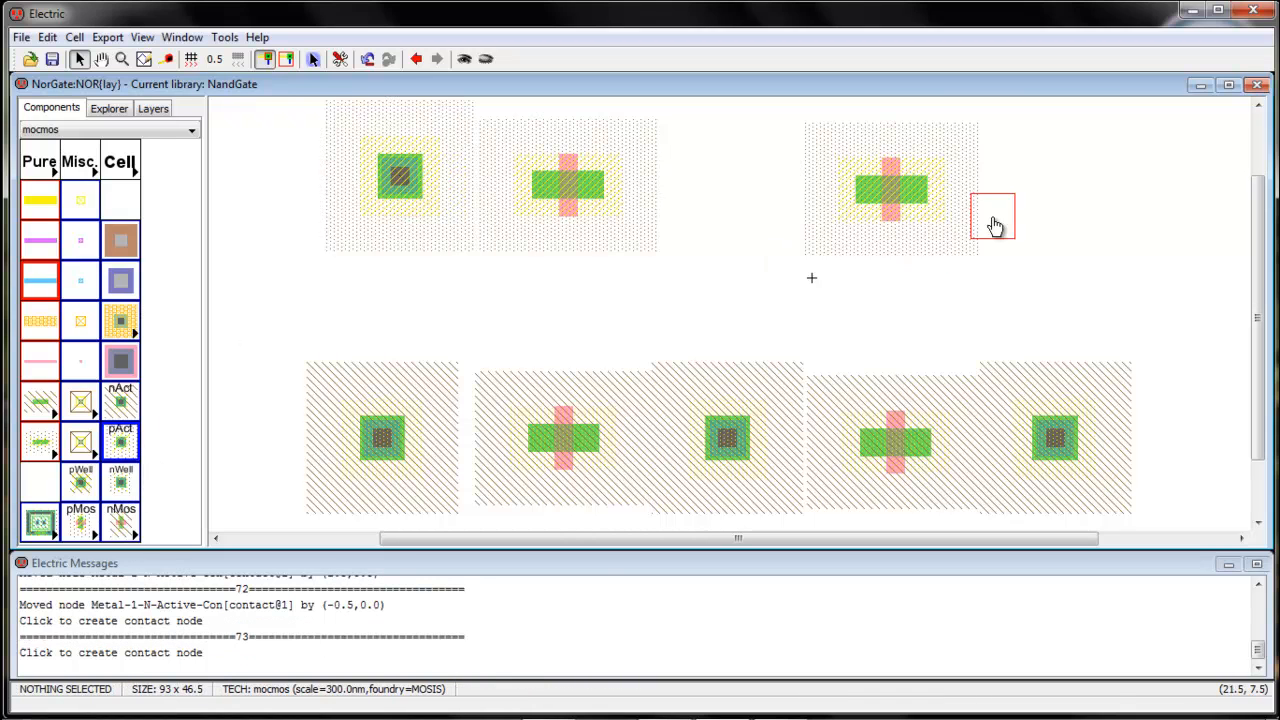
click(1040, 180)
Place an nWell contact centred above the pMOS row and a pWell contact centred below the nMOS row
key(ctrl+0)
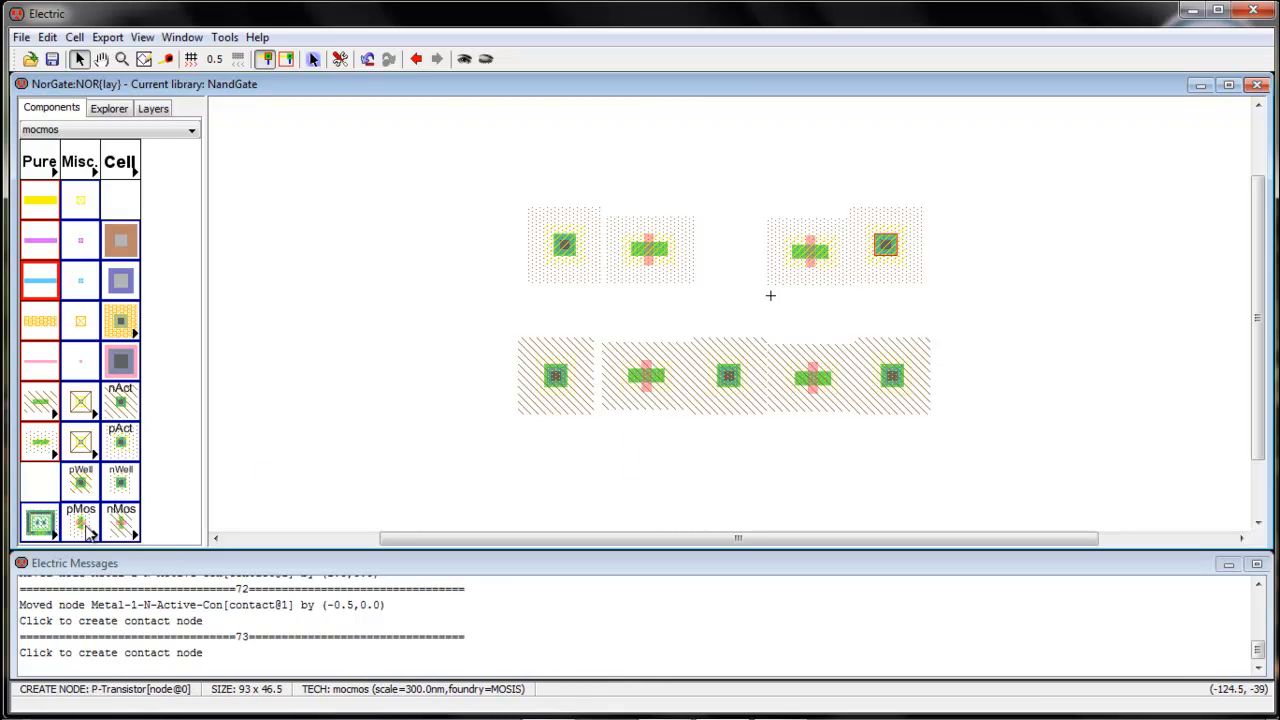
click(126, 484)
click(720, 167)
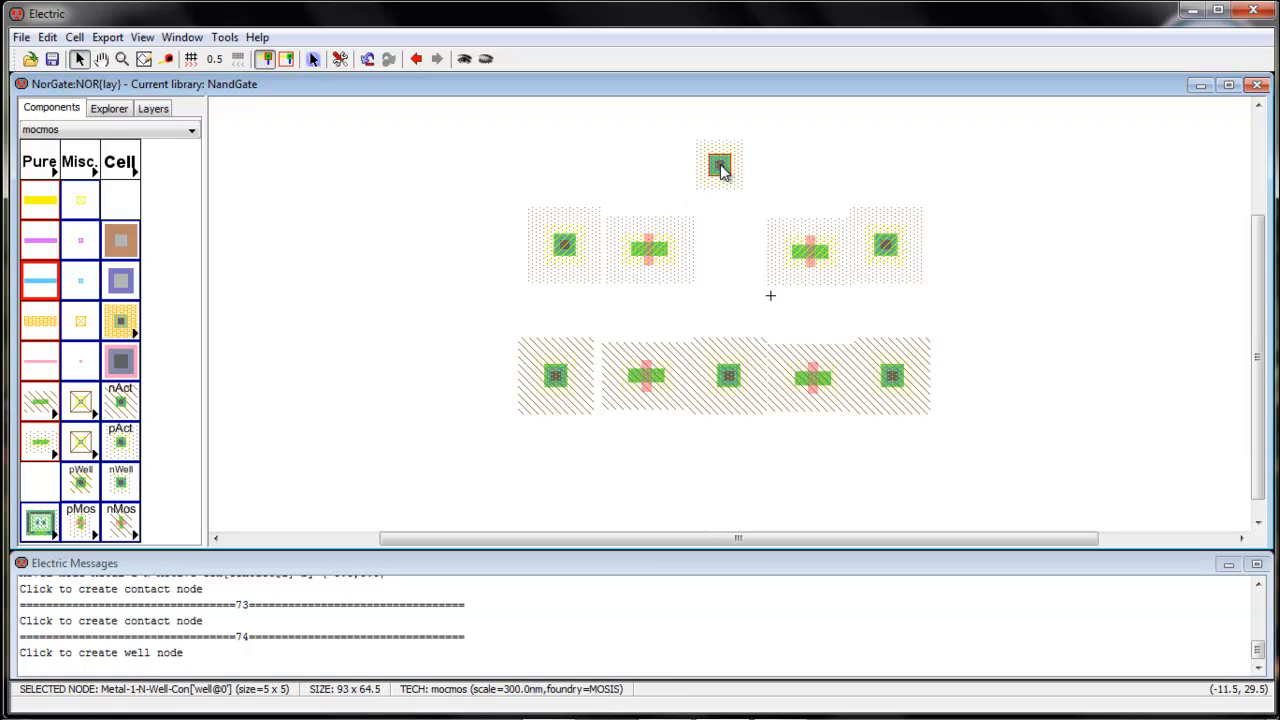
click(81, 484)
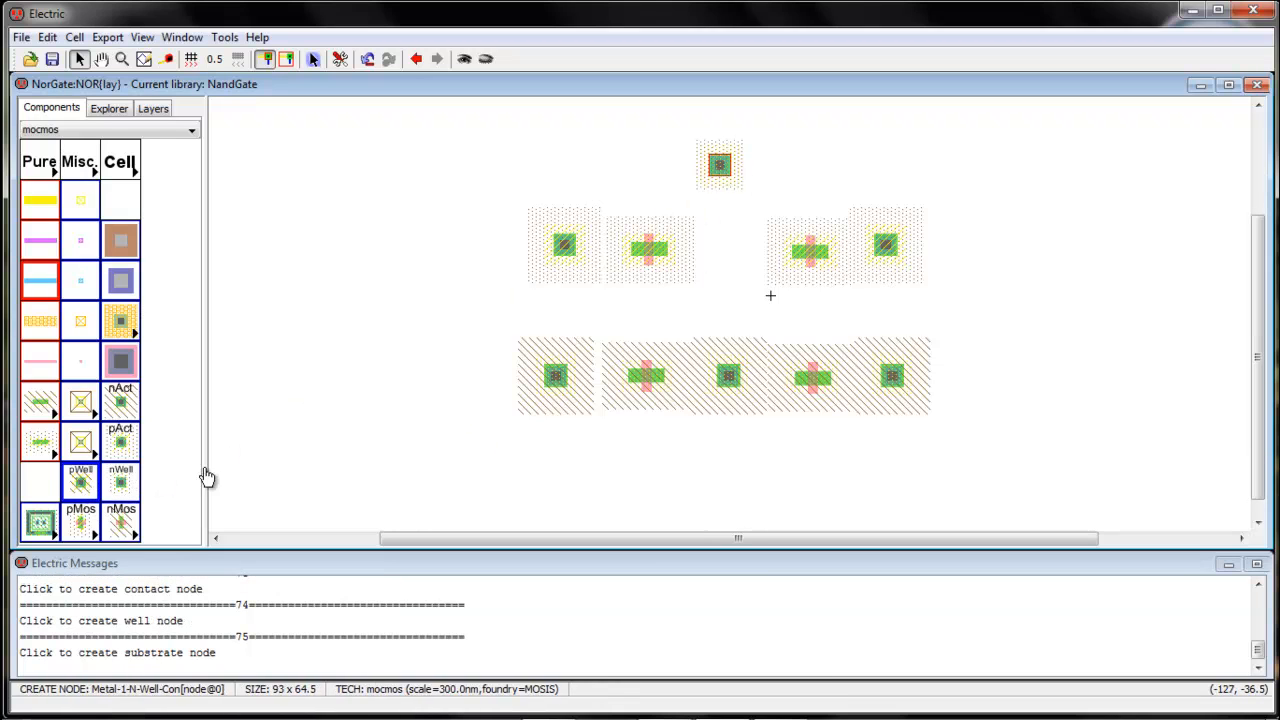
click(727, 463)
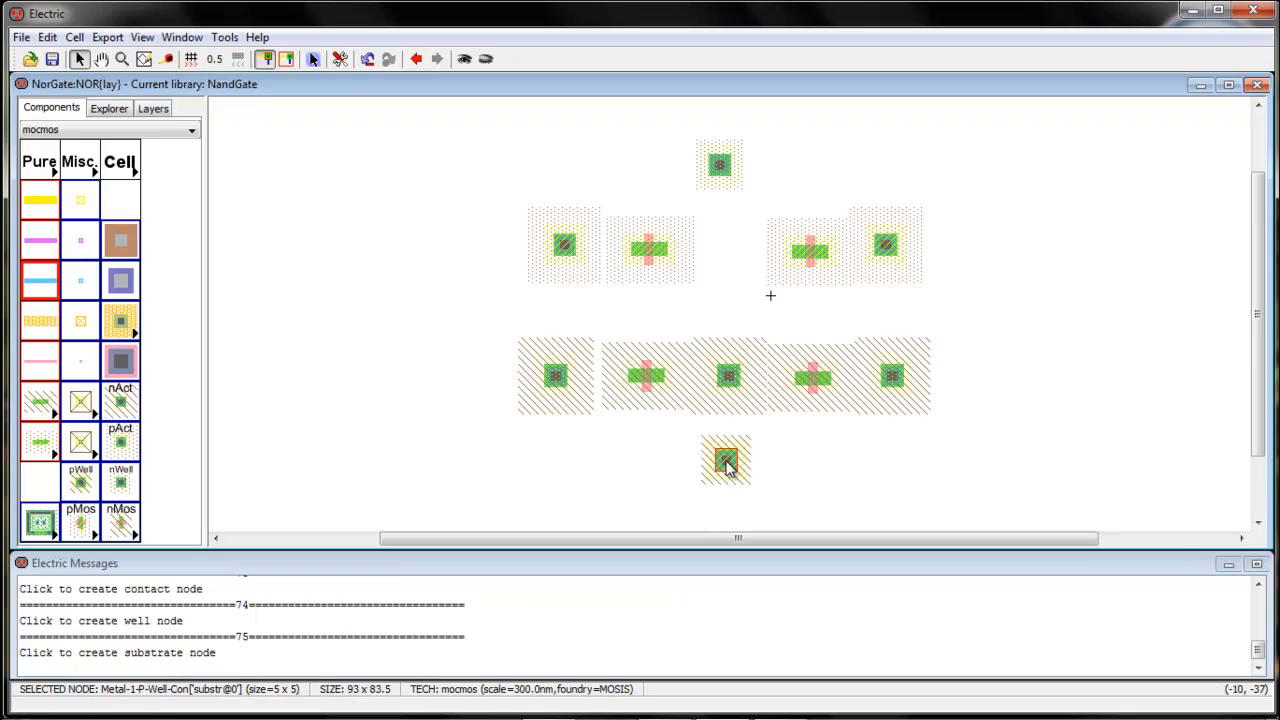
Set the nWell contact's X size to 30 and widen the pWell contact to match
click(727, 170)
double_click(727, 170)
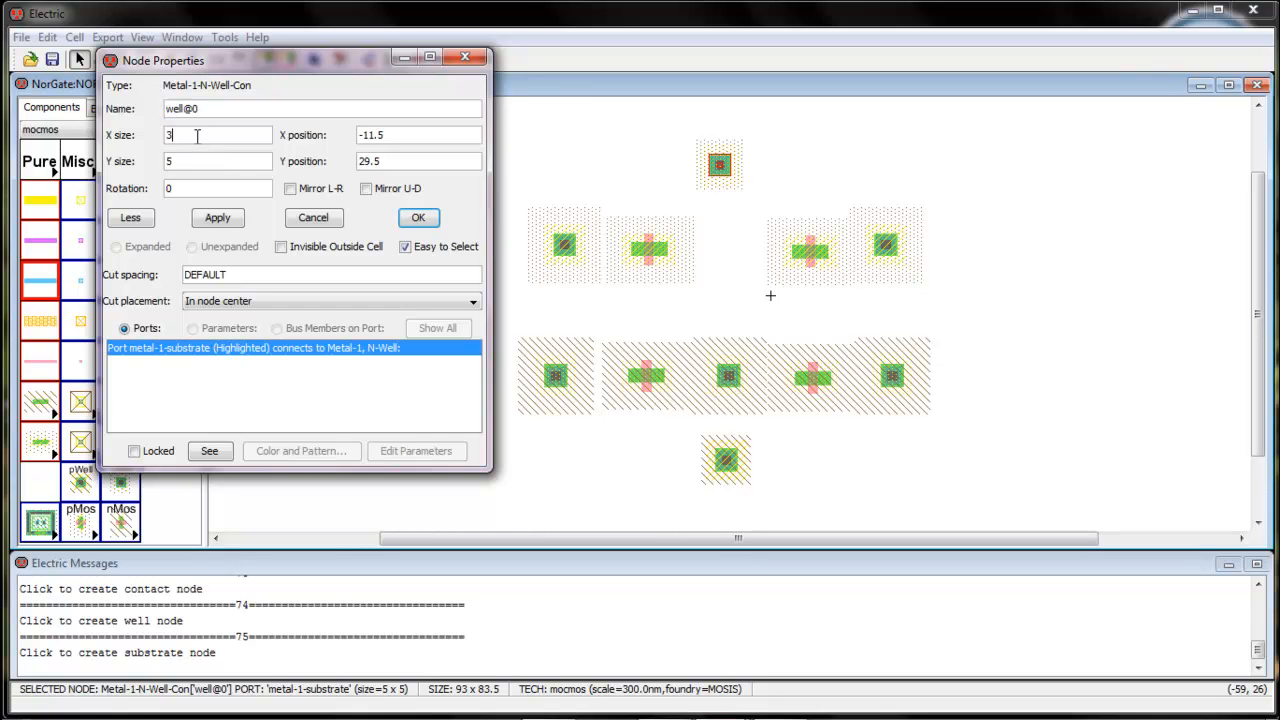
click(418, 217)
double_click(725, 462)
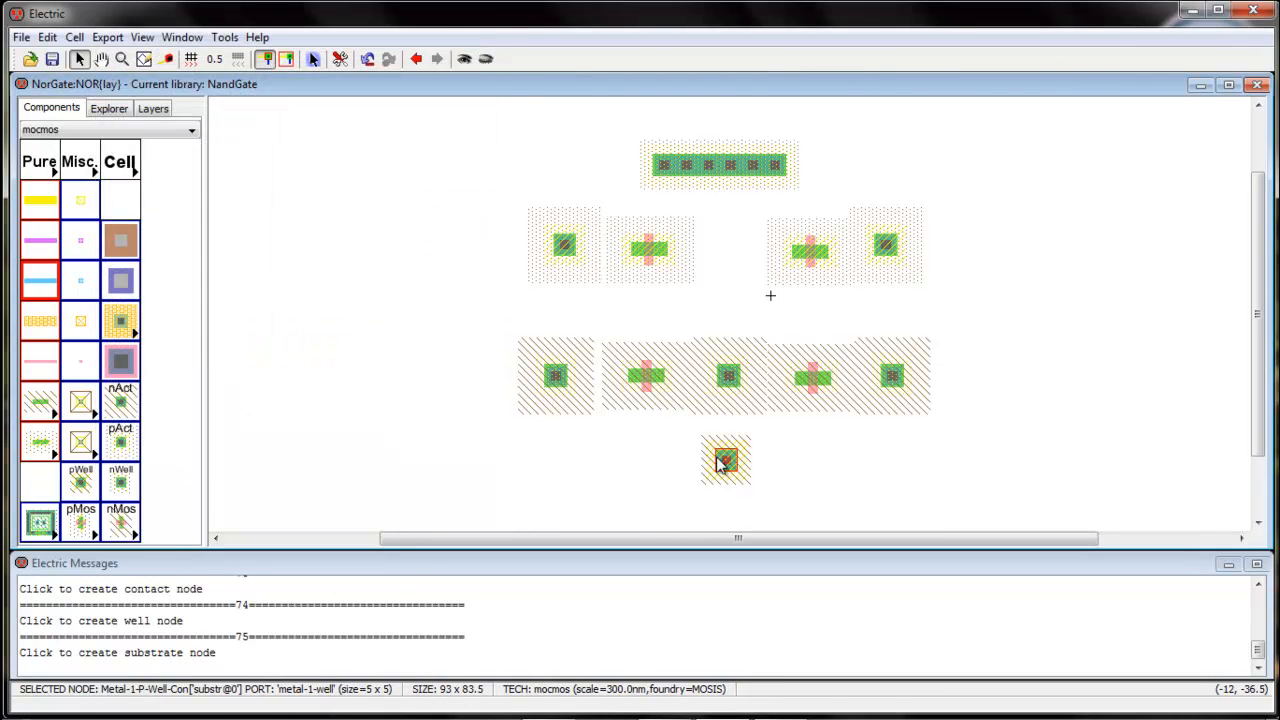
click(205, 135)
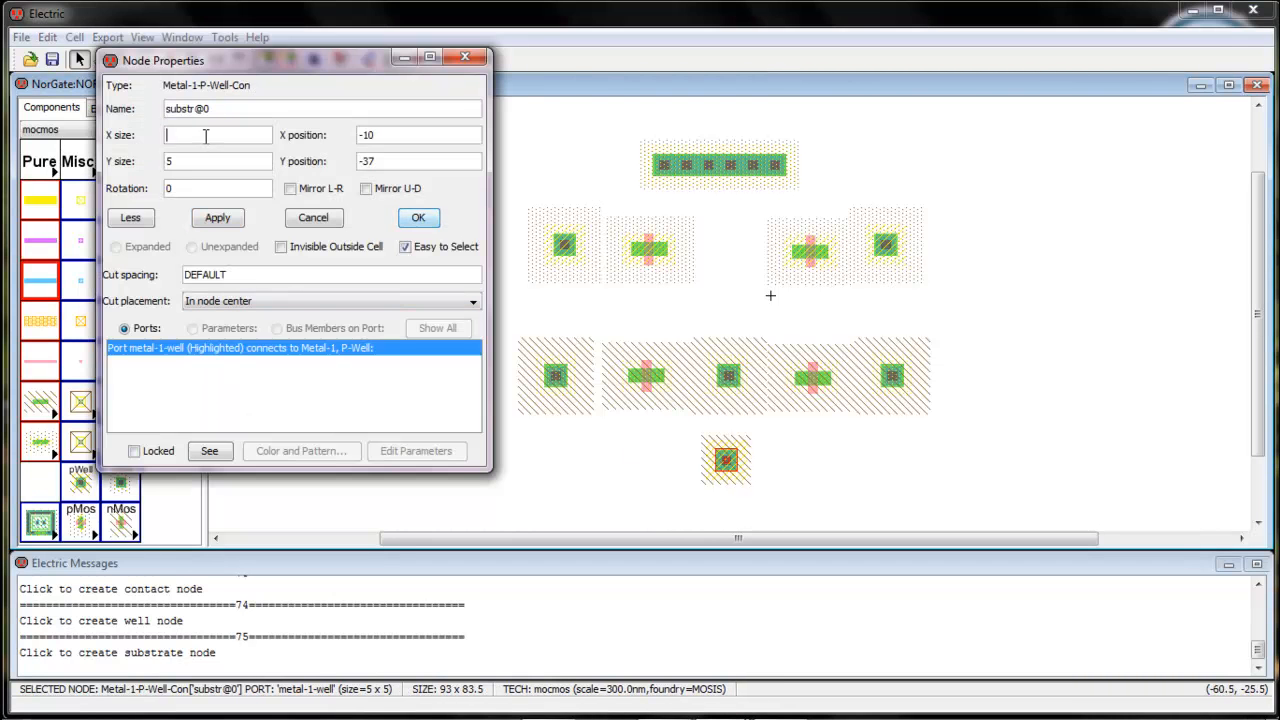
click(418, 217)
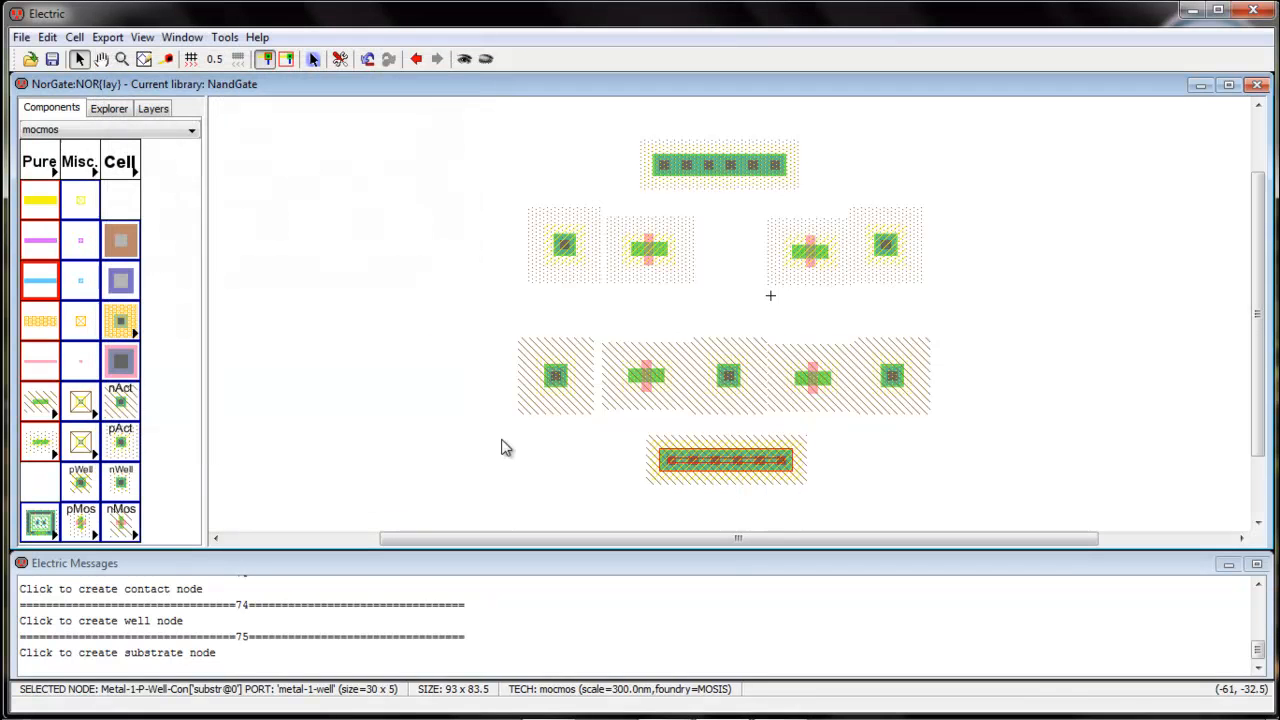
Set the width of the left nMOS transistor to 10
click(650, 376)
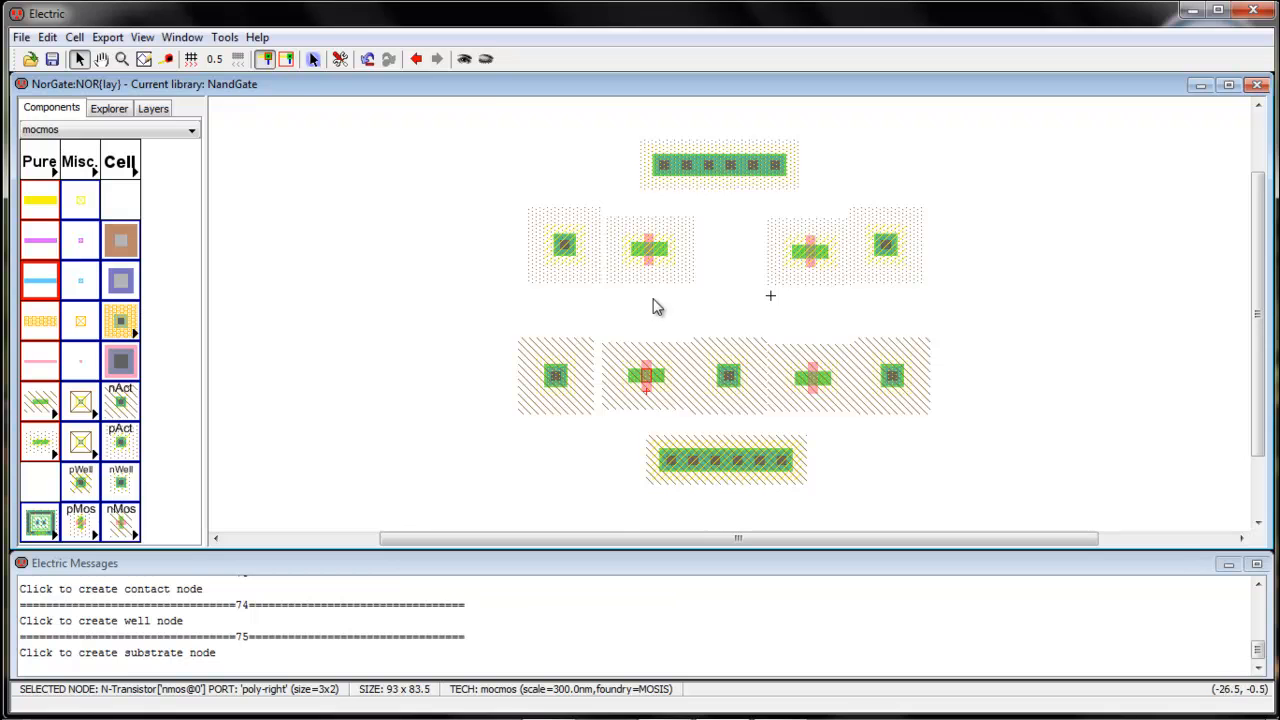
key(ctrl+i)
click(200, 136)
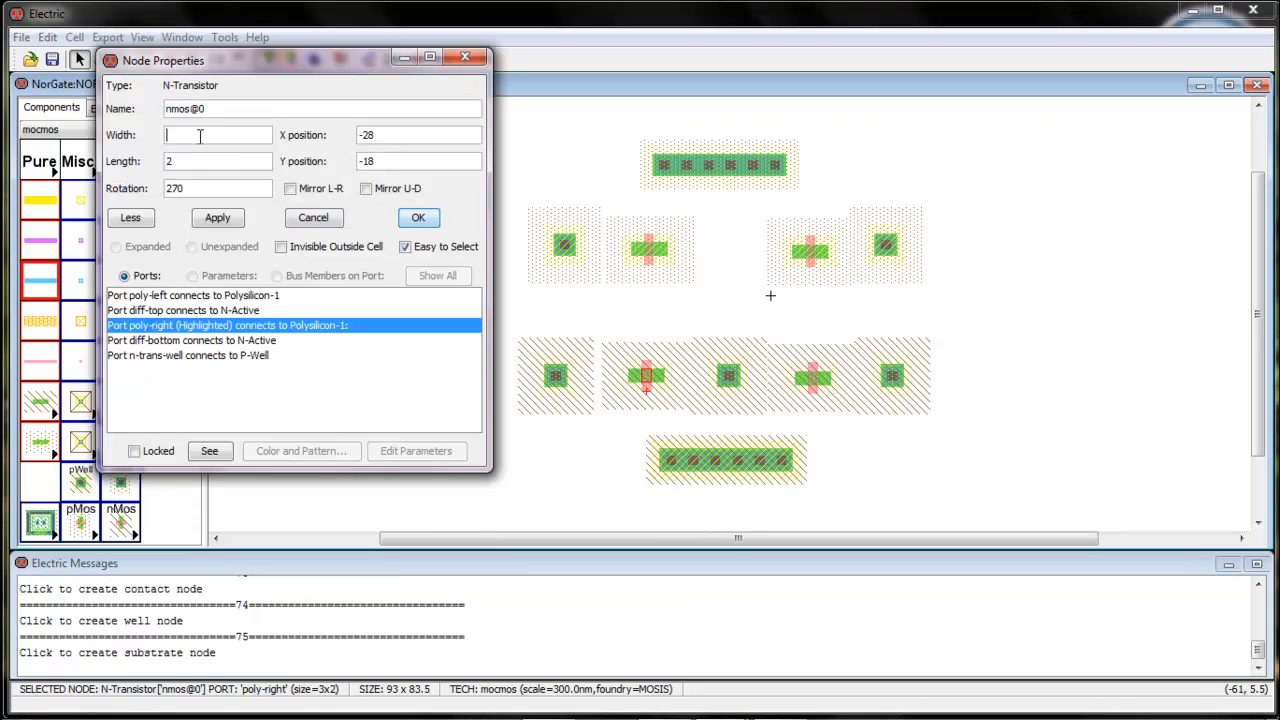
text(10)
key(Return)
Set the width of the left pMOS transistor to 10
click(657, 253)
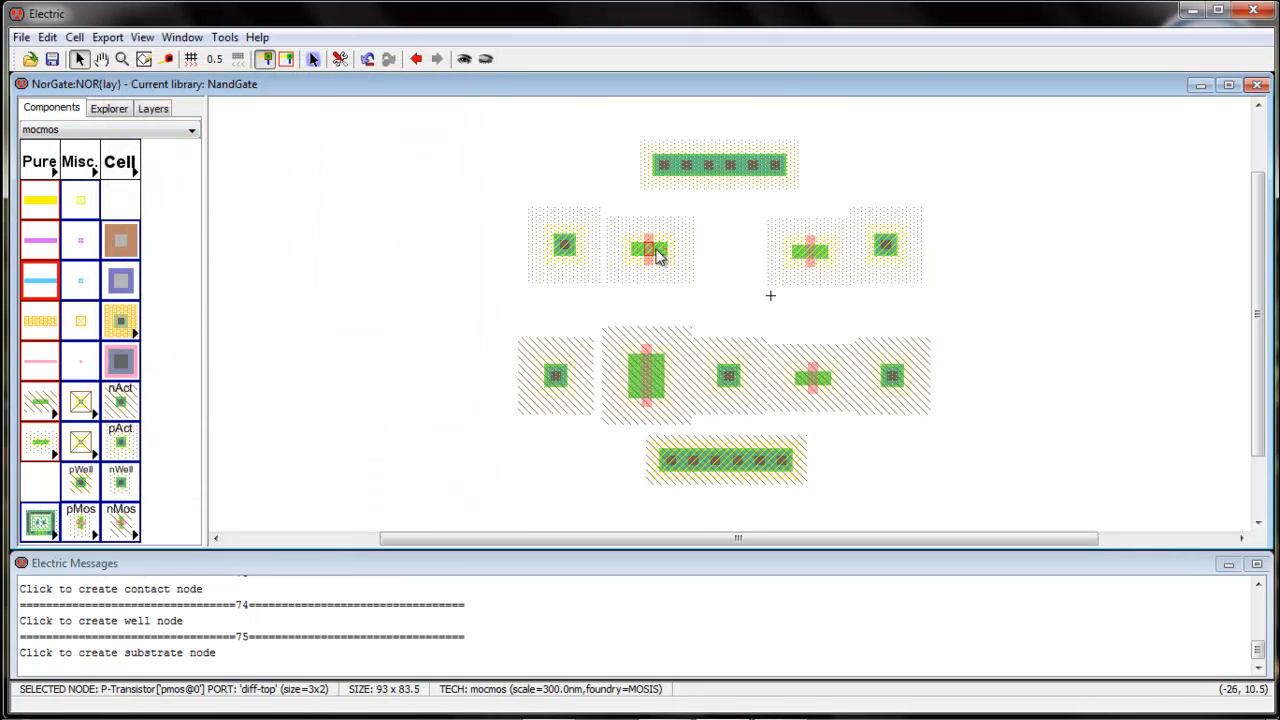
key(ctrl+i)
click(178, 134)
text(10)
key(Return)
Set the width of the right pMOS transistor to 10
click(810, 255)
key(ctrl+i)
click(185, 138)
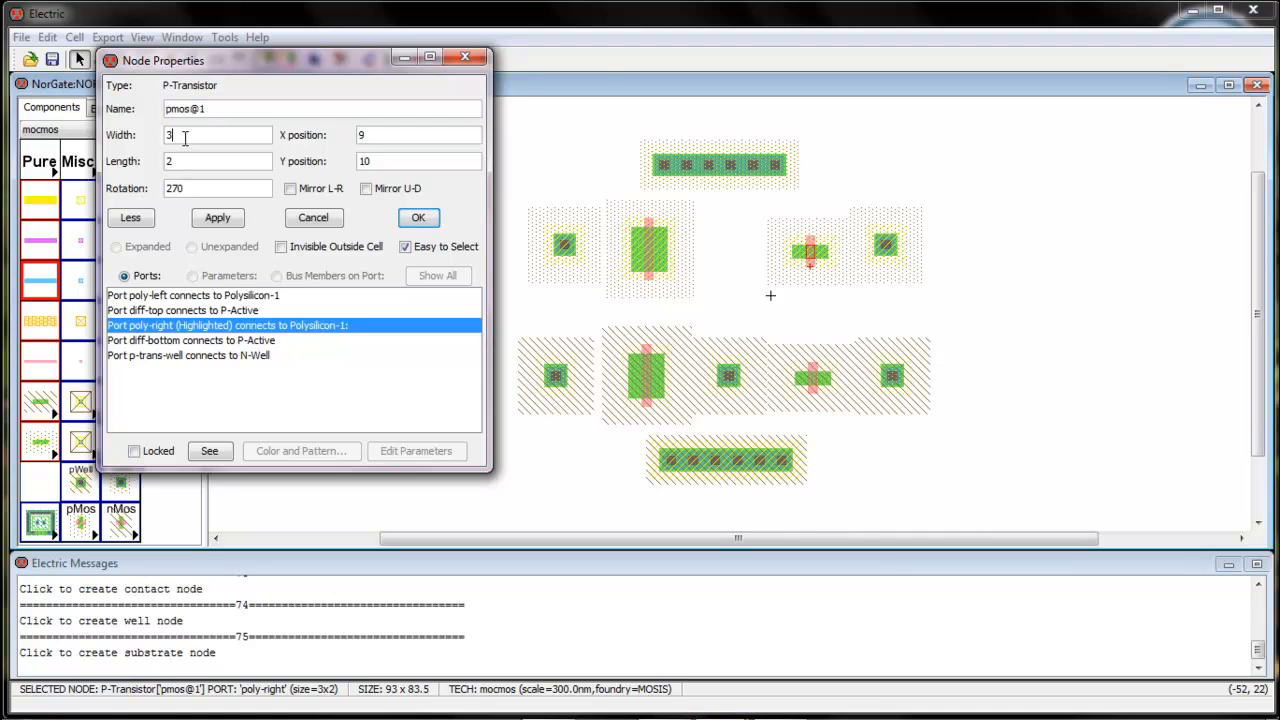
text(10)
key(Return)
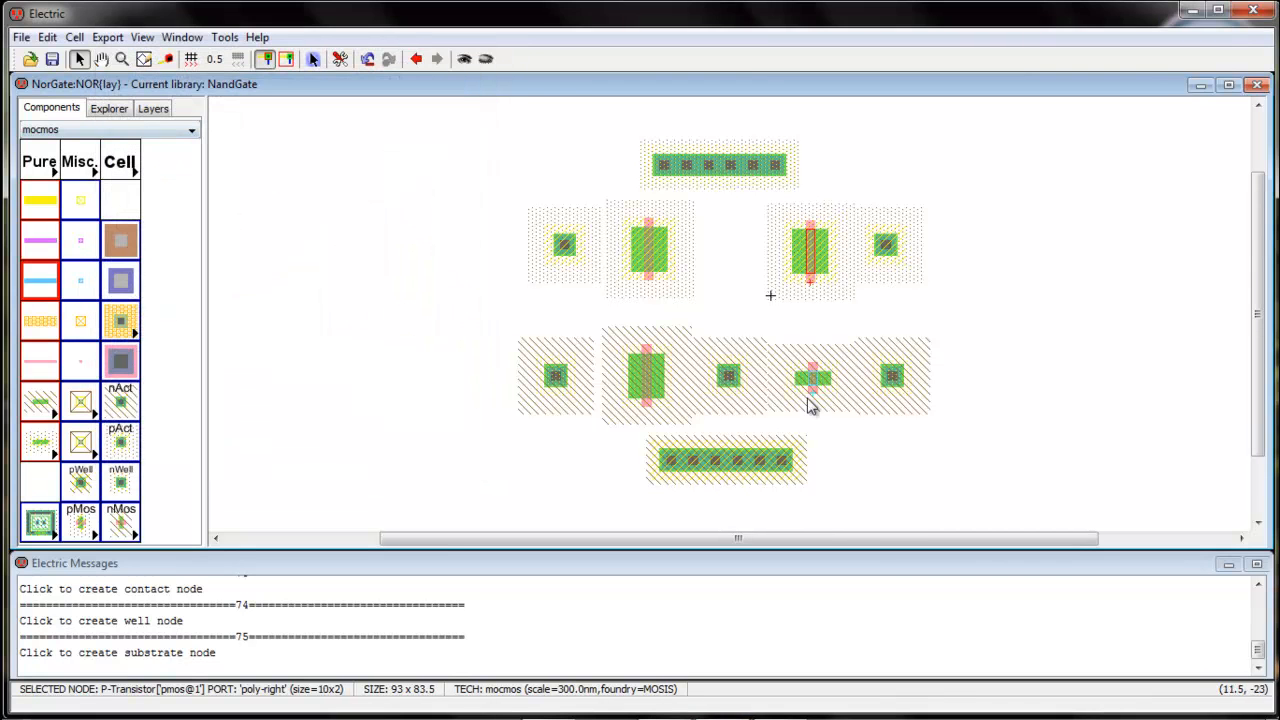
Set the width of the right nMOS transistor to 10
click(817, 390)
key(ctrl+i)
click(226, 137)
text(10)
key(Return)
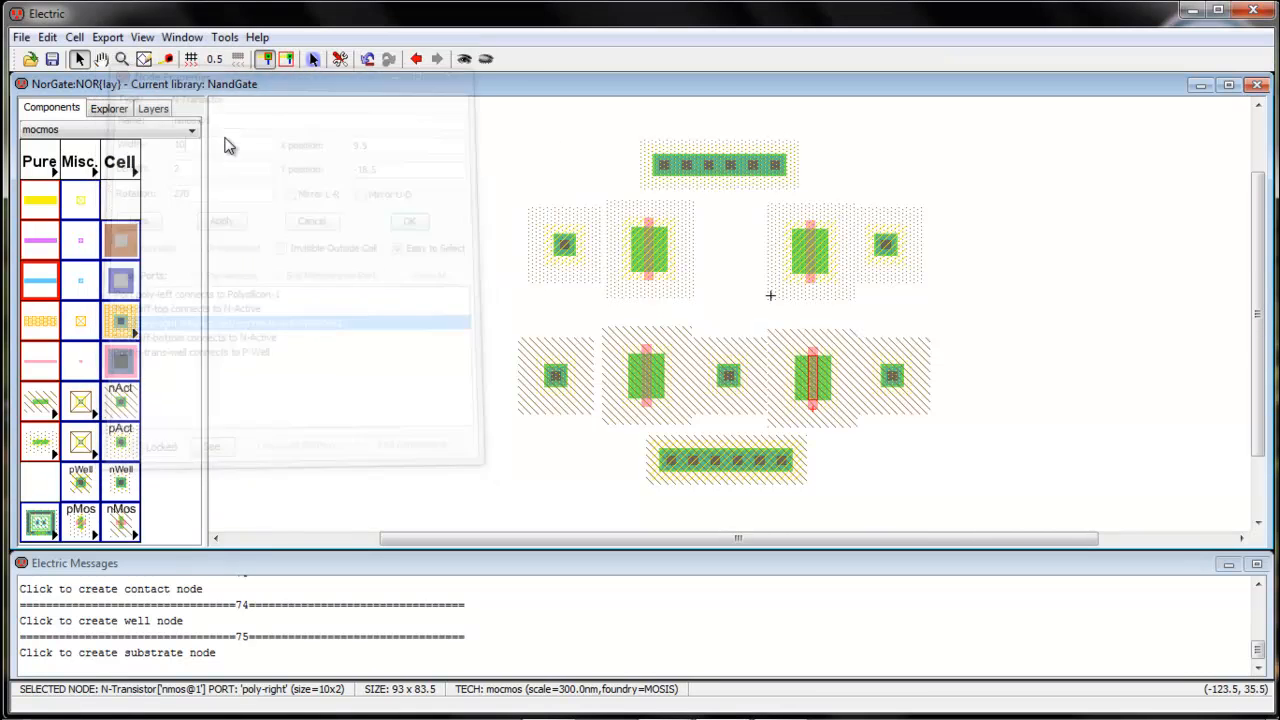
click(886, 490)
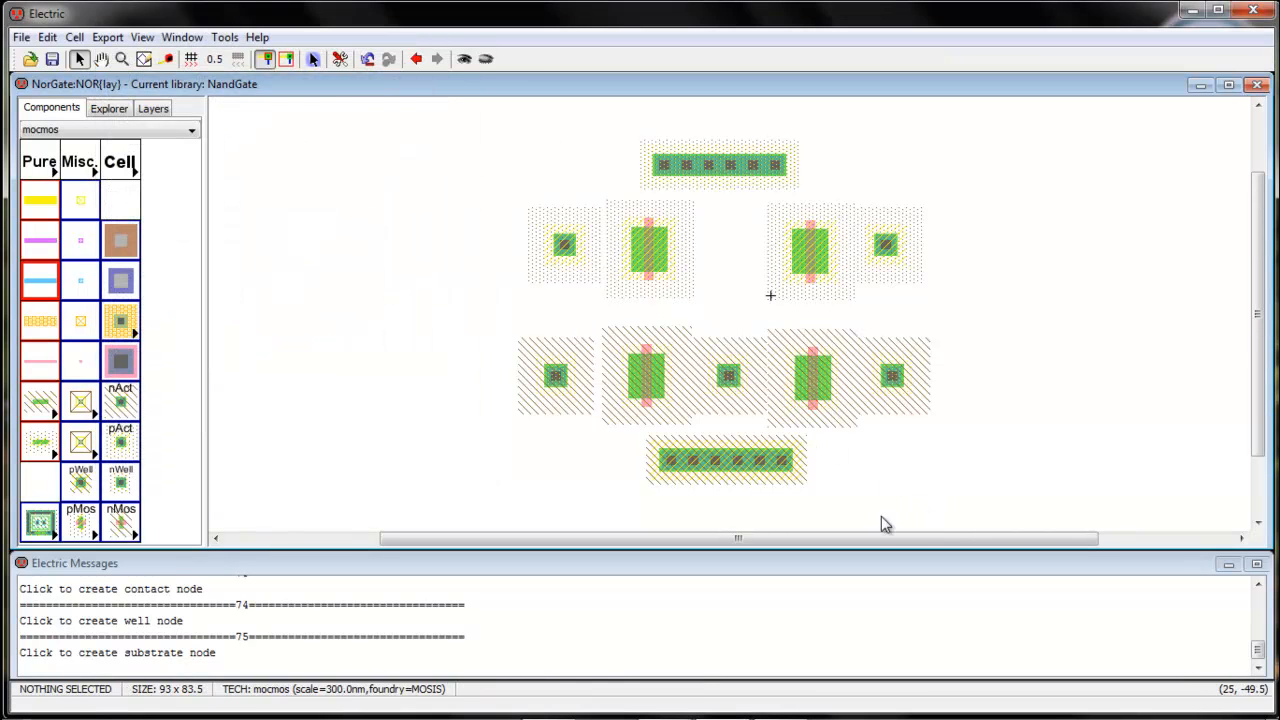
Set the Y size of the left P-active contact to 10
click(563, 247)
key(ctrl+i)
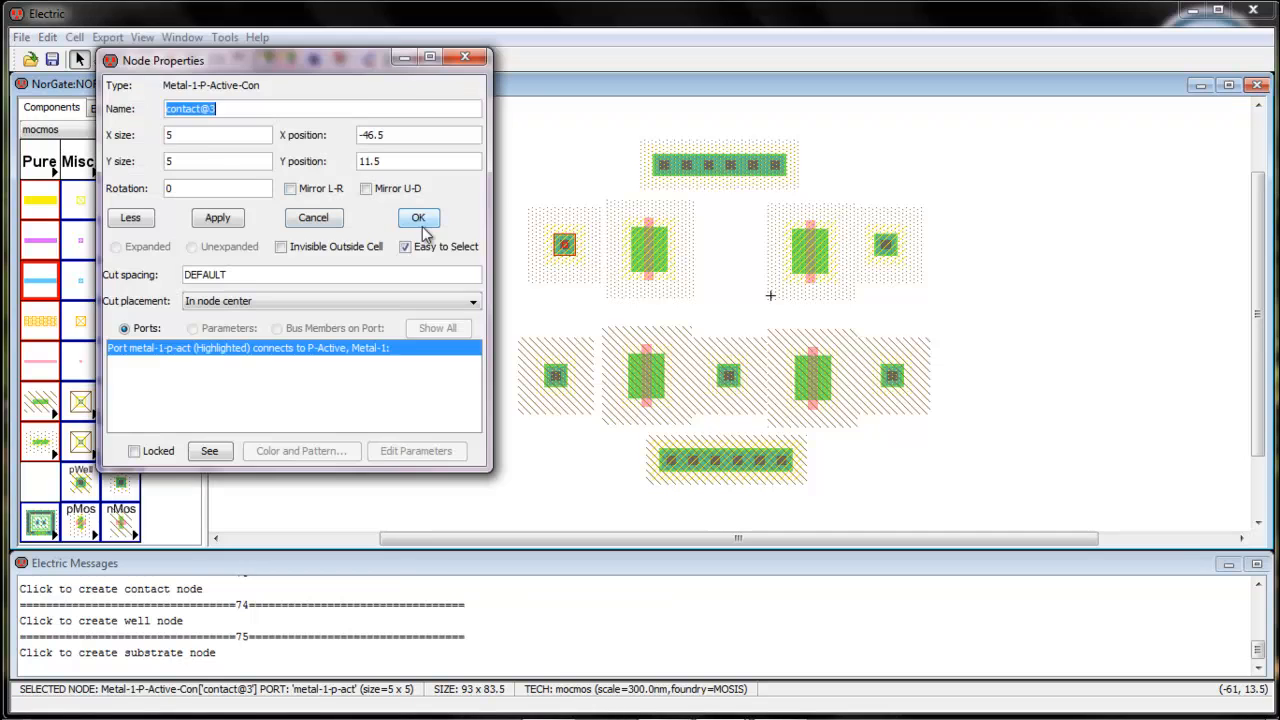
click(205, 163)
text(10)
key(Return)
Set the Y size of the left N-active contact to 10
click(555, 384)
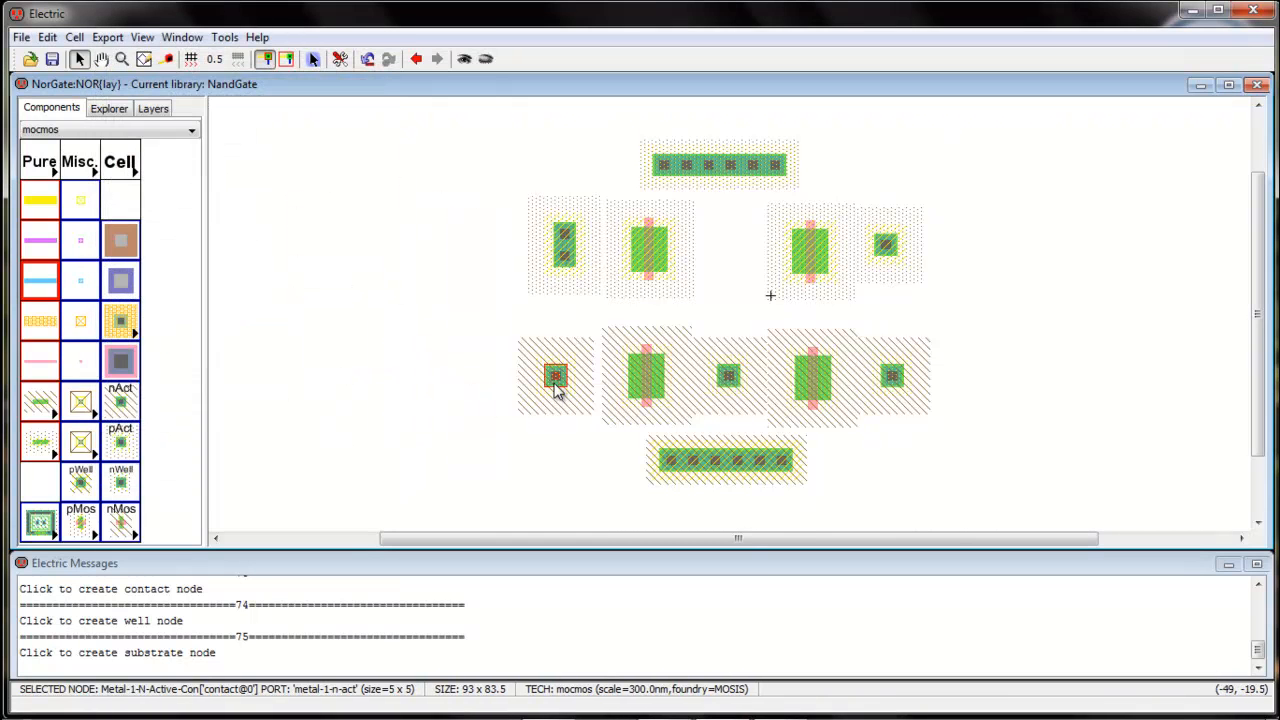
key(ctrl+i)
click(202, 162)
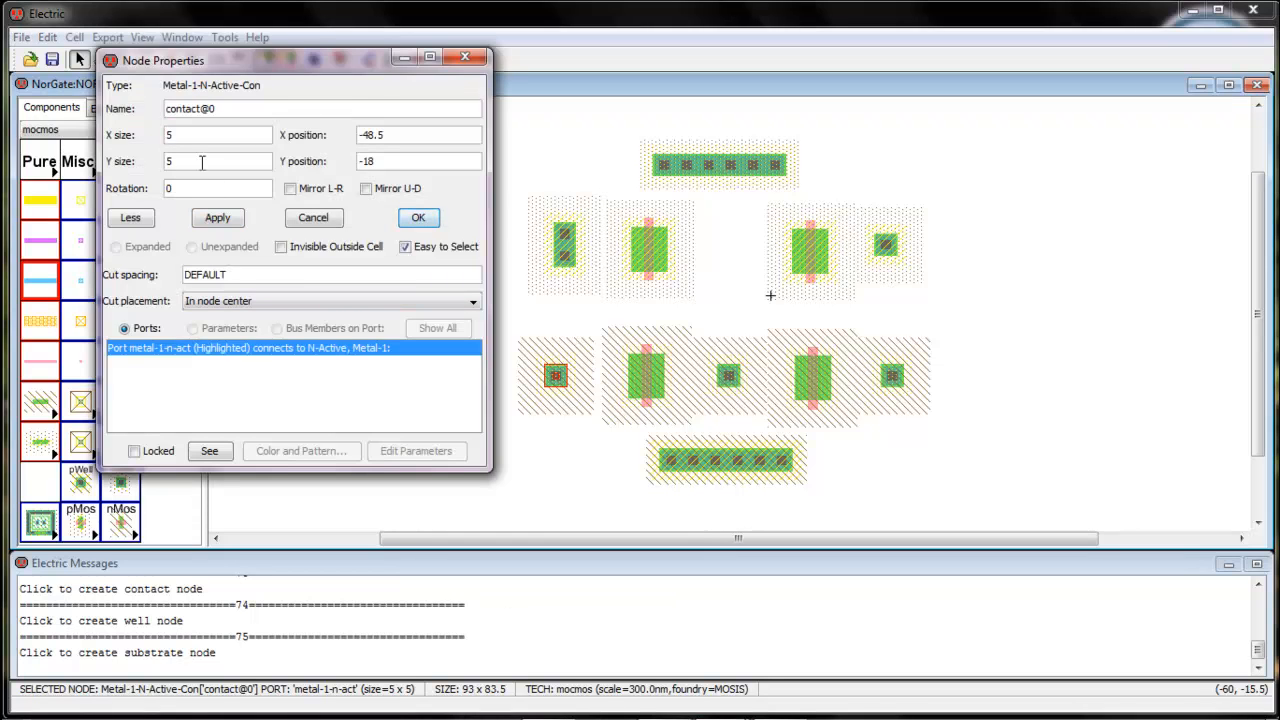
key(Return)
Set the Y size of the middle N-active contact to 10
click(728, 377)
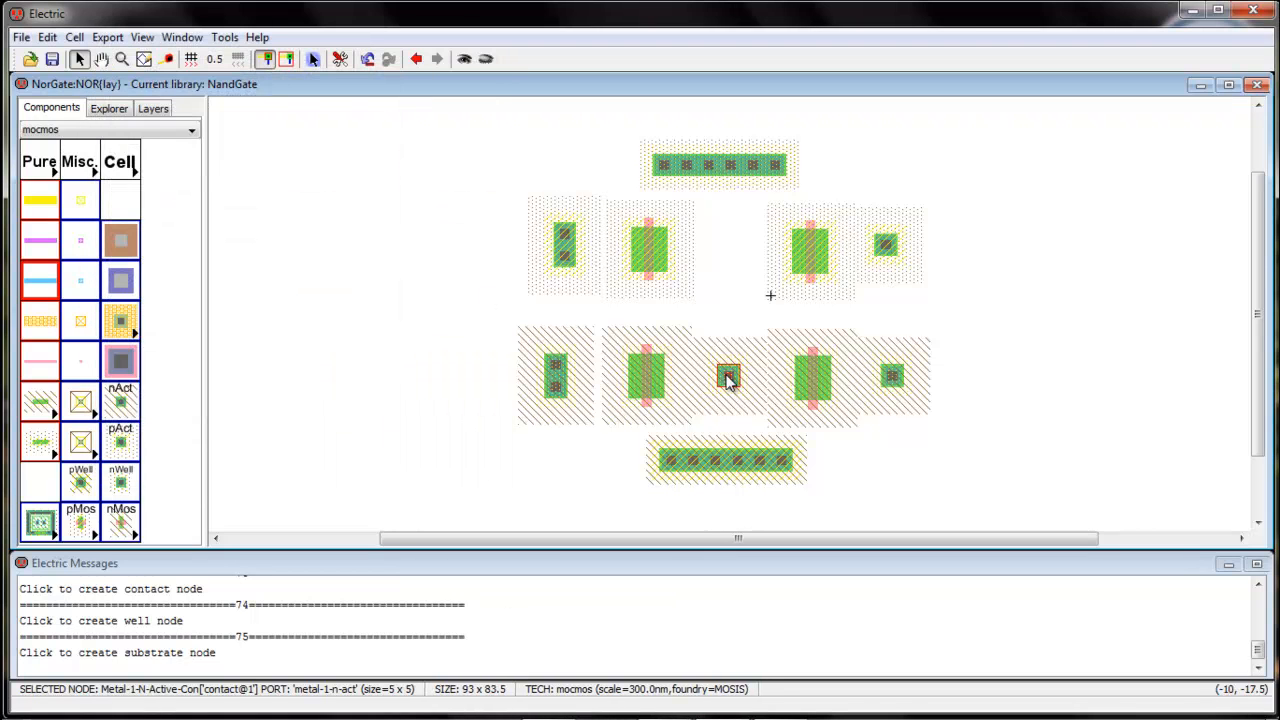
key(ctrl+i)
click(193, 161)
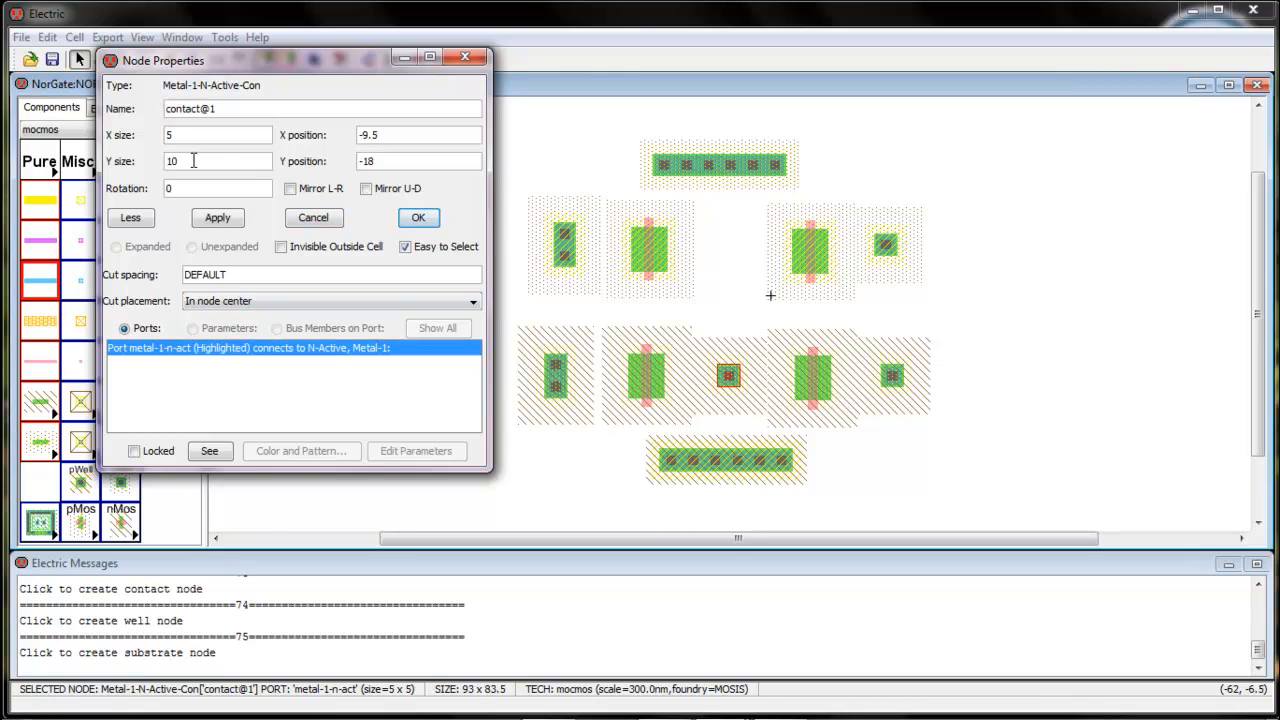
key(Return)
Set the Y size of the right N-active contact to 10
click(893, 377)
key(ctrl+i)
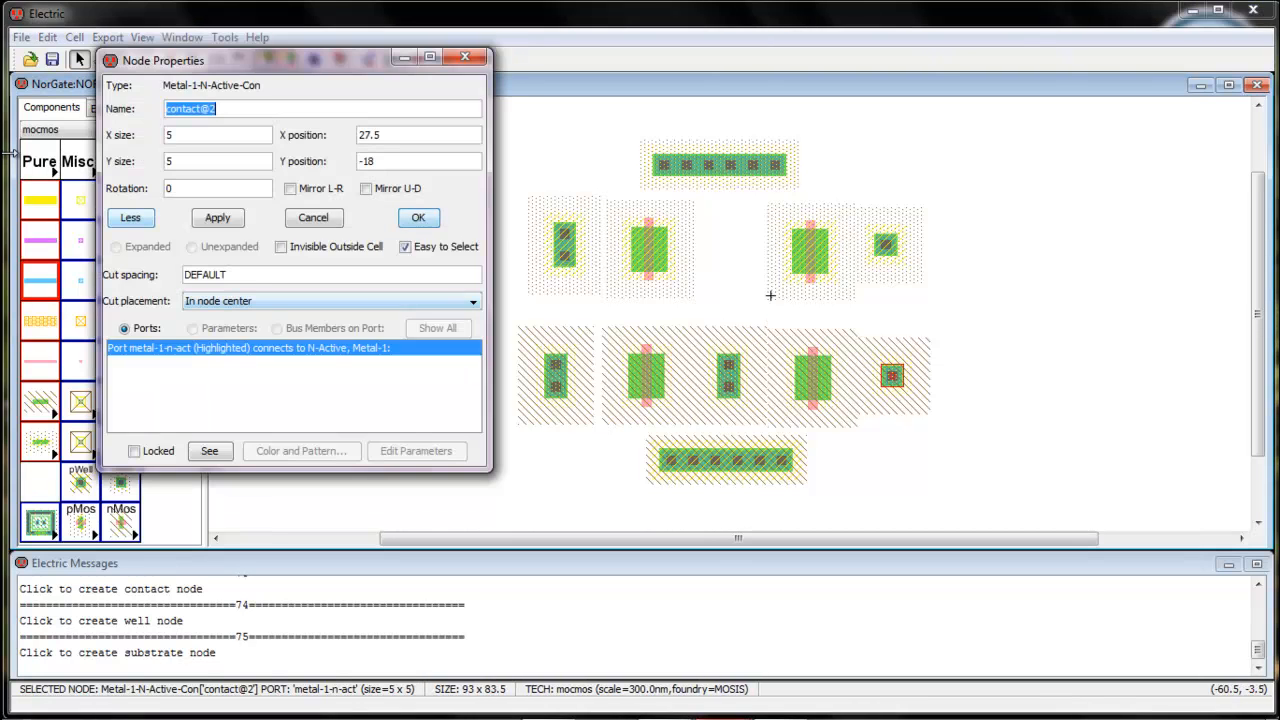
click(195, 160)
text(1)
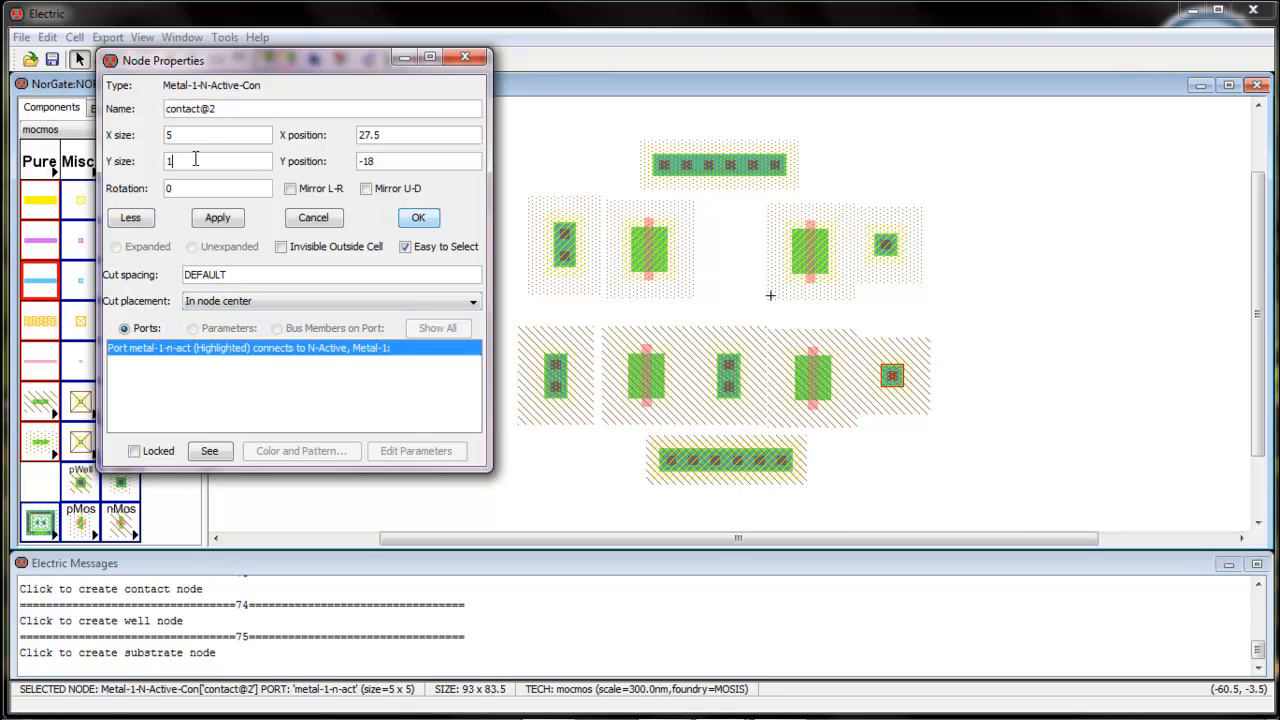
text(0)
key(Return)
Set the Y size of the right P-active contact to 10
click(890, 248)
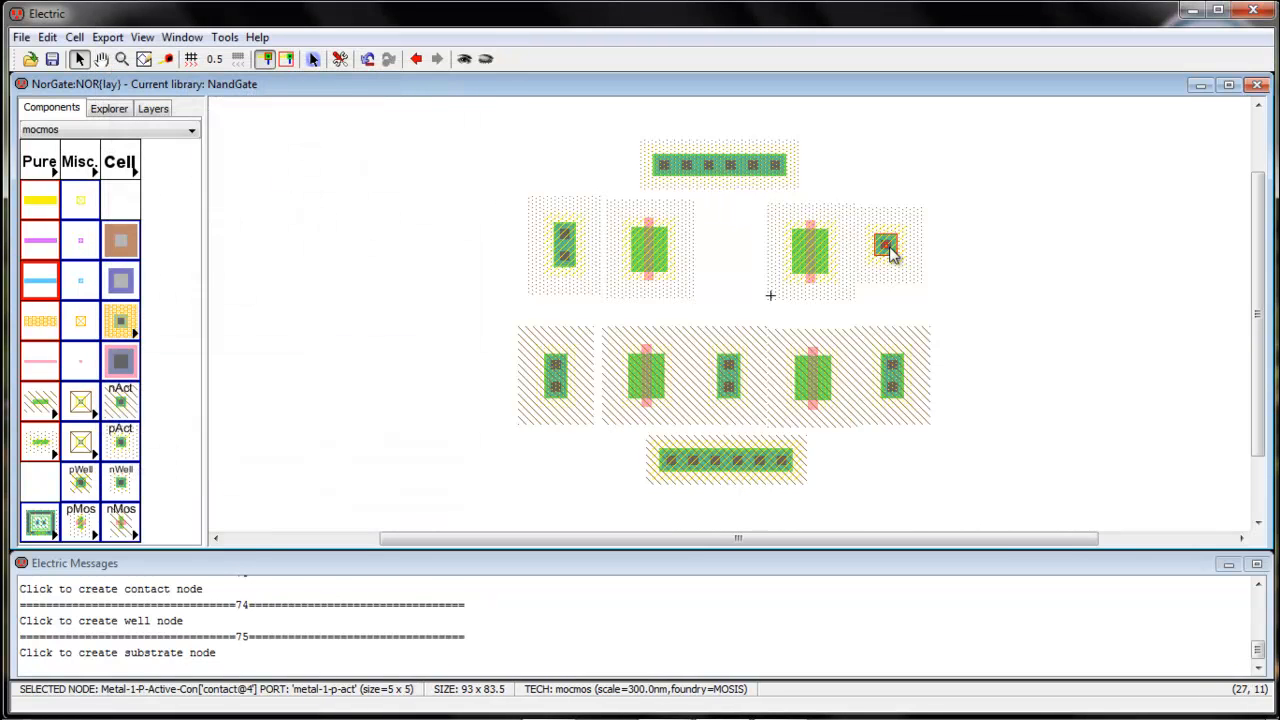
key(ctrl+i)
click(199, 166)
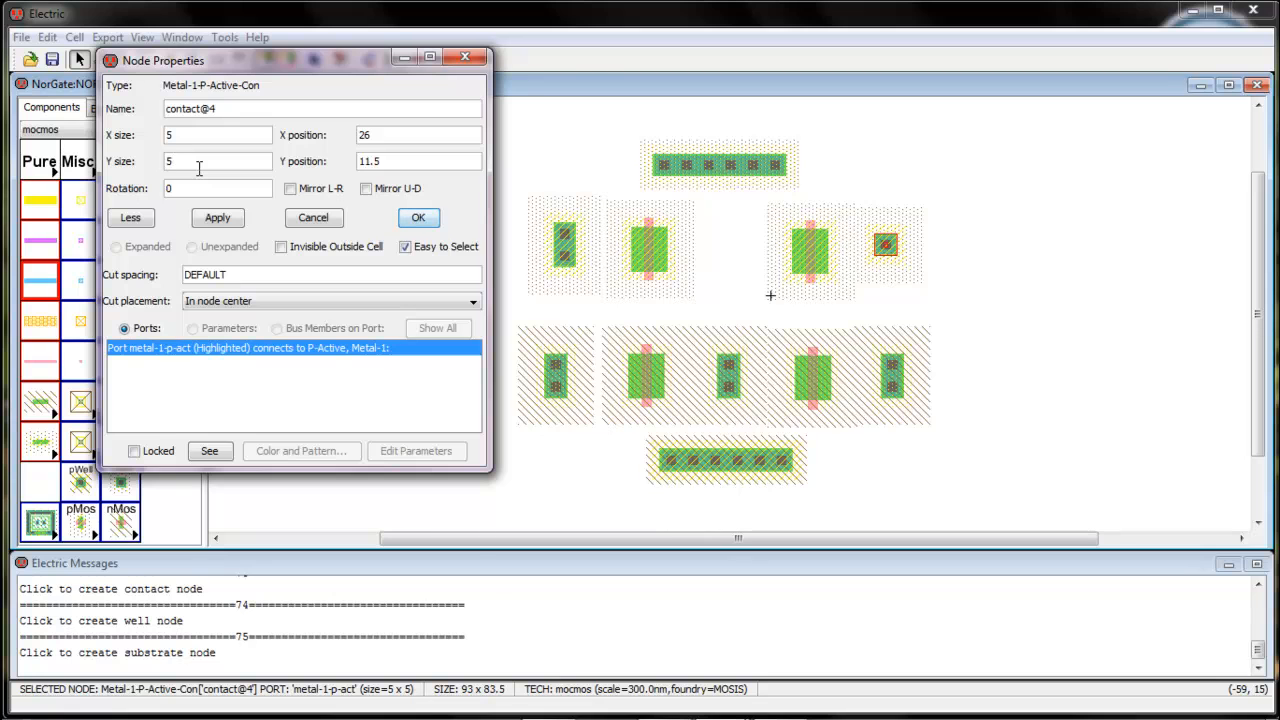
click(416, 219)
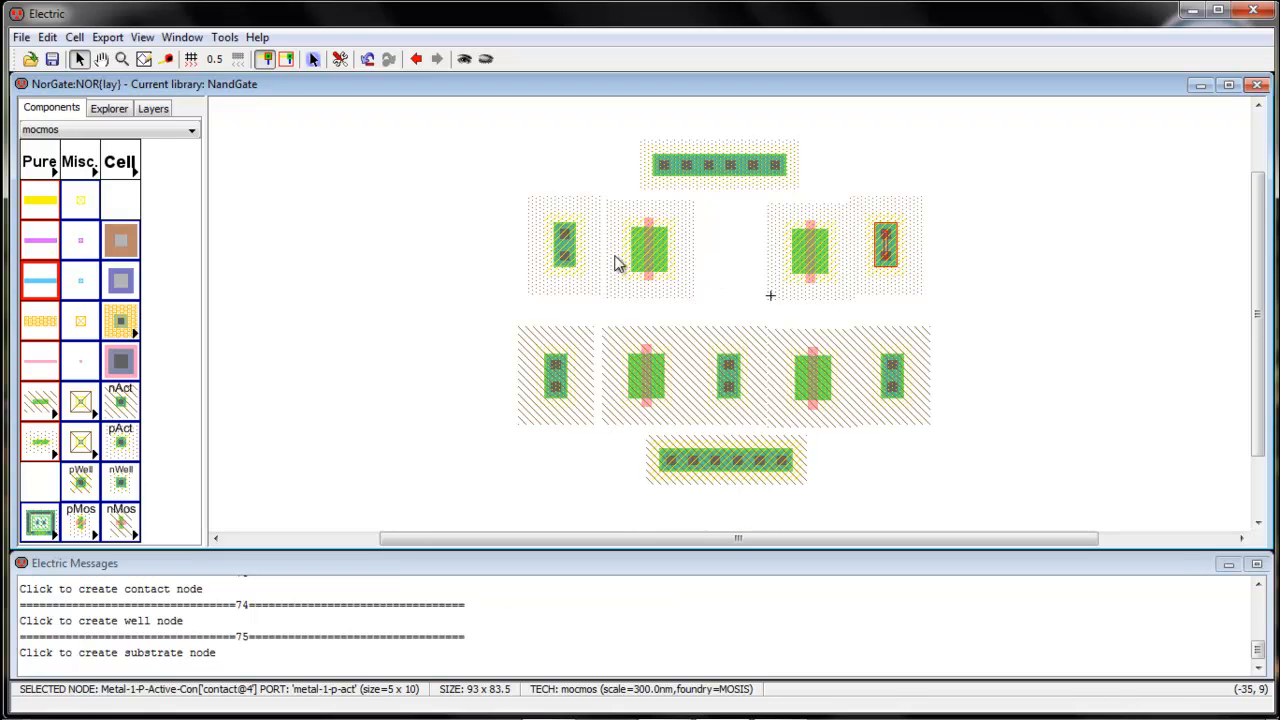
Wire the pMOS row in series with P-Active arcs, from the left contact through both transistors to the right contact
right_drag(632, 258, 565, 246)
click(727, 283)
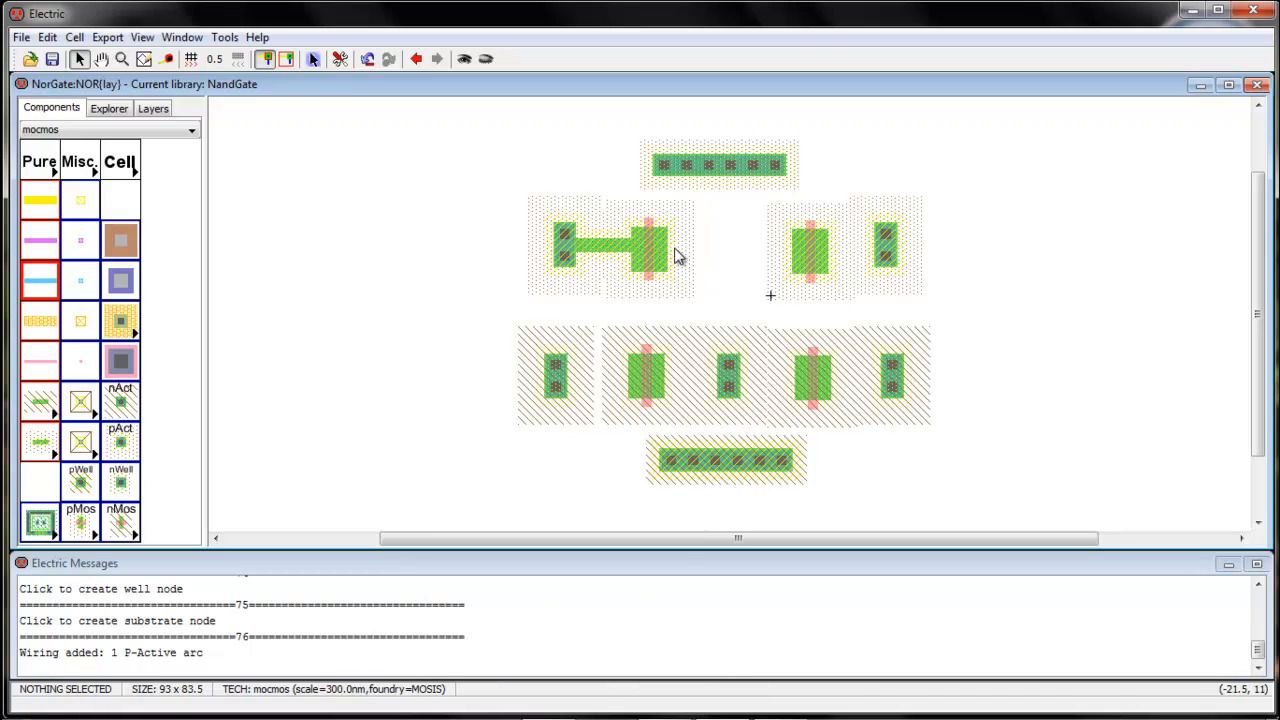
click(668, 250)
right_click(795, 248)
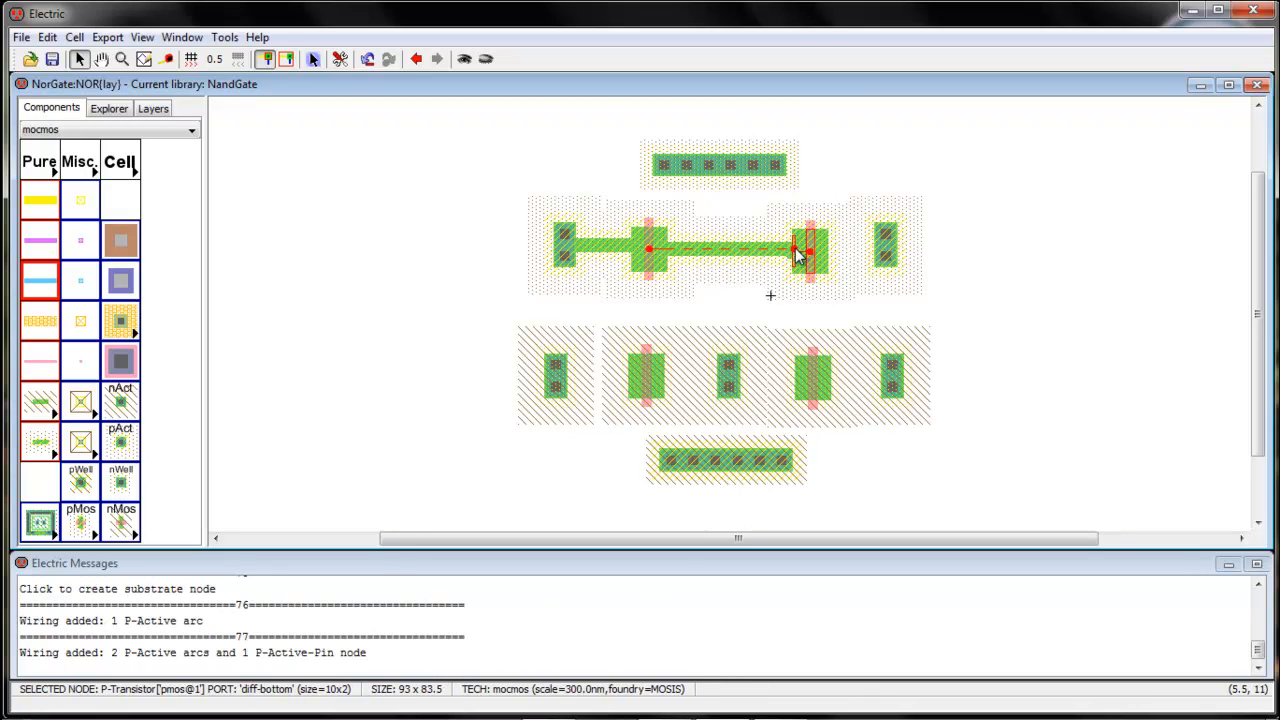
click(775, 318)
click(829, 260)
right_drag(829, 260, 882, 255)
click(970, 287)
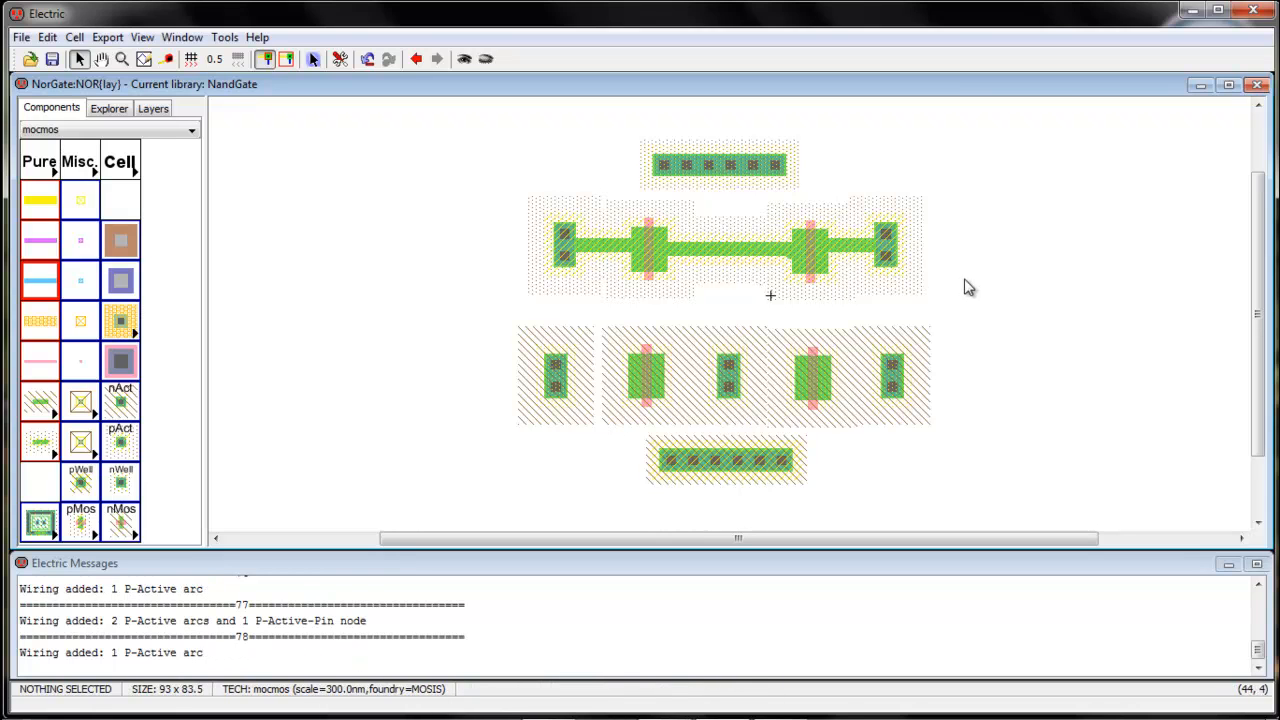
Connect both nMOS transistors to the left, middle and right N-active contacts with N-Active arcs
click(834, 382)
right_click(893, 376)
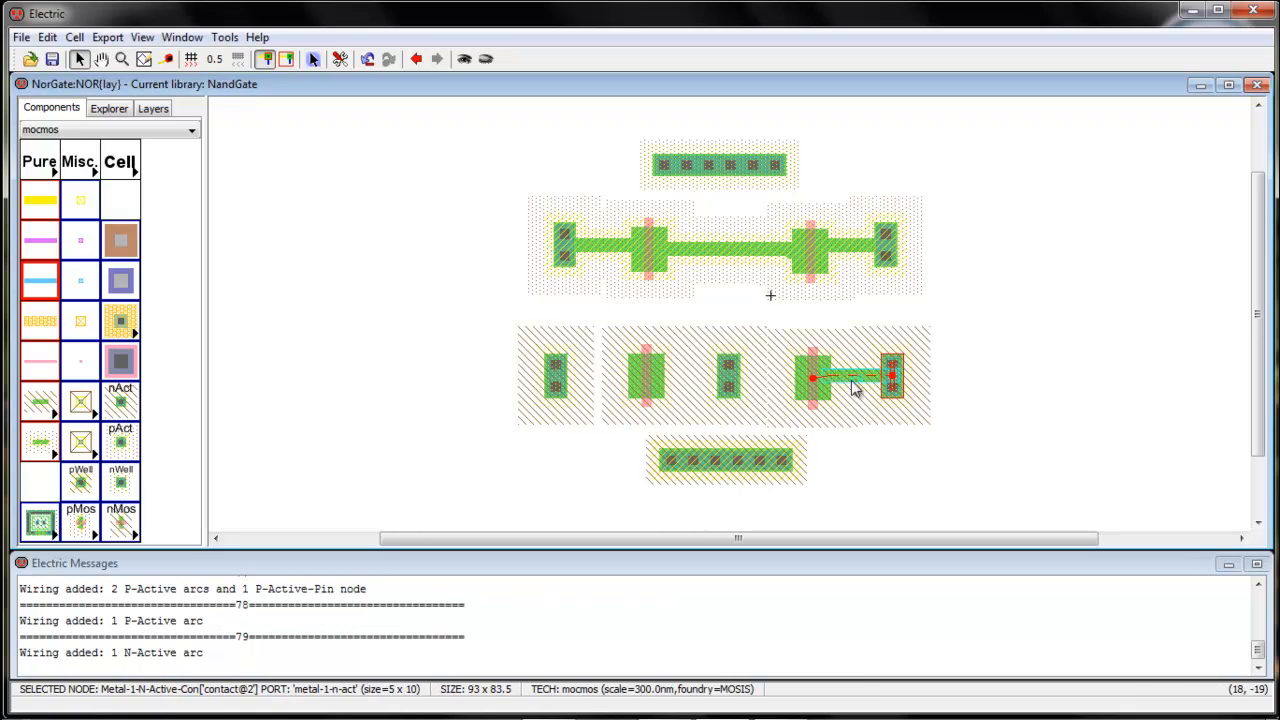
click(800, 384)
right_click(733, 377)
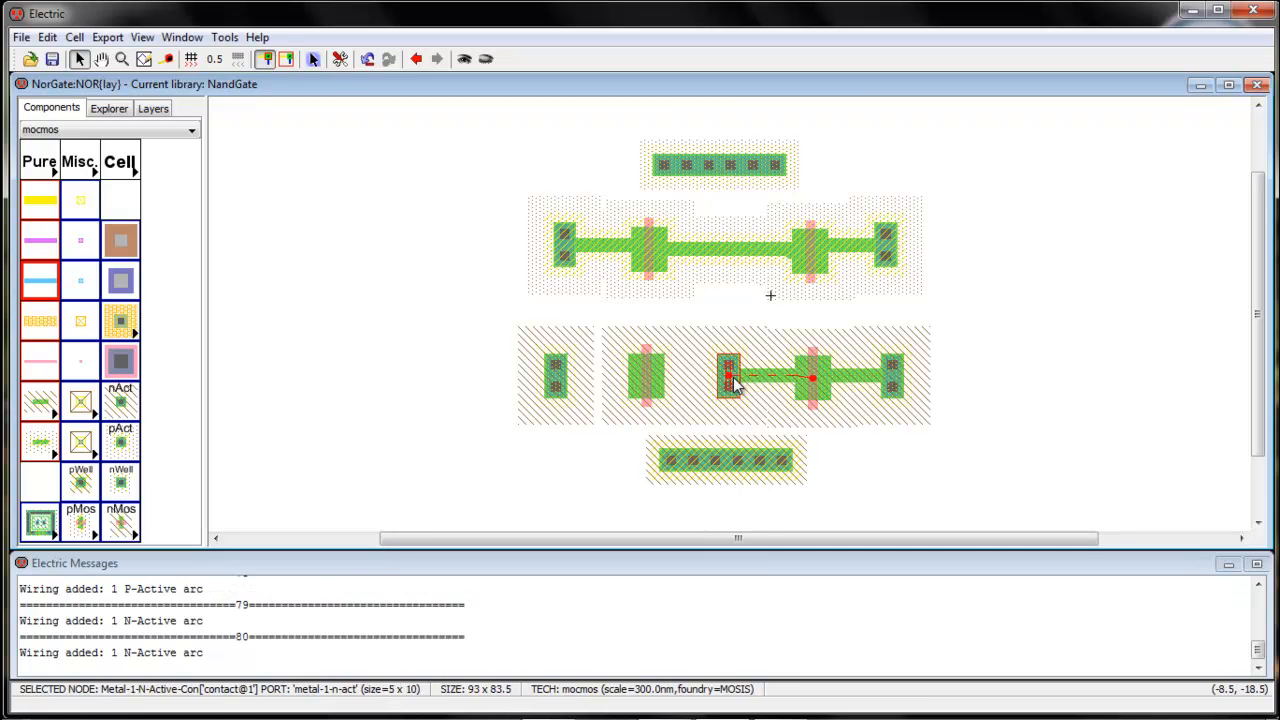
click(665, 388)
right_click(728, 374)
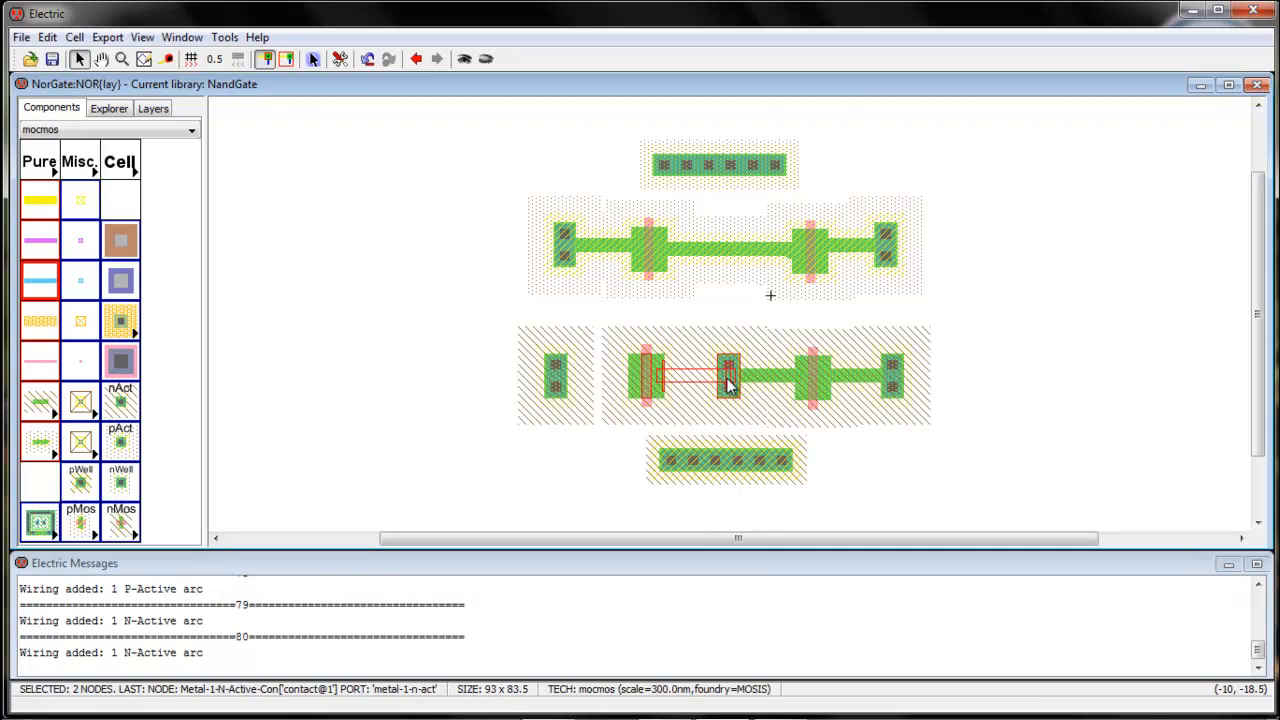
click(631, 386)
right_click(570, 377)
click(579, 467)
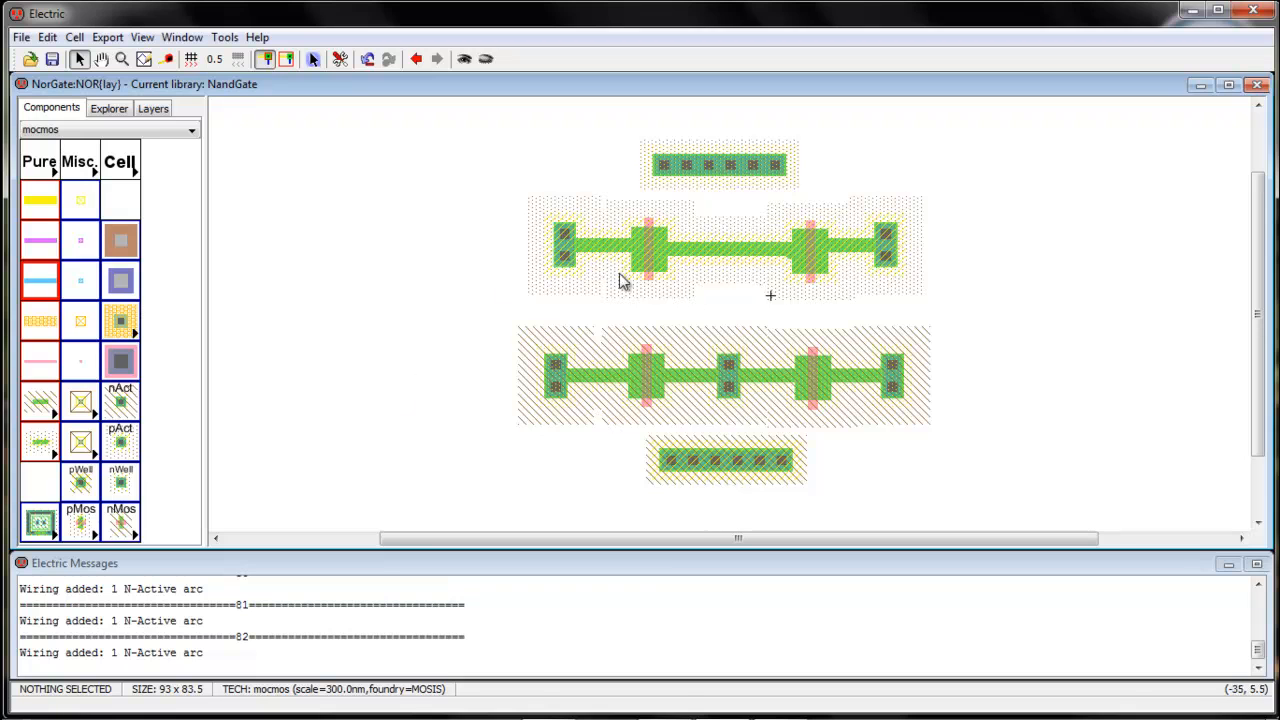
Move the left pMOS transistor 10 units right and bring the right pMOS transistor up against it so their active areas merge
drag(657, 280, 696, 277)
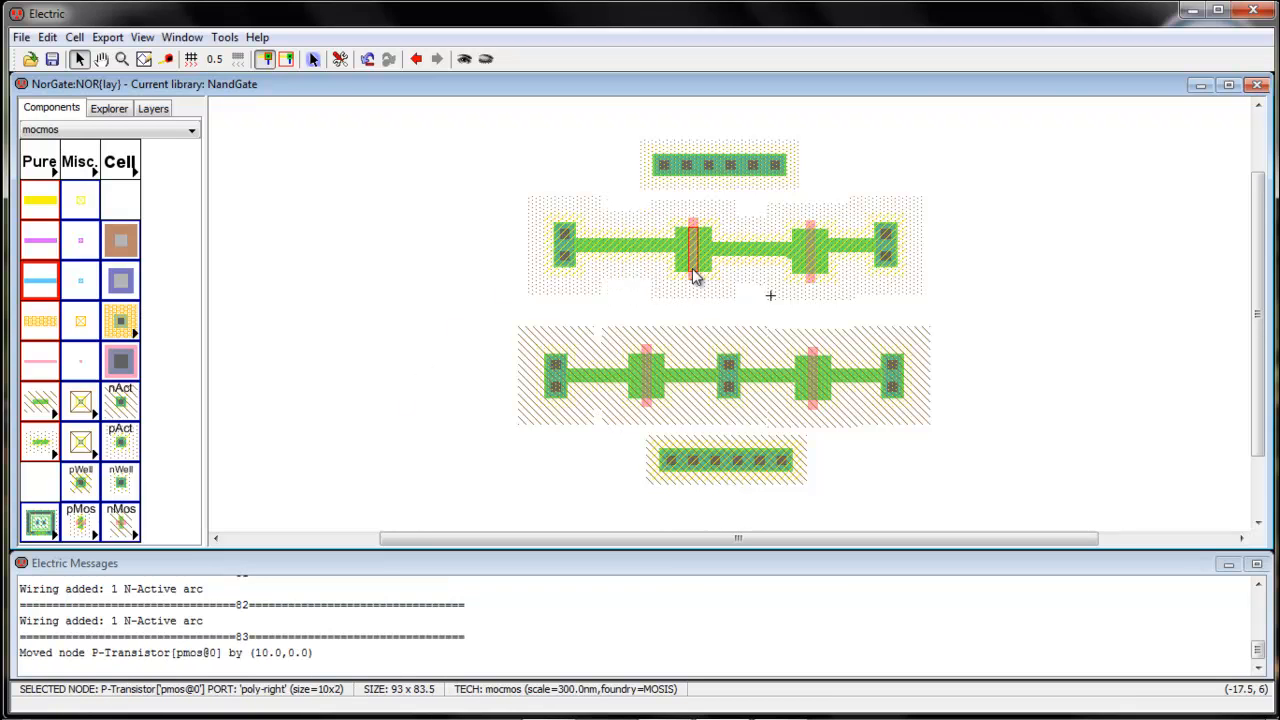
drag(828, 272, 735, 265)
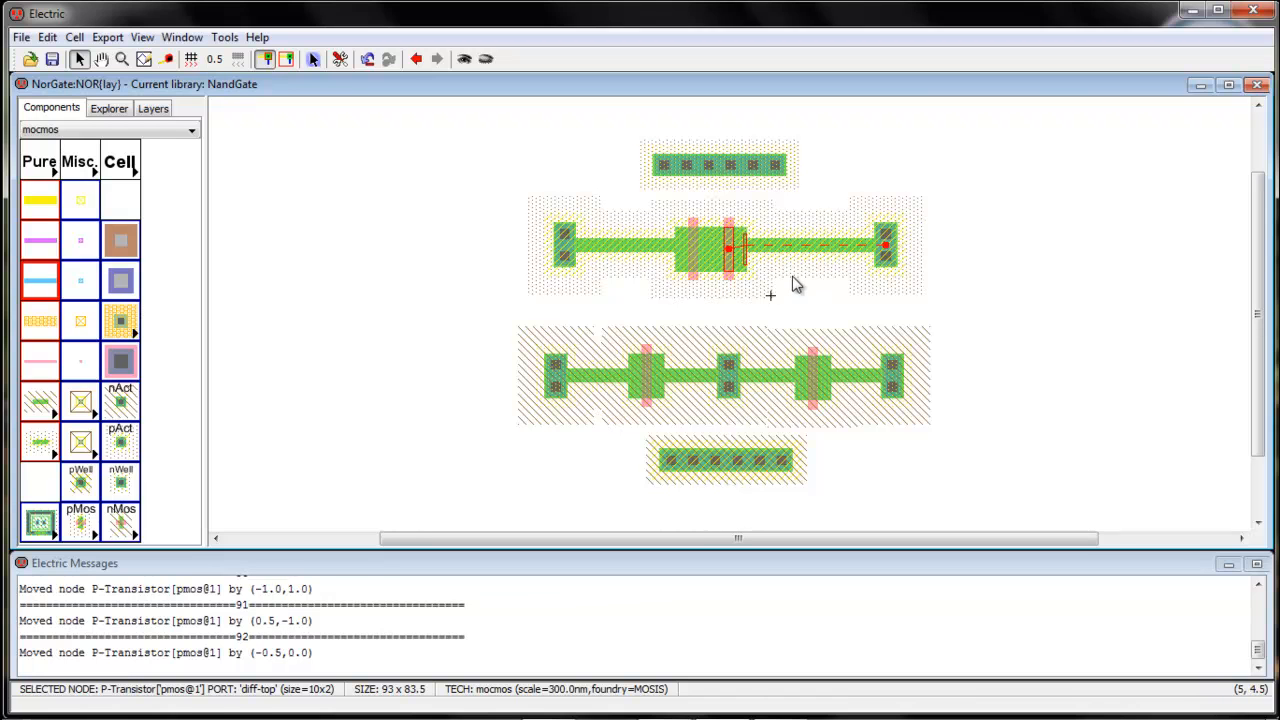
click(795, 284)
Move the right and left P-active contacts inward against the outer sides of the joined pMOS transistors
drag(897, 258, 763, 272)
click(791, 269)
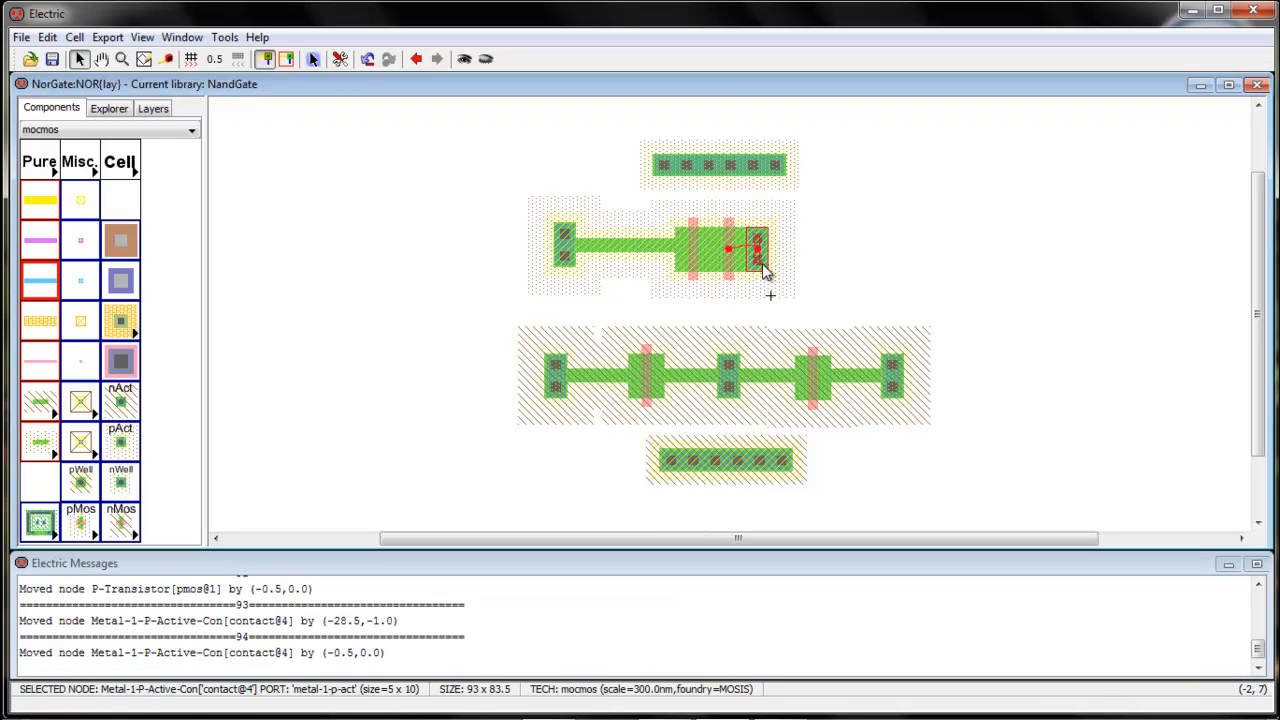
click(856, 258)
drag(556, 262, 658, 263)
click(530, 268)
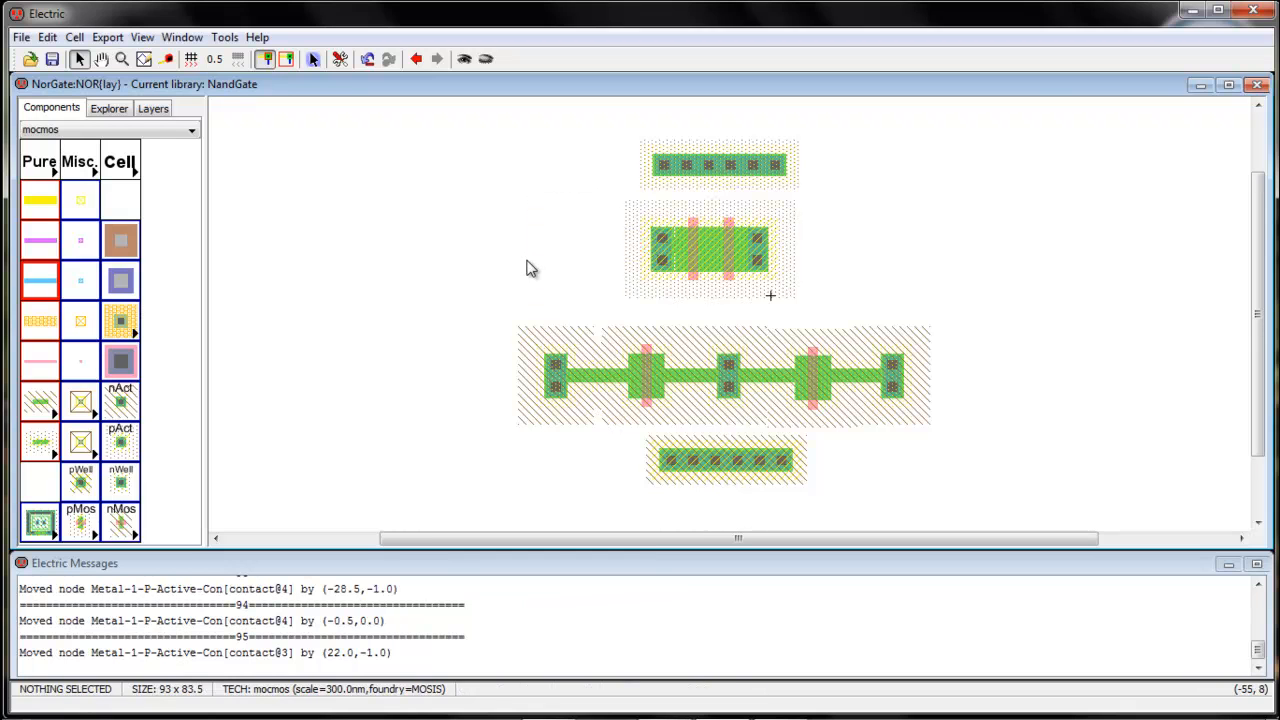
Move the middle N-active contact about 4 units left, beneath the centre of the pMOS pair
drag(727, 390, 708, 388)
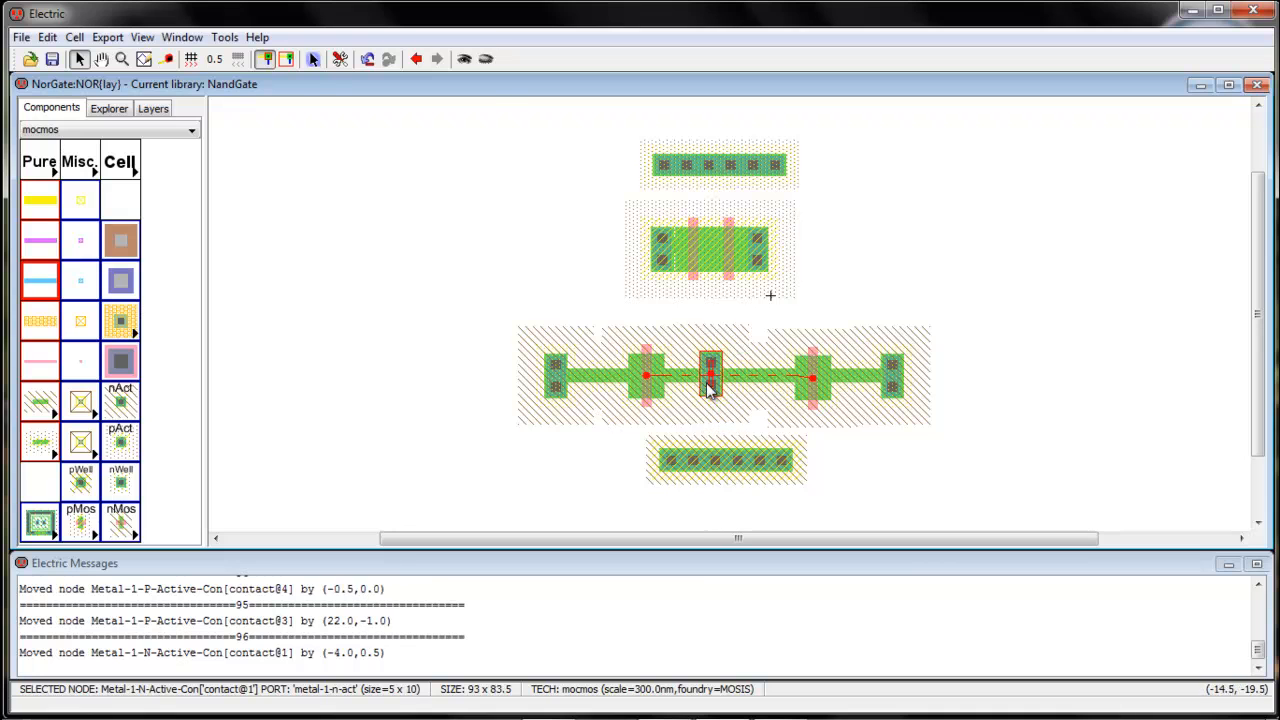
double_click(708, 388)
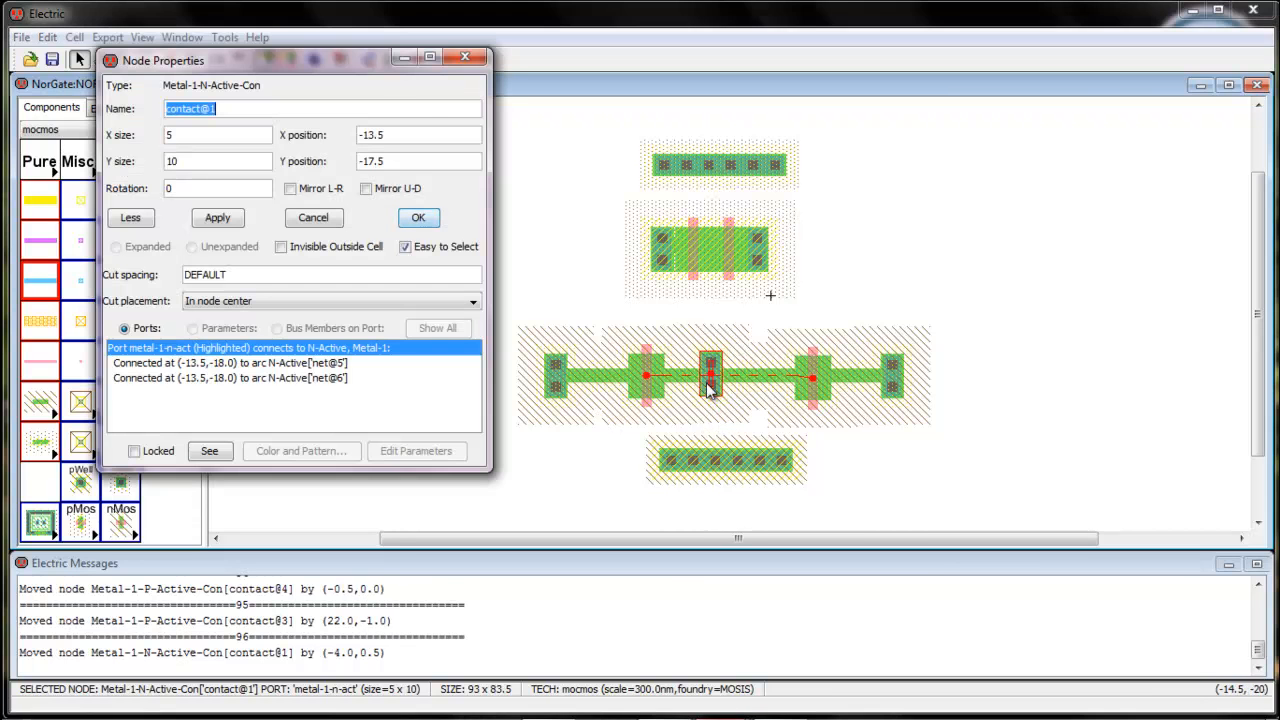
click(463, 58)
drag(715, 383, 718, 383)
Move the right nMOS transistor against the middle N-active contact and the right N-active contact against that transistor
drag(813, 400, 739, 395)
drag(911, 400, 779, 395)
click(878, 393)
click(782, 398)
click(846, 397)
Move the left nMOS transistor against the middle N-active contact and the left N-active contact against that transistor
click(647, 403)
drag(647, 403, 685, 398)
drag(560, 398, 658, 398)
click(531, 422)
Nudge the whole nMOS row into line under the pMOS row and move both well contacts closer to their transistor rows
drag(588, 318, 493, 358)
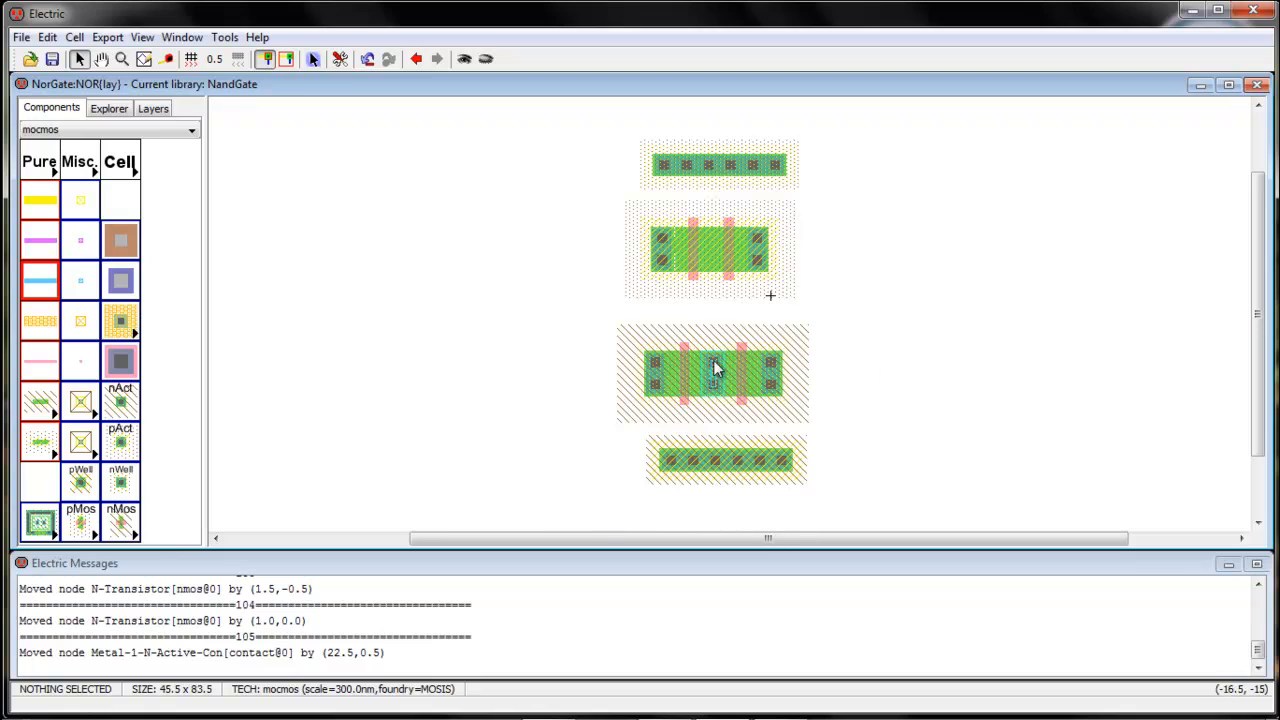
drag(570, 332, 822, 420)
drag(711, 386, 711, 389)
drag(740, 460, 722, 443)
mouse_move(710, 168)
mouse_down()
mouse_move(705, 188)
mouse_move(688, 177)
mouse_move(706, 186)
mouse_up()
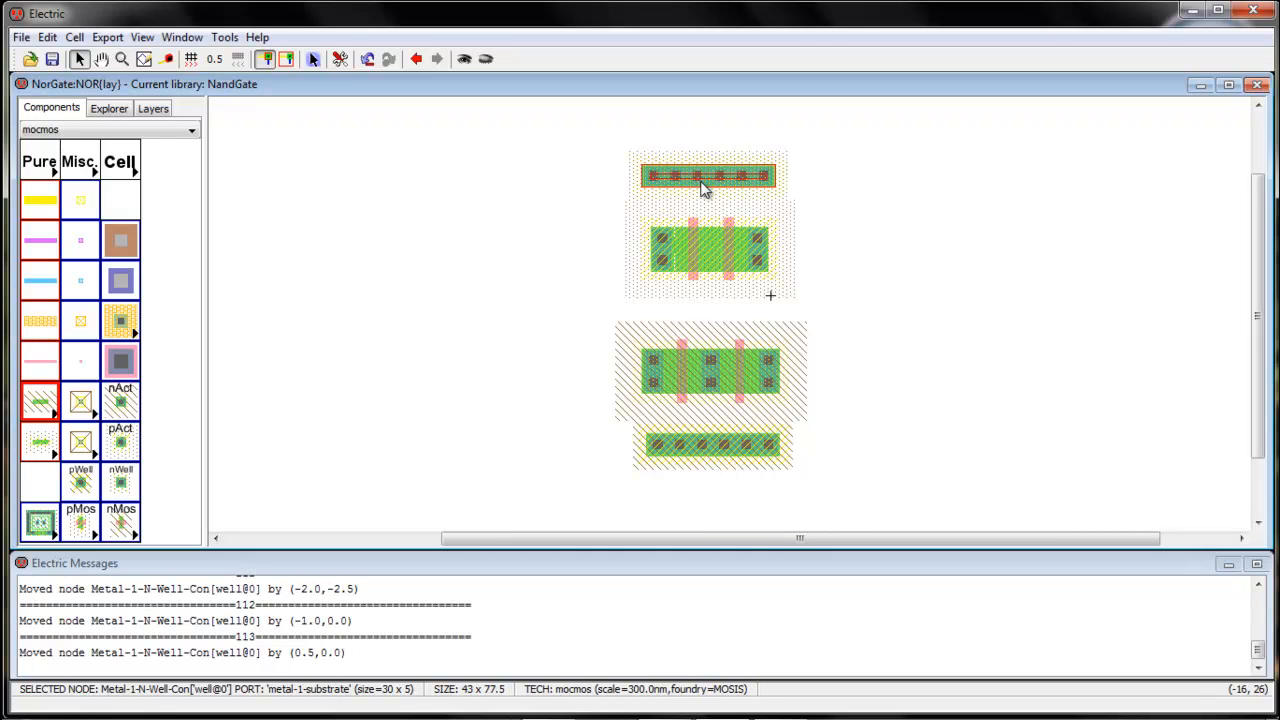
Run the layout design rule check on the NOR cell and highlight a reported error
click(224, 37)
mouse_move(300, 59)
click(466, 62)
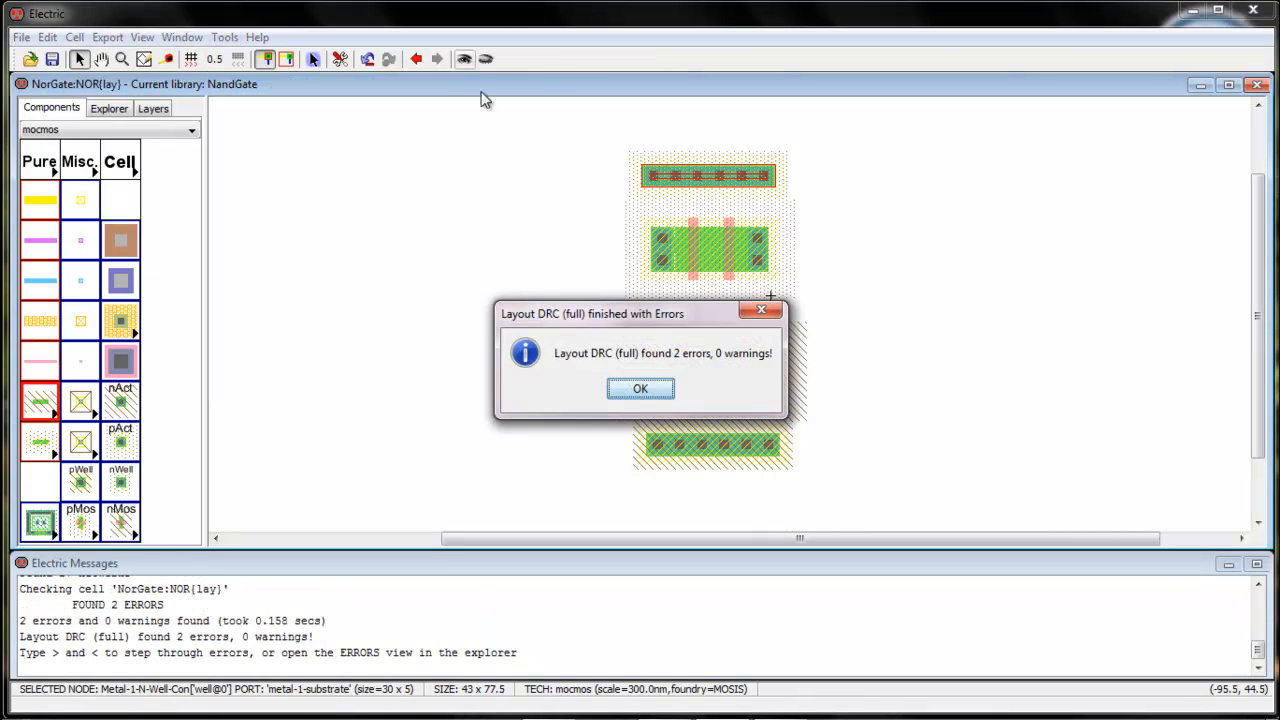
click(655, 392)
key(greater)
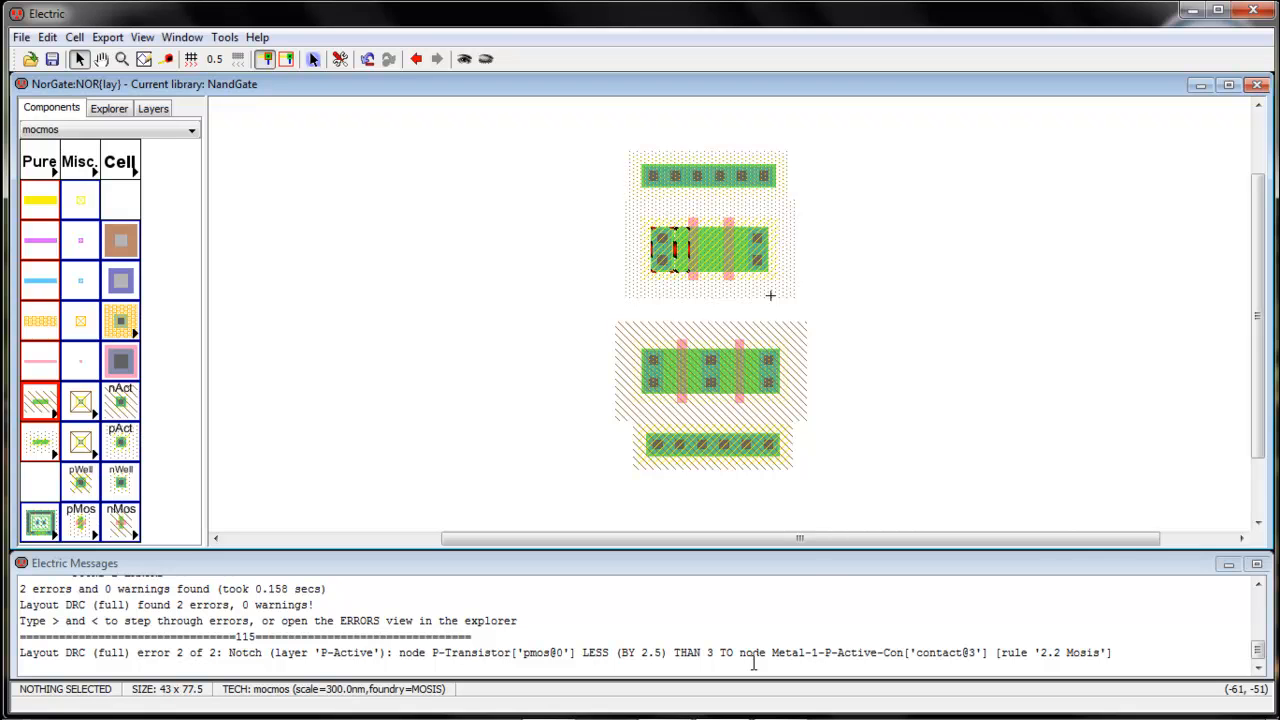
Move the left P-active contact 12.5 units away from the left pMOS transistor and delete the P-Active arc between them
drag(668, 262, 612, 263)
click(590, 342)
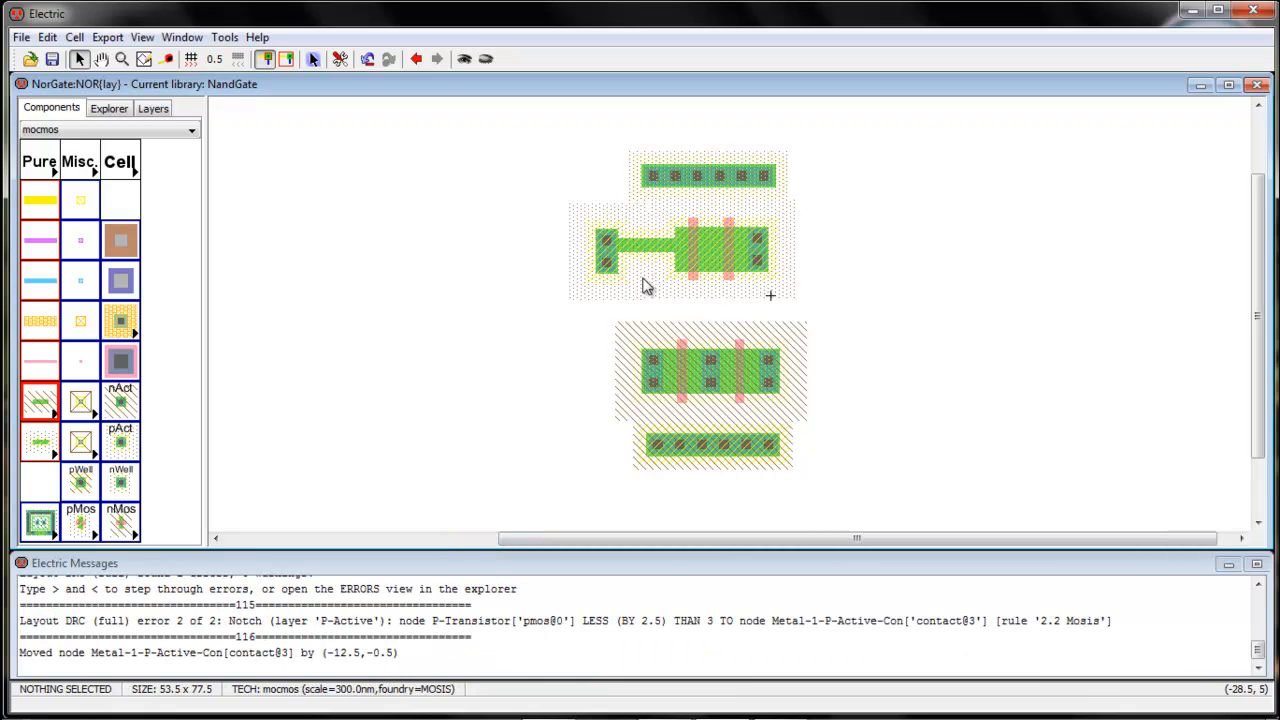
click(649, 256)
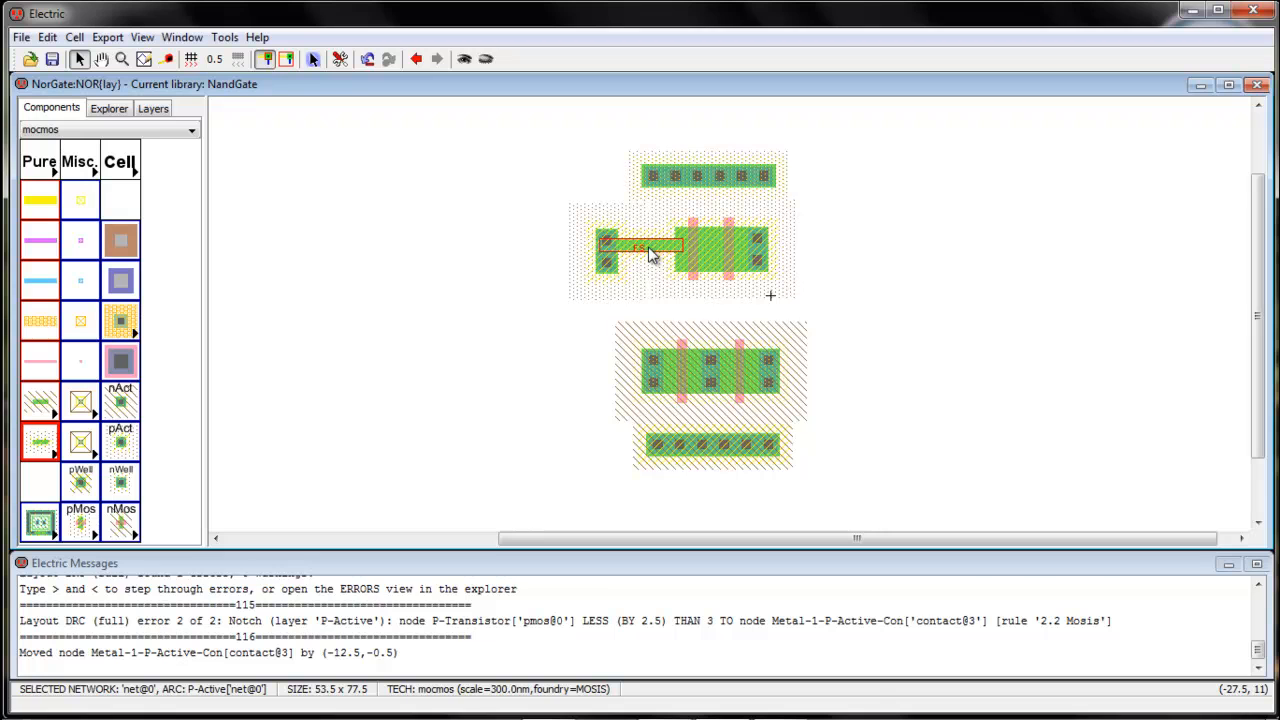
key(Delete)
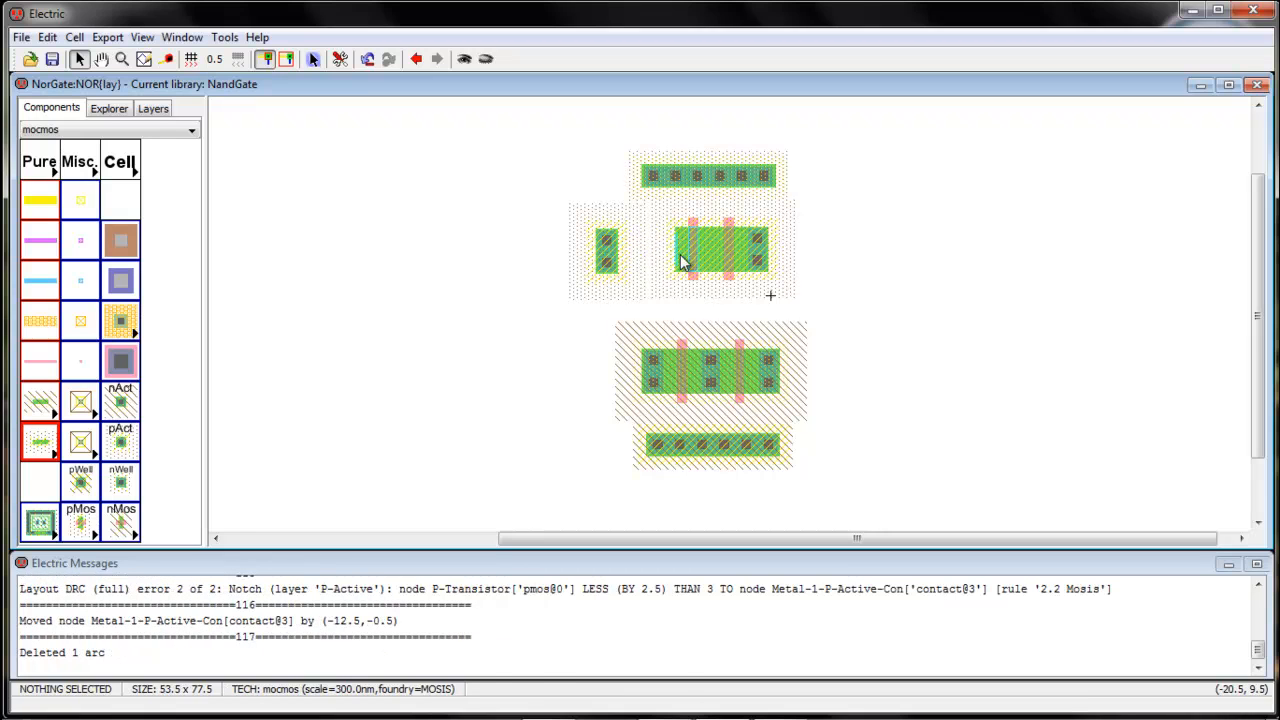
Rewire the left P-active contact to the left pMOS transistor with a P-Active arc and move it back against the transistor, aligned vertically
click(681, 258)
right_click(615, 258)
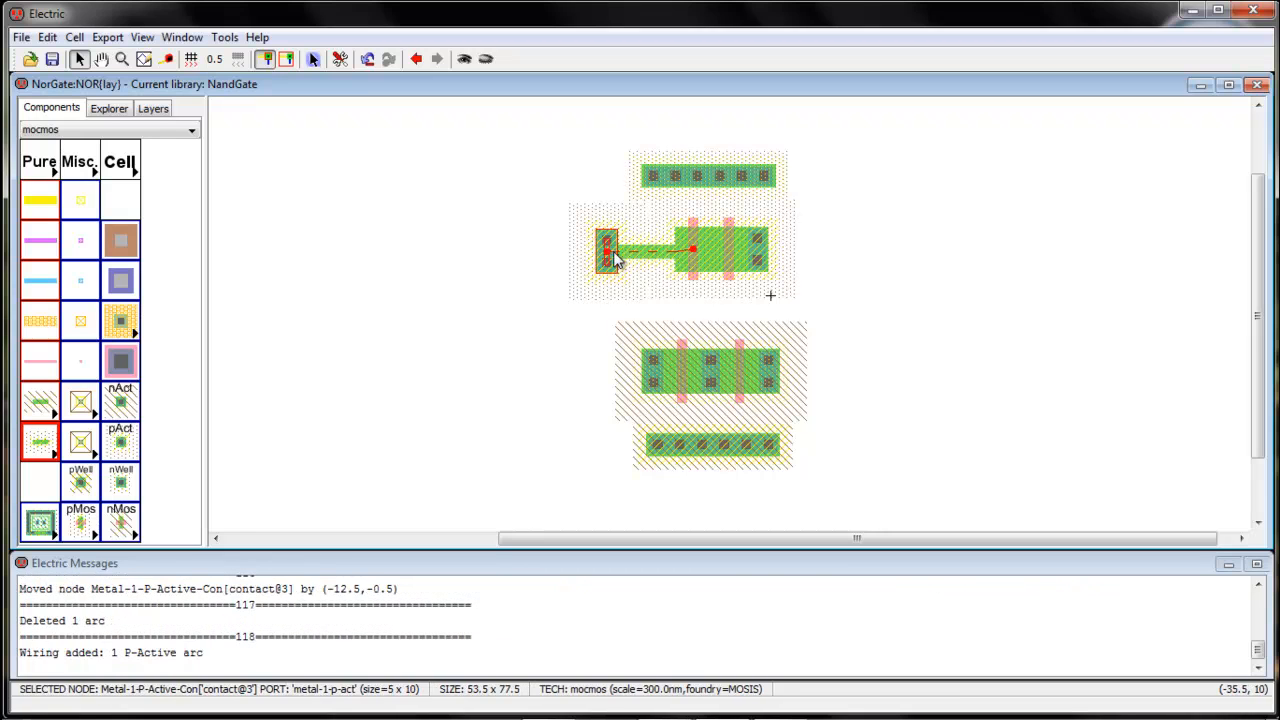
drag(609, 263, 668, 270)
click(588, 308)
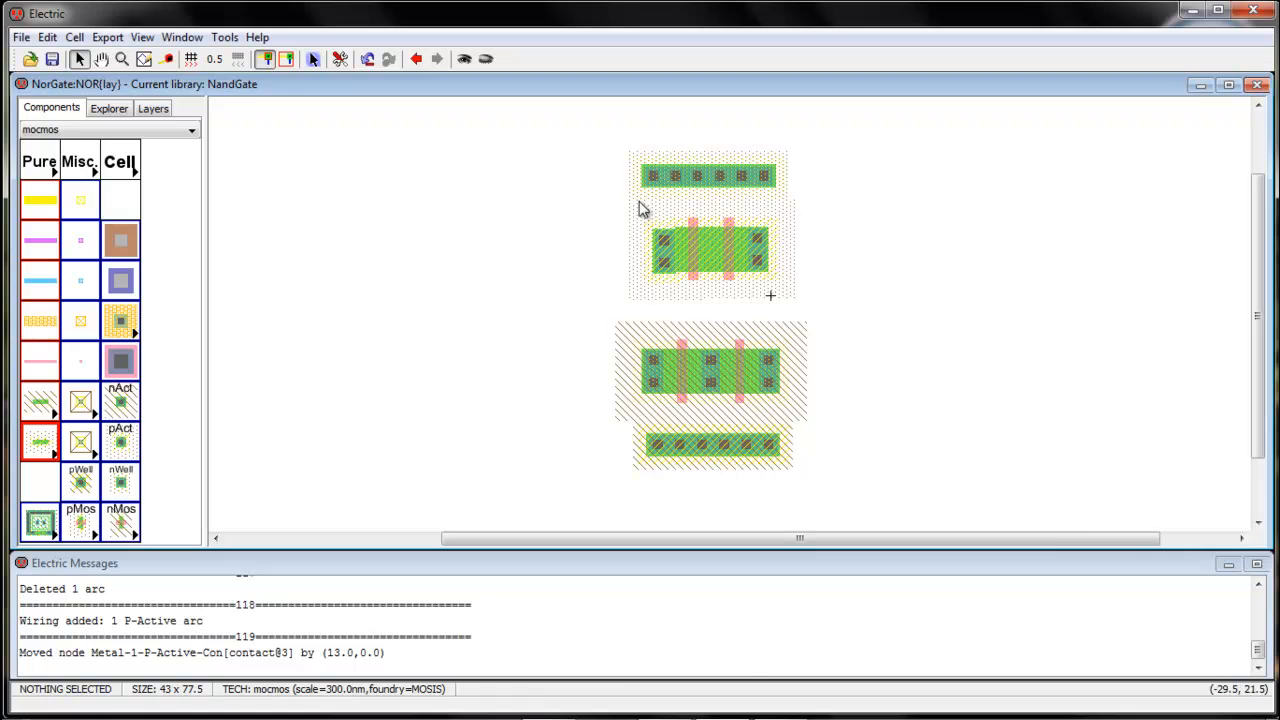
drag(656, 252, 657, 253)
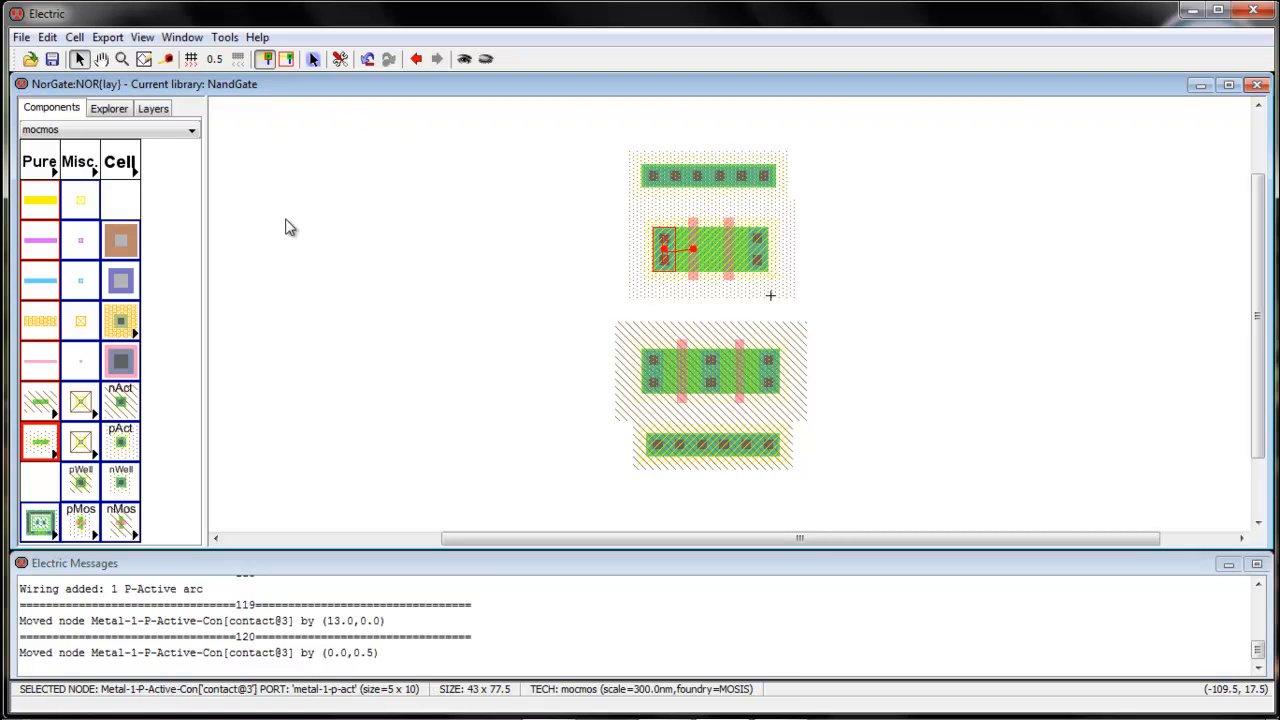
Run the hierarchical design rule check on the NOR layout and clear the selection
click(224, 37)
mouse_move(249, 62)
click(430, 60)
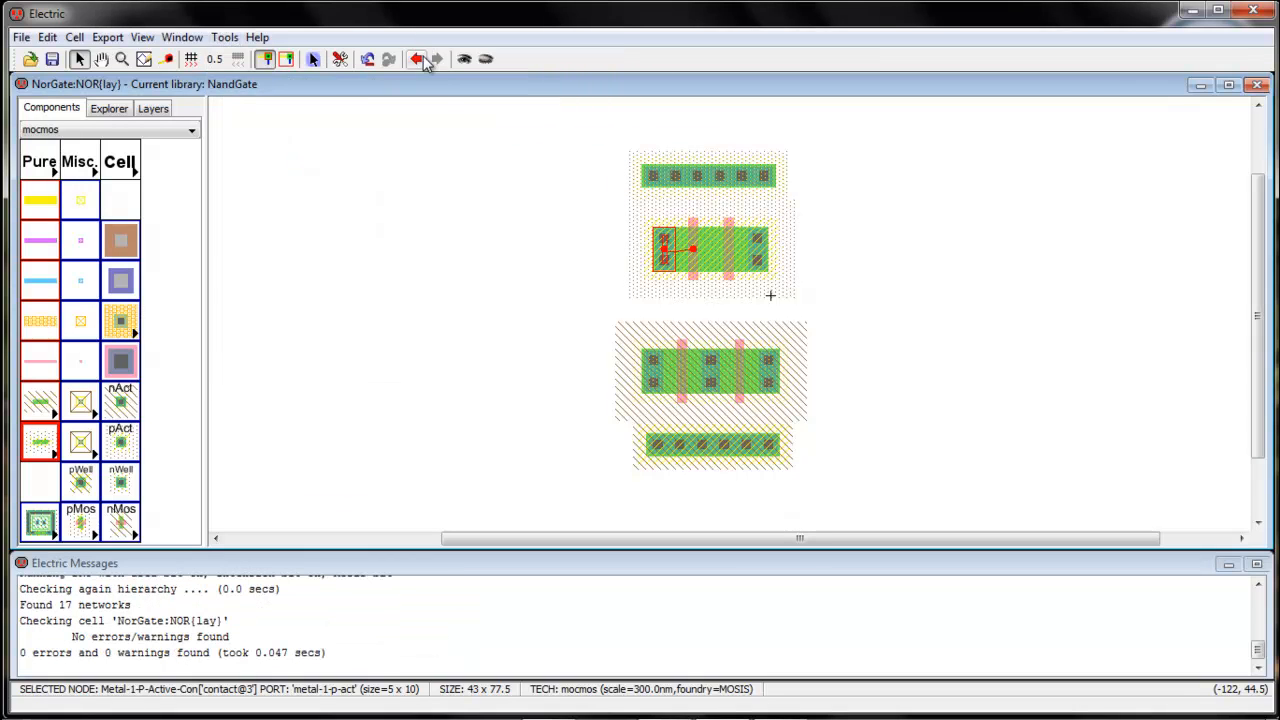
click(918, 309)
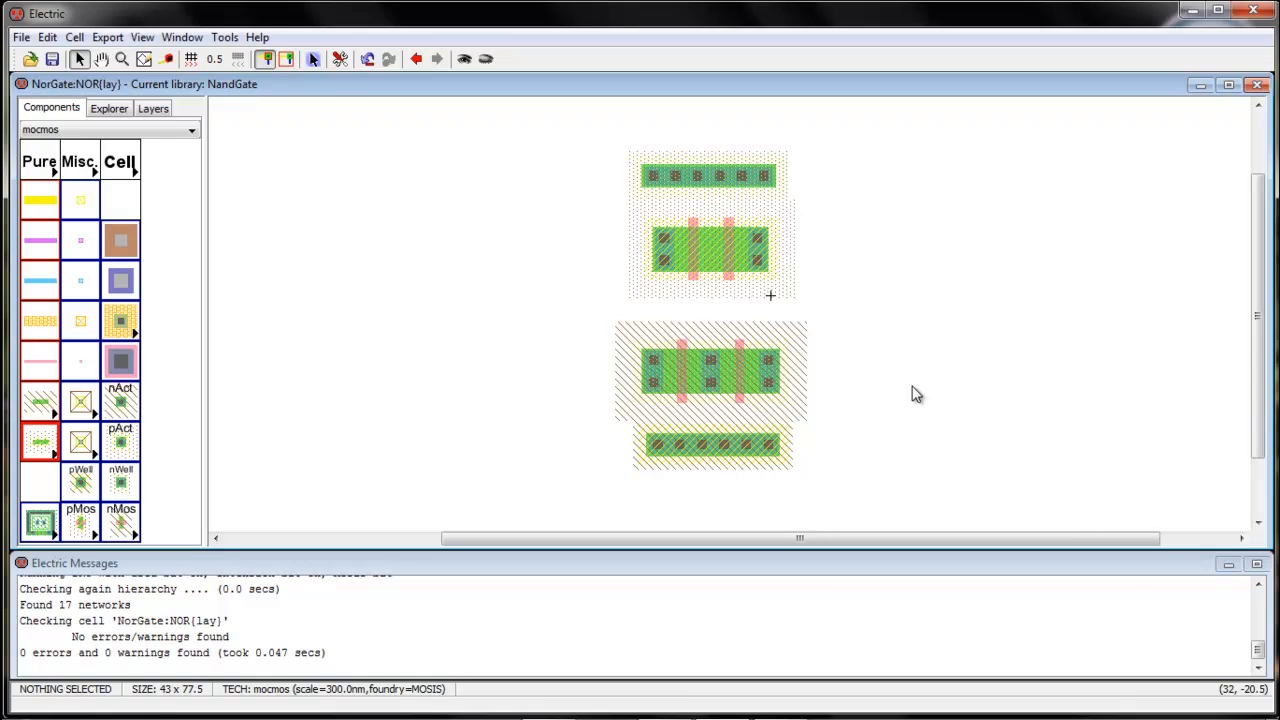
Wire the left pMOS gate down to the left nMOS gate with Polysilicon-1 arcs, jogging sideways between the two transistor rows
click(697, 292)
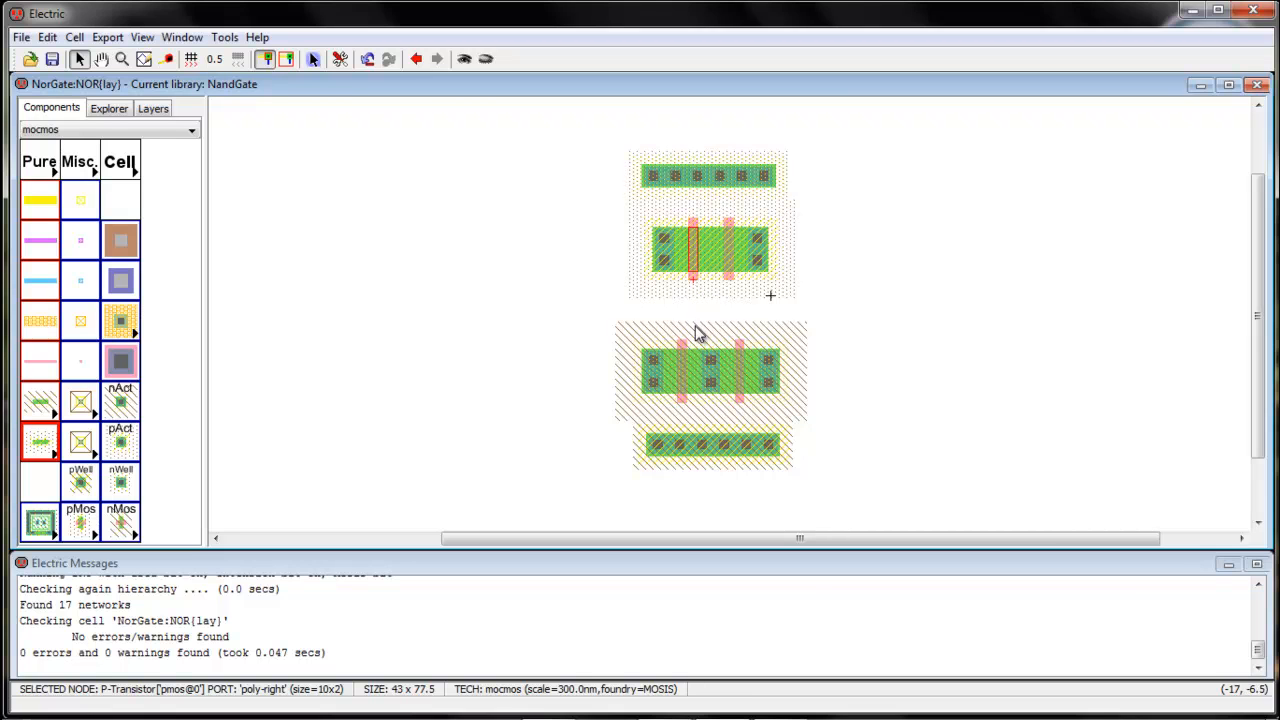
right_click(697, 333)
right_click(678, 325)
right_click(679, 347)
click(739, 309)
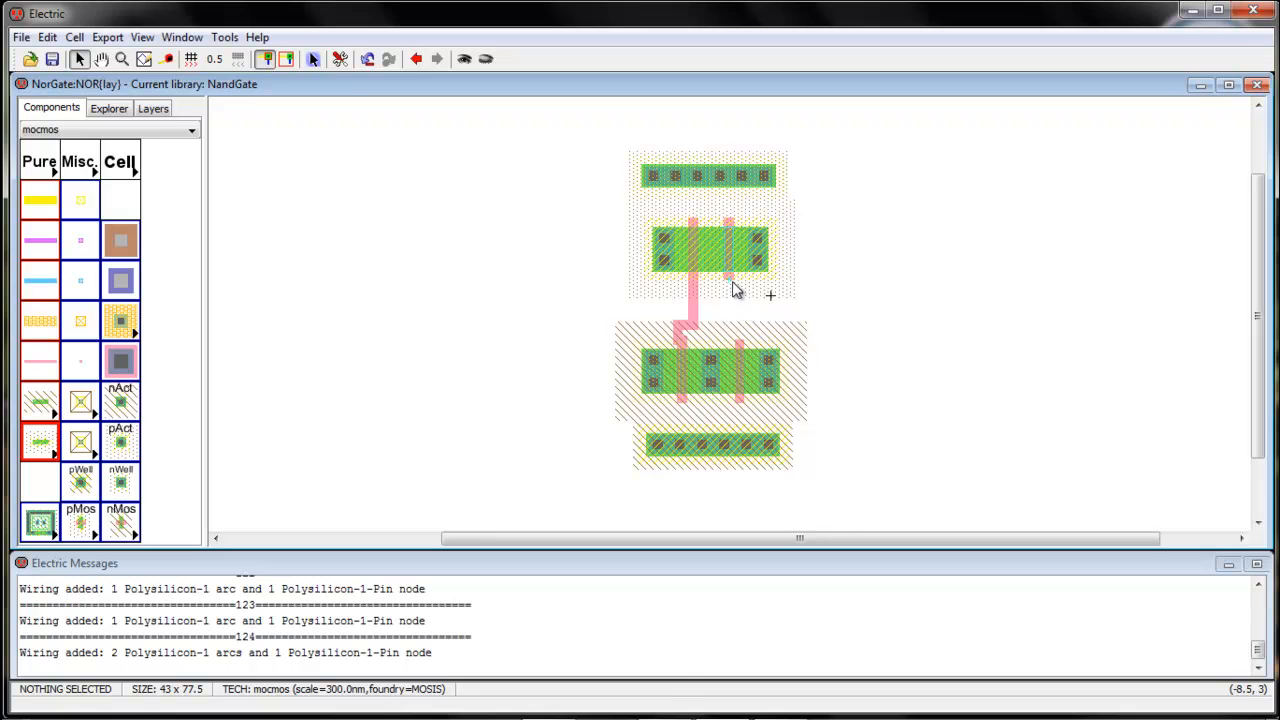
Wire the right pMOS gate to the right nMOS gate with Polysilicon-1 arcs and straighten both gate jogs over the nMOS gates
click(733, 284)
right_click(730, 322)
right_click(745, 322)
right_click(745, 348)
click(787, 332)
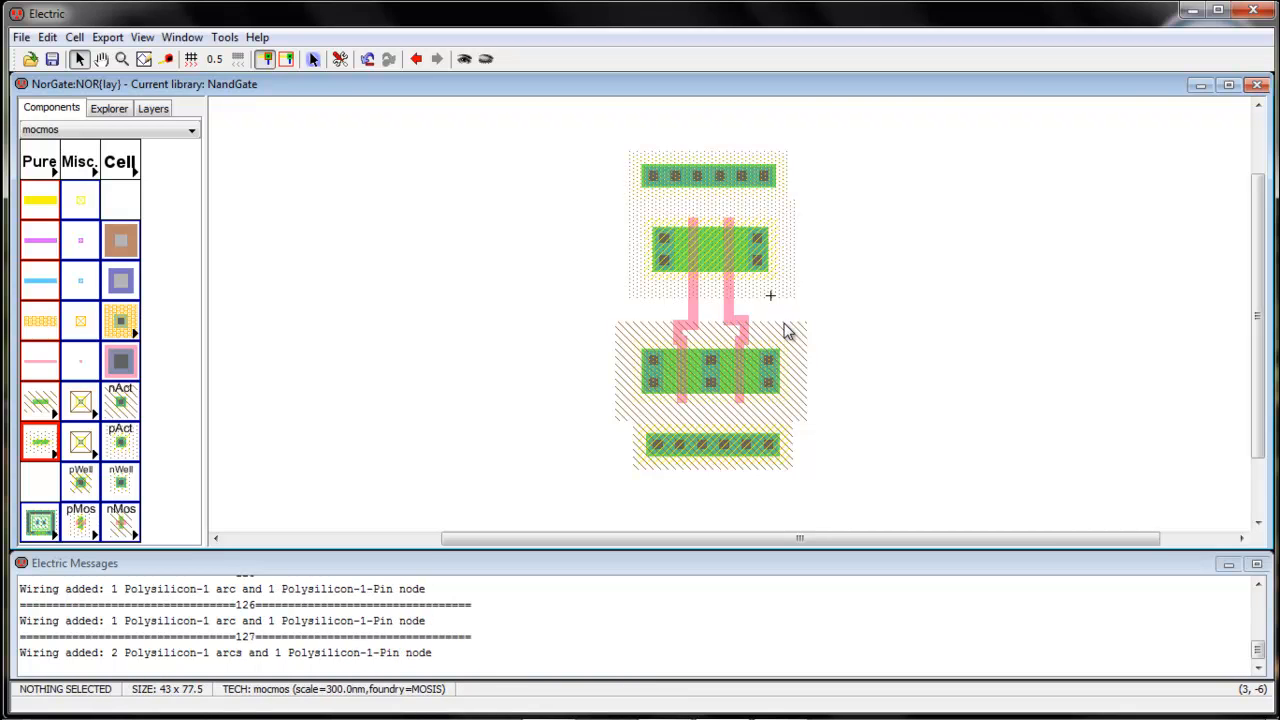
drag(750, 338, 680, 336)
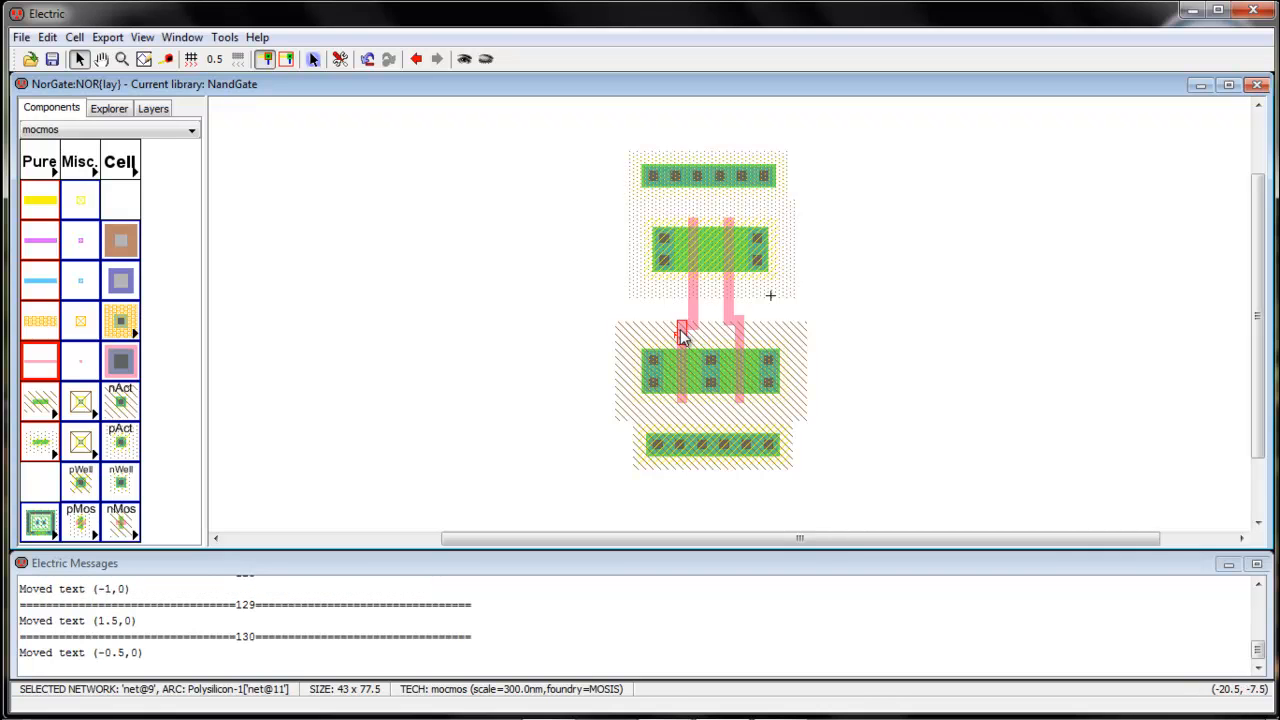
click(529, 291)
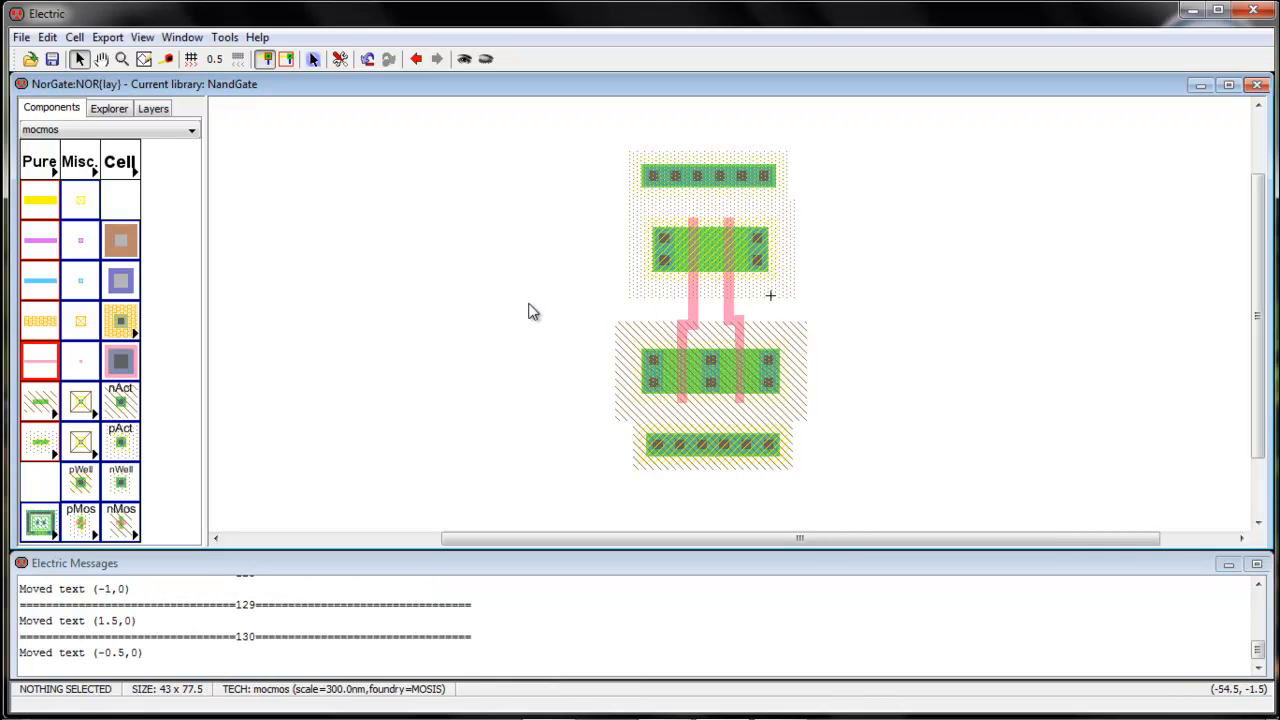
Connect the N-well contact to the left P-active contact with a Metal-1 arc
click(667, 188)
right_click(667, 238)
click(891, 300)
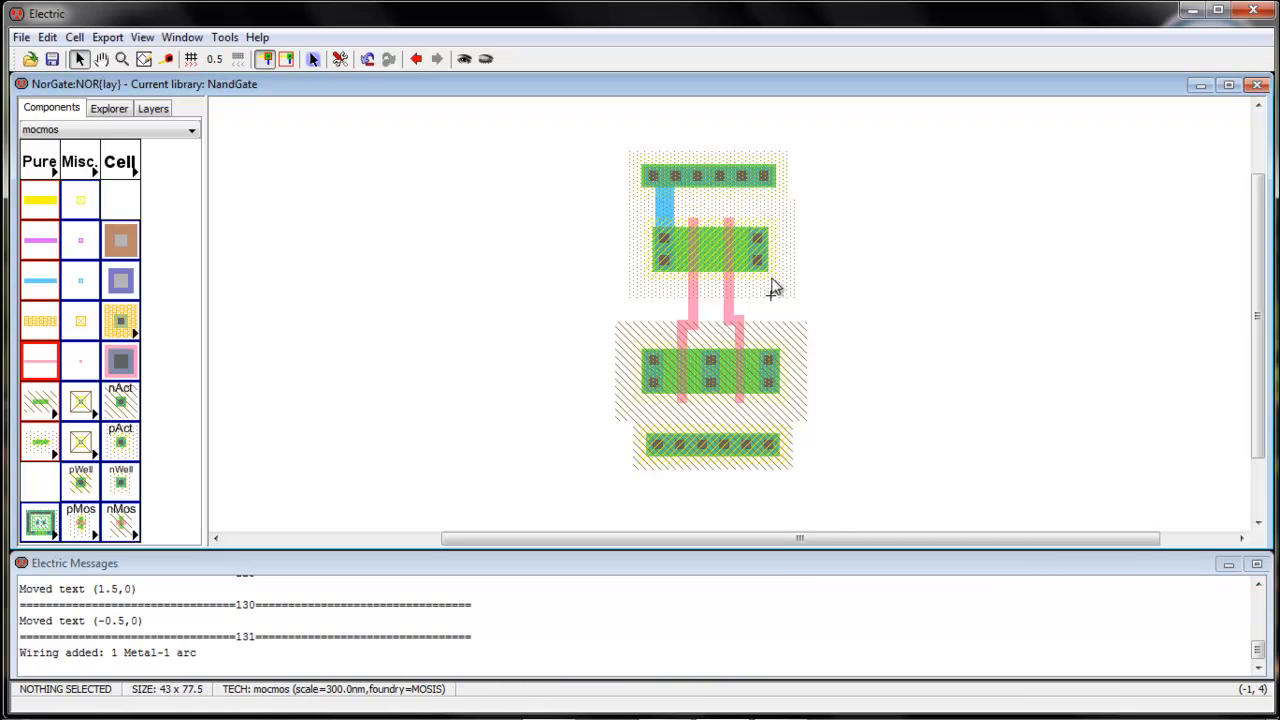
Route Metal-1 from the right P-active contact down and across to the middle N-active contact
click(761, 277)
right_click(757, 322)
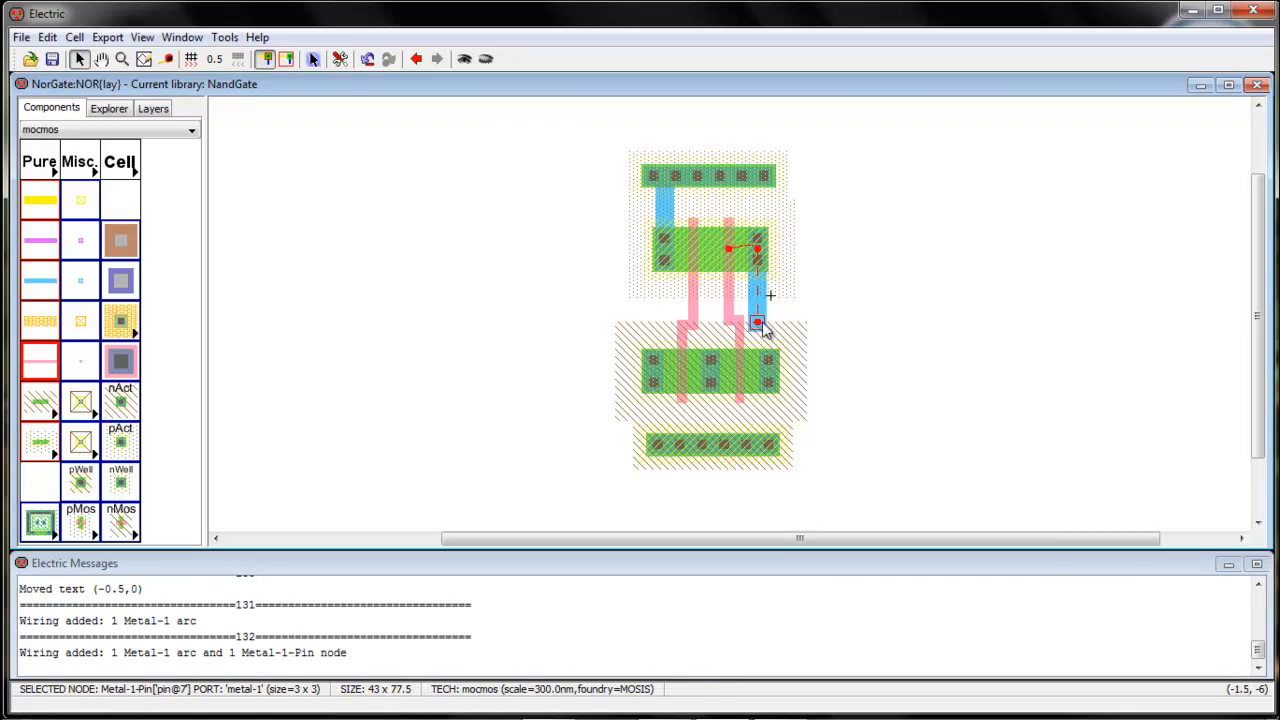
right_click(715, 334)
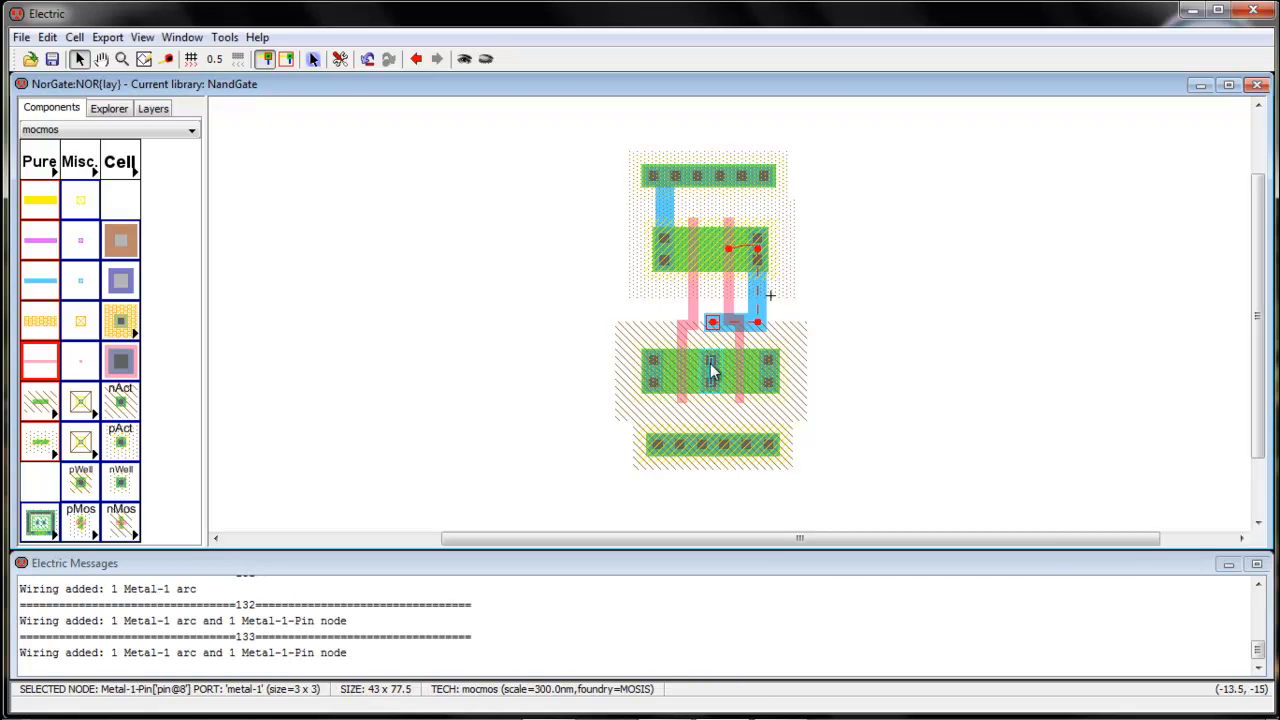
right_click(712, 364)
click(865, 340)
Connect the two outer N-active contacts to the P-well contact with Metal-1 arcs
click(650, 388)
shift+click(655, 450)
right_click(655, 450)
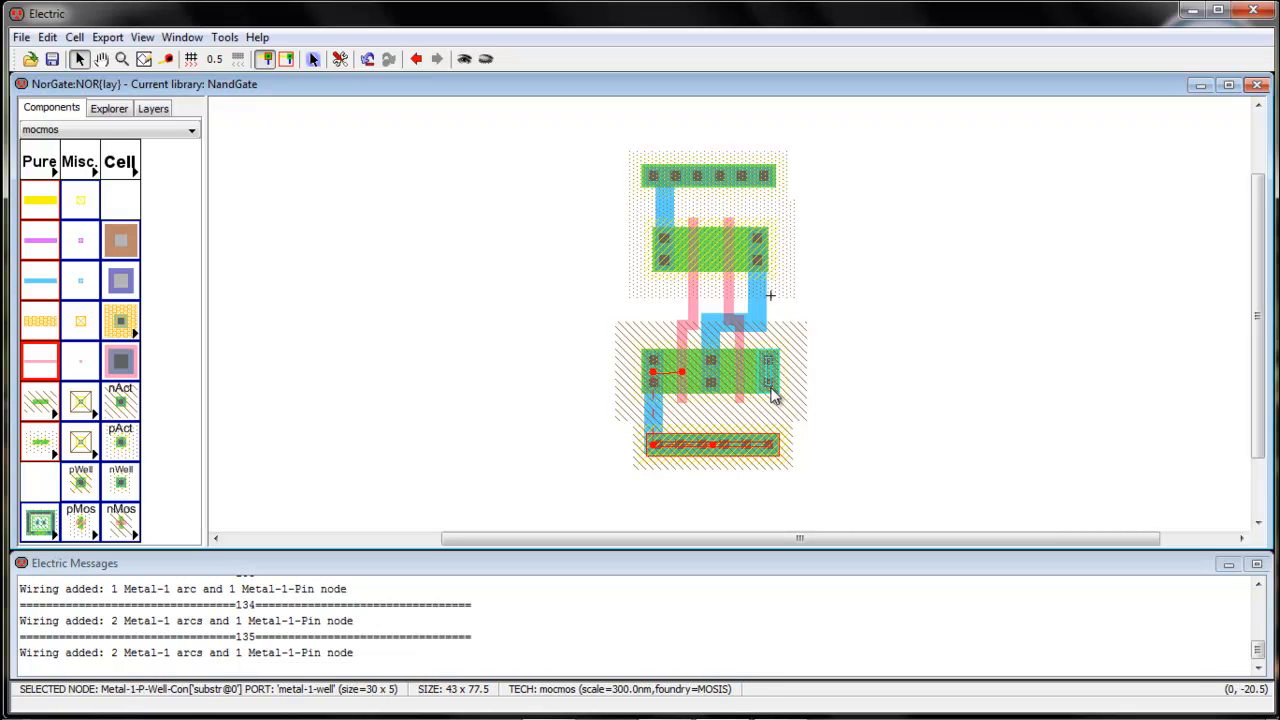
click(770, 390)
right_click(768, 444)
click(883, 388)
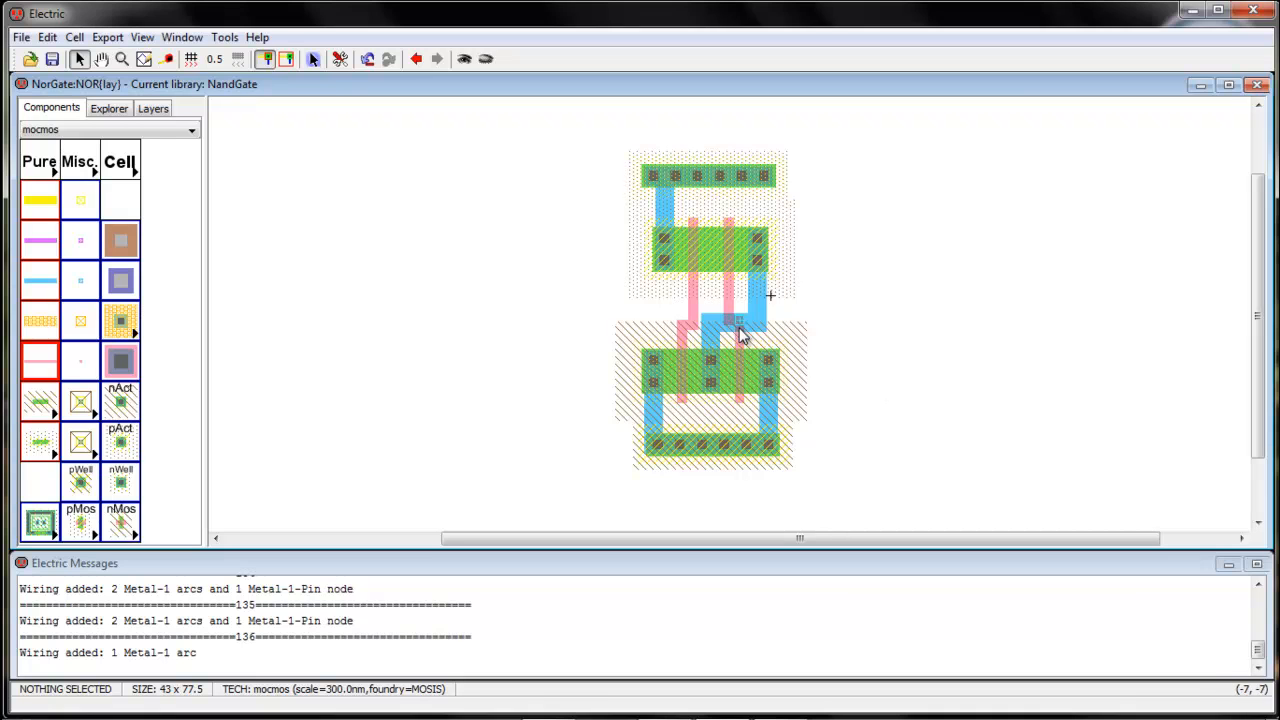
Move the horizontal Metal-1 segment of the output wire up toward the pMOS row, clear of the right polysilicon jog
drag(737, 337, 733, 302)
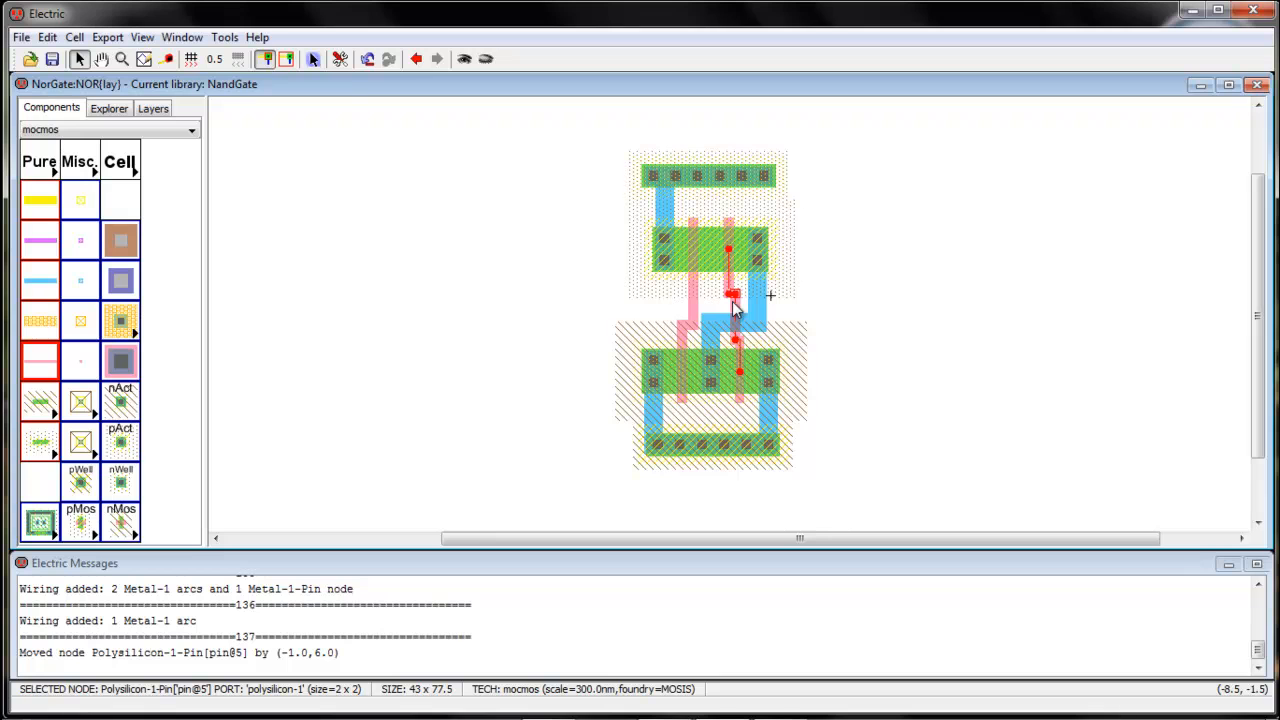
key(ctrl+z)
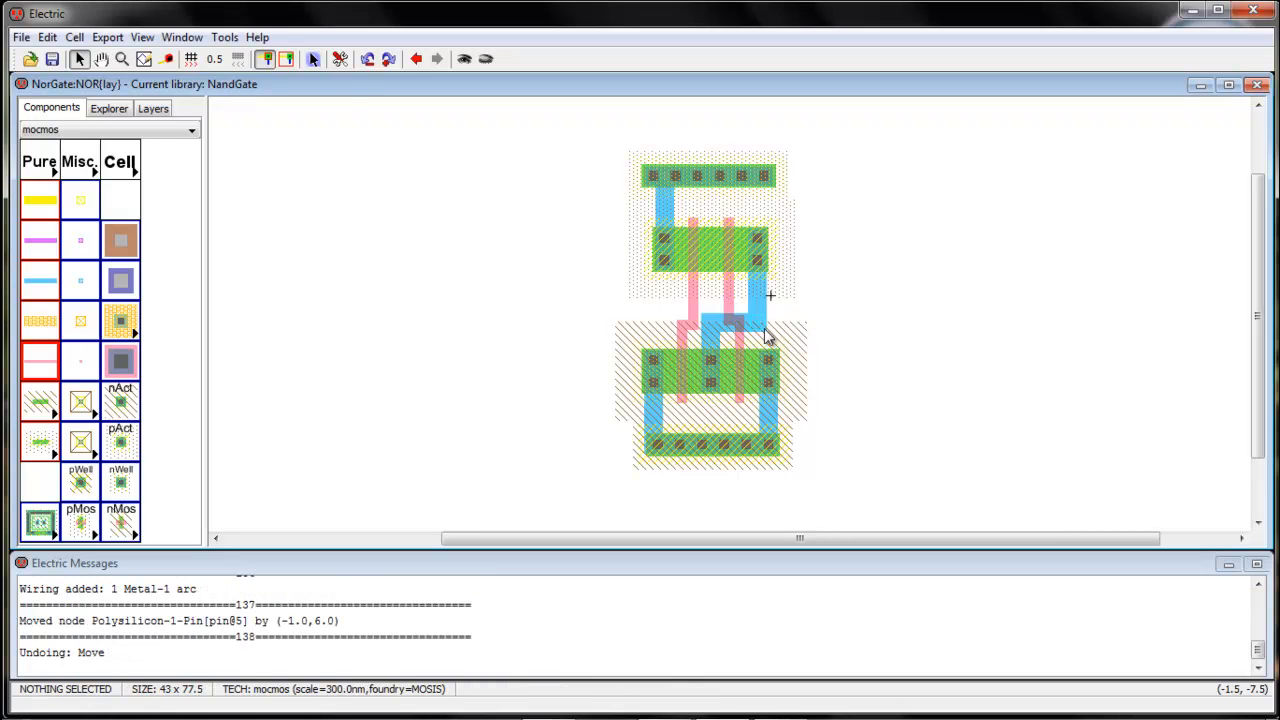
click(720, 334)
drag(720, 334, 719, 300)
click(815, 305)
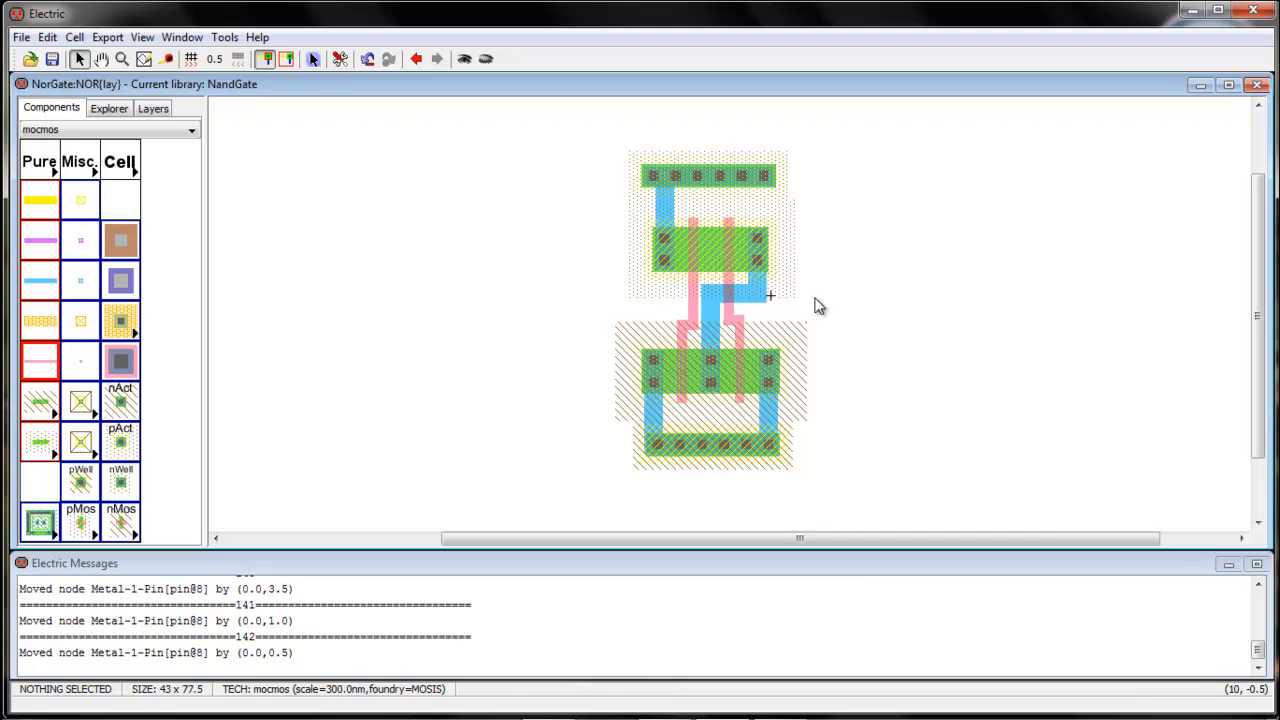
Rerun the hierarchical design rule check on the layout with its gate and Metal-1 wiring in place
click(224, 37)
mouse_move(250, 59)
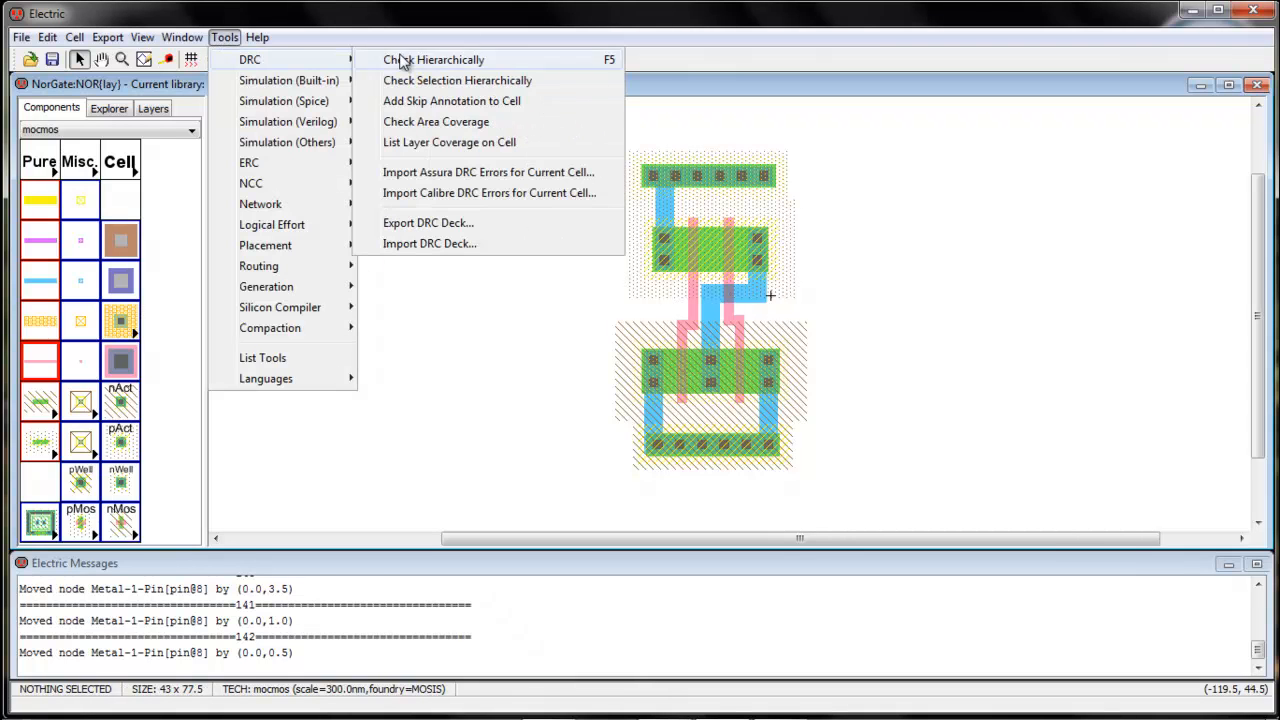
click(485, 59)
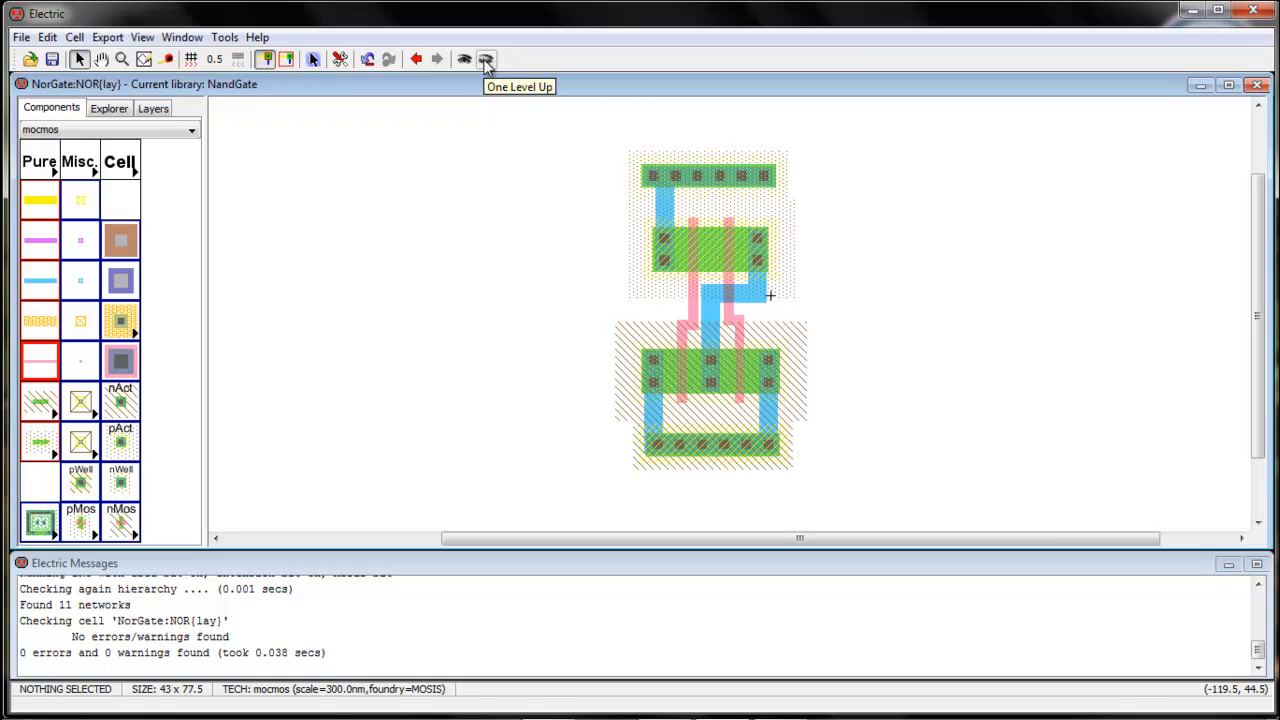
double_click(704, 177)
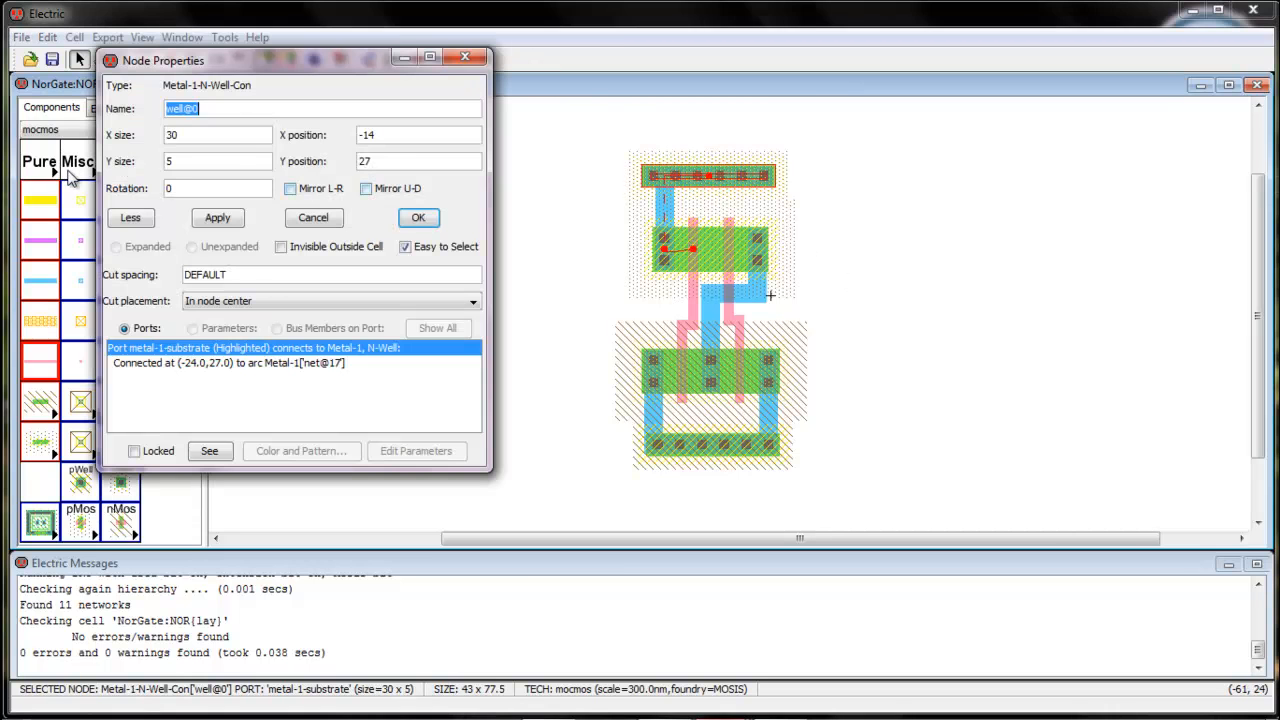
click(465, 57)
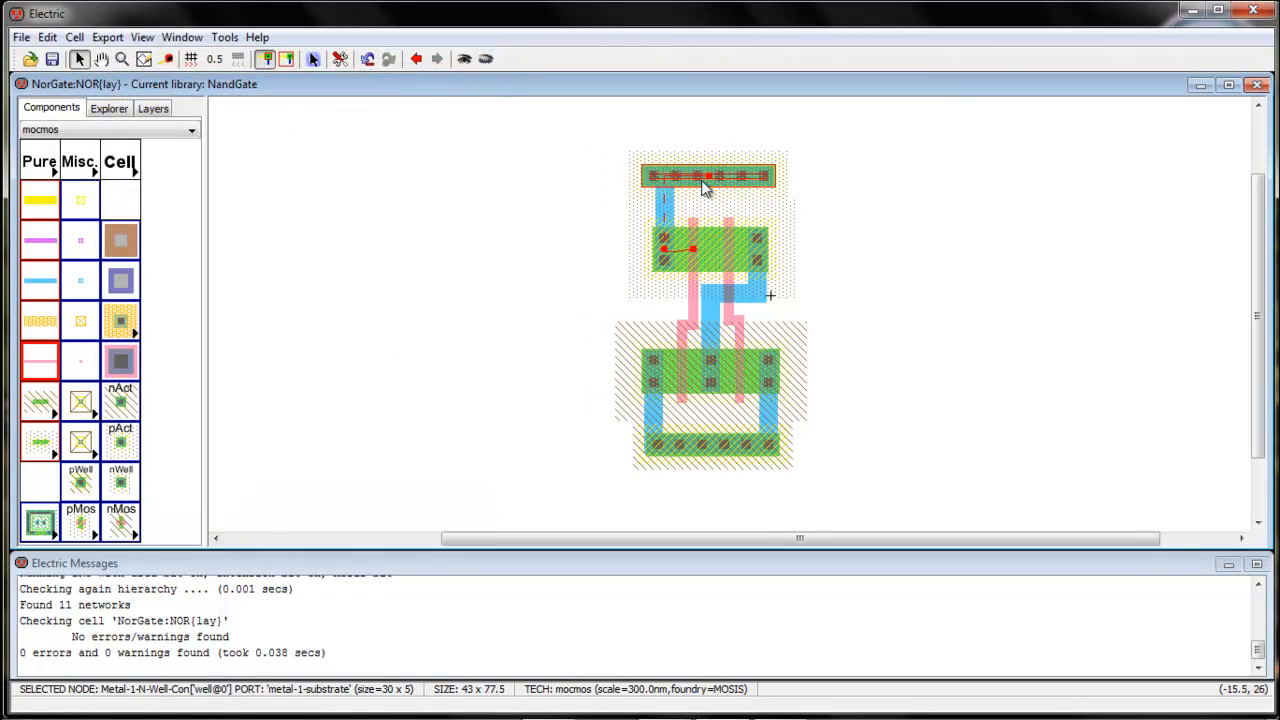
double_click(704, 187)
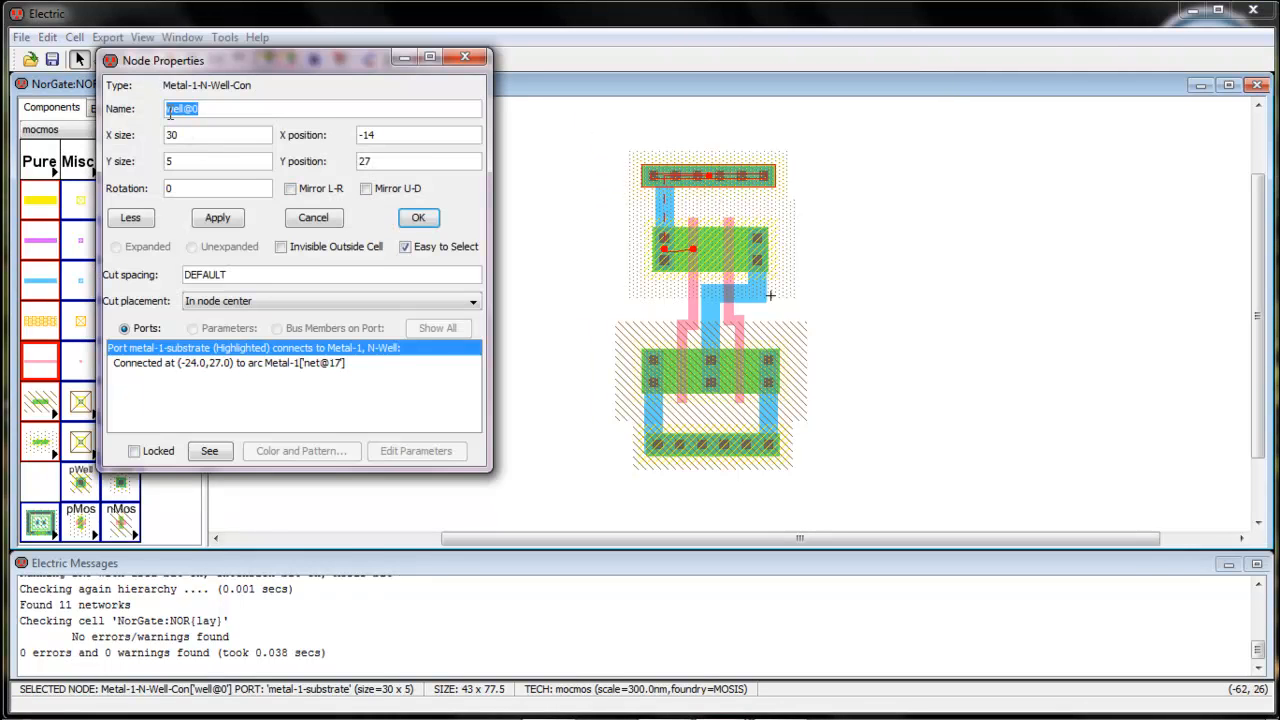
click(465, 57)
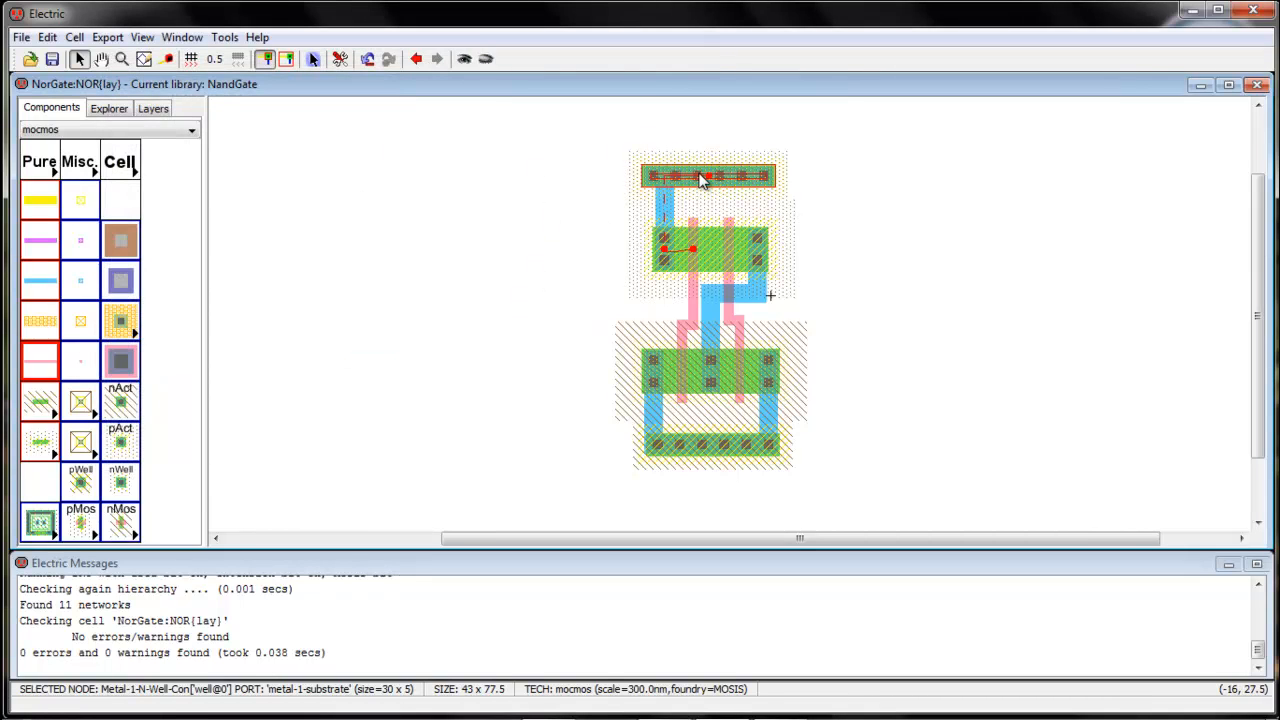
Create an export named Vdd on the N-well contact
click(107, 37)
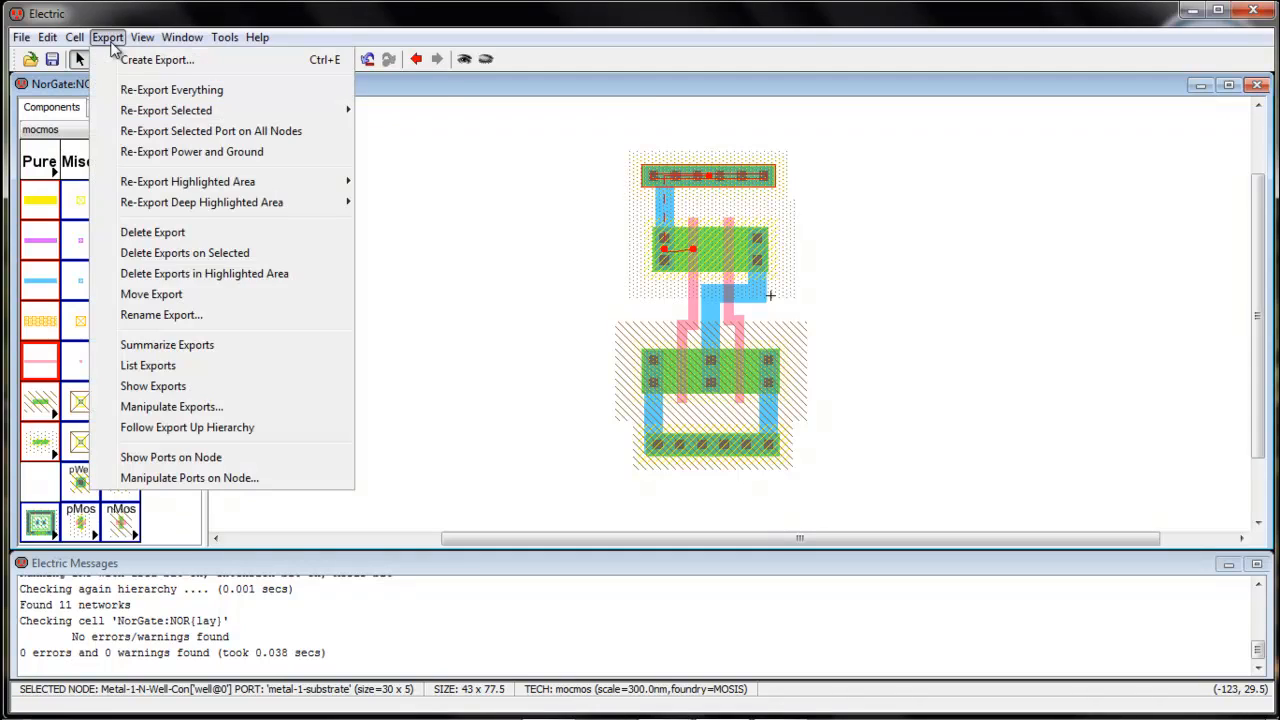
click(161, 66)
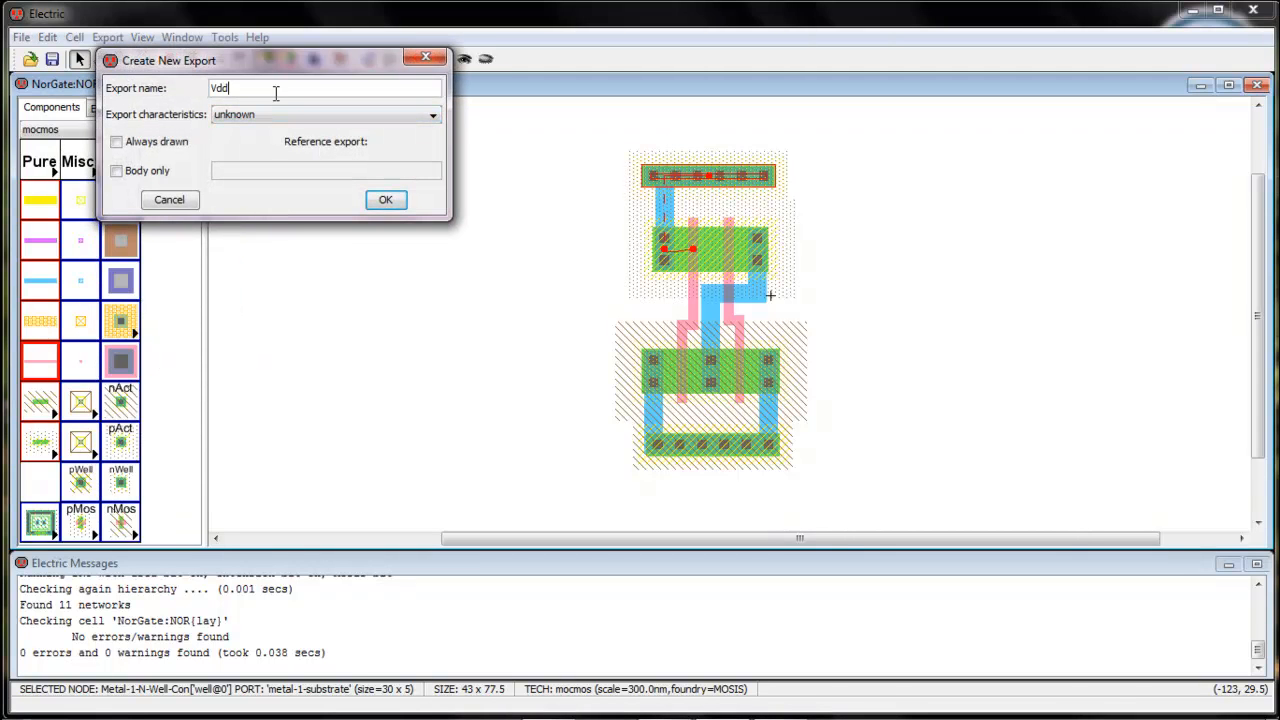
click(386, 200)
Create an export named gnd on the P-well contact and clear the selection
click(712, 448)
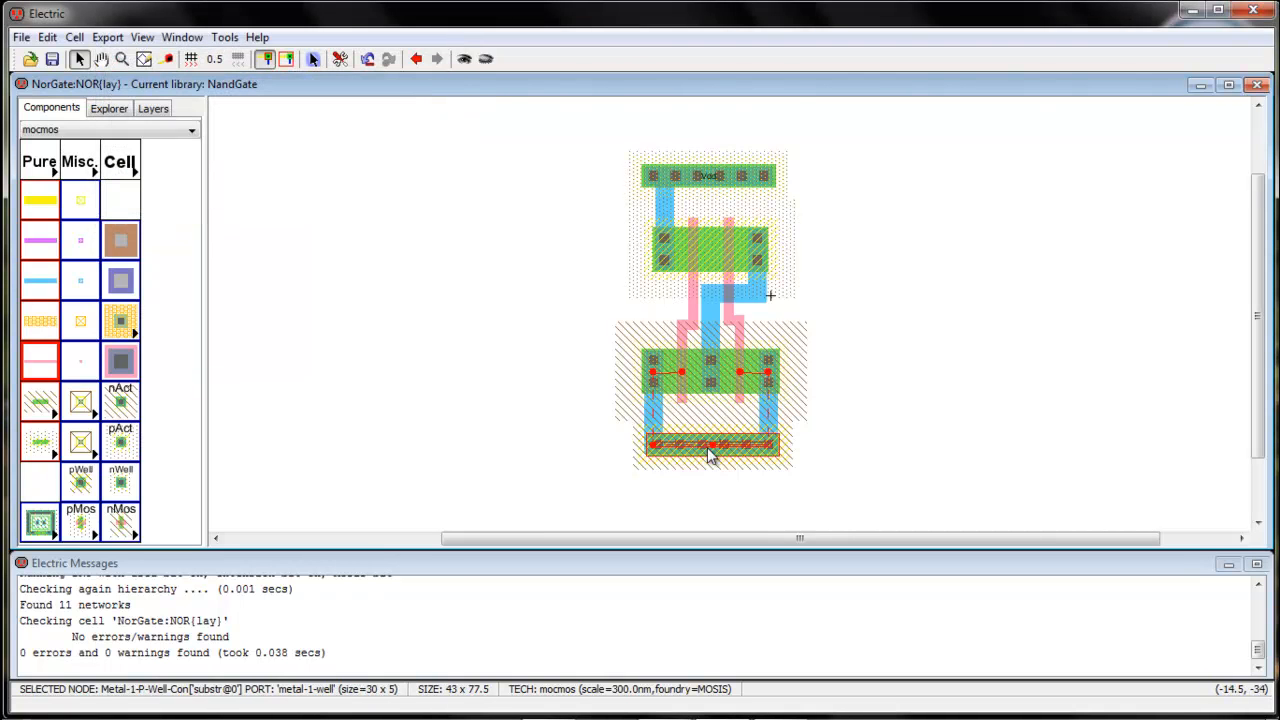
click(107, 37)
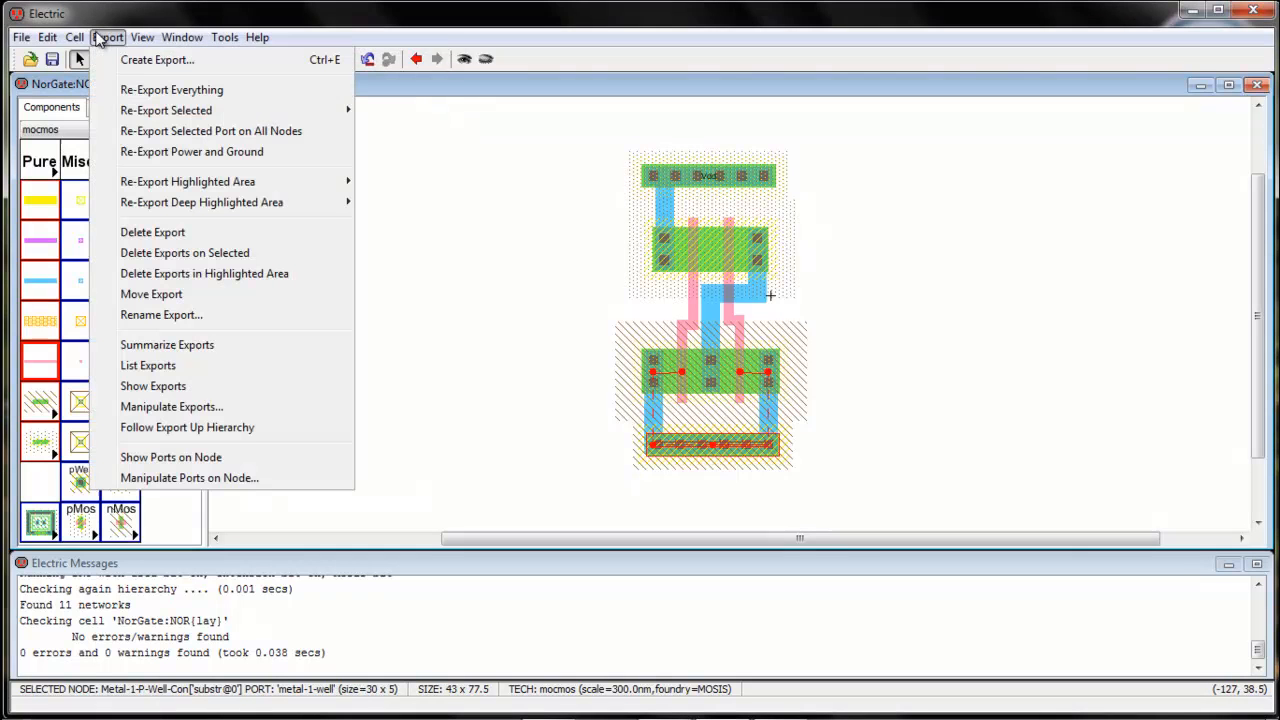
click(158, 61)
text(gnd)
key(Return)
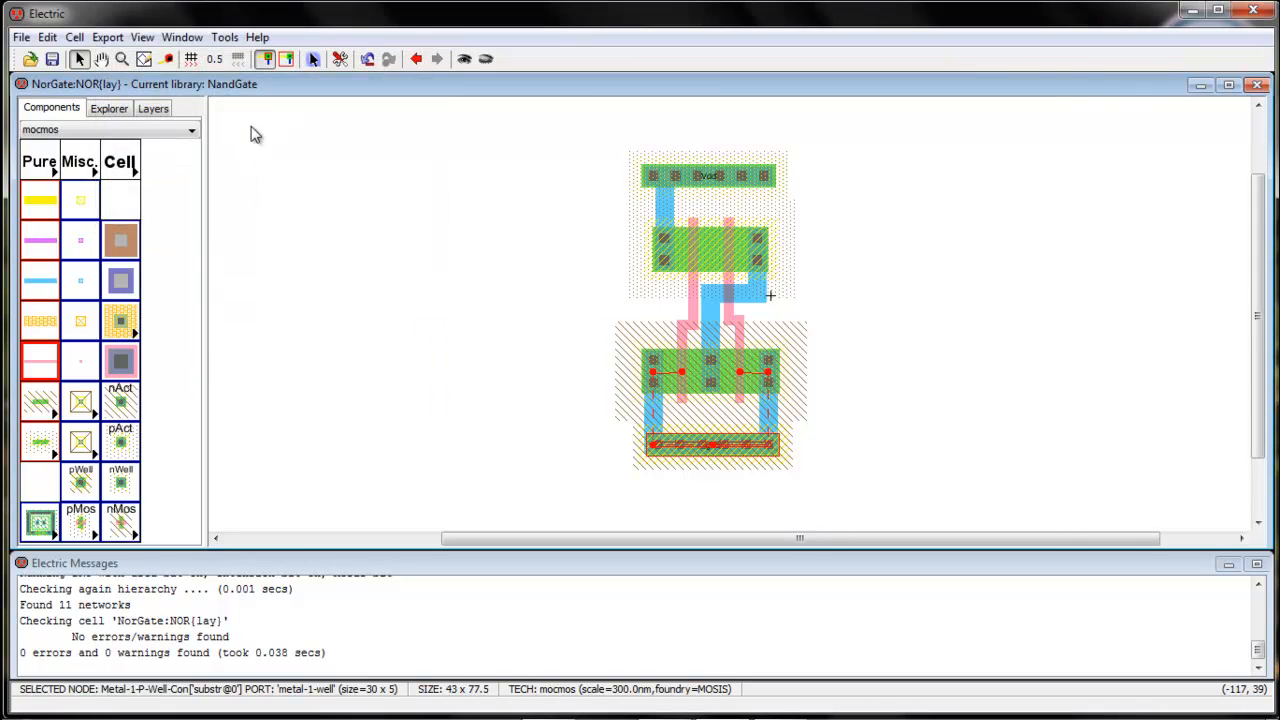
click(378, 248)
Place three Metal-1-Metal-2 contacts beside the cell, one on its left and two stacked on its right, between the transistor rows
click(122, 280)
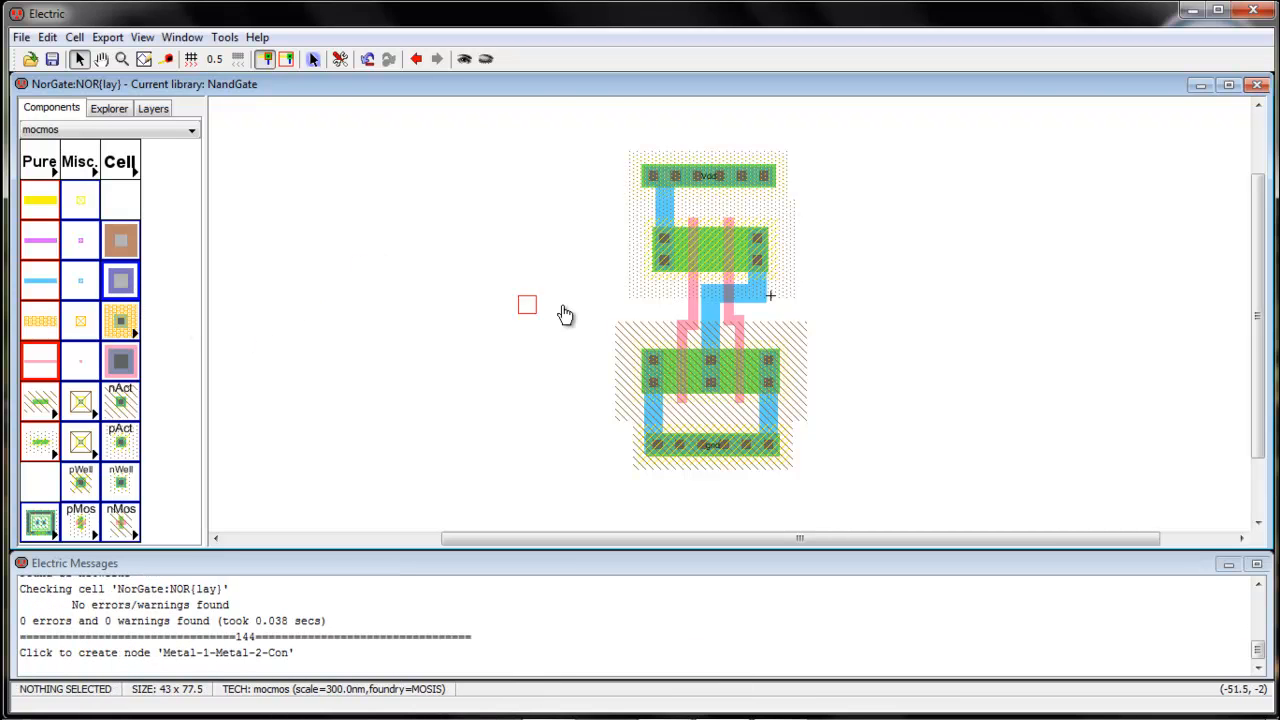
click(598, 304)
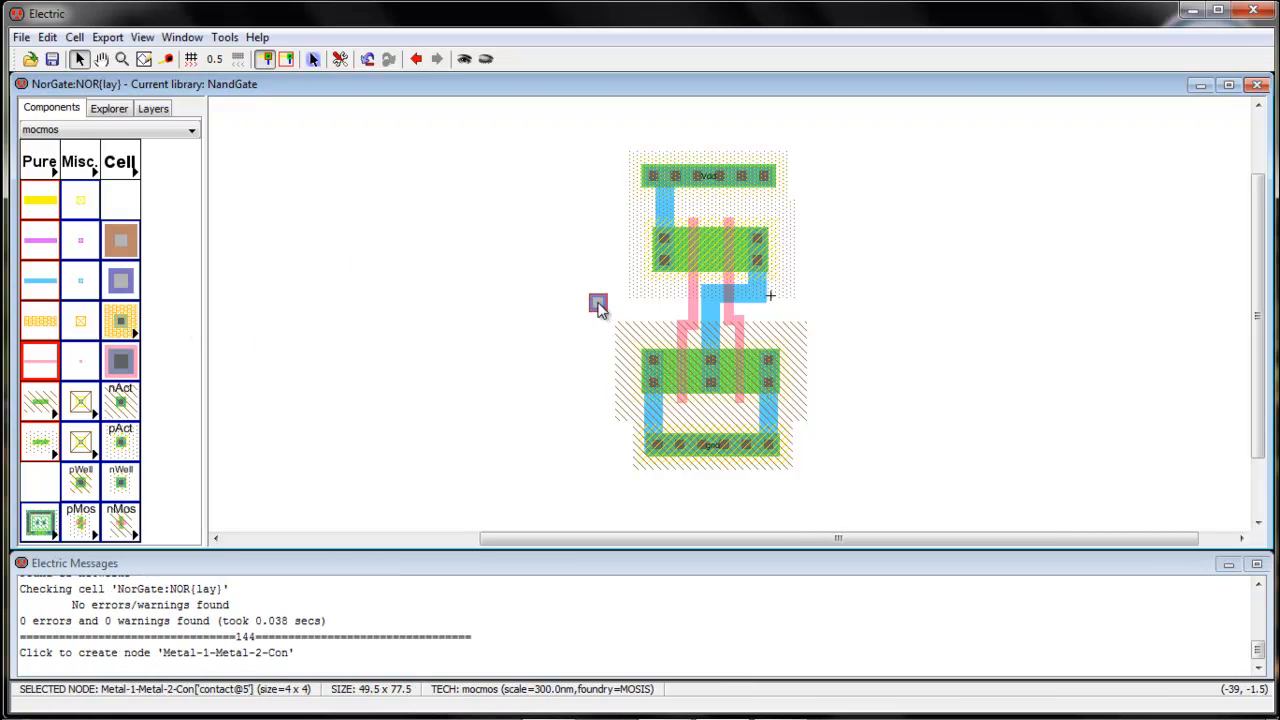
click(122, 284)
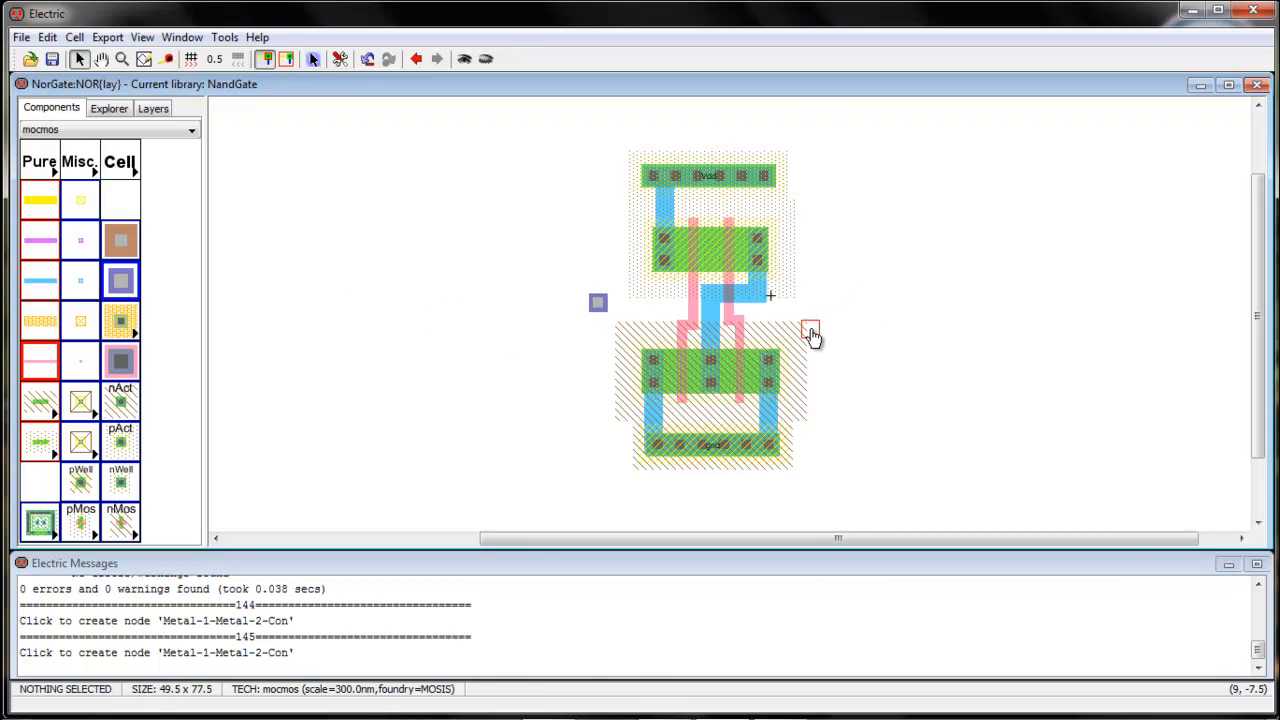
click(812, 334)
click(122, 282)
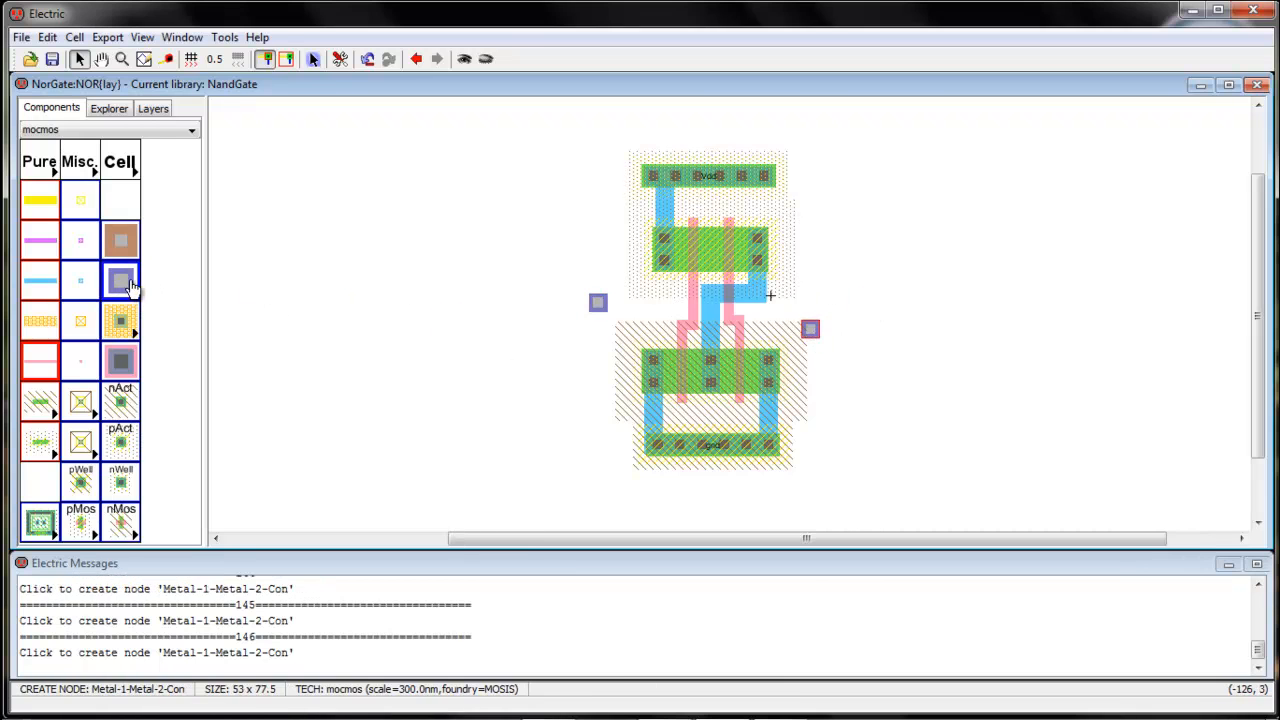
click(812, 292)
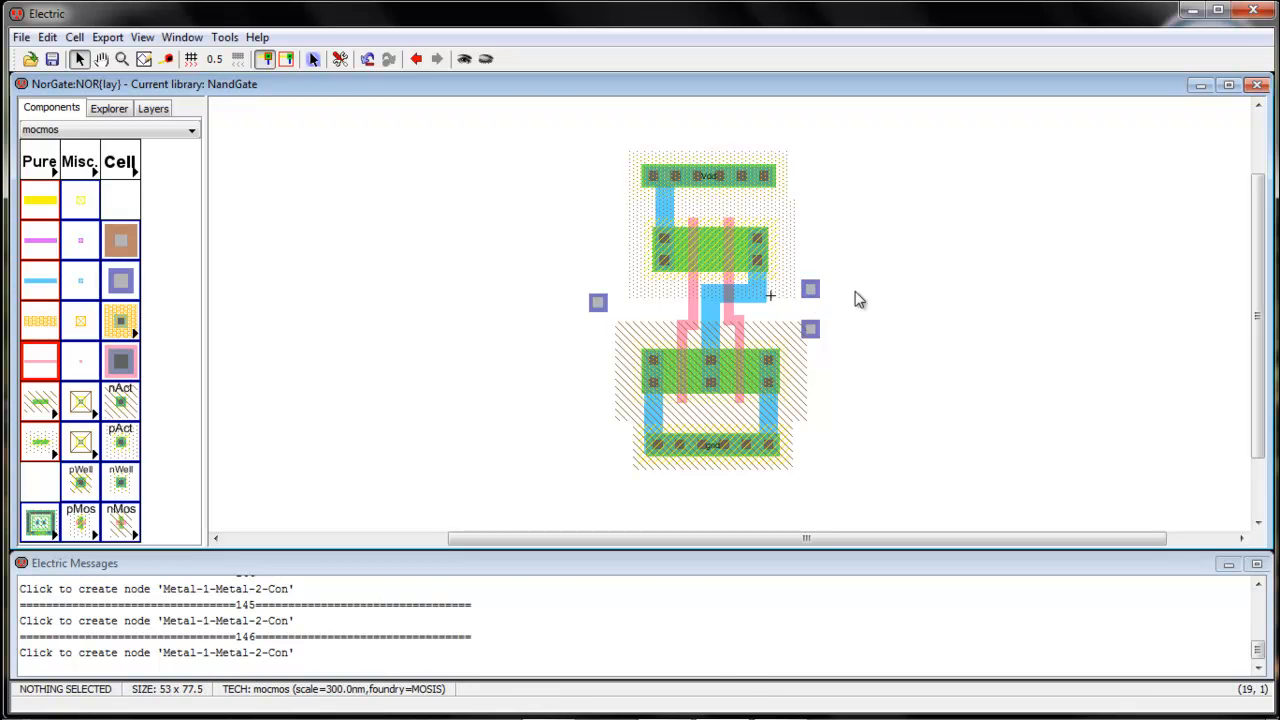
Move the left Metal-1-Metal-2 contact down 1.5 units and wire the left polysilicon gate line to it
drag(598, 302, 600, 310)
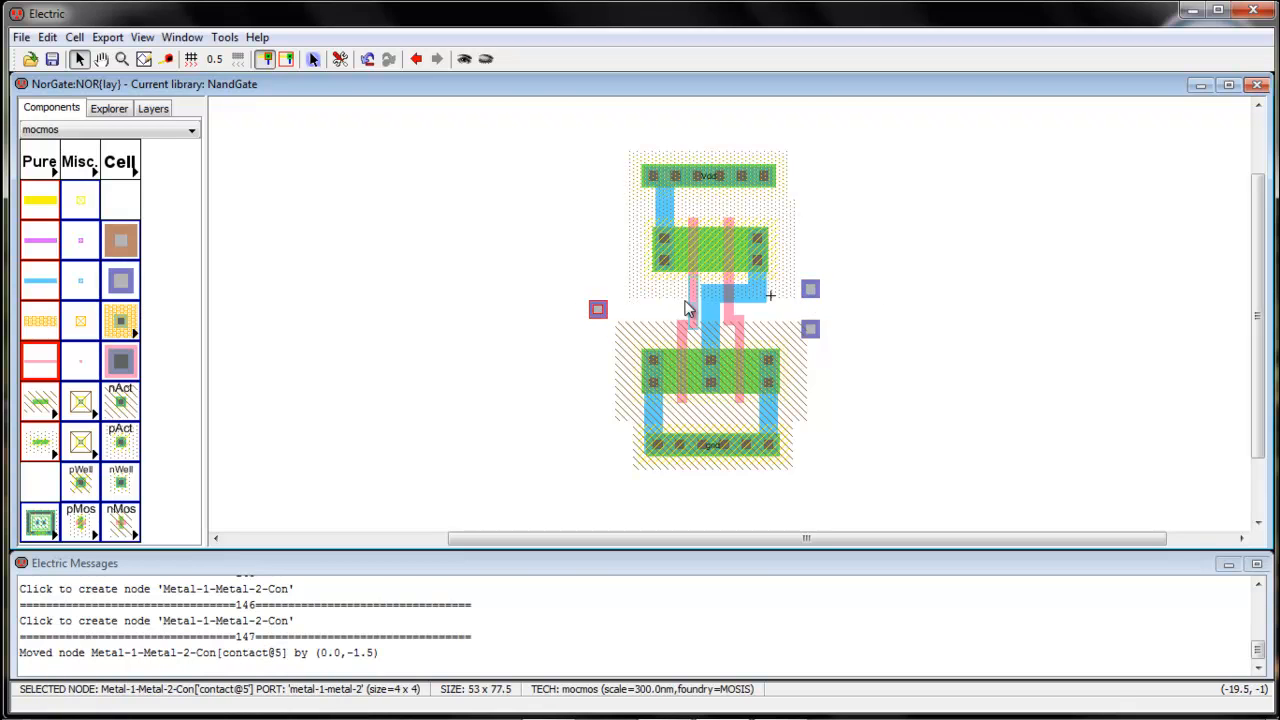
click(688, 306)
right_drag(598, 310, 600, 314)
right_click(599, 312)
click(572, 354)
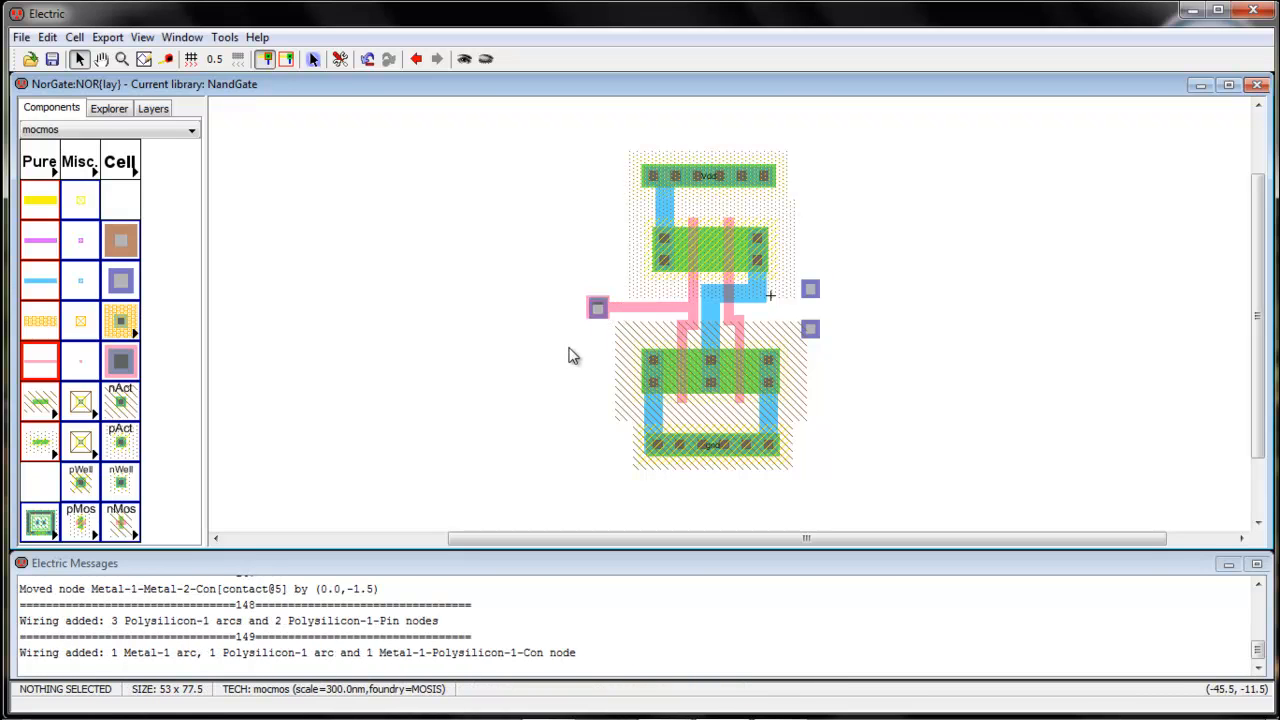
Move the lower right Metal-1-Metal-2 contact up 2 units and wire the right polysilicon gate jog to it
click(739, 322)
drag(802, 333, 806, 325)
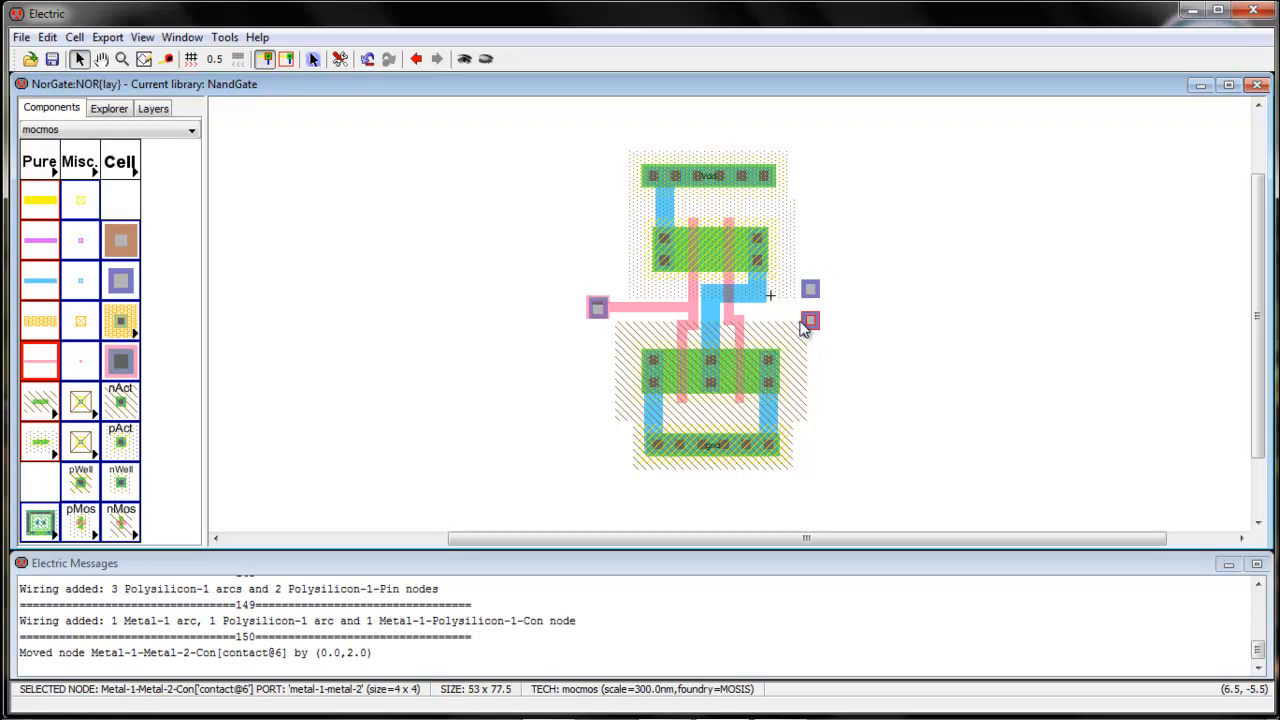
click(741, 324)
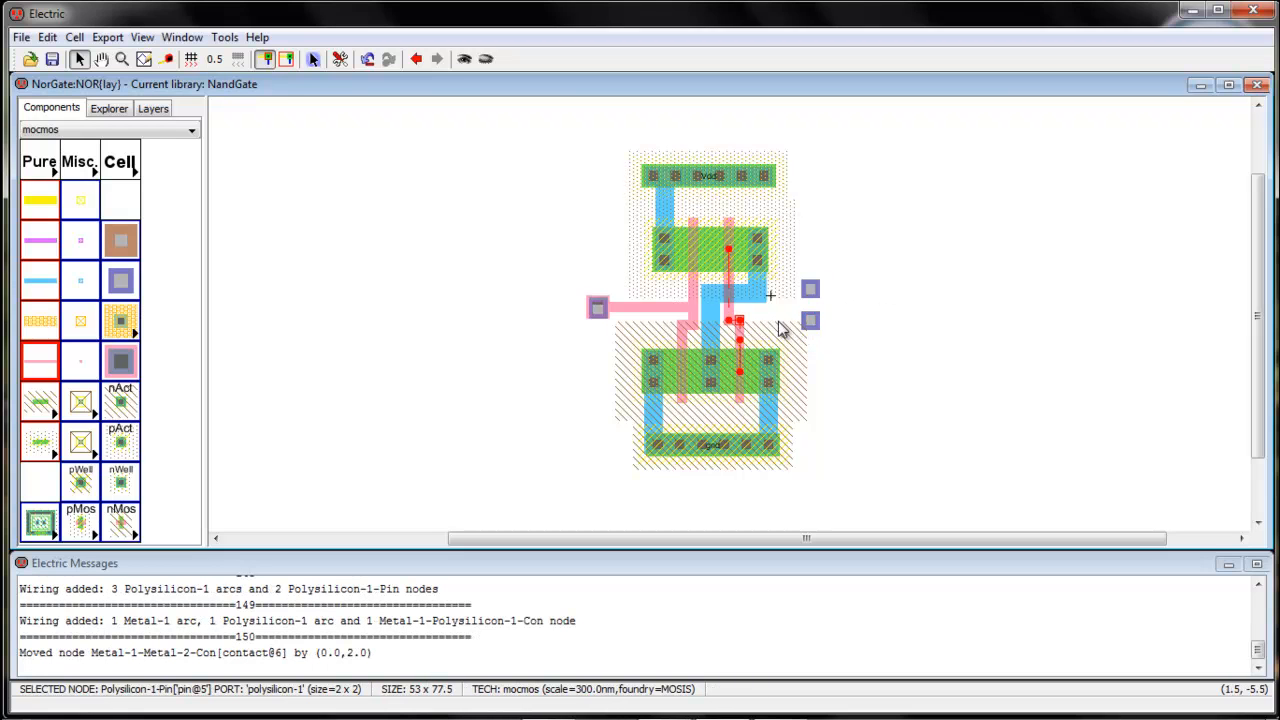
right_click(789, 328)
right_click(809, 320)
click(830, 371)
Wire the Metal-1 output line between the transistor rows to the upper right Metal-1-Metal-2 contact
click(765, 296)
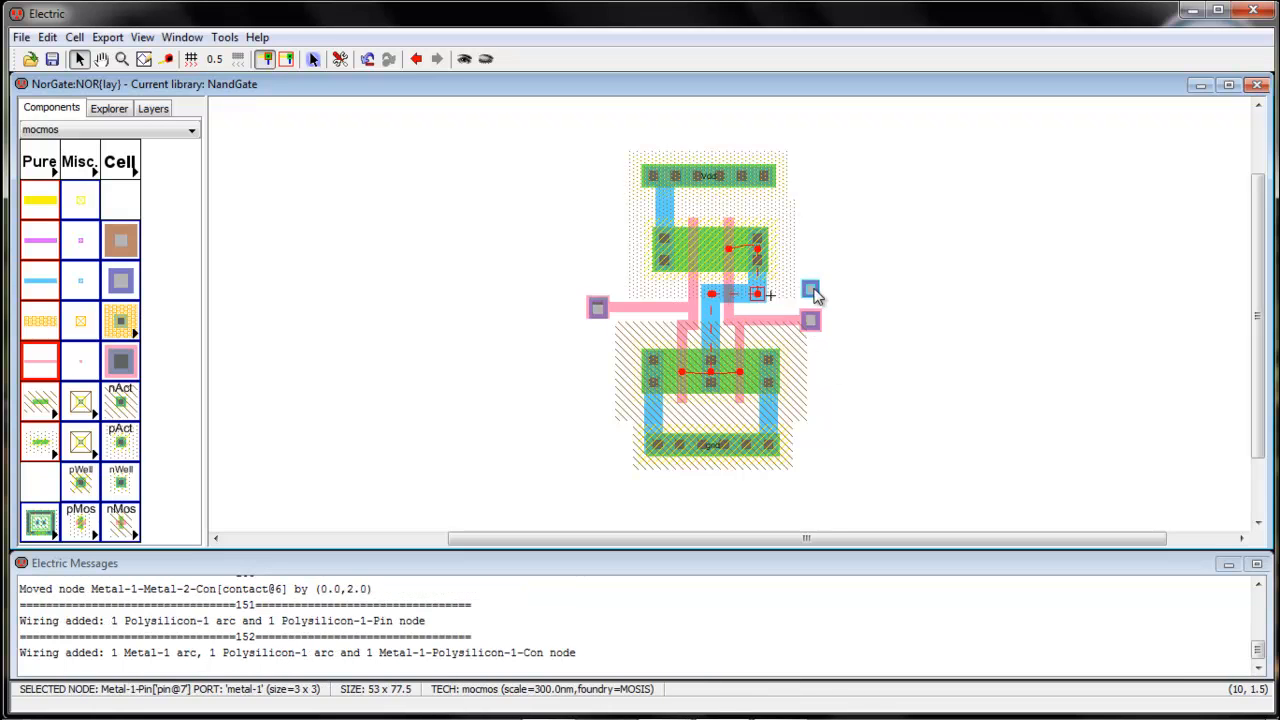
right_click(811, 289)
click(848, 316)
Move the right polysilicon gate line and its Metal-1-Metal-2 contact down 1.5 units, and the upper right output contact down 0.5 units
drag(772, 321, 772, 329)
click(873, 311)
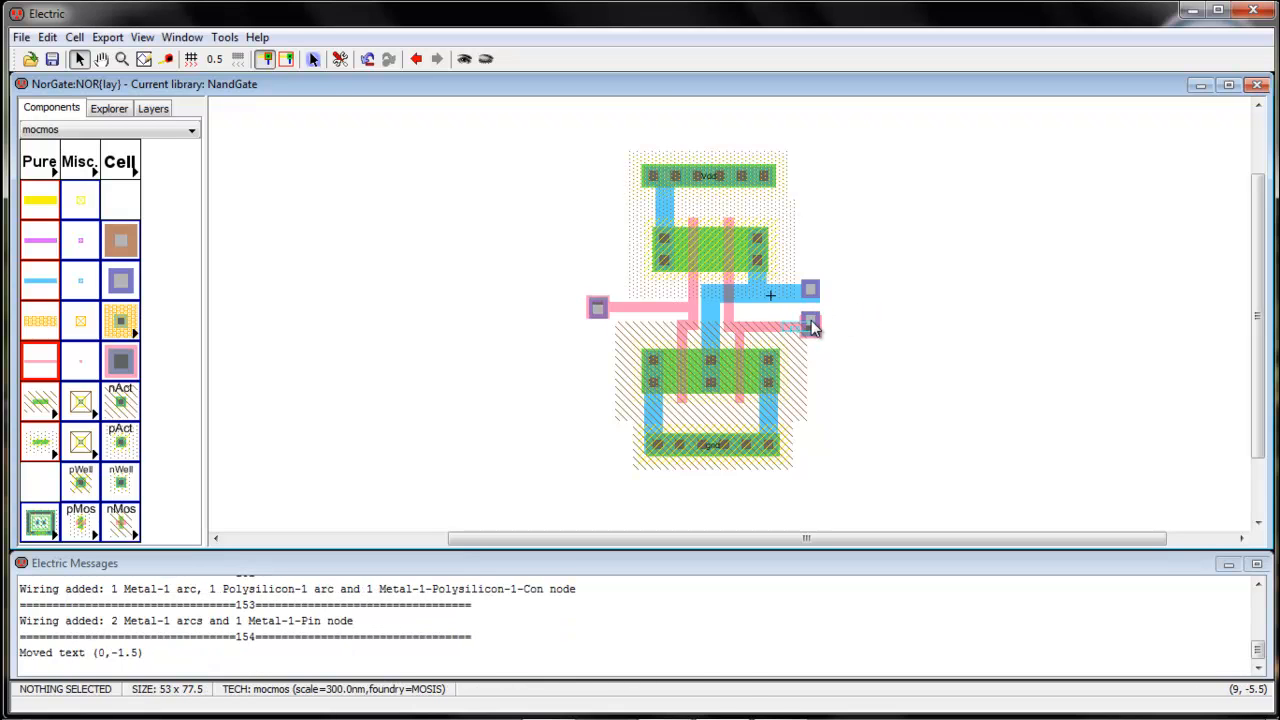
drag(816, 311, 818, 291)
click(840, 308)
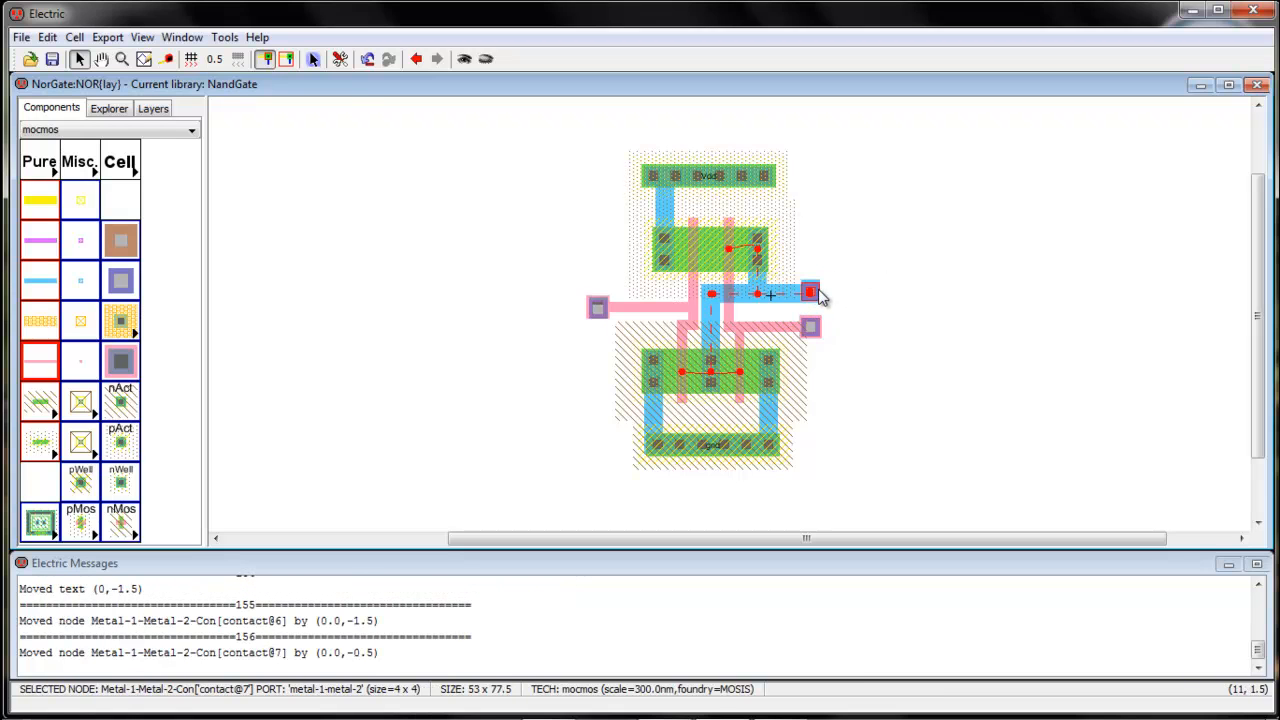
click(848, 295)
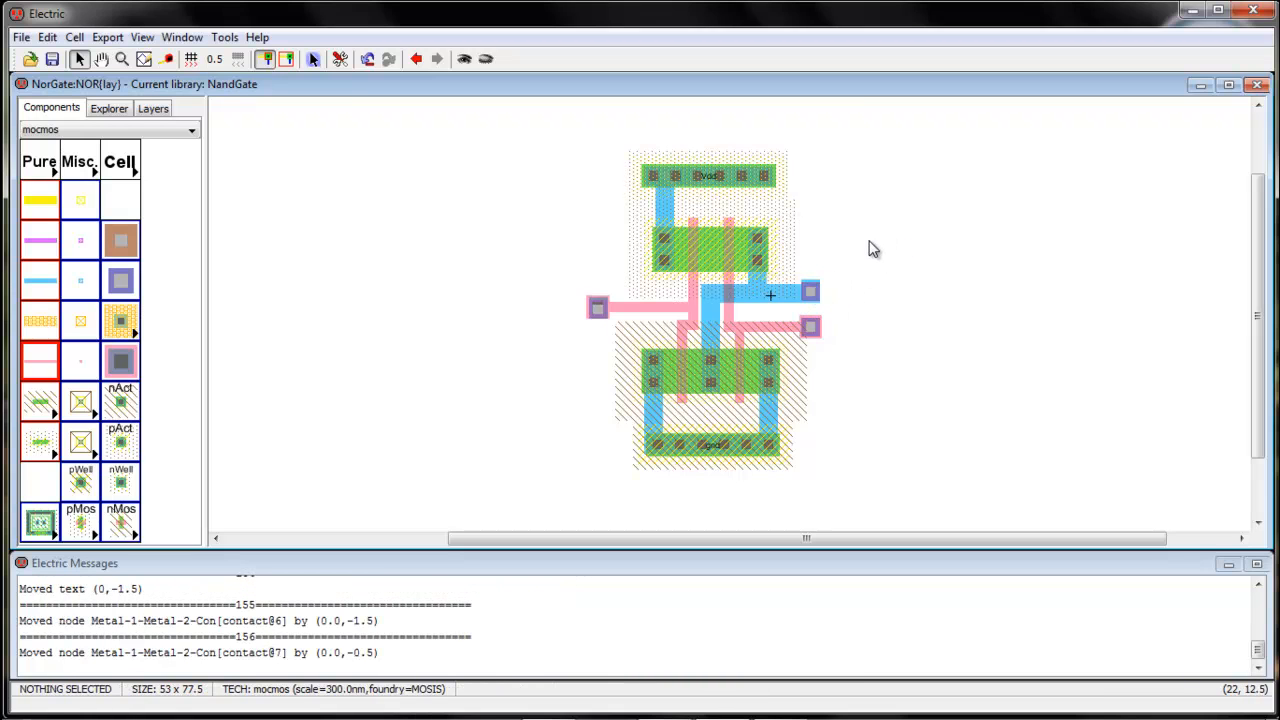
Run the layout DRC on the NOR cell and step through the reported errors
click(220, 39)
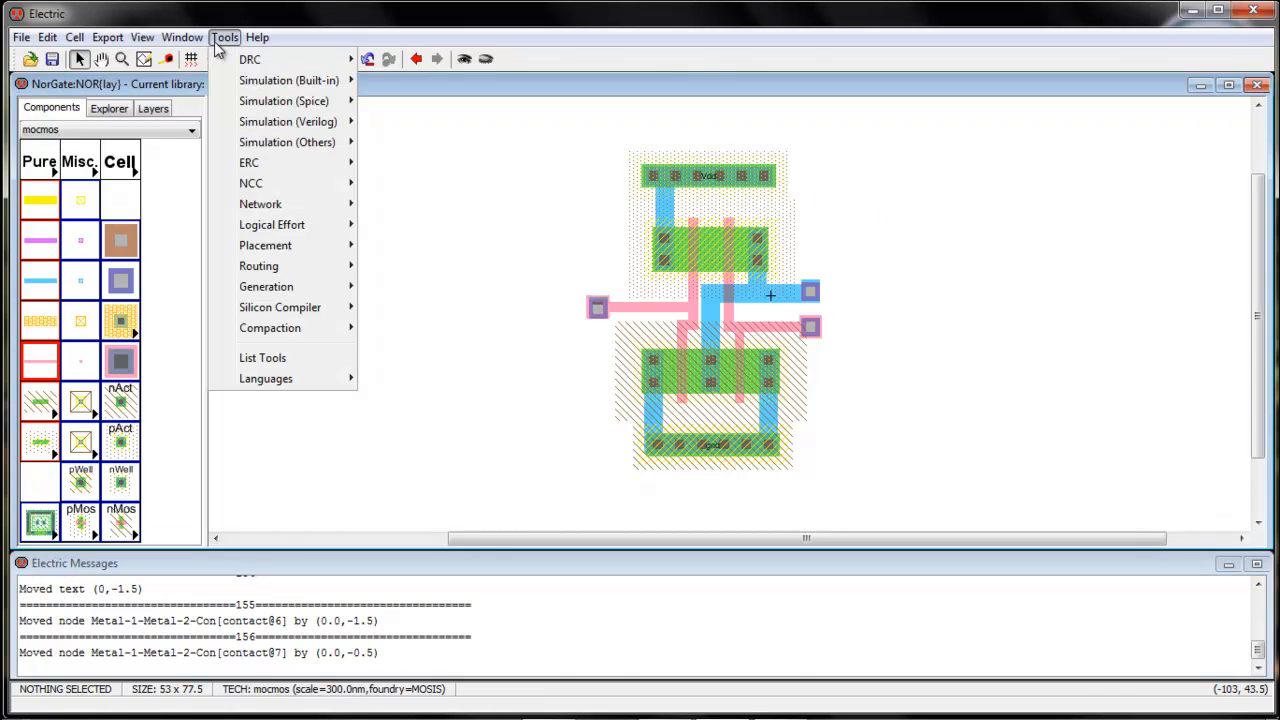
mouse_move(300, 60)
click(470, 60)
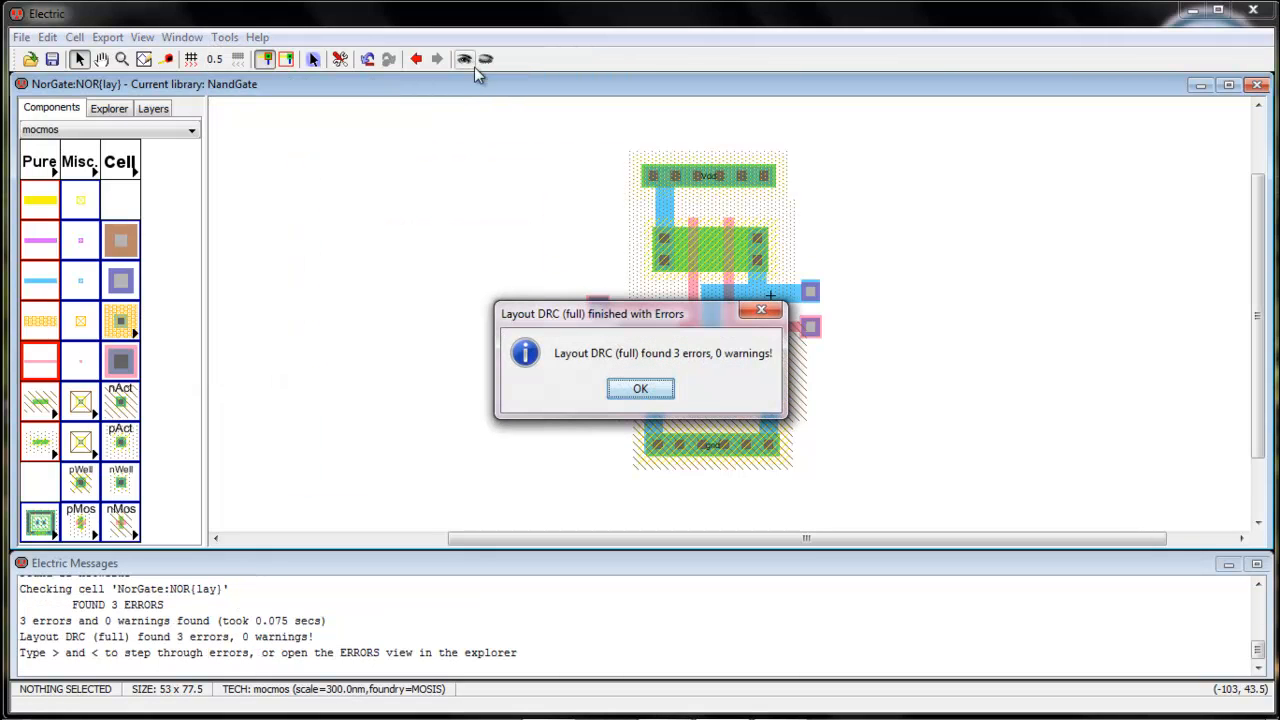
click(645, 389)
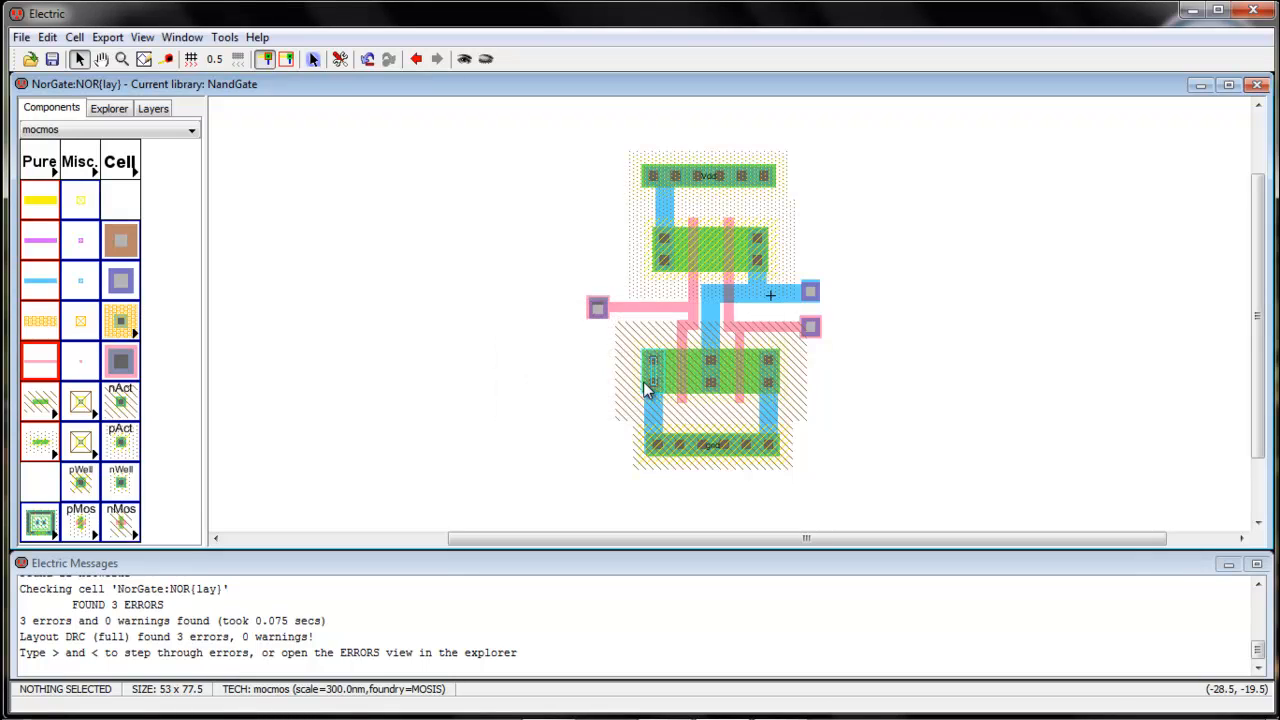
key(less)
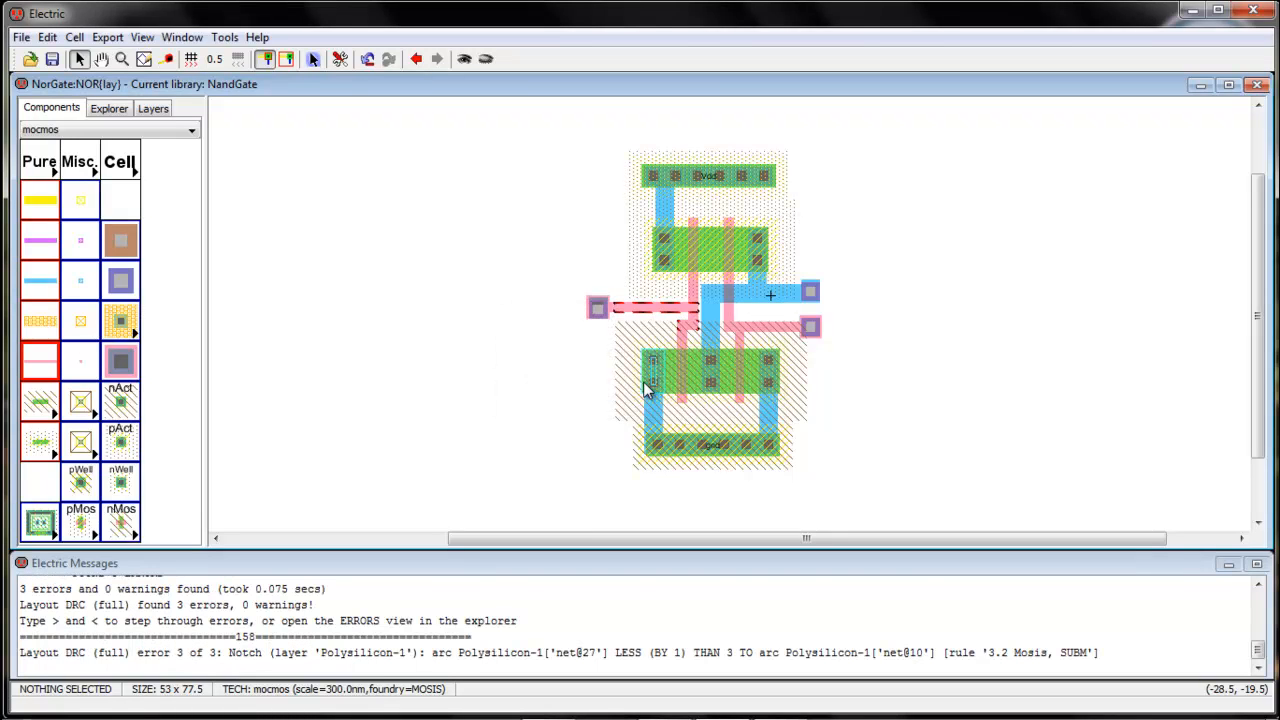
key(less)
key(less)
key(less)
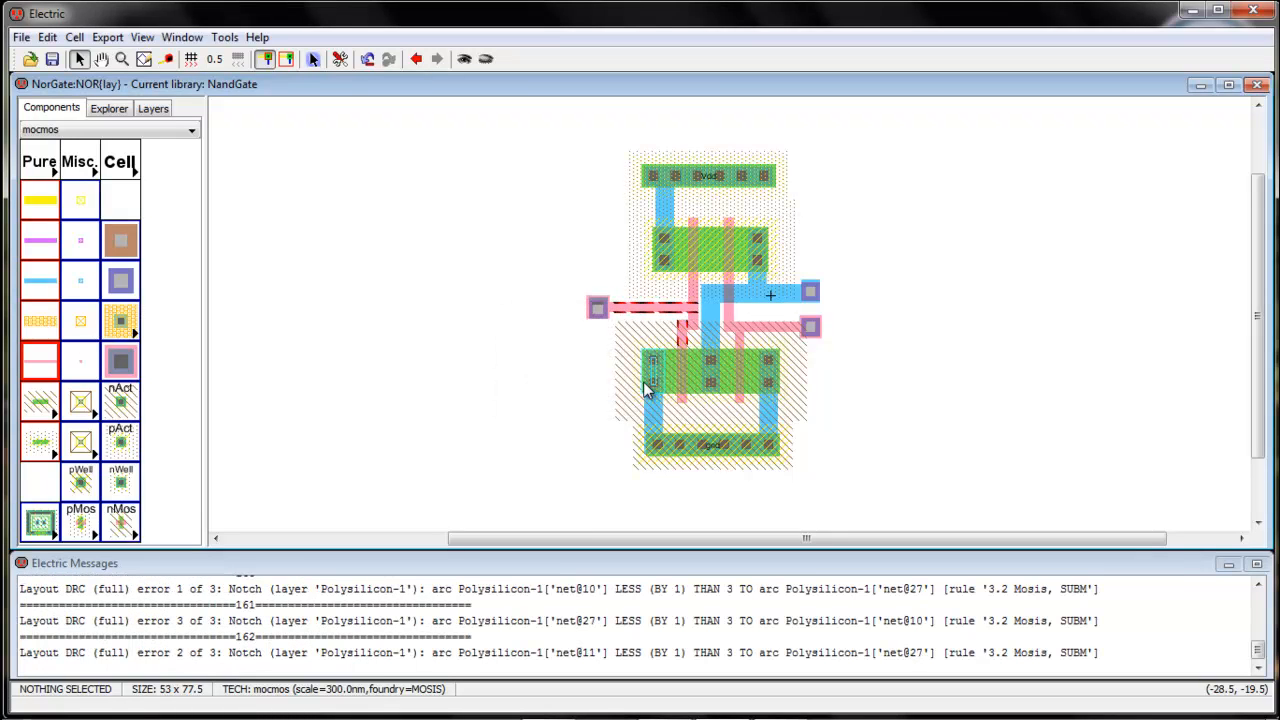
key(less)
Move the horizontal left polysilicon gate line and its Metal-1-Metal-2 contact up 2 units
click(637, 310)
drag(634, 307, 634, 299)
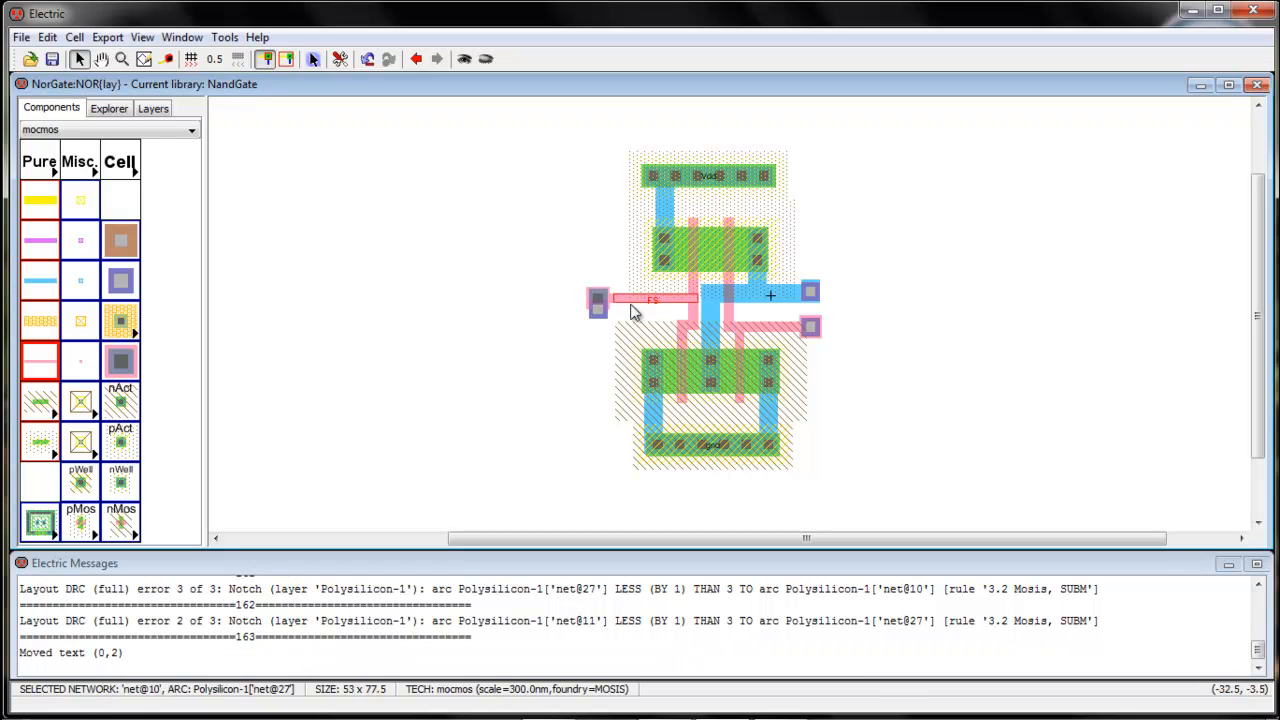
click(556, 370)
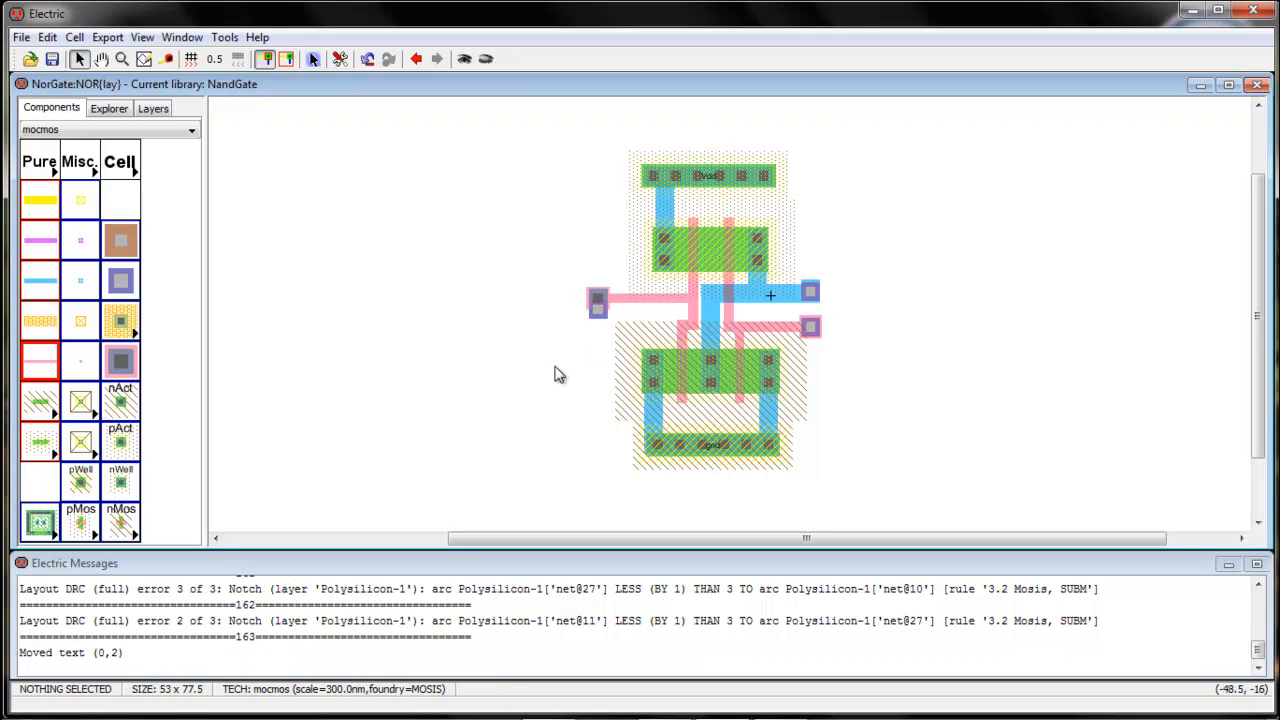
click(600, 320)
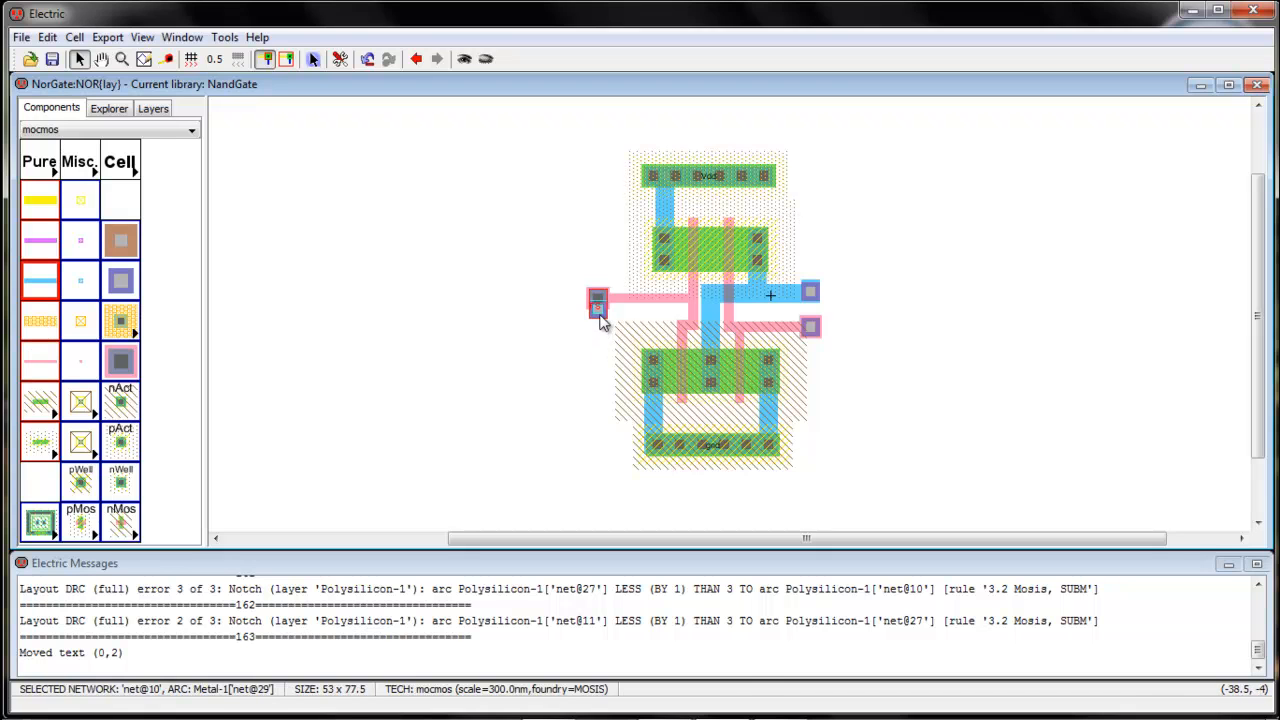
click(600, 318)
drag(600, 318, 596, 298)
click(593, 382)
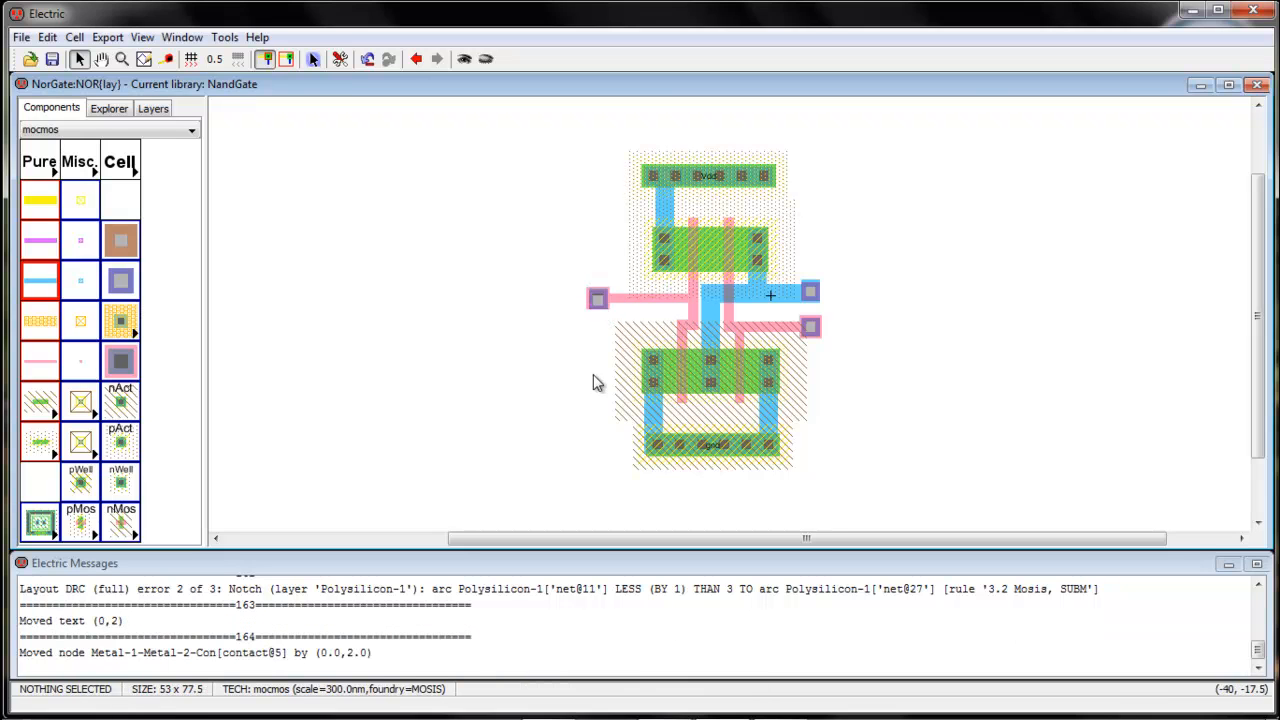
Rerun the layout DRC on the adjusted NOR cell
click(224, 37)
mouse_move(255, 59)
click(474, 59)
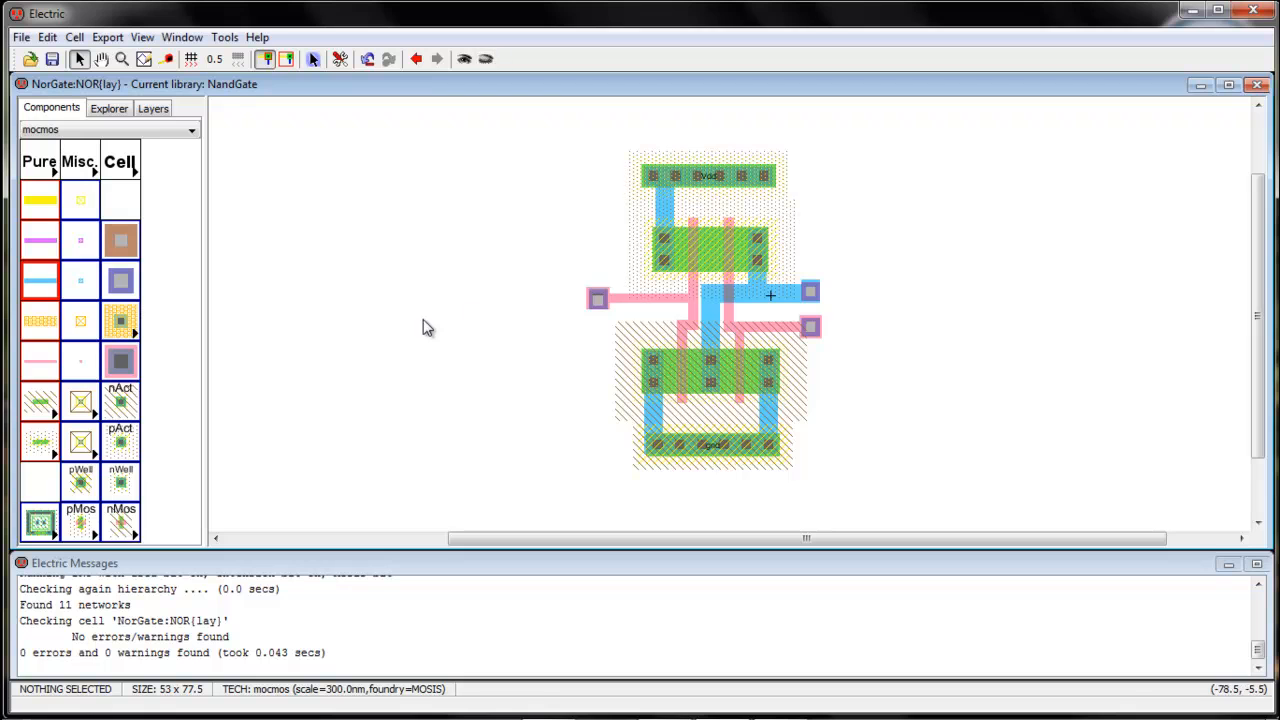
Name the left Metal-1-Metal-2 contact B in its node properties
double_click(599, 302)
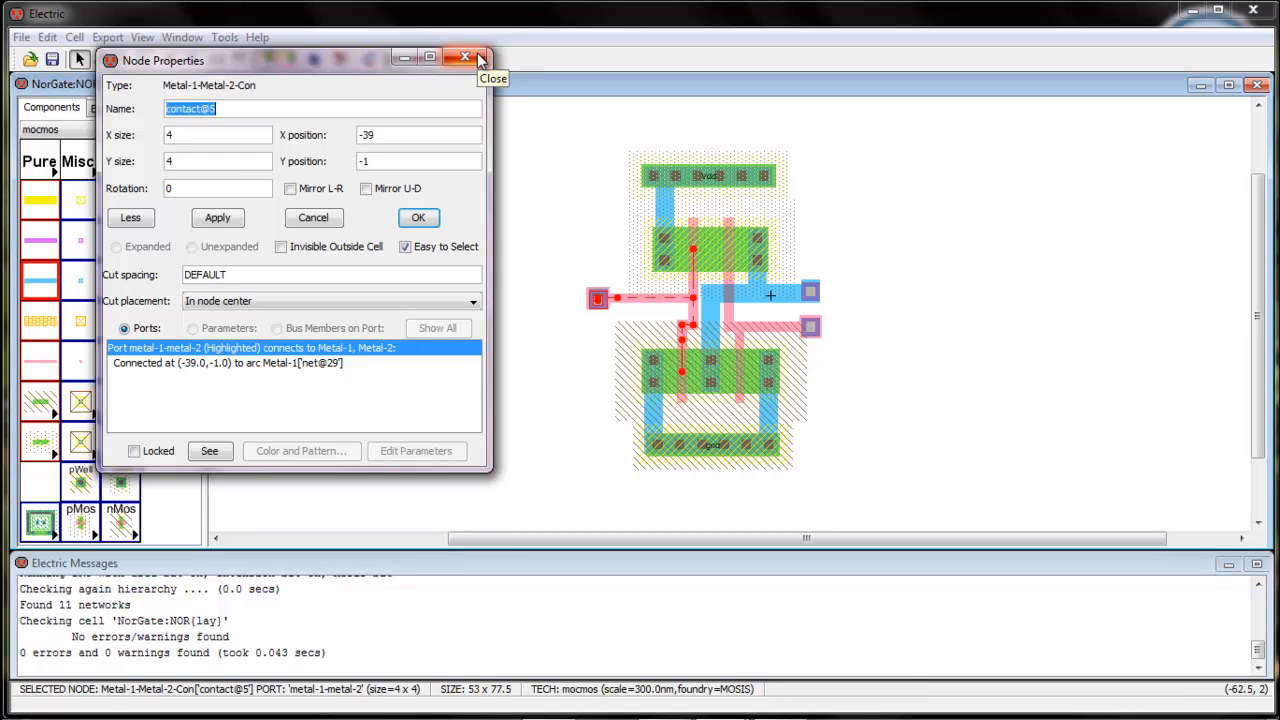
text(B)
click(467, 56)
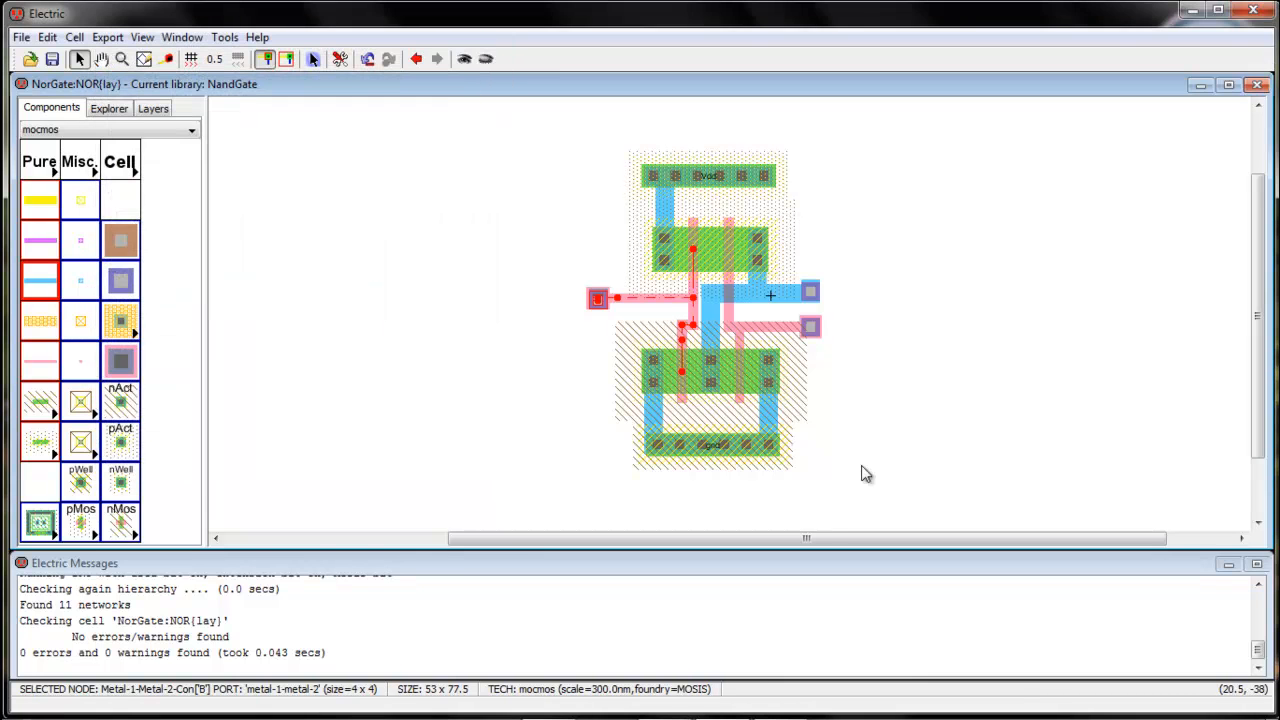
Select the lower right Metal-1-Metal-2 contact
click(810, 328)
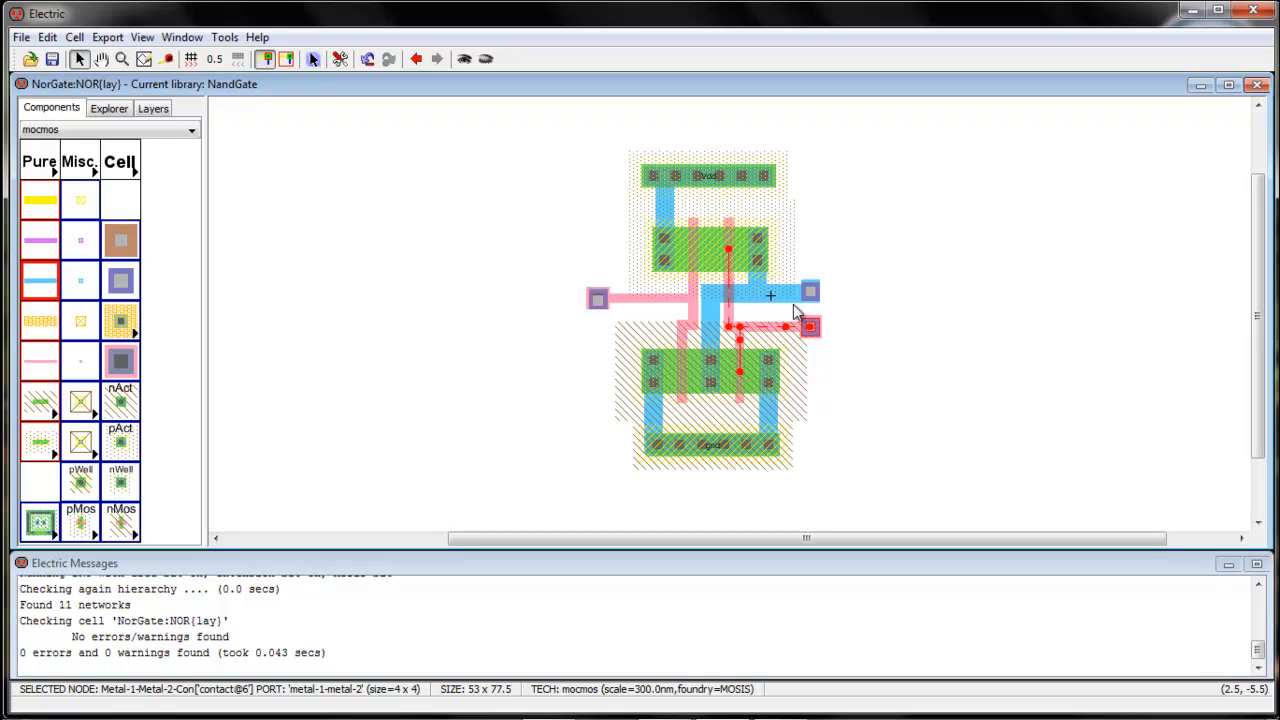
Undo the naming of the left Metal-1-Metal-2 contact and check its node properties
key(ctrl+z)
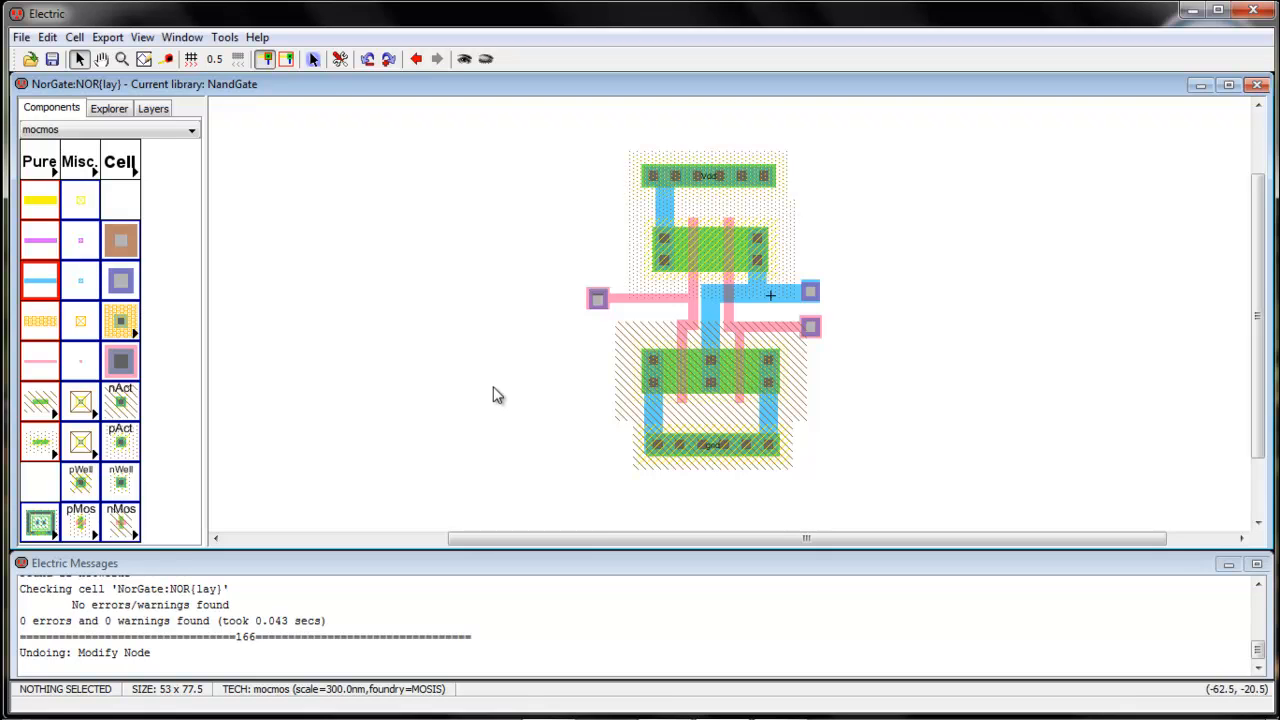
double_click(597, 298)
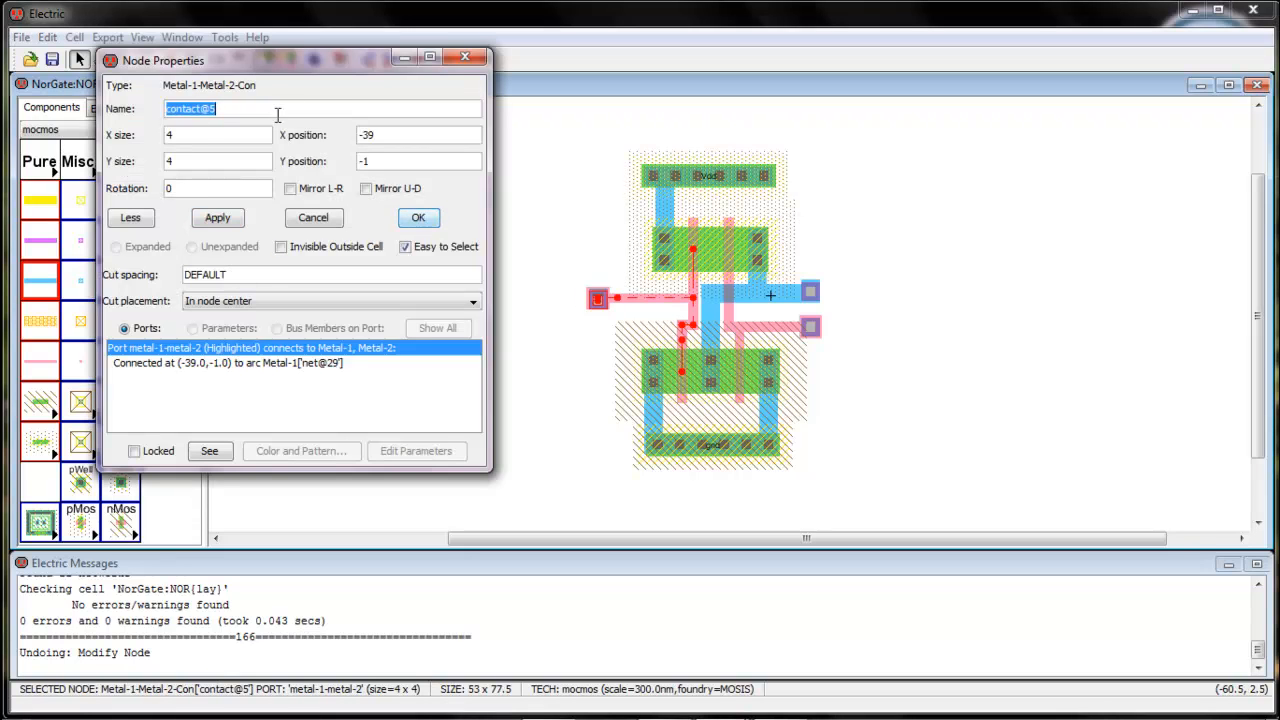
click(468, 56)
Create an export named B on the left Metal-1-Metal-2 contact
click(588, 336)
click(595, 300)
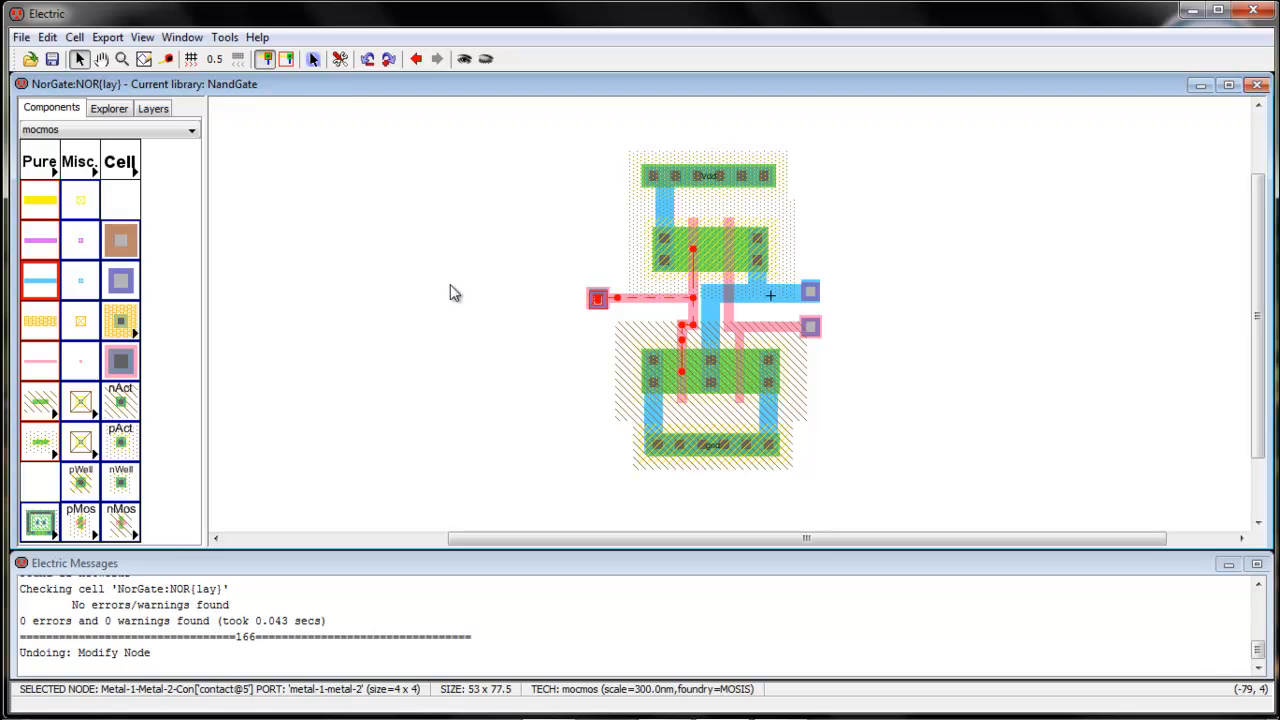
click(107, 37)
click(140, 60)
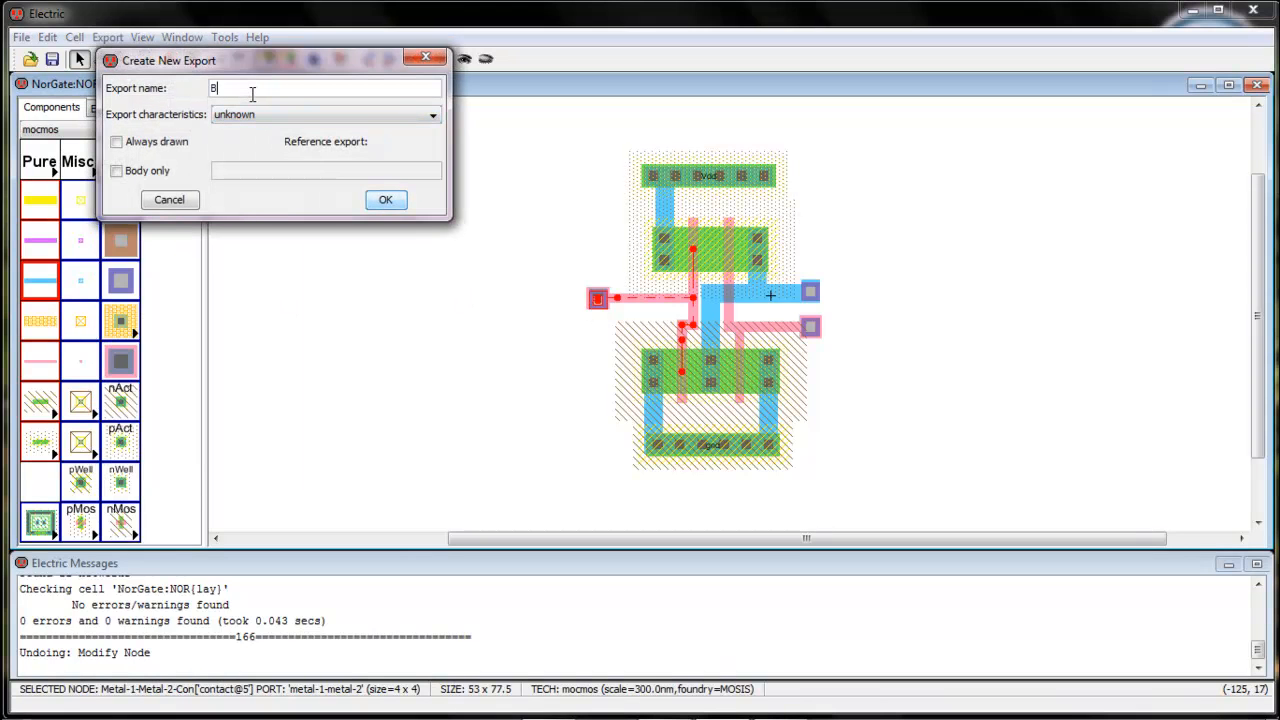
text(B)
key(Return)
click(487, 360)
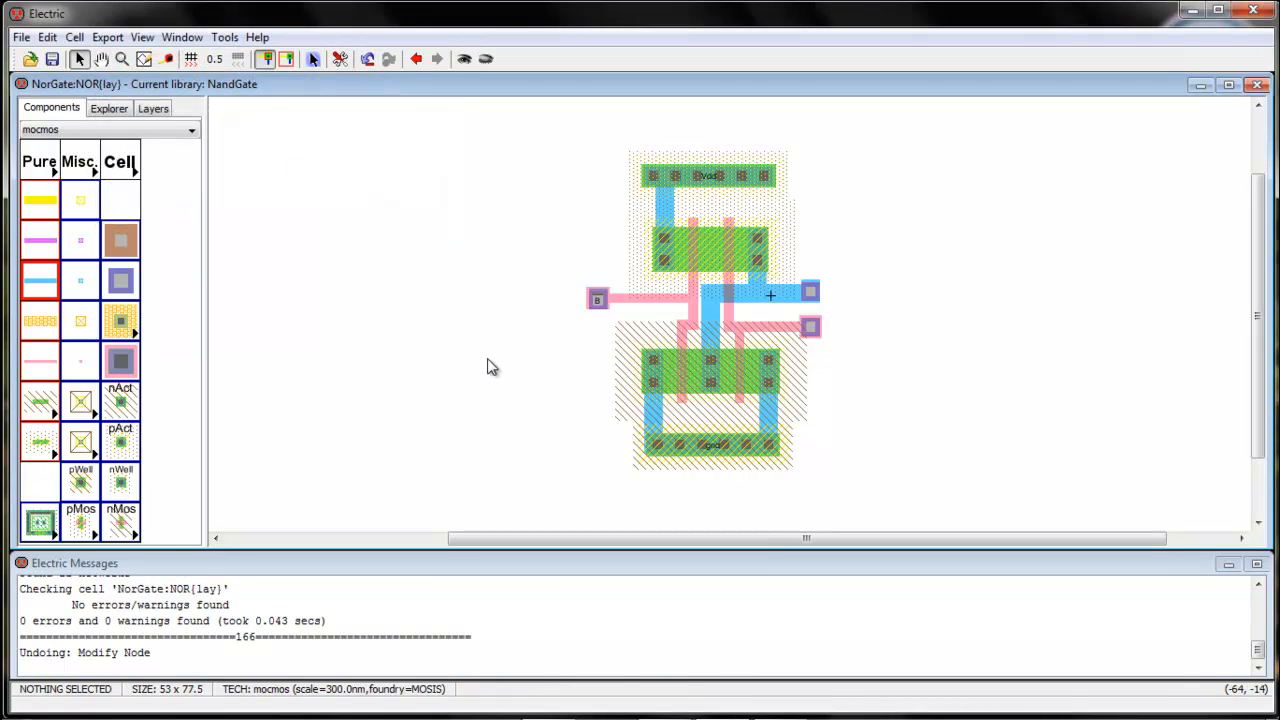
Create an export named A on the lower right Metal-1-Metal-2 contact
click(810, 330)
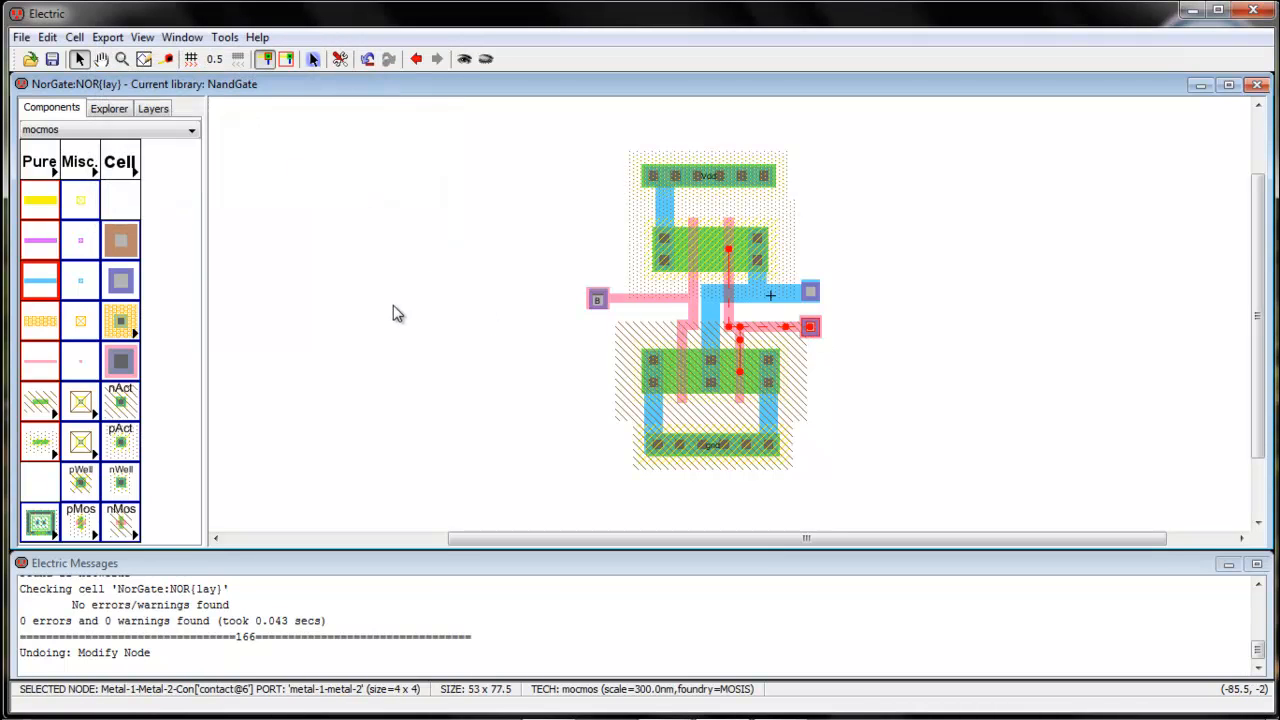
click(107, 37)
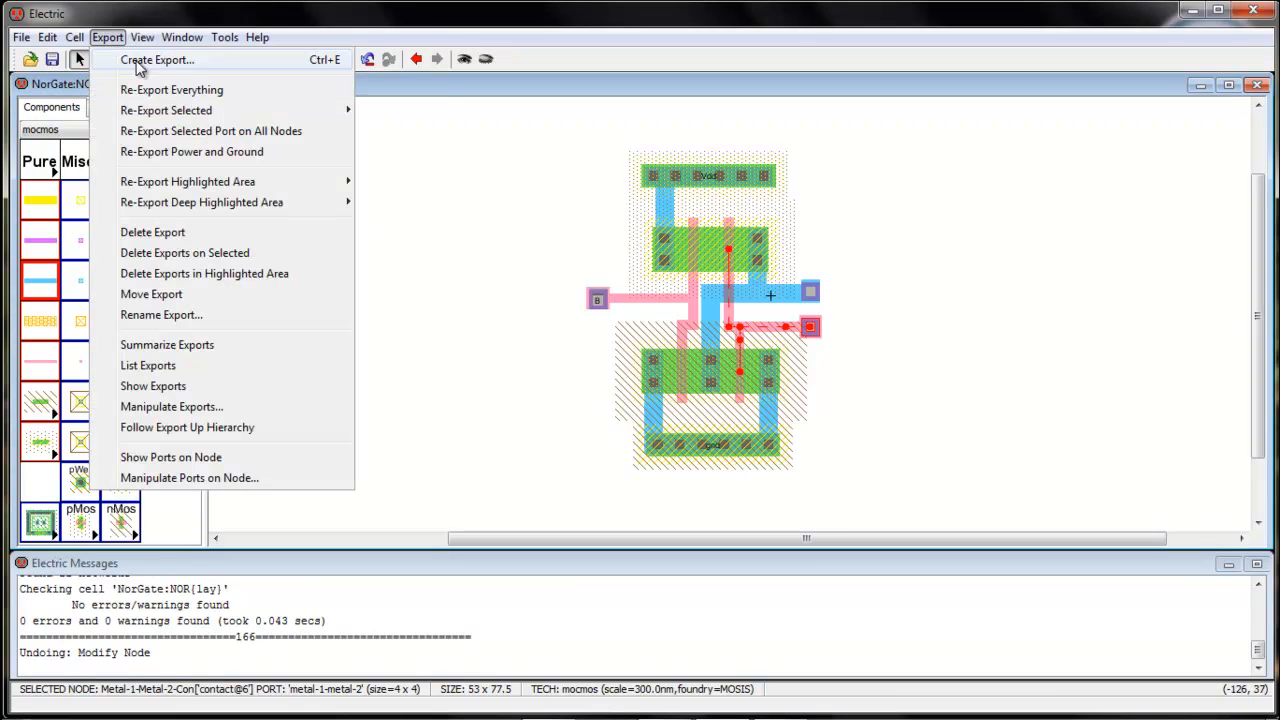
click(140, 61)
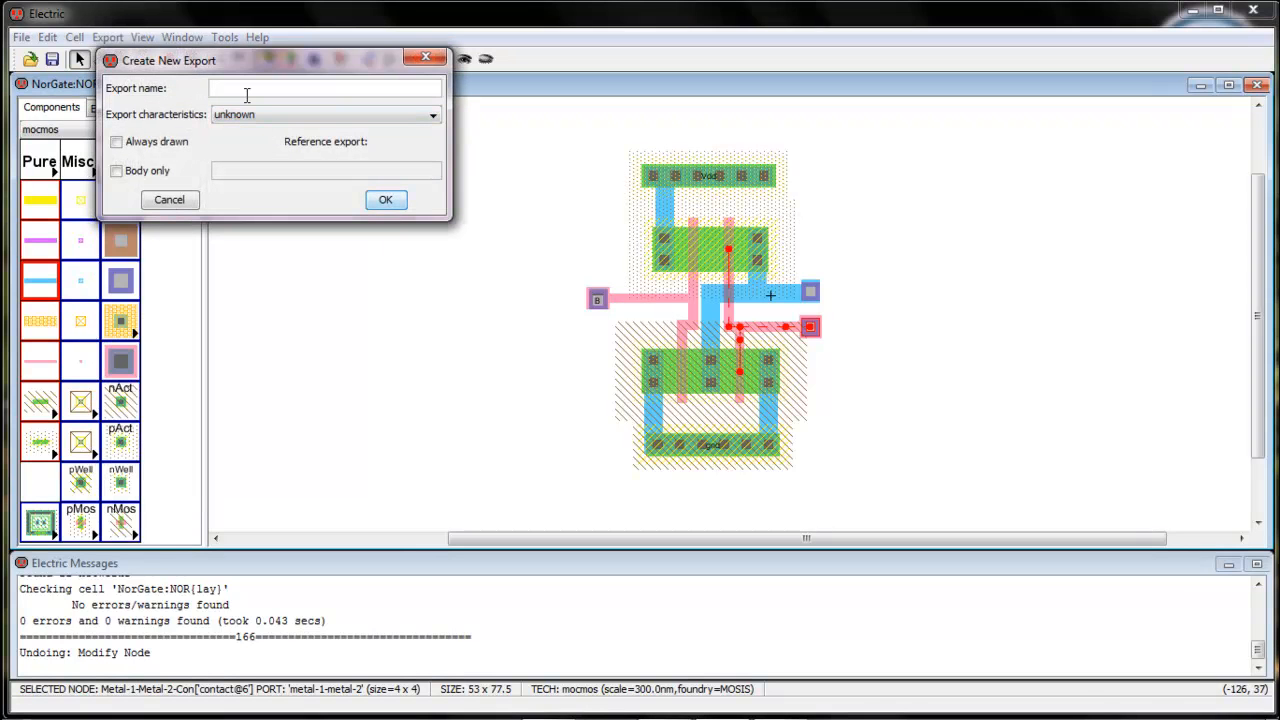
key(Return)
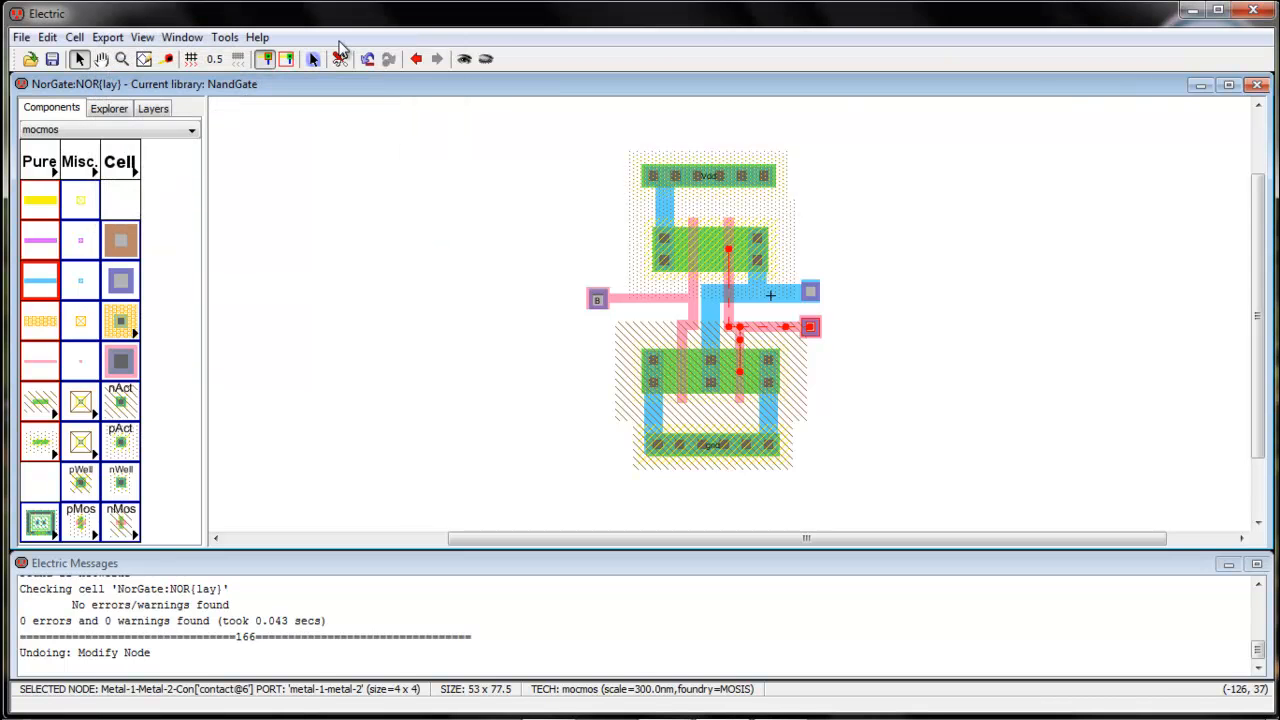
Create an export named out on the upper right Metal-1-Metal-2 contact of the output line
click(812, 292)
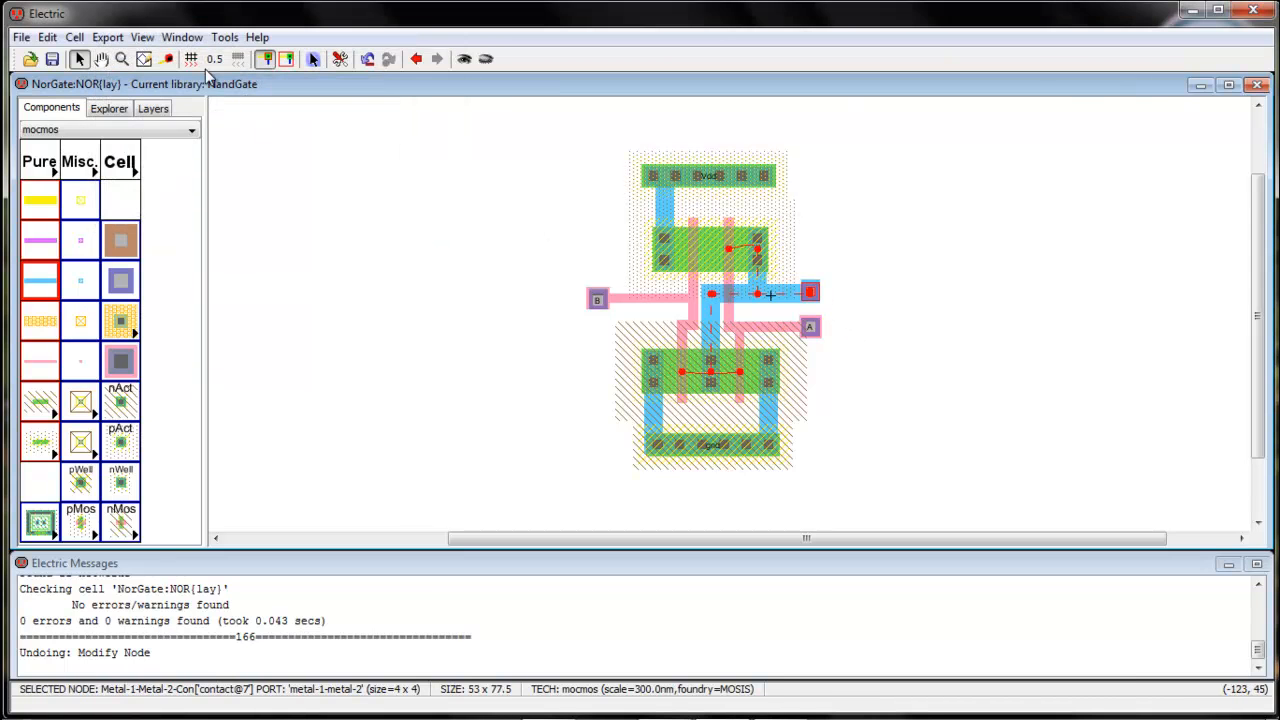
click(107, 37)
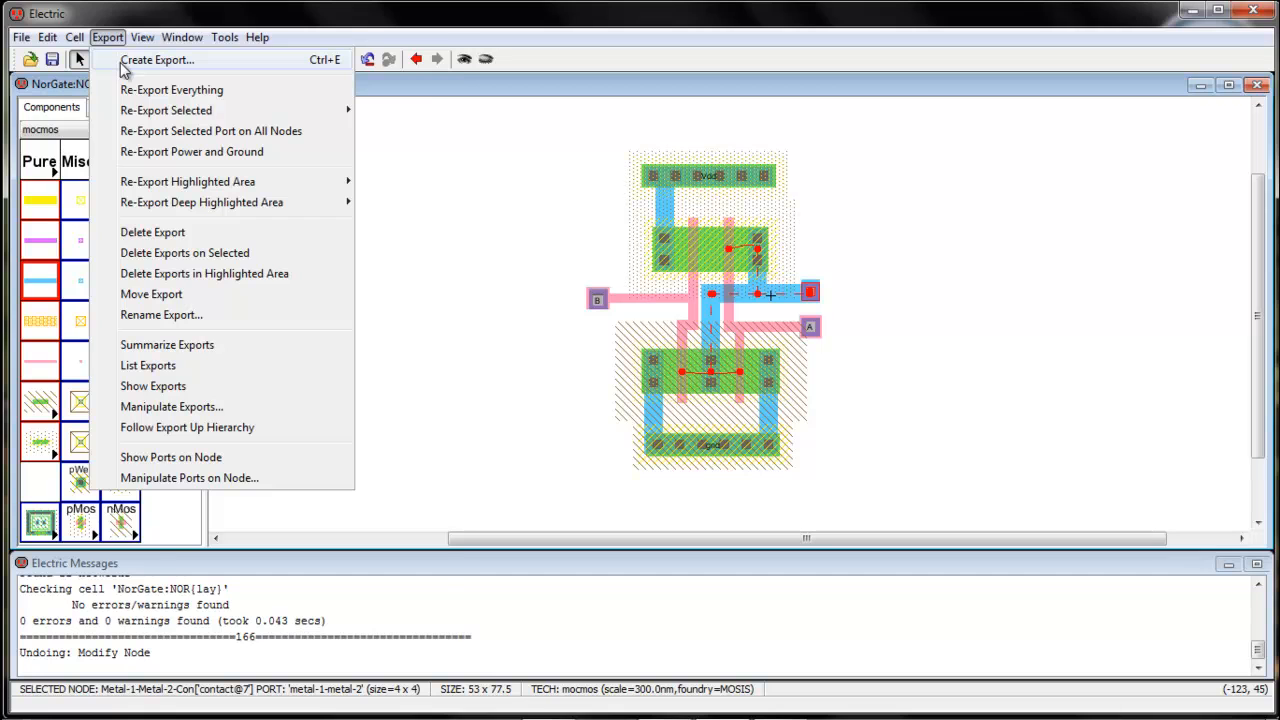
click(156, 60)
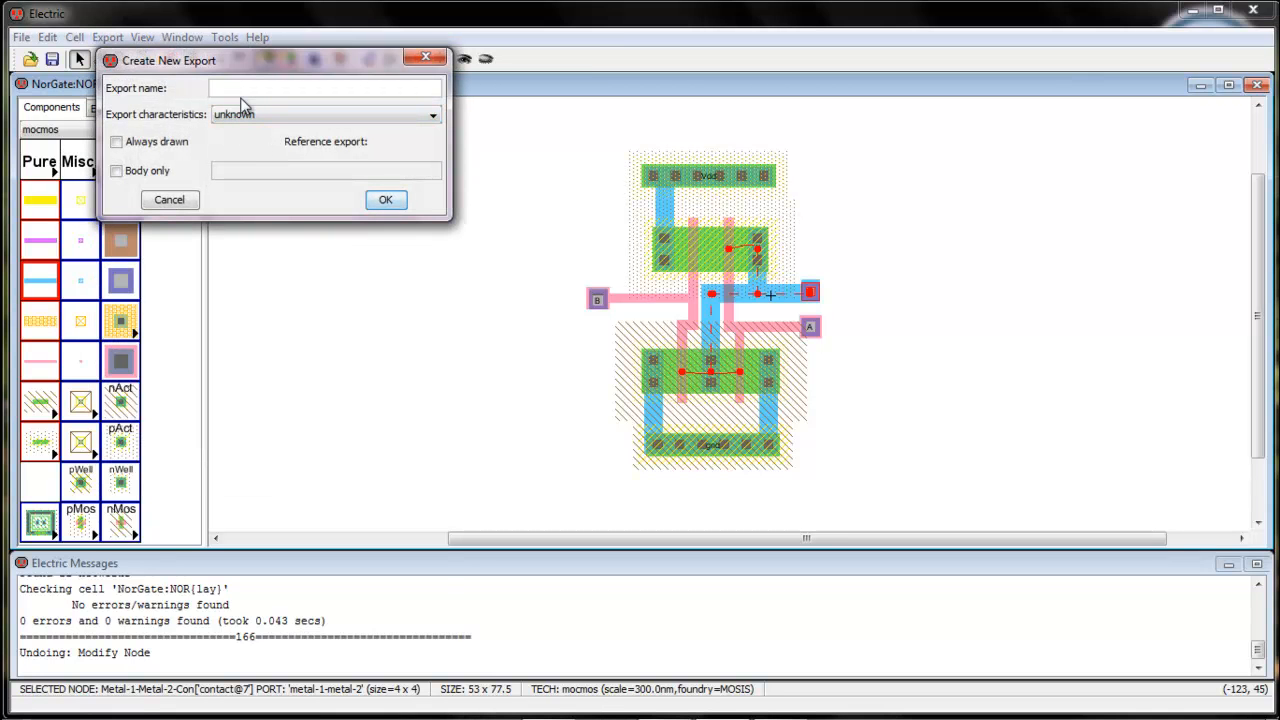
text(out)
key(Return)
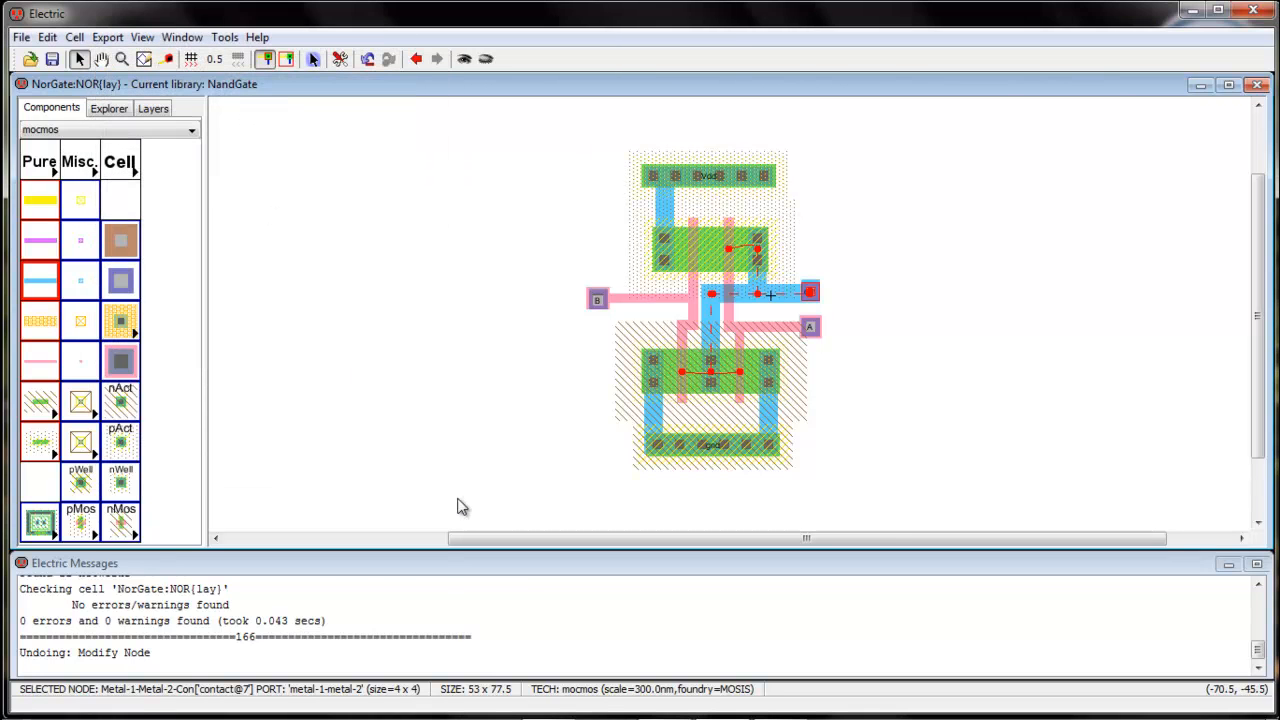
click(458, 422)
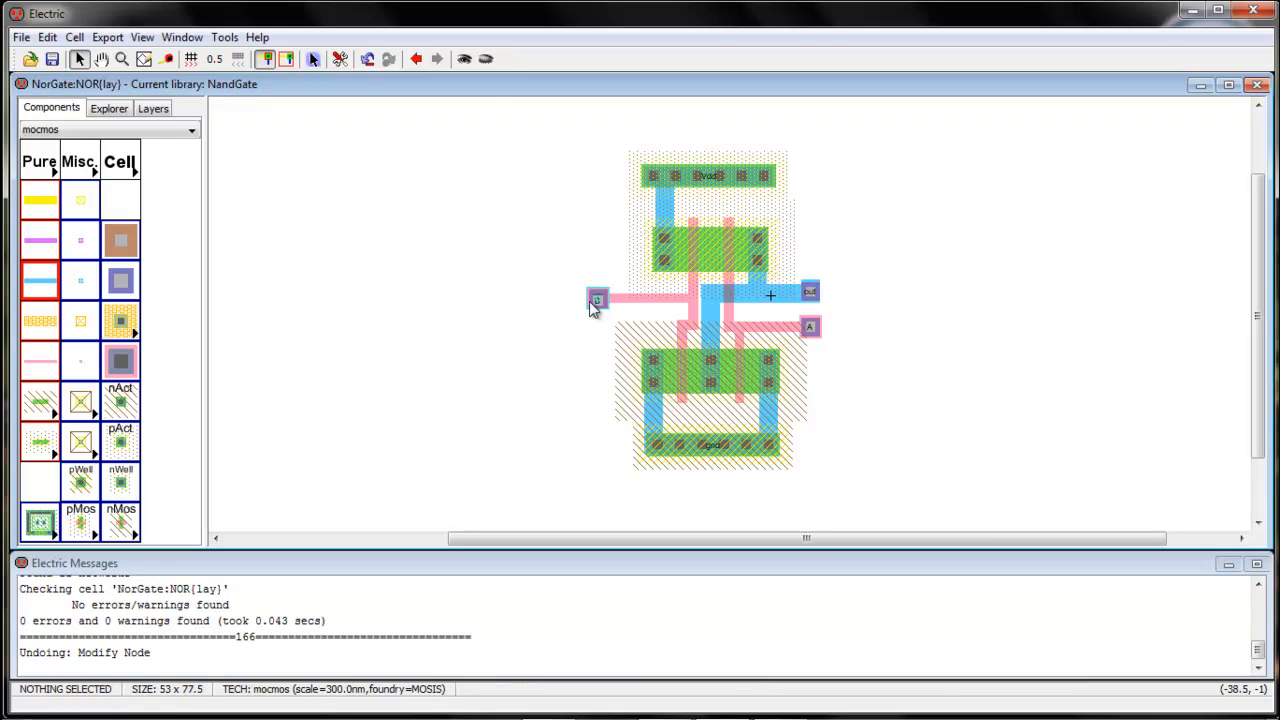
Add a SPICE model label to each of the two P-transistors in the upper active area
click(692, 265)
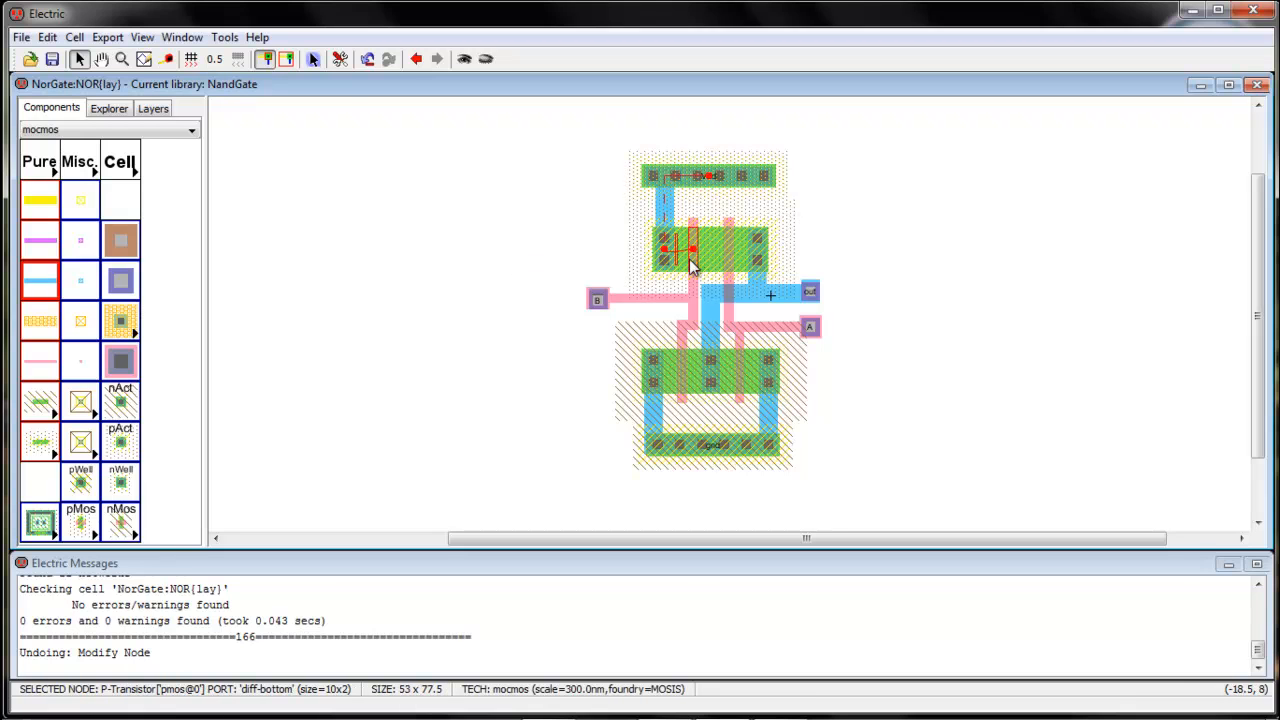
click(224, 38)
mouse_move(290, 101)
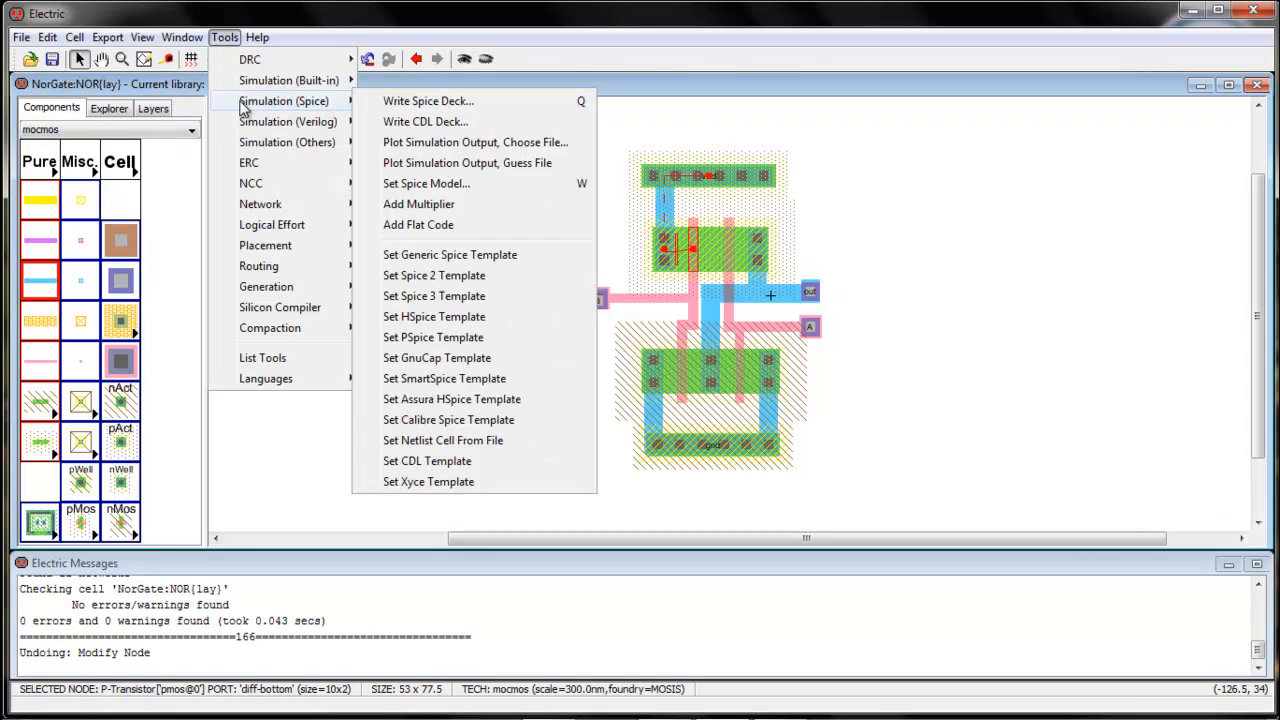
click(463, 199)
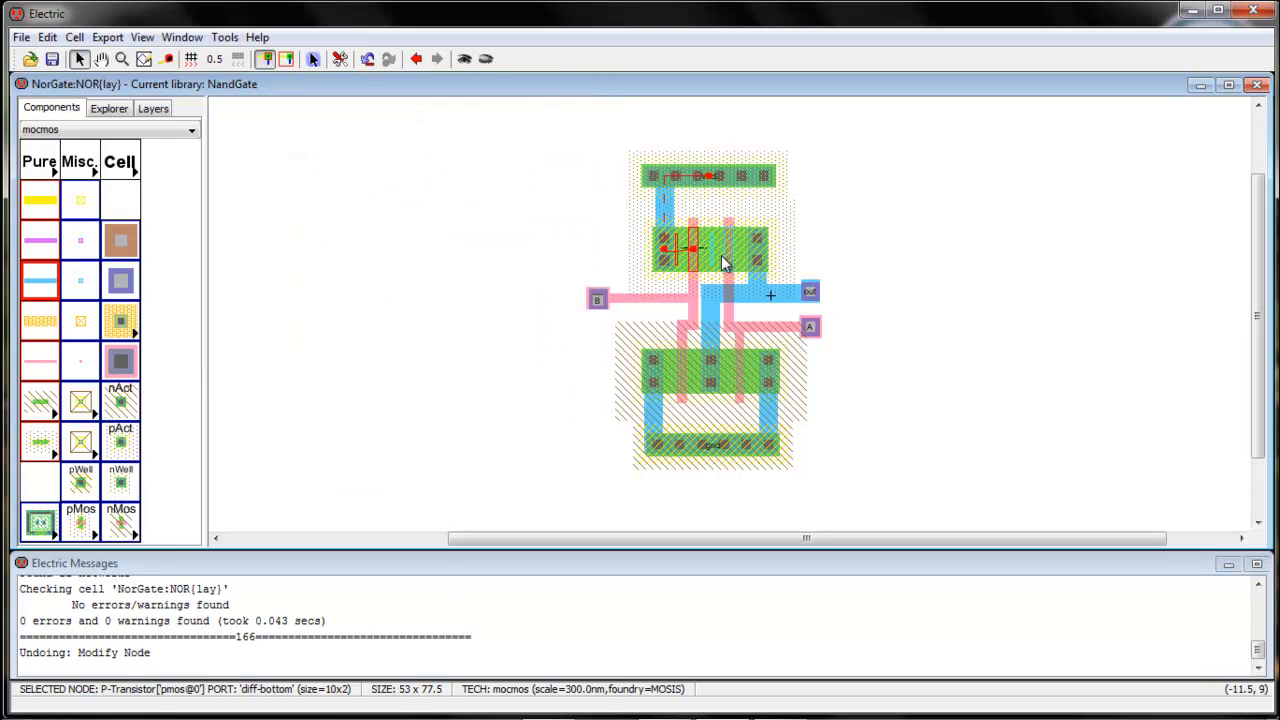
click(733, 262)
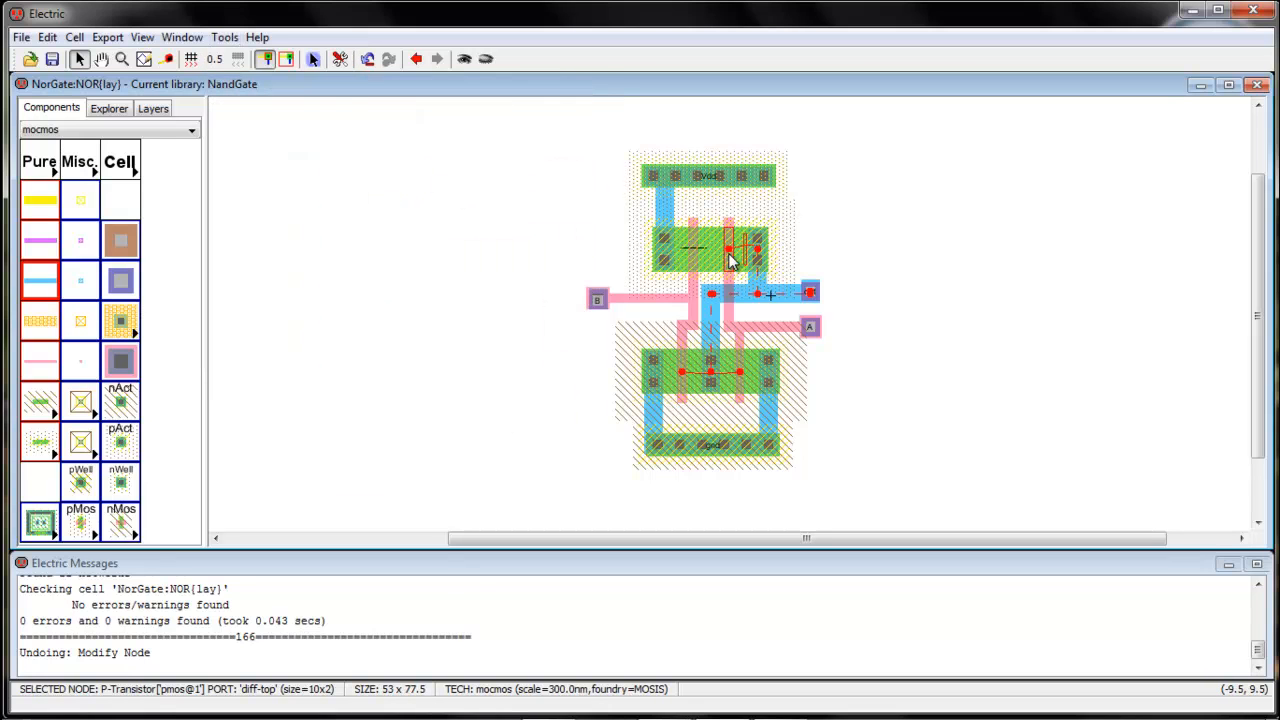
click(224, 38)
mouse_move(290, 101)
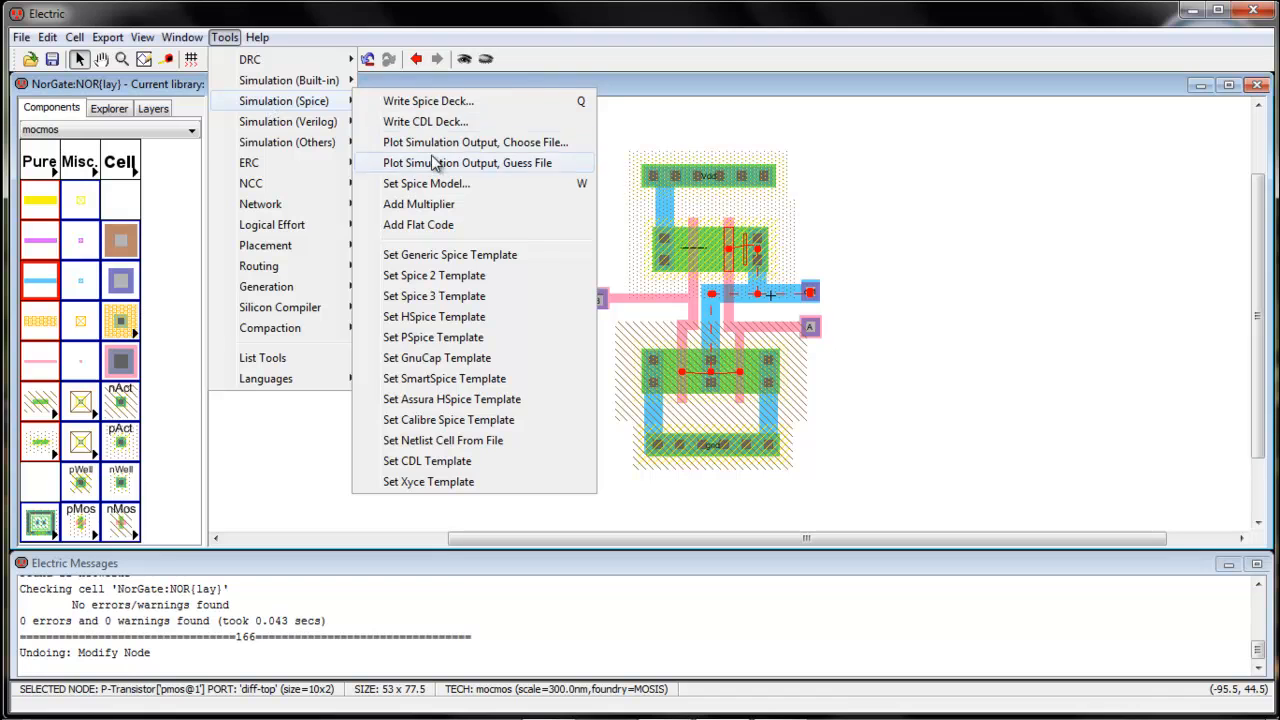
click(440, 203)
click(551, 233)
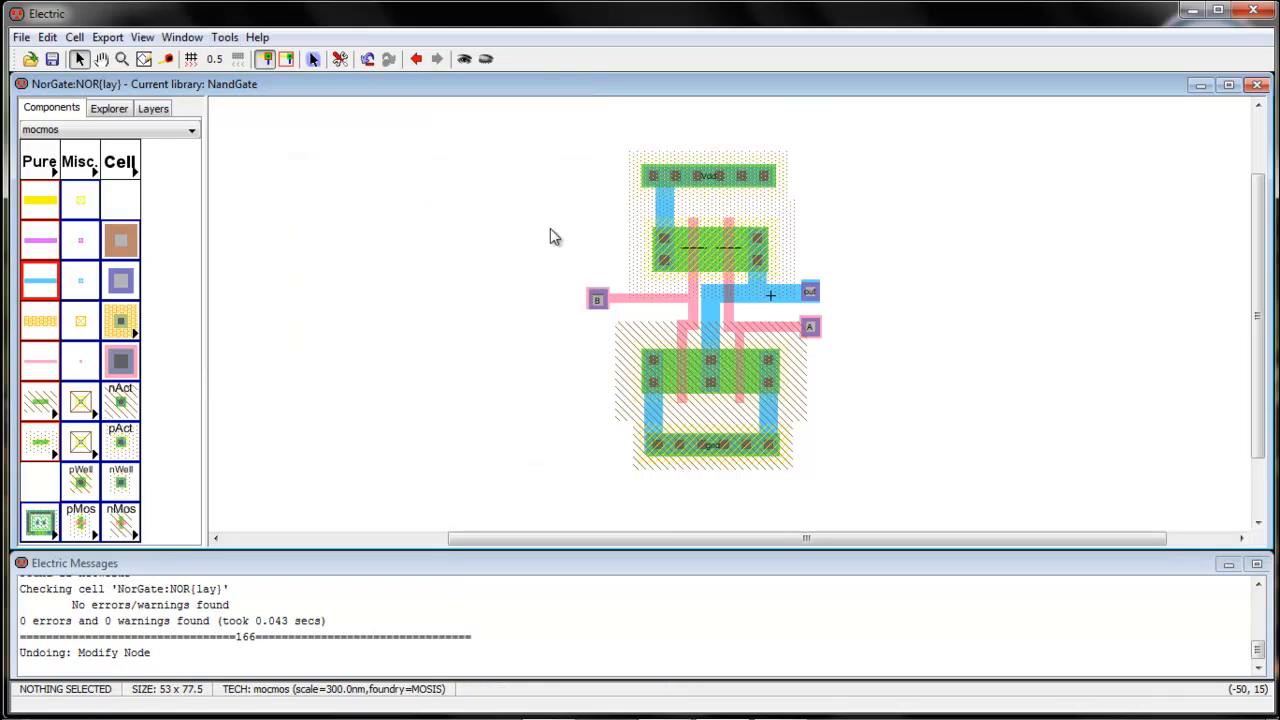
Add a SPICE model label to each of the two N-transistors in the lower active area
click(684, 392)
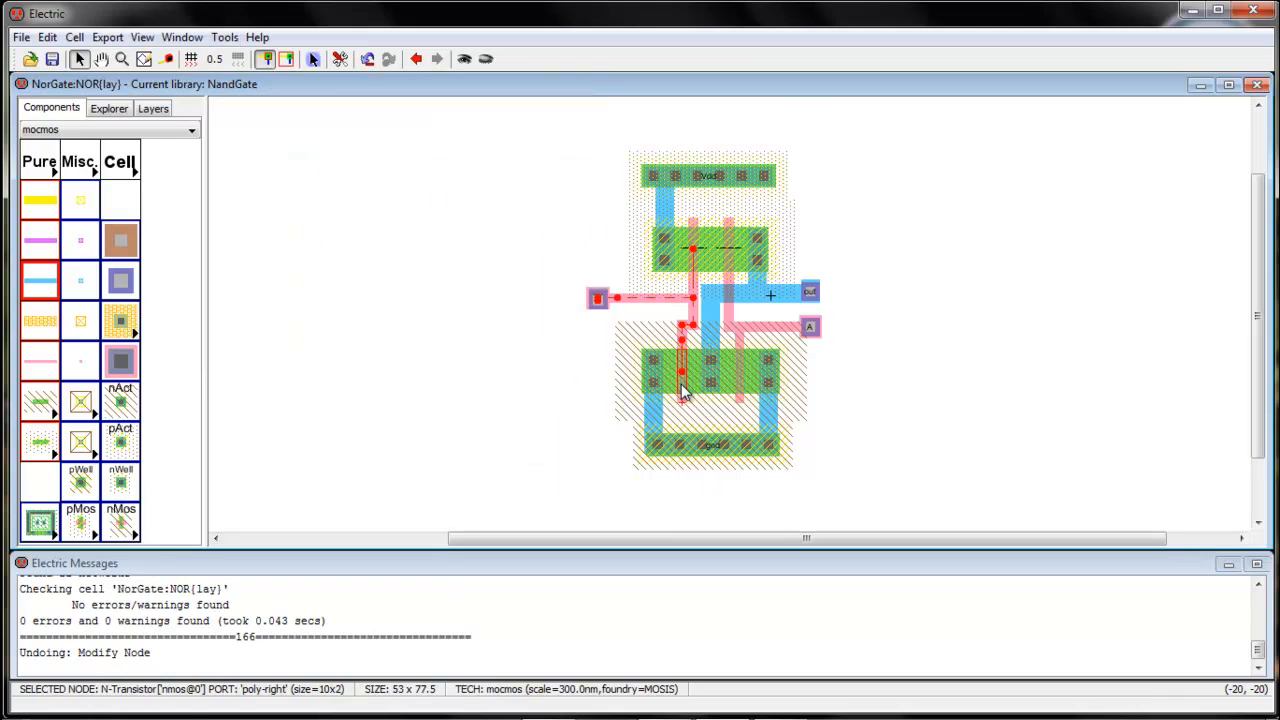
click(742, 383)
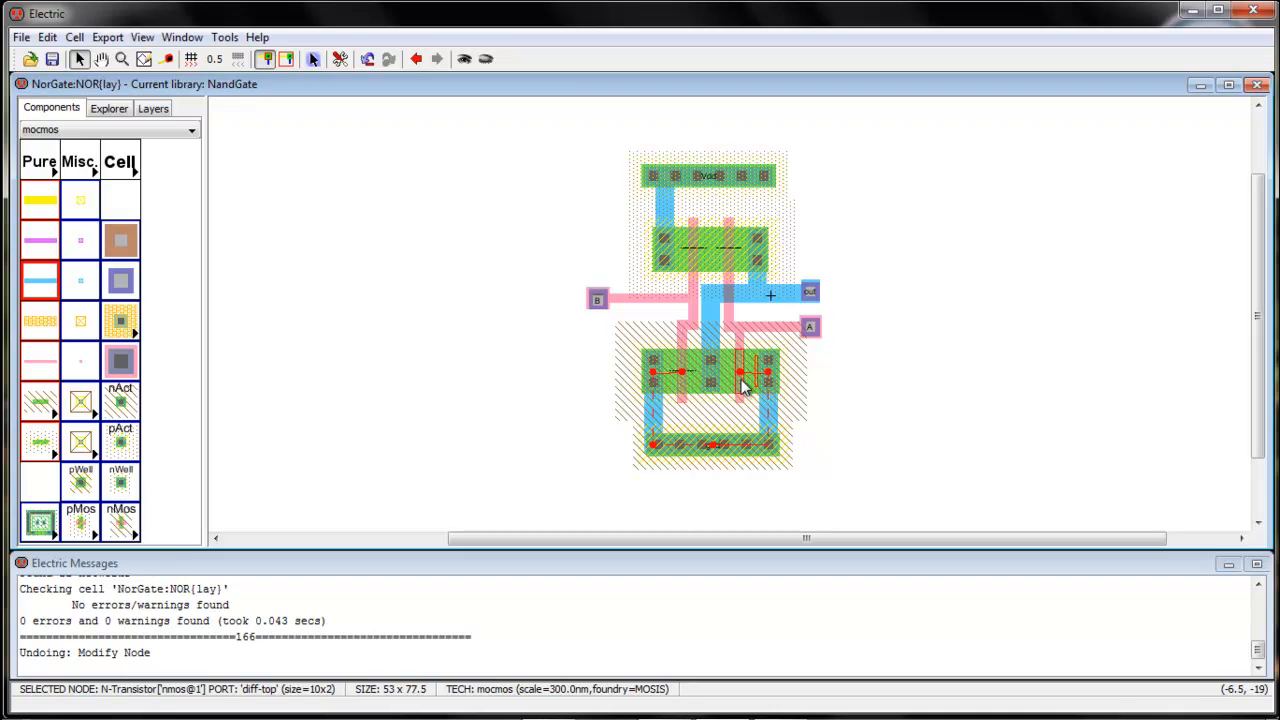
click(939, 384)
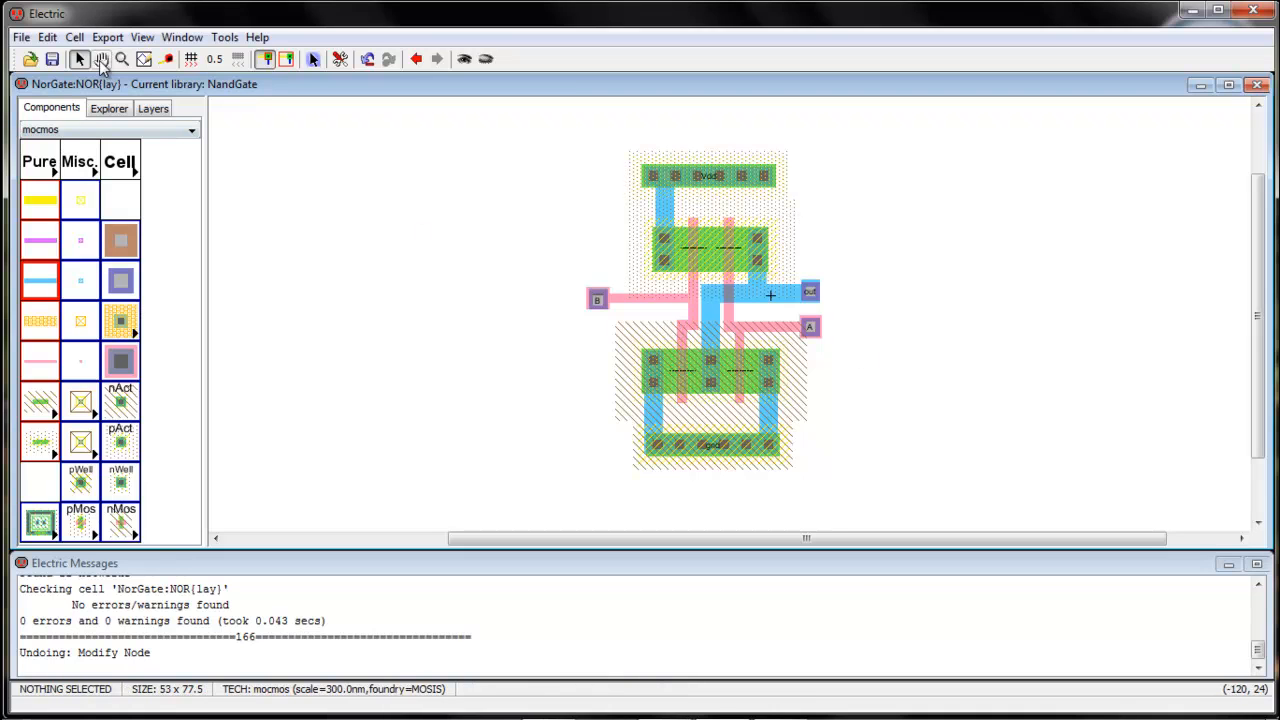
Set the left P-transistor's SPICE model text to PMOS
click(122, 58)
drag(608, 200, 790, 294)
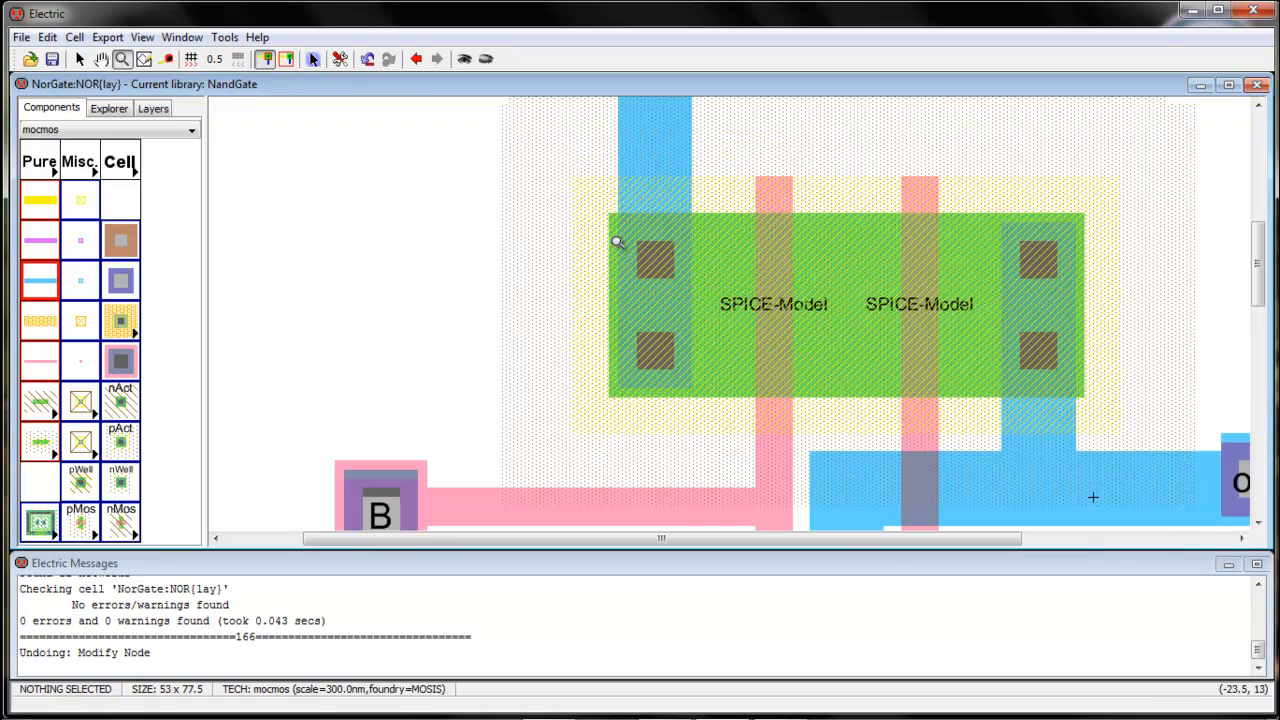
click(80, 58)
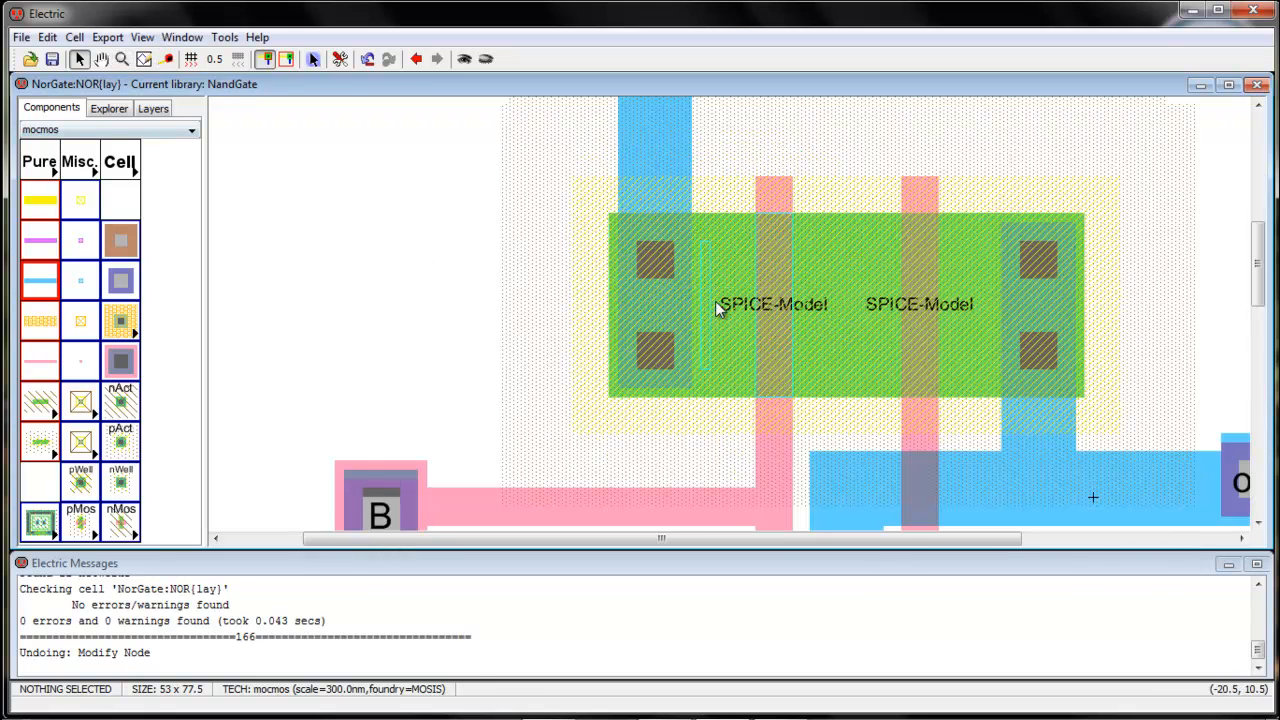
click(745, 312)
click(743, 310)
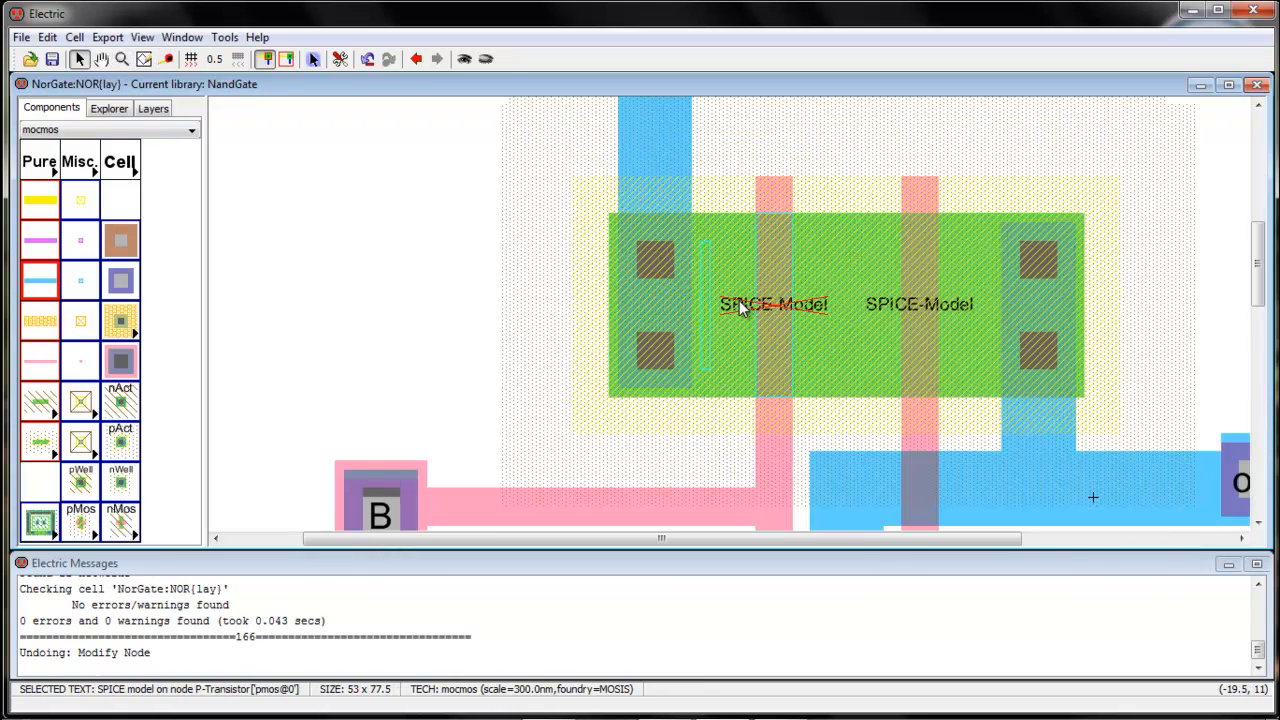
click(742, 308)
click(743, 307)
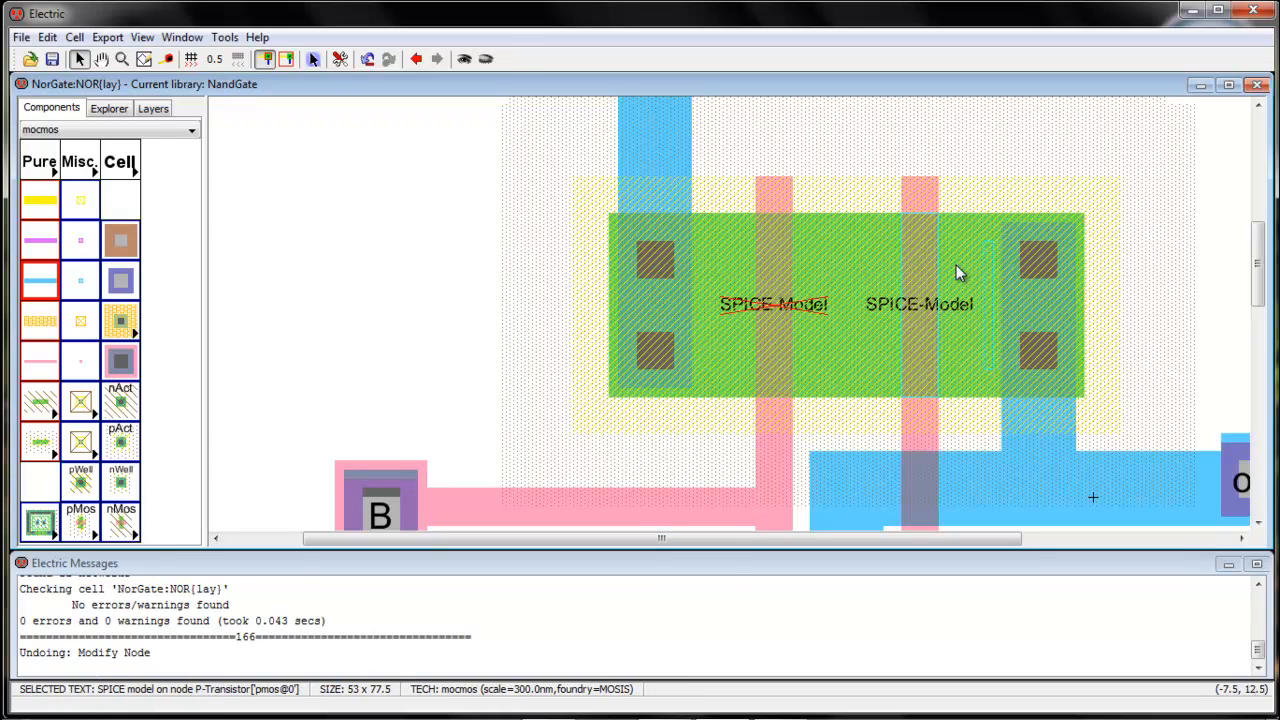
double_click(736, 278)
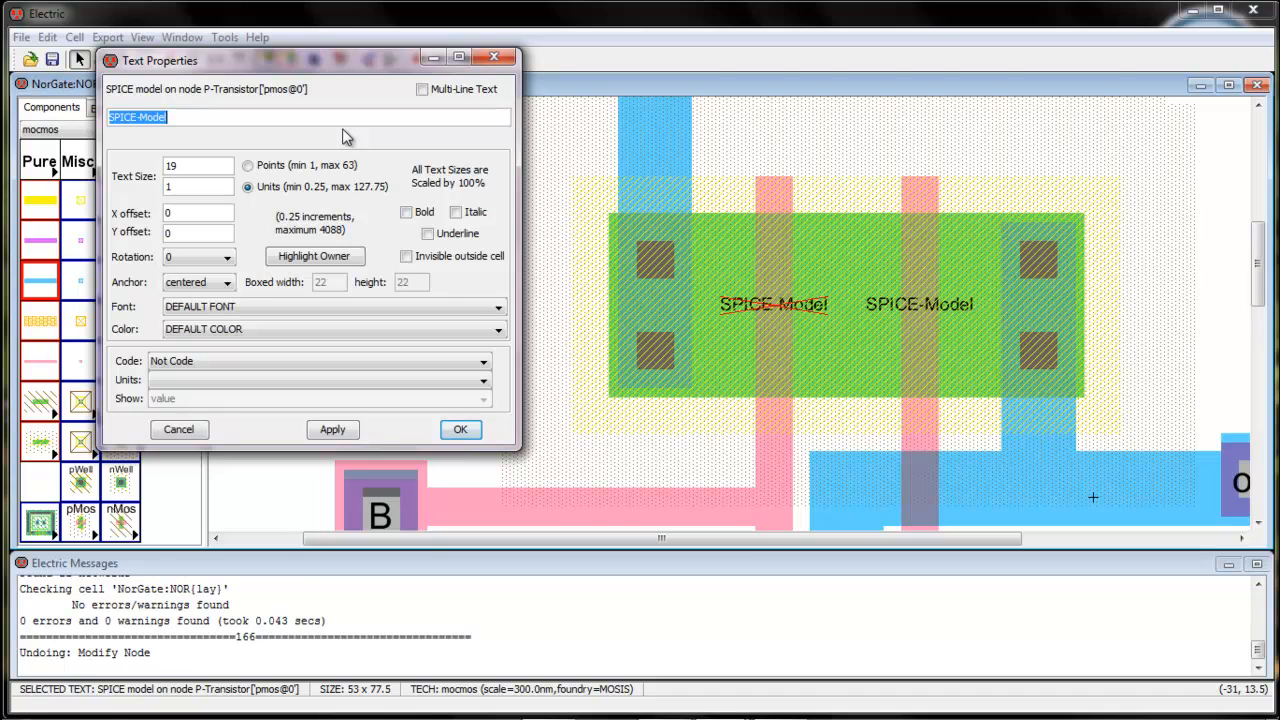
text(P)
key(Return)
Set the right P-transistor's SPICE model text to PMOS
click(910, 308)
double_click(910, 308)
text(PMOS)
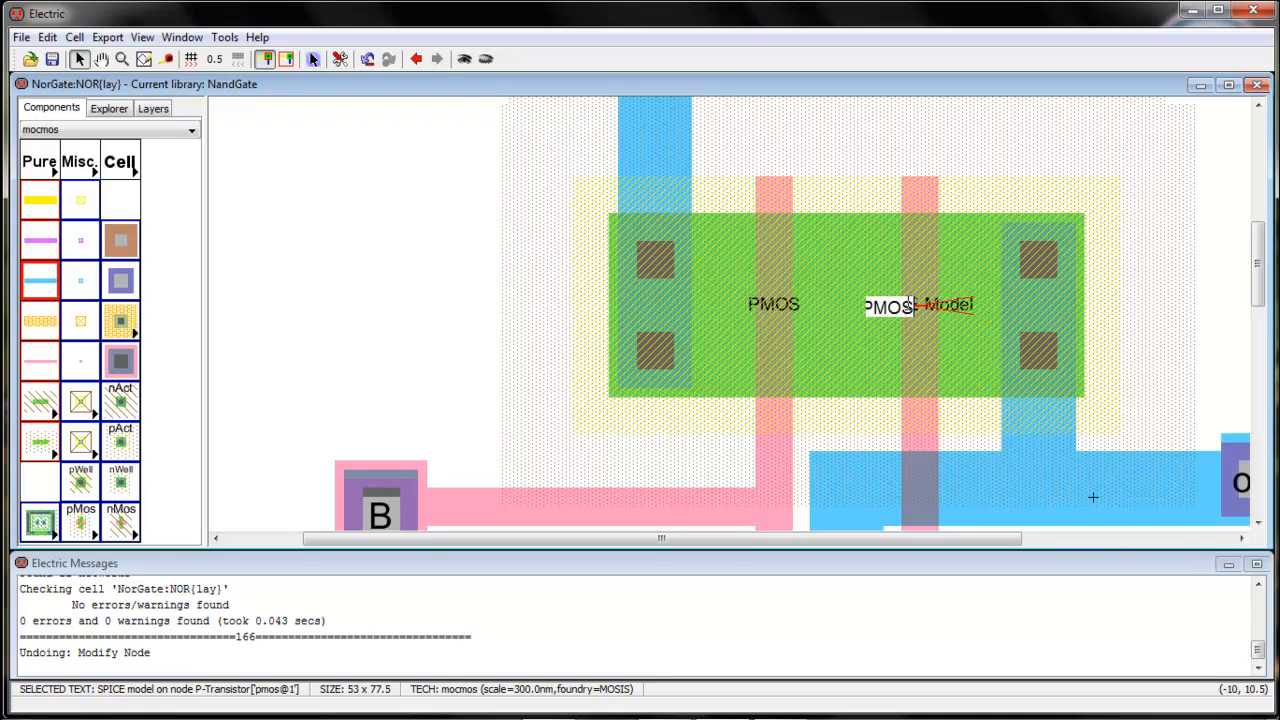
Set the SPICE model text of both N-transistors to NMOS
scroll(947, 306, down, 5)
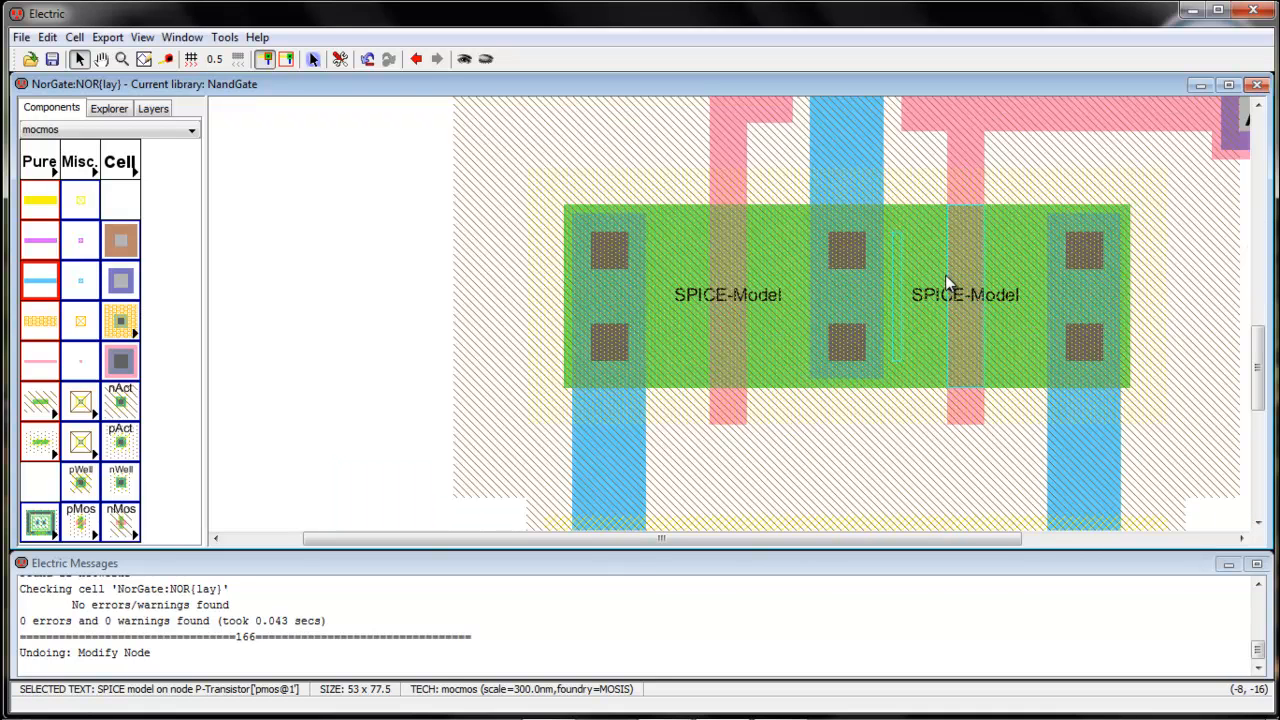
double_click(748, 297)
text(NMOS)
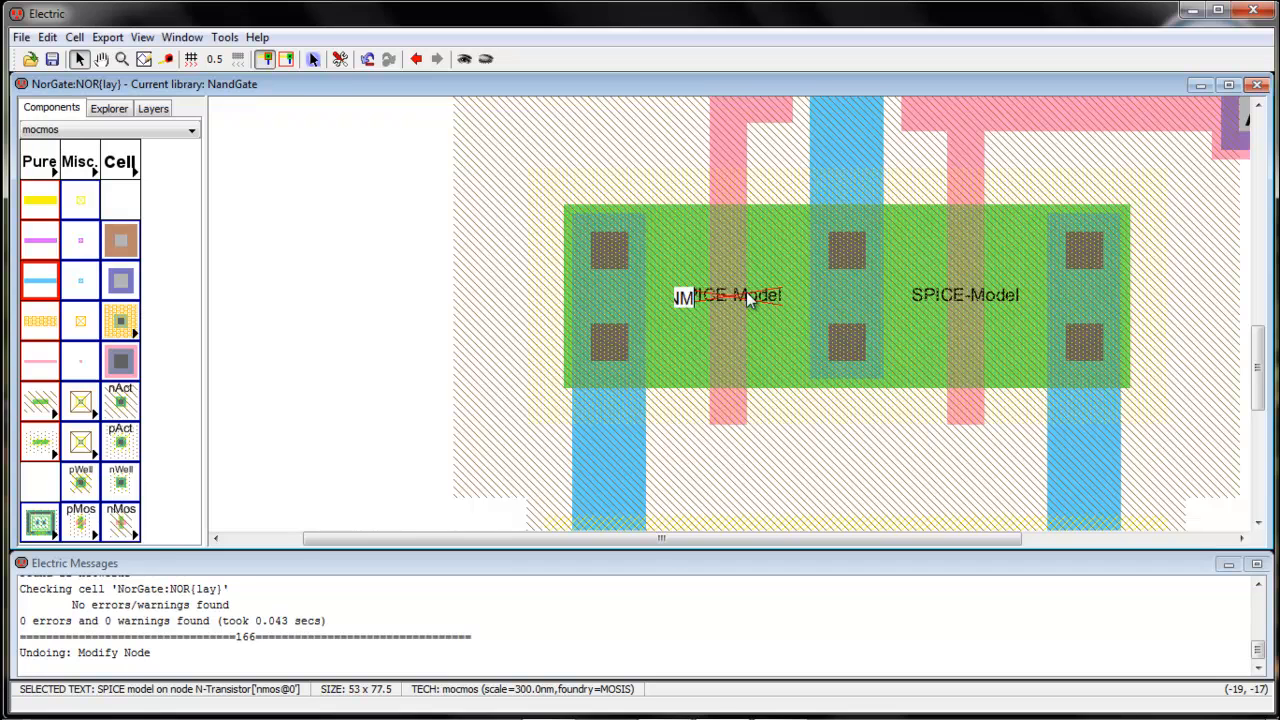
key(Return)
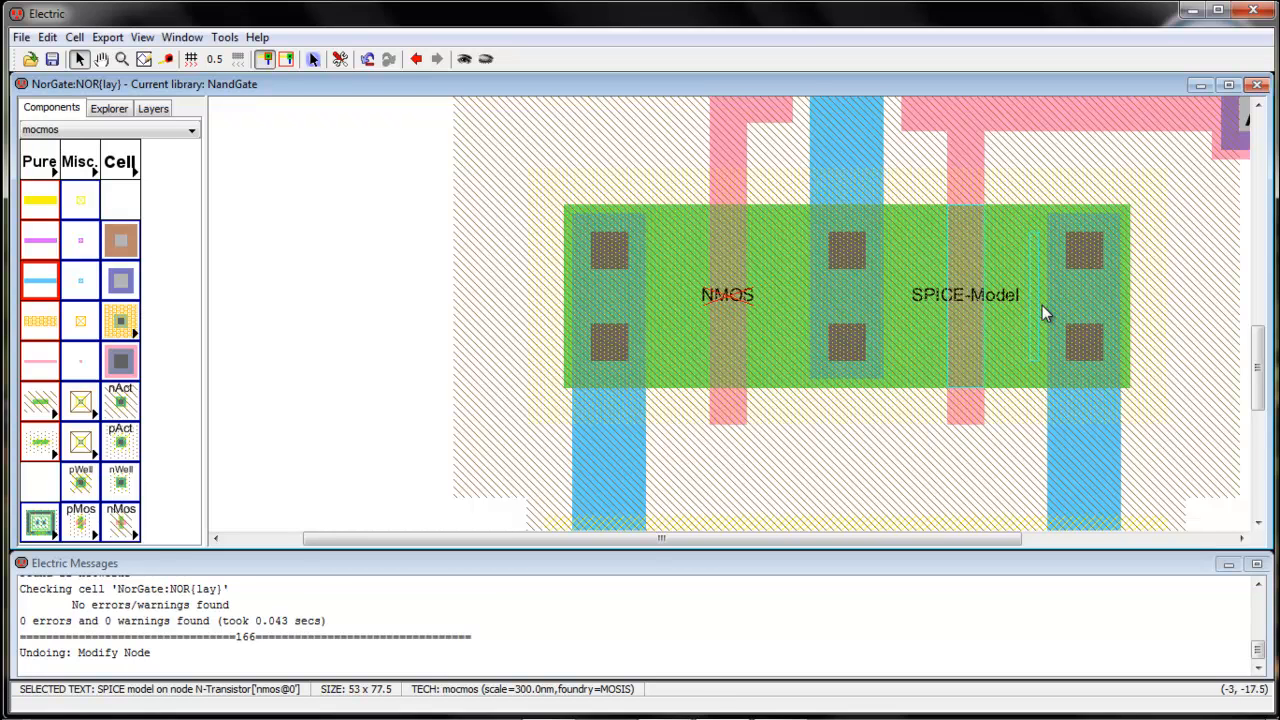
double_click(957, 295)
text(NMOS)
key(Return)
key(ctrl+9)
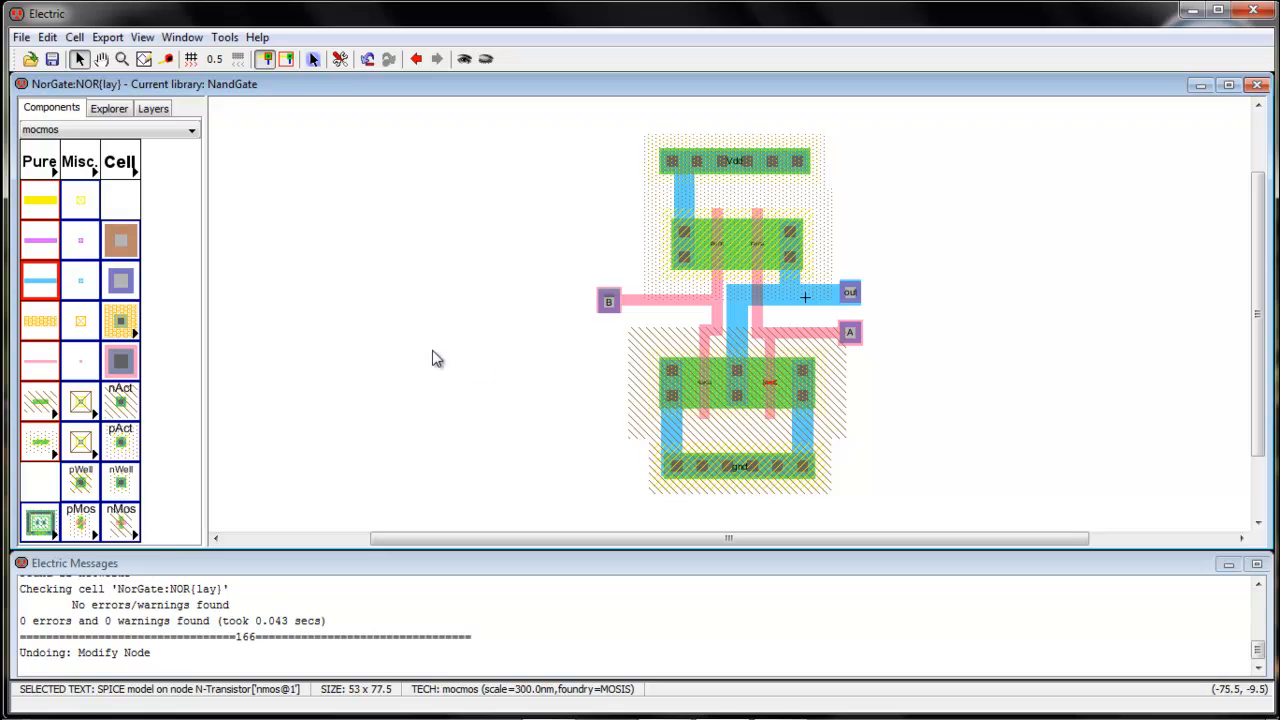
Run the ERC well check on the NOR layout cell
click(224, 39)
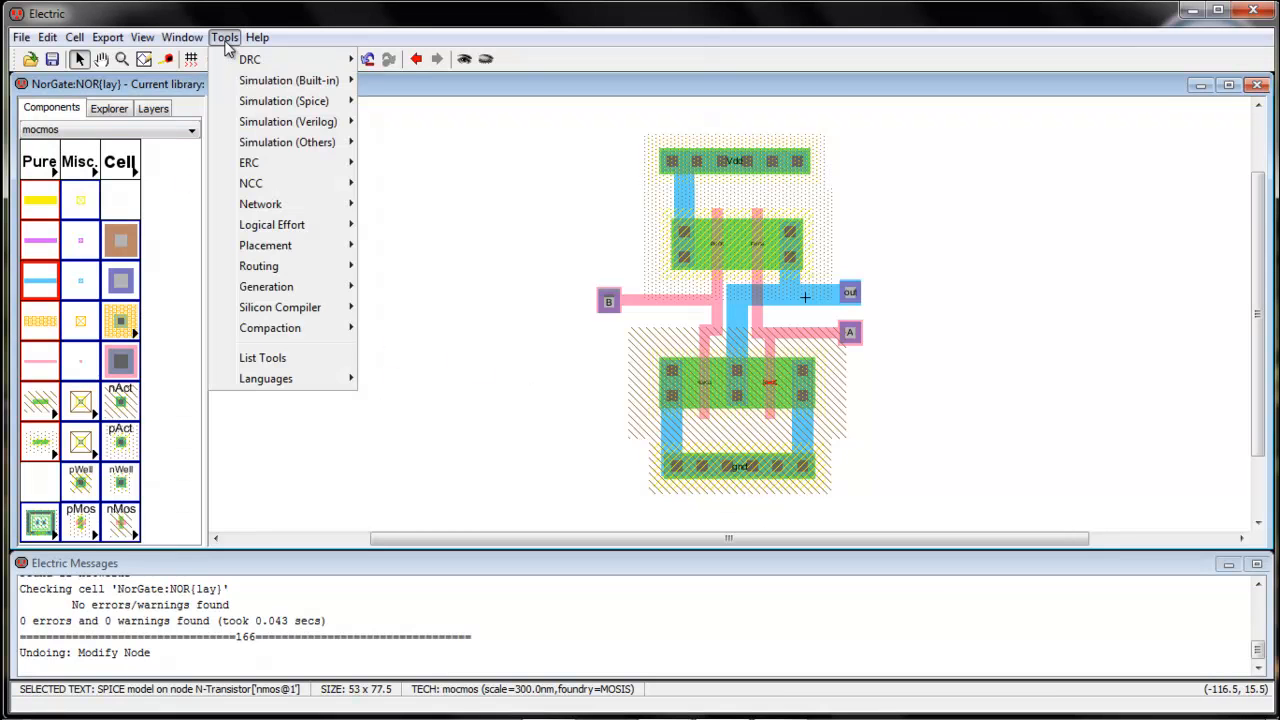
mouse_move(262, 168)
click(458, 164)
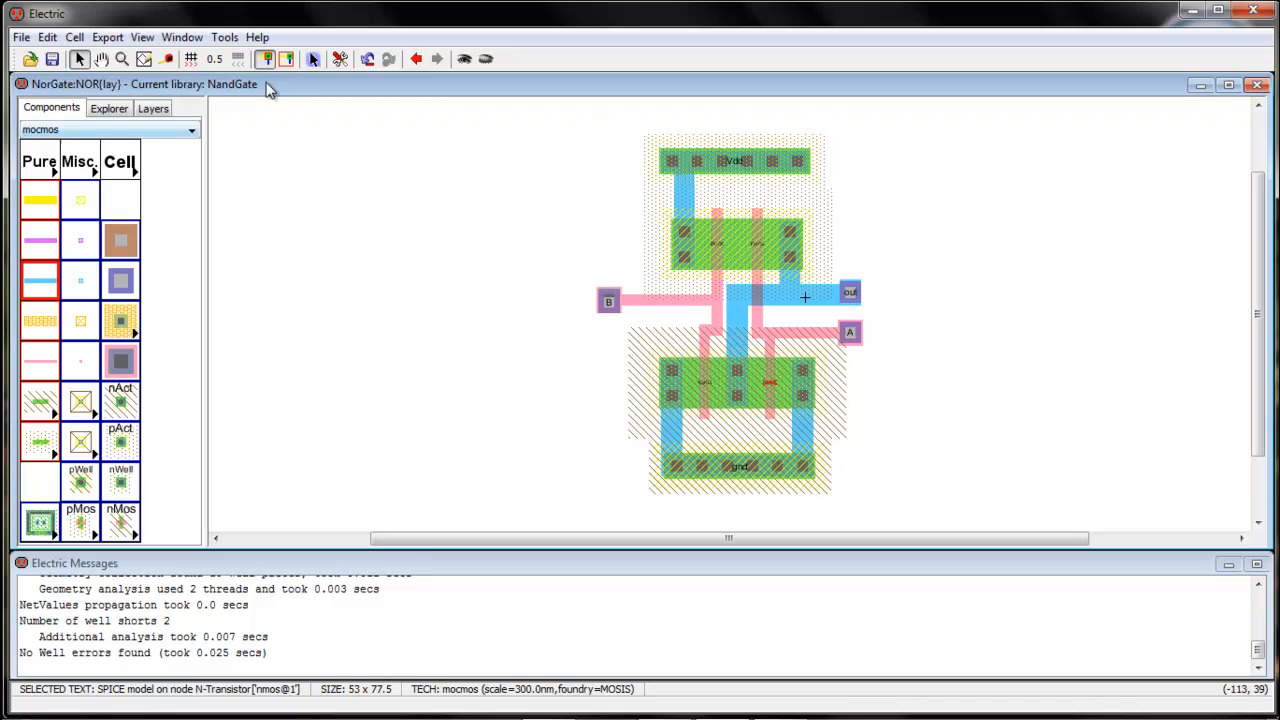
Run the NCC comparison of the NOR cell's schematic and layout views and review the mismatched exports and parts
click(222, 39)
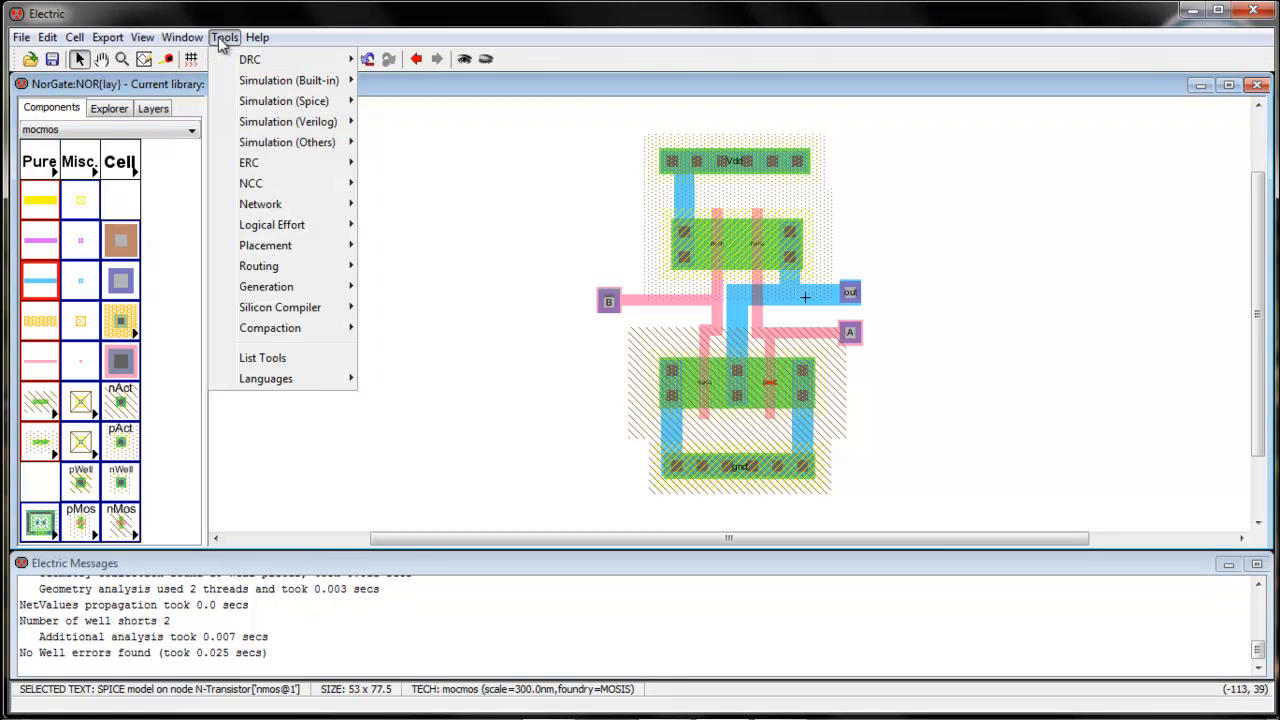
mouse_move(251, 183)
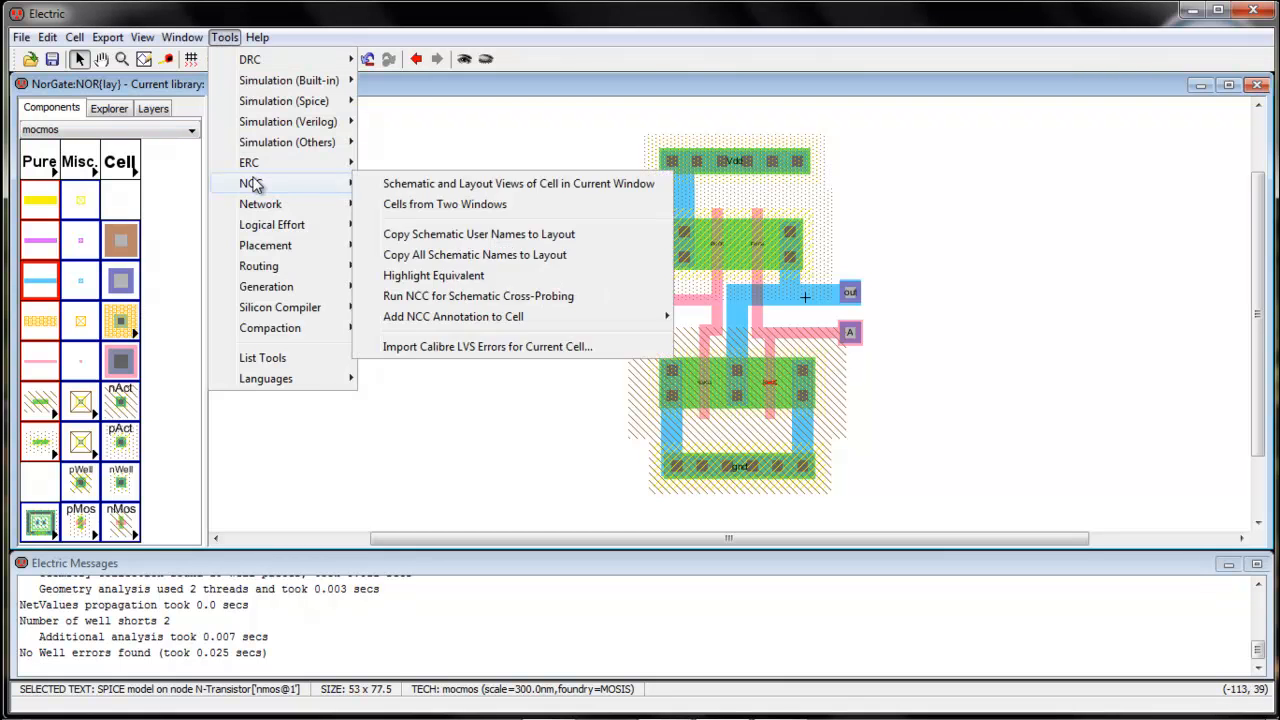
click(404, 186)
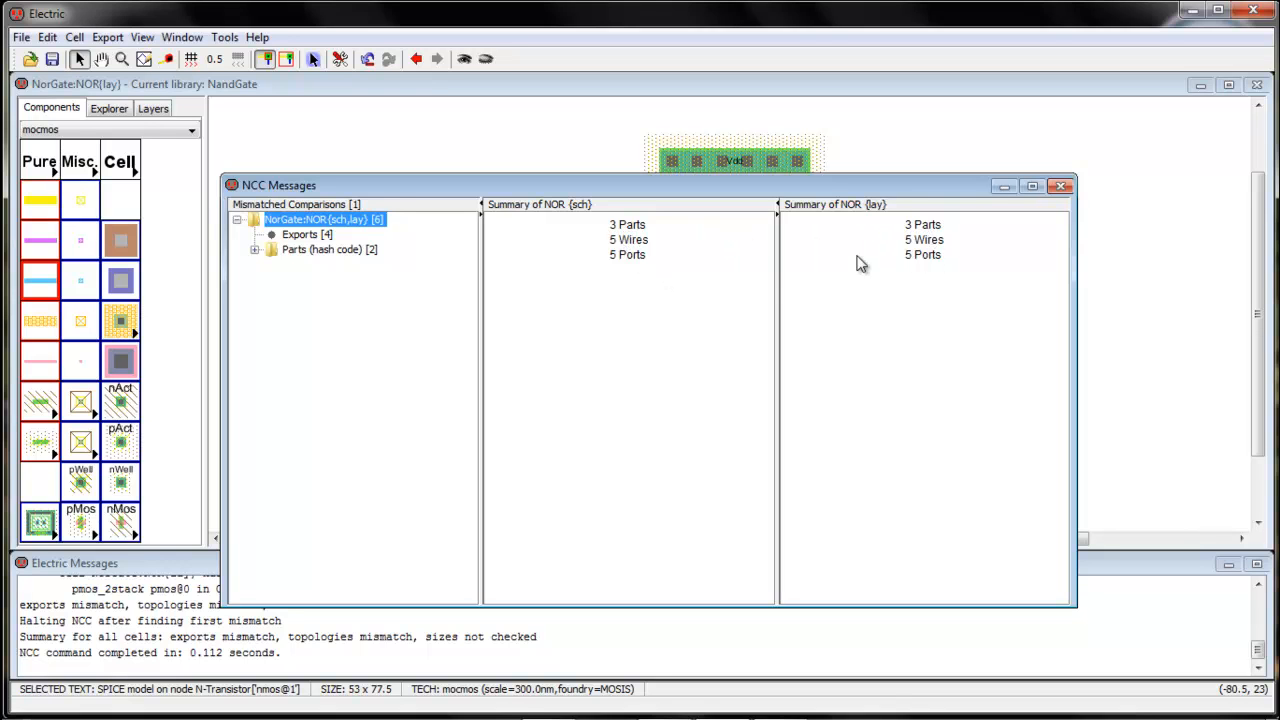
click(311, 238)
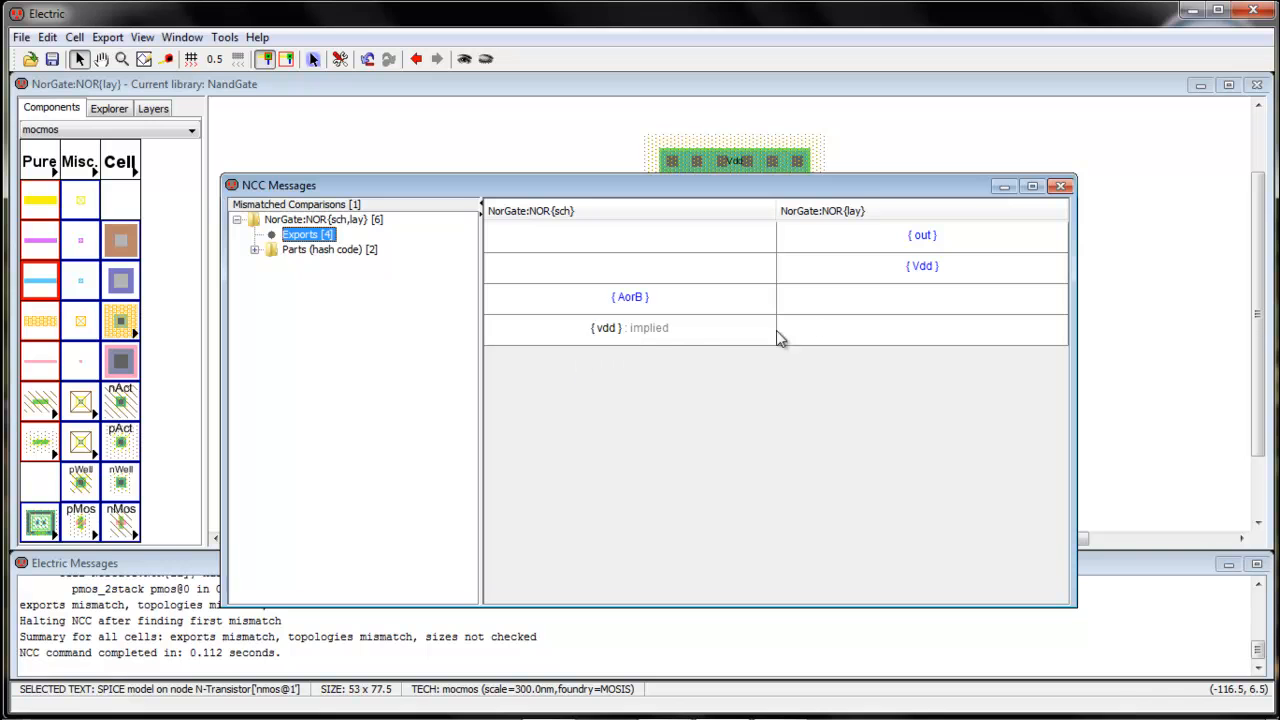
double_click(312, 250)
click(310, 266)
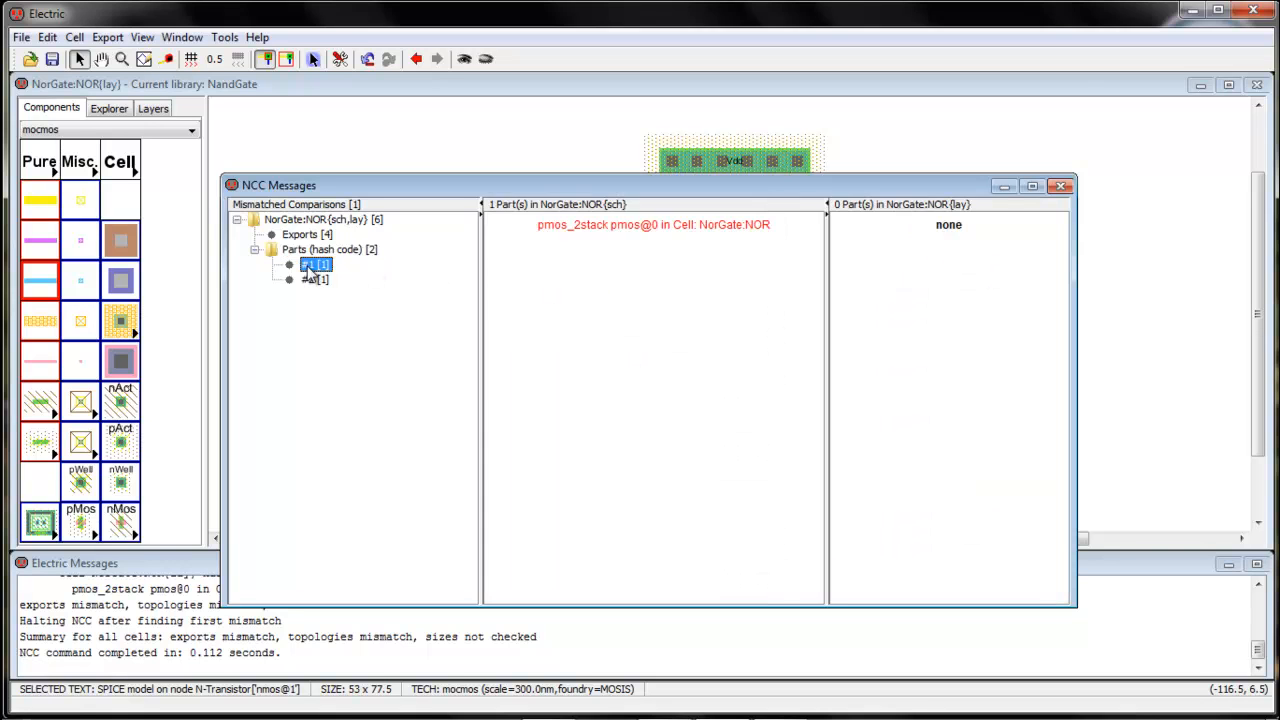
click(314, 279)
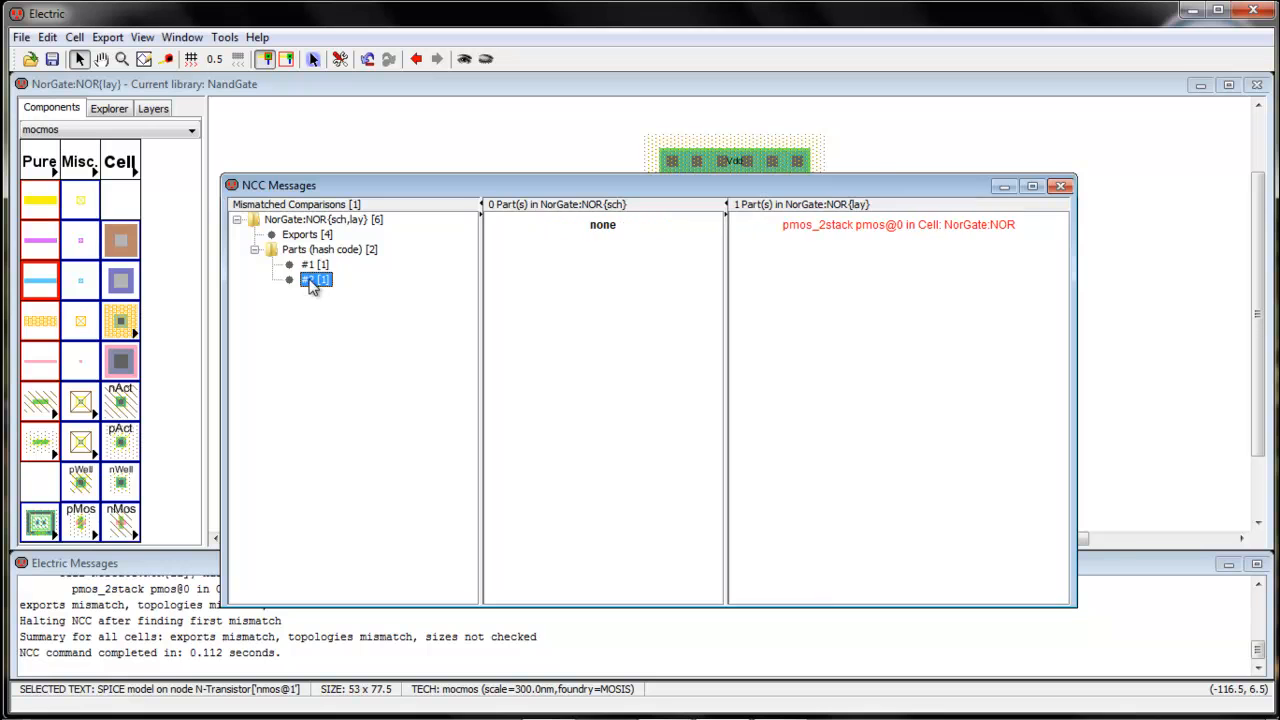
click(1061, 187)
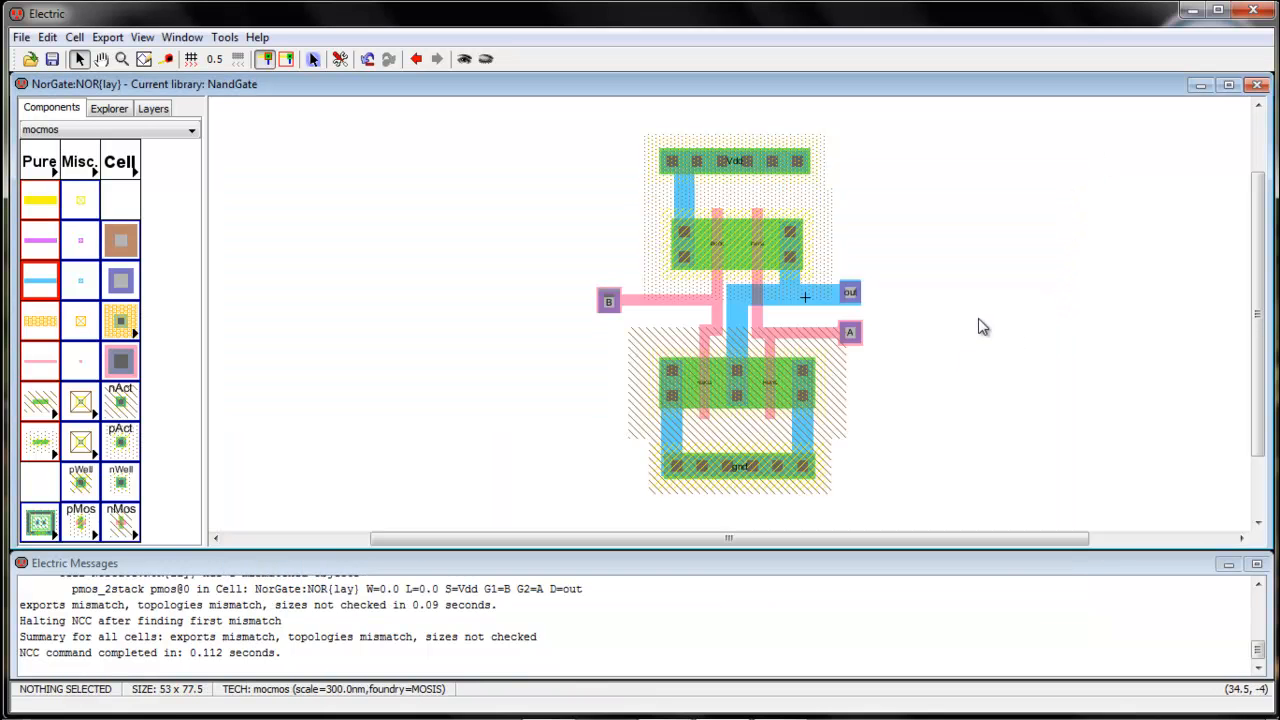
Replace the Vdd export on the upper N-well contact with a new export named vdd
click(731, 161)
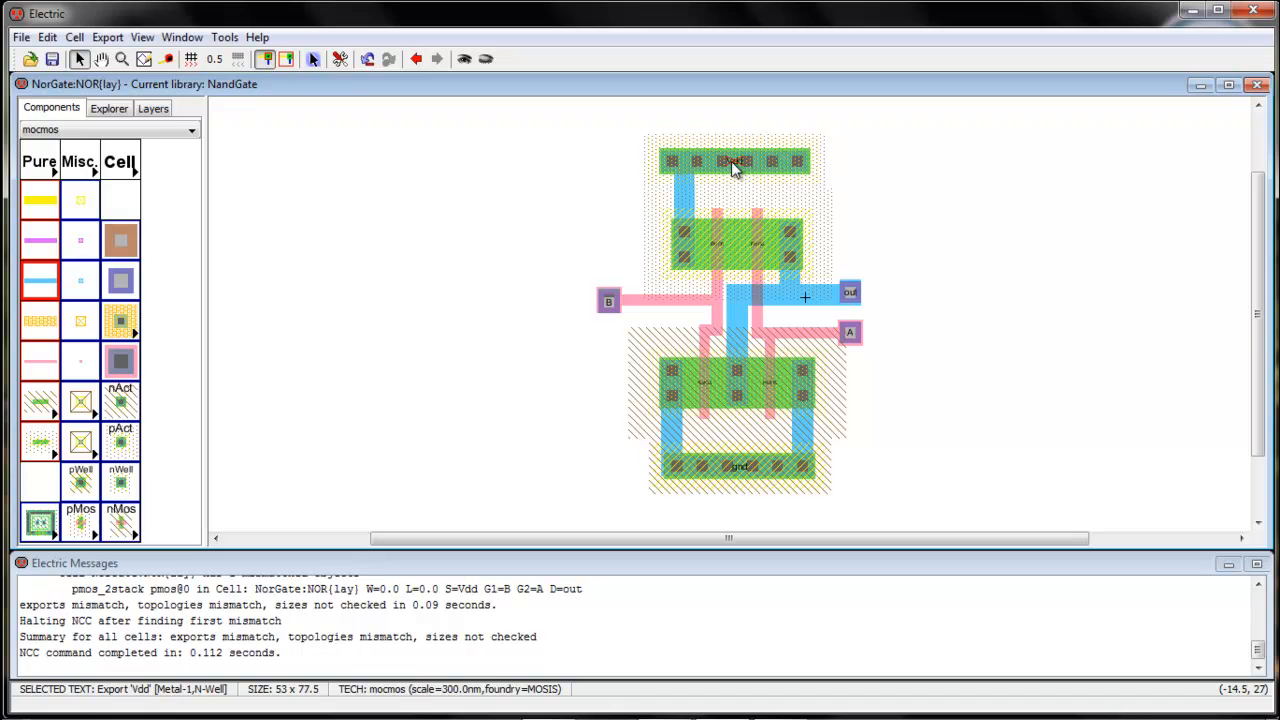
key(Delete)
click(716, 163)
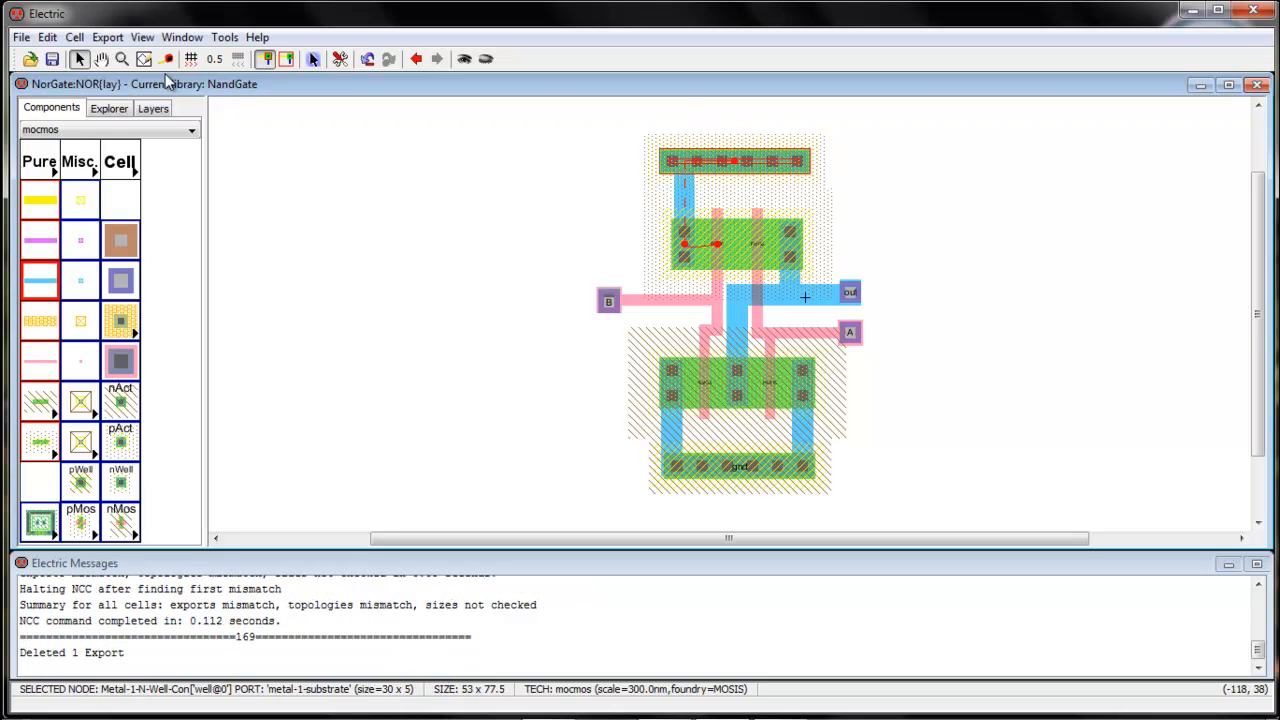
click(104, 37)
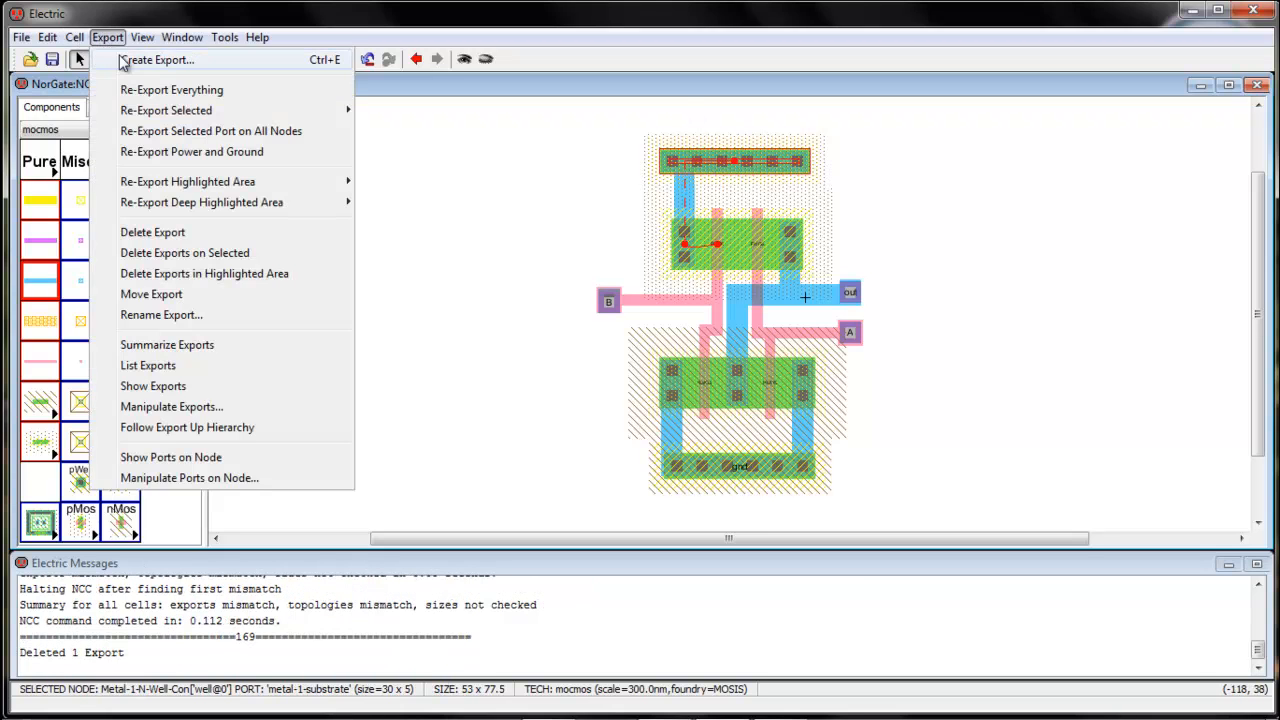
click(126, 60)
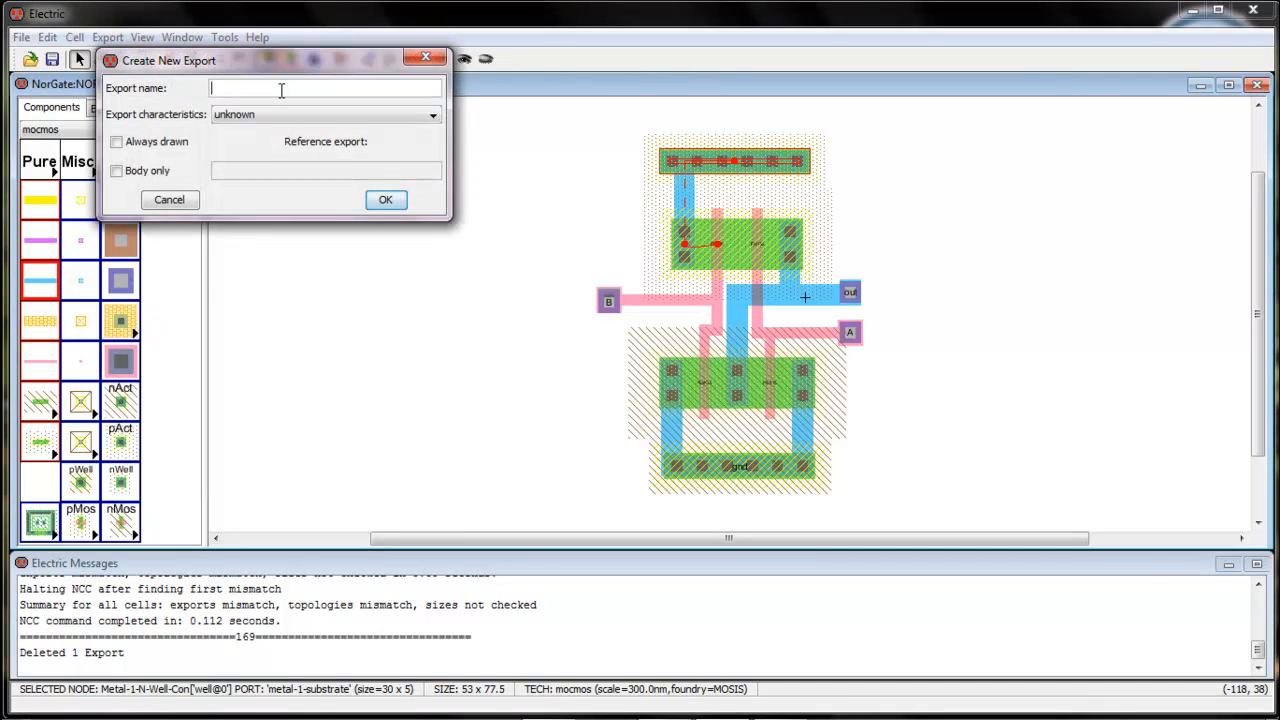
text(vdd)
key(Return)
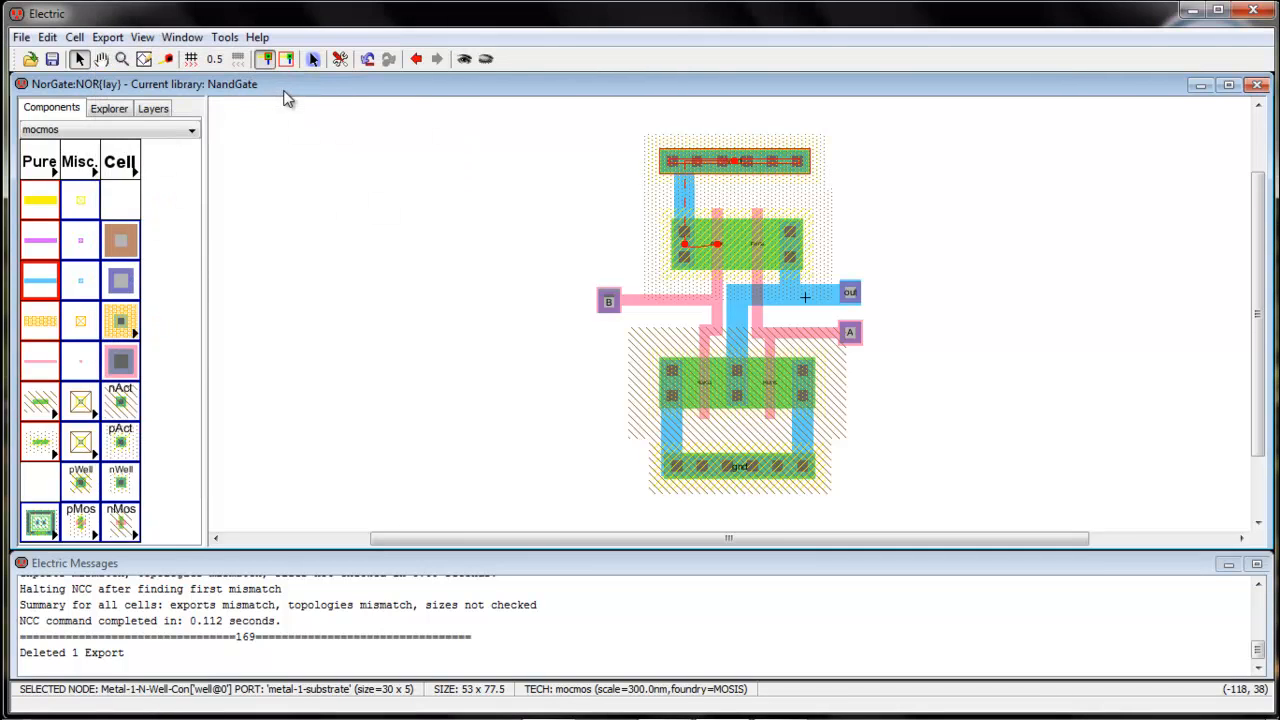
click(422, 314)
Rerun the schematic-versus-layout NCC comparison and review the remaining export mismatches
click(224, 37)
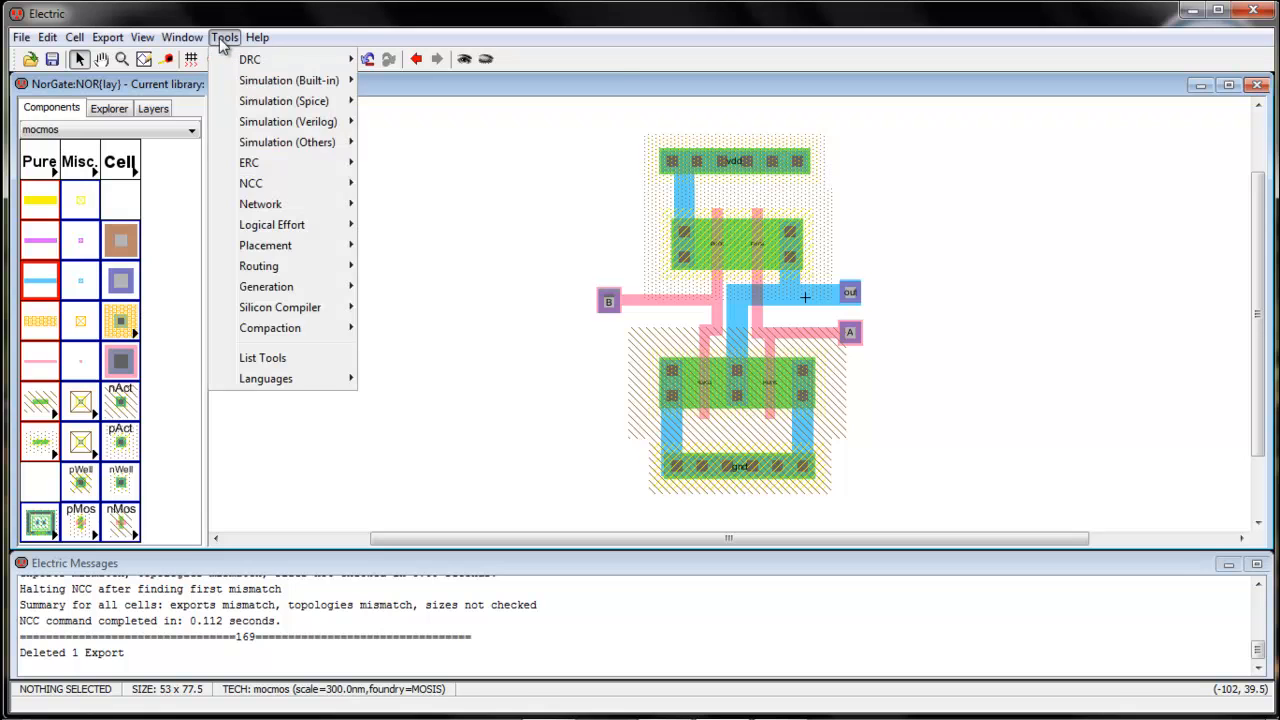
mouse_move(240, 68)
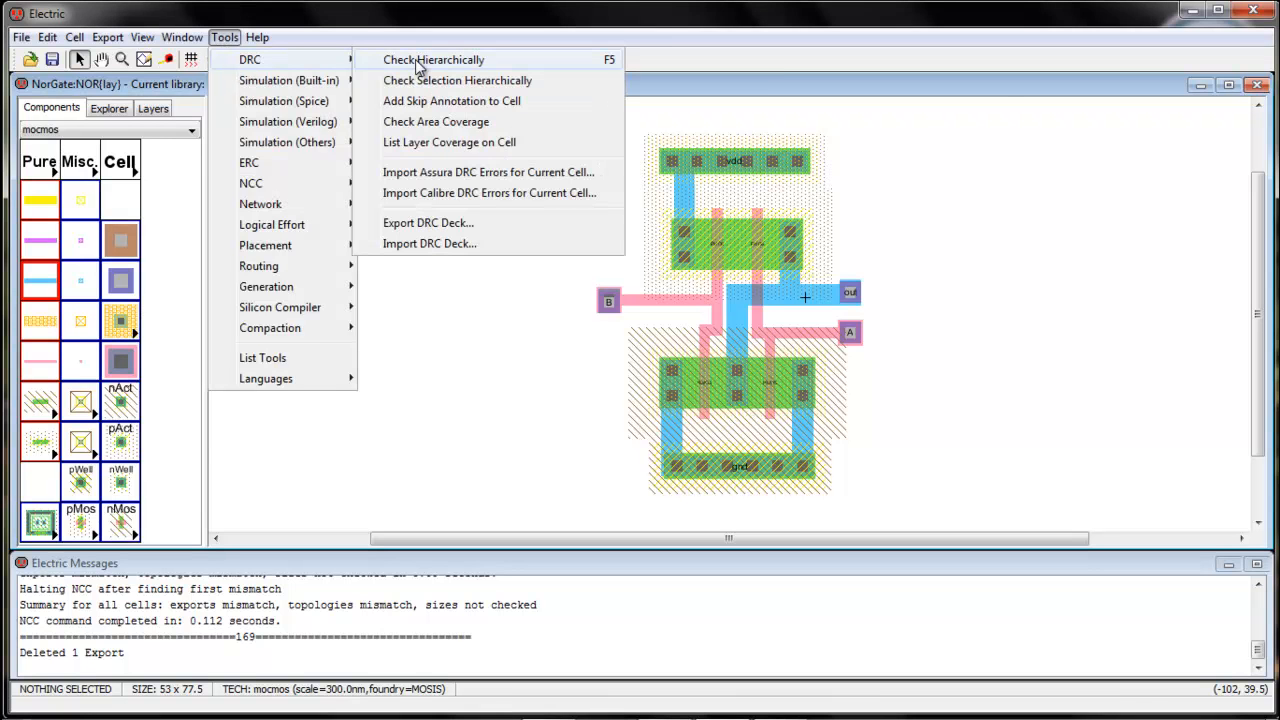
mouse_move(260, 183)
click(404, 186)
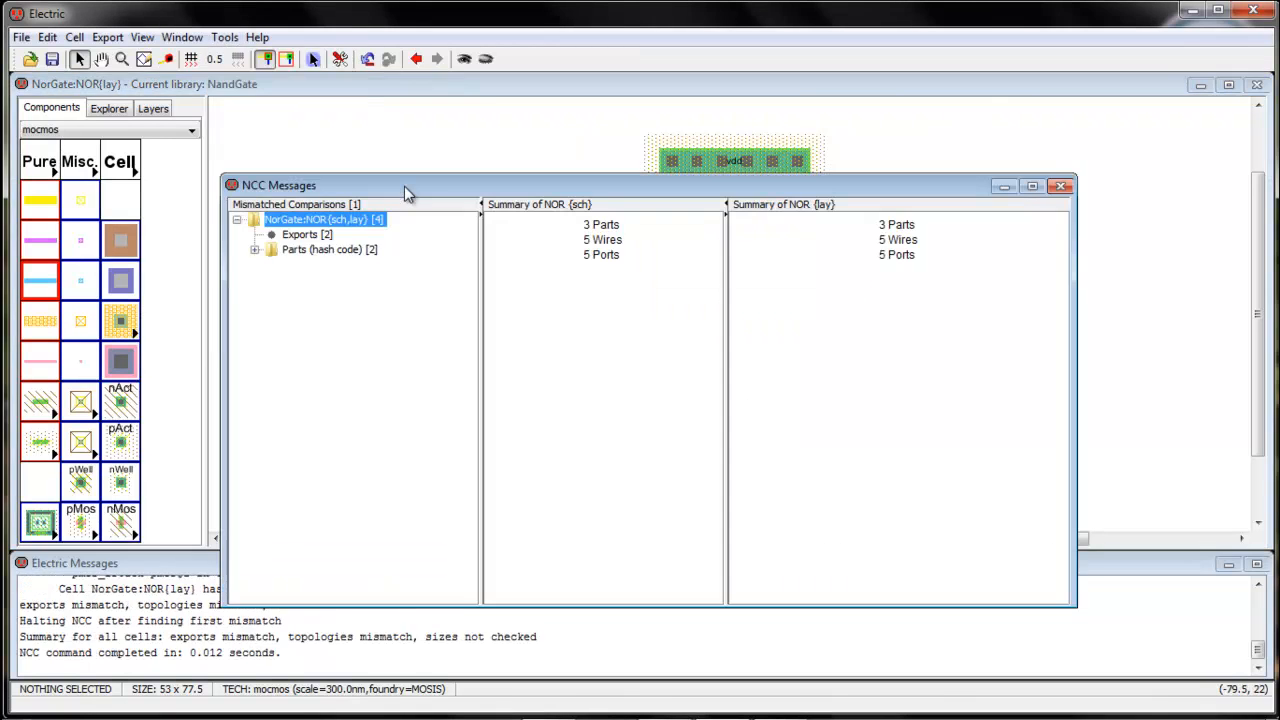
click(322, 236)
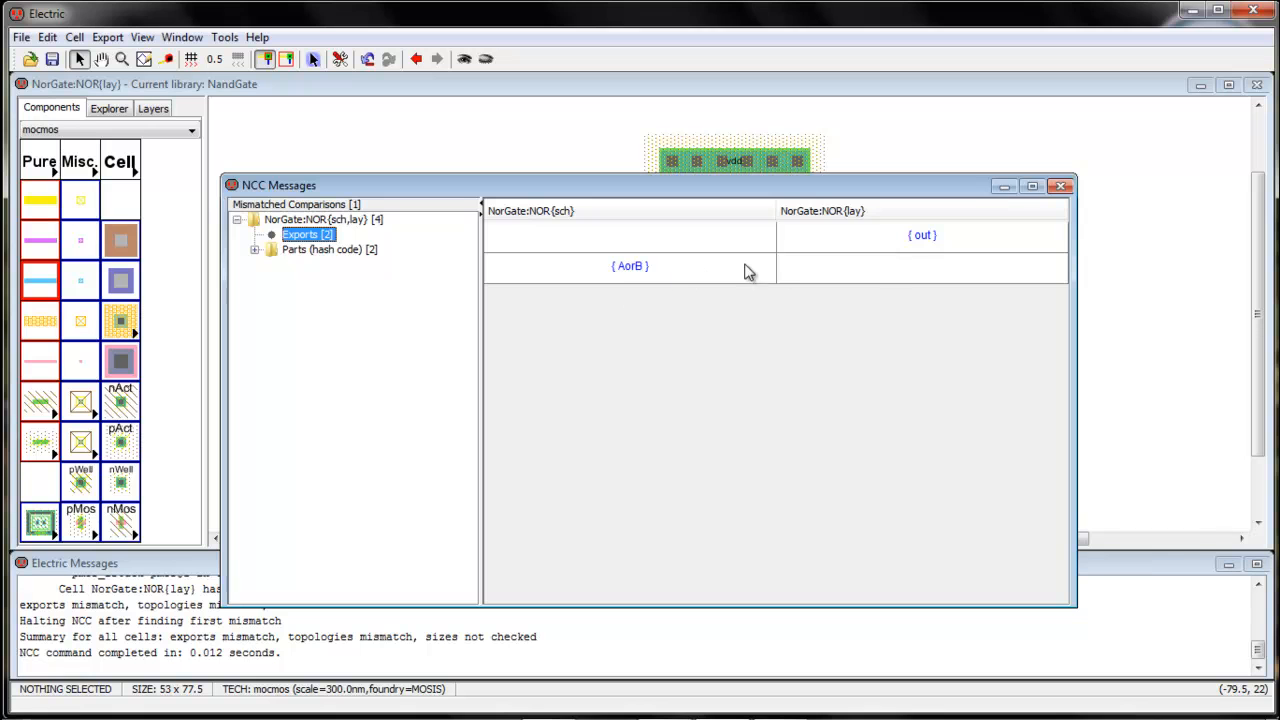
click(1061, 187)
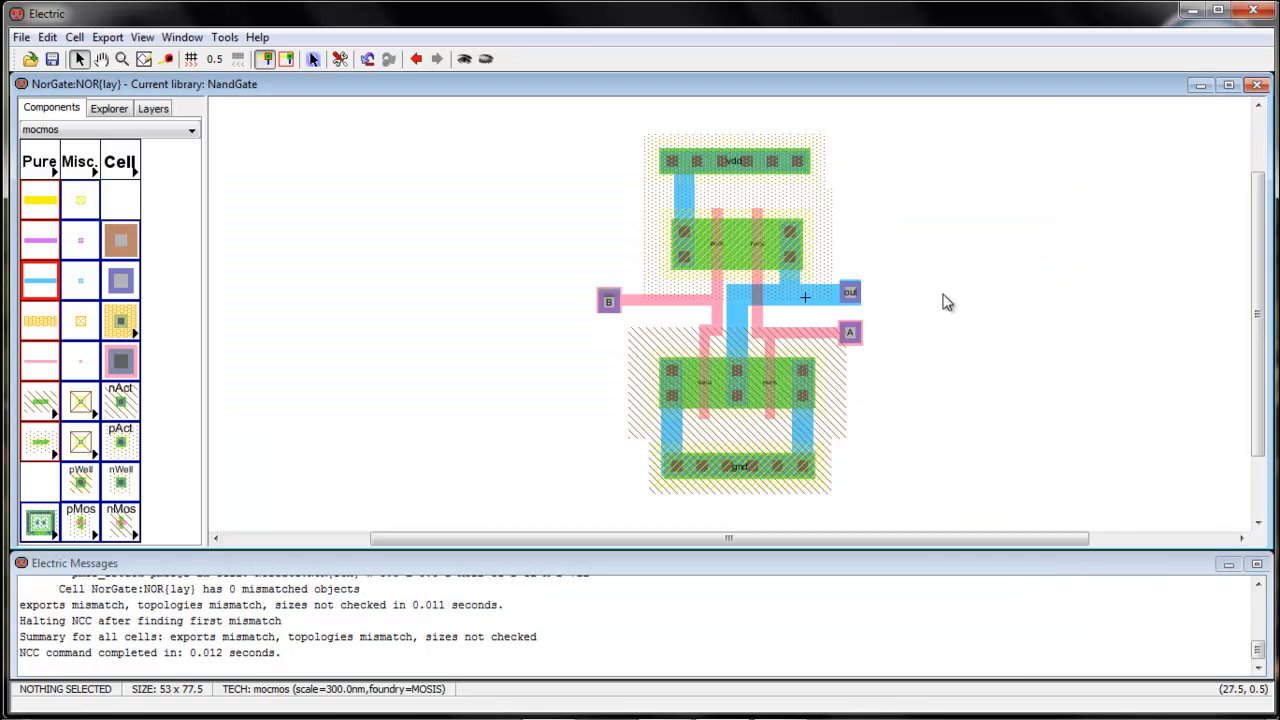
Delete the out export from the metal-1-metal-2 contact on the output wire
click(850, 294)
click(919, 297)
click(851, 294)
click(851, 295)
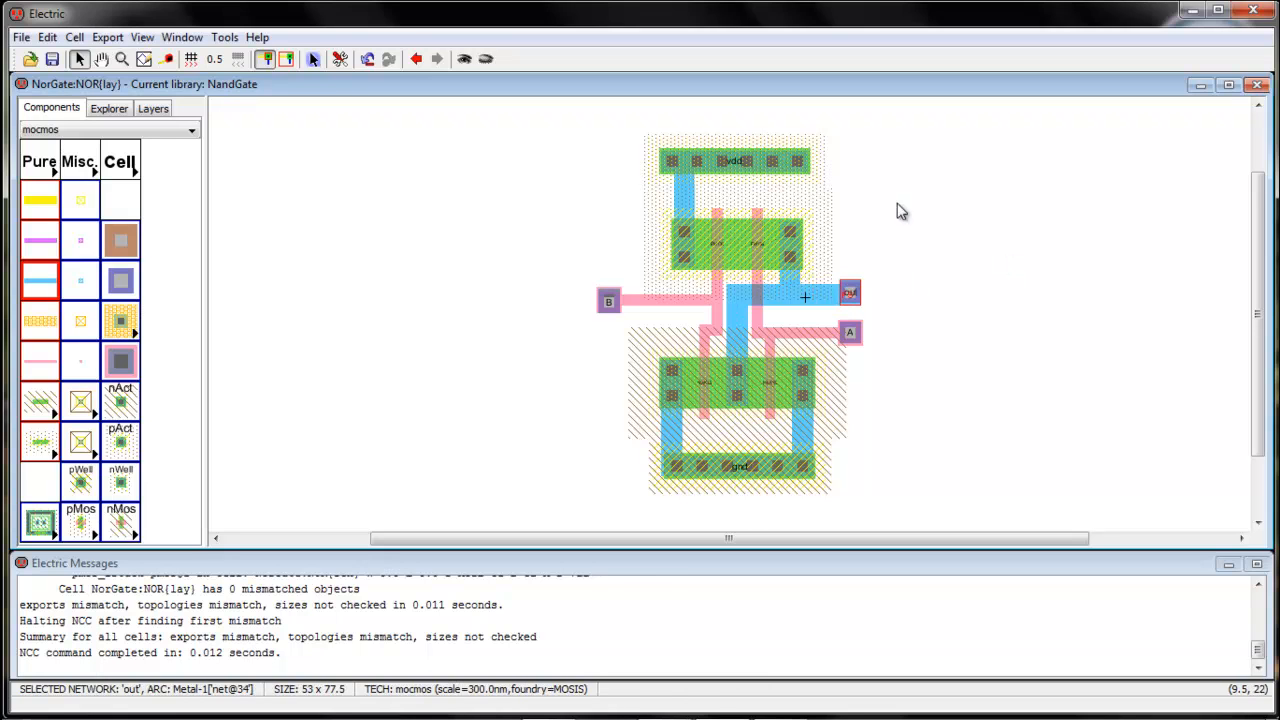
click(122, 59)
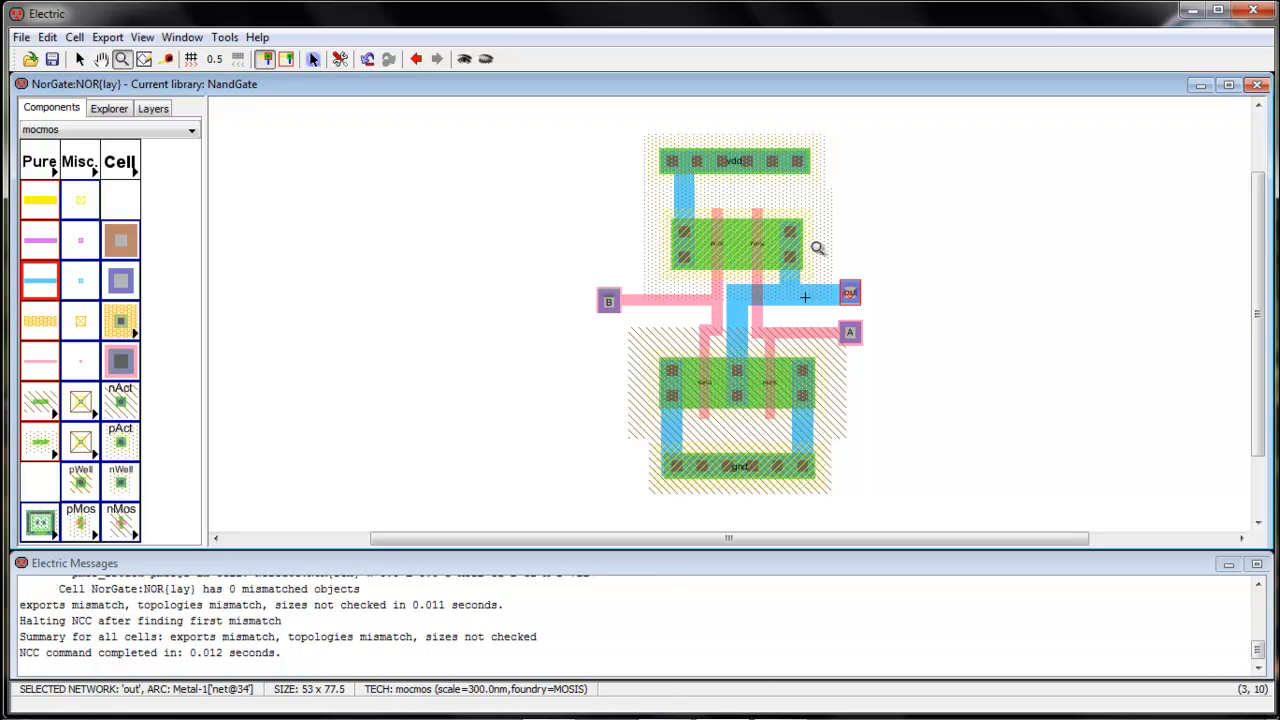
drag(826, 240, 893, 346)
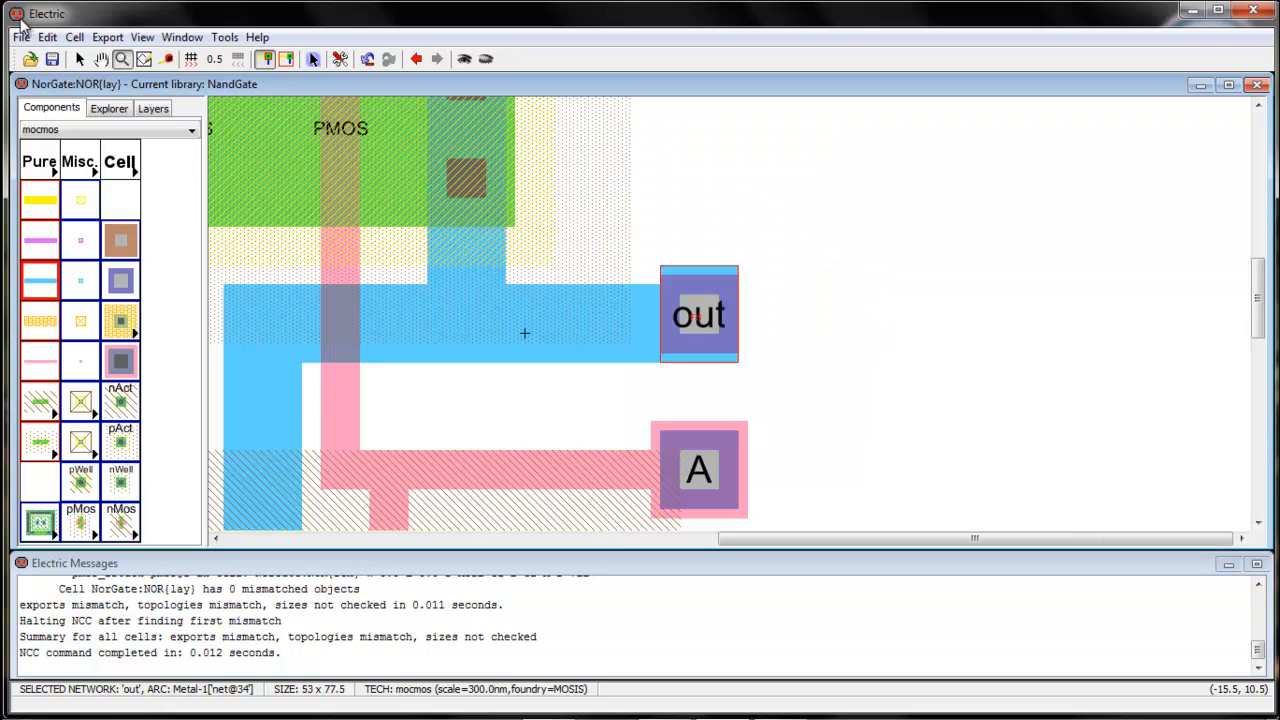
click(123, 62)
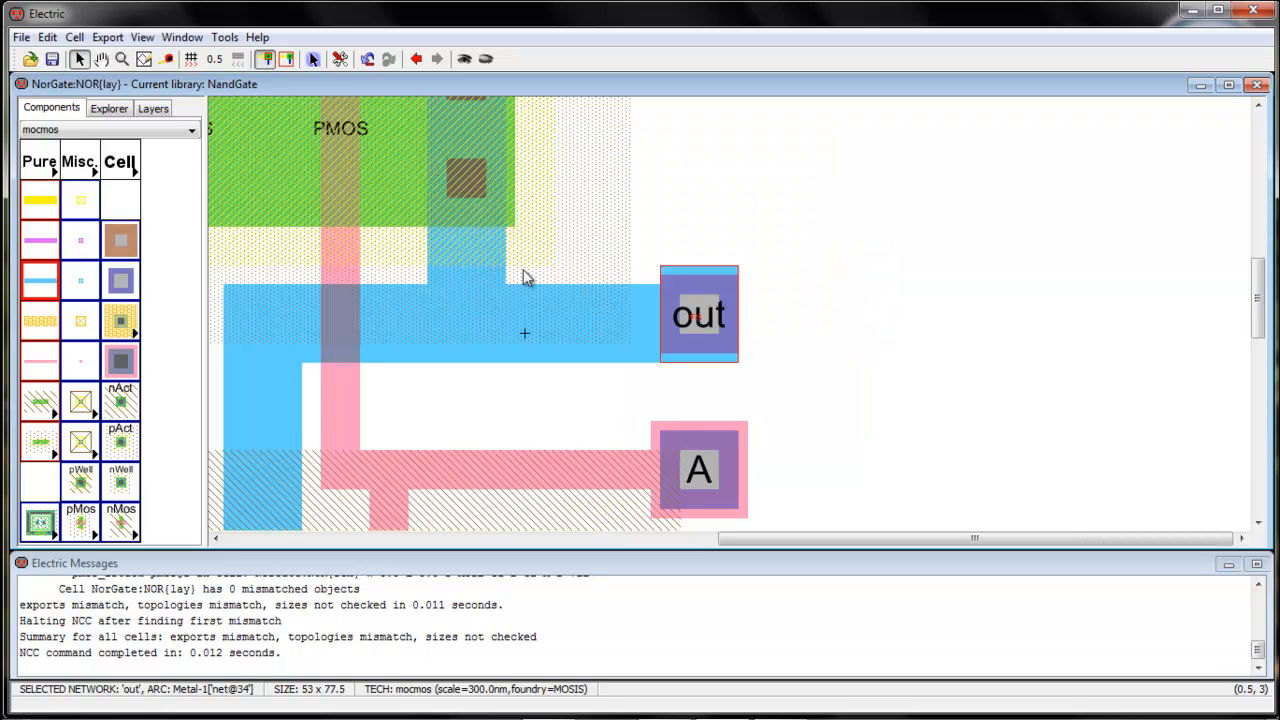
click(703, 325)
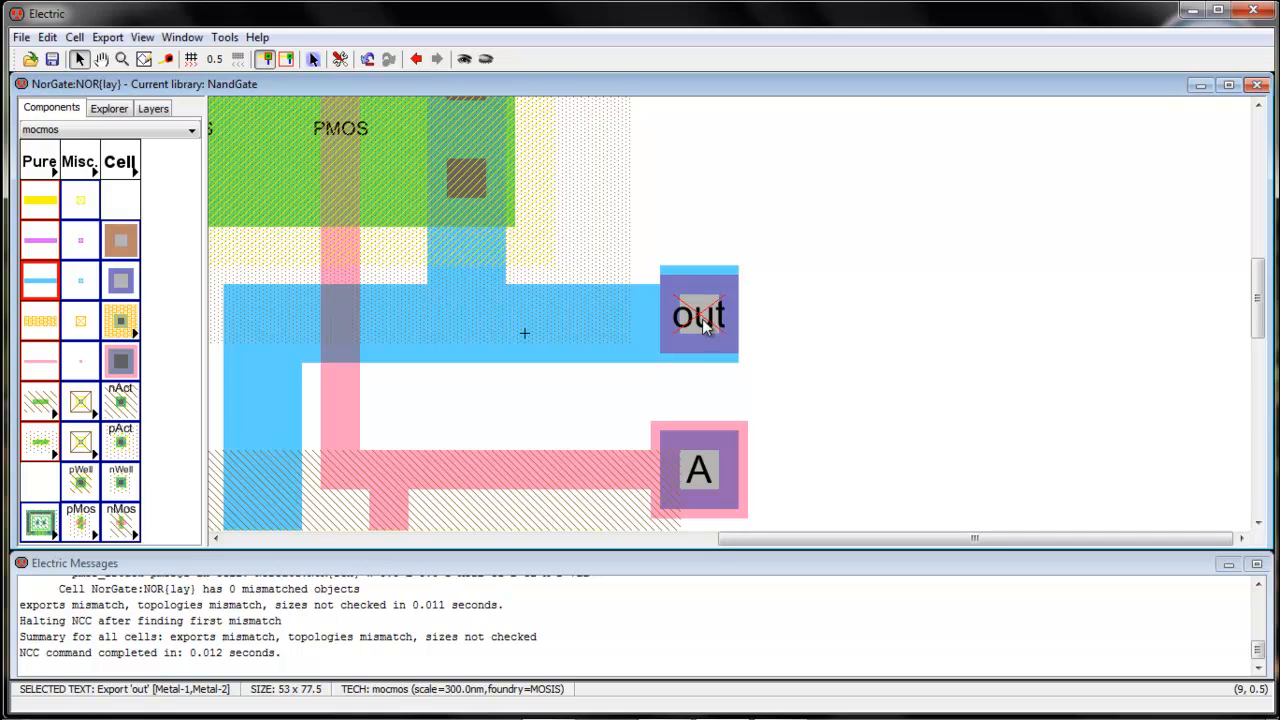
key(Delete)
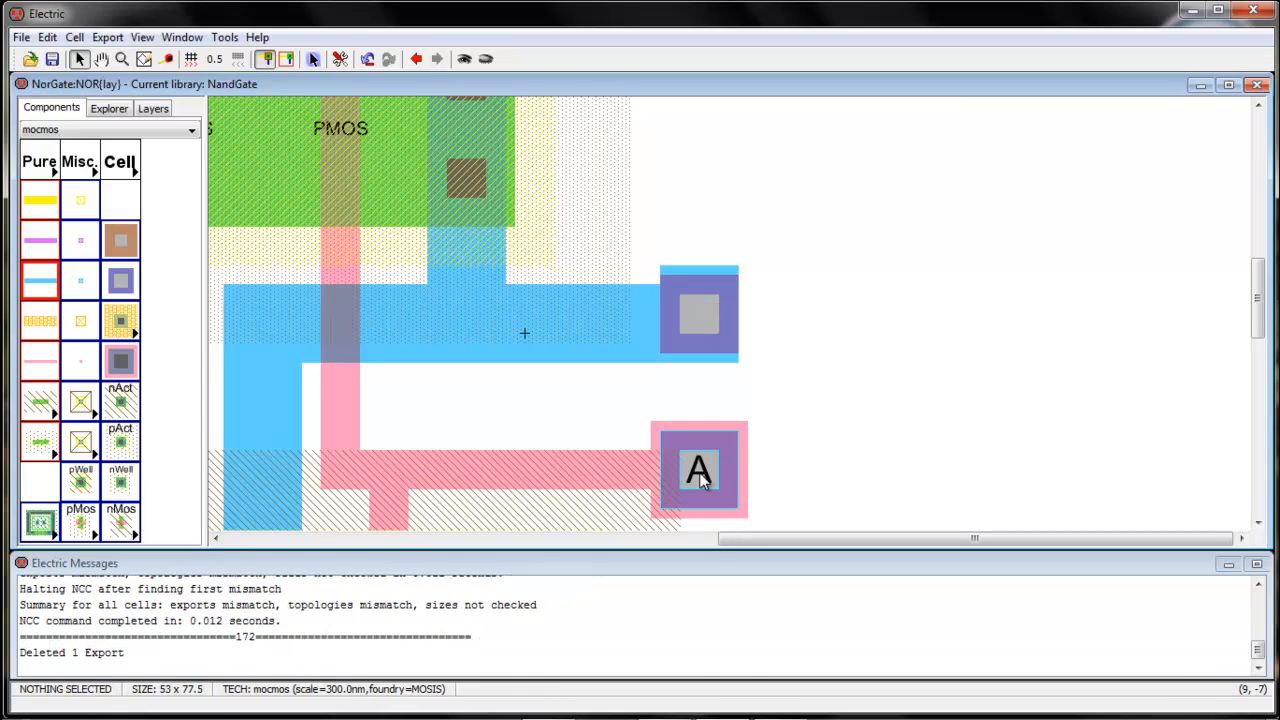
Delete the A export from the contact on the right polysilicon input
click(698, 476)
click(698, 476)
click(698, 475)
click(698, 474)
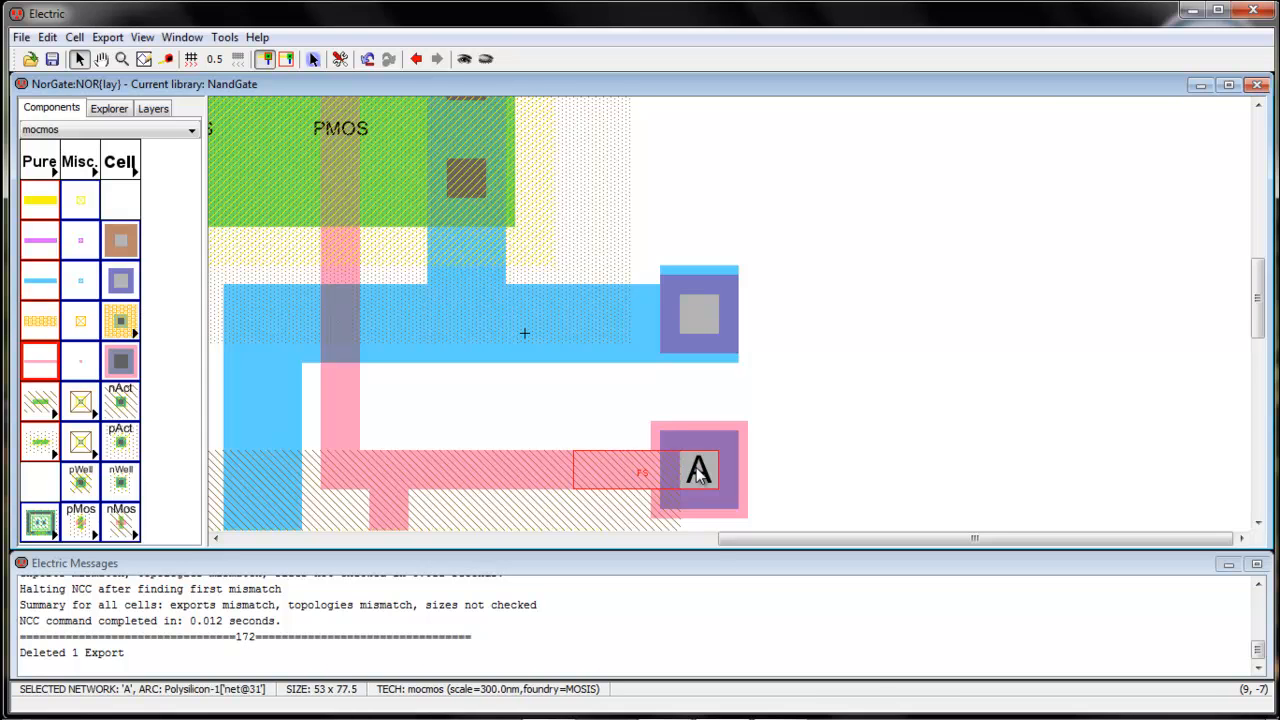
click(698, 474)
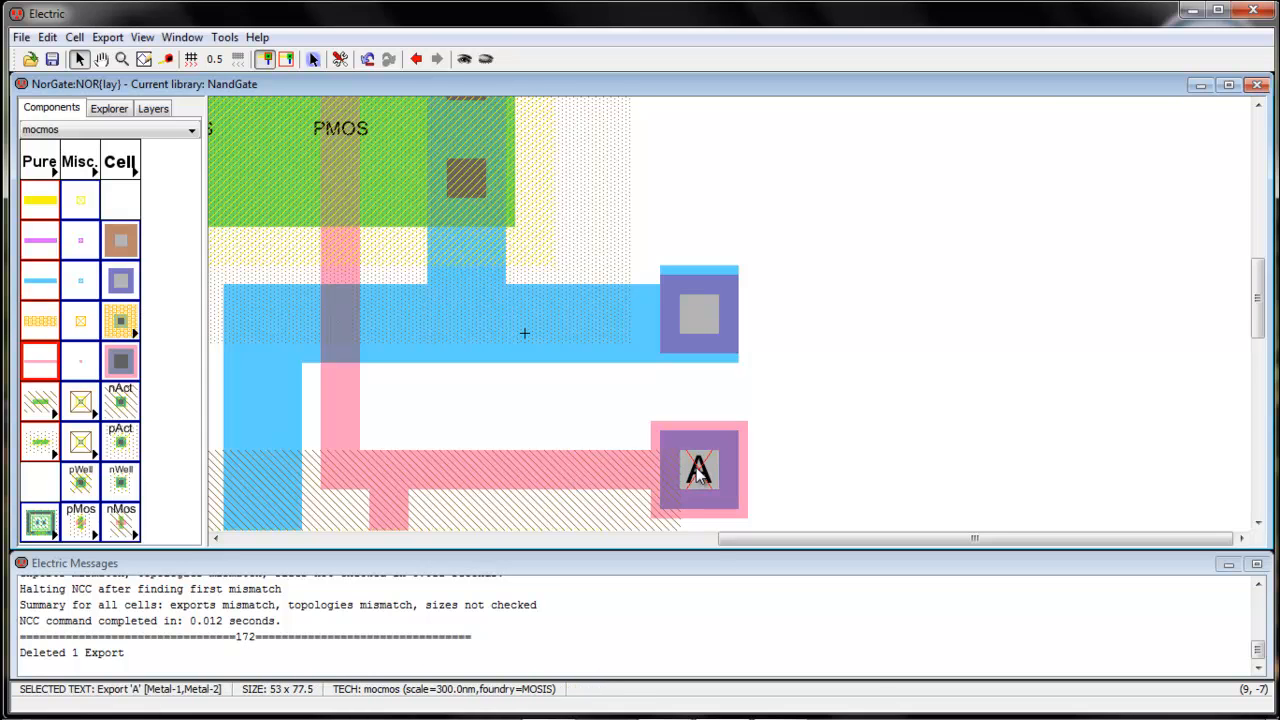
key(Delete)
Delete the B export from the contact on the left polysilicon input
drag(813, 538, 369, 434)
click(388, 354)
click(387, 354)
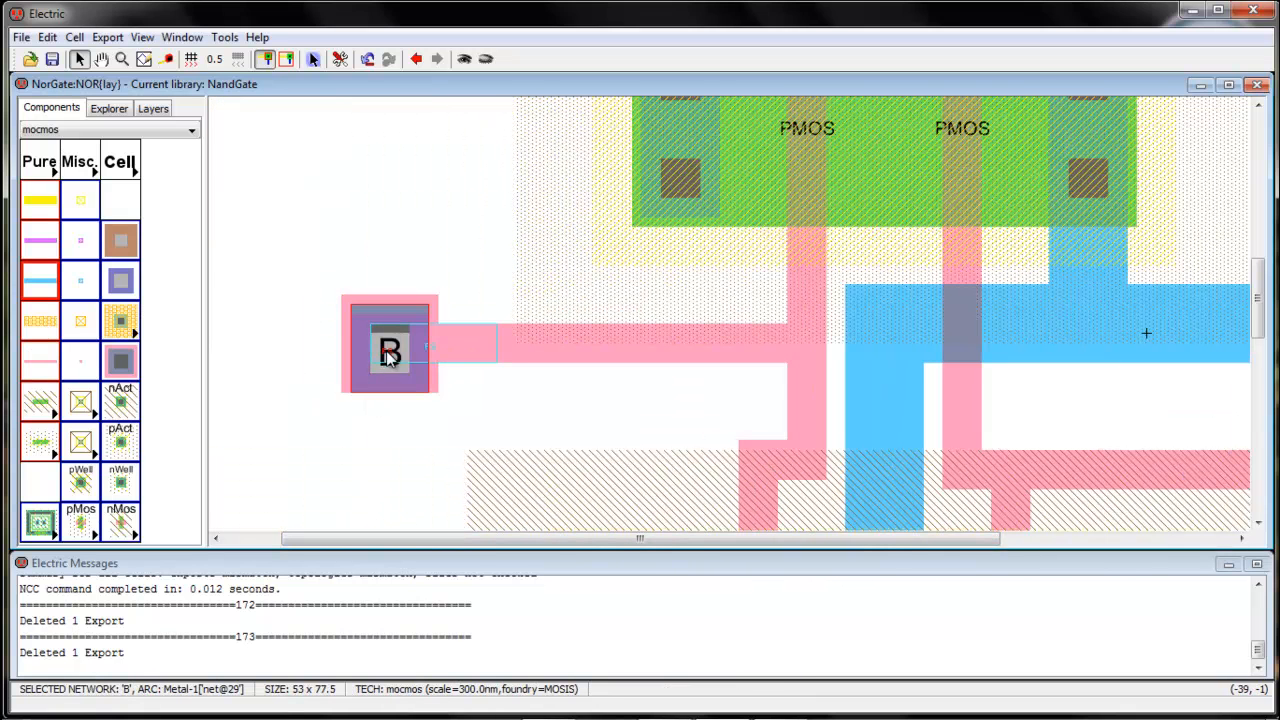
click(394, 471)
click(389, 357)
click(389, 358)
click(389, 358)
click(389, 358)
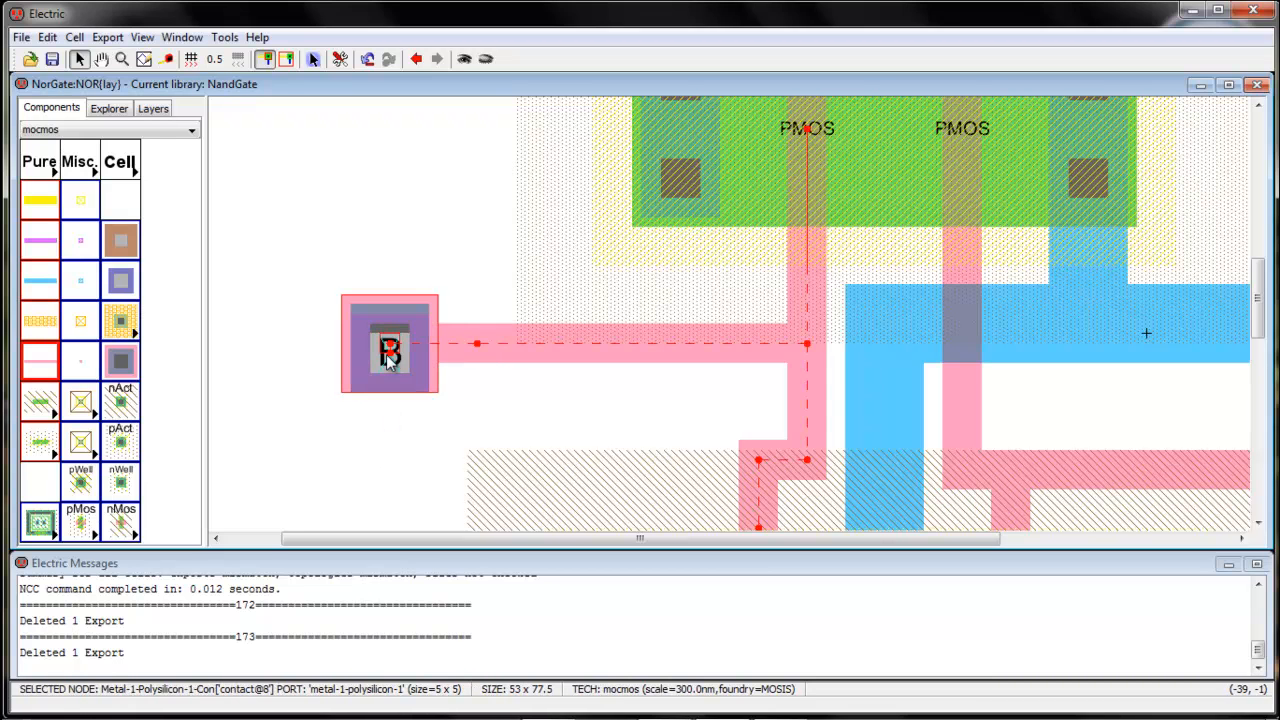
click(389, 357)
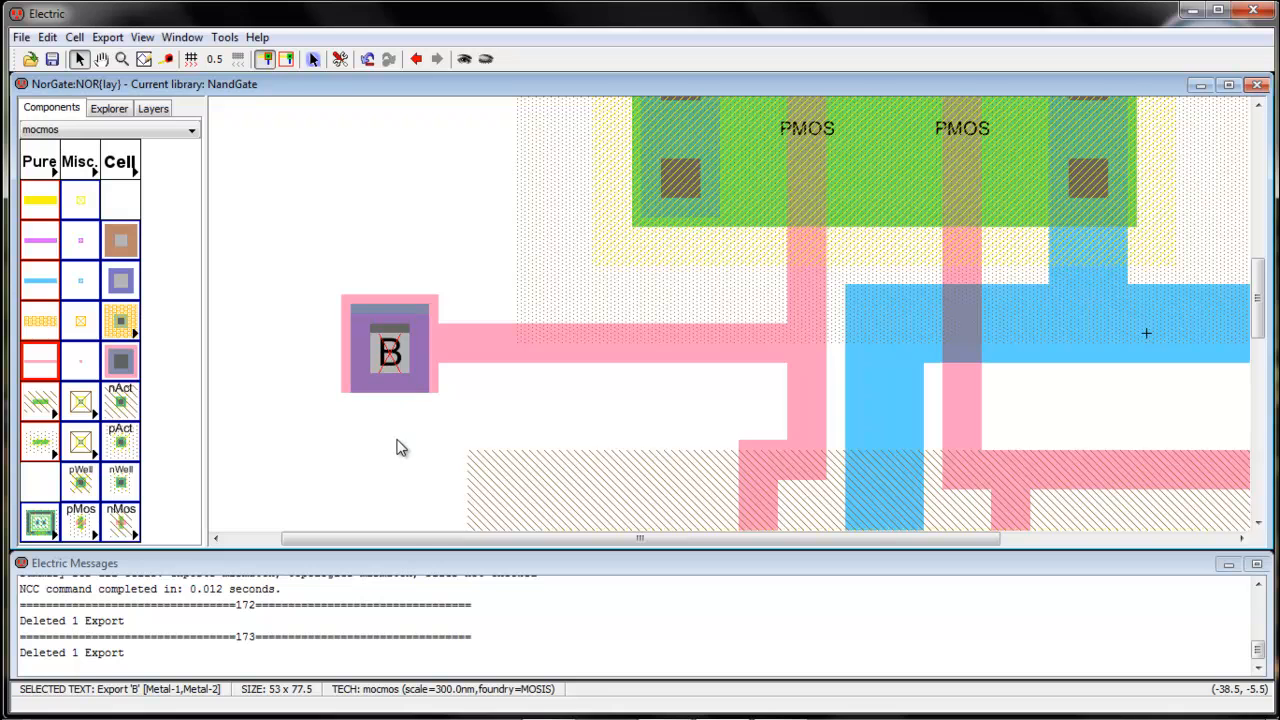
key(Delete)
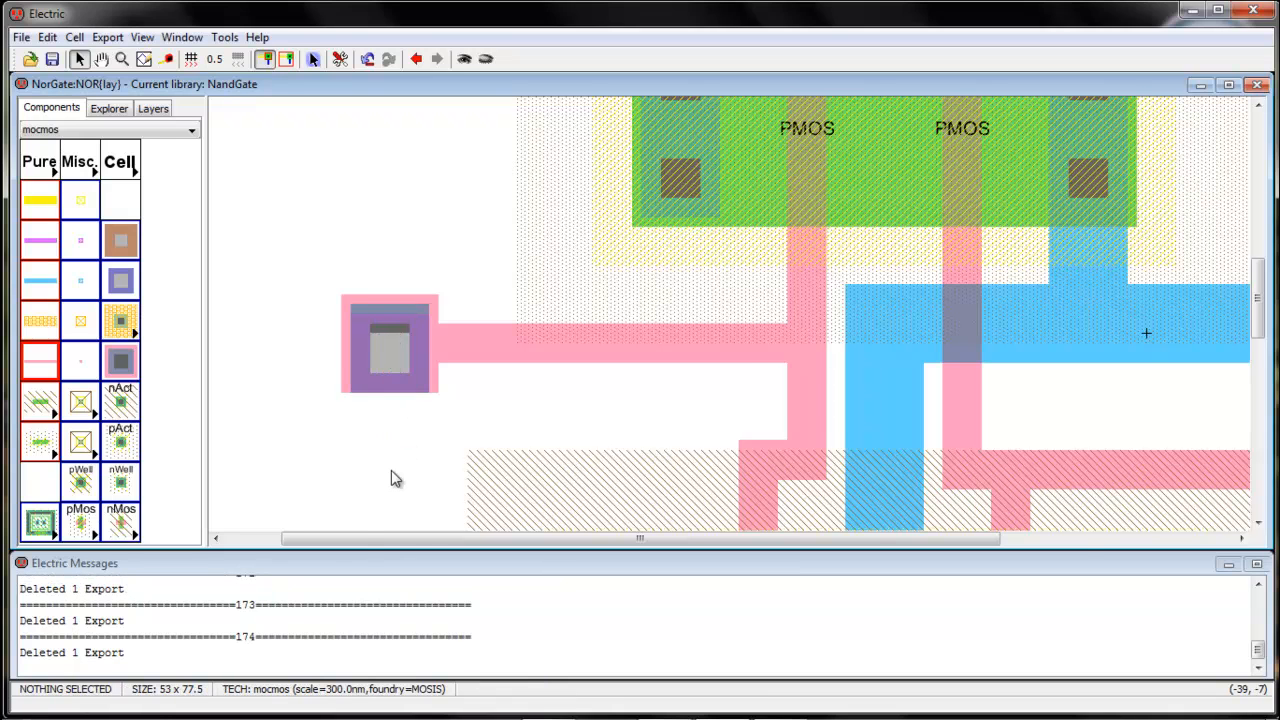
Create an export named AorB on the output wire's metal-1-metal-2 contact
key(ctrl+9)
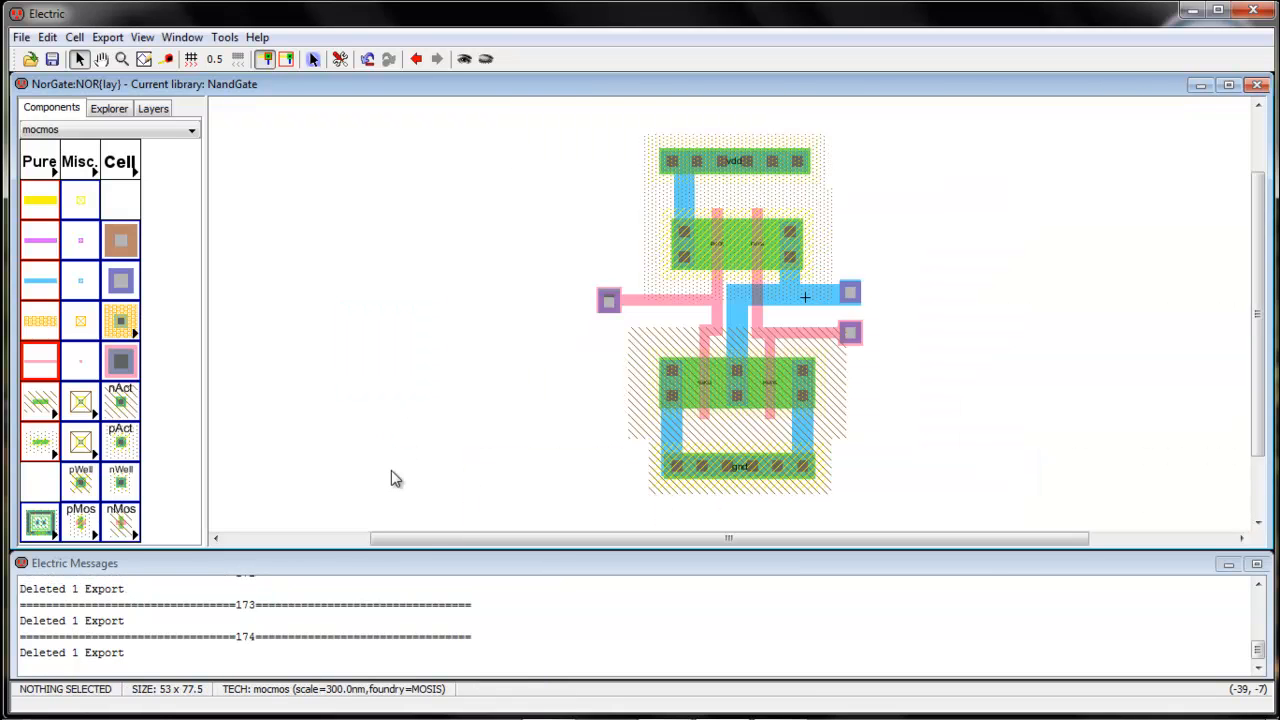
click(851, 292)
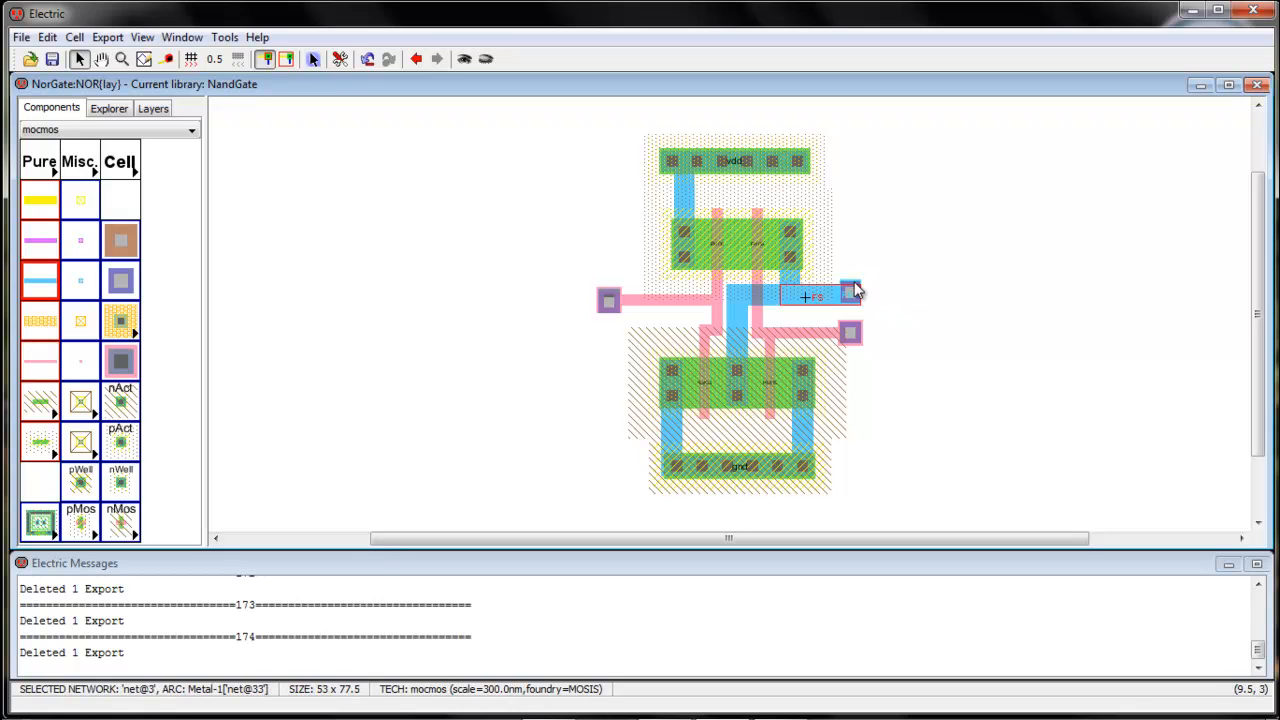
click(850, 293)
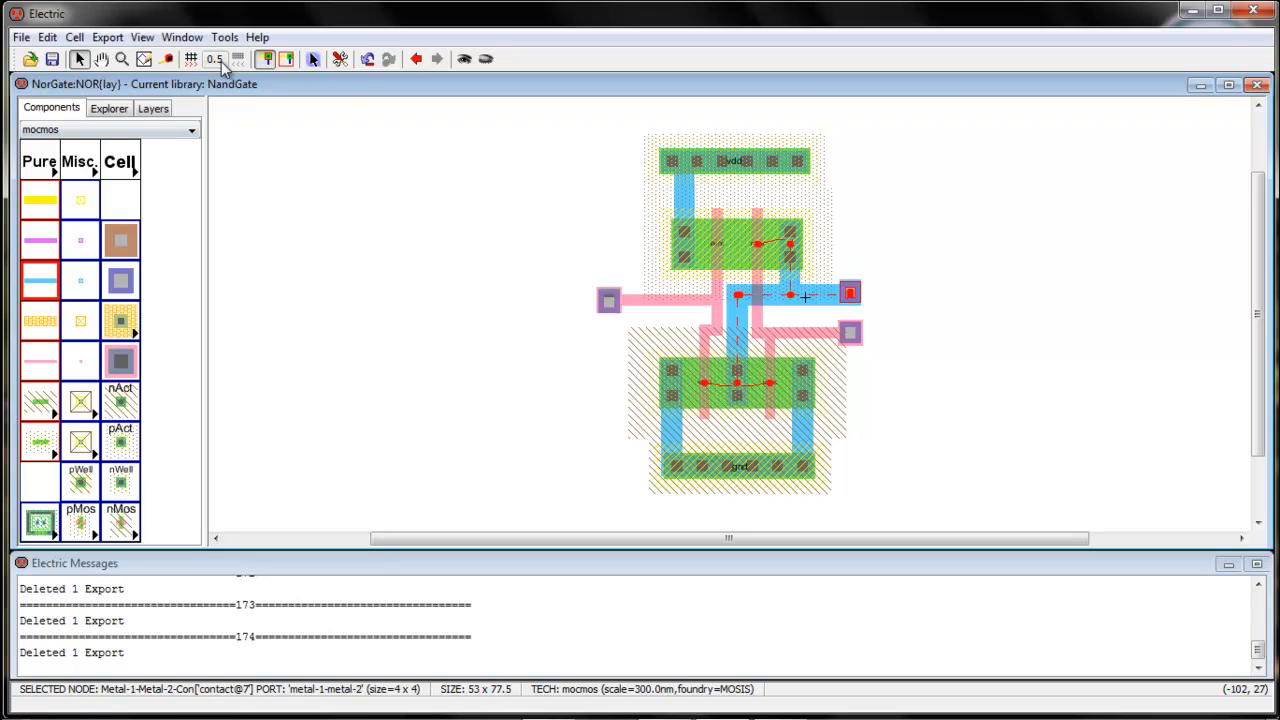
click(106, 37)
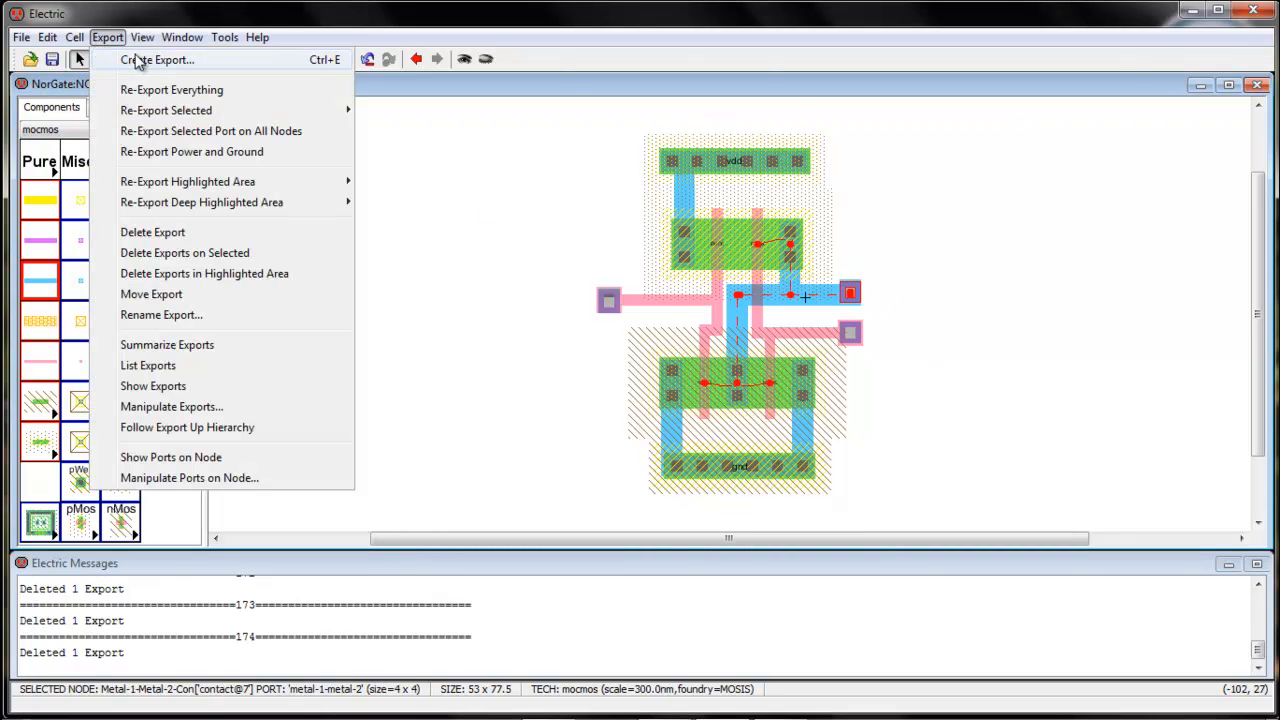
click(128, 57)
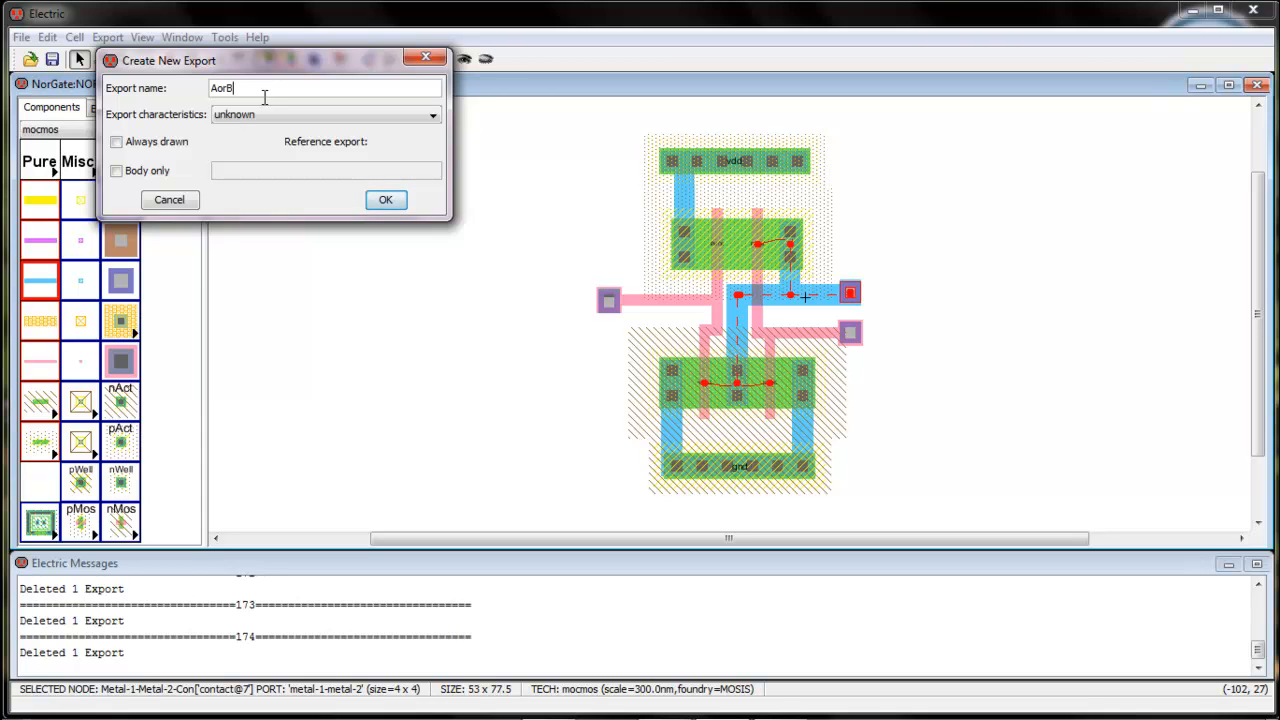
key(Return)
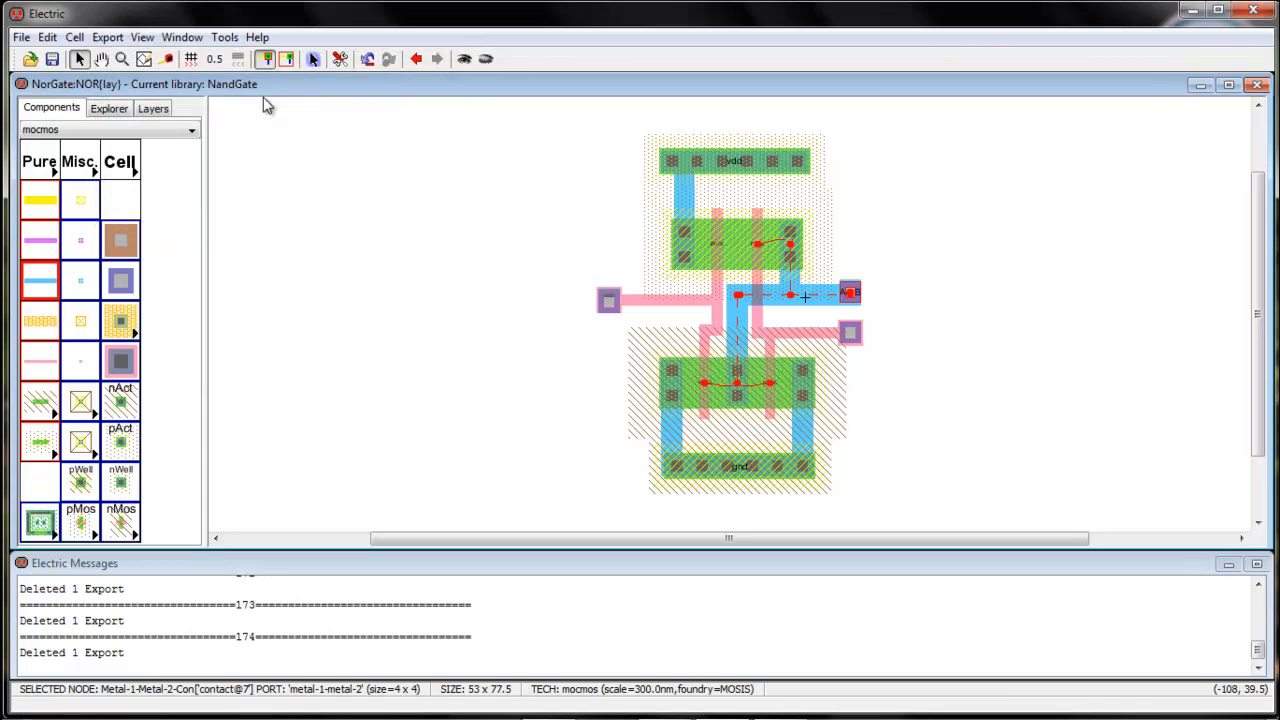
Create an export named A on the contact of the left polysilicon input
click(405, 451)
click(606, 305)
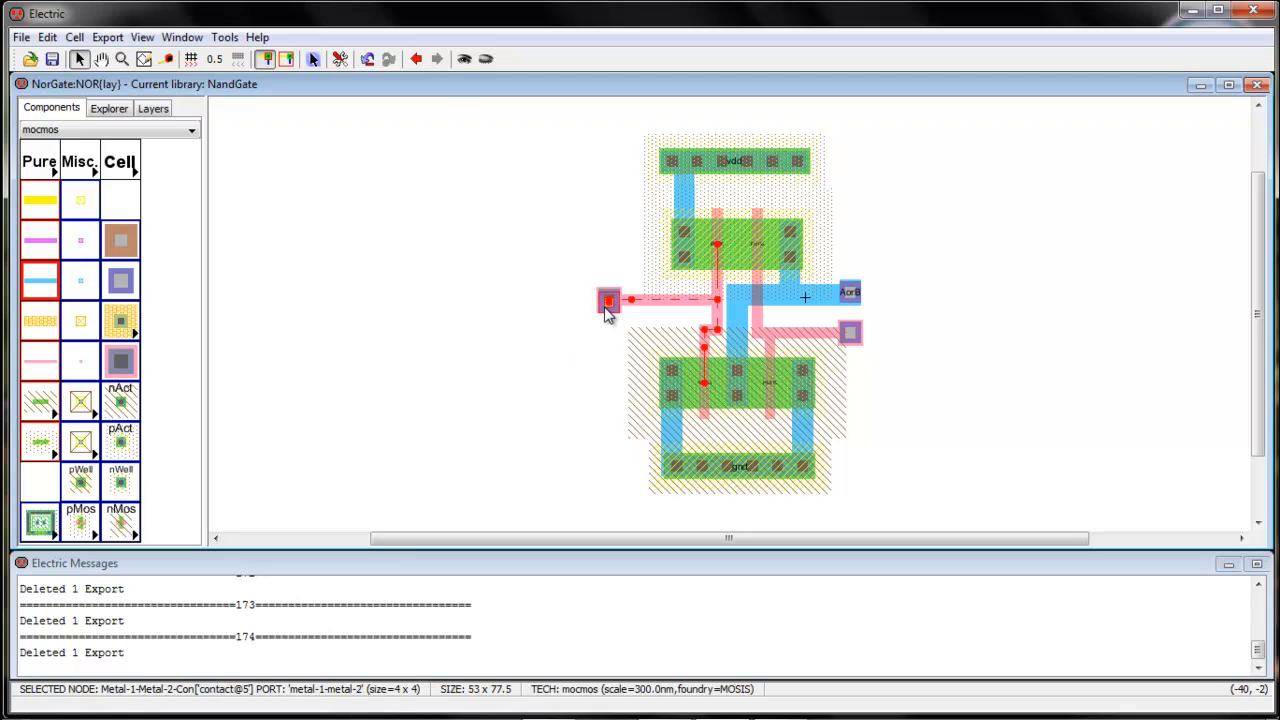
key(ctrl+e)
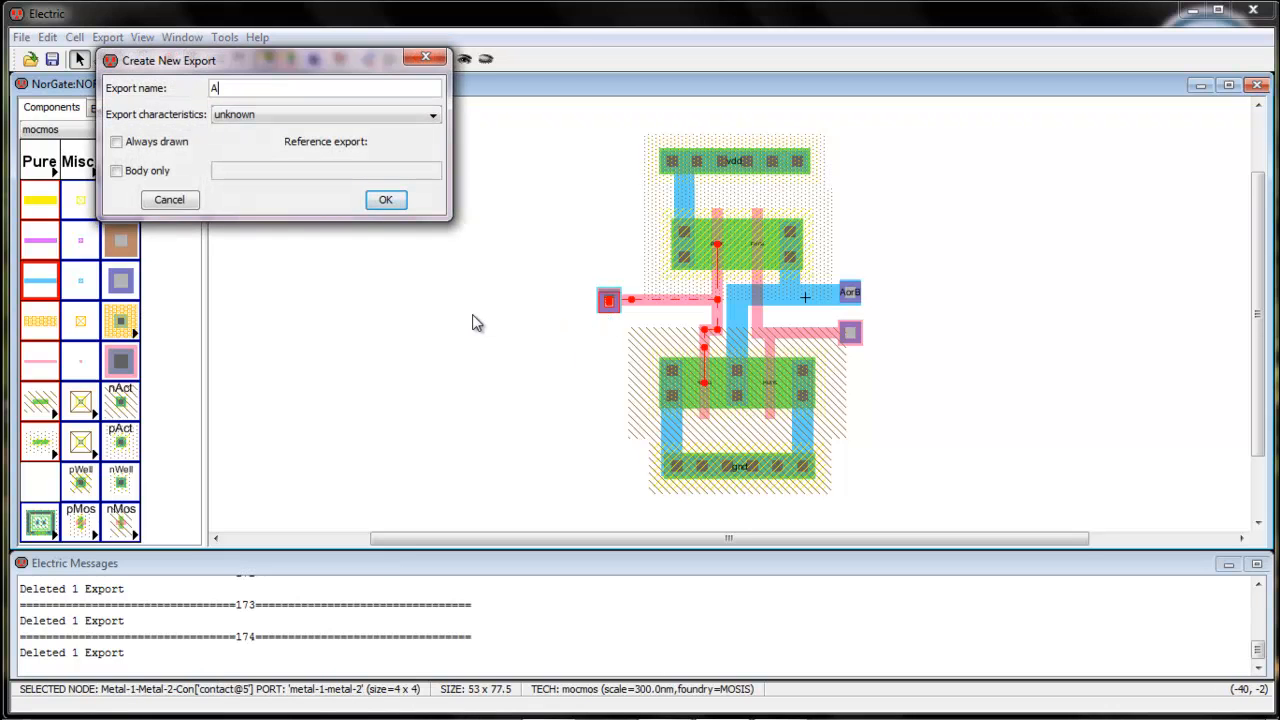
text(A)
key(Return)
click(510, 352)
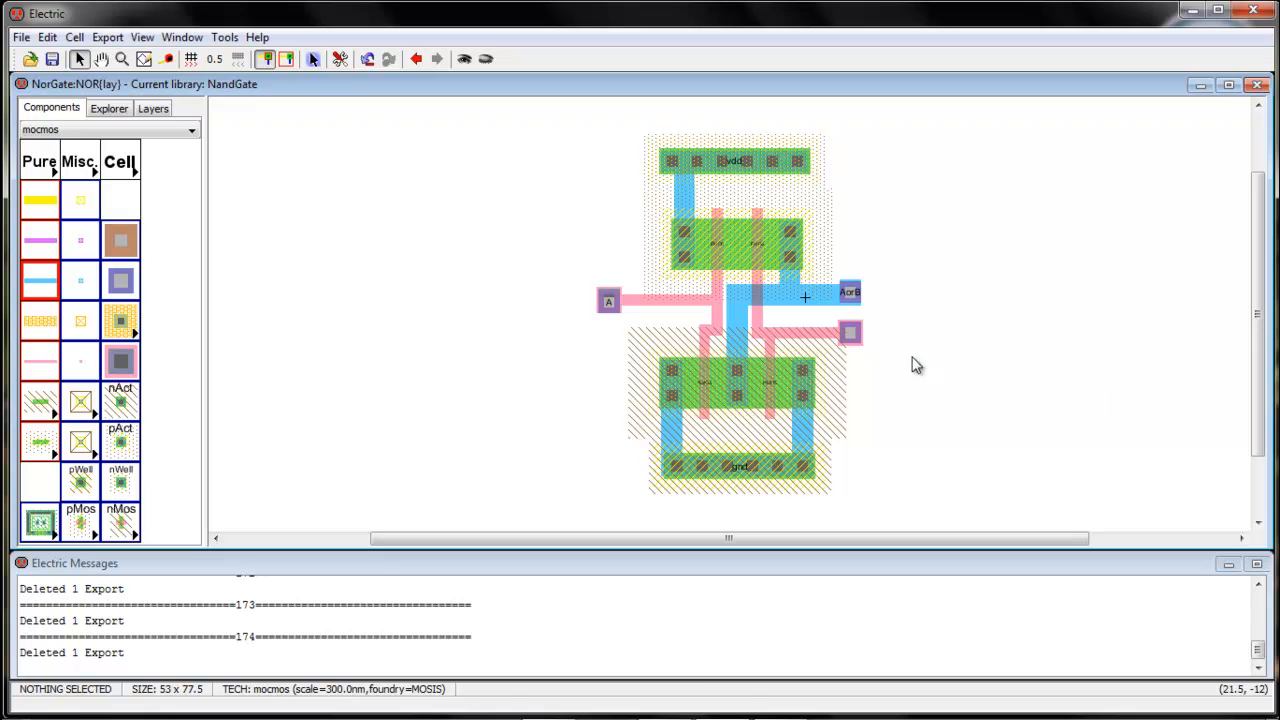
Create an export named B on the contact of the right polysilicon input
click(850, 333)
key(ctrl+e)
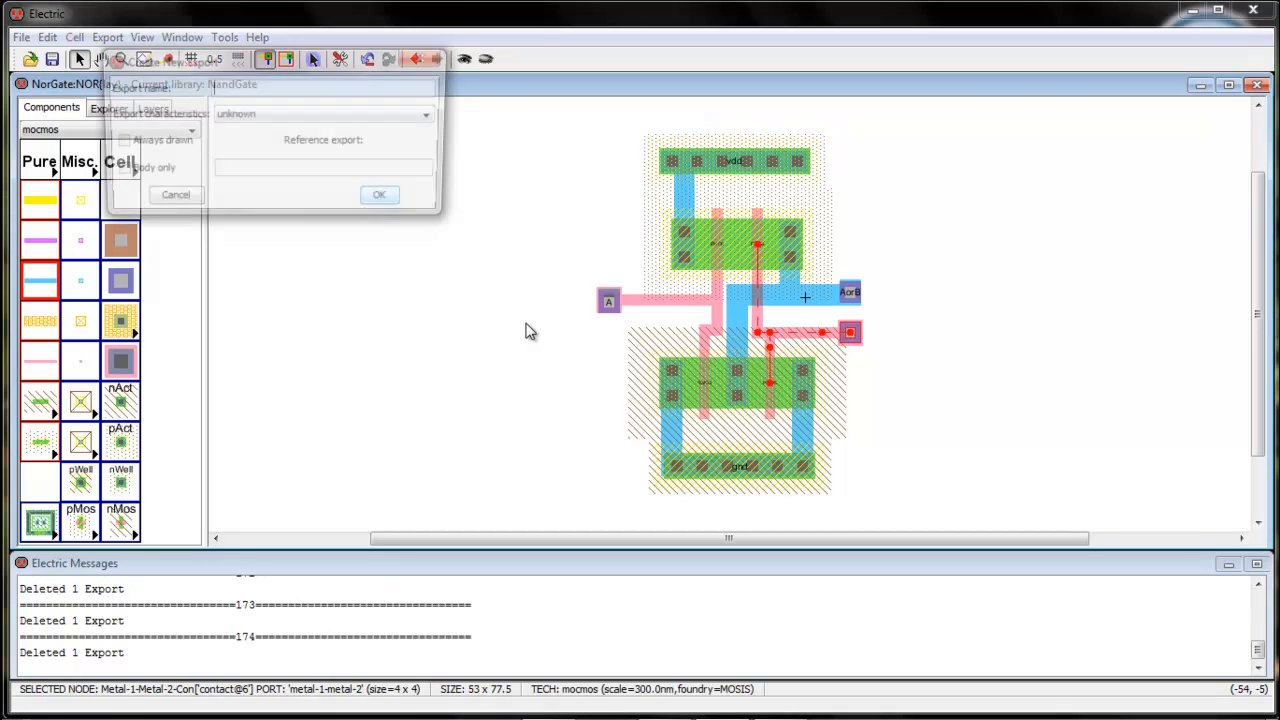
text(B)
key(Return)
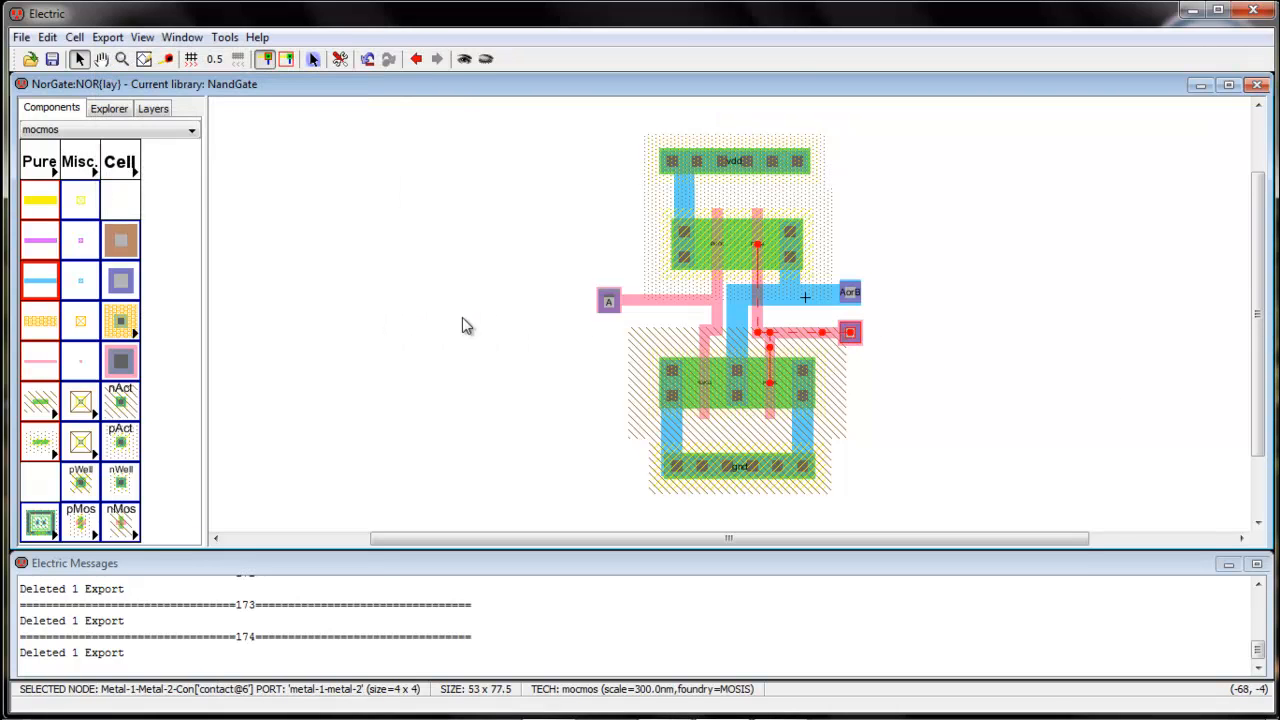
click(462, 325)
Run the NCC comparison between the schematic and layout views of the NOR cell with the current exports
click(182, 37)
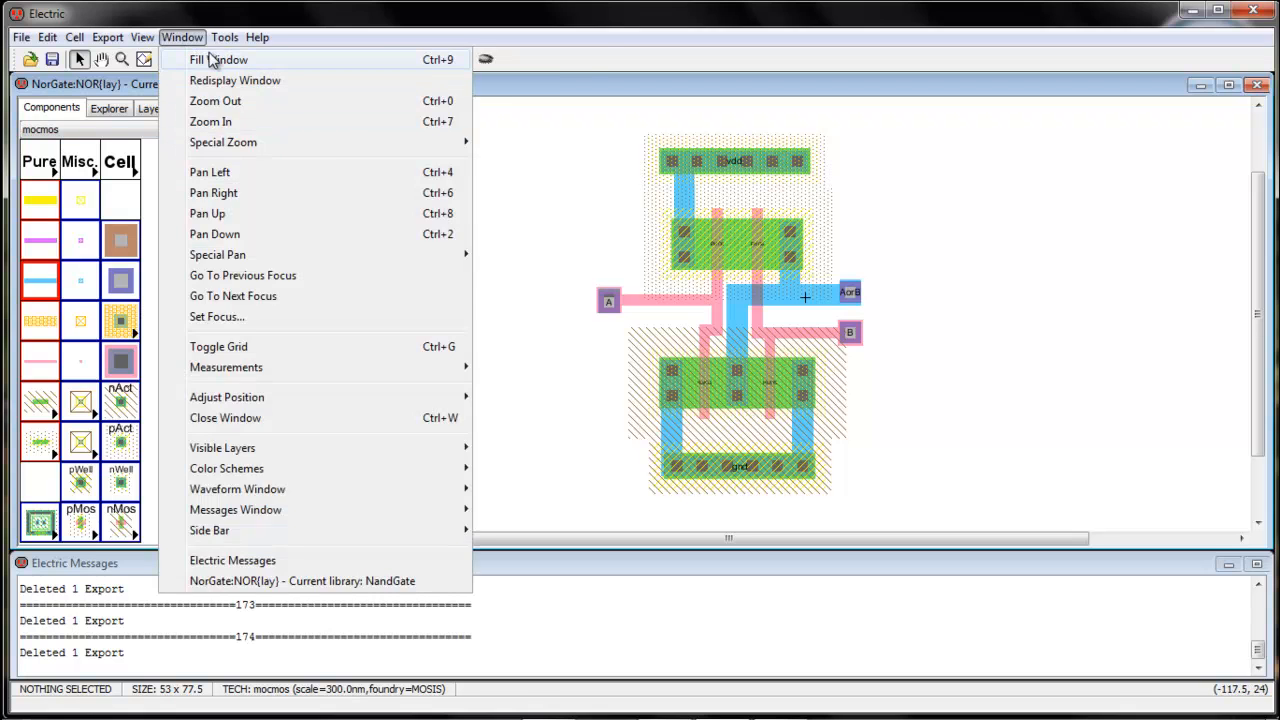
mouse_move(224, 37)
mouse_move(252, 183)
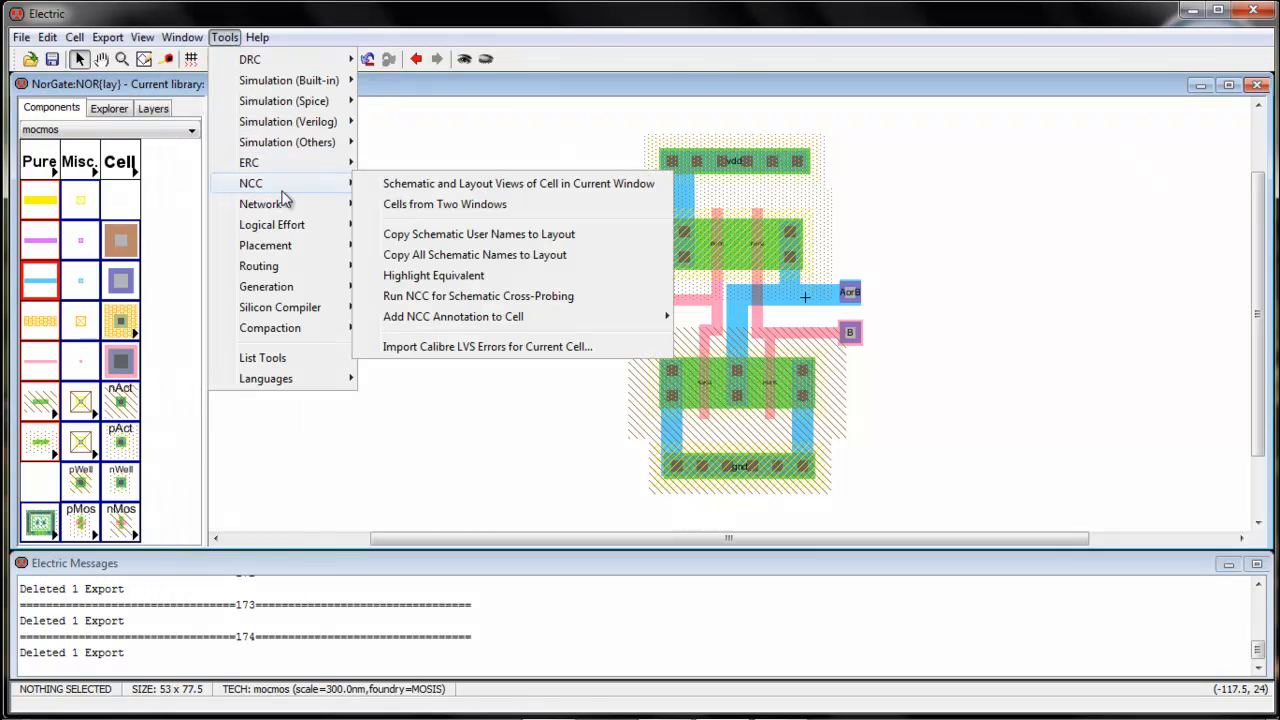
click(423, 186)
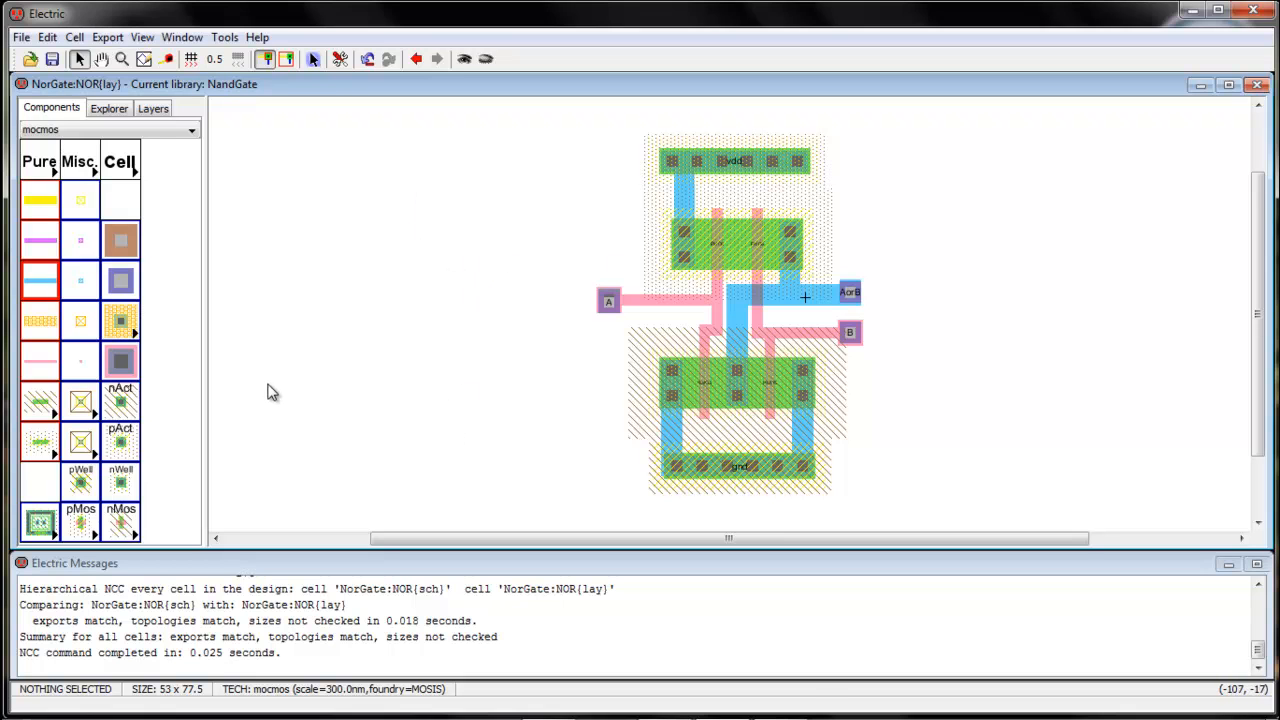
Undo the creation of the A and B exports on the two polysilicon input contacts
key(ctrl+z)
key(ctrl+z)
Create an export named B on the contact of the left polysilicon input
click(585, 335)
click(607, 302)
key(ctrl+e)
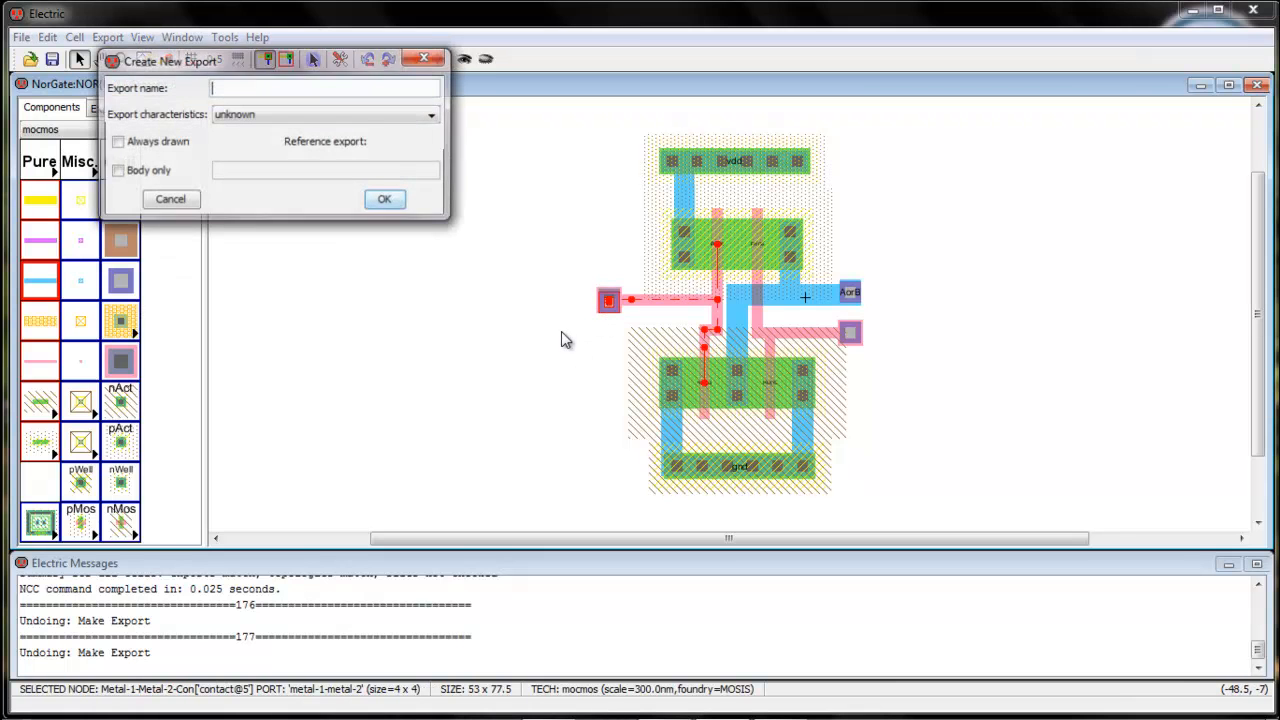
text(B)
key(Return)
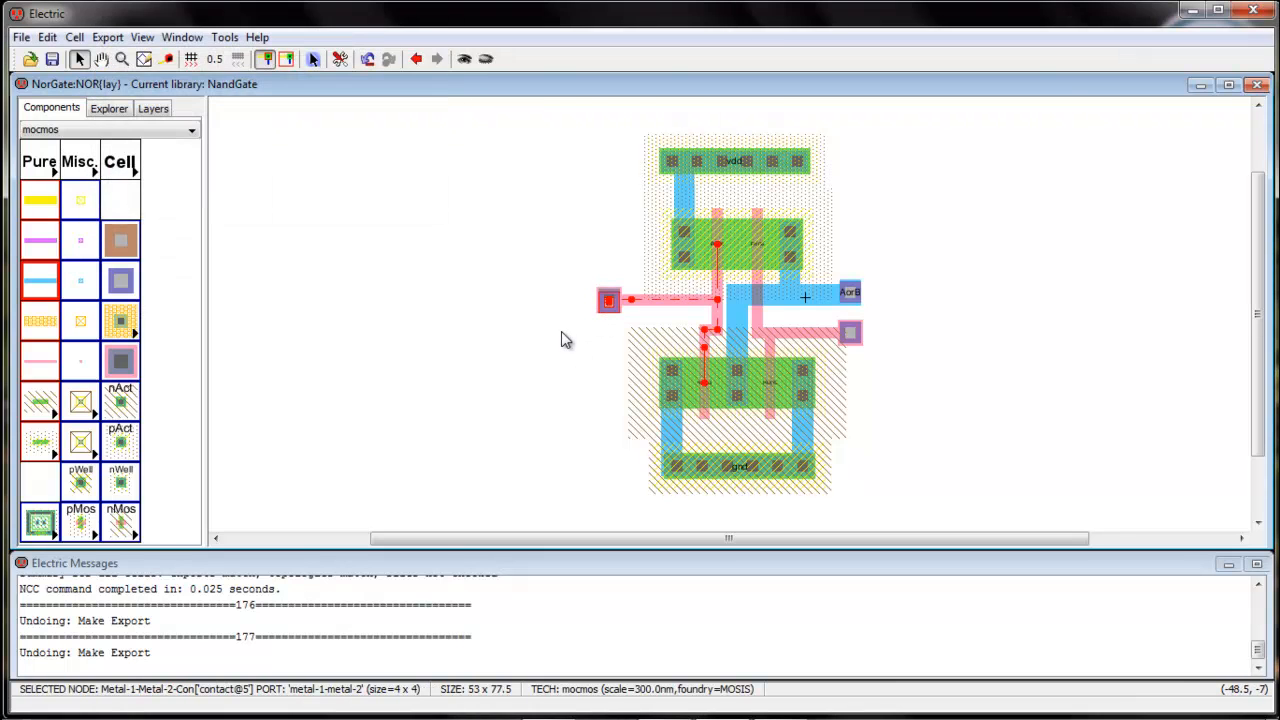
Create an export named A on the contact of the right polysilicon input
click(851, 334)
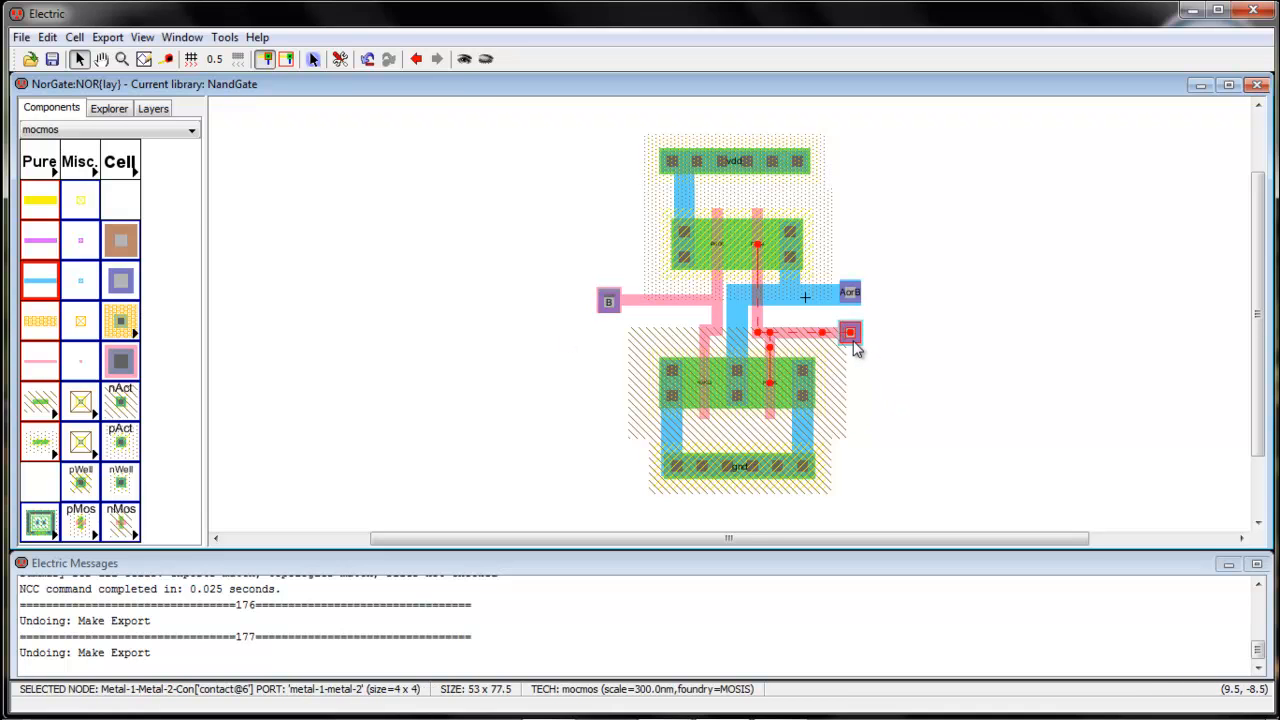
key(ctrl+e)
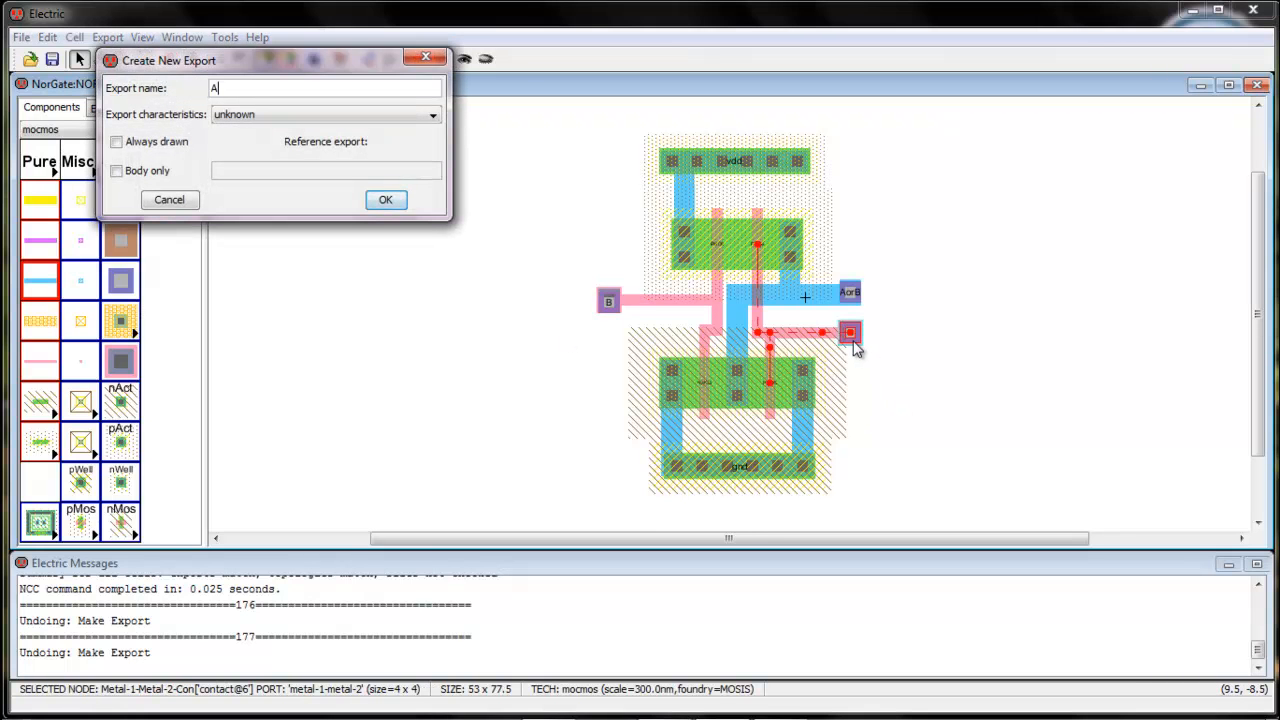
click(383, 201)
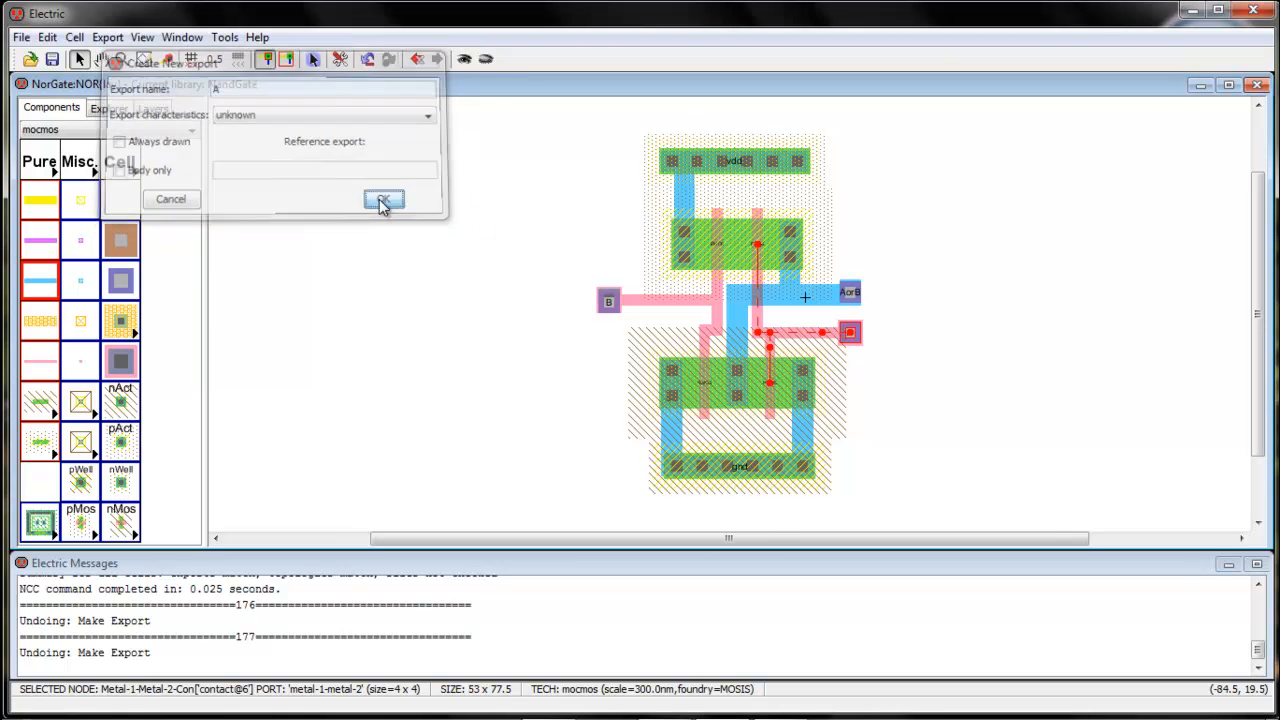
Rerun the schematic-versus-layout NCC comparison of the NOR cell with the input exports swapped
click(224, 38)
mouse_move(258, 187)
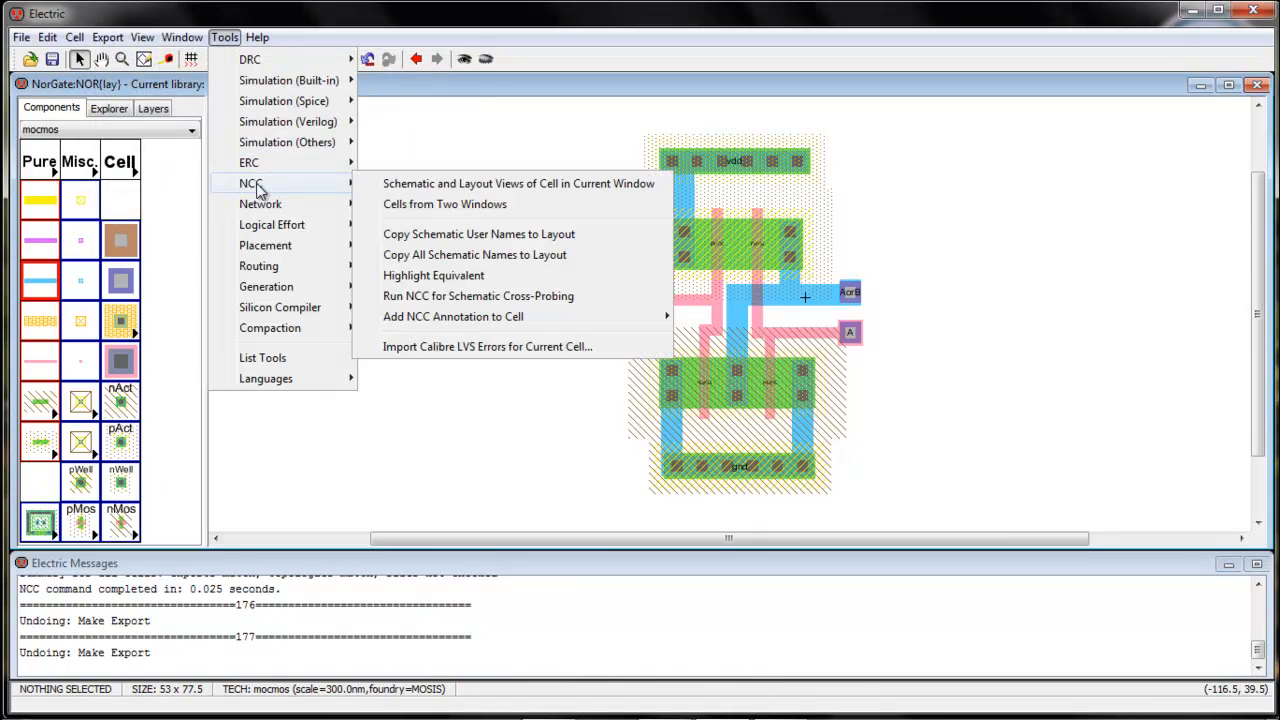
click(434, 186)
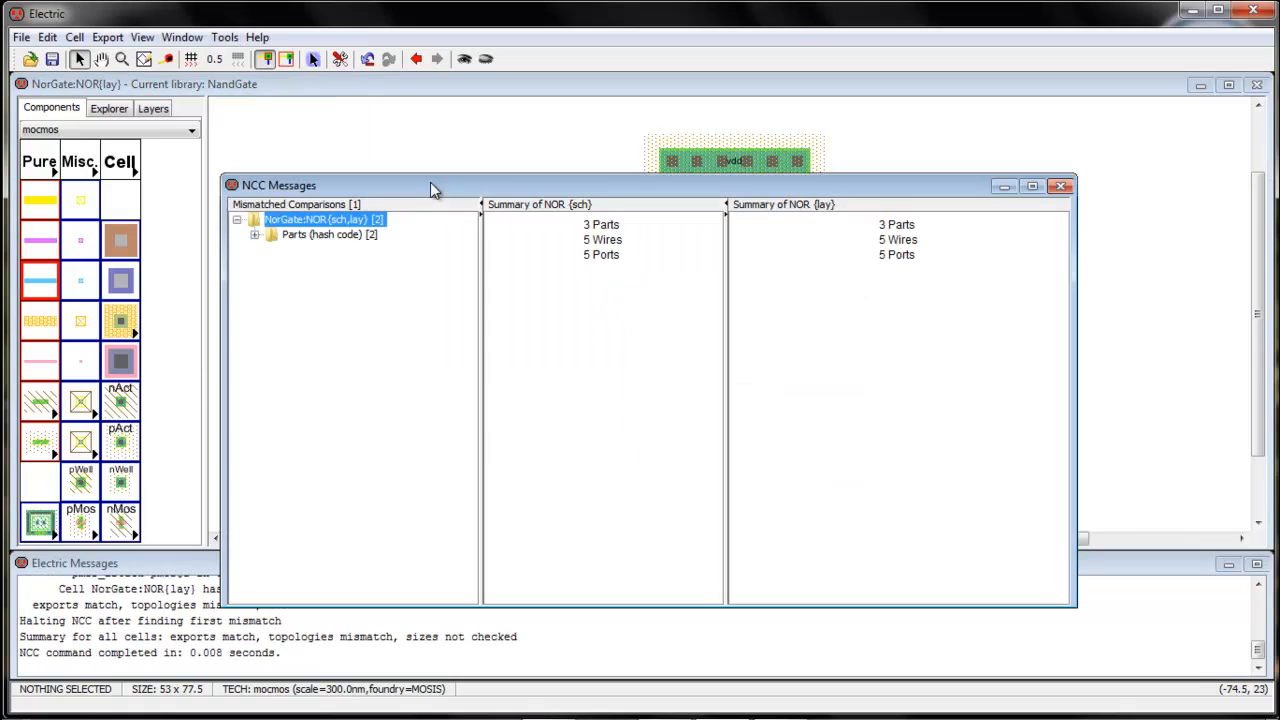
Examine both mismatched part entries in the NCC results, and close the report
click(338, 236)
double_click(338, 236)
click(316, 250)
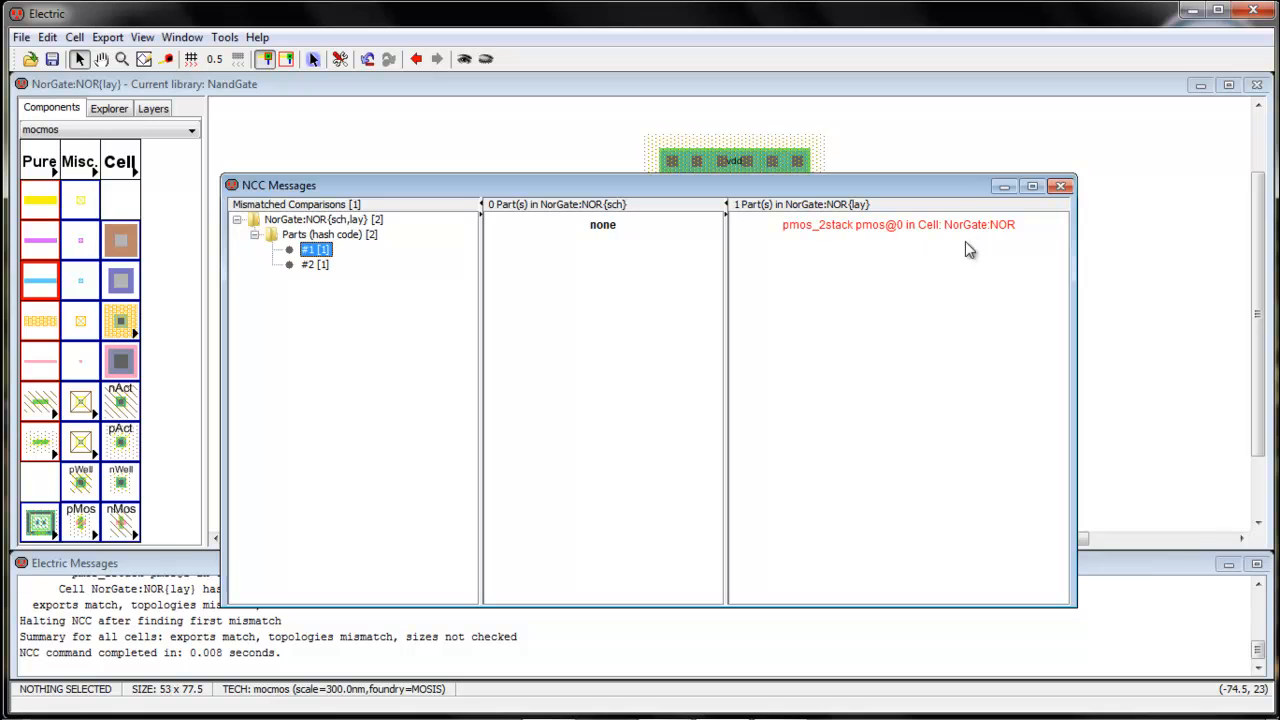
click(332, 265)
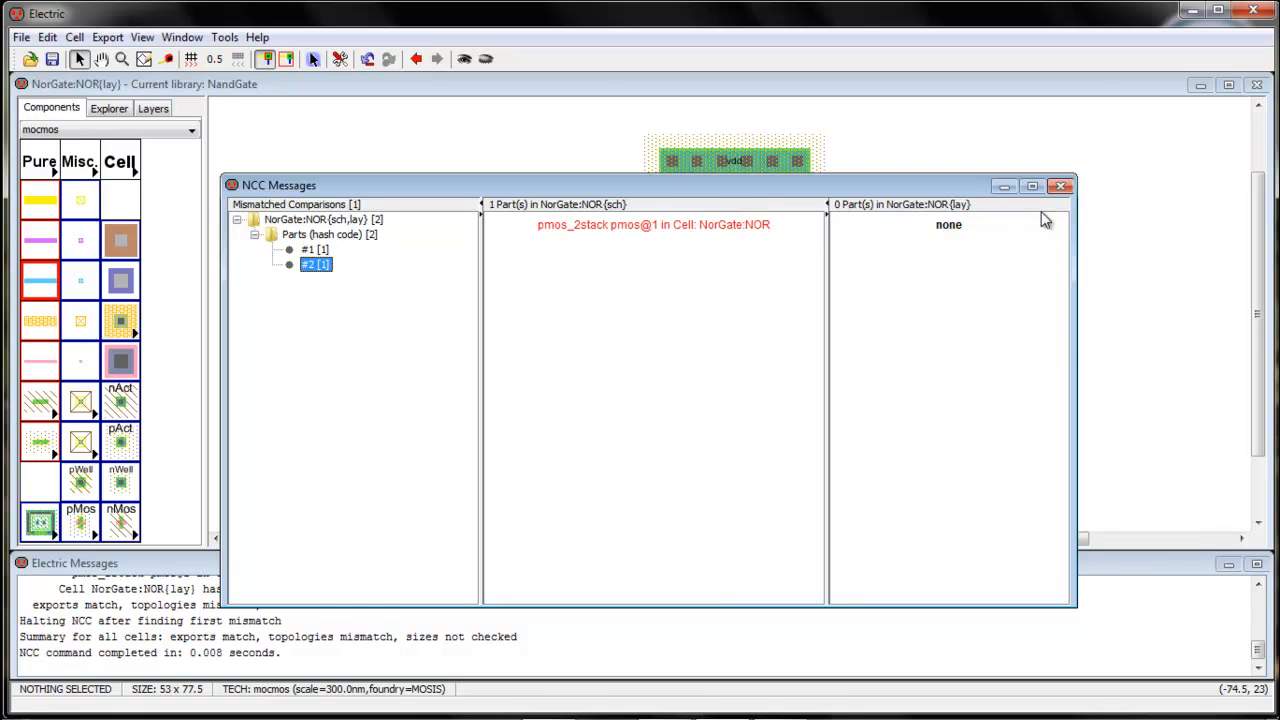
click(1061, 187)
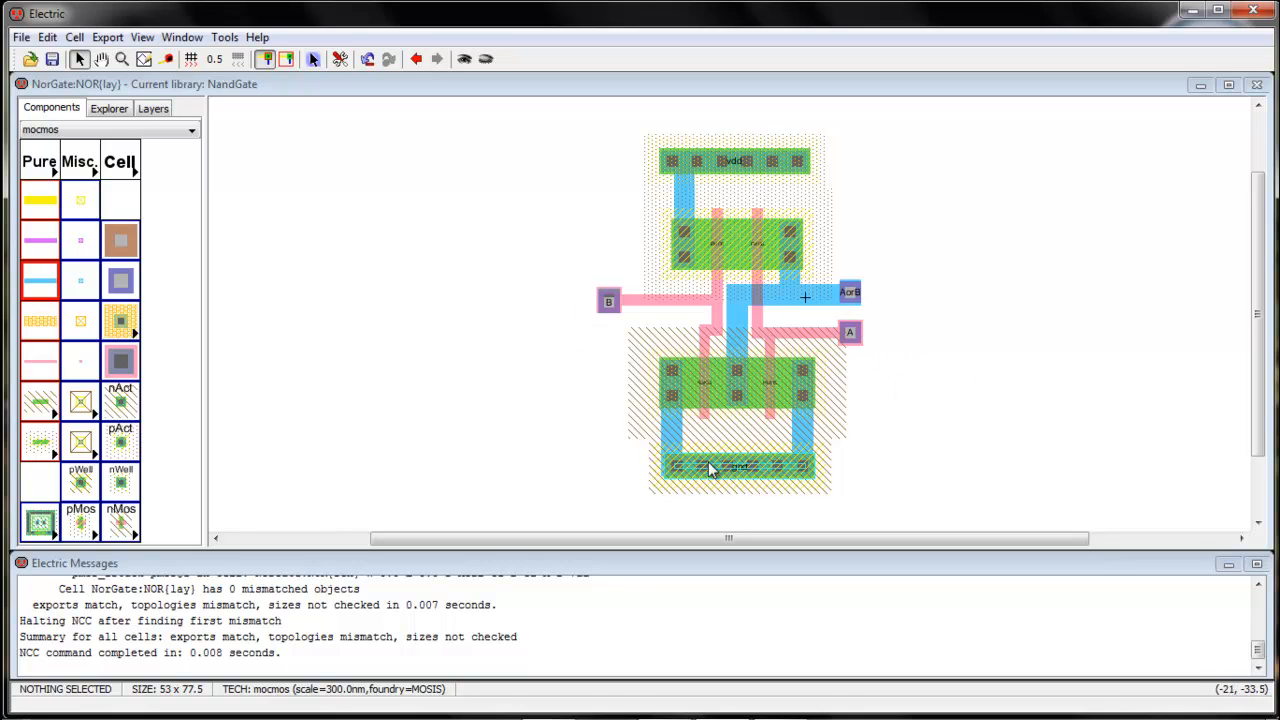
Copy the SPICE code from the NOR{sch} schematic into the NOR{lay} layout, placing it beside the lower transistors
click(118, 112)
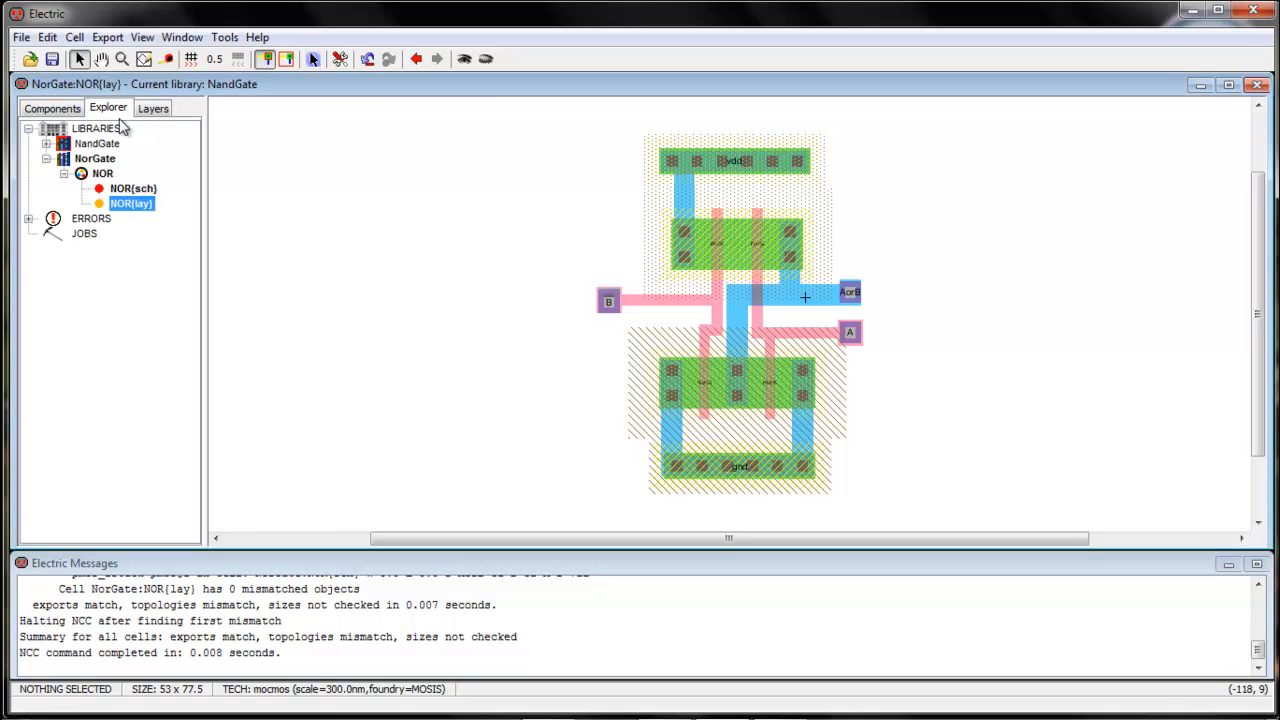
click(118, 190)
double_click(118, 188)
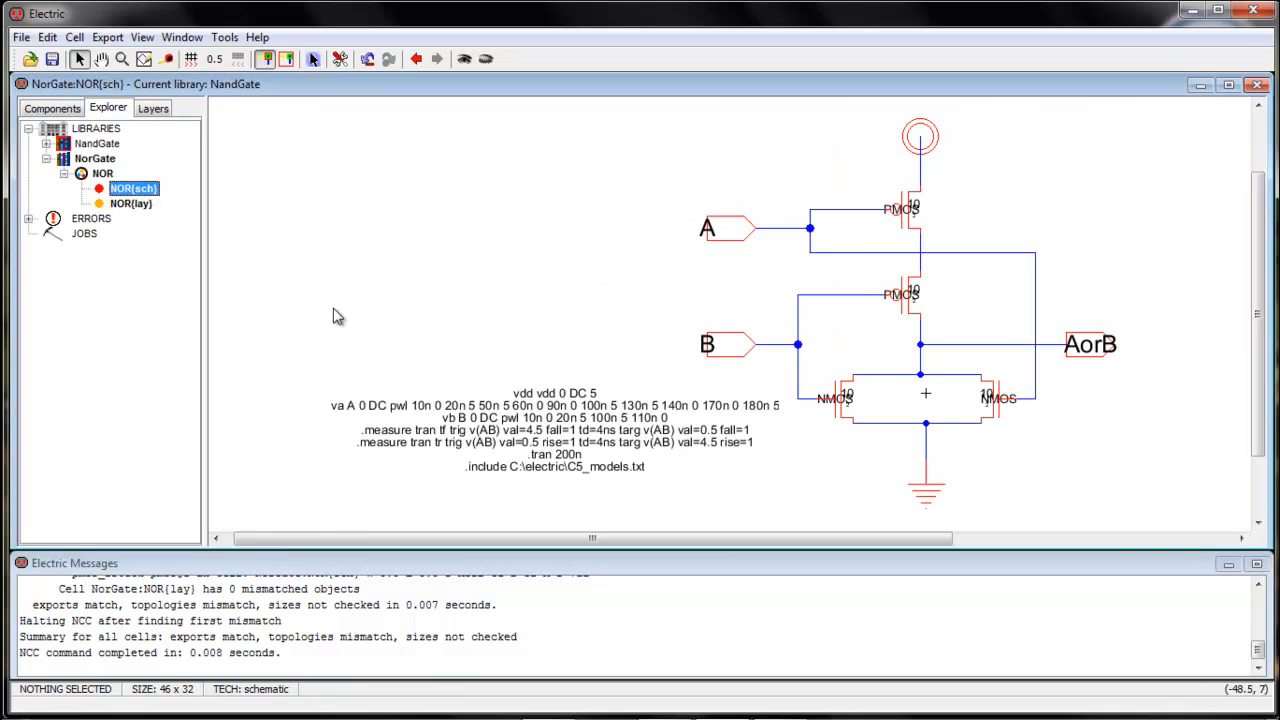
click(495, 415)
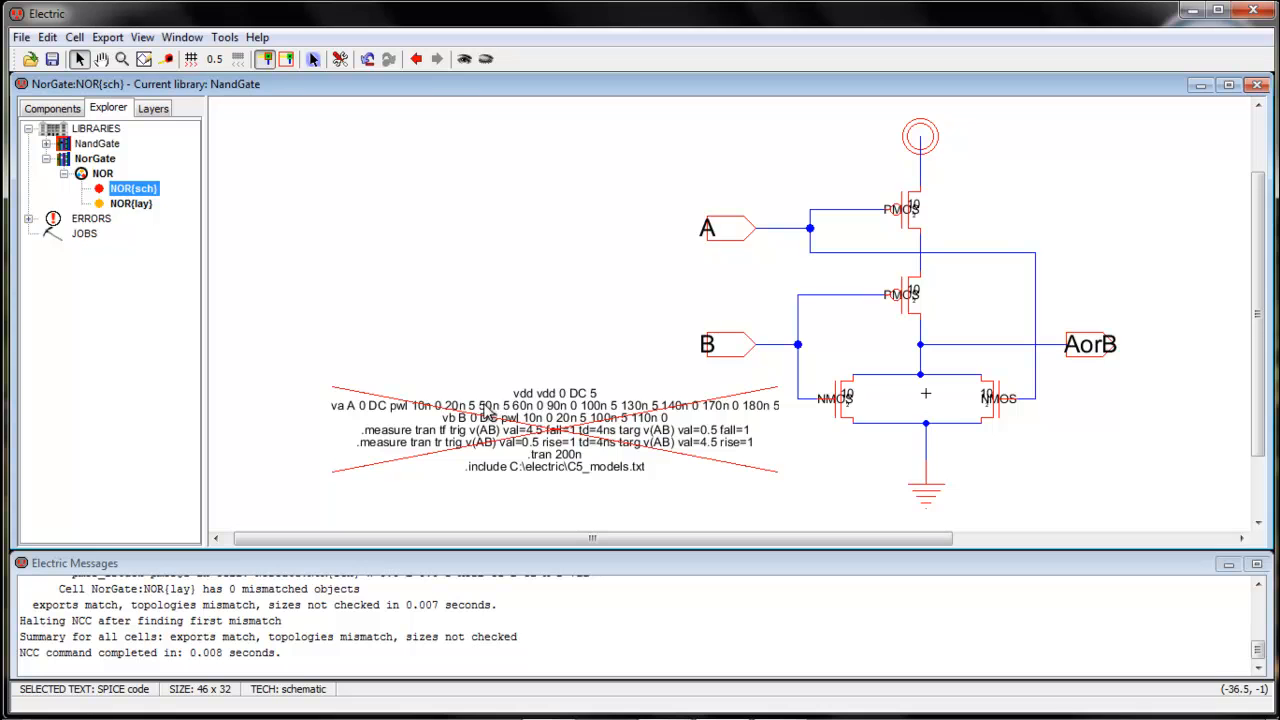
double_click(143, 205)
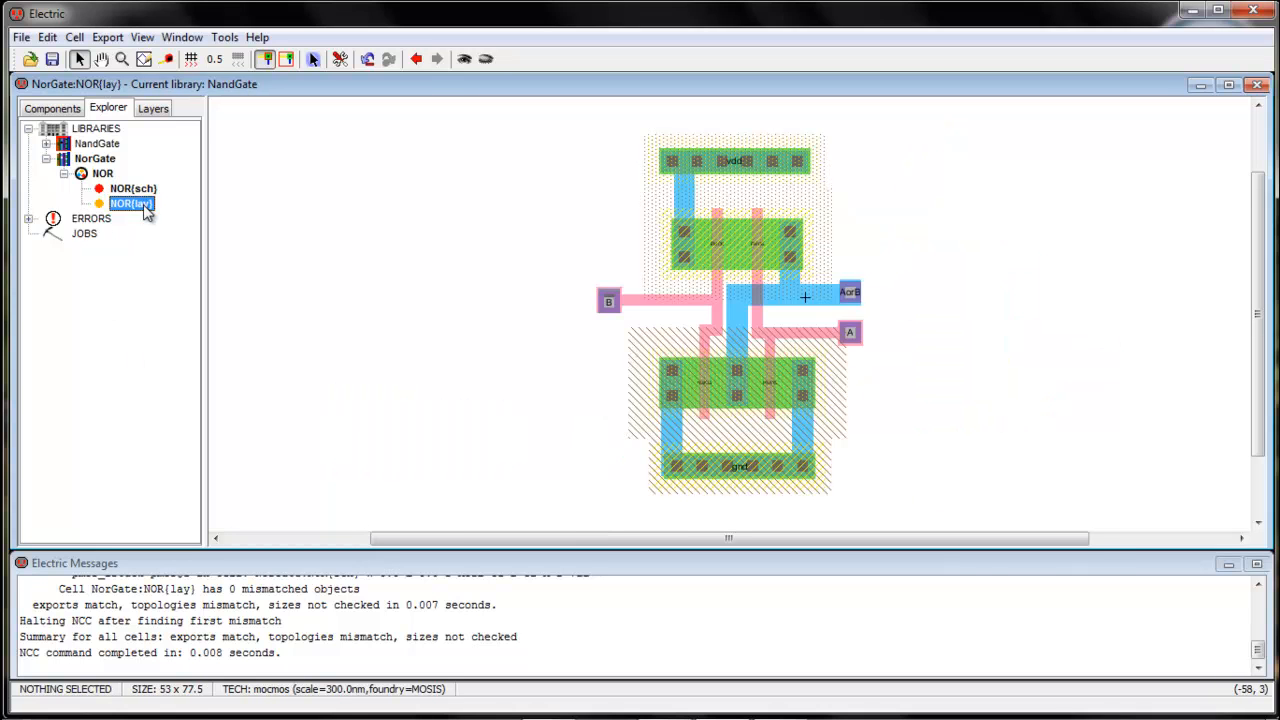
key(ctrl+v)
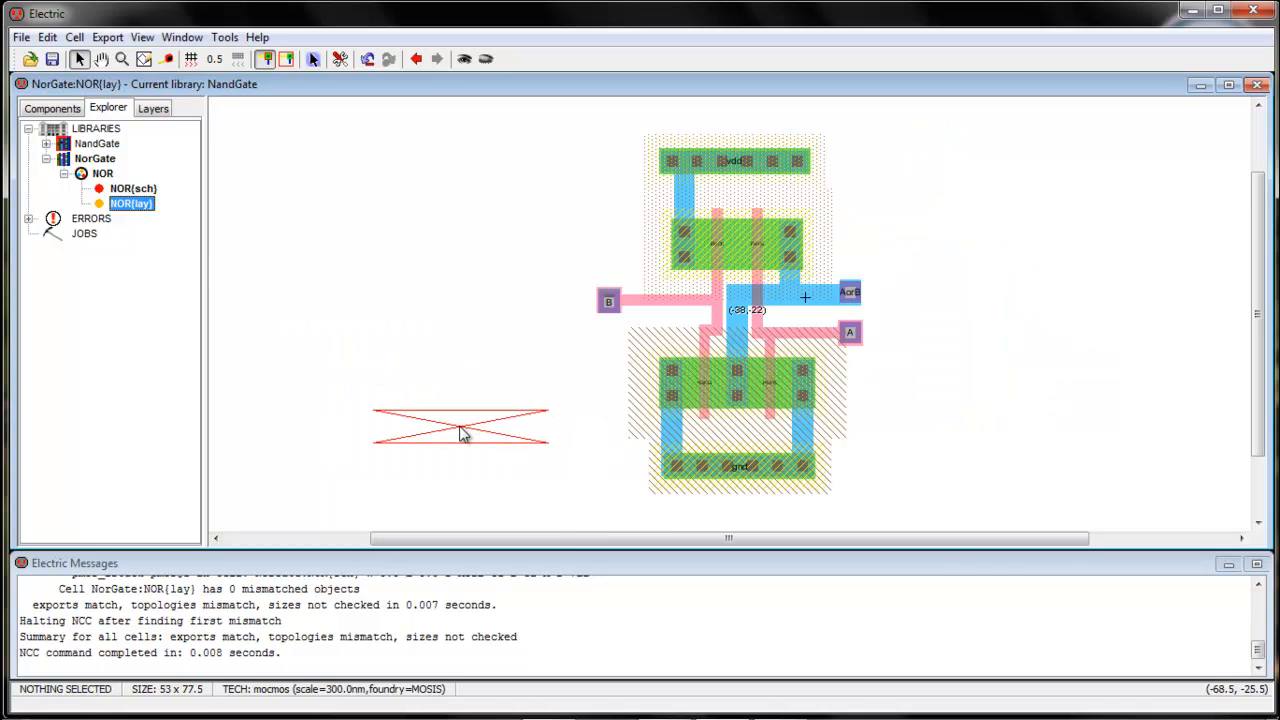
click(463, 430)
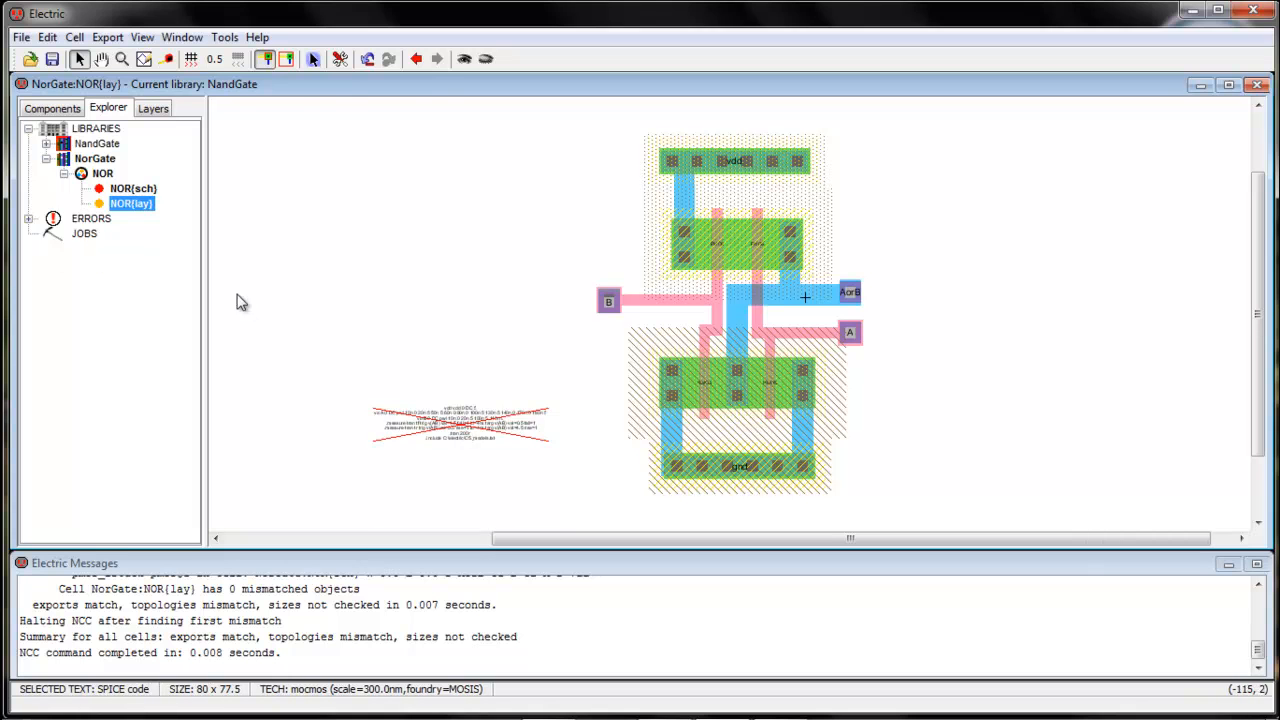
Write the SPICE deck for the NOR{lay} layout and simulate it in LTspice
click(224, 37)
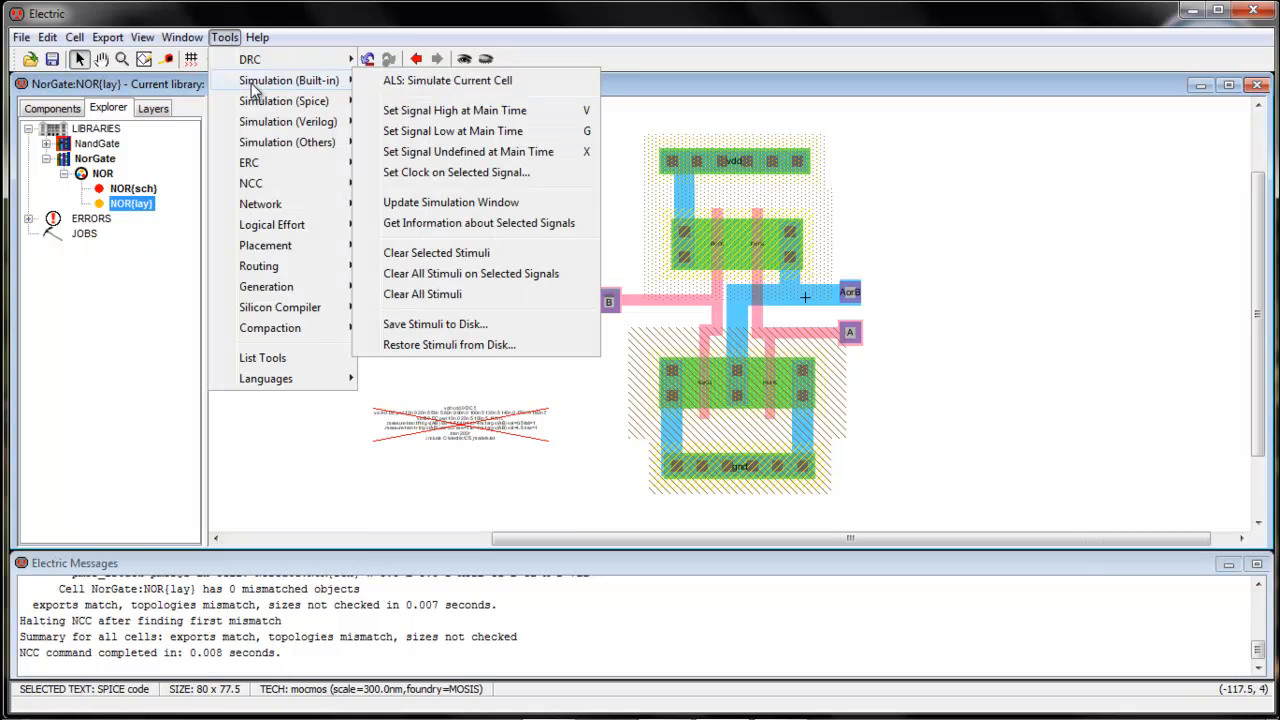
mouse_move(290, 101)
click(440, 102)
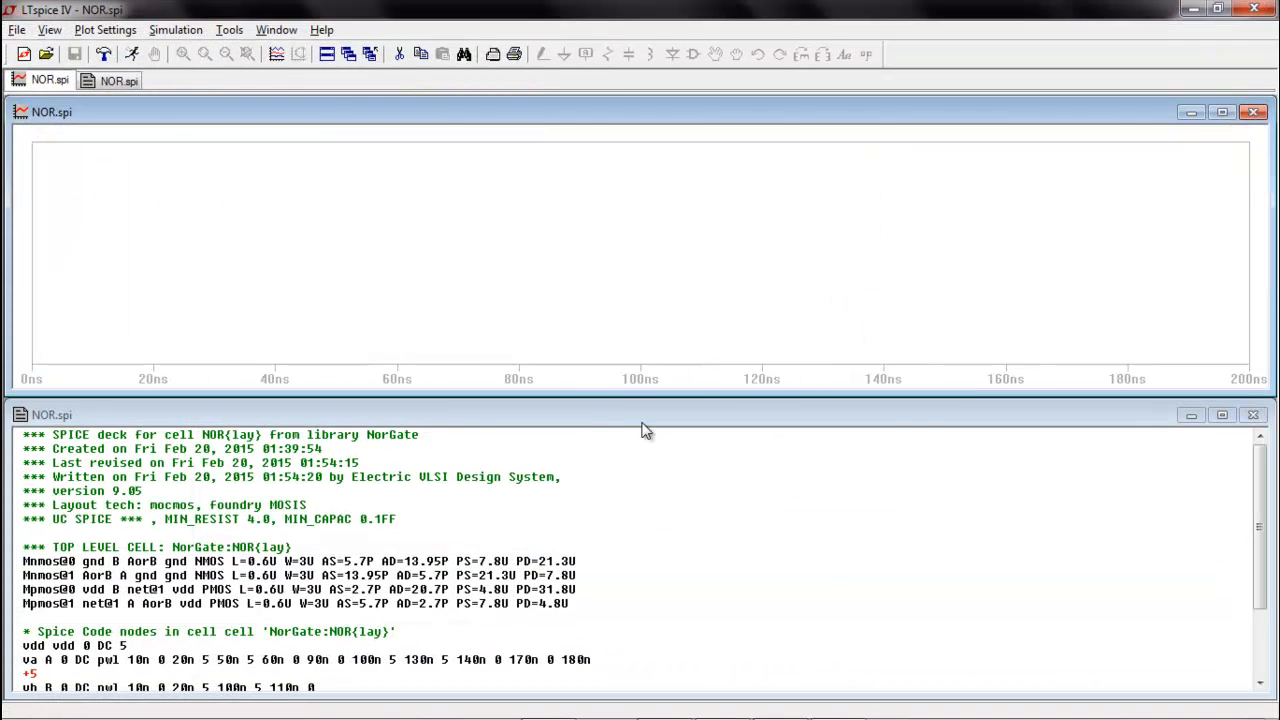
Plot the V(a), V(aorb) and V(b) waveforms of the layout simulation
click(277, 55)
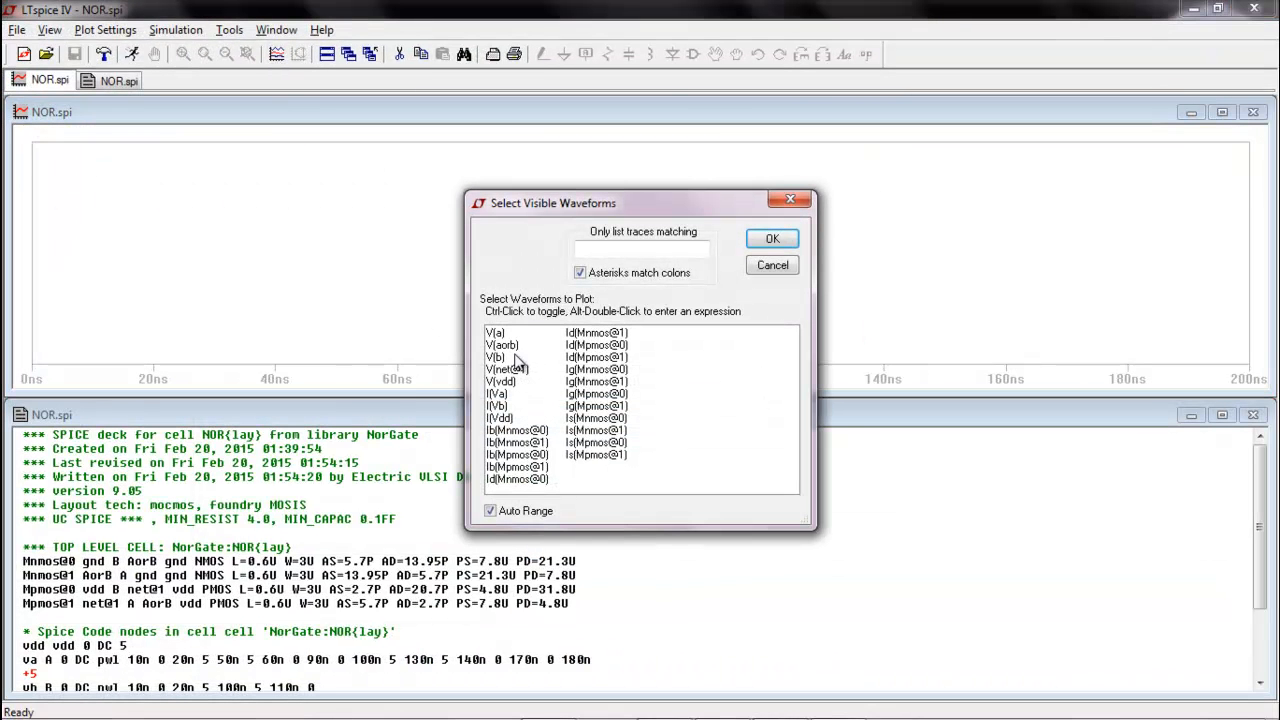
click(505, 336)
ctrl+click(505, 345)
ctrl+click(497, 357)
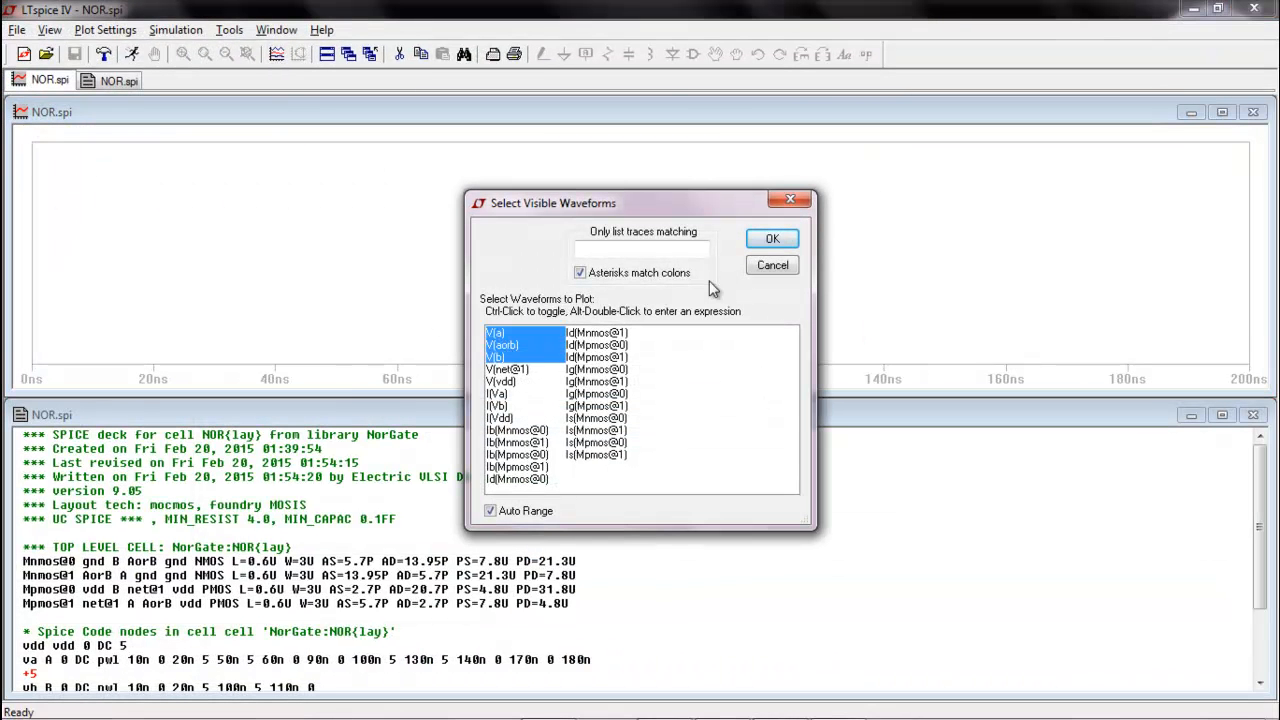
click(773, 239)
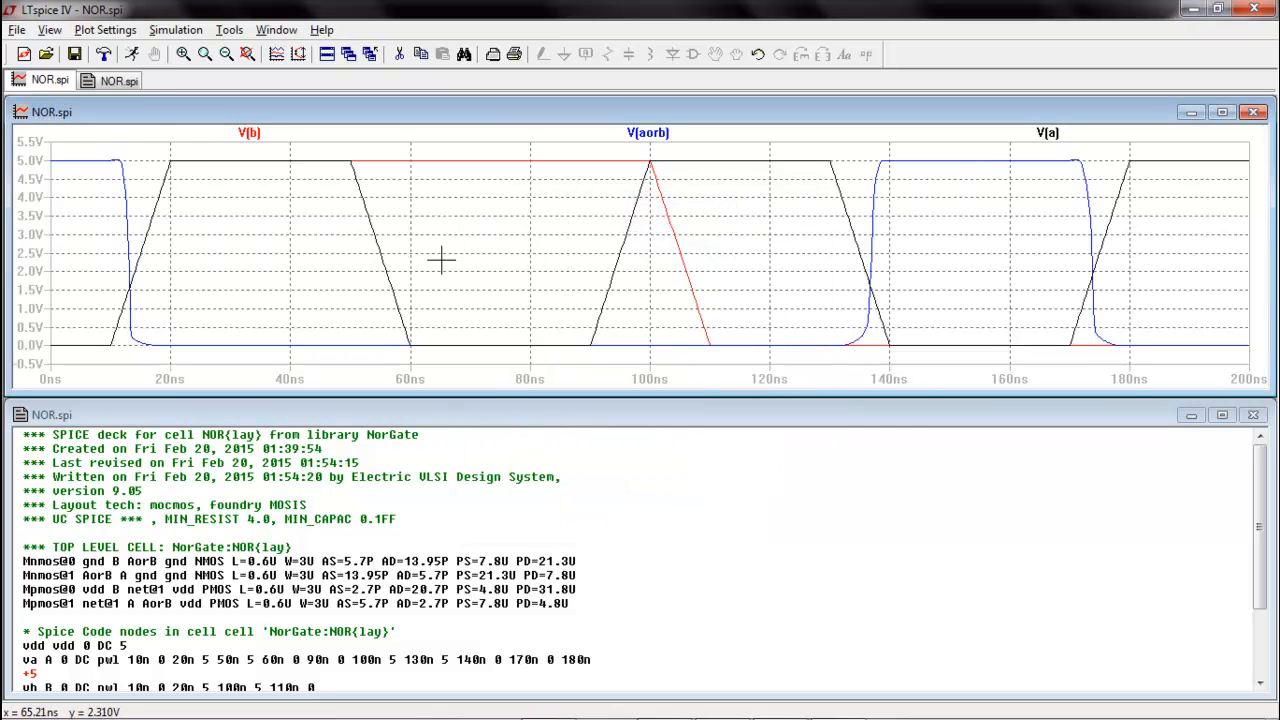
Split the waveforms into separate plot panes, with V(aorb) above V(b) and V(b) above V(a)
right_click(443, 247)
click(488, 259)
drag(247, 290, 250, 203)
mouse_move(358, 291)
mouse_down()
mouse_move(373, 290)
mouse_move(375, 147)
mouse_move(360, 131)
mouse_up()
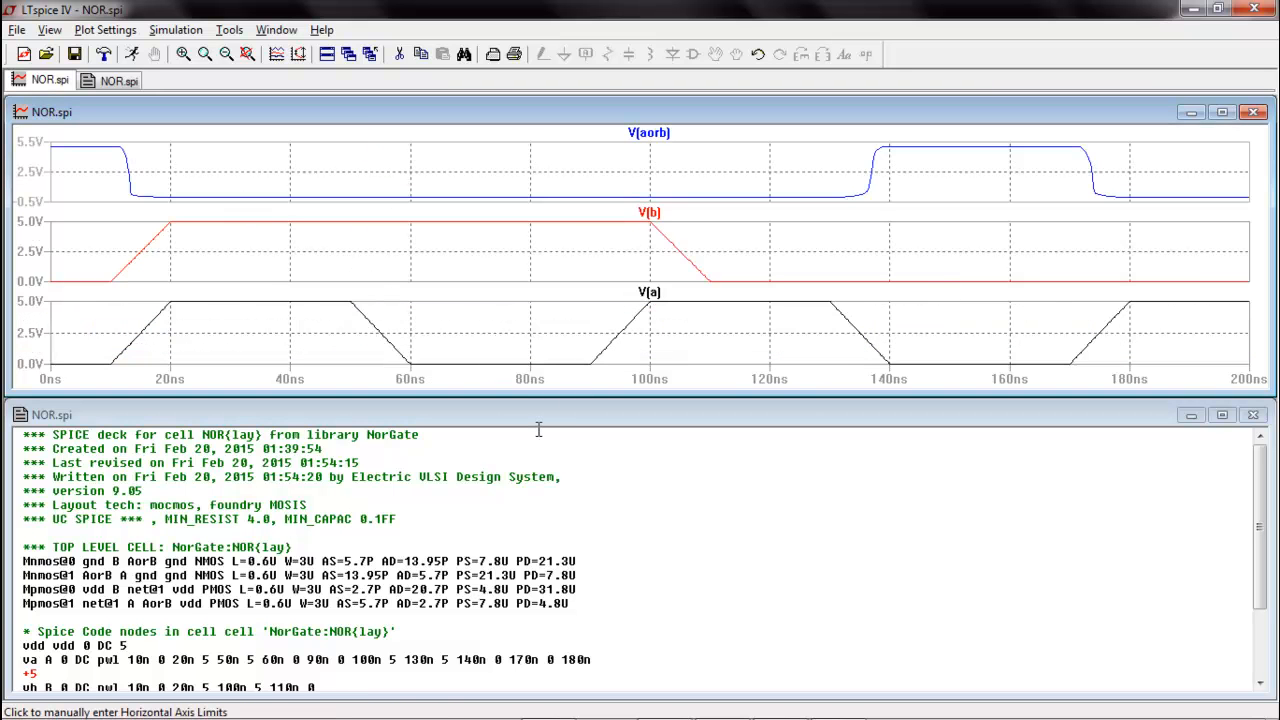
Check the tf and tr measurements in the SPICE error log, and close the log
key(ctrl+l)
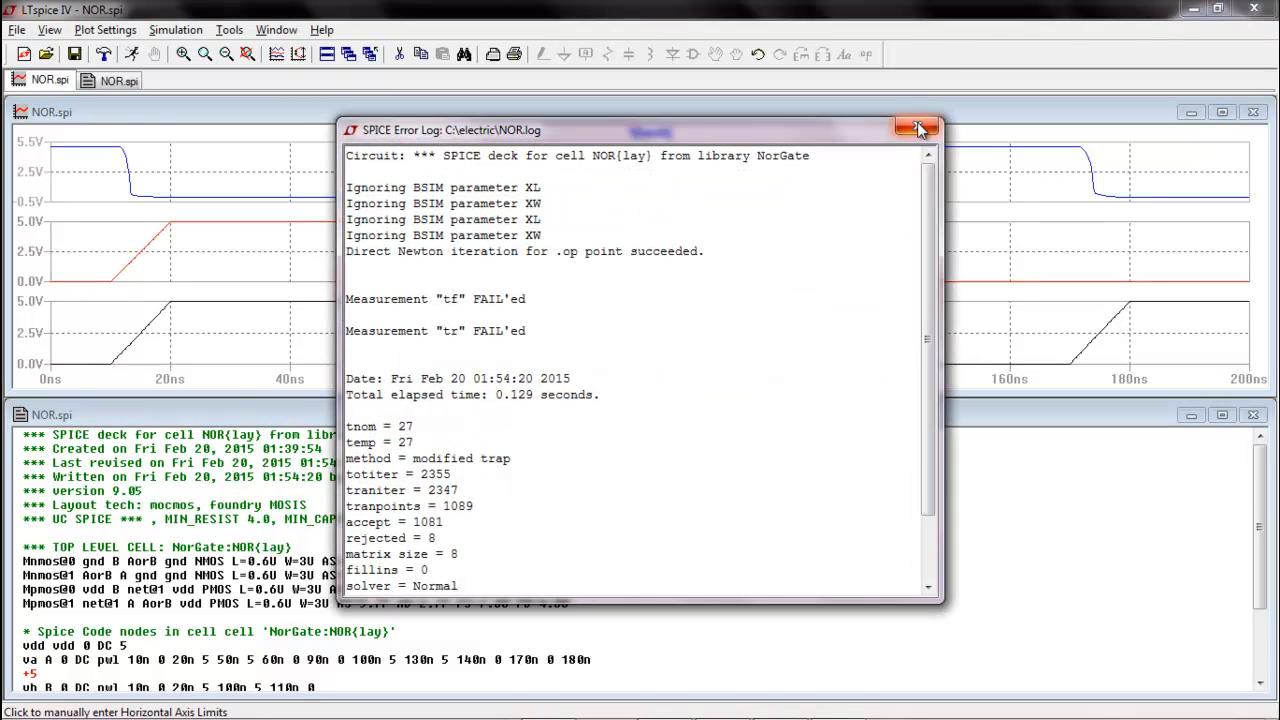
click(918, 128)
Replace v(AB) with v(AorB) in the trigger and target of both tf and tr .measure lines, and rerun the simulation
scroll(652, 548, down, 2)
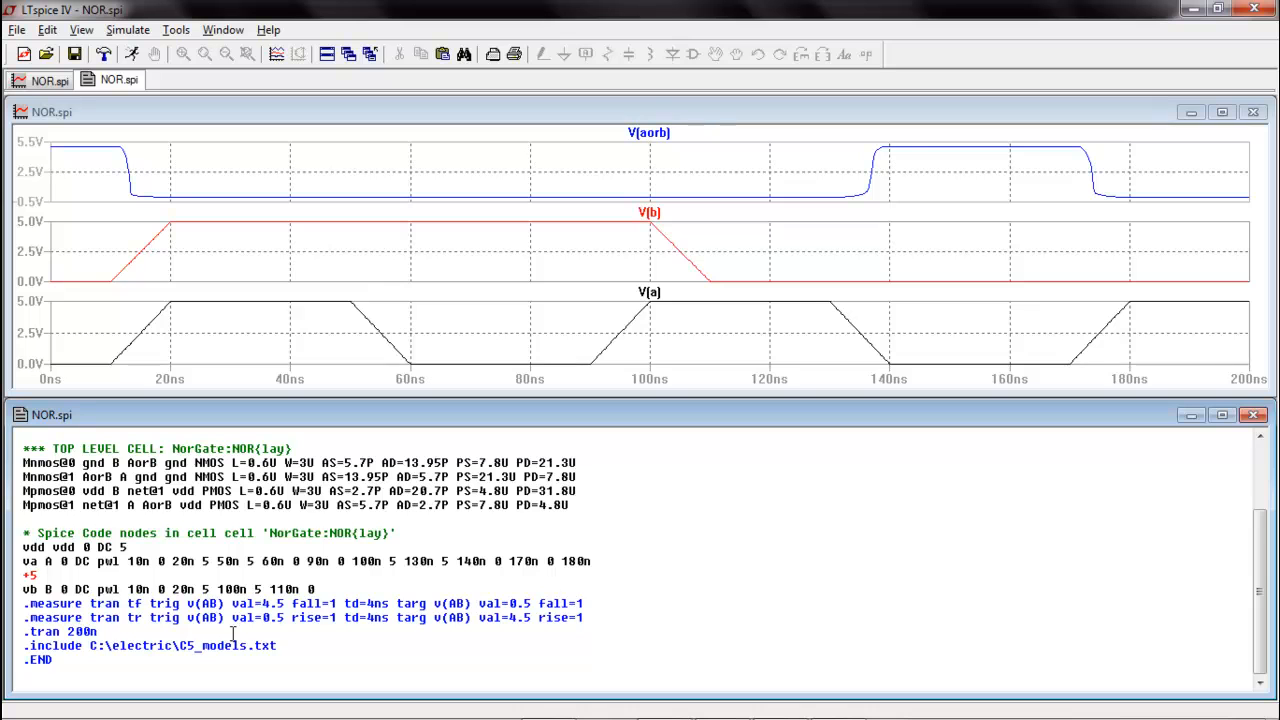
text(or)
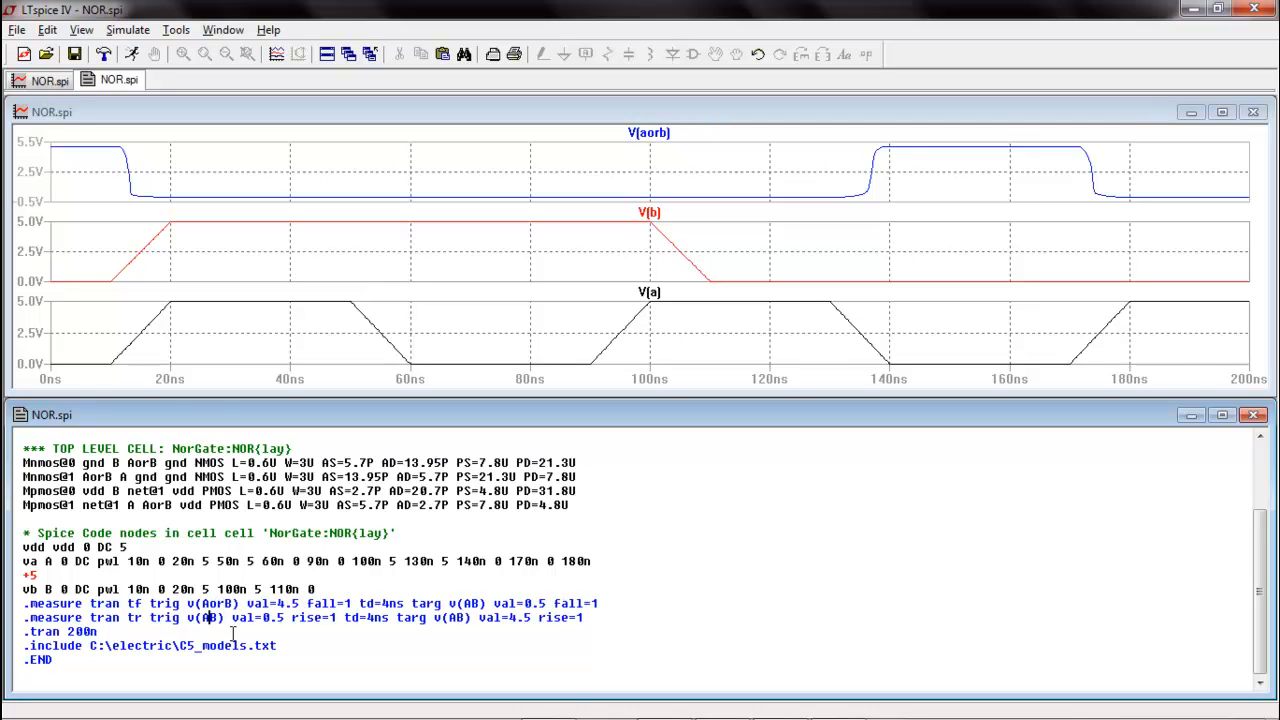
text(or)
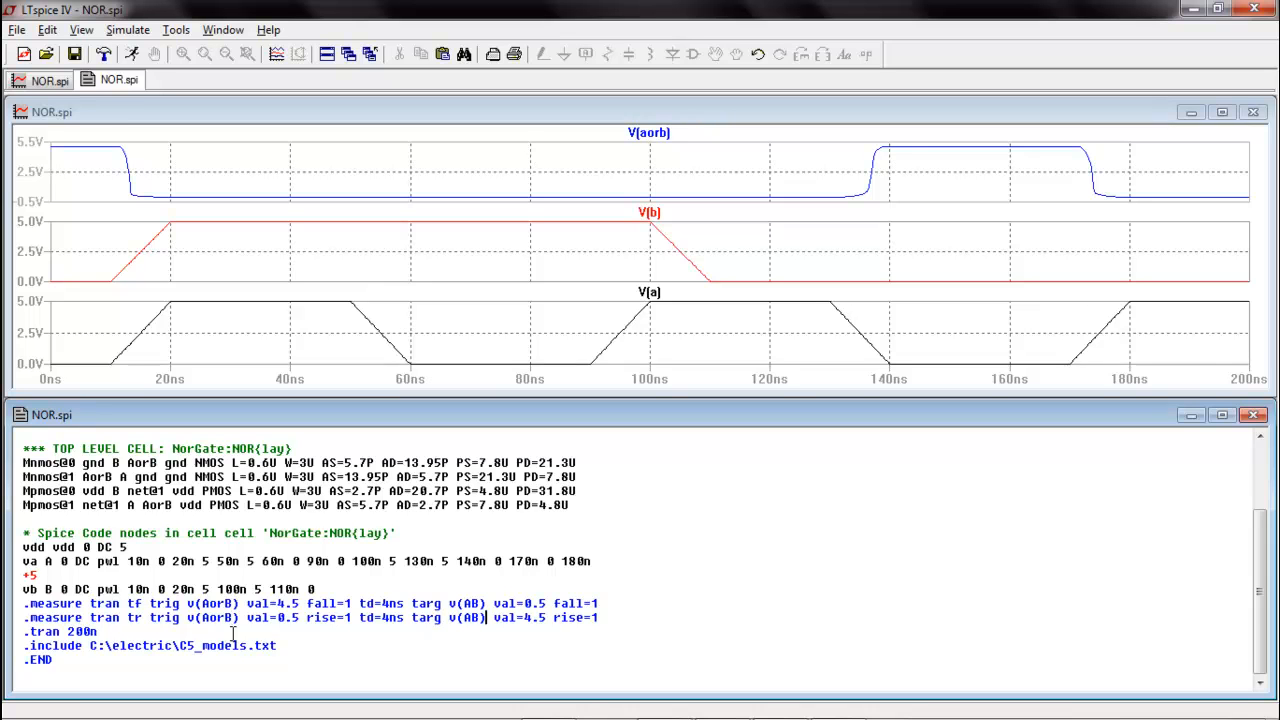
text(or)
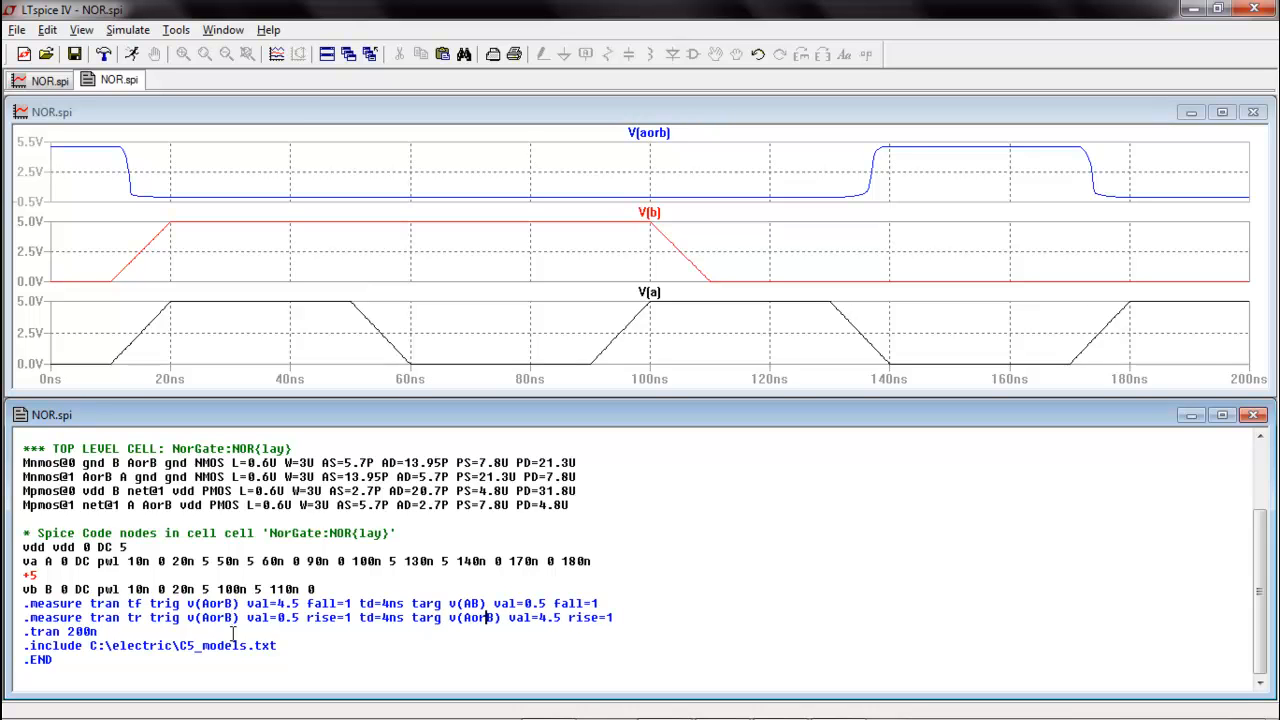
text(or)
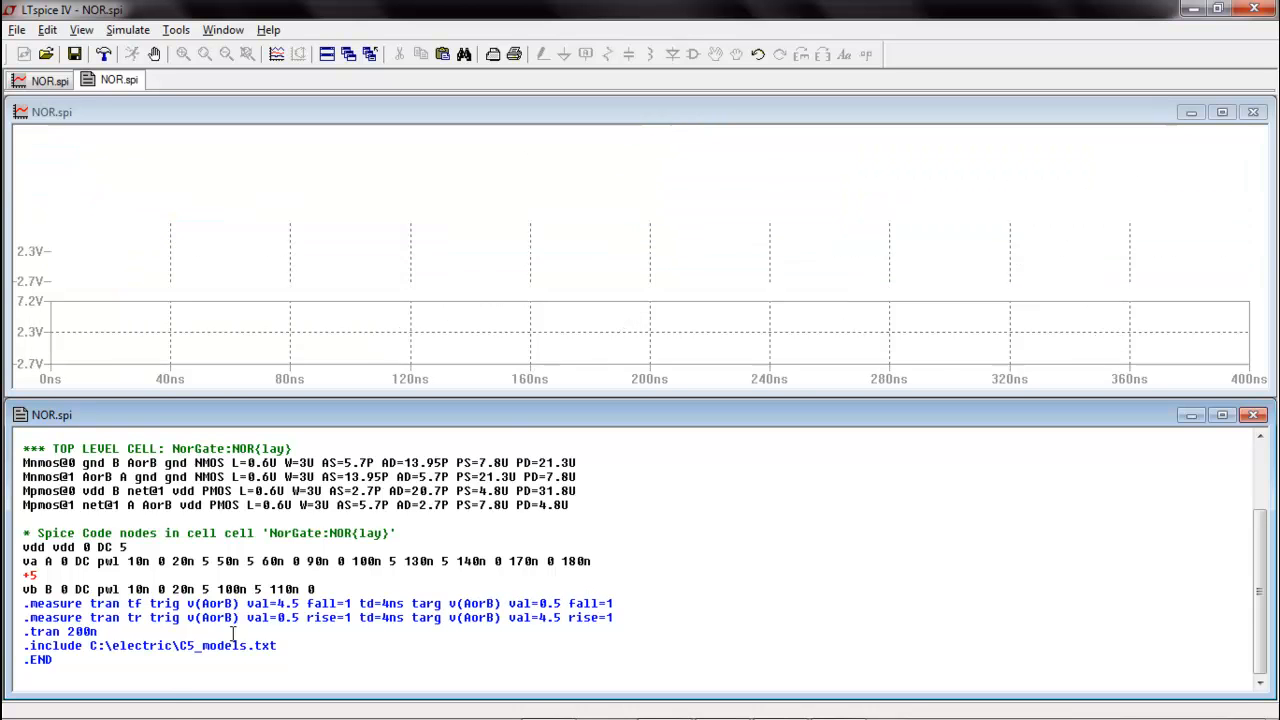
Check the tf and tr measurements in the SPICE error log, then close LTspice and Electric's waveform window
key(ctrl+l)
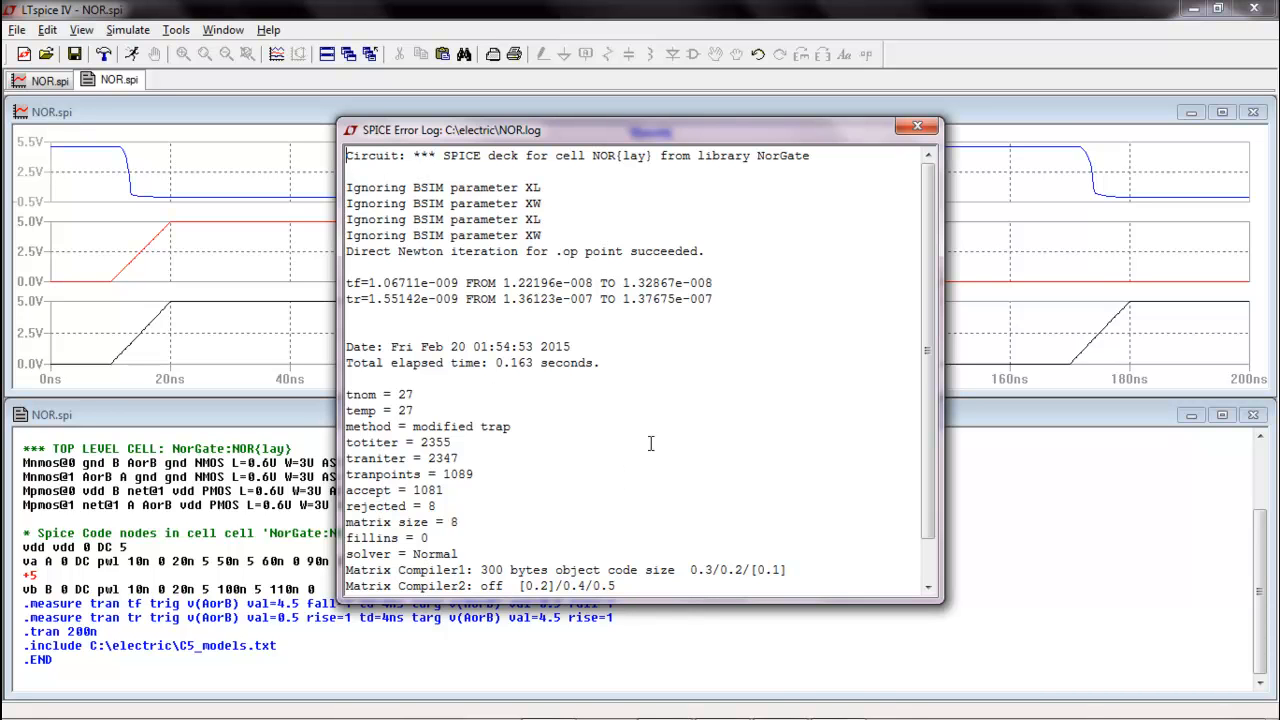
click(917, 125)
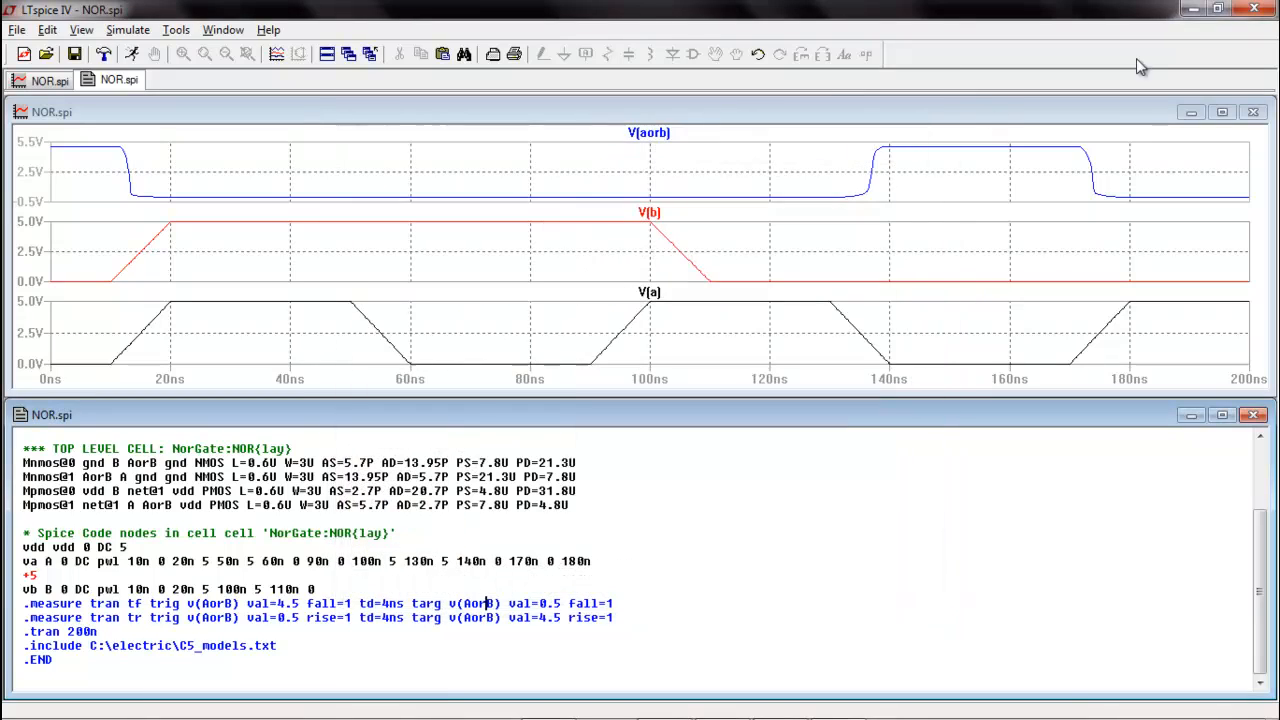
click(1256, 8)
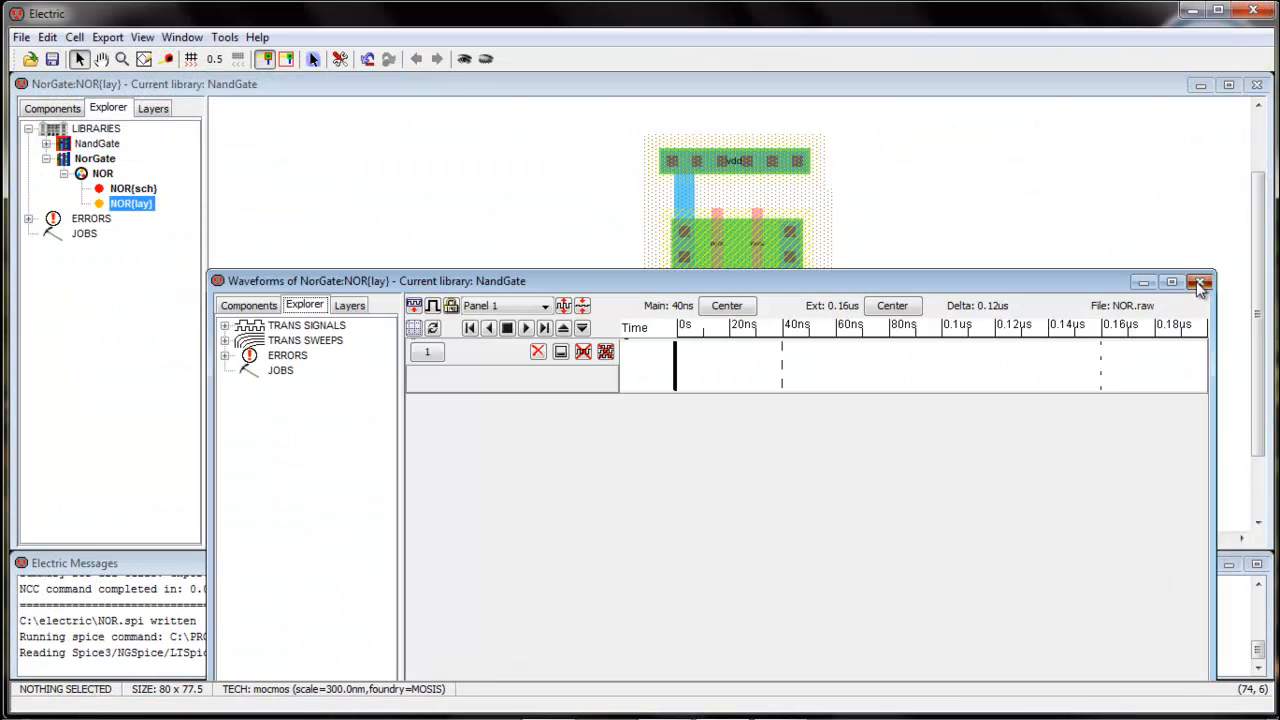
click(1201, 284)
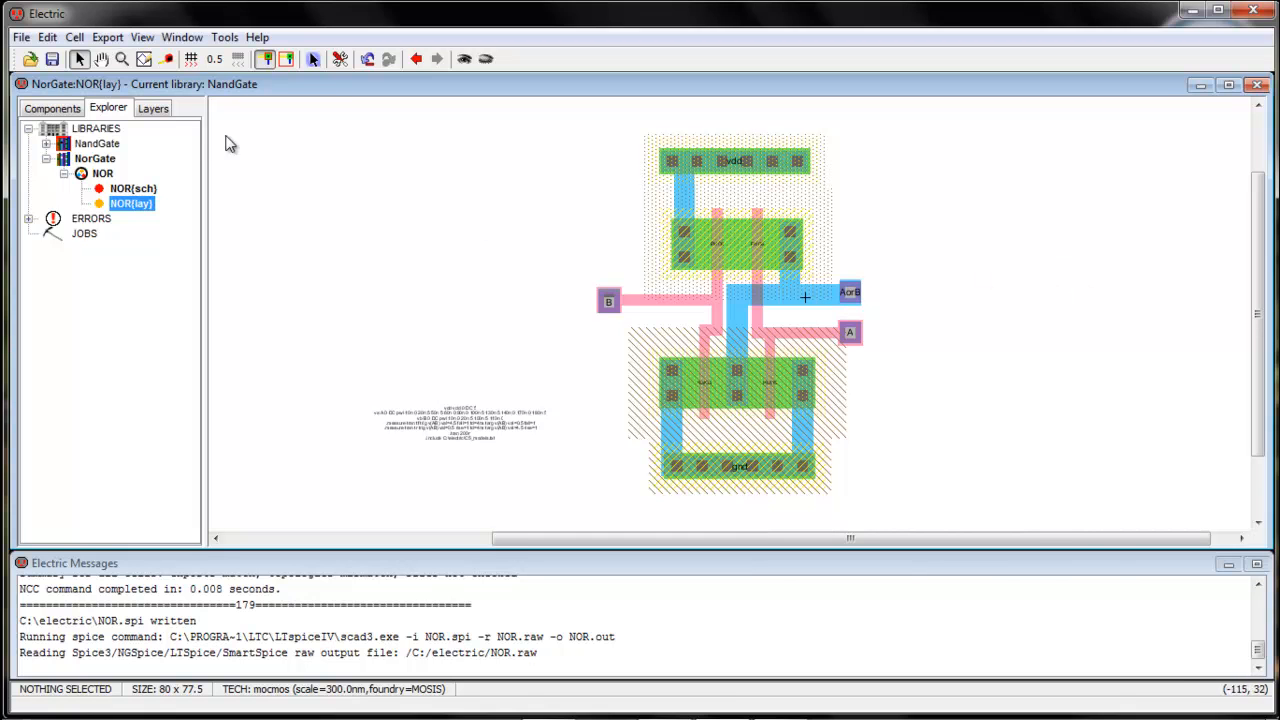
Open the NOR{sch} schematic from the NorGate library and make an icon view of it
double_click(97, 148)
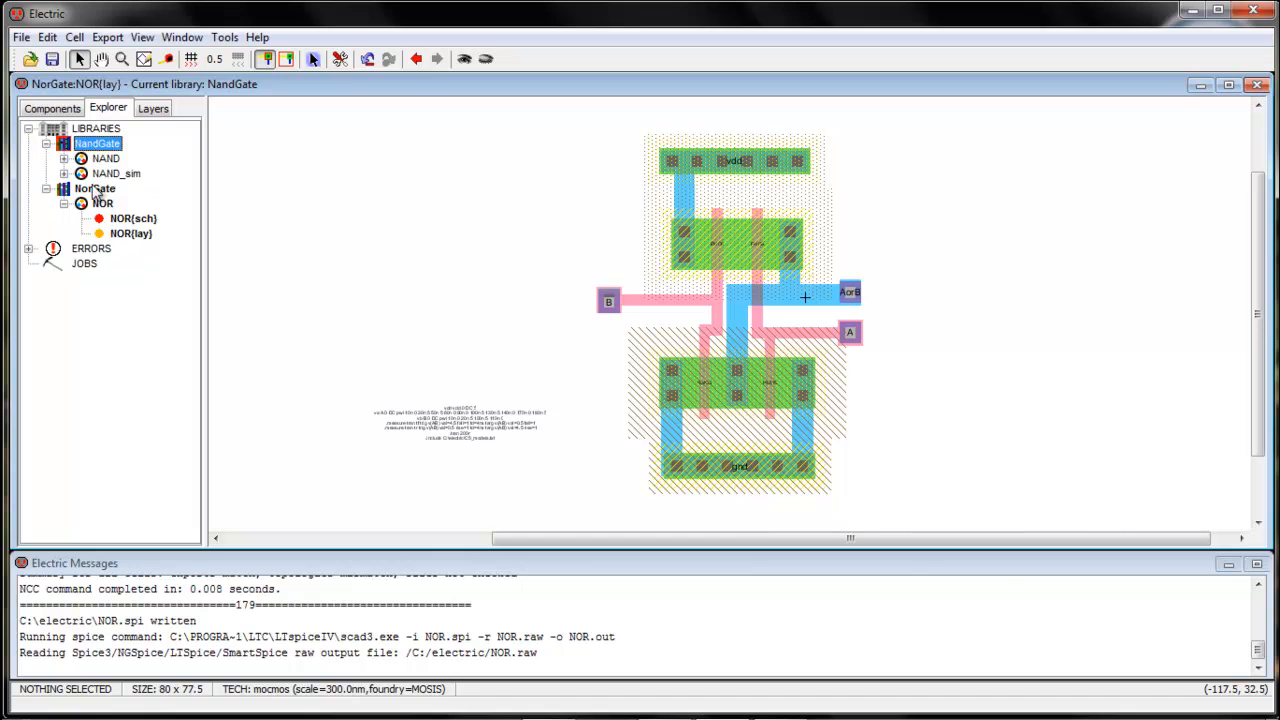
double_click(101, 191)
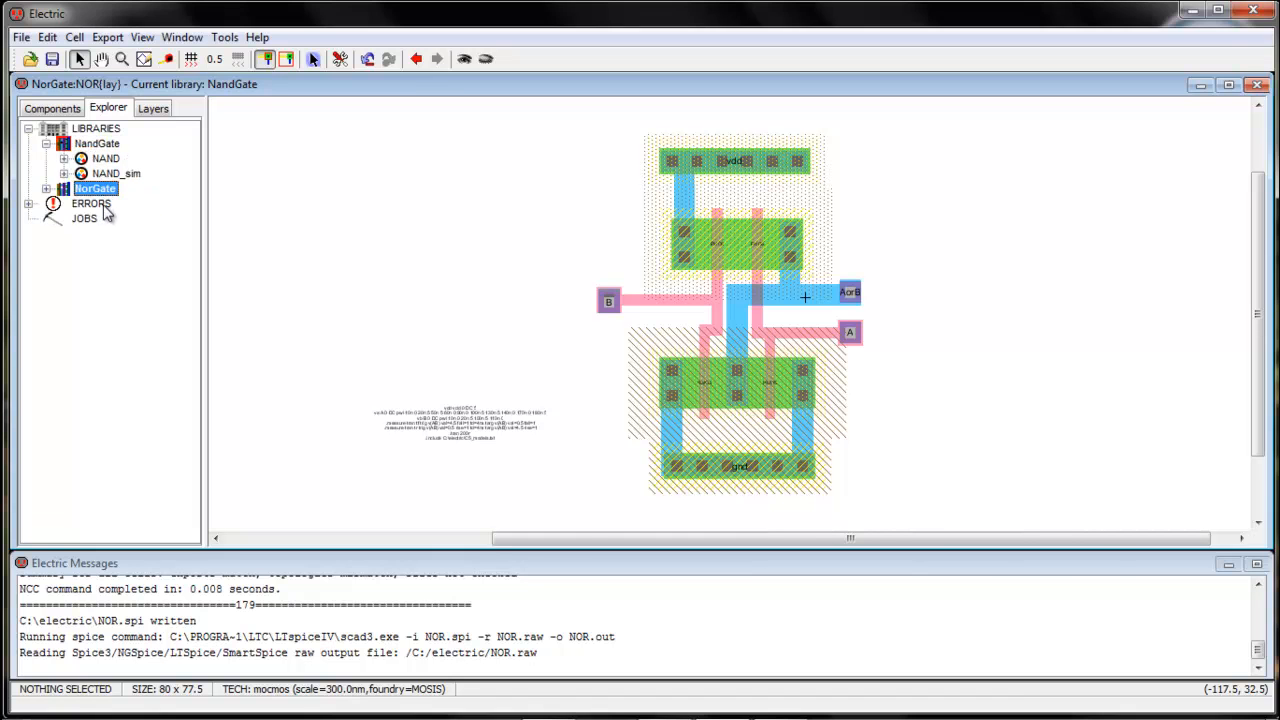
click(46, 189)
double_click(120, 218)
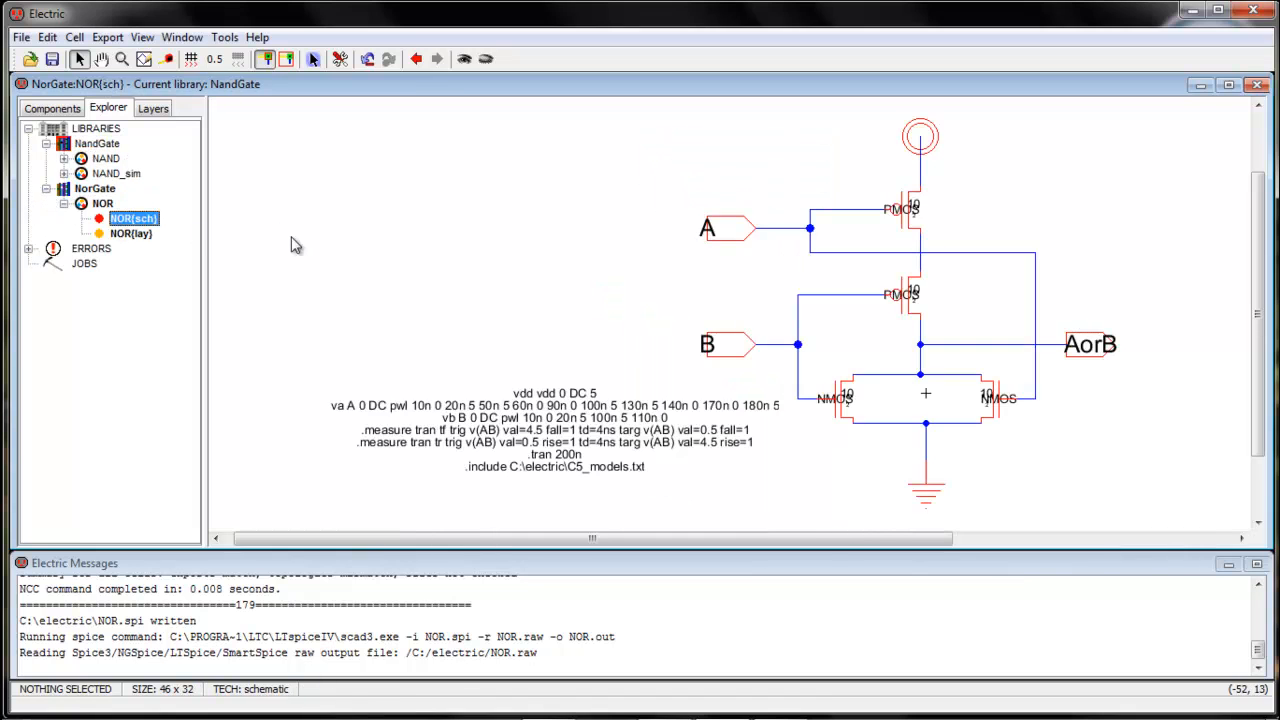
click(177, 38)
mouse_move(147, 38)
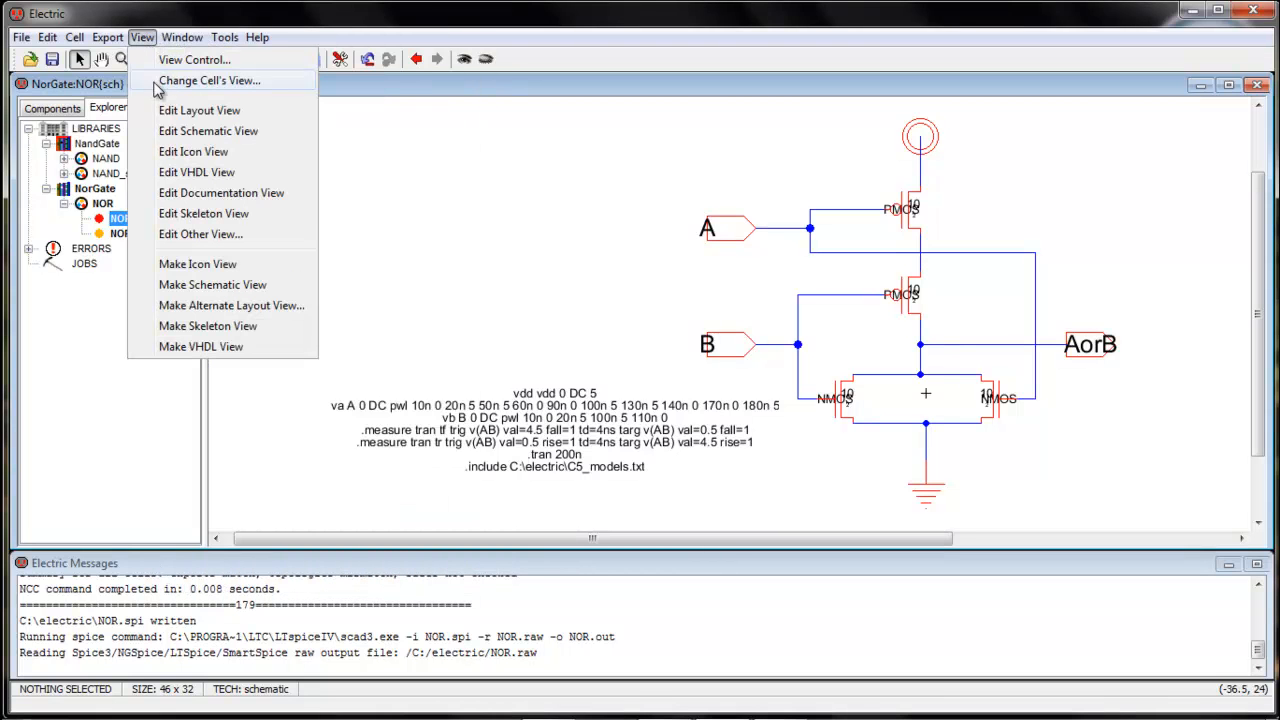
click(203, 264)
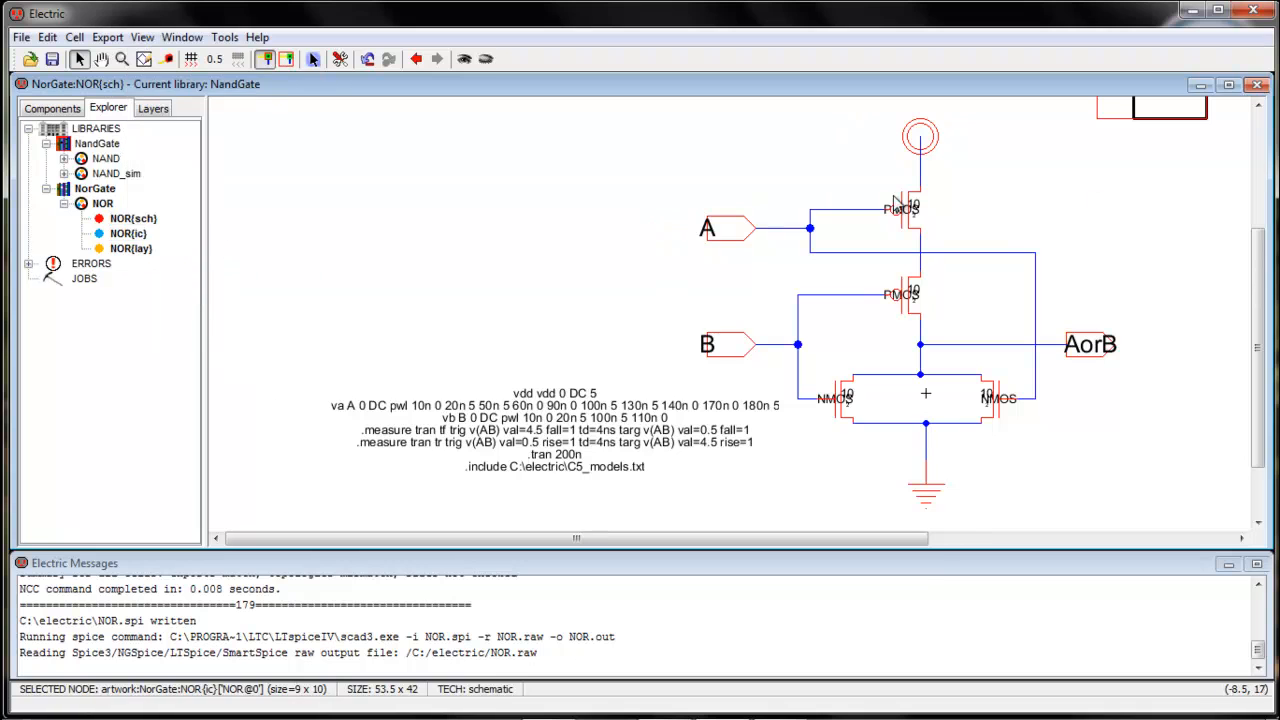
In the NOR{ic} icon, delete the default box and move the AorB export with its lead 14 units to the right
double_click(120, 235)
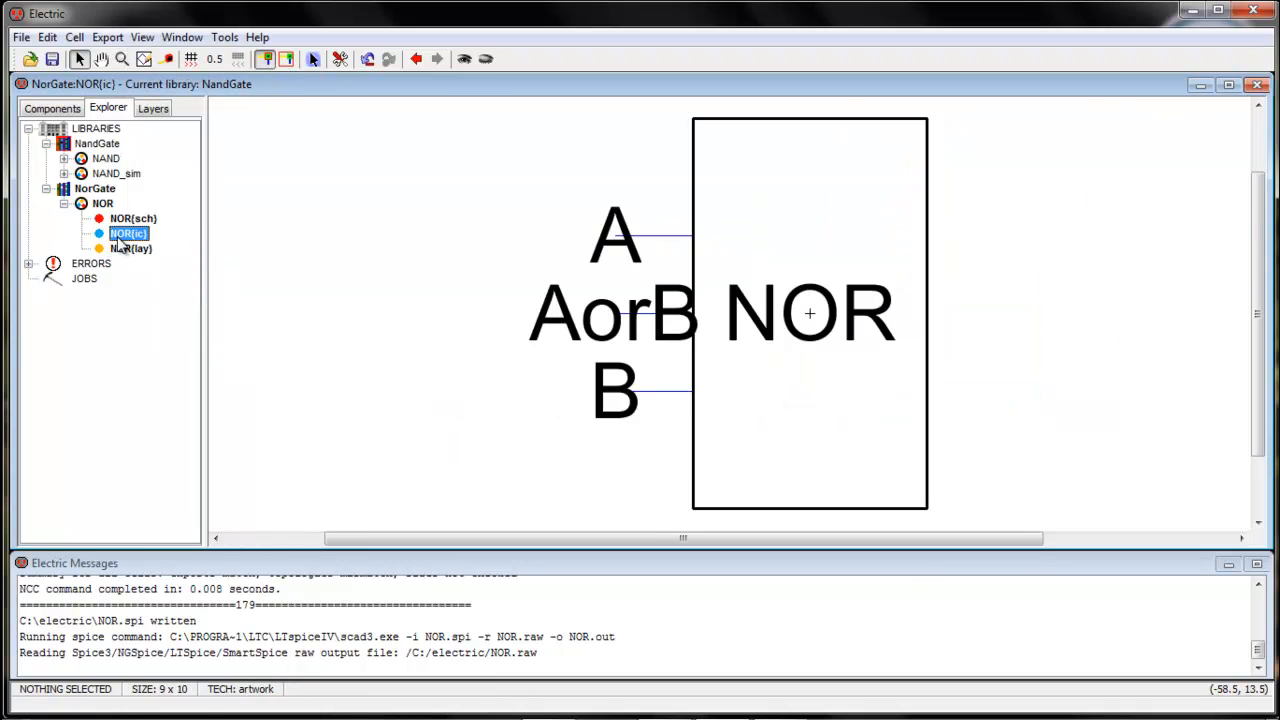
click(694, 477)
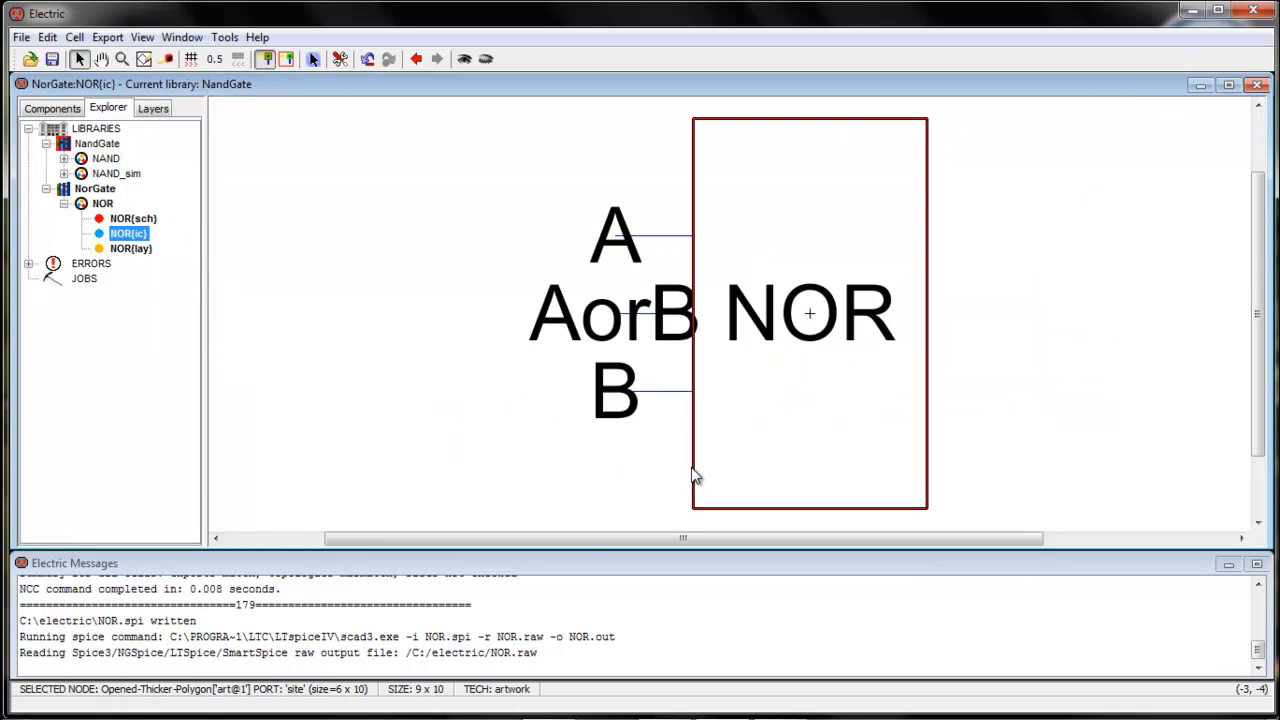
key(Delete)
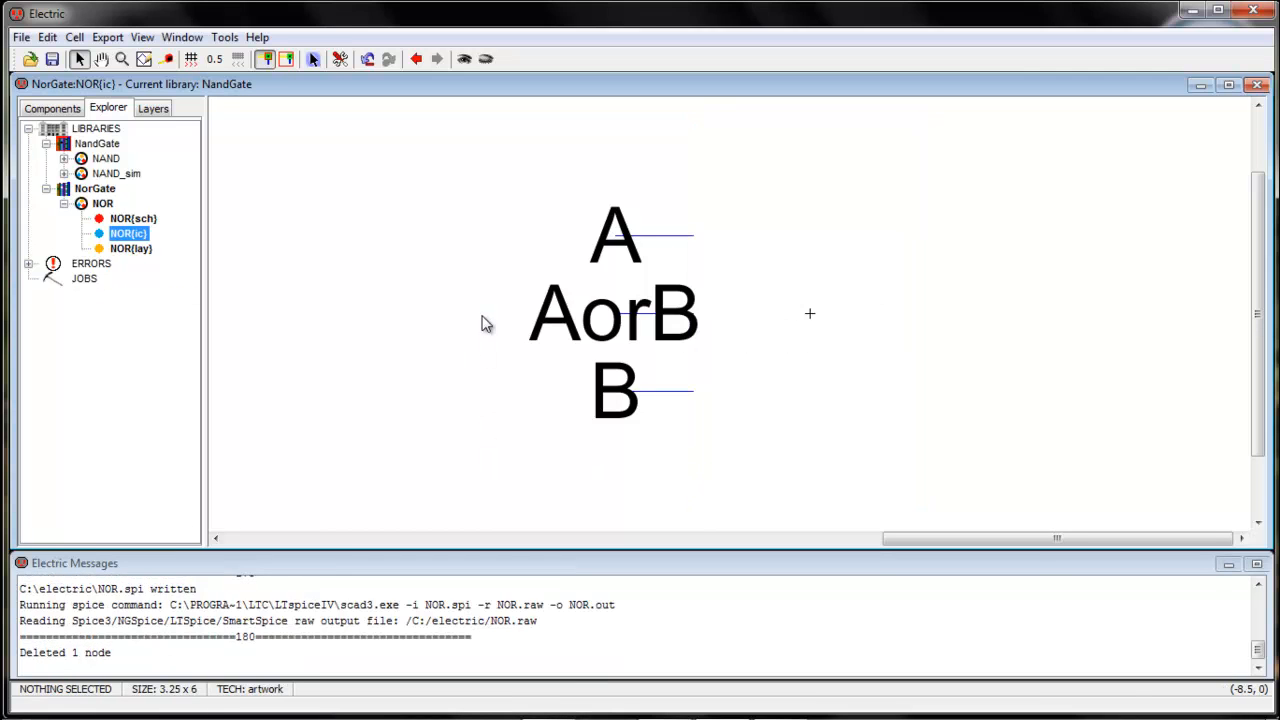
drag(517, 318, 1166, 303)
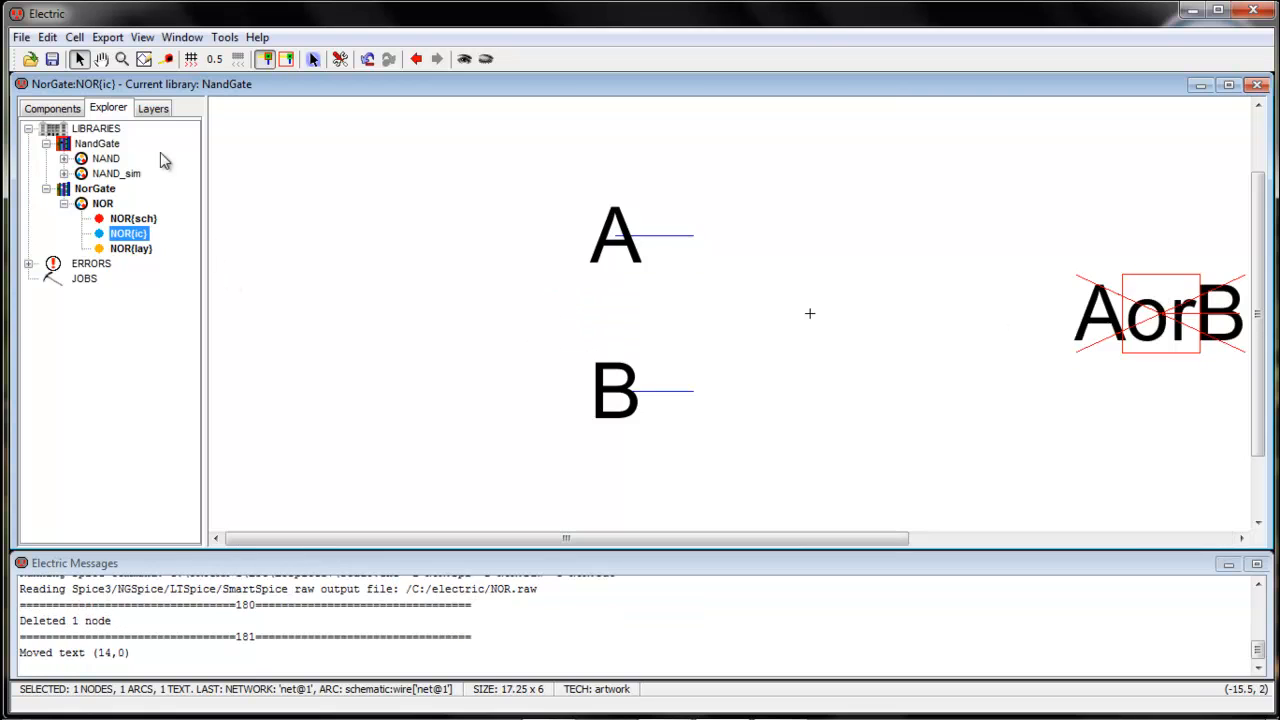
Place an artwork spline at the origin of the NOR icon
click(55, 108)
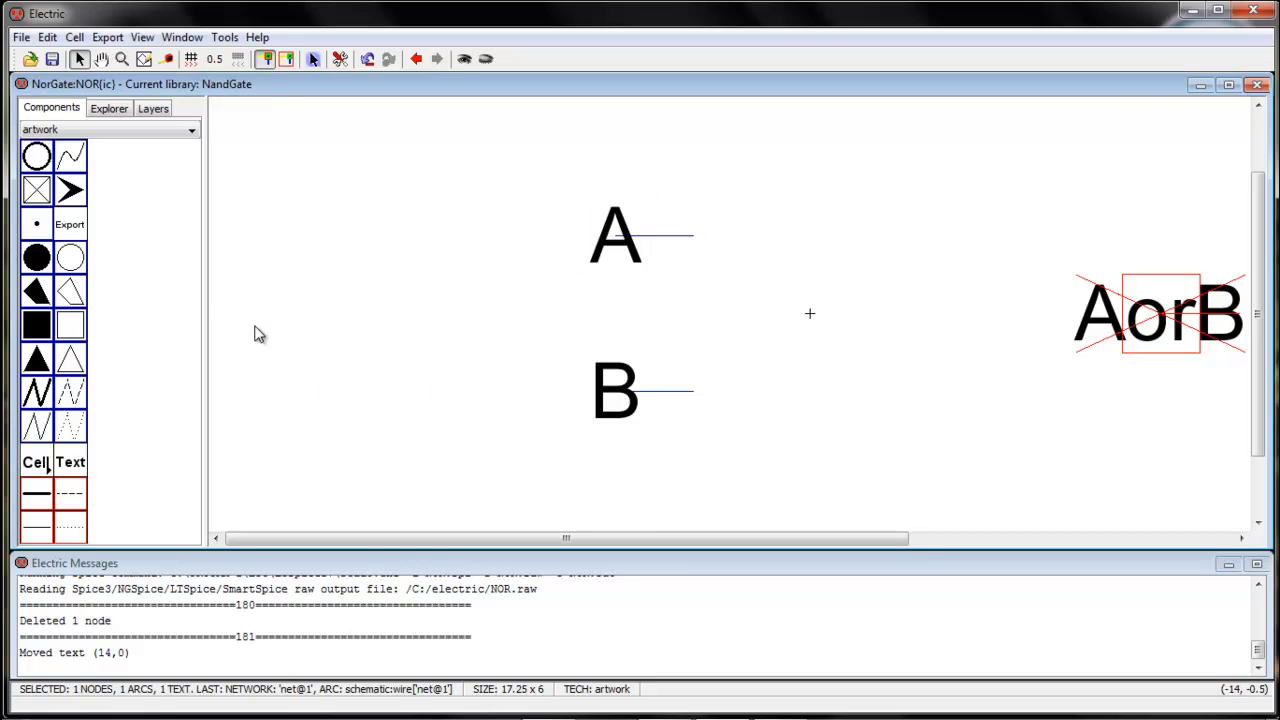
click(72, 160)
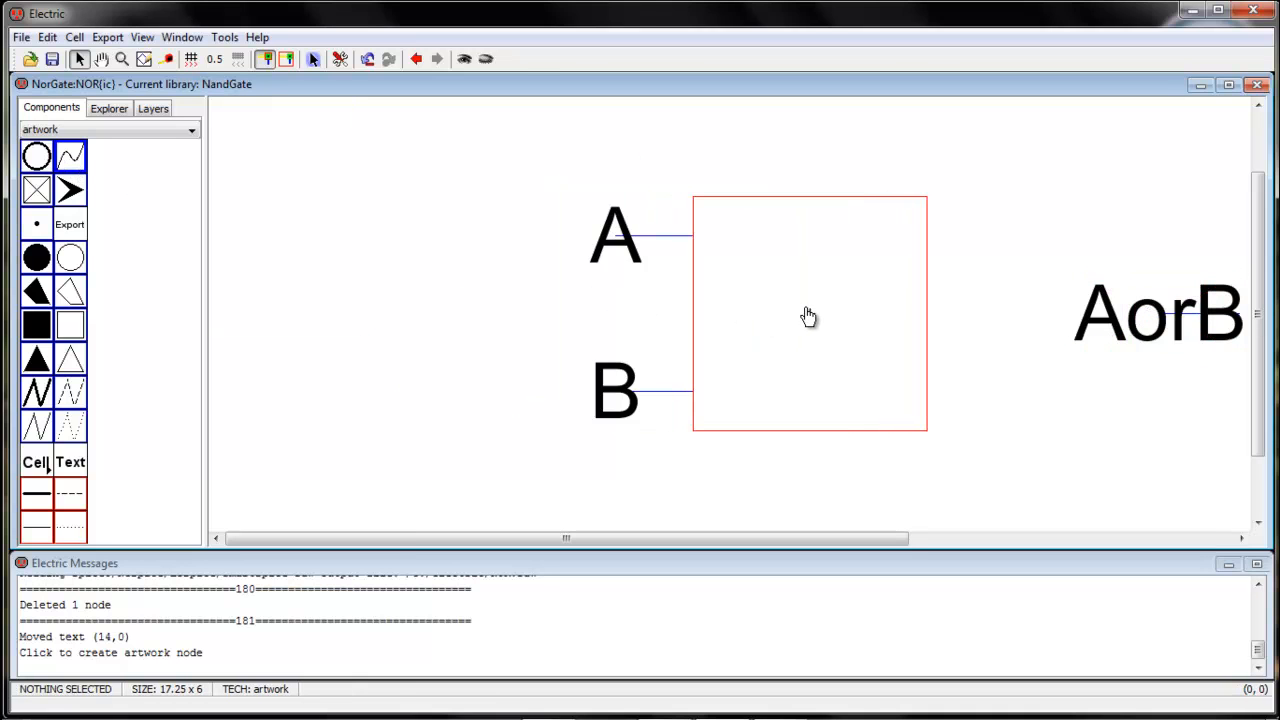
click(808, 316)
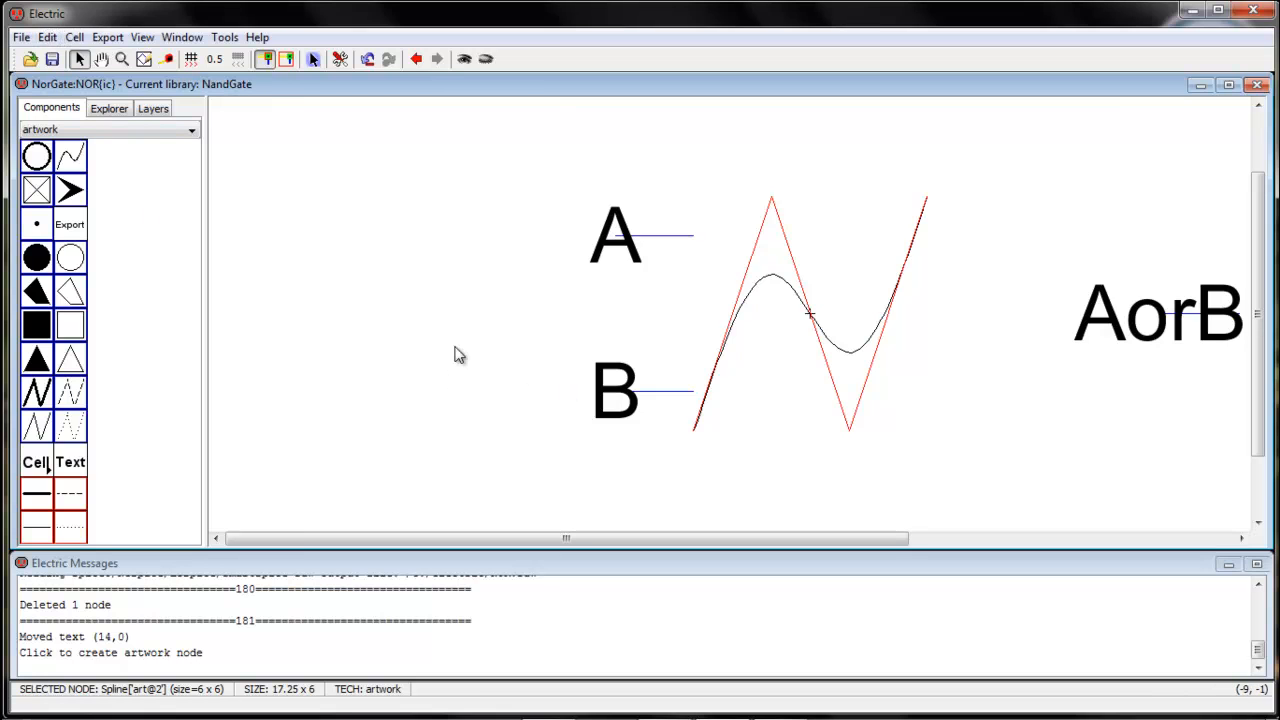
click(70, 427)
click(36, 427)
click(35, 430)
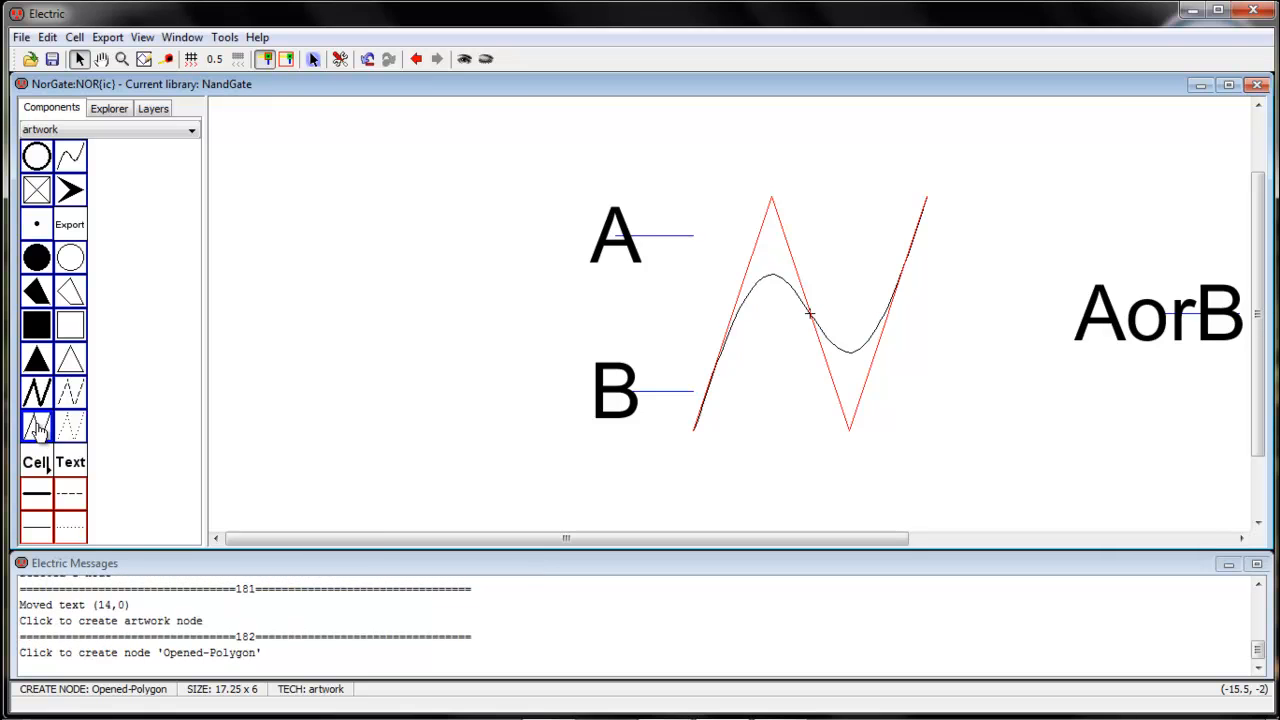
click(392, 363)
key(Delete)
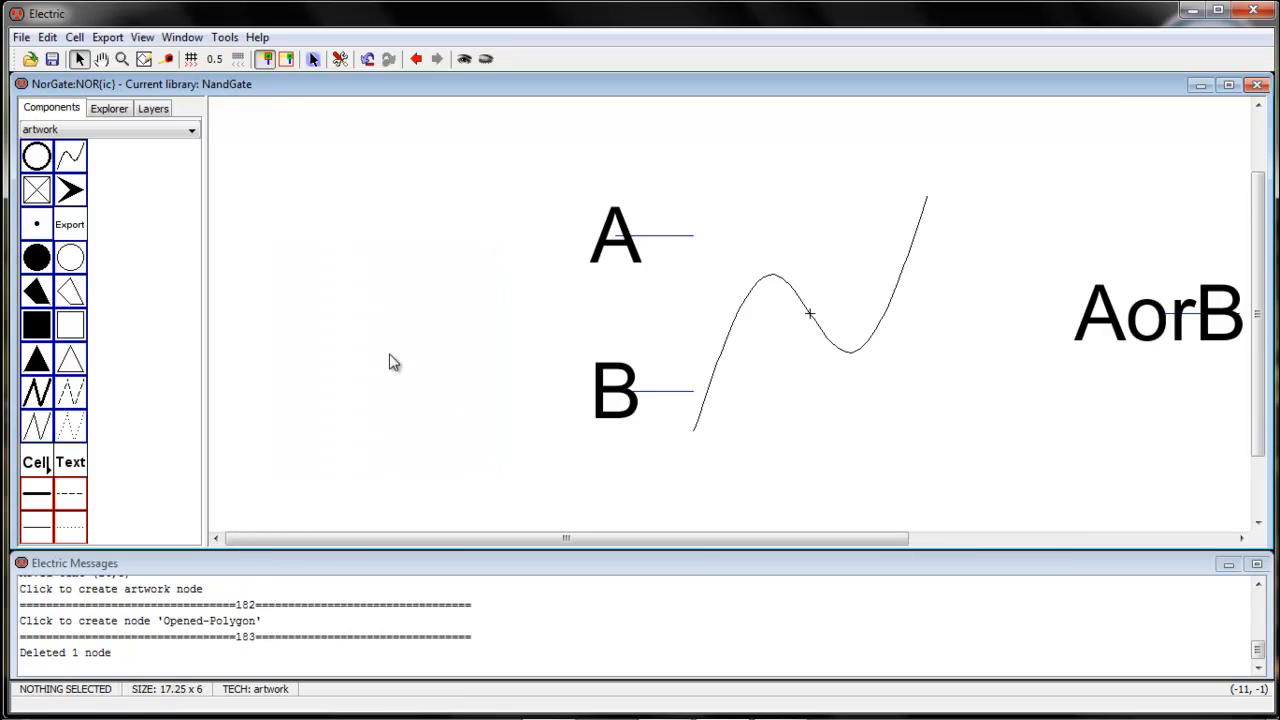
Turn on outline editing for the spline and reshape its right half into a descending arch that ends at about (3.5, 0.5)
click(768, 281)
click(829, 337)
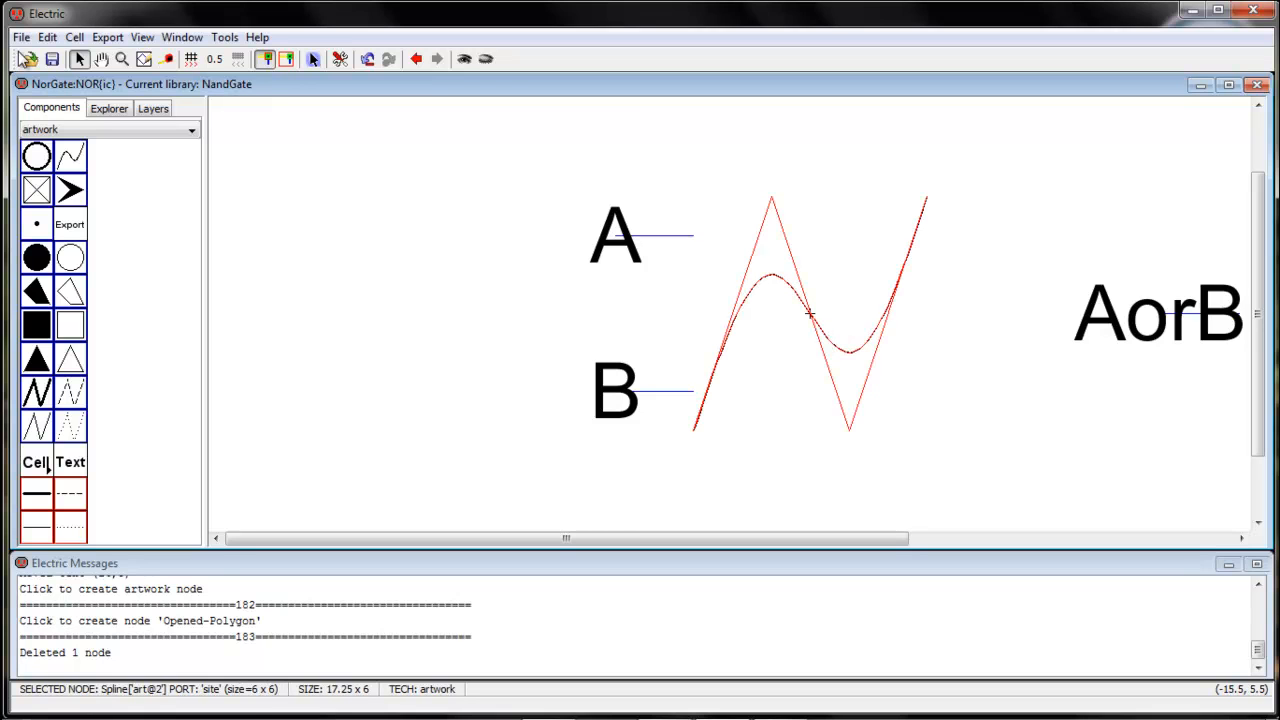
click(47, 38)
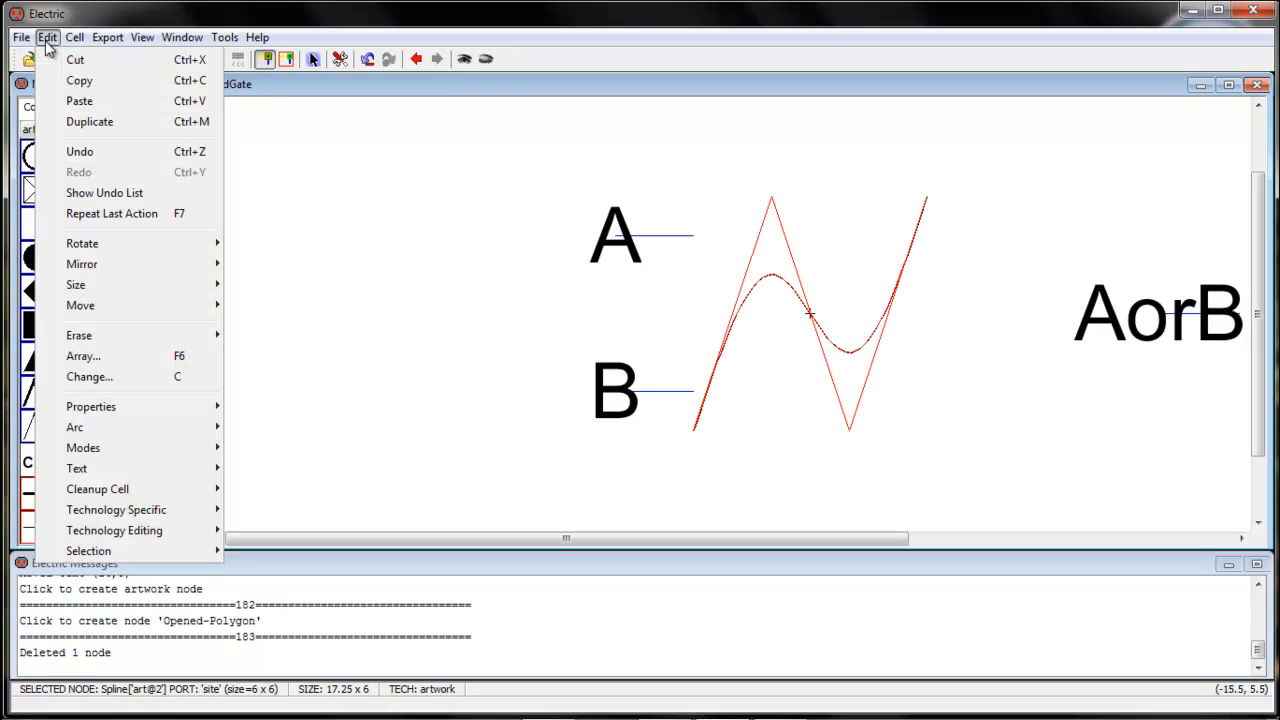
mouse_move(112, 420)
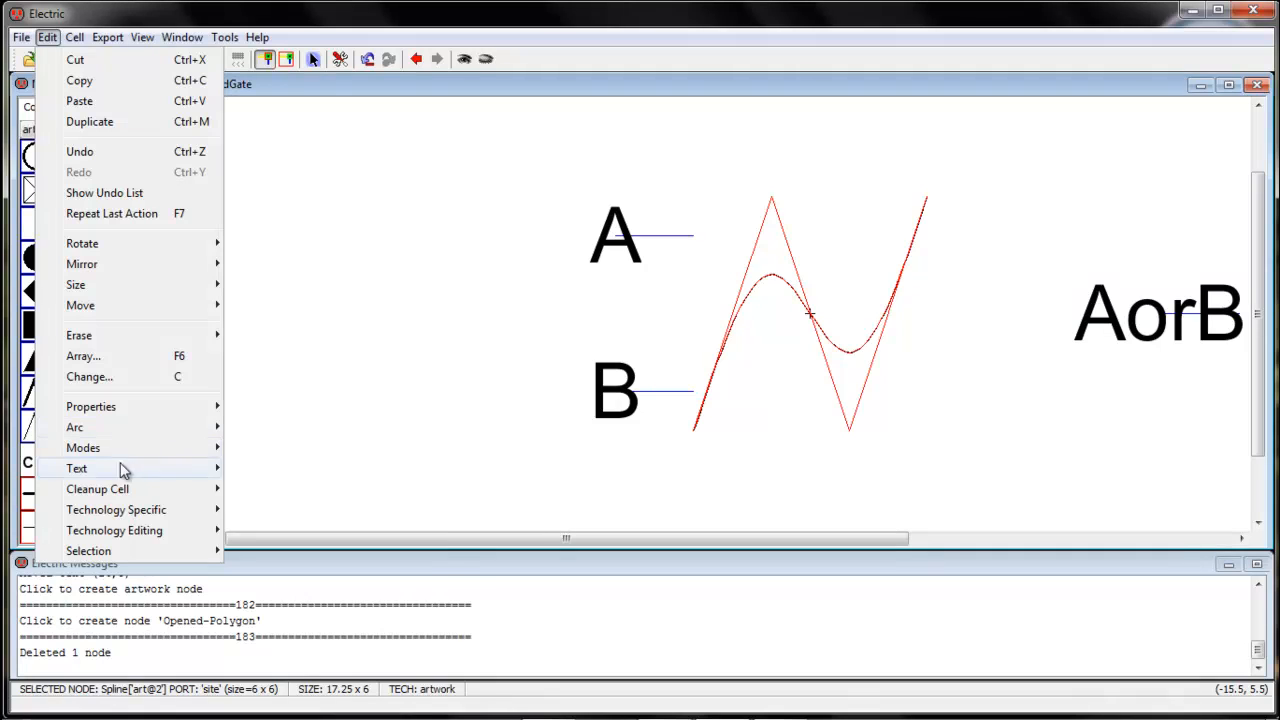
mouse_move(177, 448)
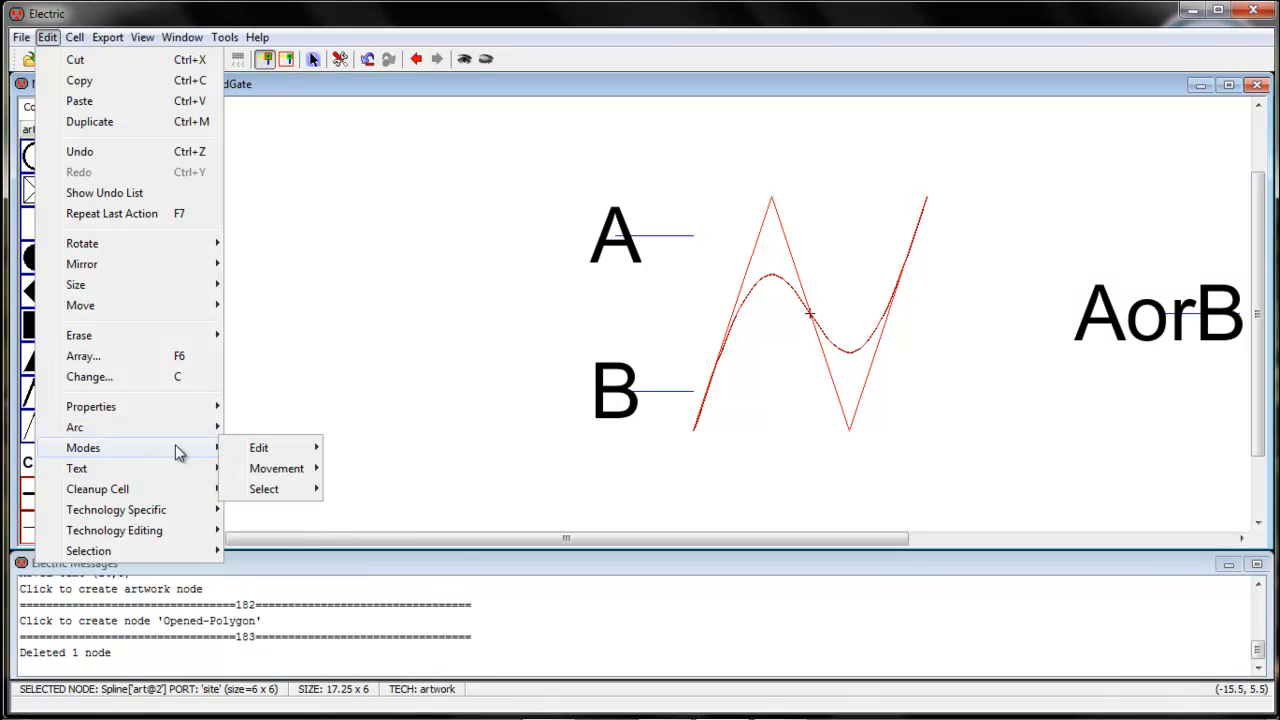
mouse_move(280, 448)
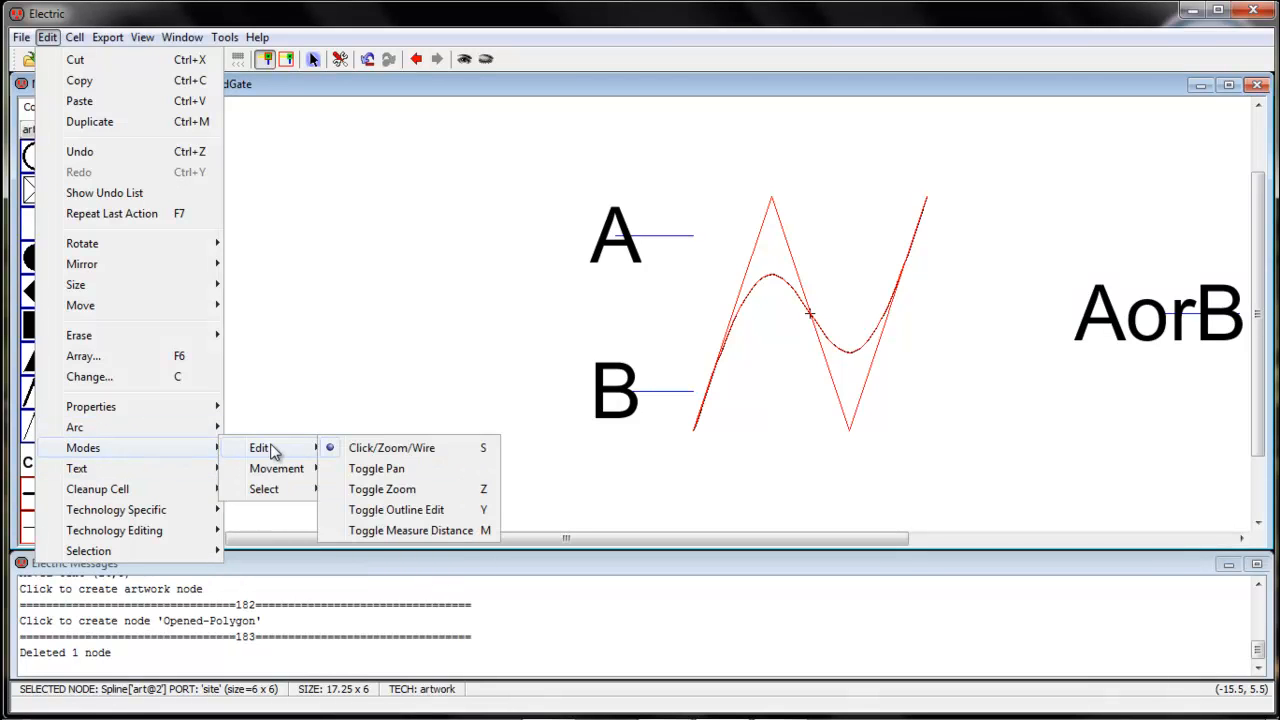
click(463, 513)
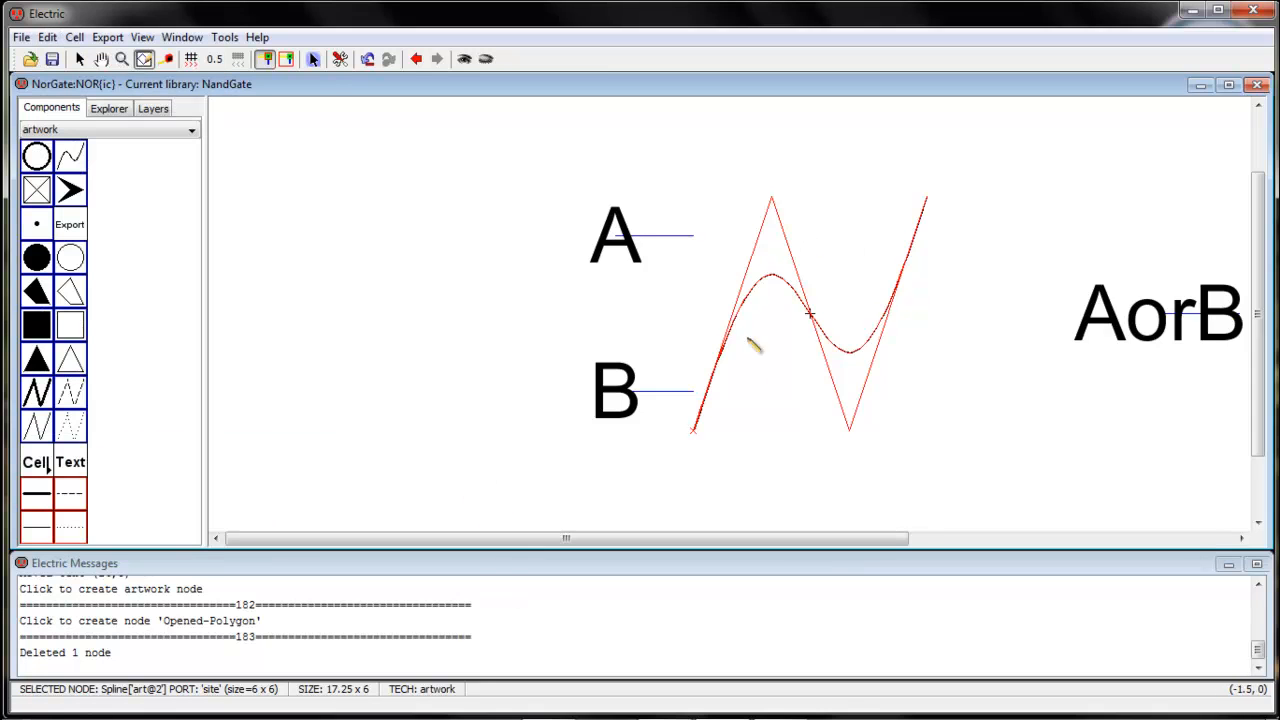
drag(850, 430, 830, 271)
drag(928, 199, 947, 292)
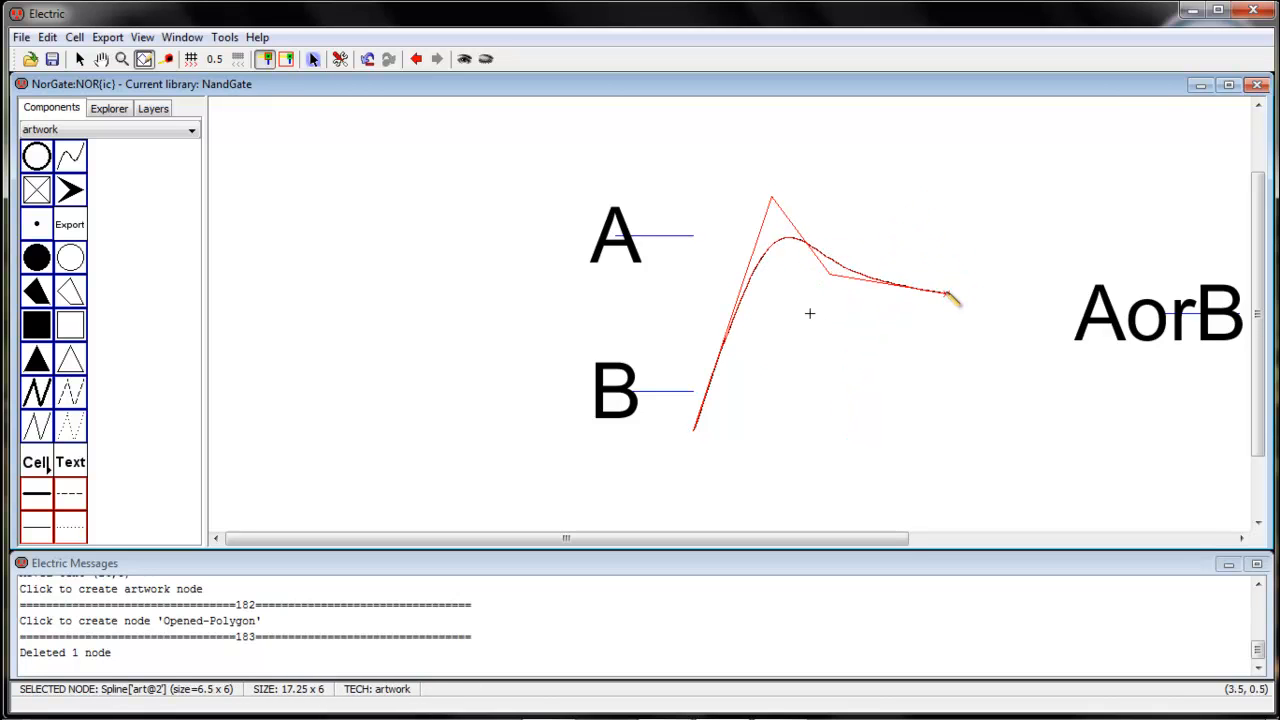
drag(832, 273, 868, 216)
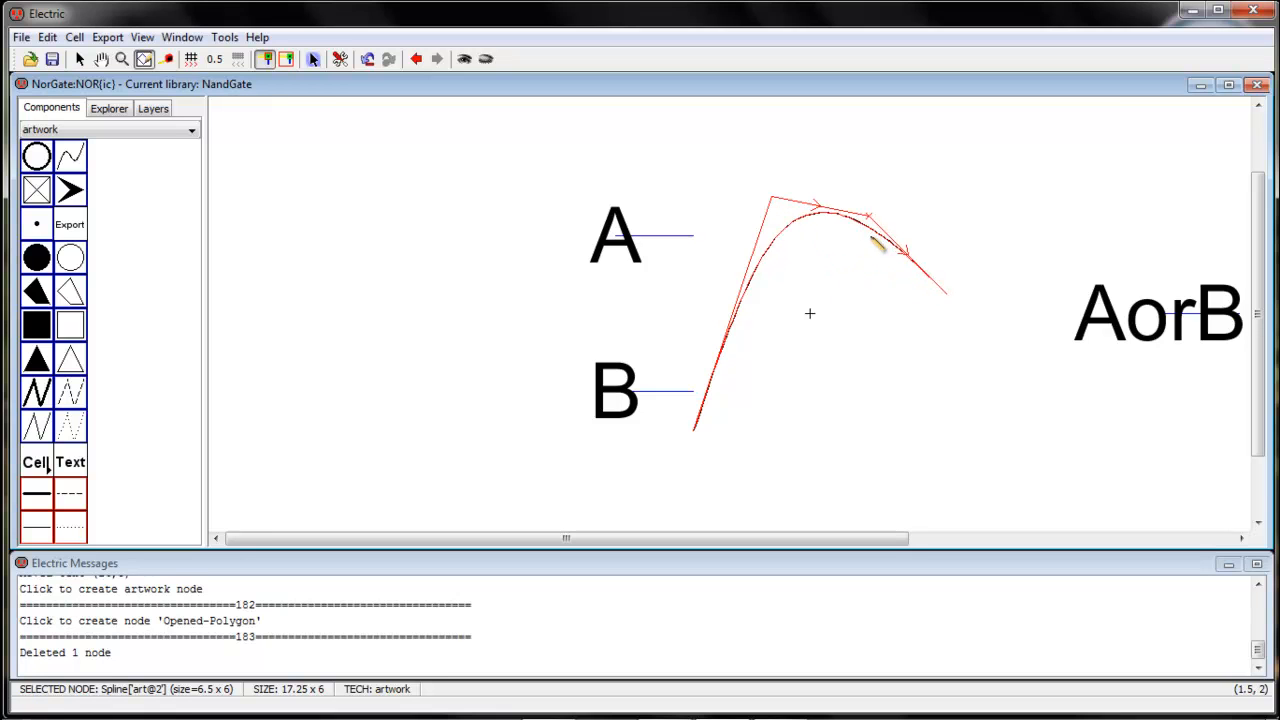
Reshape the spline into the gate's upper curve, running from (-3, 3) through a corner at (1, 3) to (3, -0.5), and leave outline editing
drag(696, 428, 694, 214)
drag(776, 201, 703, 197)
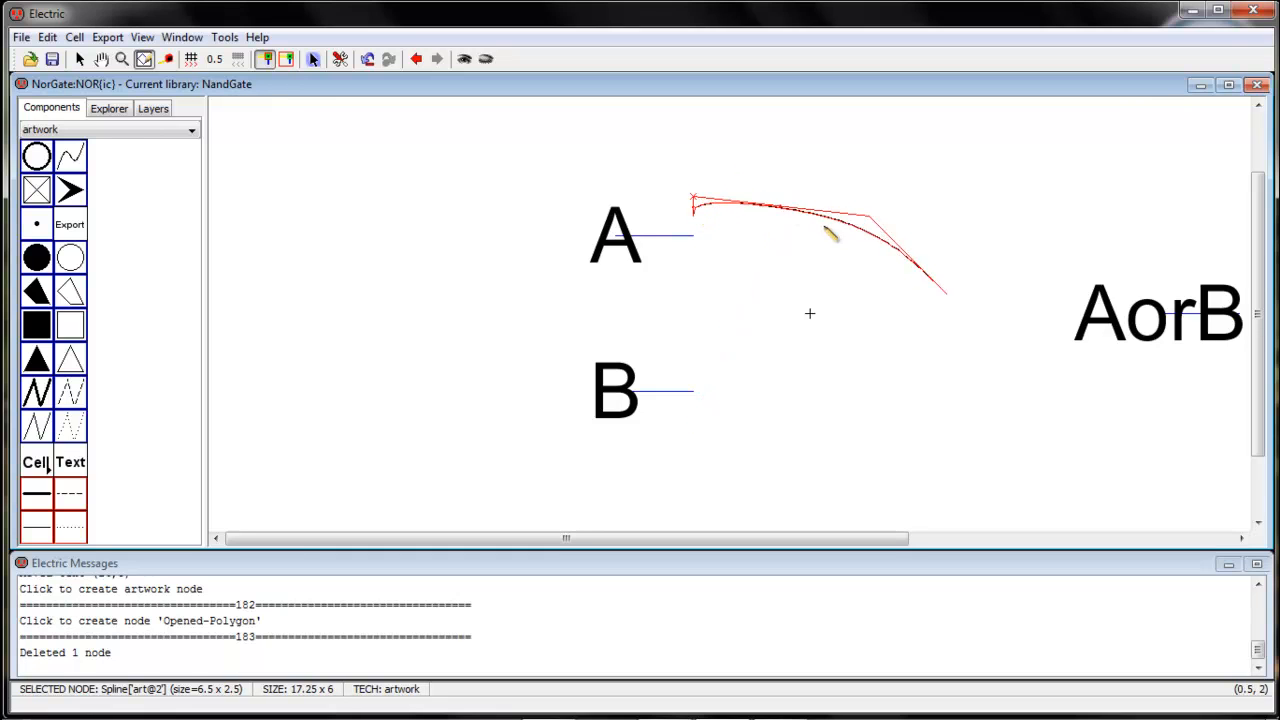
drag(870, 210, 848, 198)
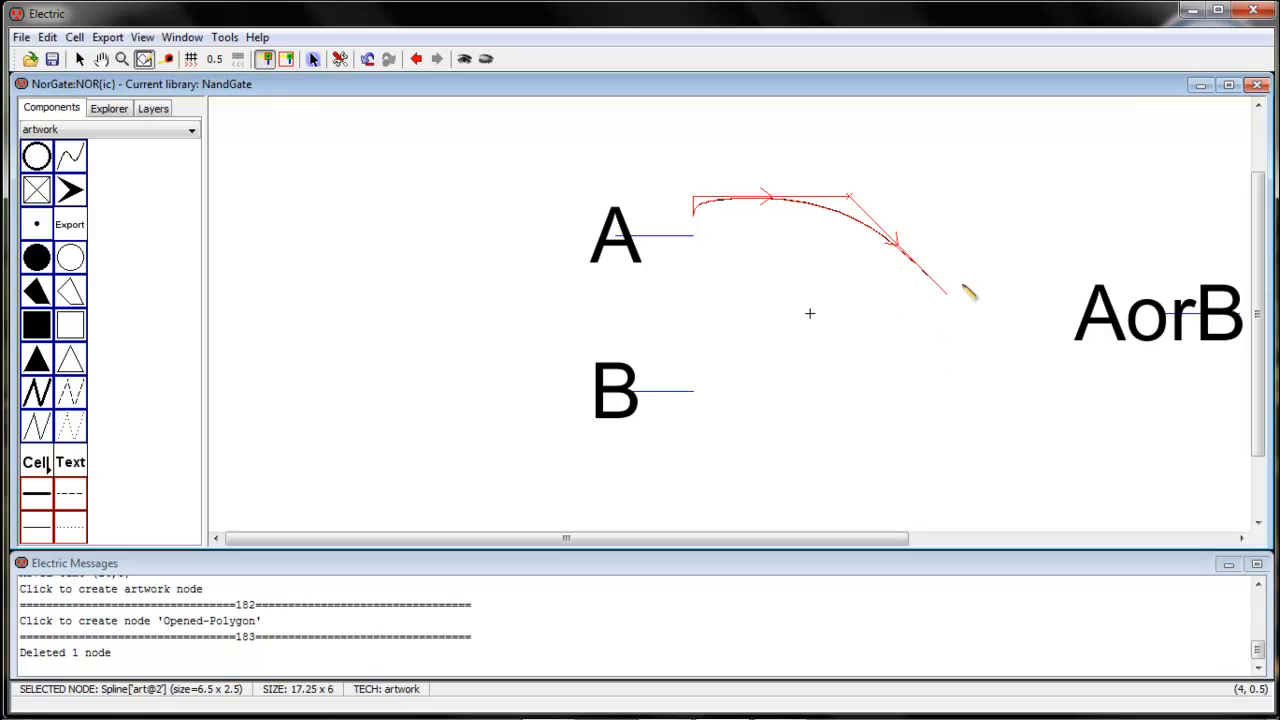
drag(946, 293, 938, 313)
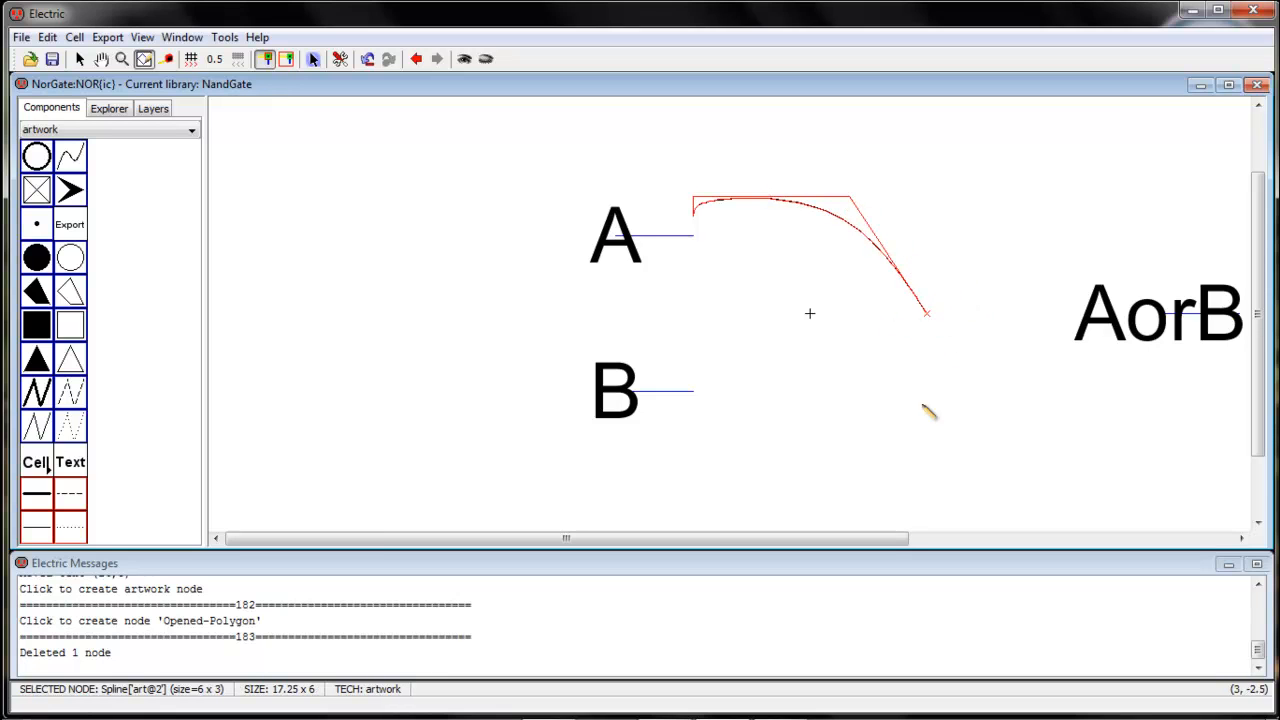
drag(697, 200, 703, 215)
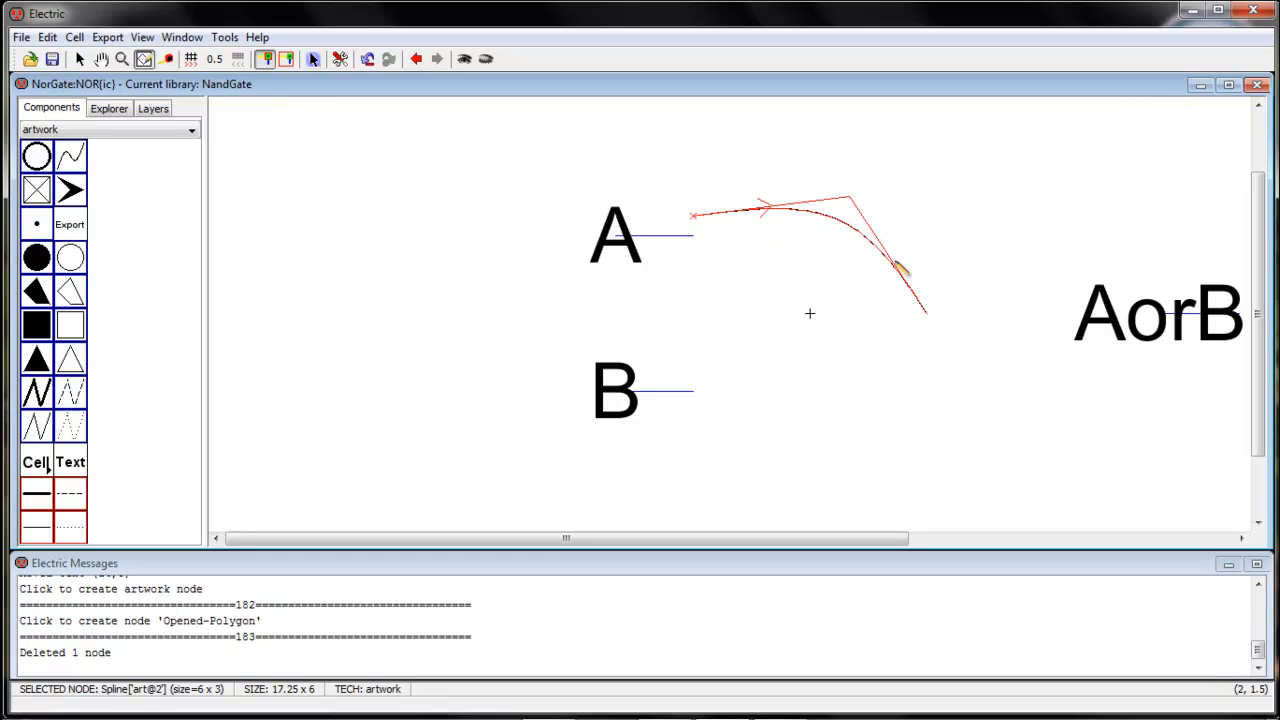
drag(930, 318, 928, 333)
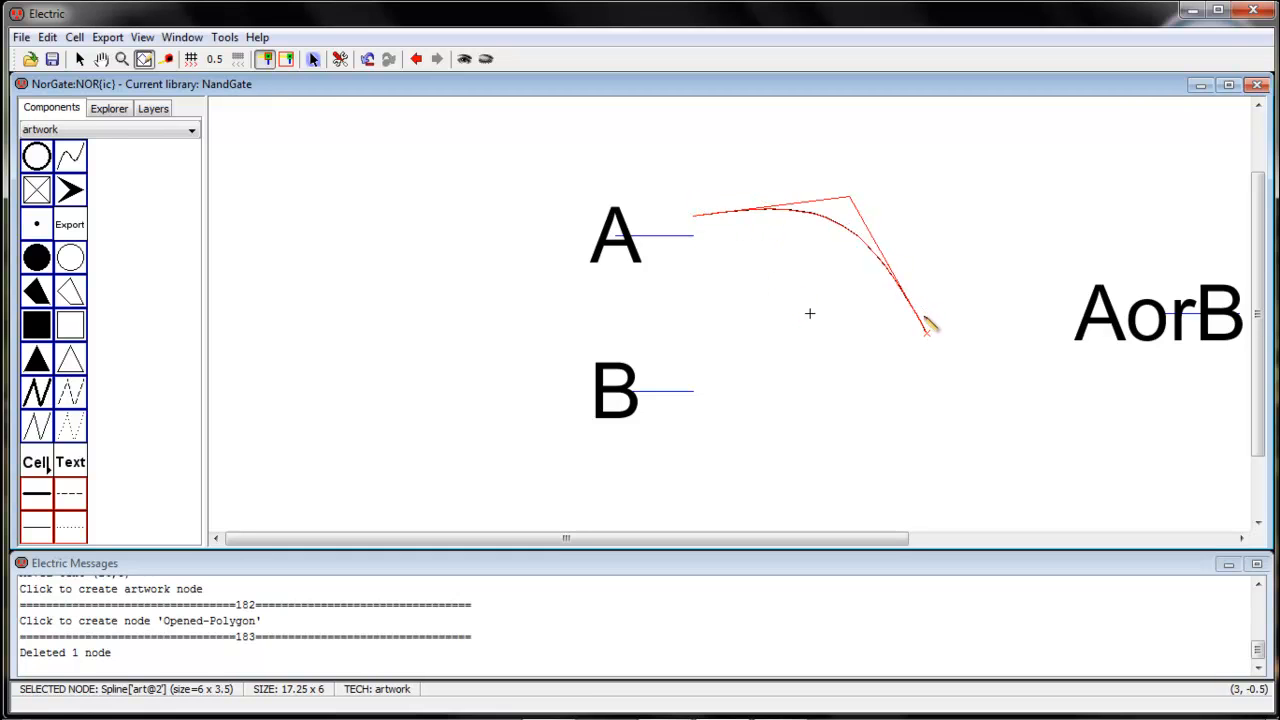
mouse_move(697, 214)
mouse_down()
mouse_move(693, 185)
mouse_move(694, 198)
mouse_up()
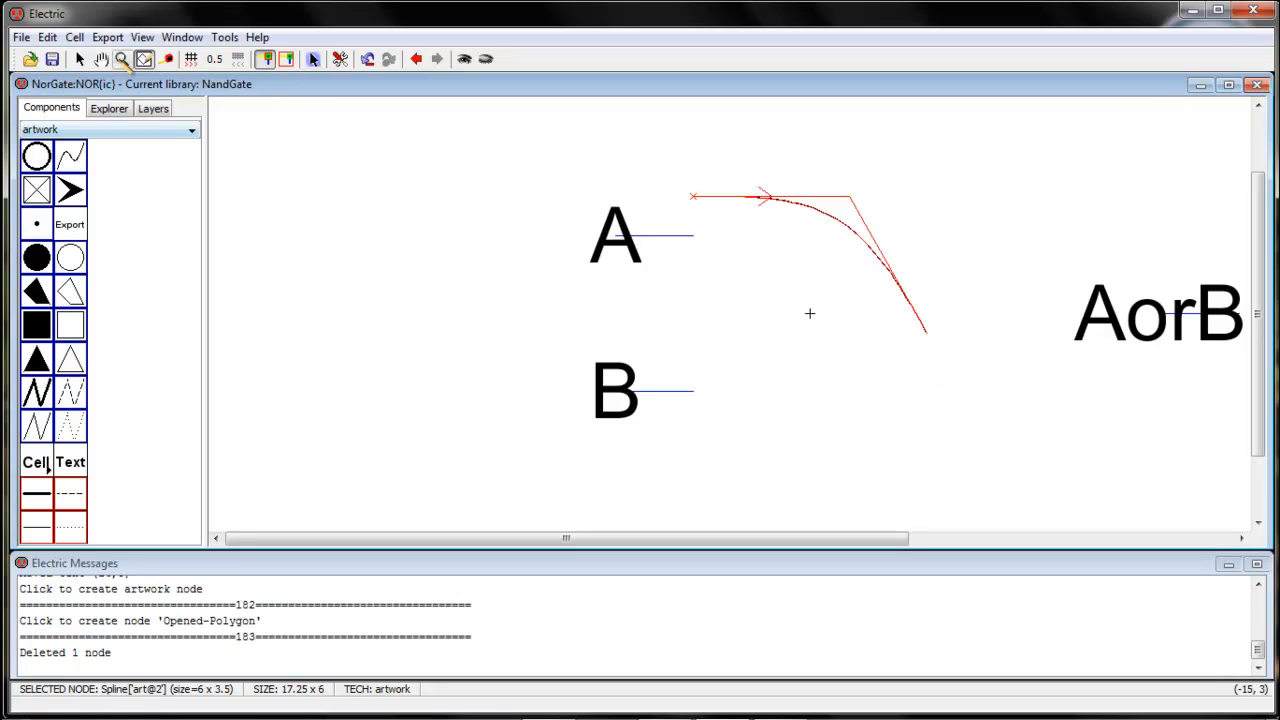
click(81, 59)
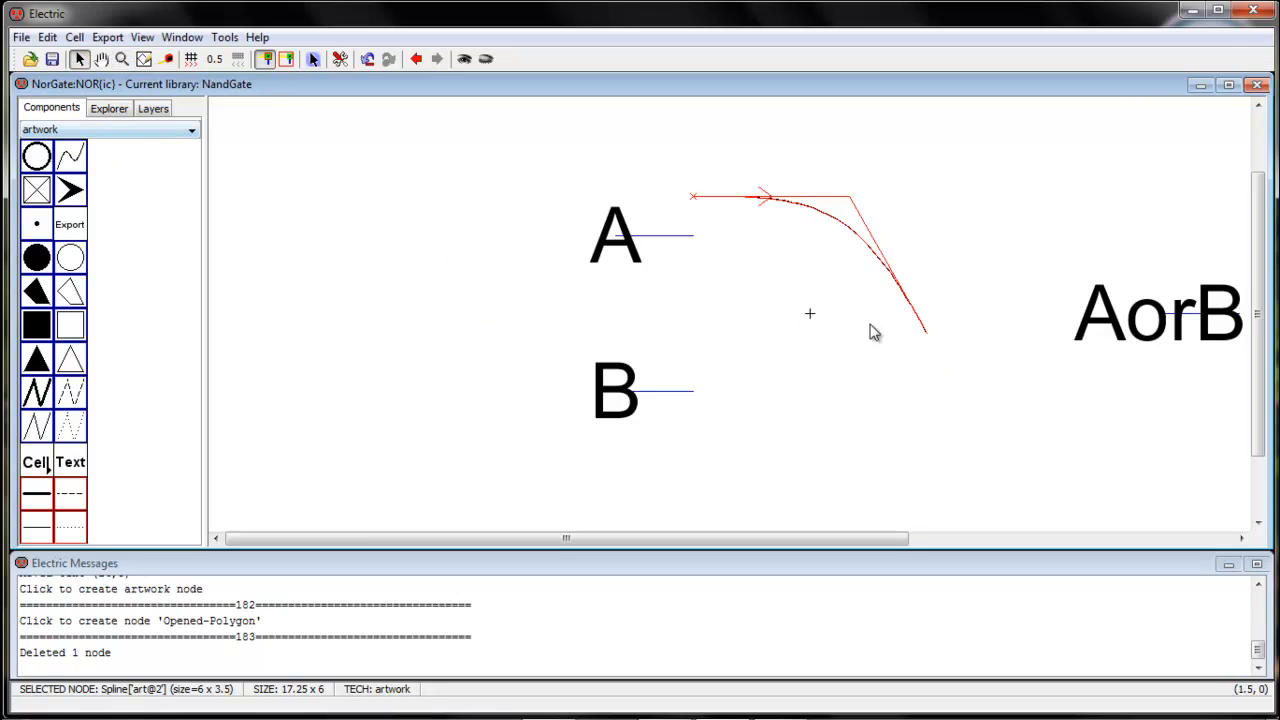
click(834, 343)
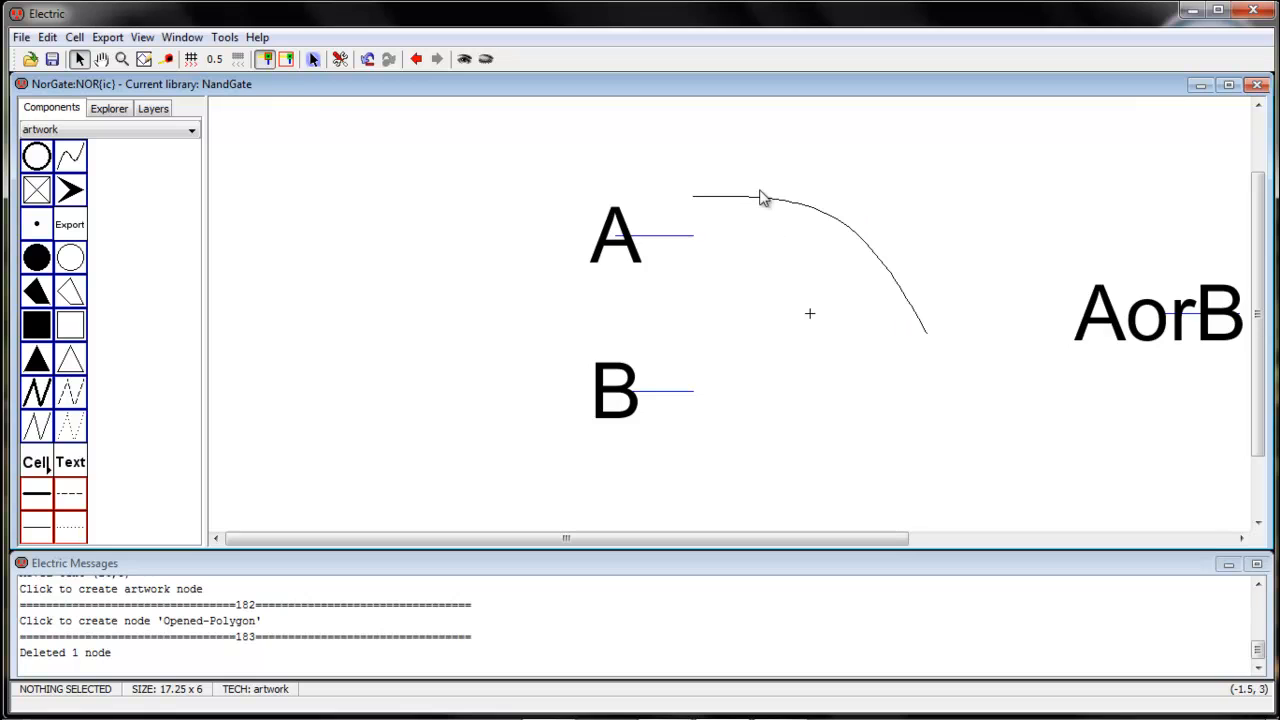
Duplicate the upper curve and place the copy 3.5 units directly below the original
click(812, 206)
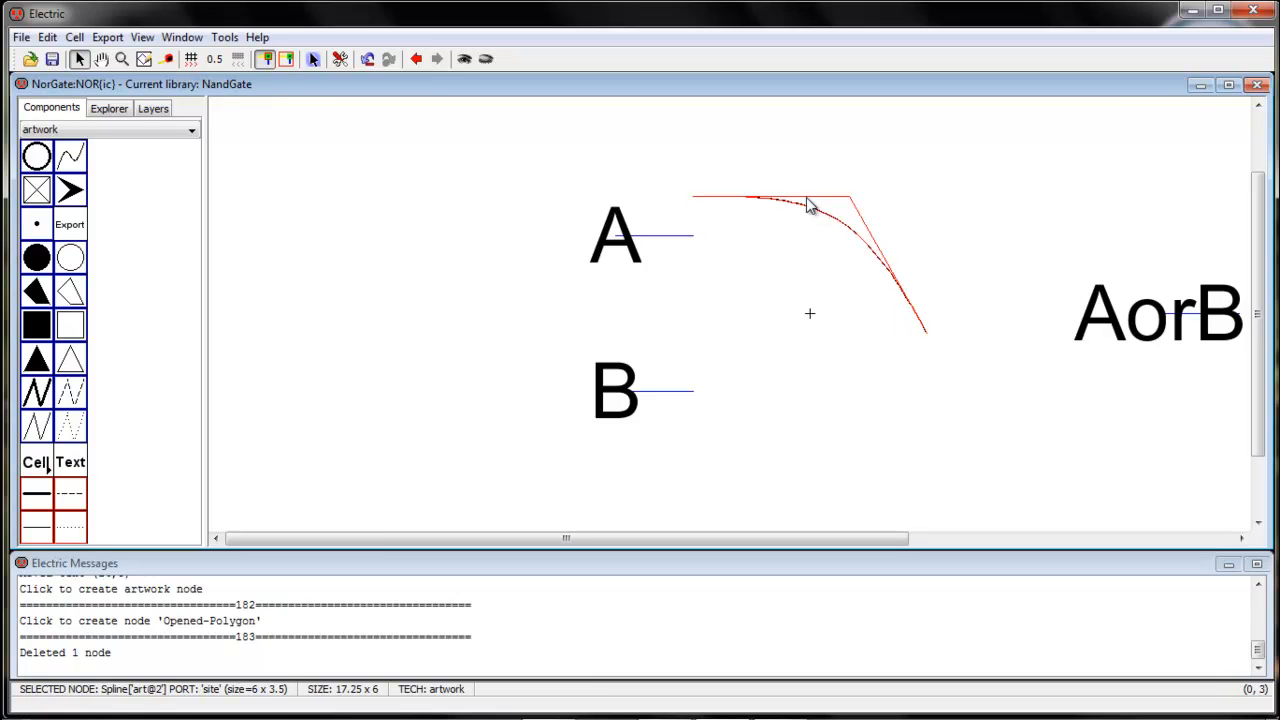
click(812, 330)
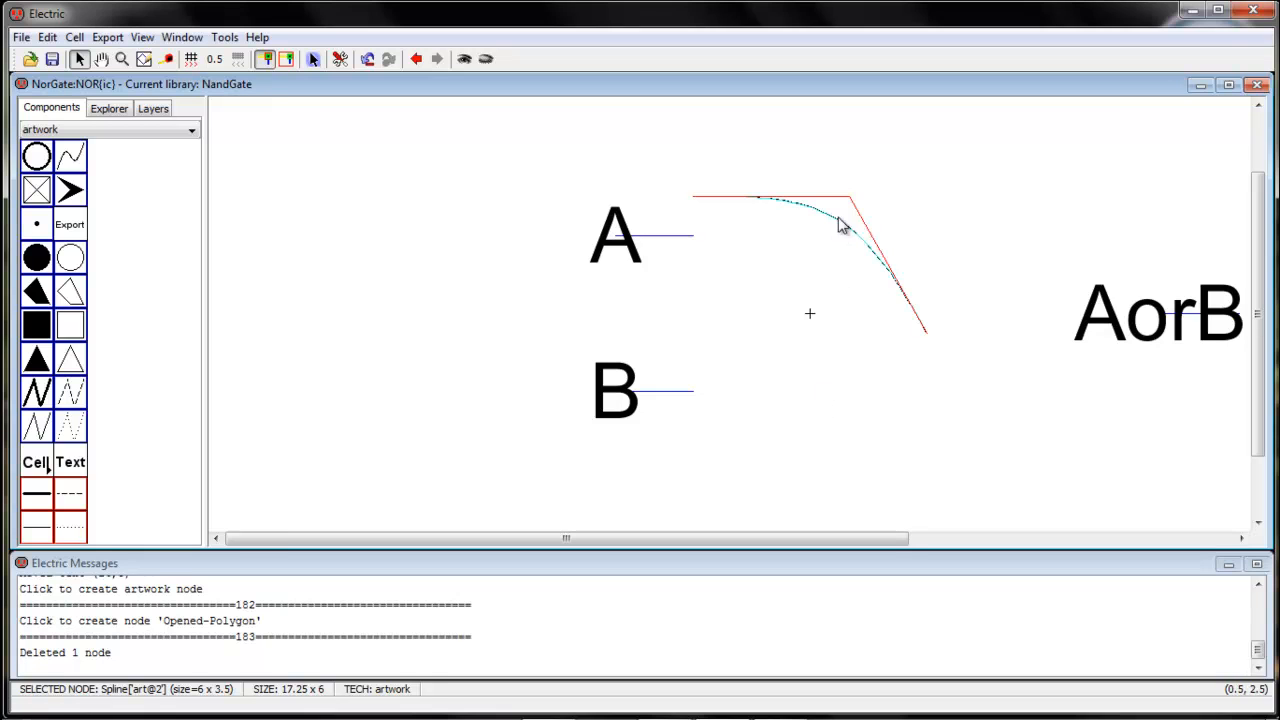
click(820, 333)
drag(816, 330, 815, 423)
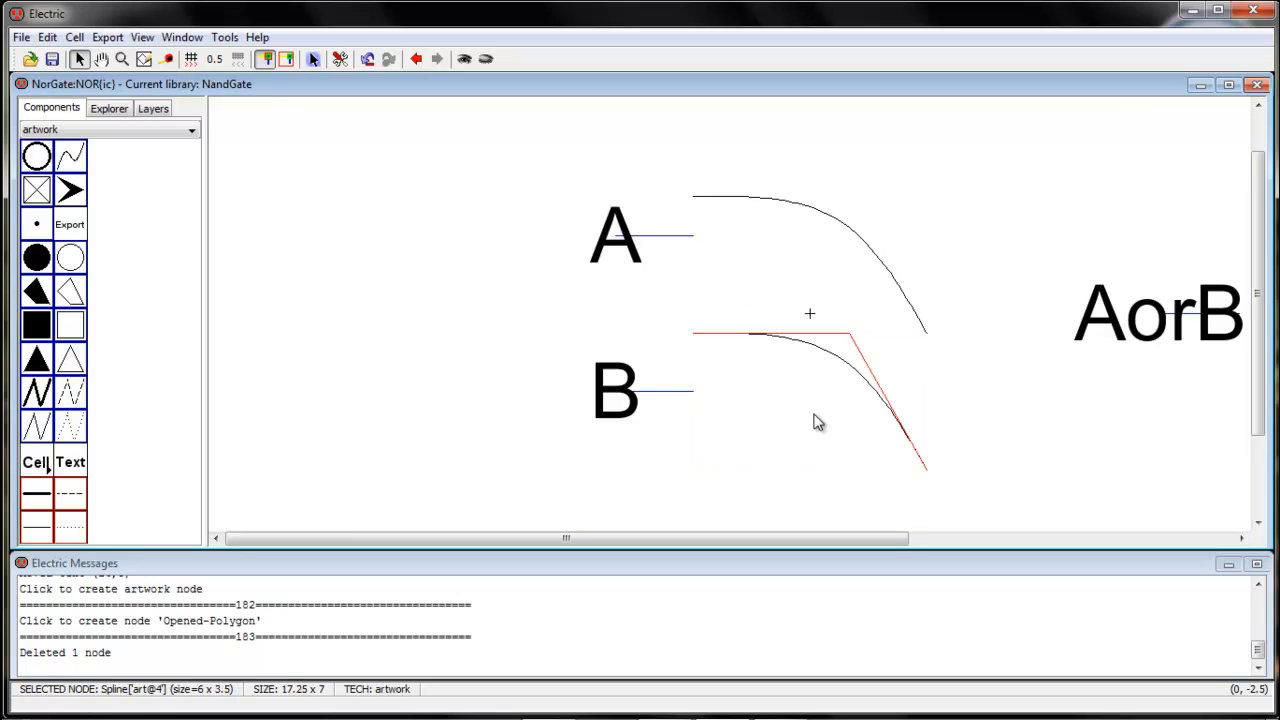
Try rotating the lower spline copy in 90-degree increments
key(ctrl+j)
key(ctrl+j)
key(ctrl+j)
key(ctrl+j)
key(ctrl+j)
key(ctrl+j)
key(ctrl+j)
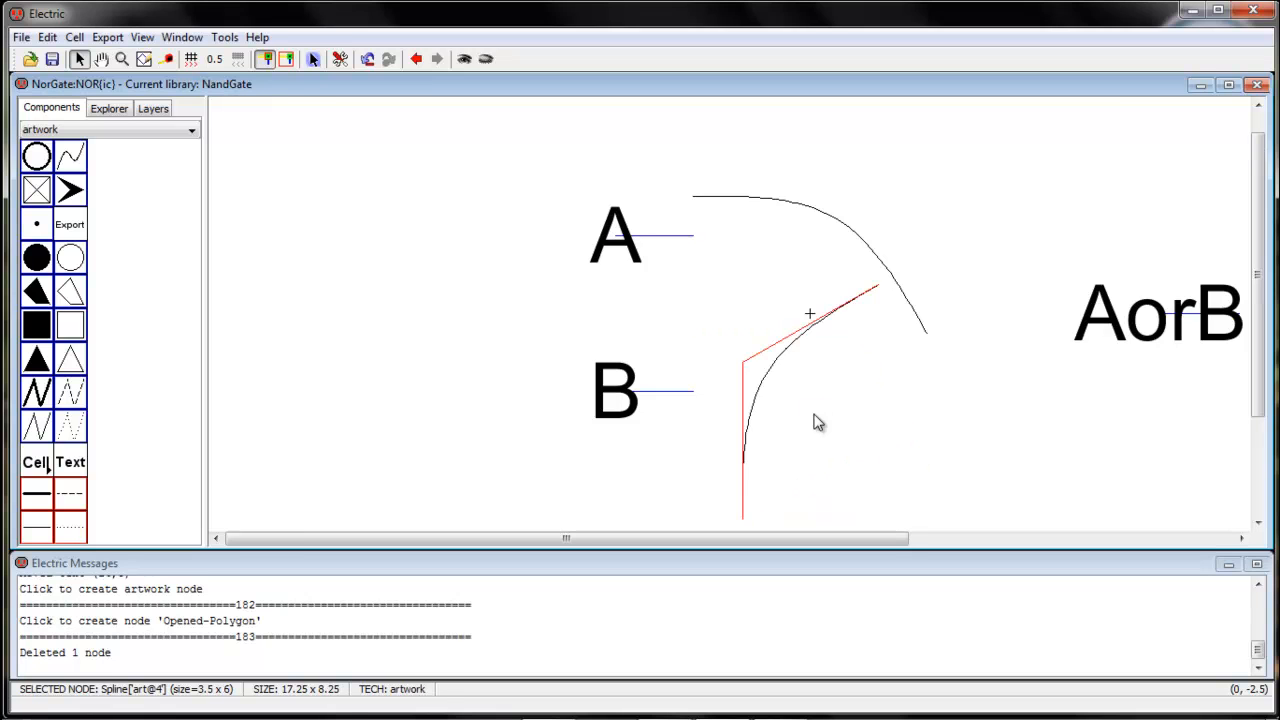
key(ctrl+j)
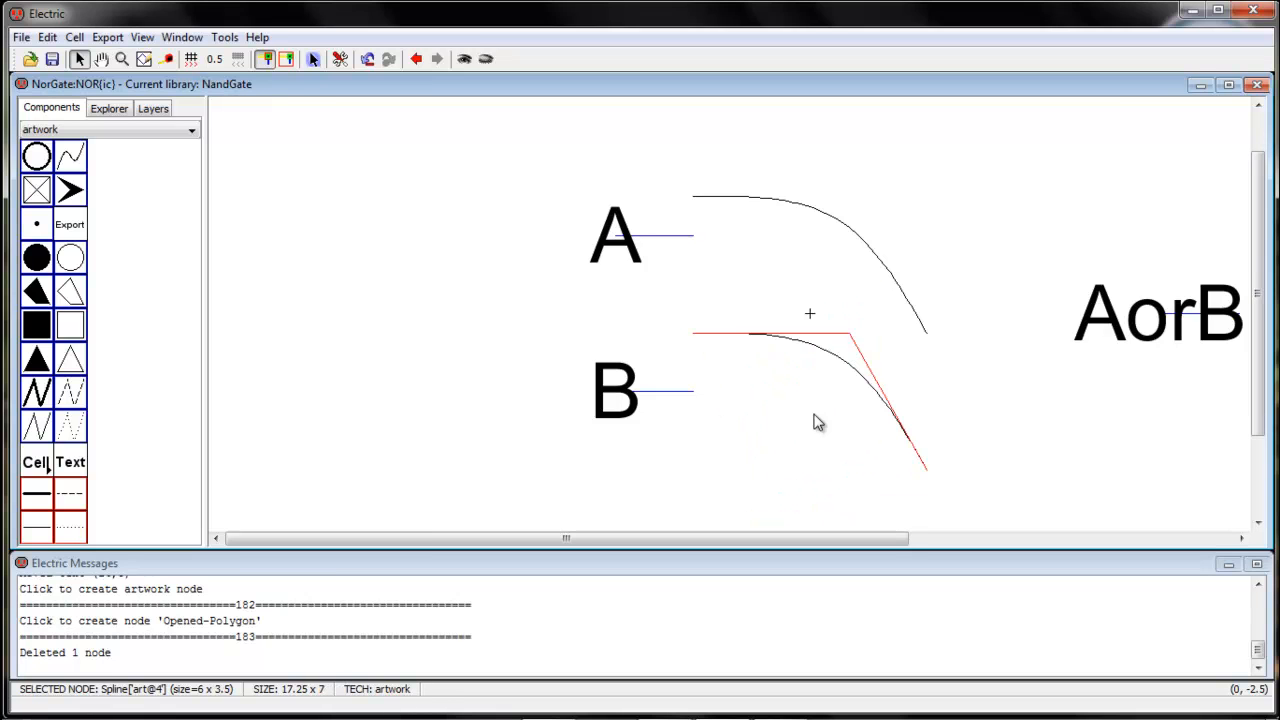
Mirror the lower spline copy up-down so it meets the upper curve at the gate's tip
click(48, 38)
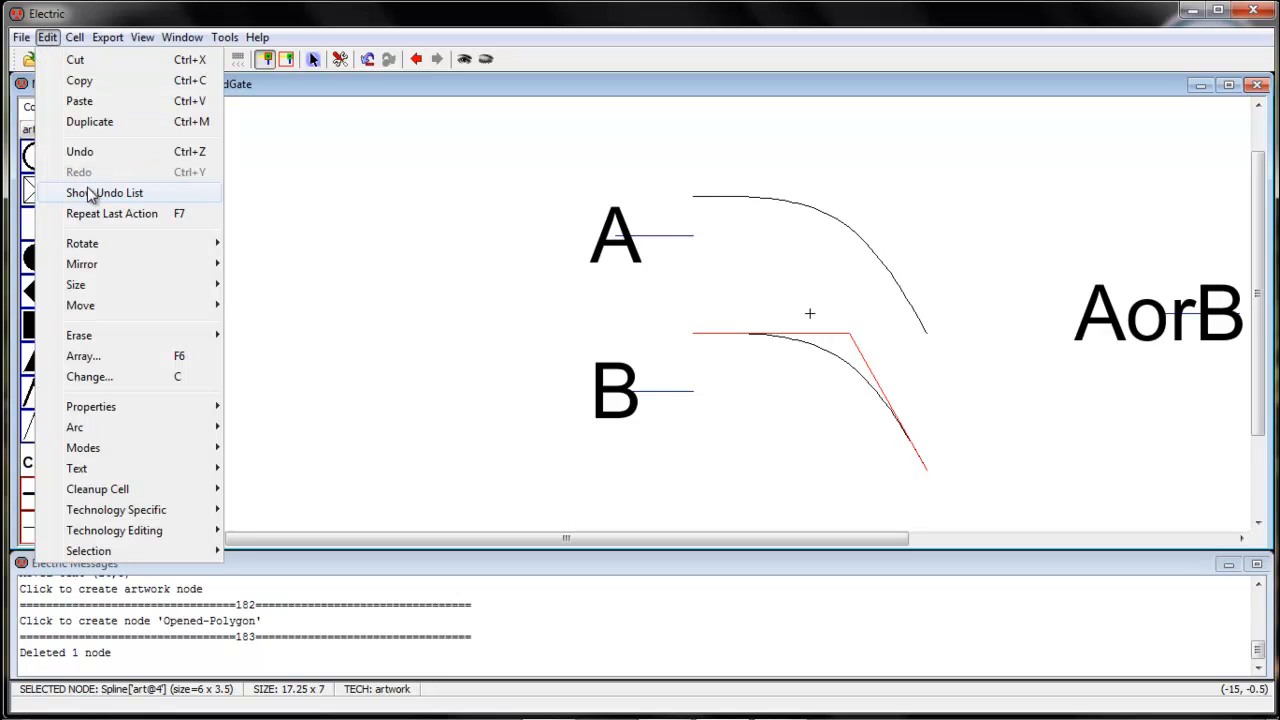
mouse_move(89, 268)
click(289, 266)
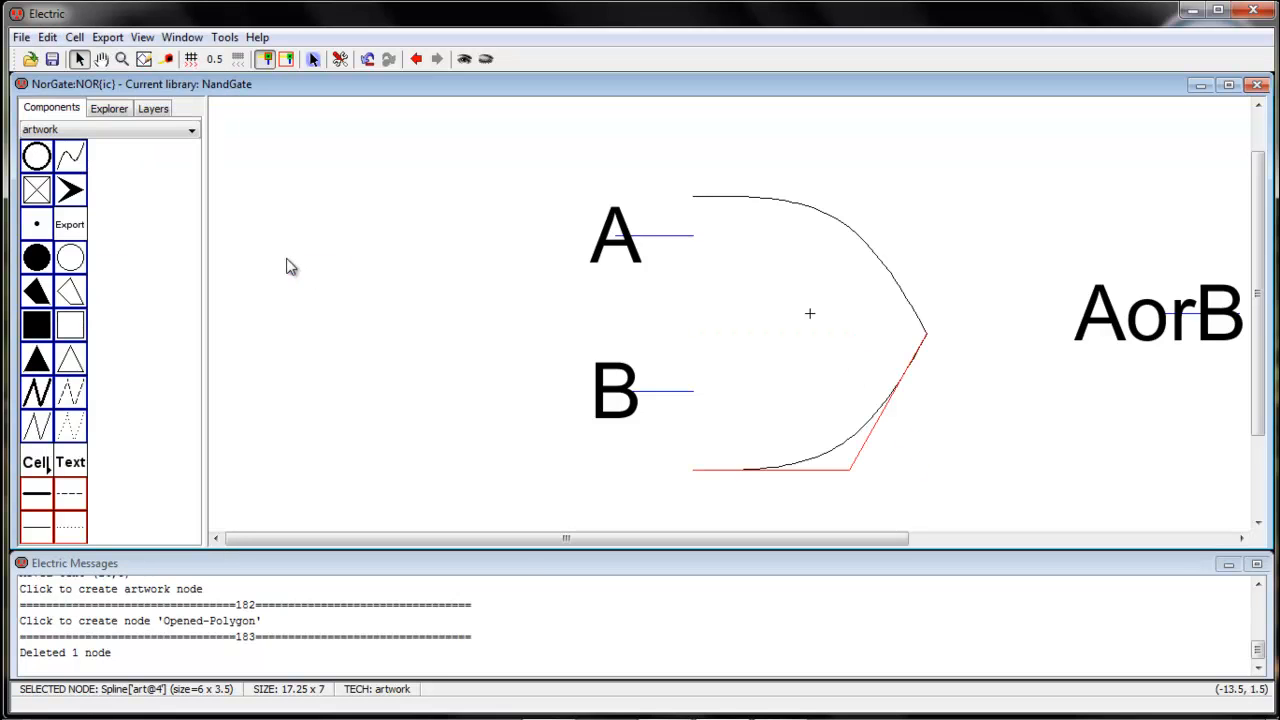
click(818, 382)
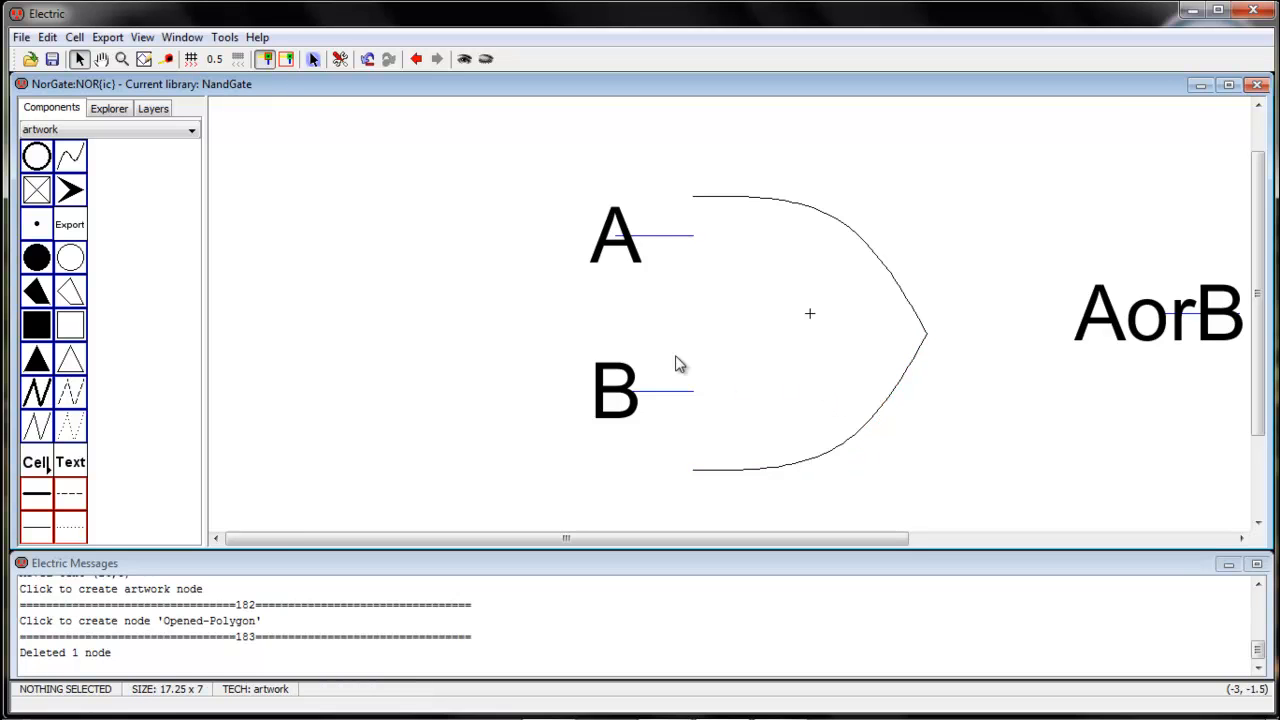
Move both gate curves together 1 unit to the right
drag(727, 144, 895, 454)
drag(902, 378, 945, 378)
click(1025, 456)
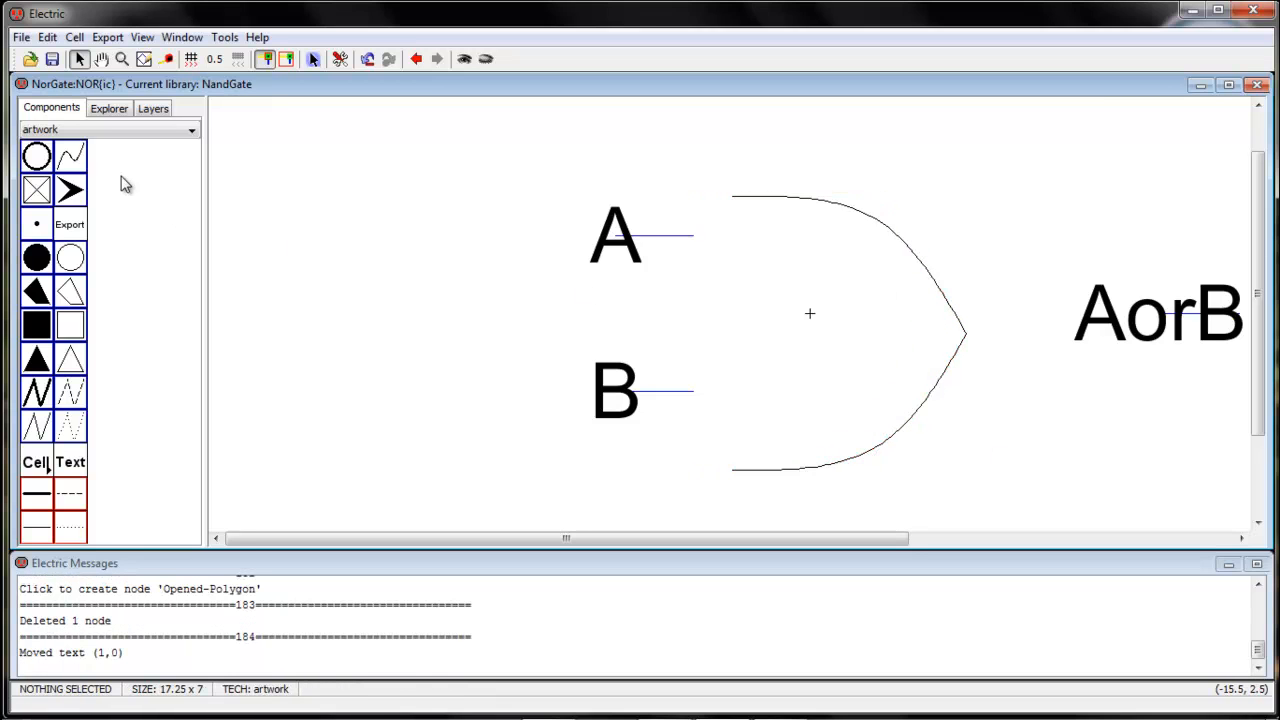
Place another artwork spline inside the gate outline and turn on outline editing for it
click(72, 168)
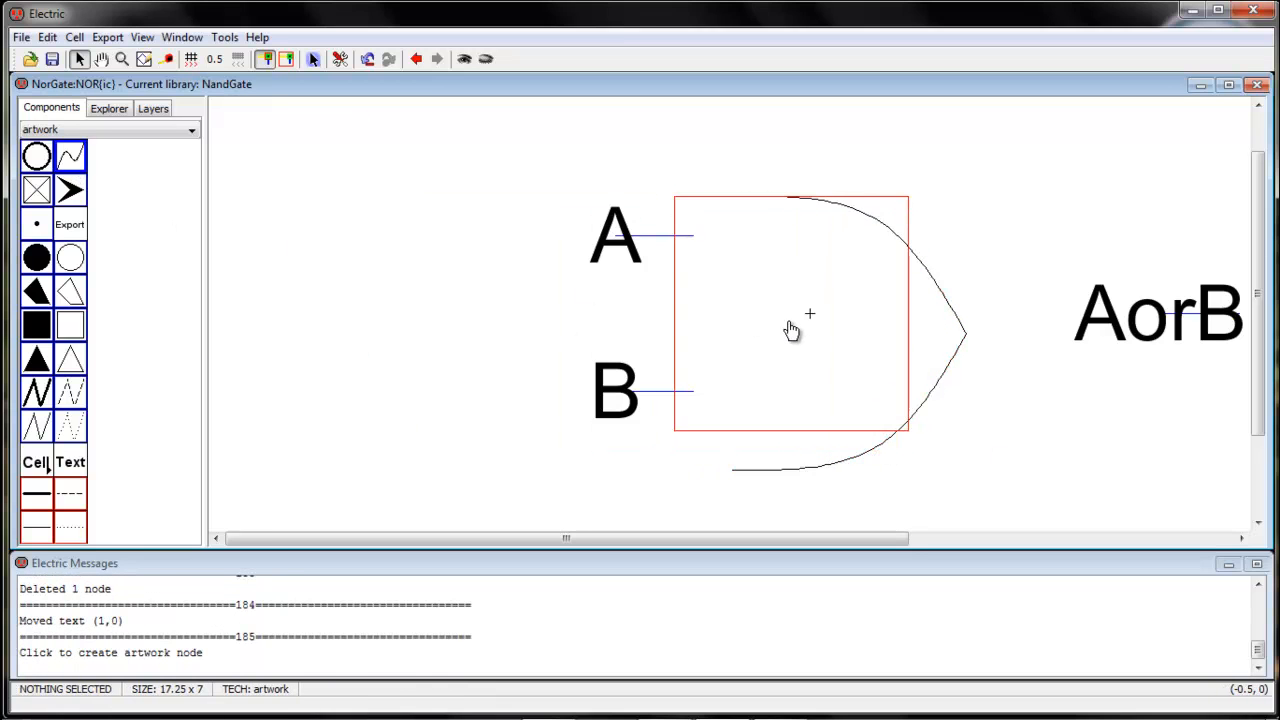
click(790, 340)
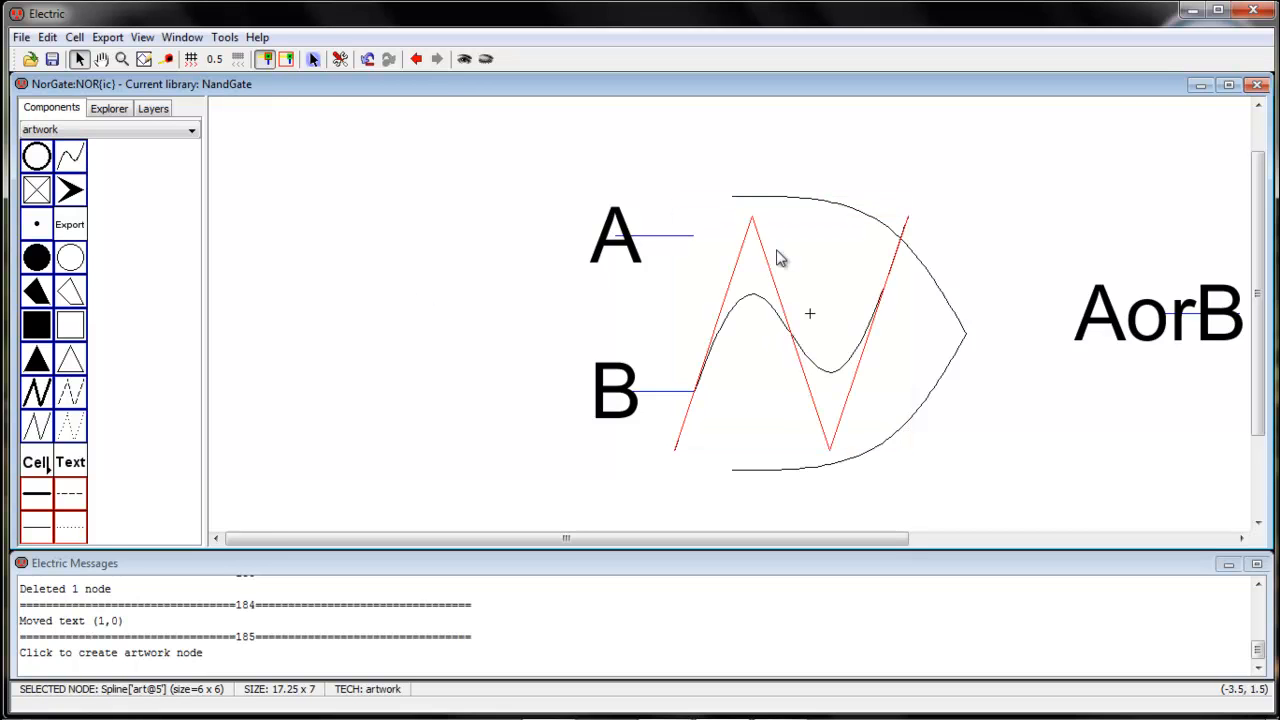
click(48, 38)
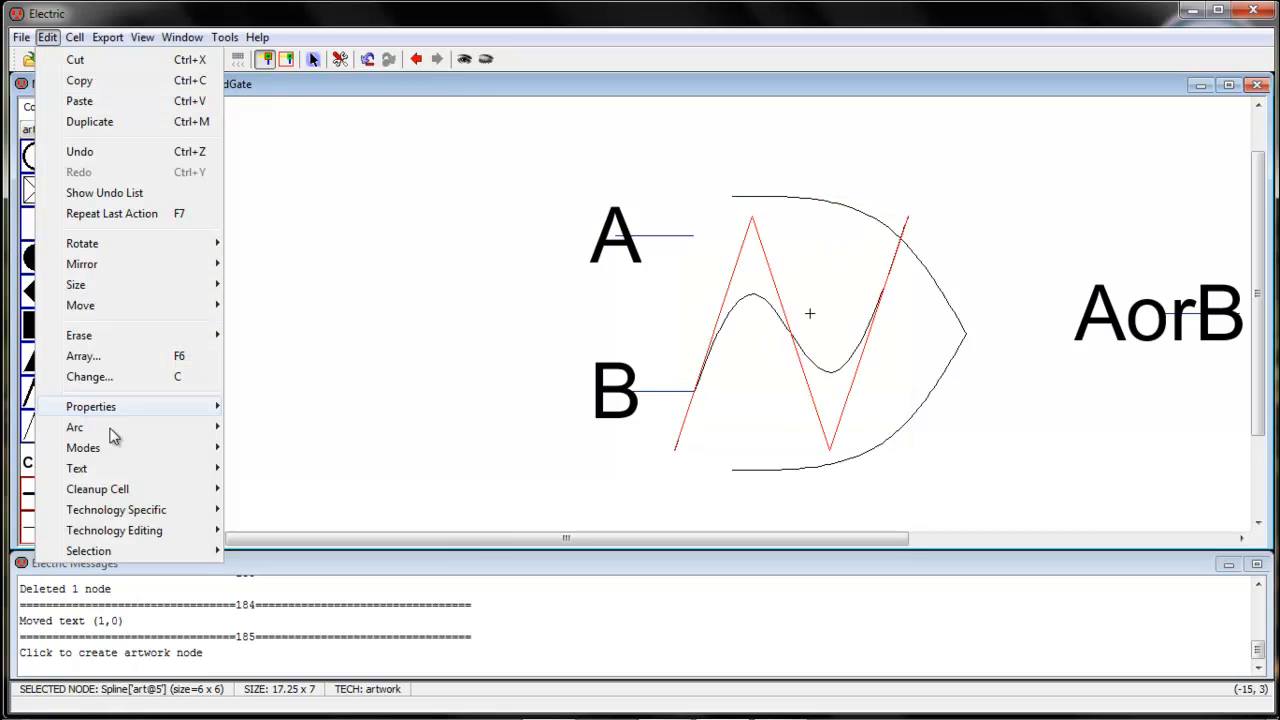
mouse_move(117, 452)
mouse_move(262, 449)
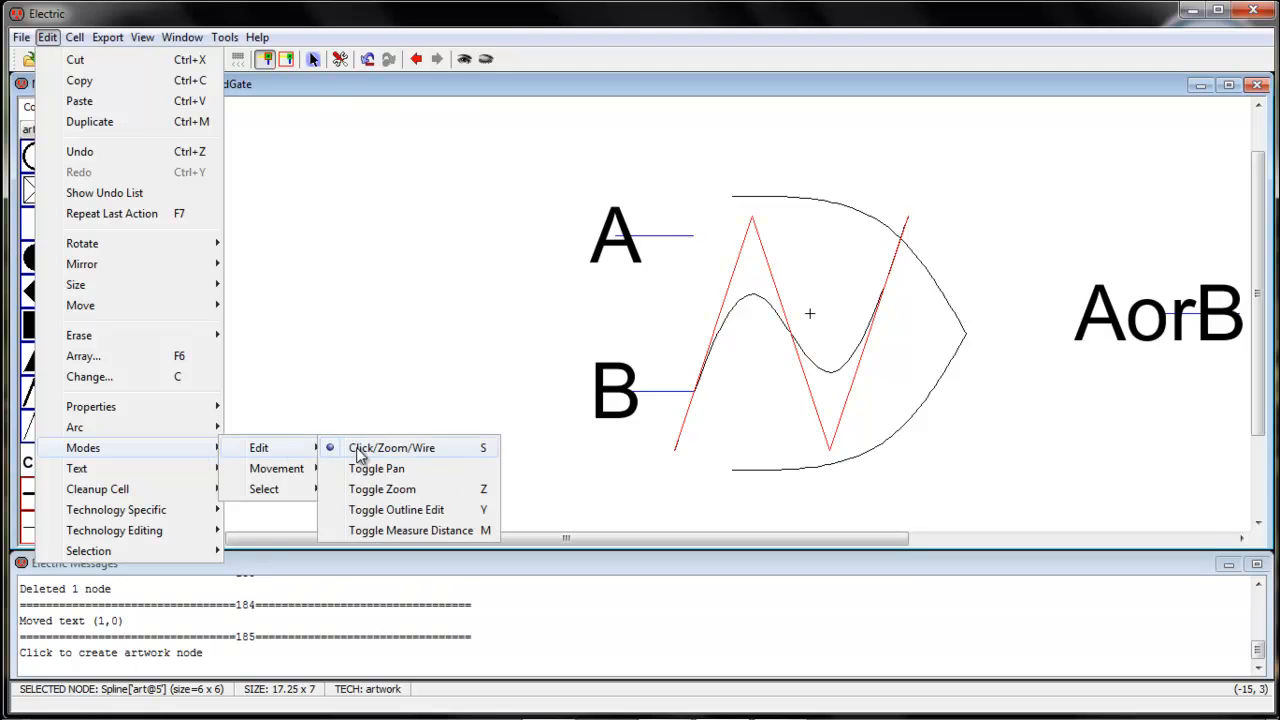
click(452, 514)
Reshape the new spline into an inward-bowed arc about 1 x 7 joining the two curves' open ends, and leave outline editing
drag(677, 454, 733, 468)
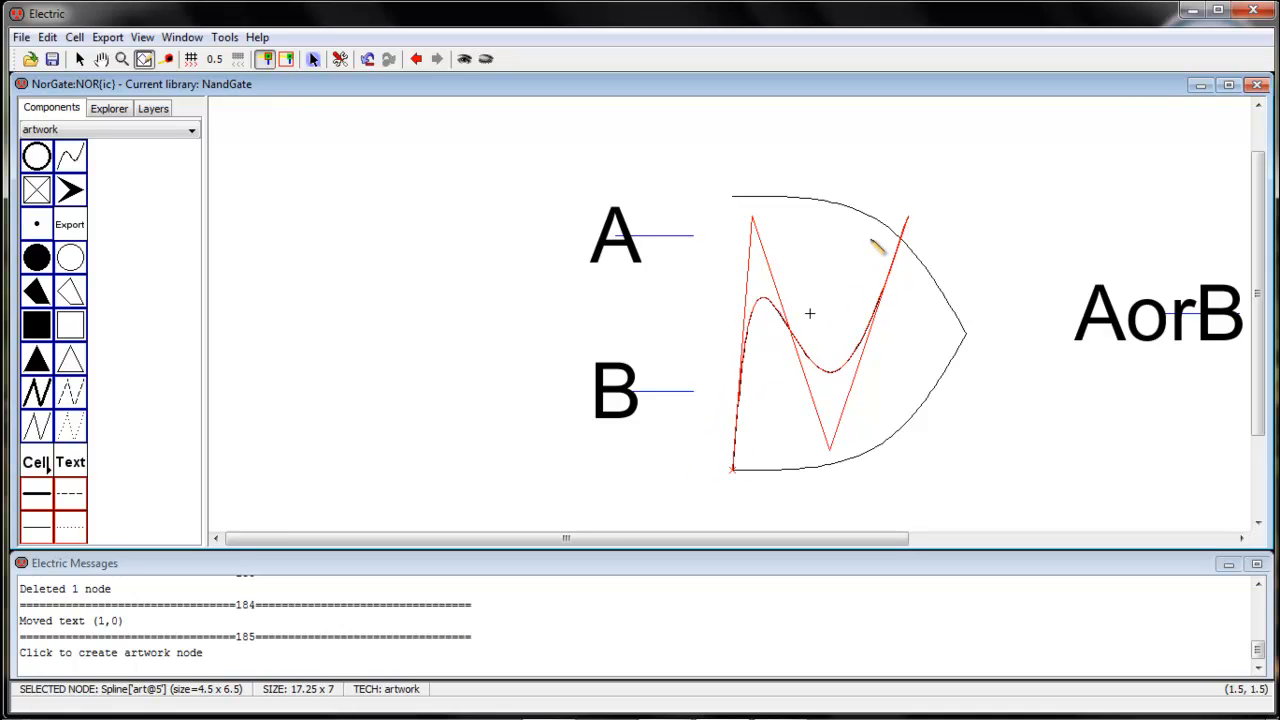
drag(906, 218, 733, 196)
drag(836, 456, 776, 338)
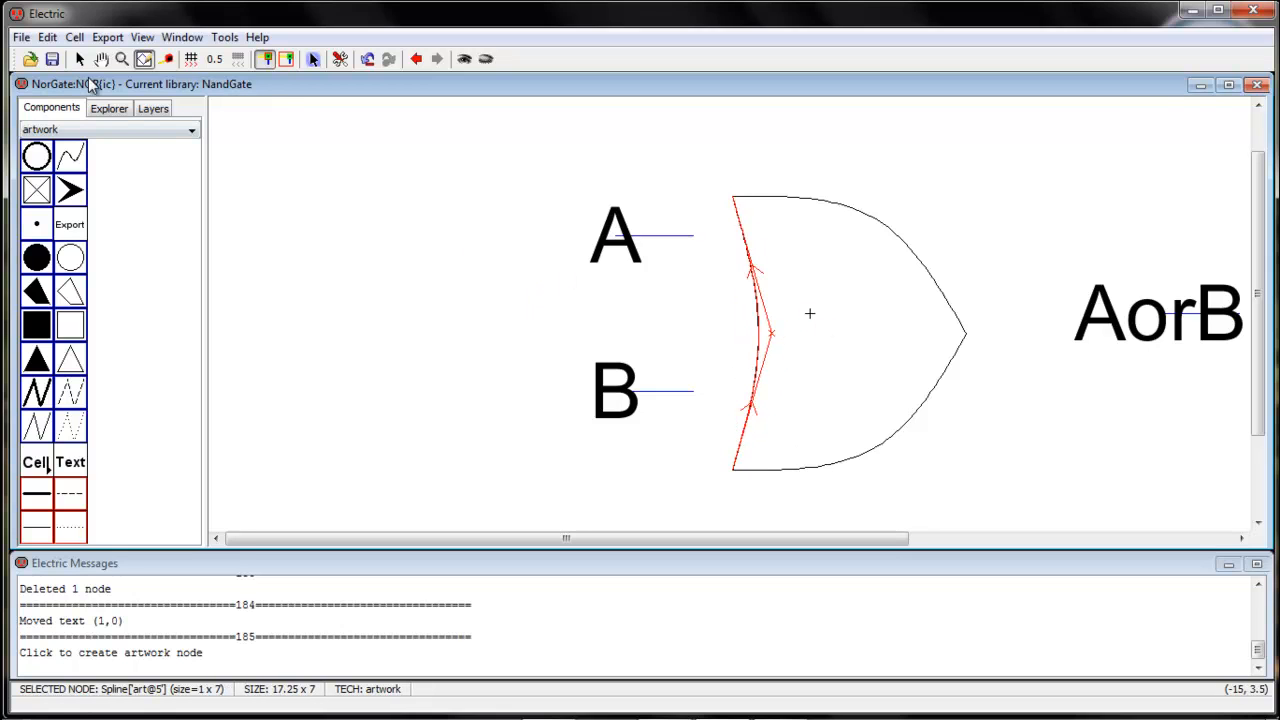
click(80, 58)
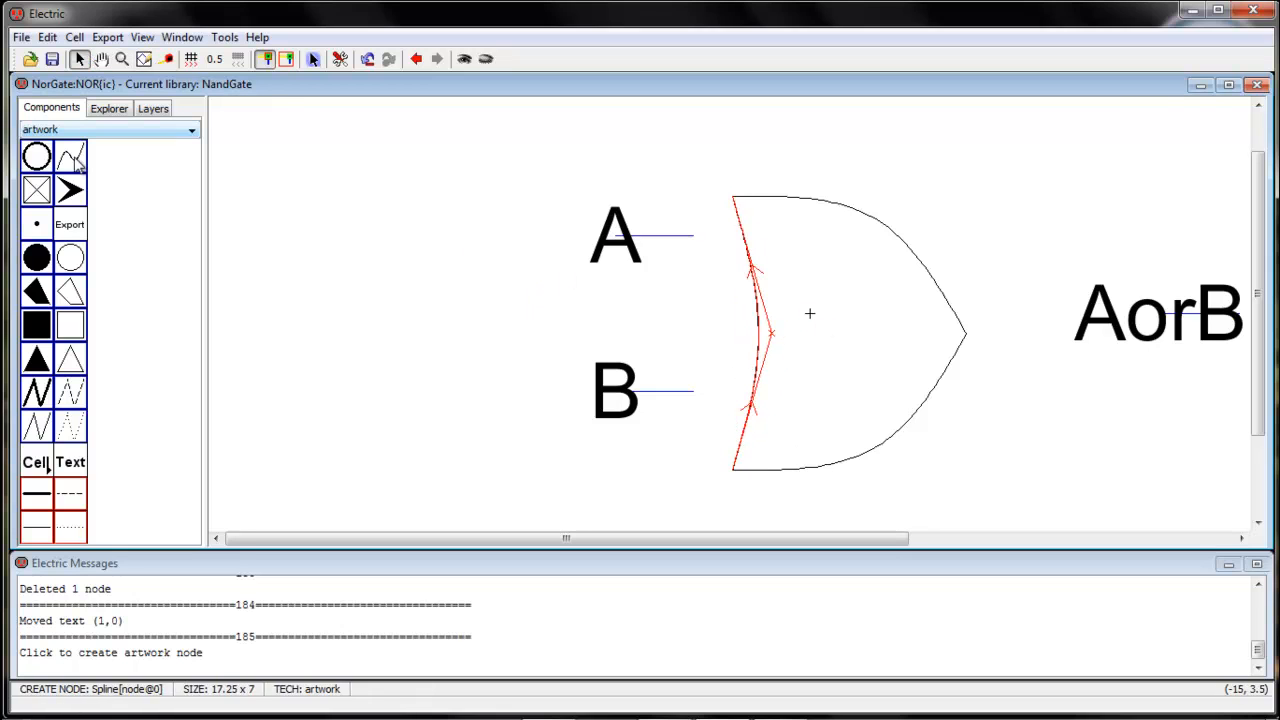
Place an unfilled circle on the gate's tip at (4, -0.5) and set its X and Y size to 1.5
click(72, 259)
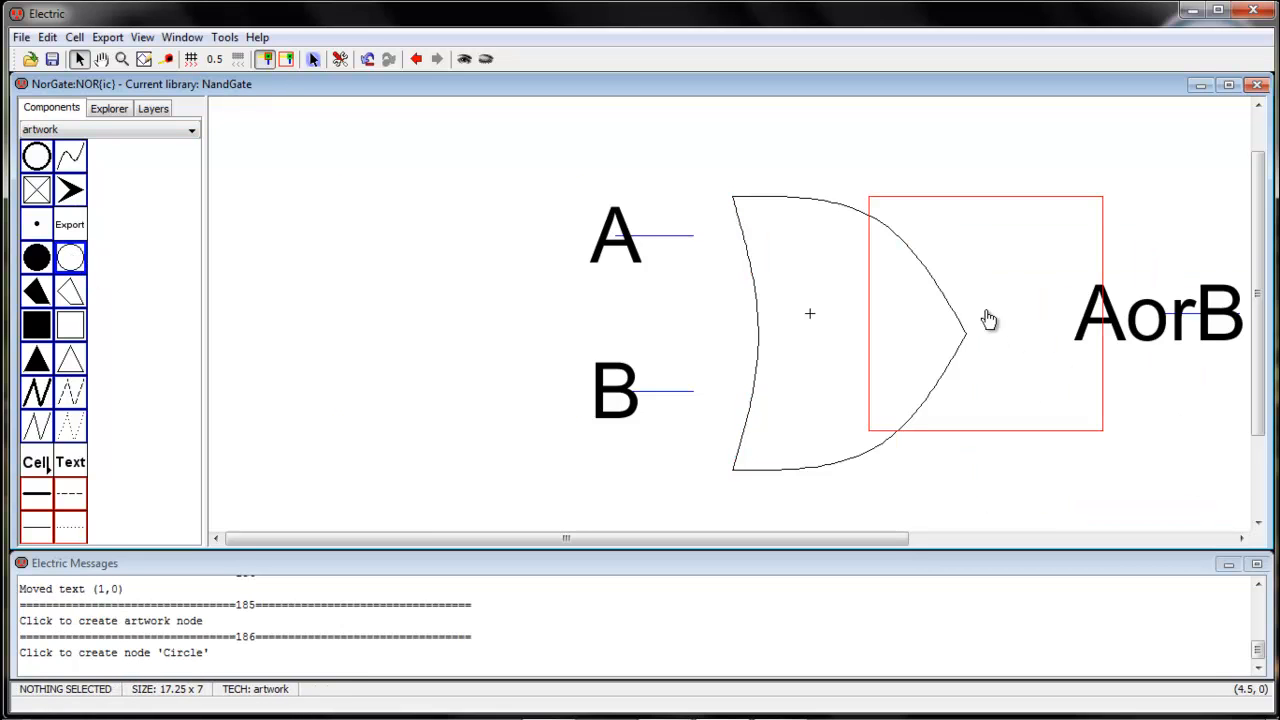
click(978, 345)
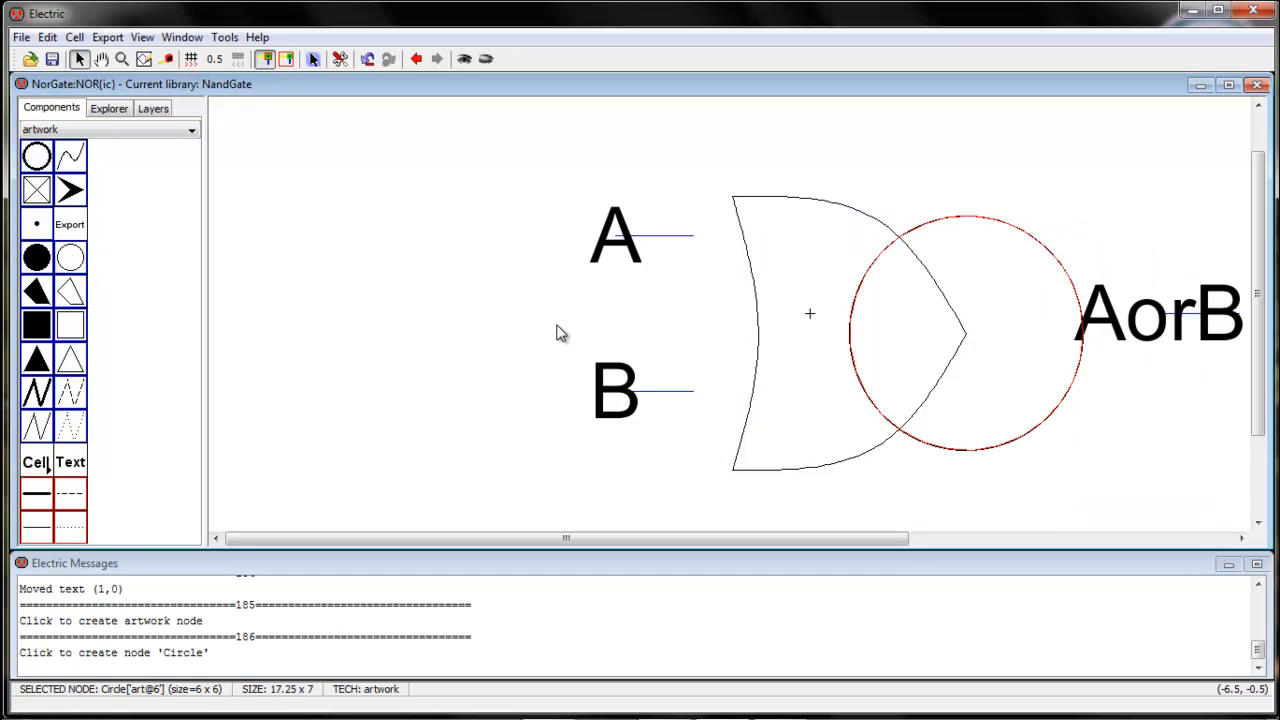
key(ctrl+i)
click(201, 141)
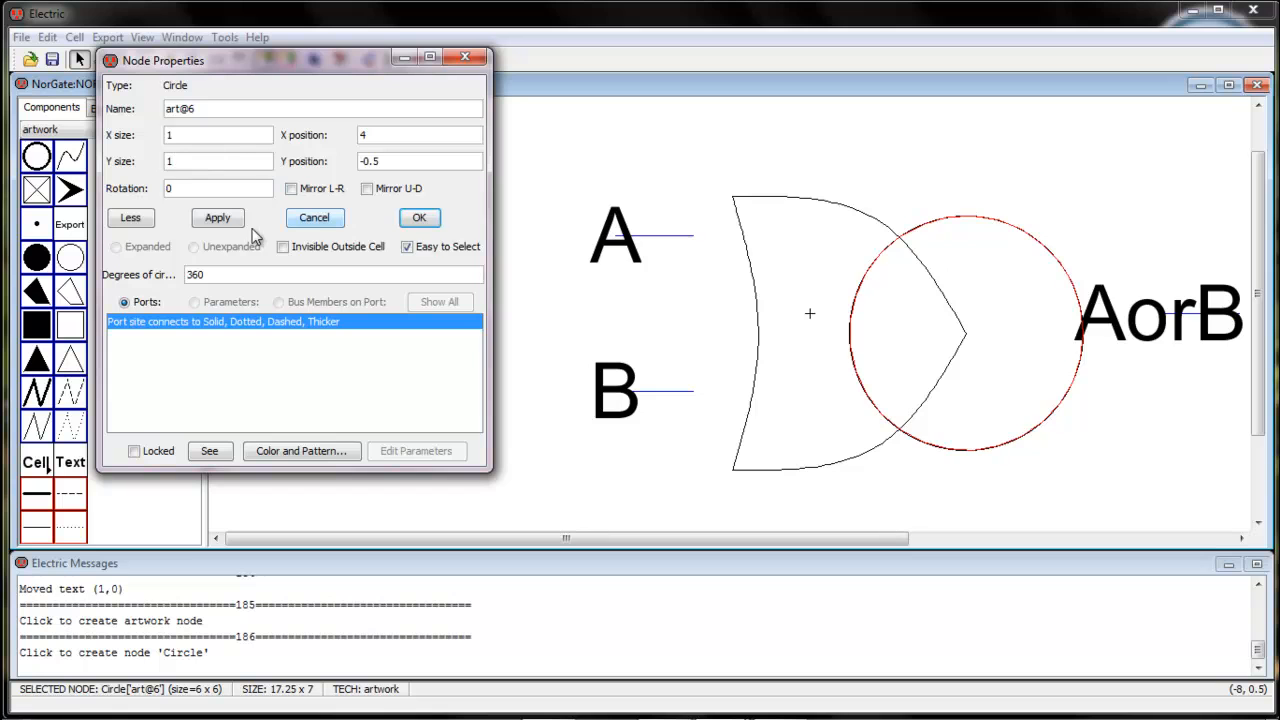
click(216, 220)
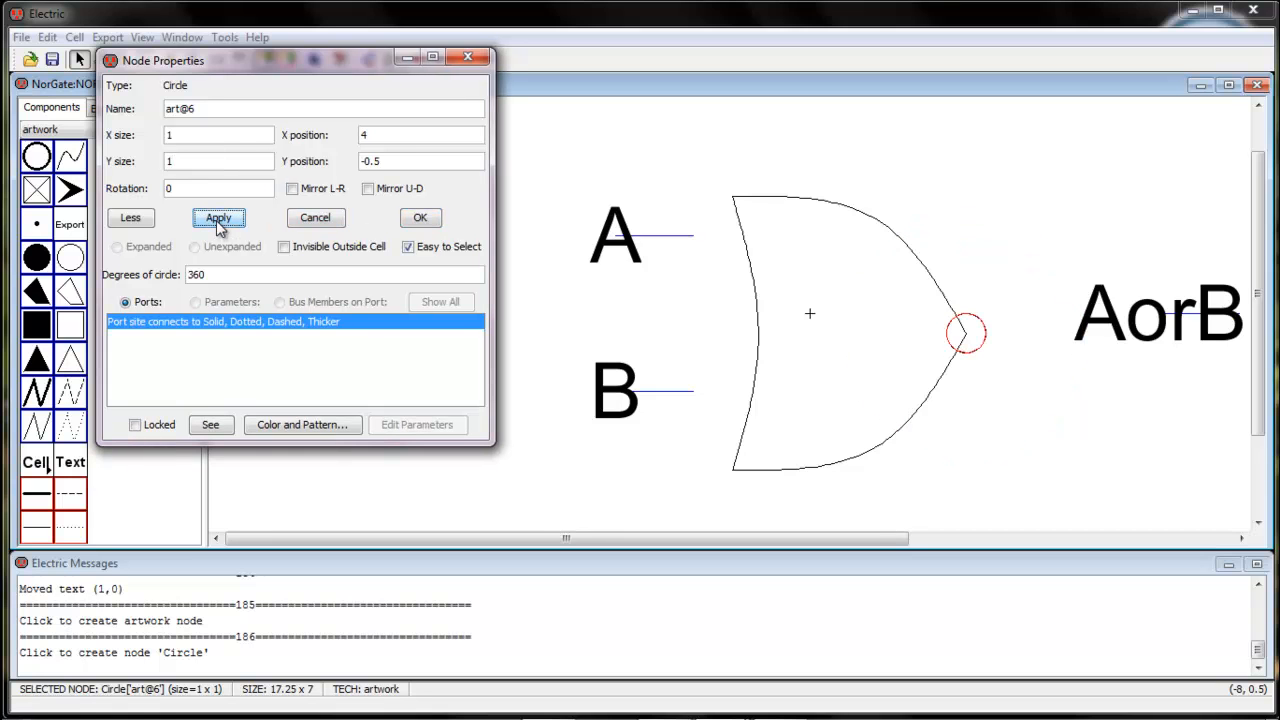
click(206, 141)
click(420, 217)
Move the circle 1 unit right, set its X position to 5.25, and shift it 0.5 units left to touch the gate's tip
drag(980, 363, 1012, 364)
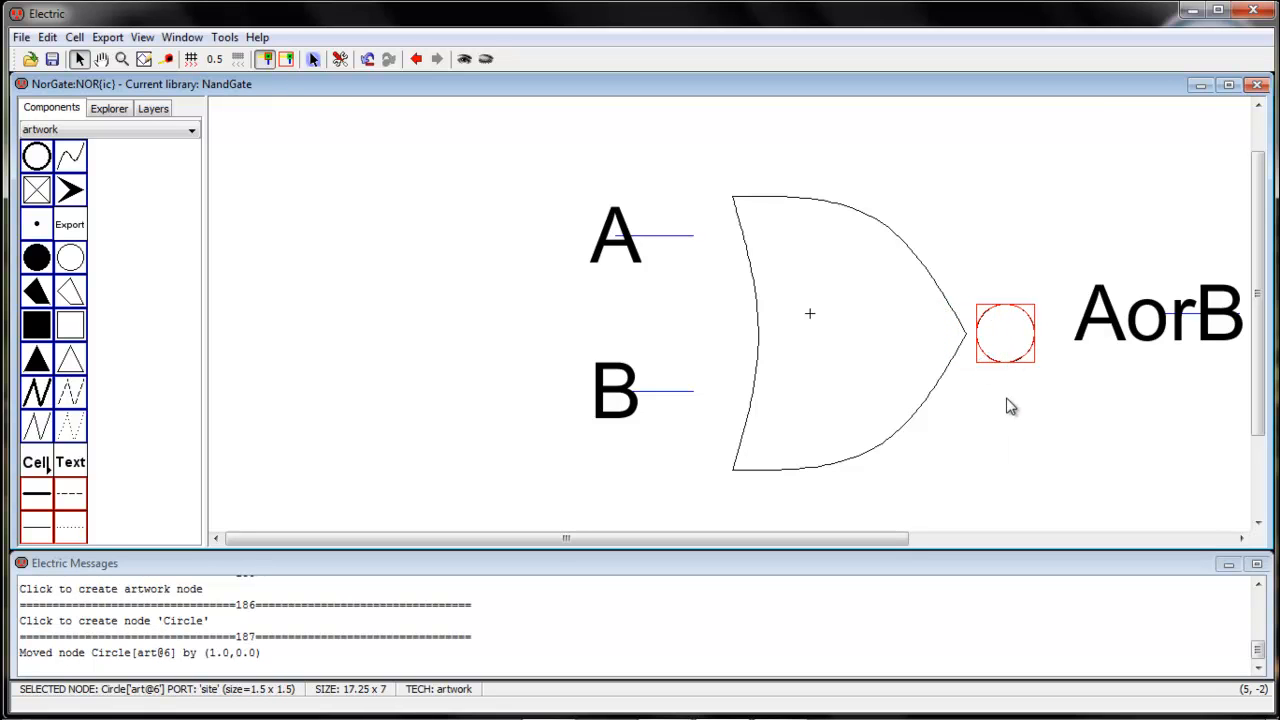
double_click(980, 343)
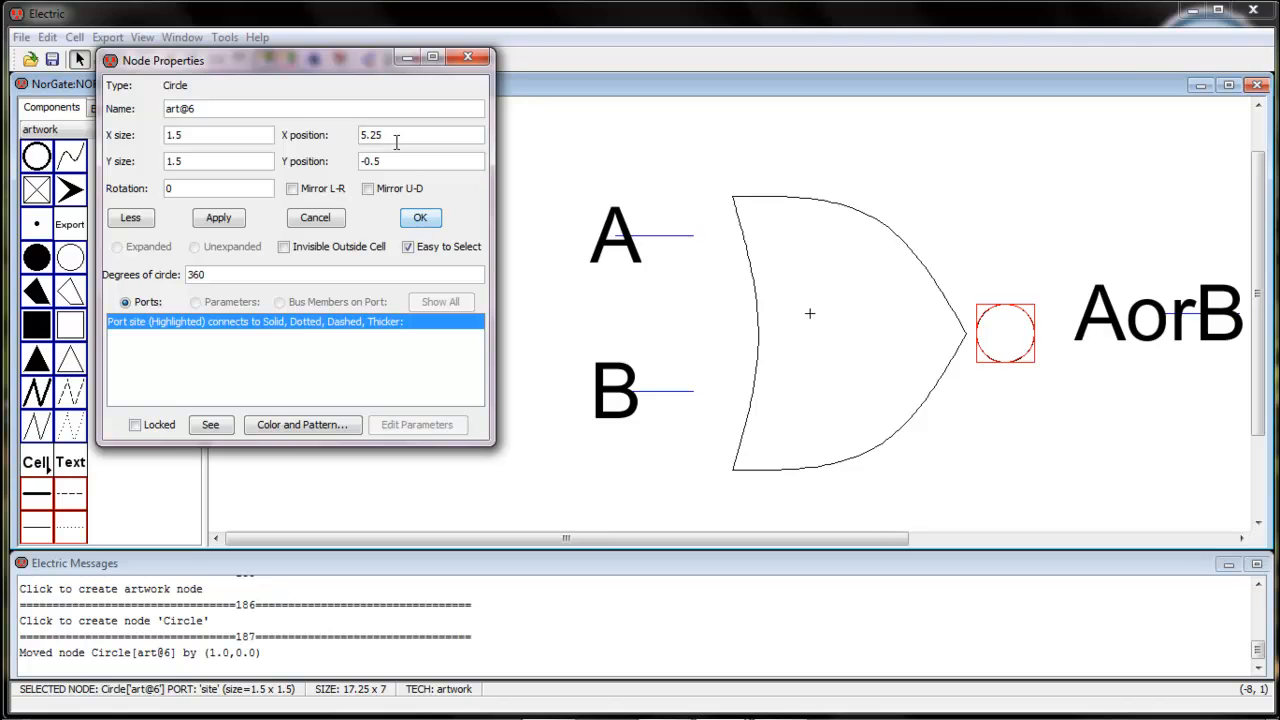
click(420, 217)
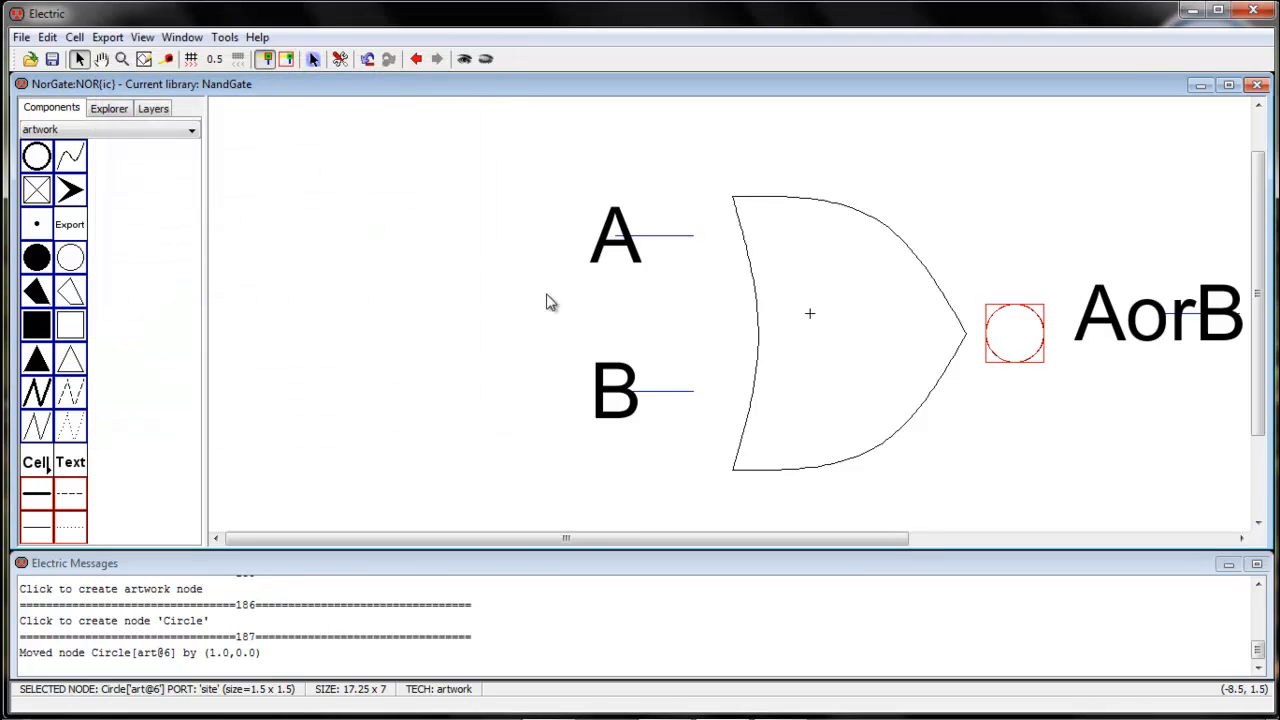
click(1010, 346)
click(1000, 352)
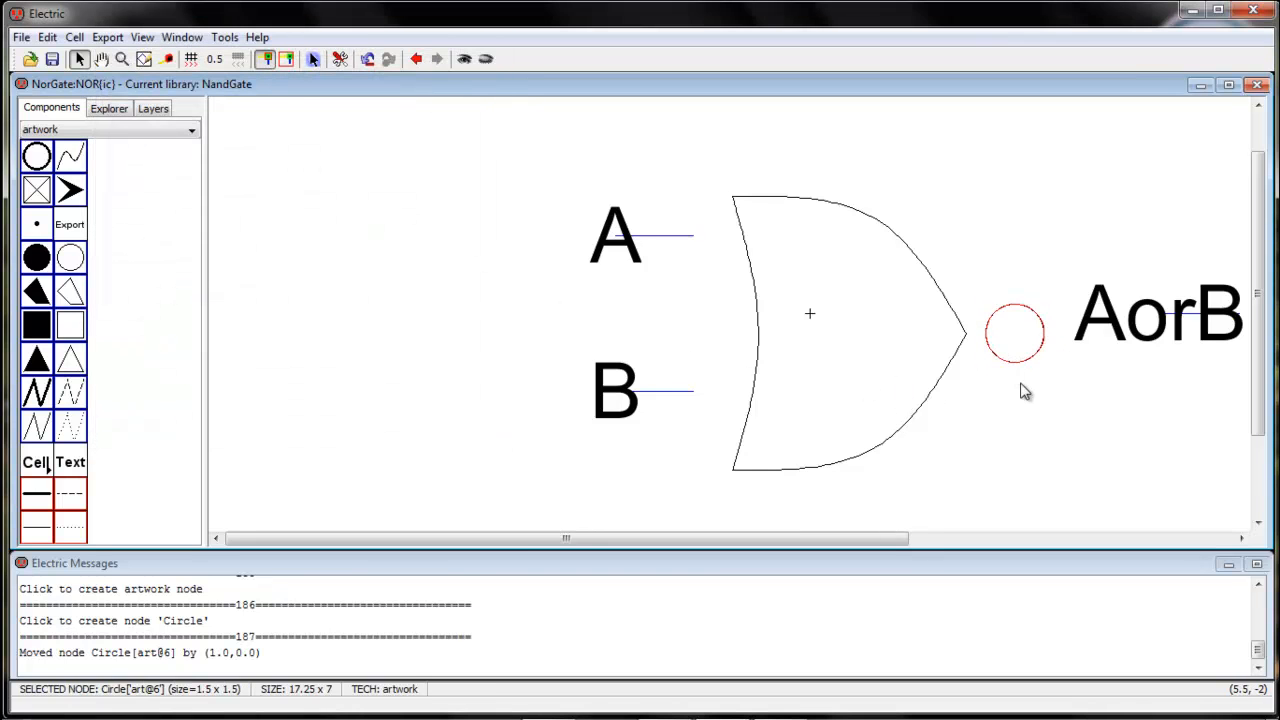
drag(1006, 366, 1000, 371)
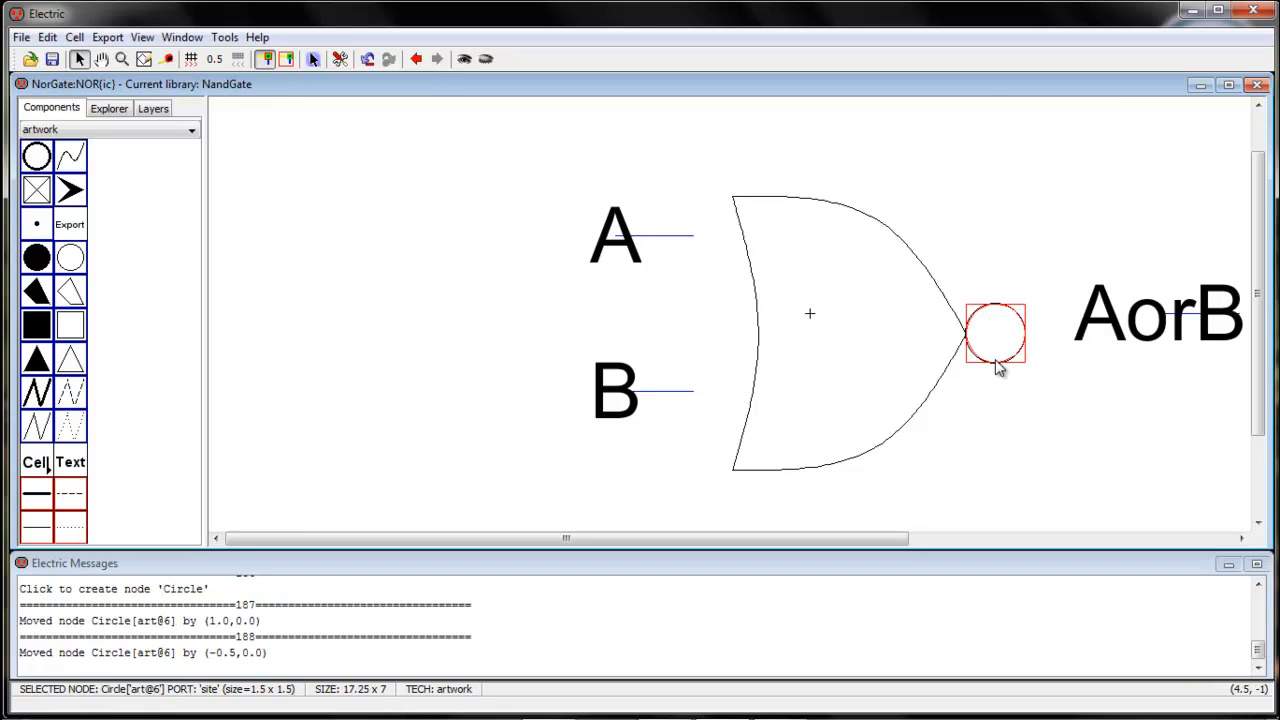
click(1010, 420)
Move the A and B exports with their leads 1.5 units right and 0.5 units down to meet the gate's input side
drag(455, 170, 676, 272)
click(466, 293)
drag(520, 343, 675, 420)
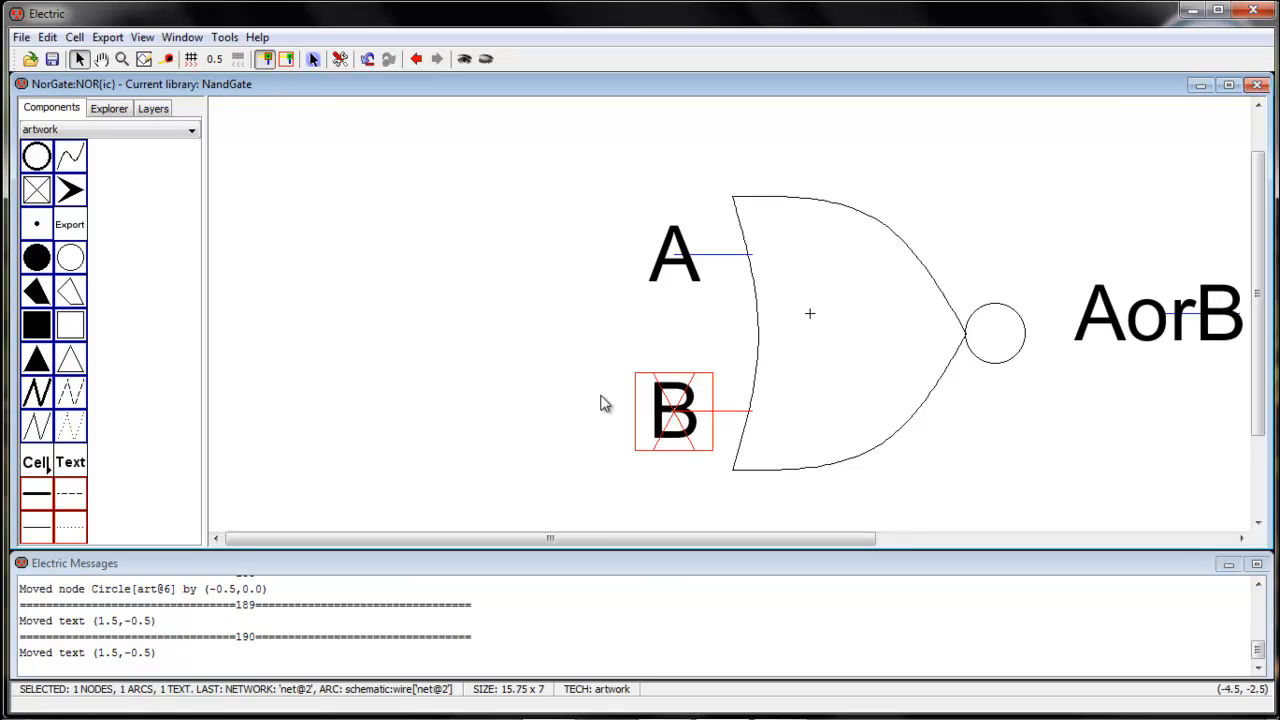
click(629, 350)
Move the outer end pin of the AorB lead 5.5 units left to the output circle, and select the export with its lead
drag(823, 540, 983, 536)
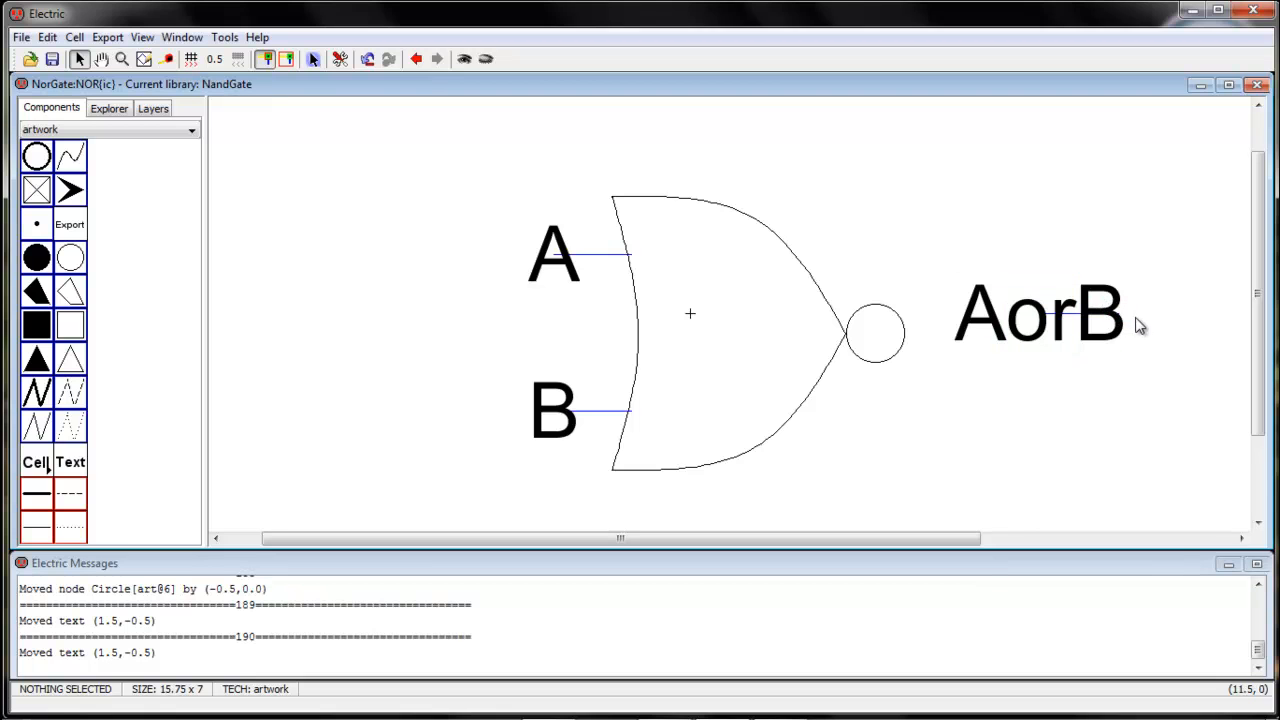
click(1127, 320)
drag(1130, 322, 917, 320)
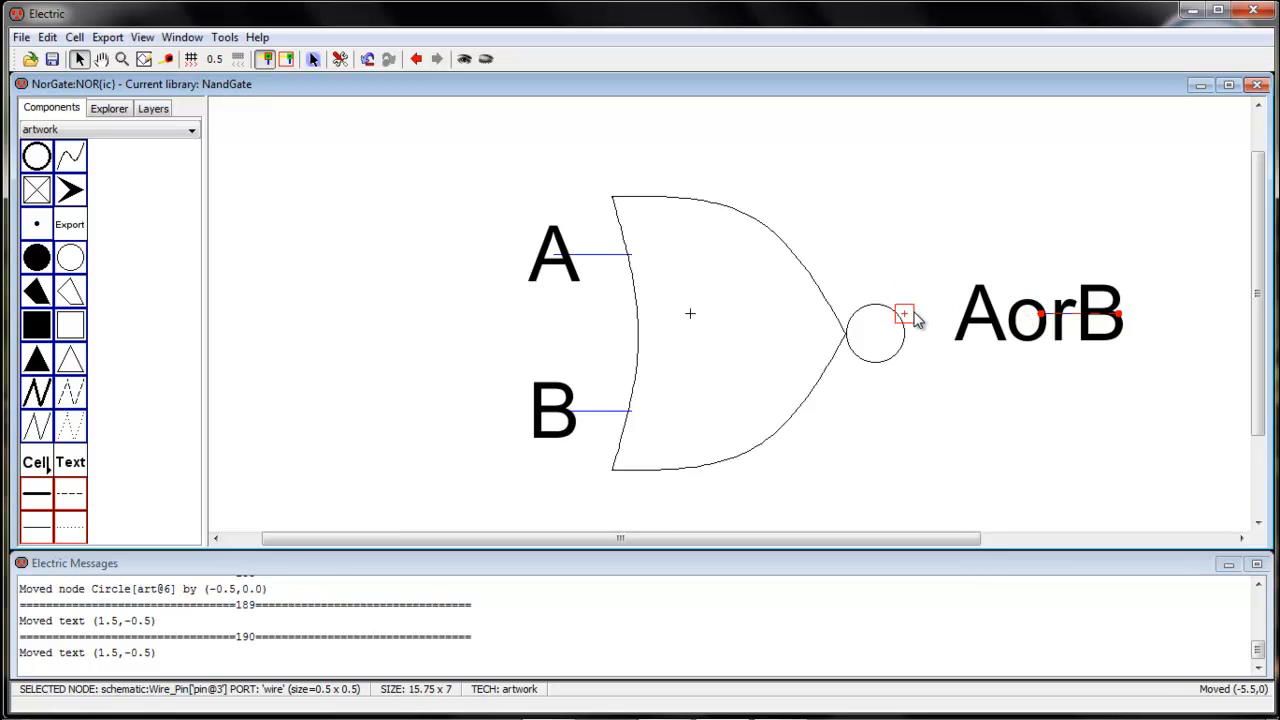
drag(944, 231, 1062, 374)
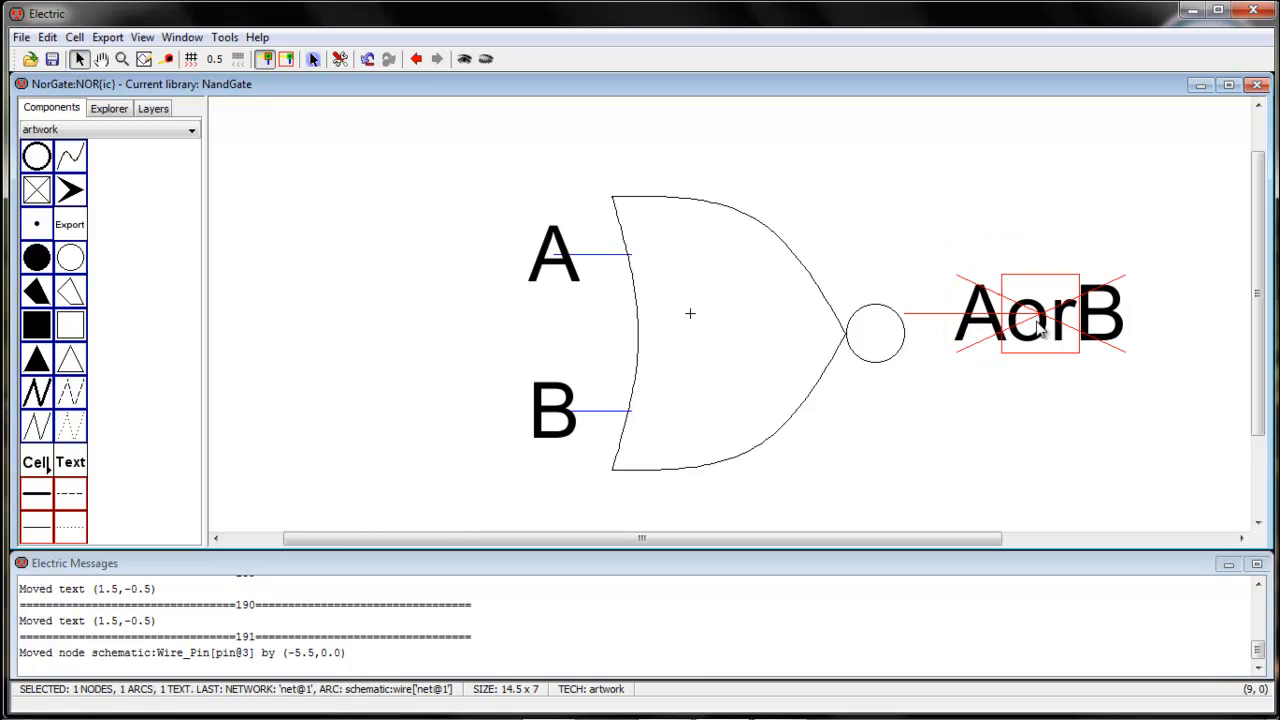